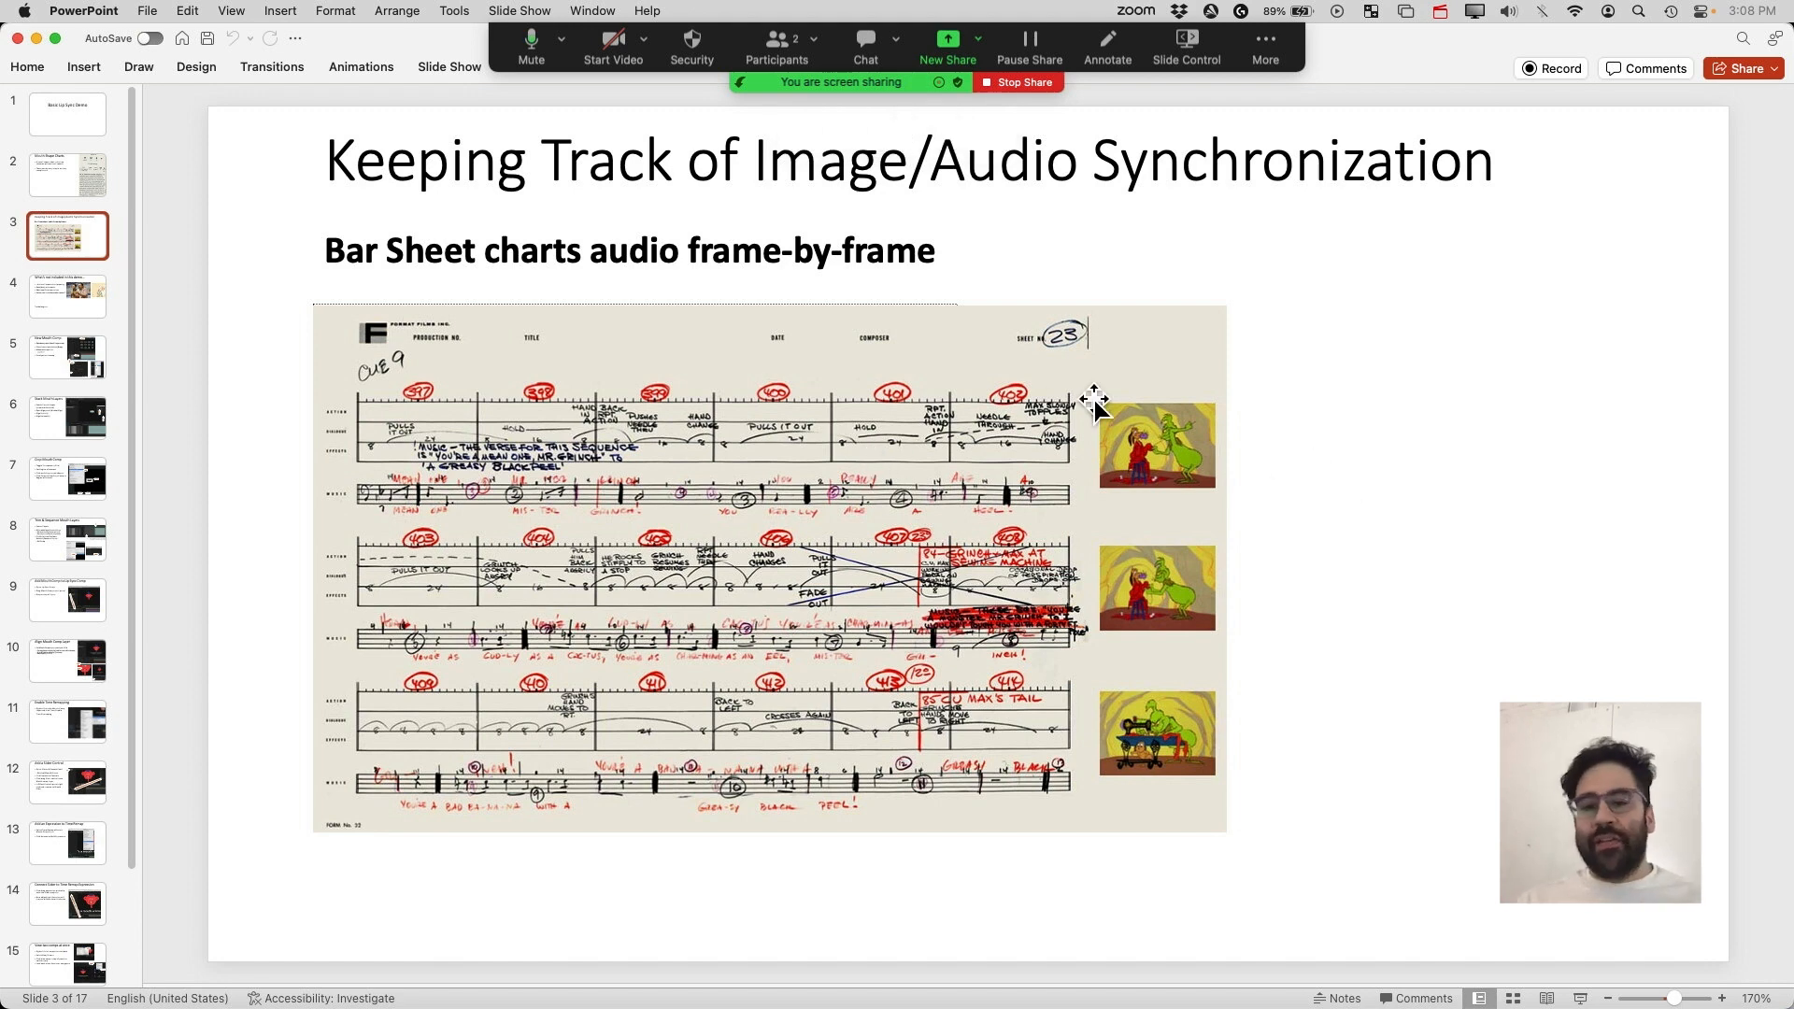
Open slide 4 of the presentation about what is not included in the demo
{"action": "left_click", "coordinate": [43, 308]}
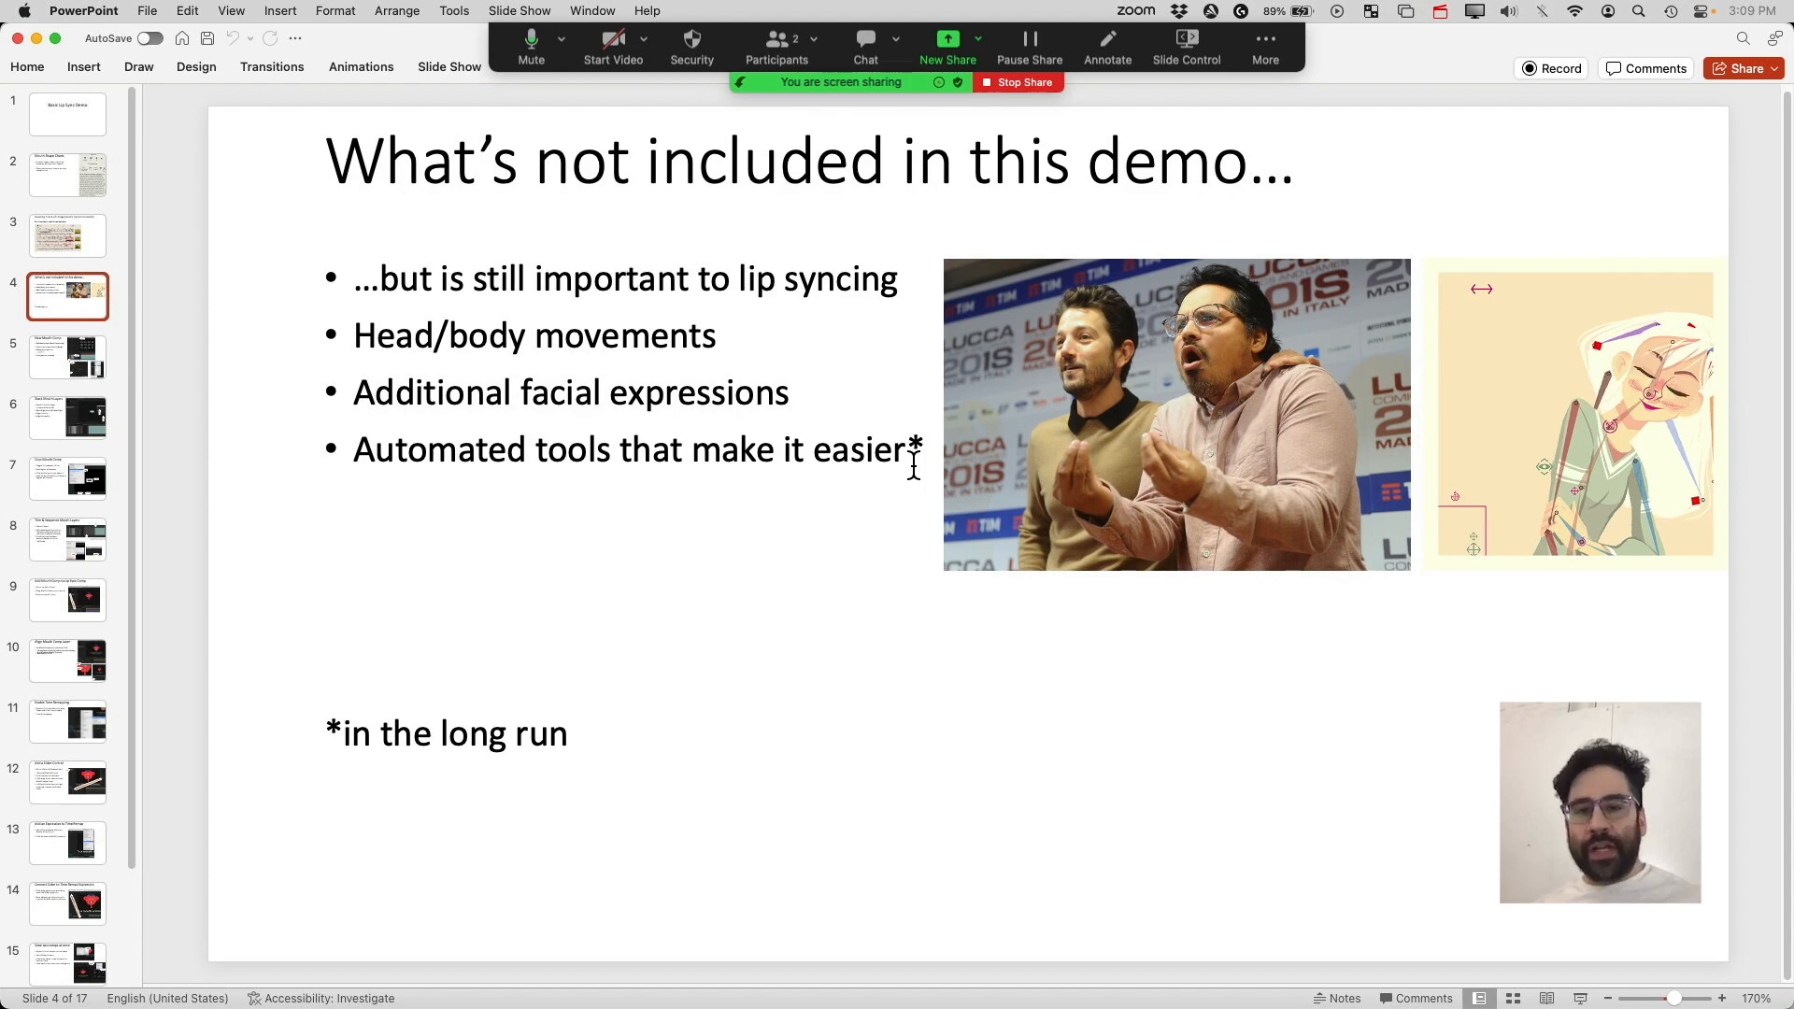
{"action": "mouse_move", "coordinate": [1682, 367]}
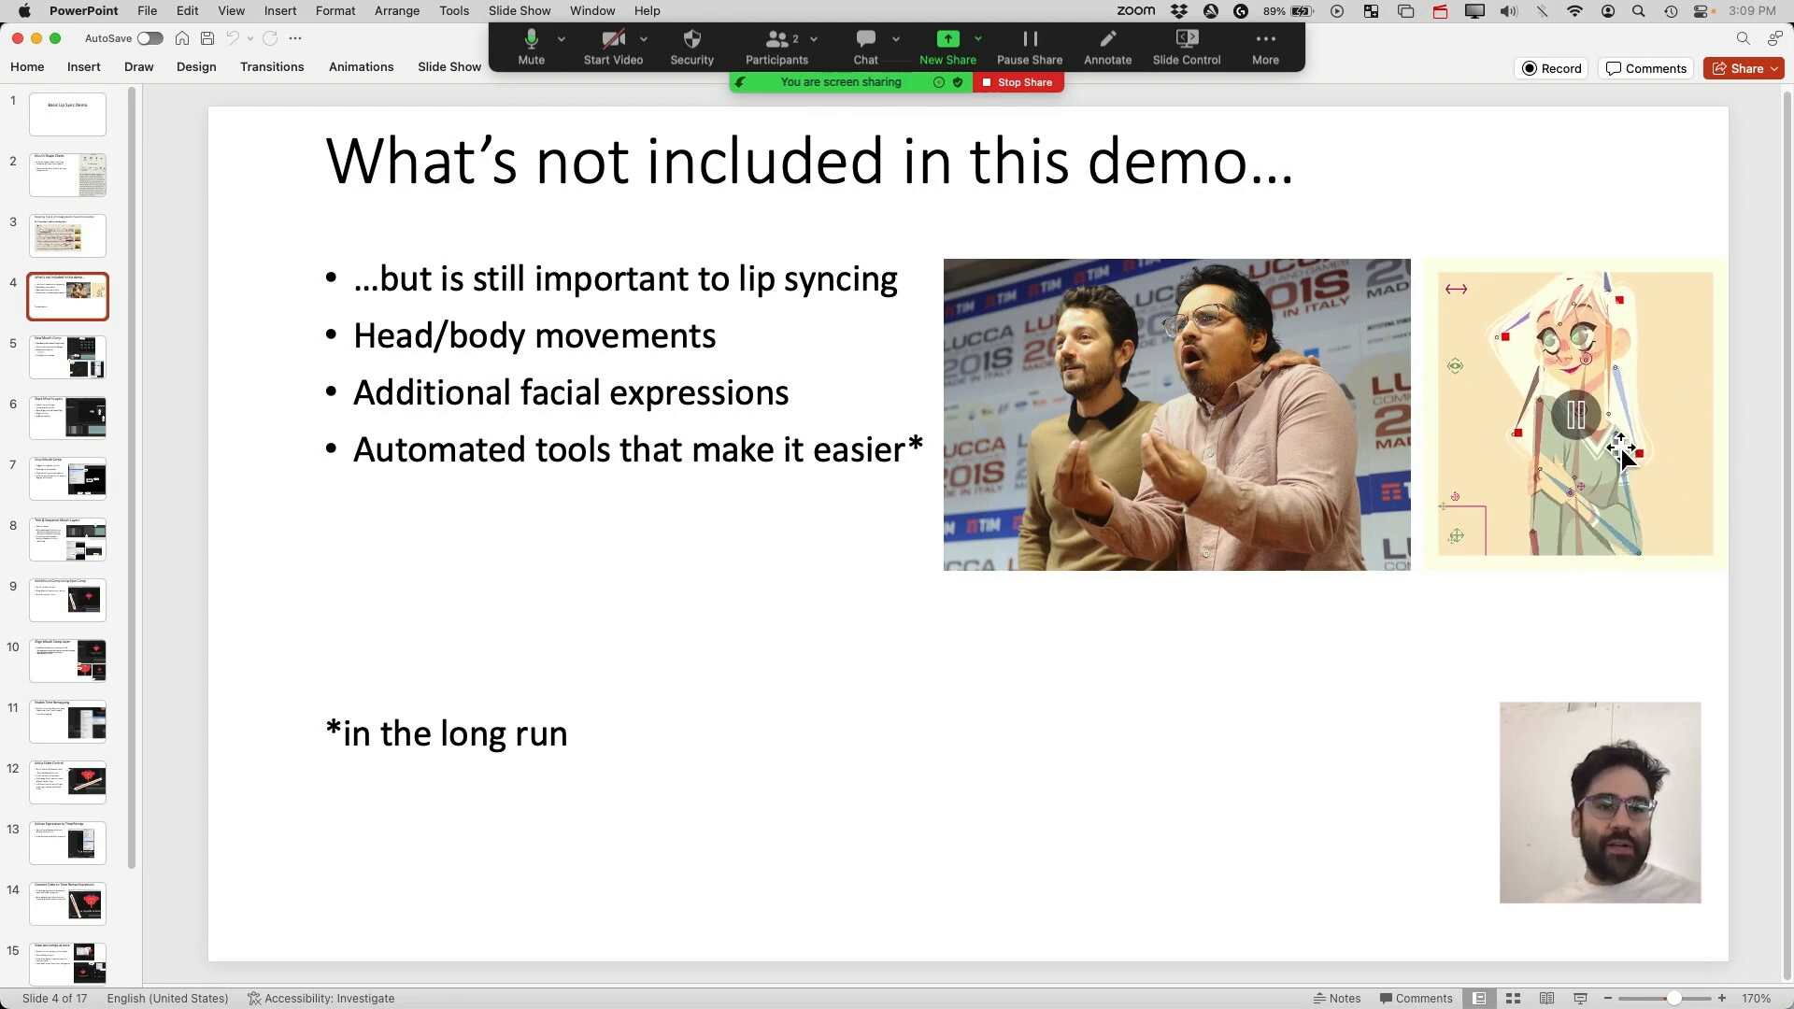
Switch to After Effects, open the Lip Sync composition and preview it by scrubbing to about 1 second
{"action": "key", "text": "F11"}
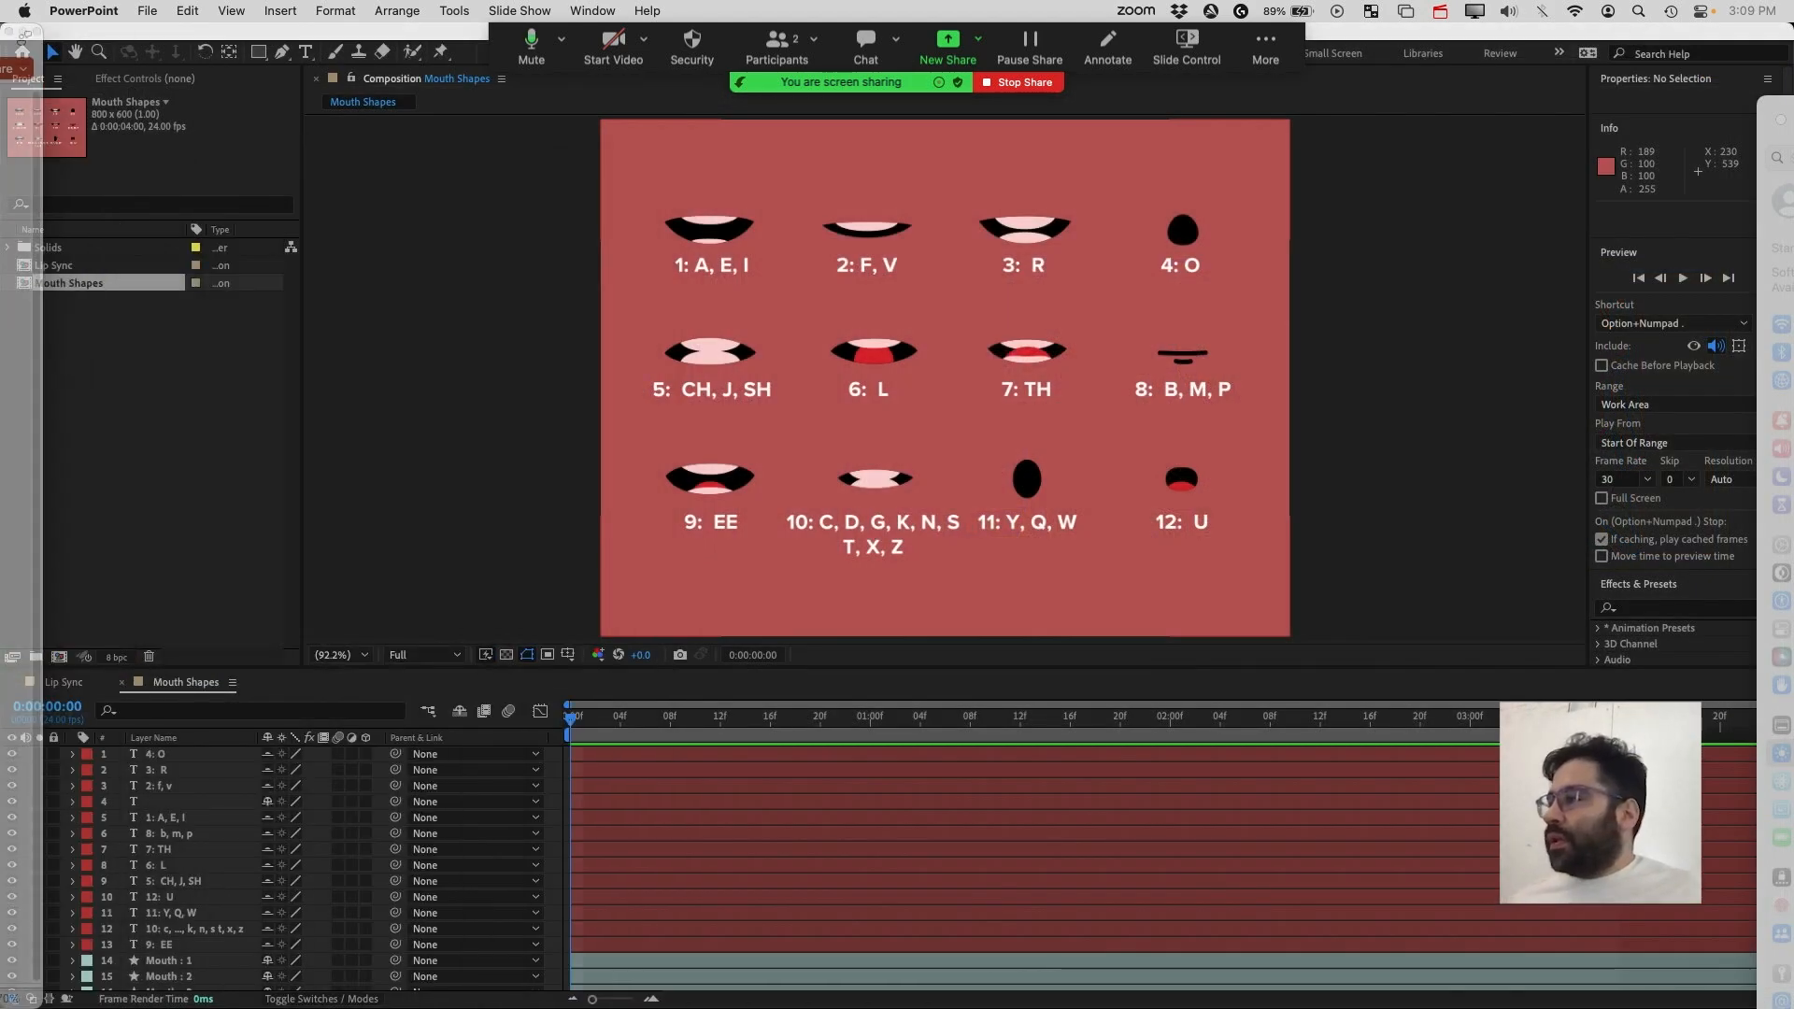
{"action": "left_click", "coordinate": [383, 46]}
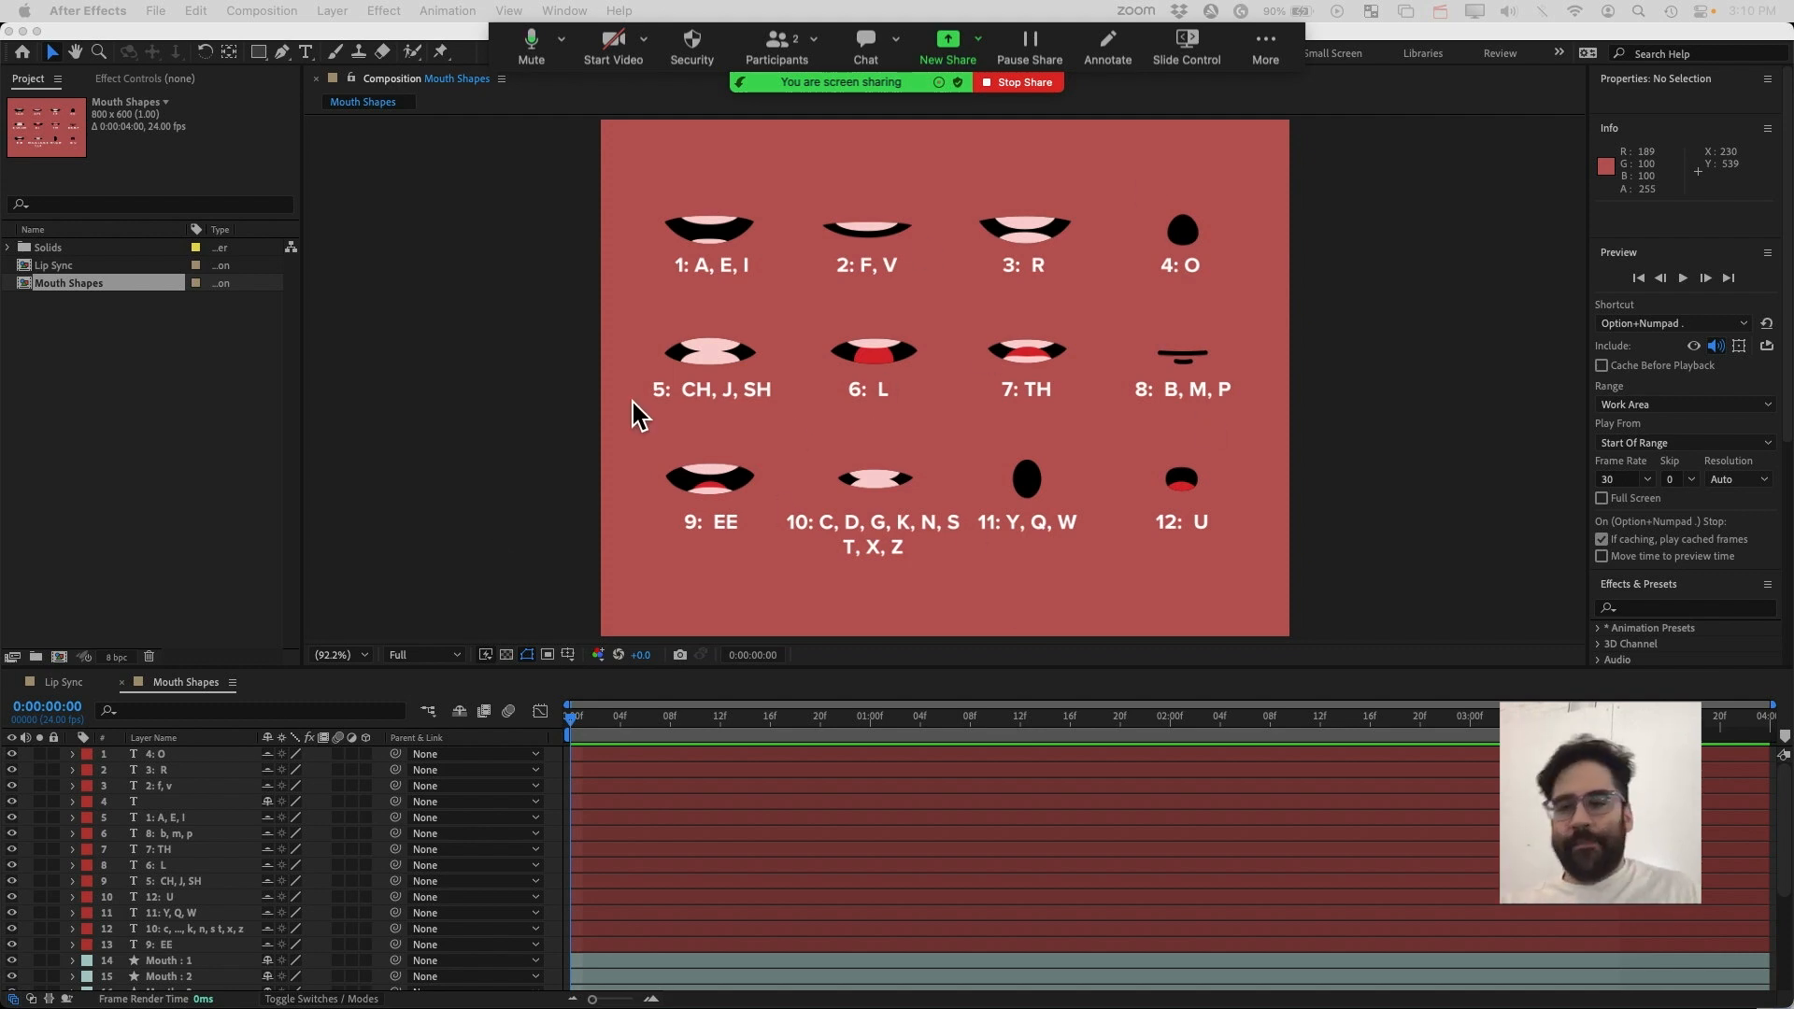
{"action": "left_click", "coordinate": [63, 683]}
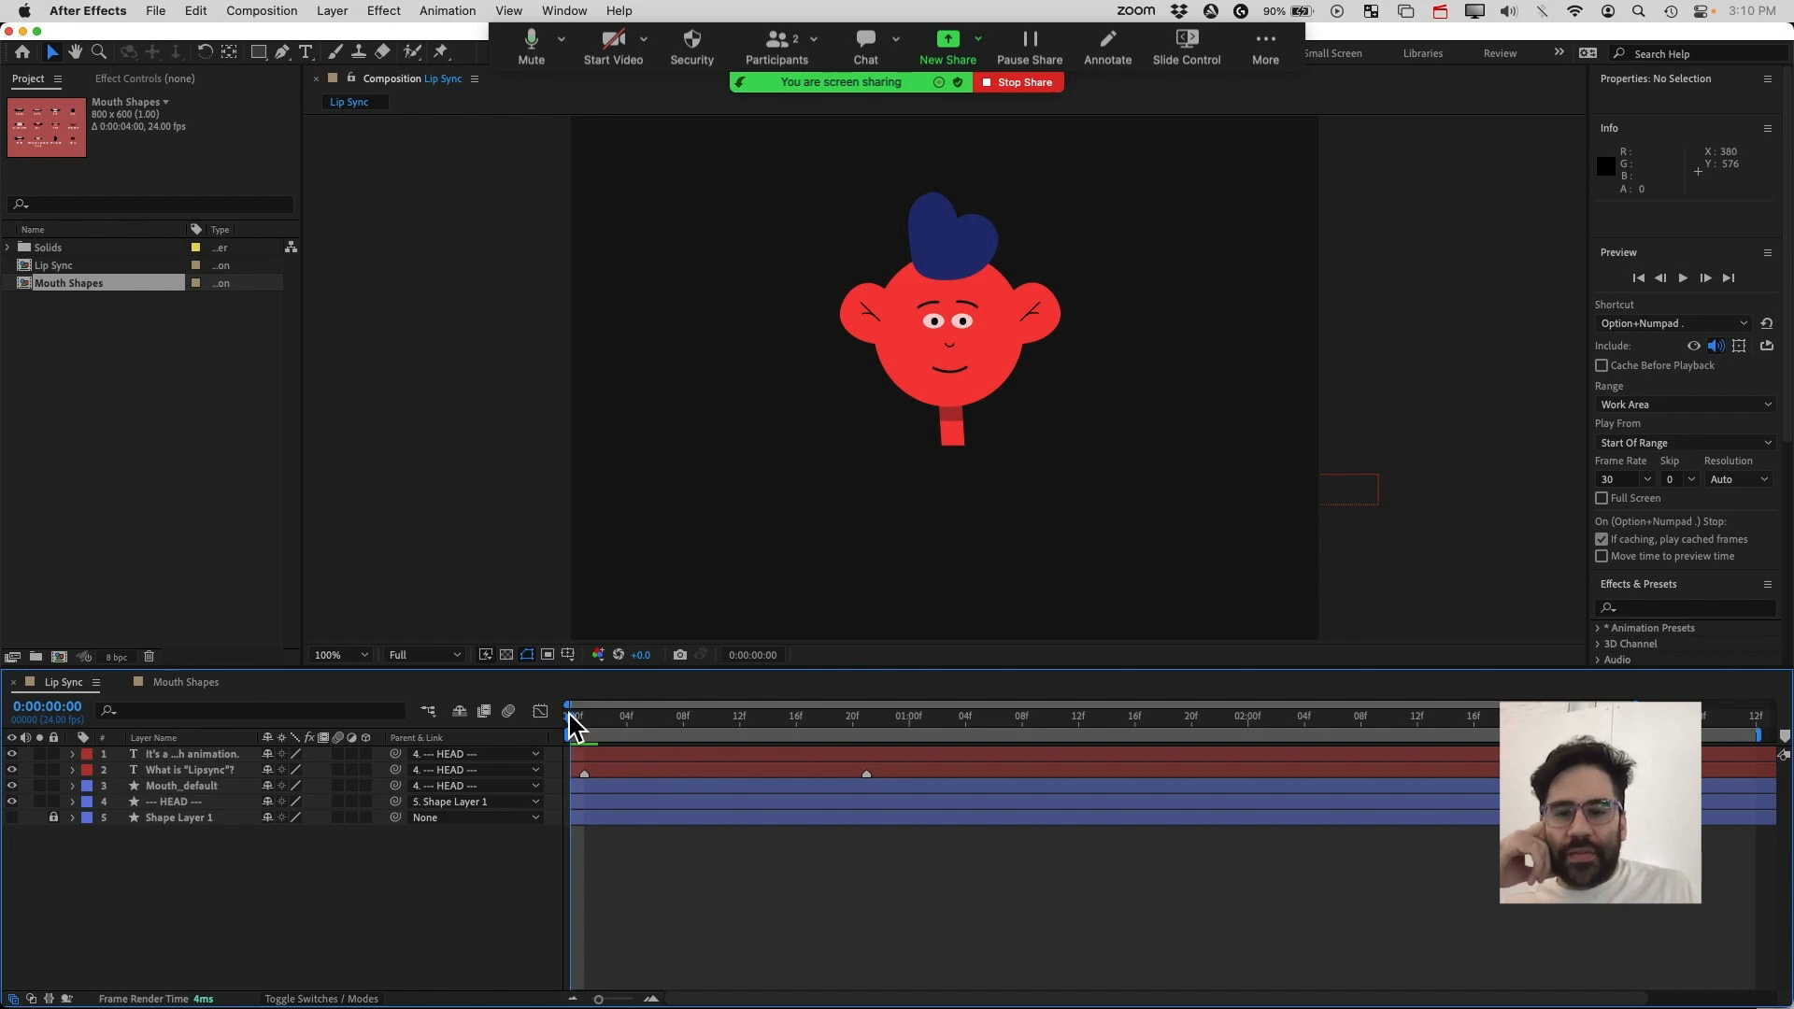
{"action": "left_click", "coordinate": [1681, 279]}
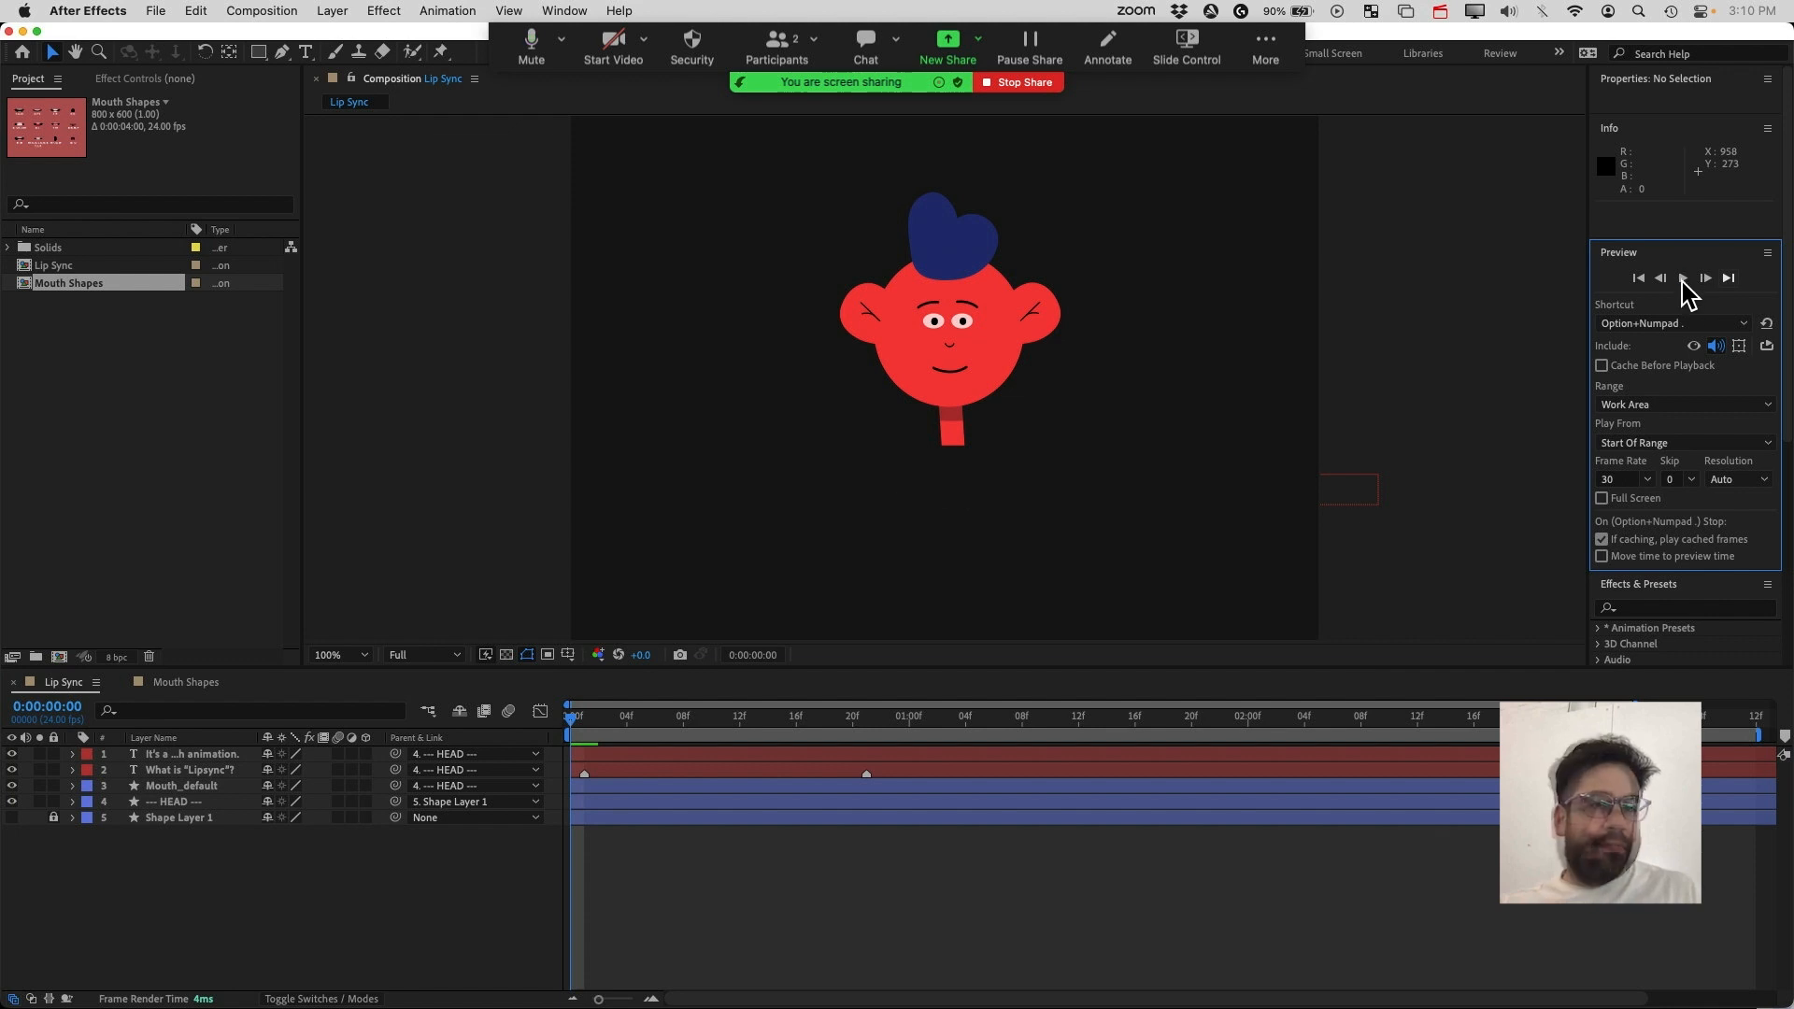
{"action": "left_click_drag", "start_coordinate": [572, 710], "coordinate": [910, 716]}
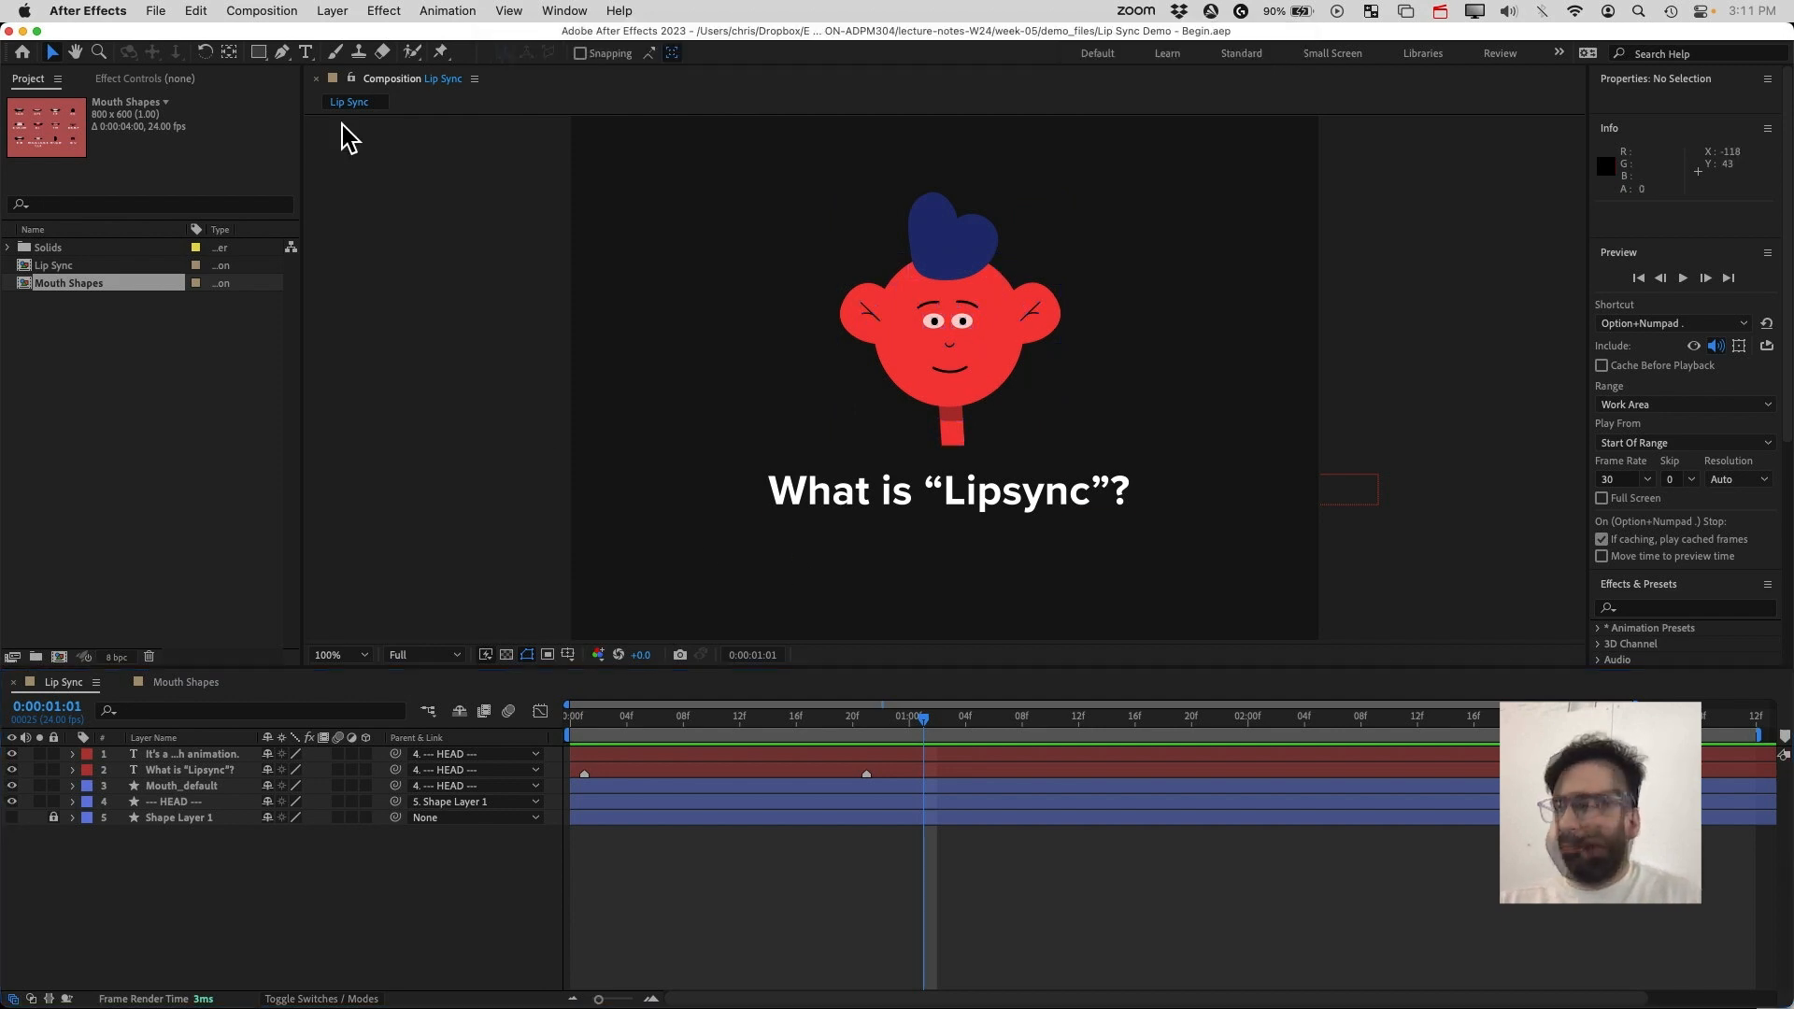
Switch the composition viewer to the Mouth Shapes composition
{"action": "left_click", "coordinate": [475, 80]}
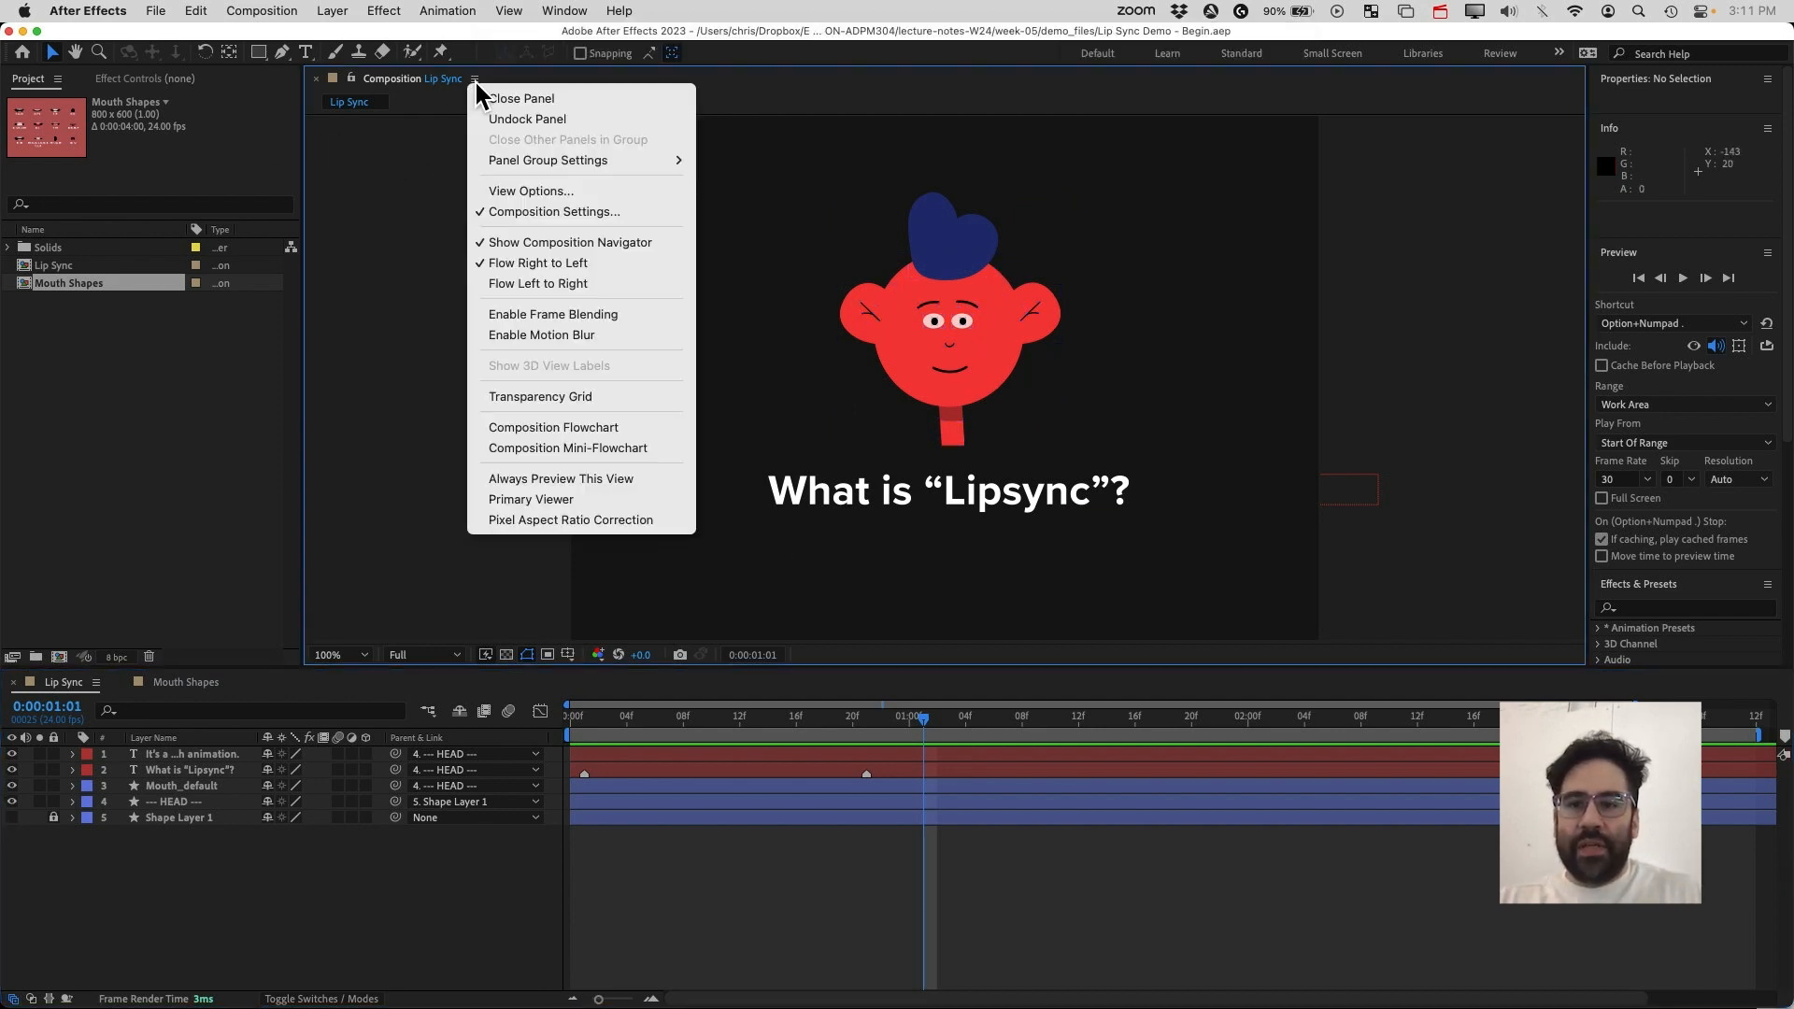
{"action": "left_click", "coordinate": [427, 79]}
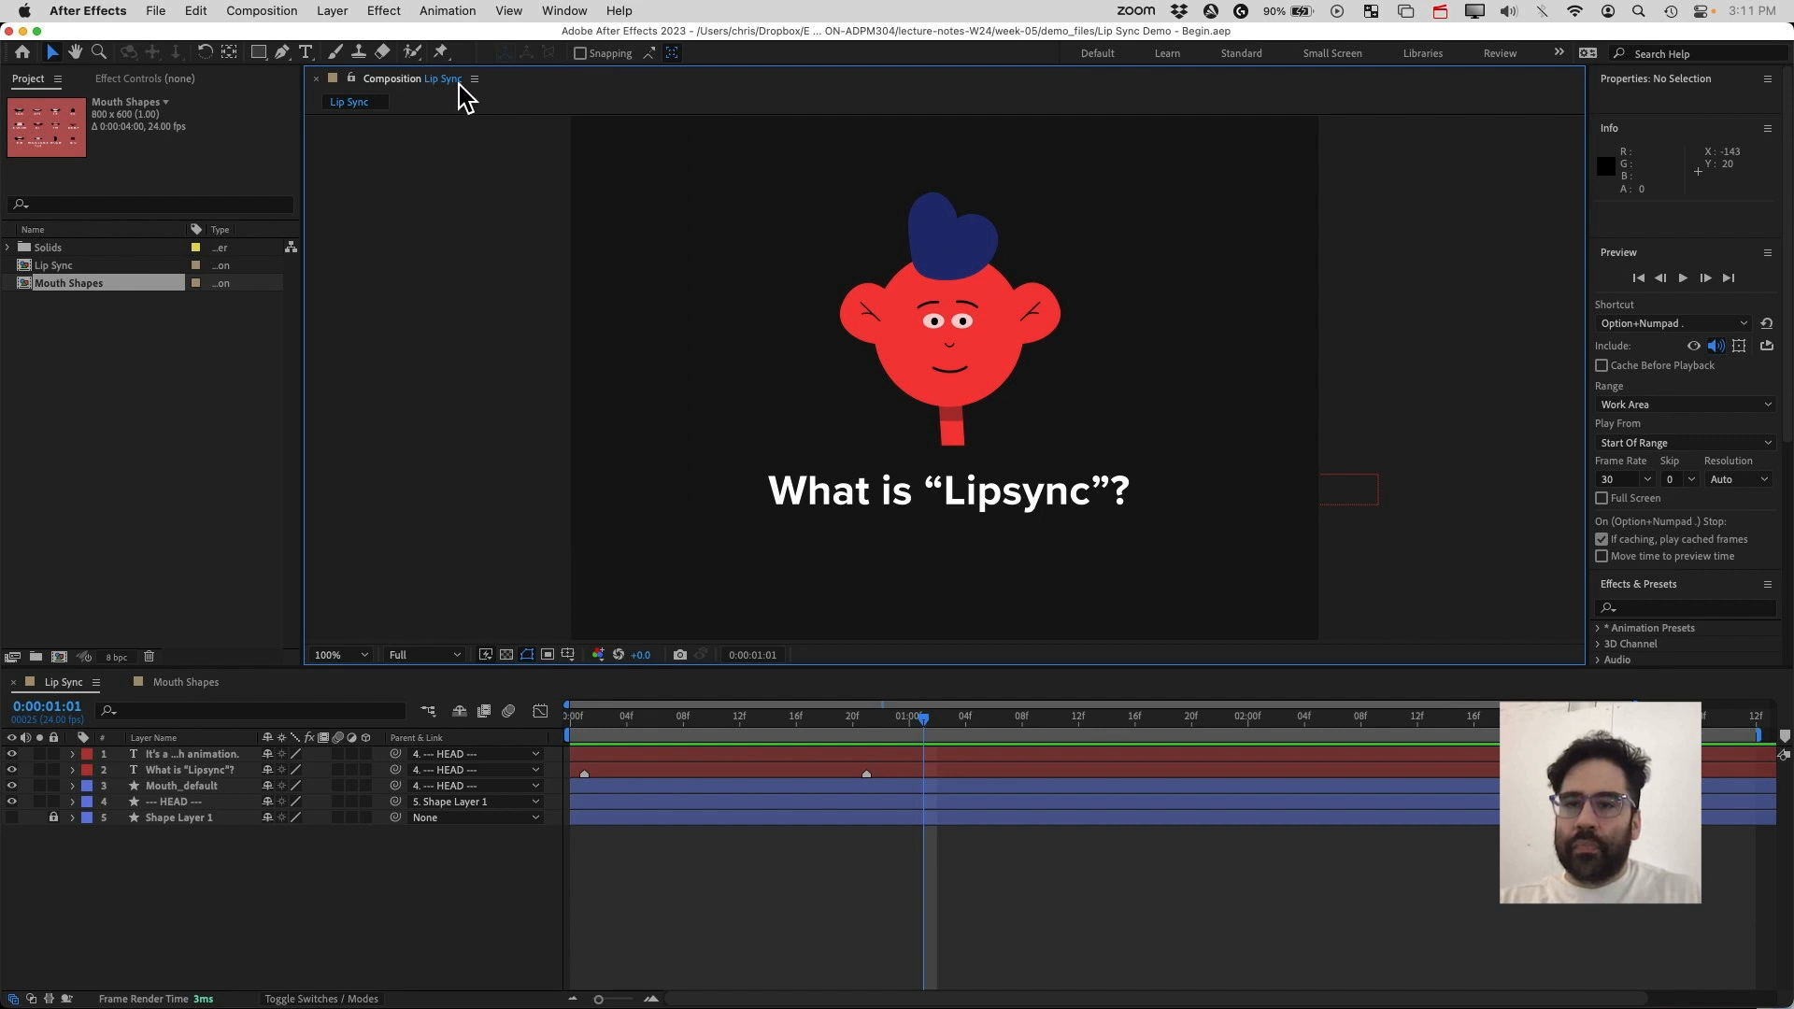
{"action": "left_click", "coordinate": [459, 83]}
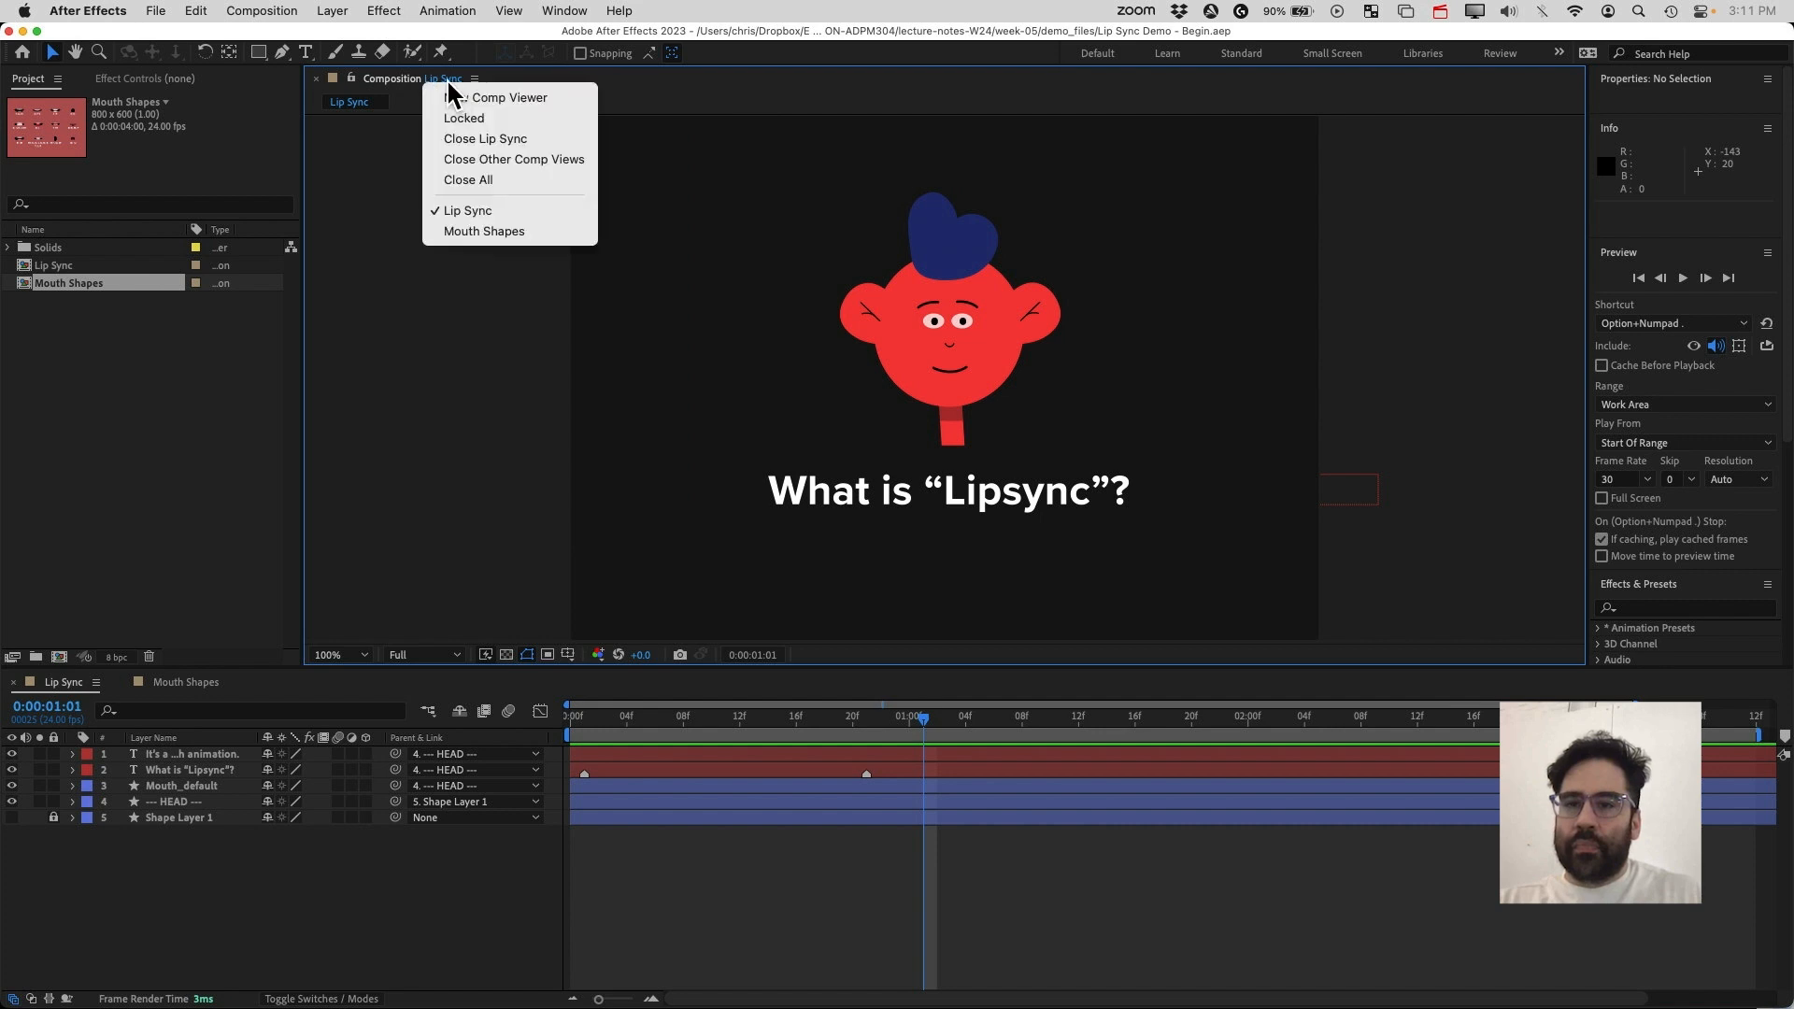
{"action": "left_click", "coordinate": [449, 235]}
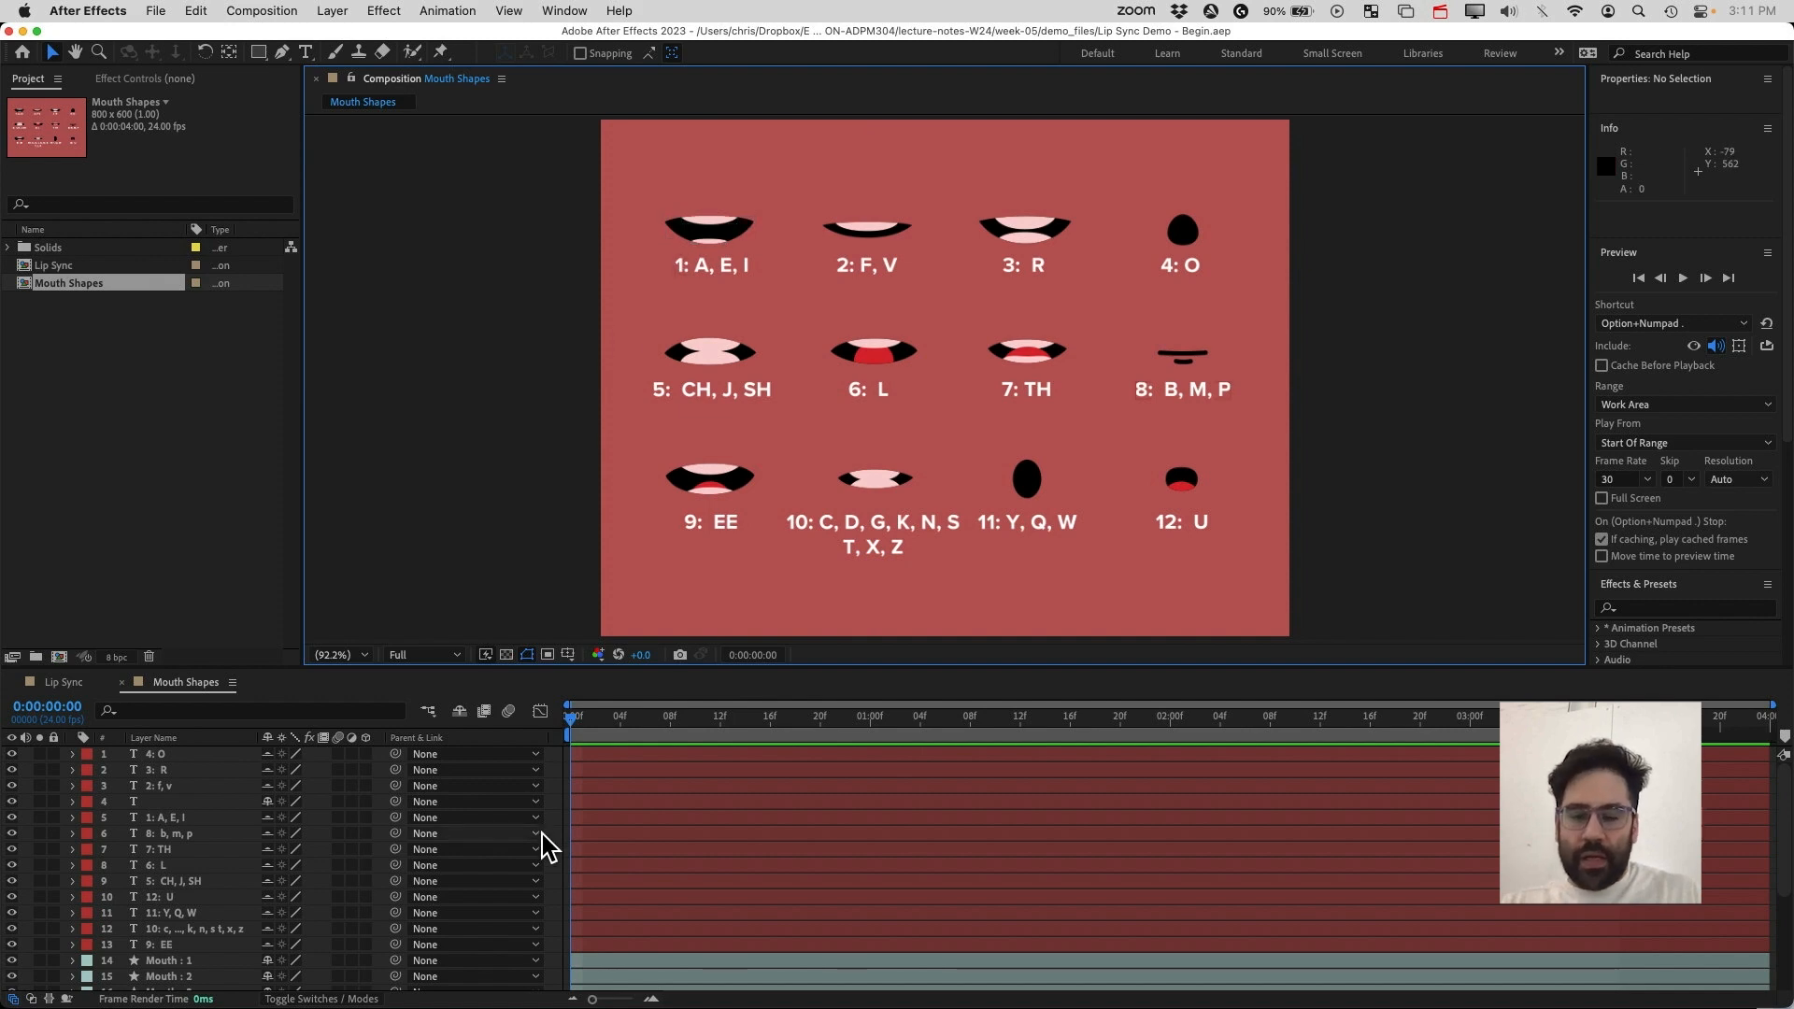
Select the twelve Mouth layers in the Mouth Shapes timeline and copy them
{"action": "scroll", "coordinate": [689, 829], "scroll_direction": "down", "scroll_amount": 1}
{"action": "right_click", "coordinate": [689, 822]}
{"action": "key", "text": "Escape"}
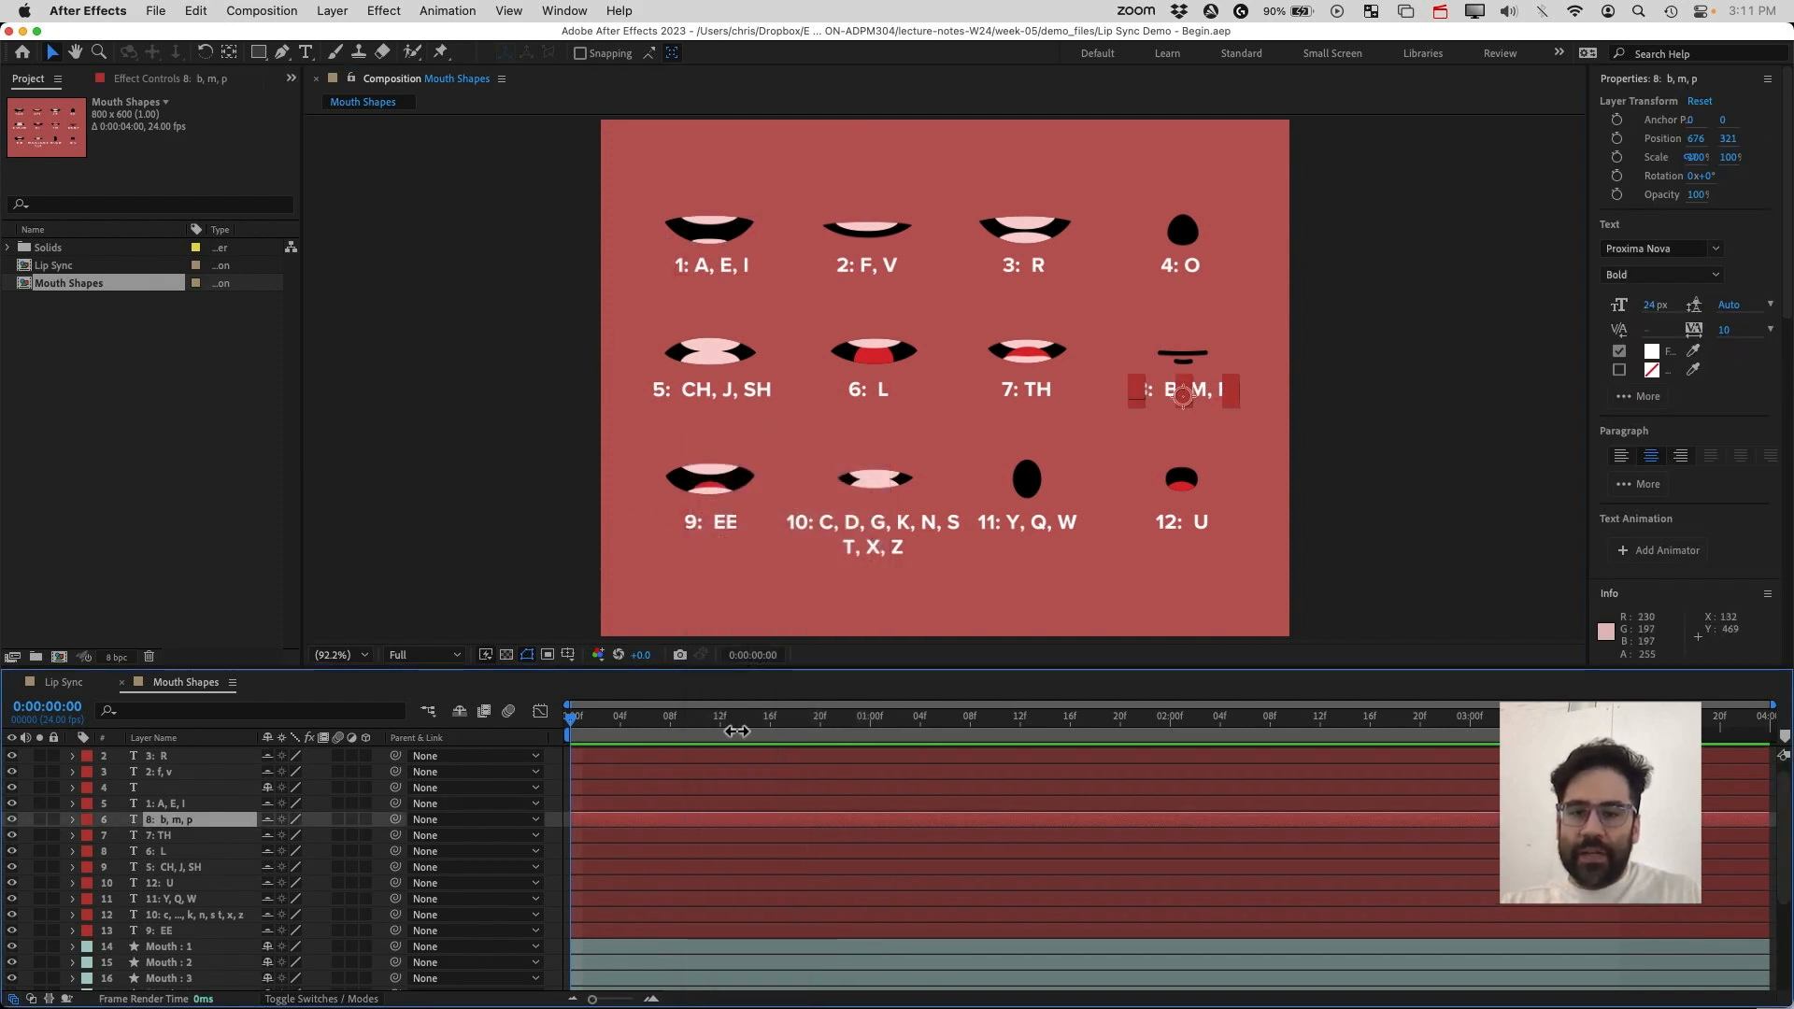
{"action": "scroll", "coordinate": [689, 860], "scroll_direction": "down", "scroll_amount": 5}
{"action": "left_click", "coordinate": [669, 807]}
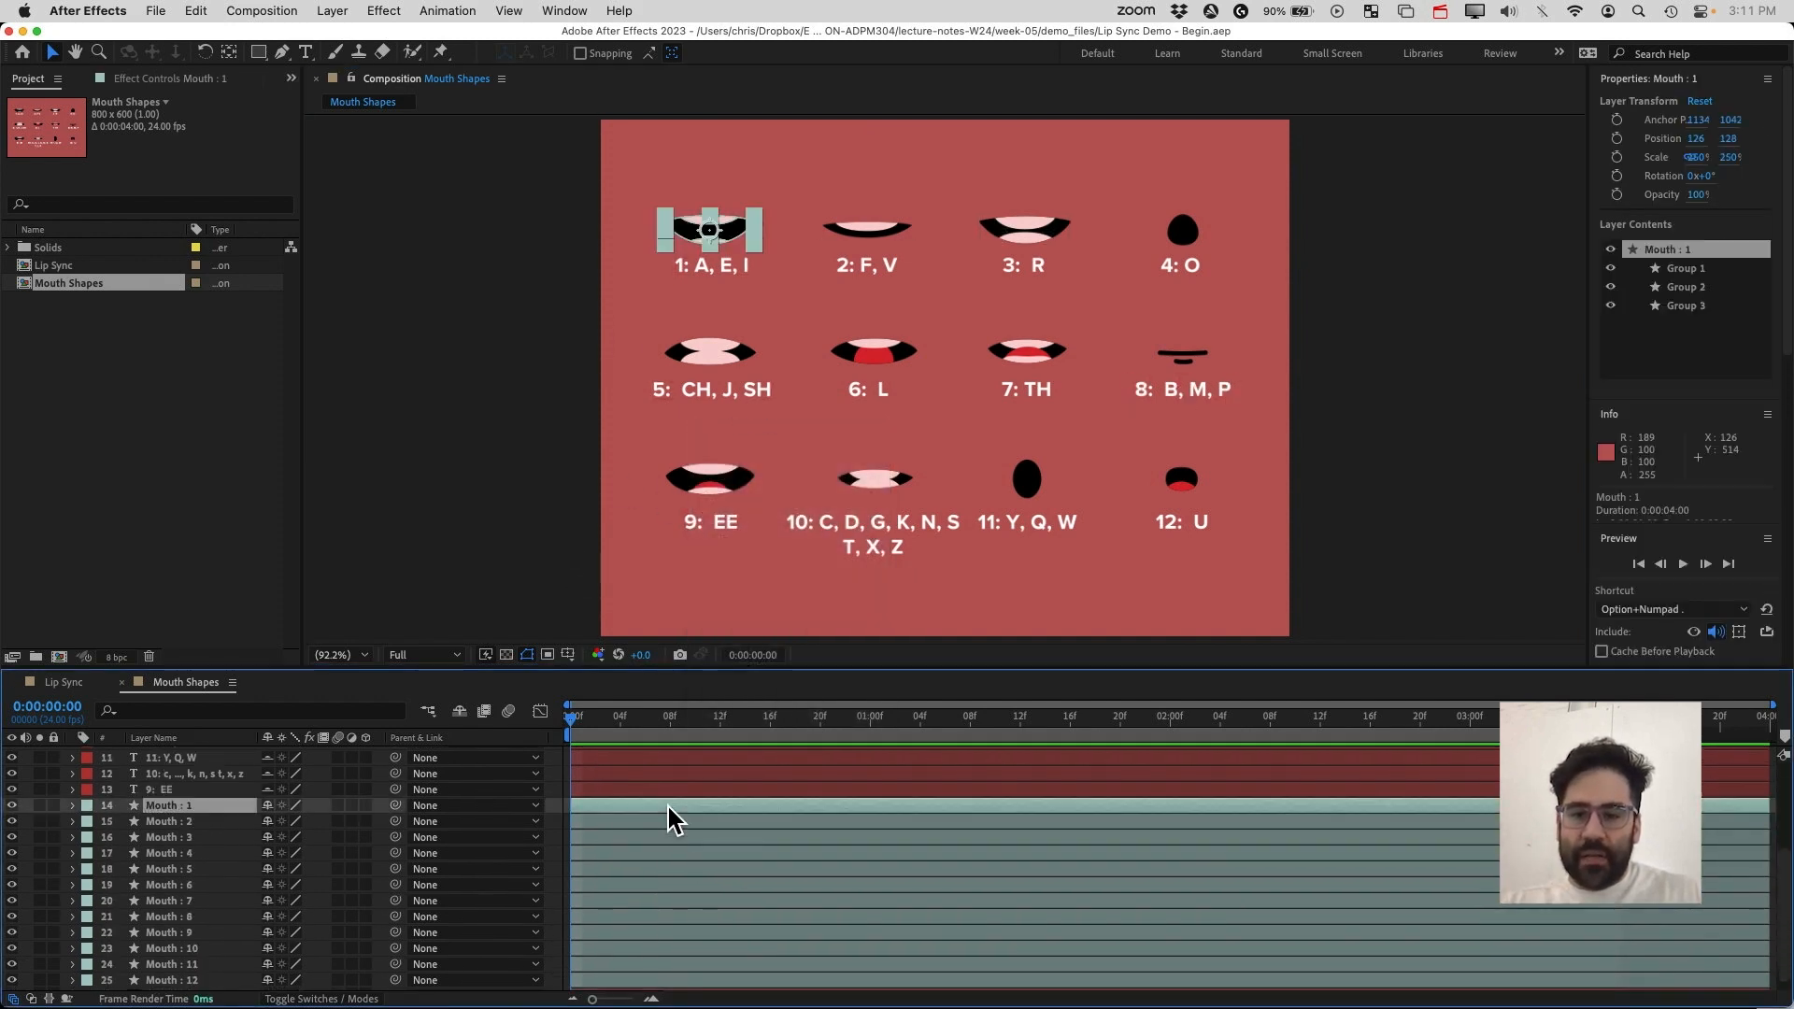
{"action": "scroll", "coordinate": [673, 841], "scroll_direction": "down", "scroll_amount": 1}
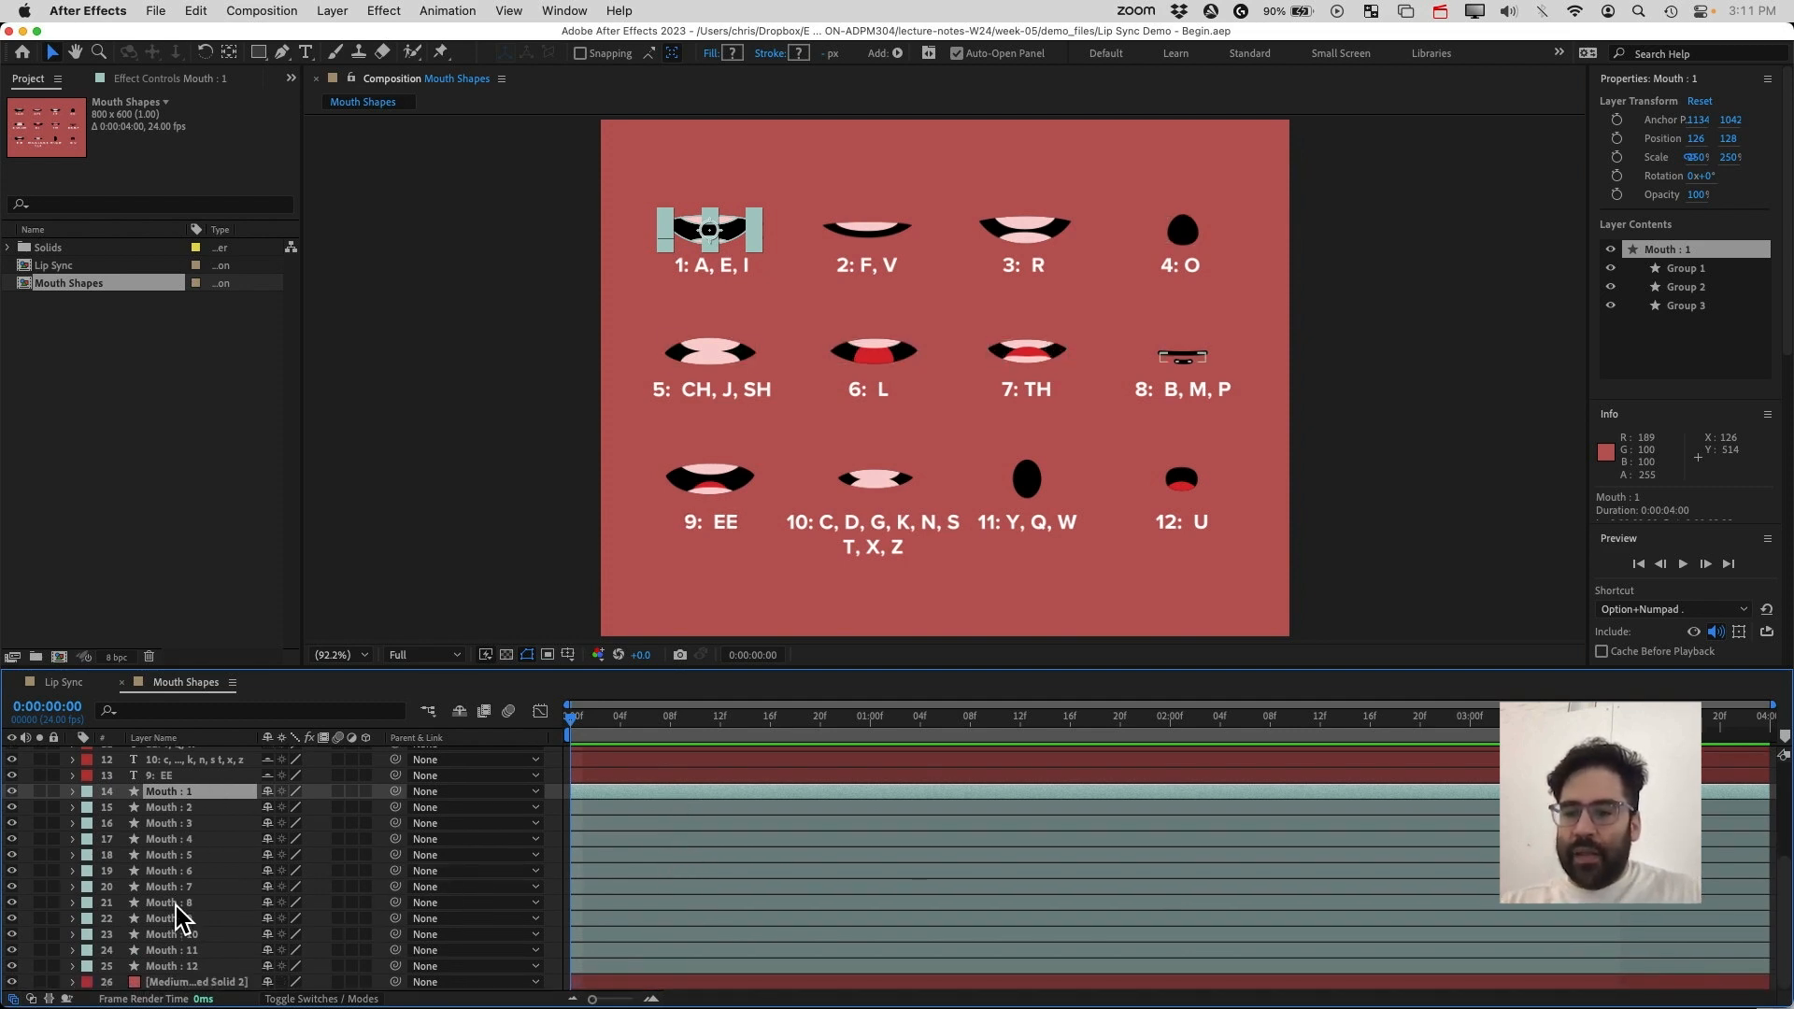
{"action": "left_click", "coordinate": [205, 965], "text": "shift"}
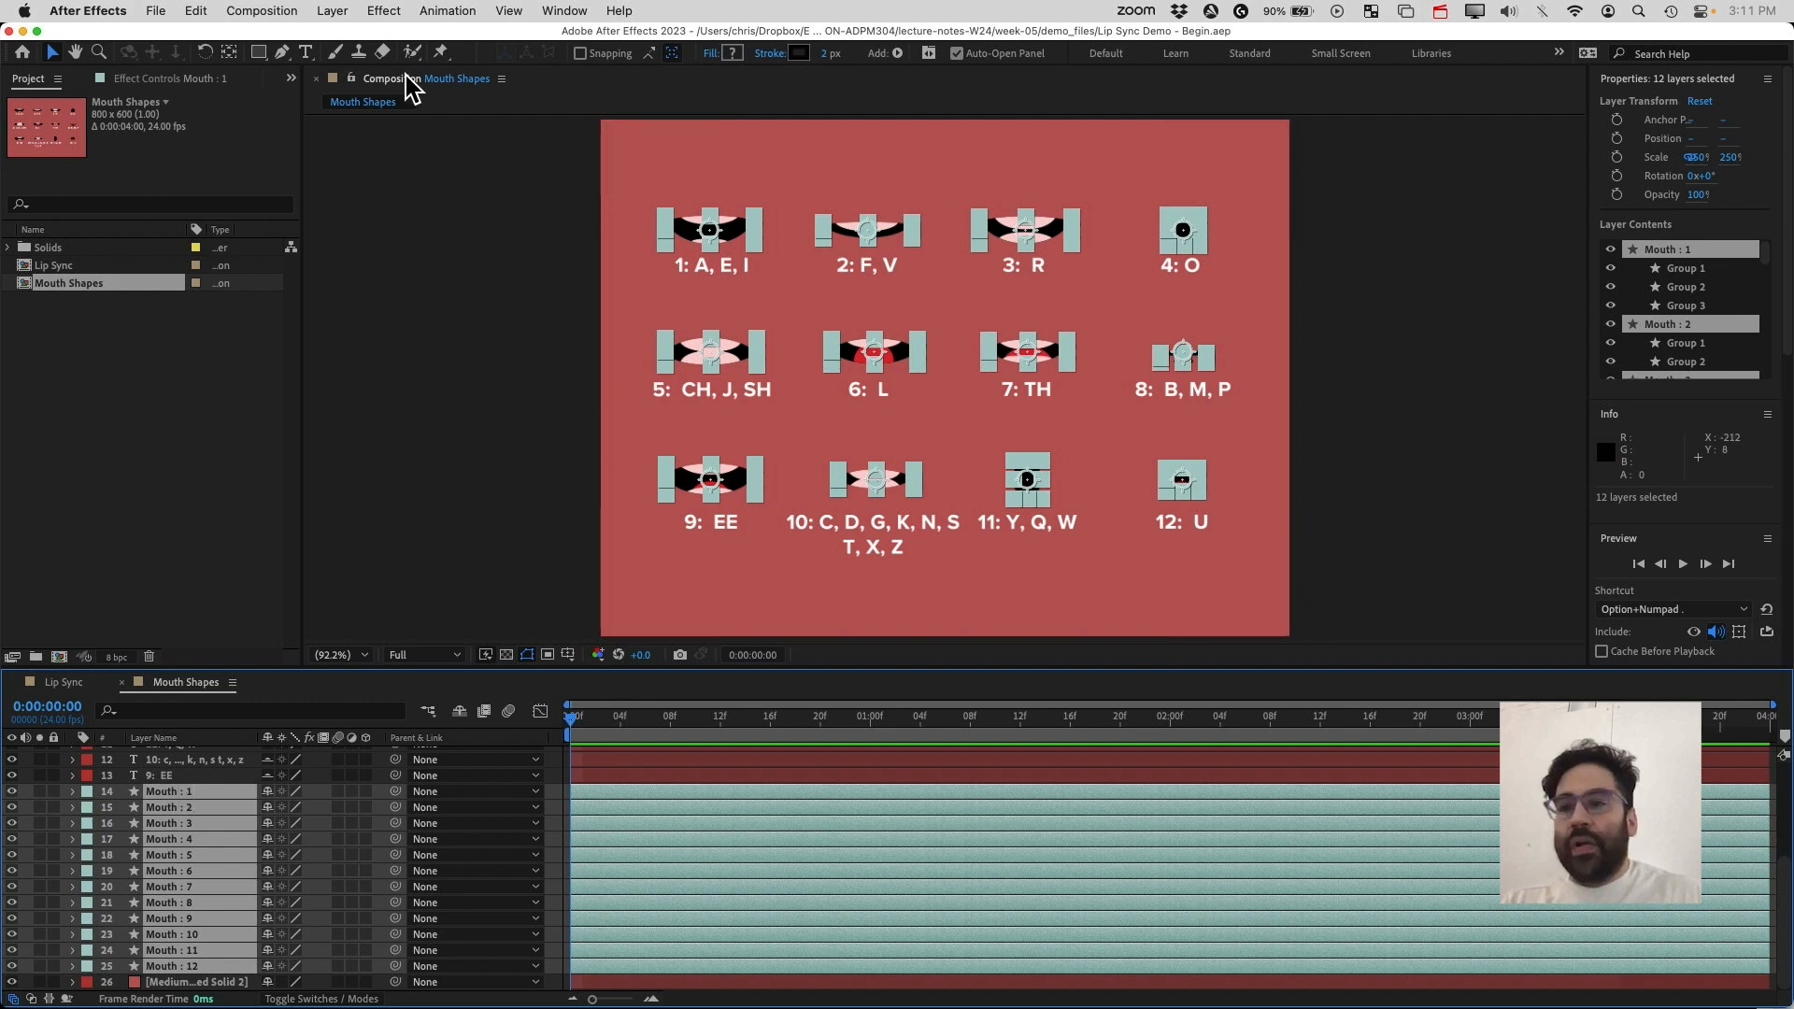
{"action": "left_click", "coordinate": [195, 11]}
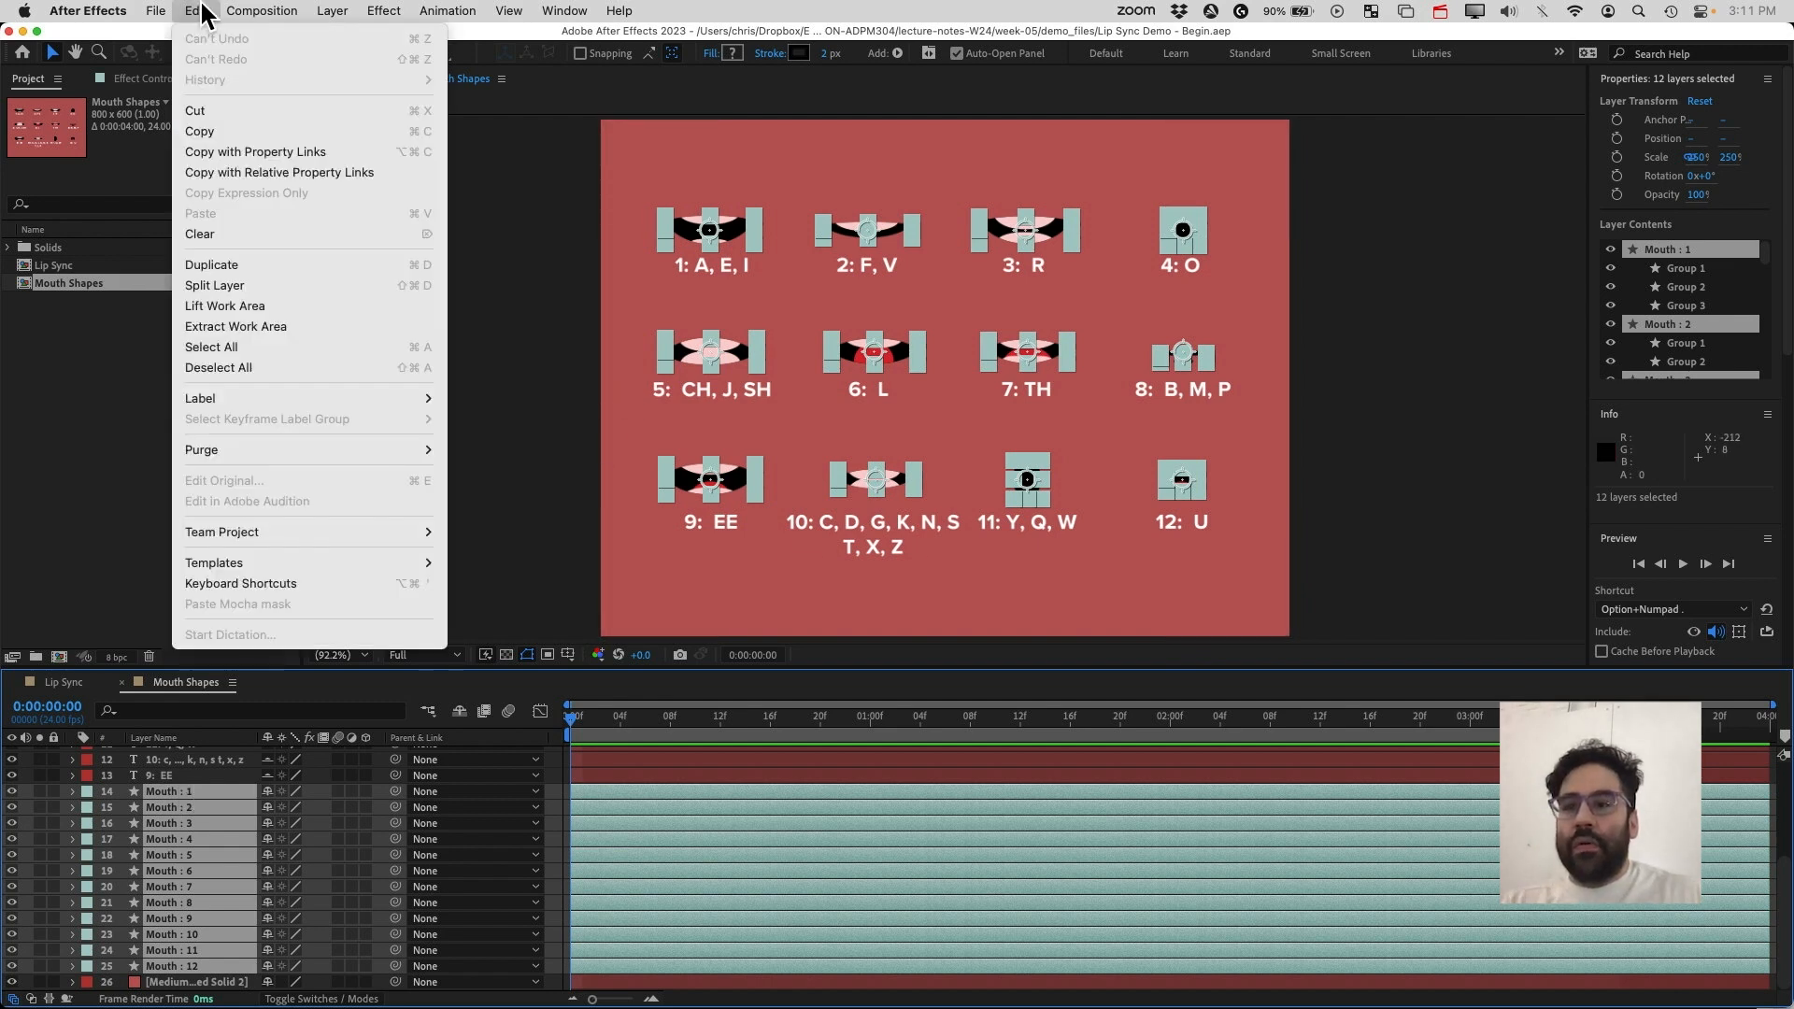
{"action": "left_click", "coordinate": [245, 131]}
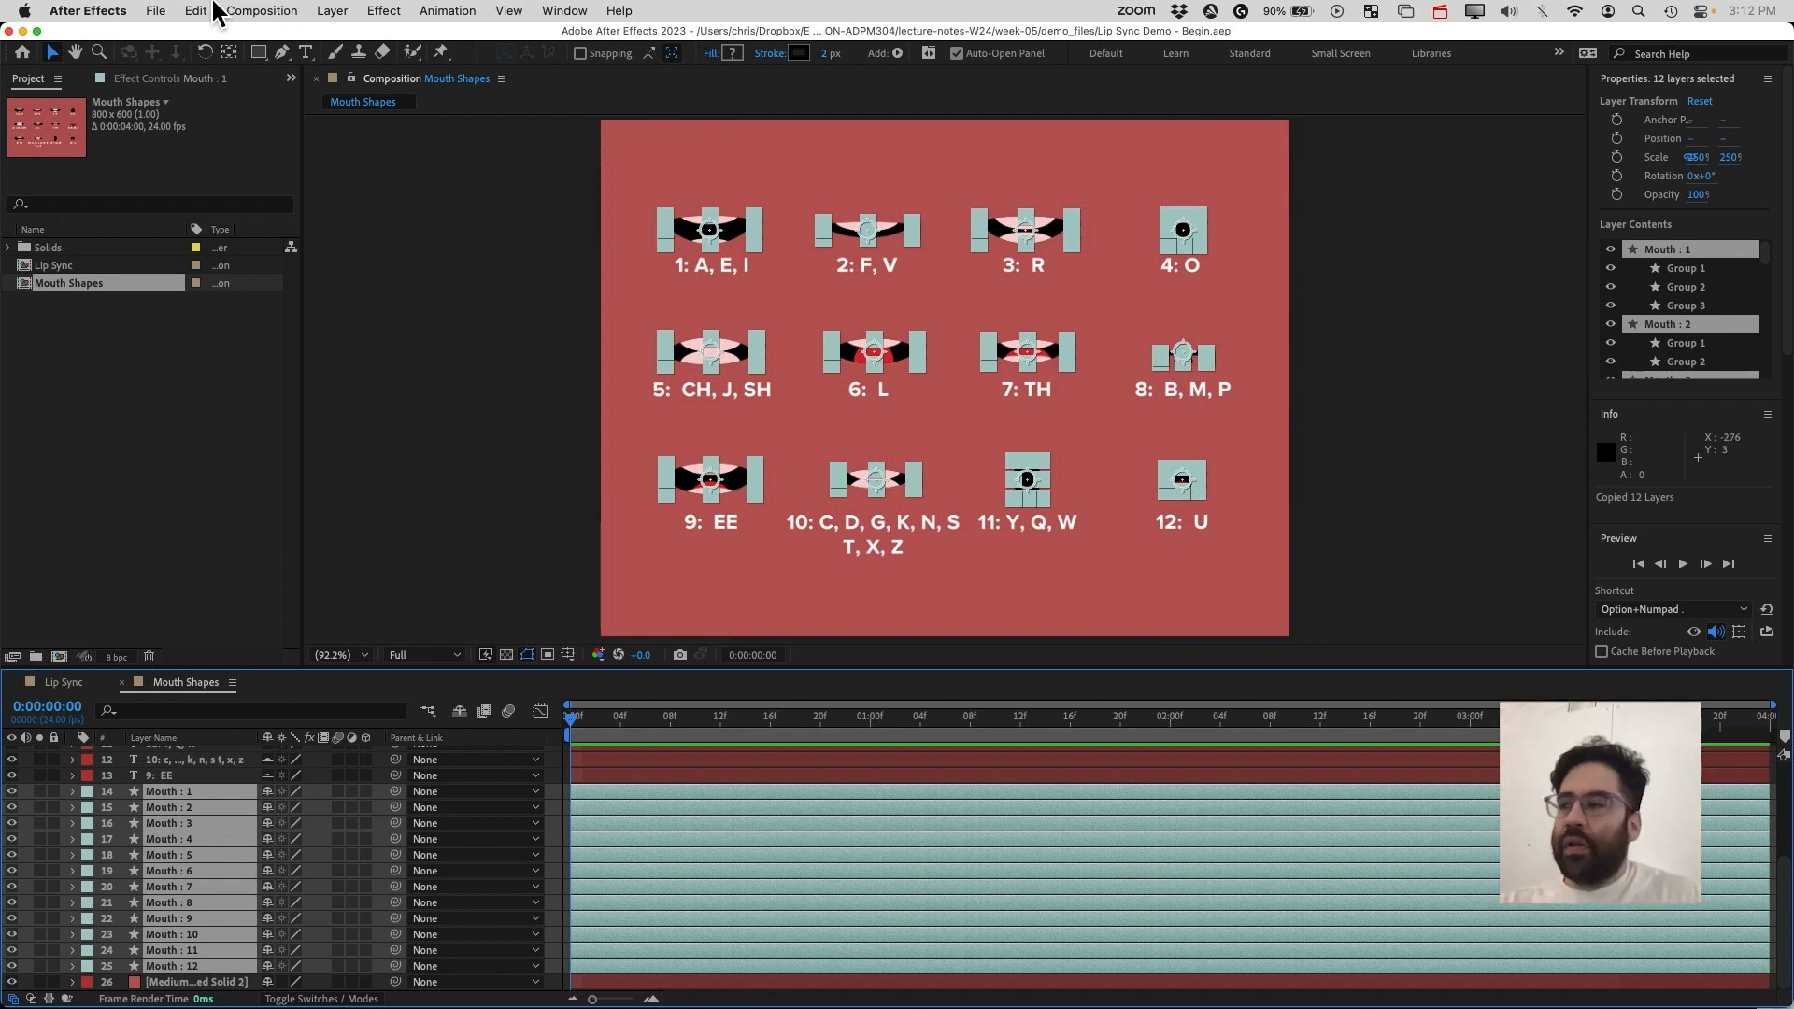
Create a new composition named Mouth using the HD 1920x1080 24 fps preset
{"action": "left_click", "coordinate": [250, 10]}
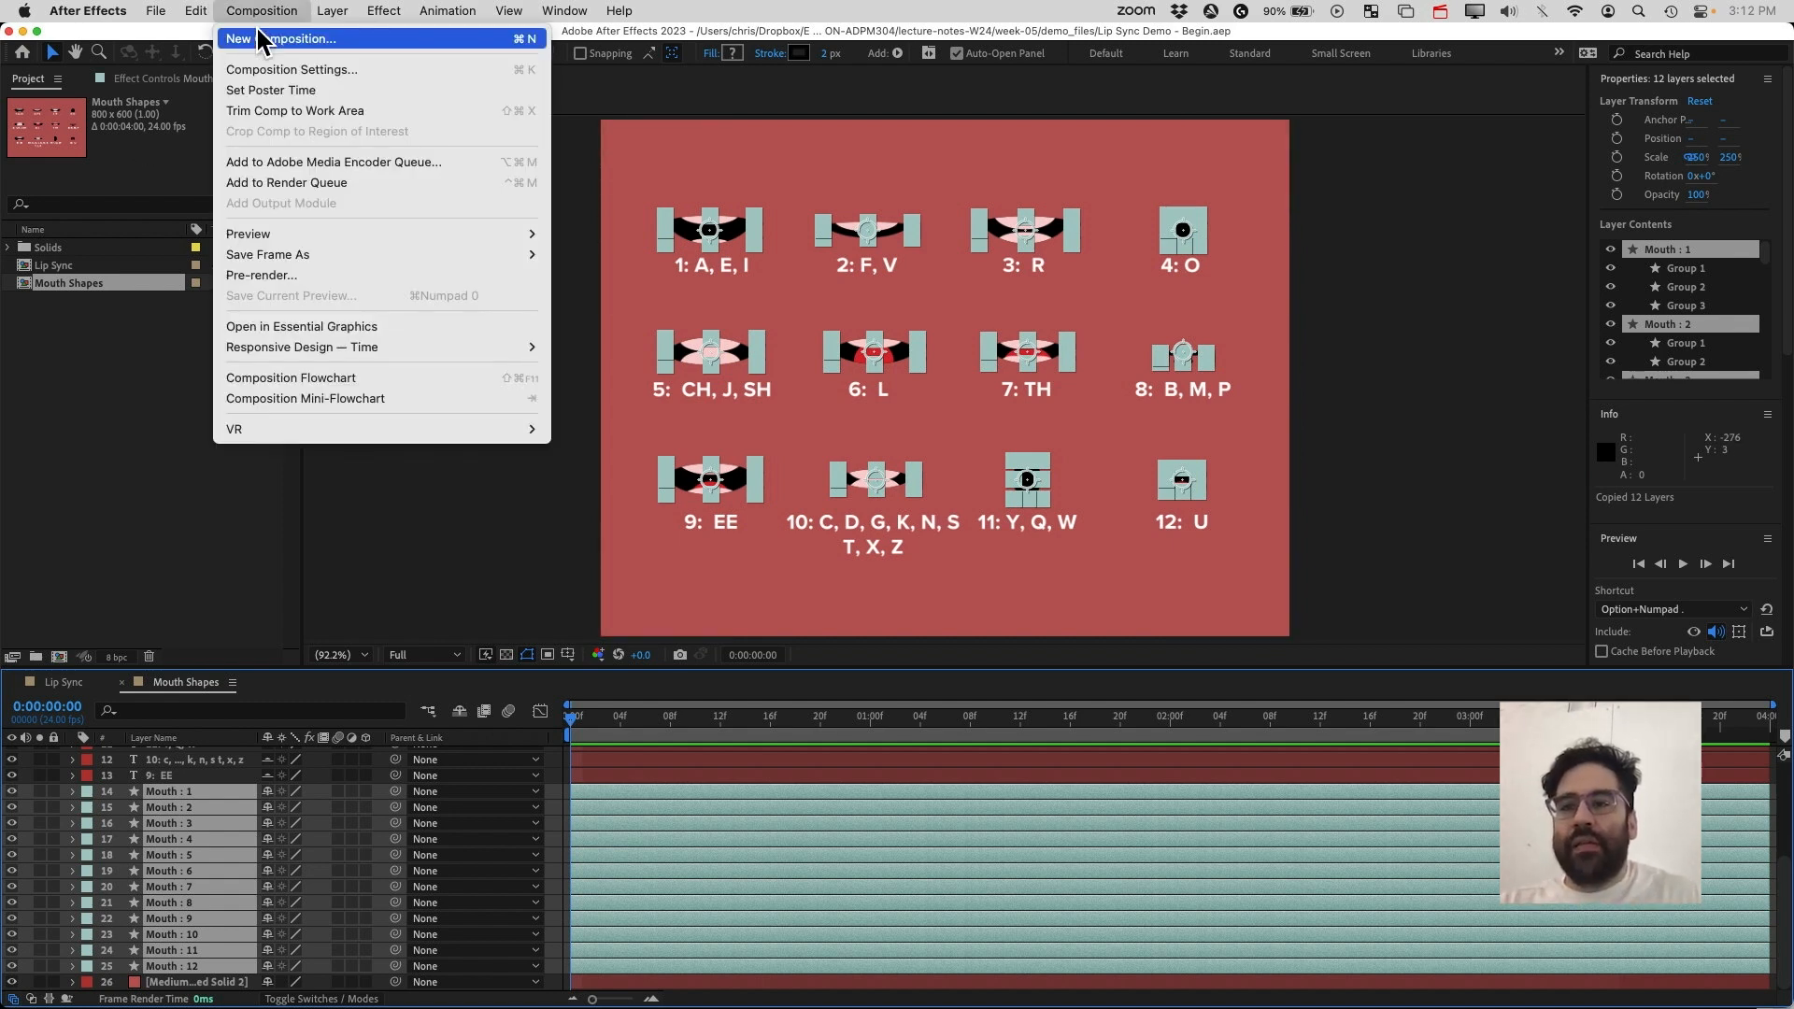
{"action": "left_click", "coordinate": [326, 41]}
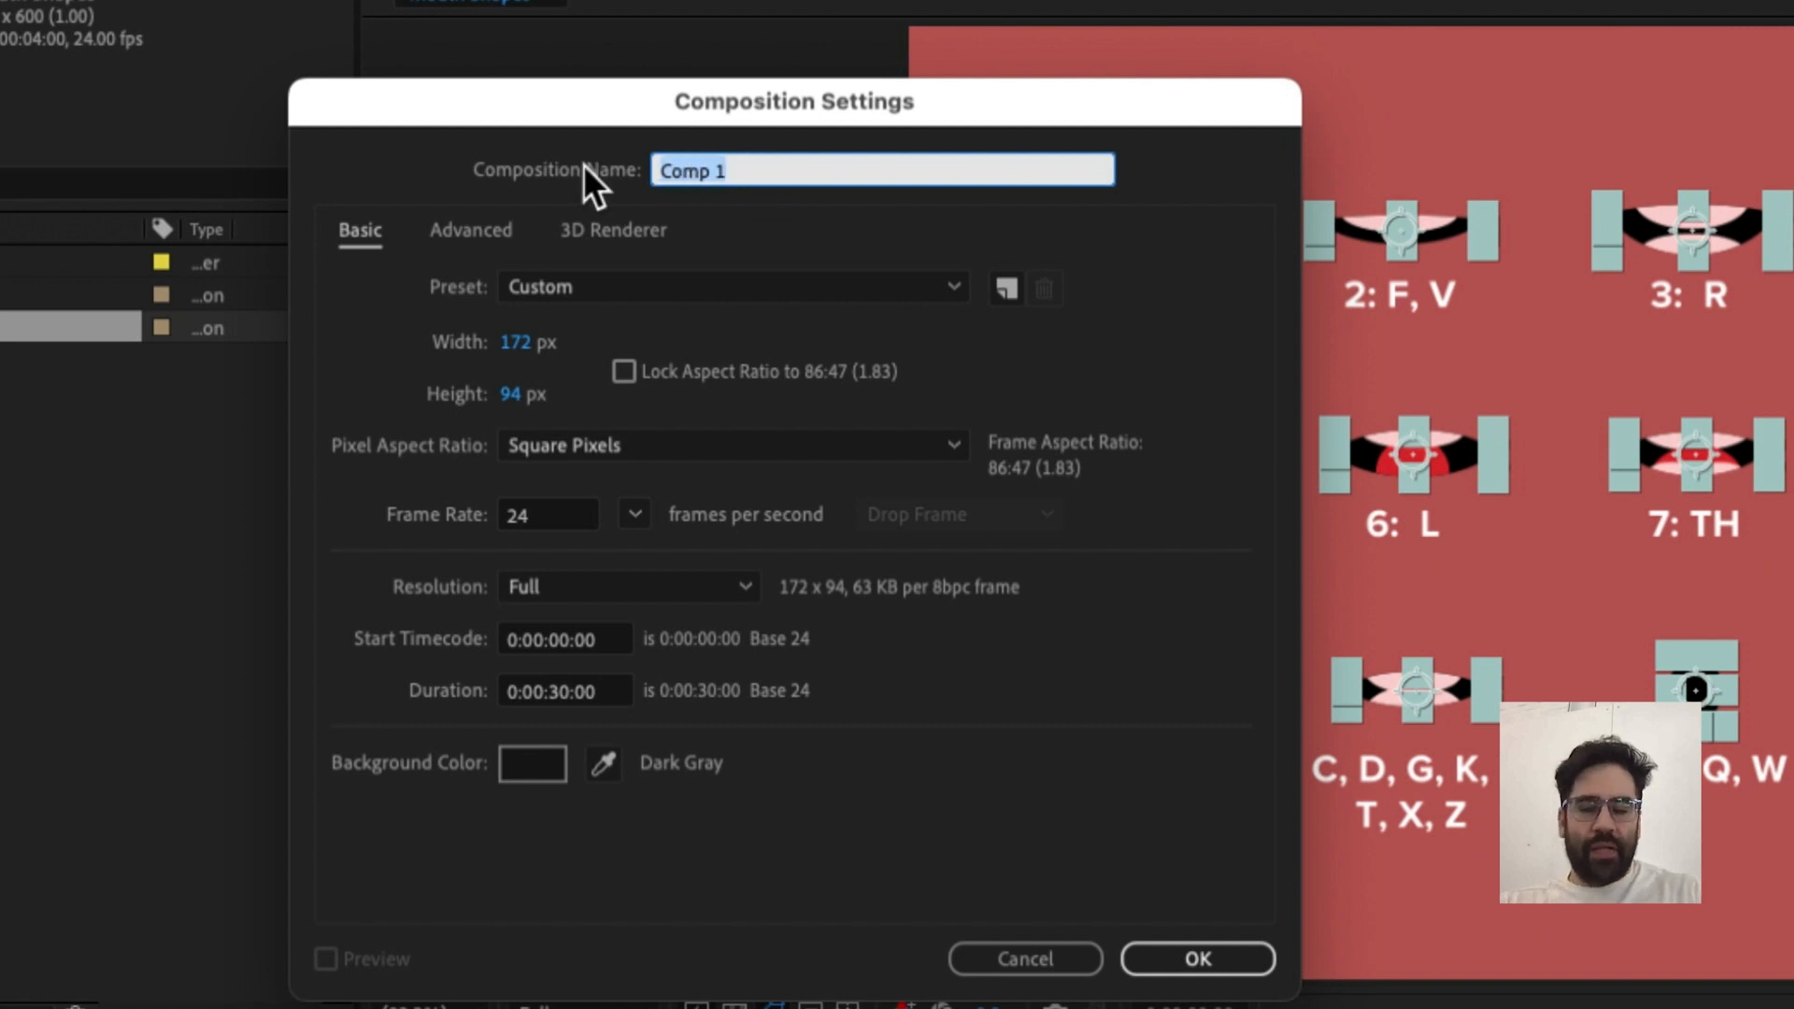
{"action": "type", "text": "Mouth"}
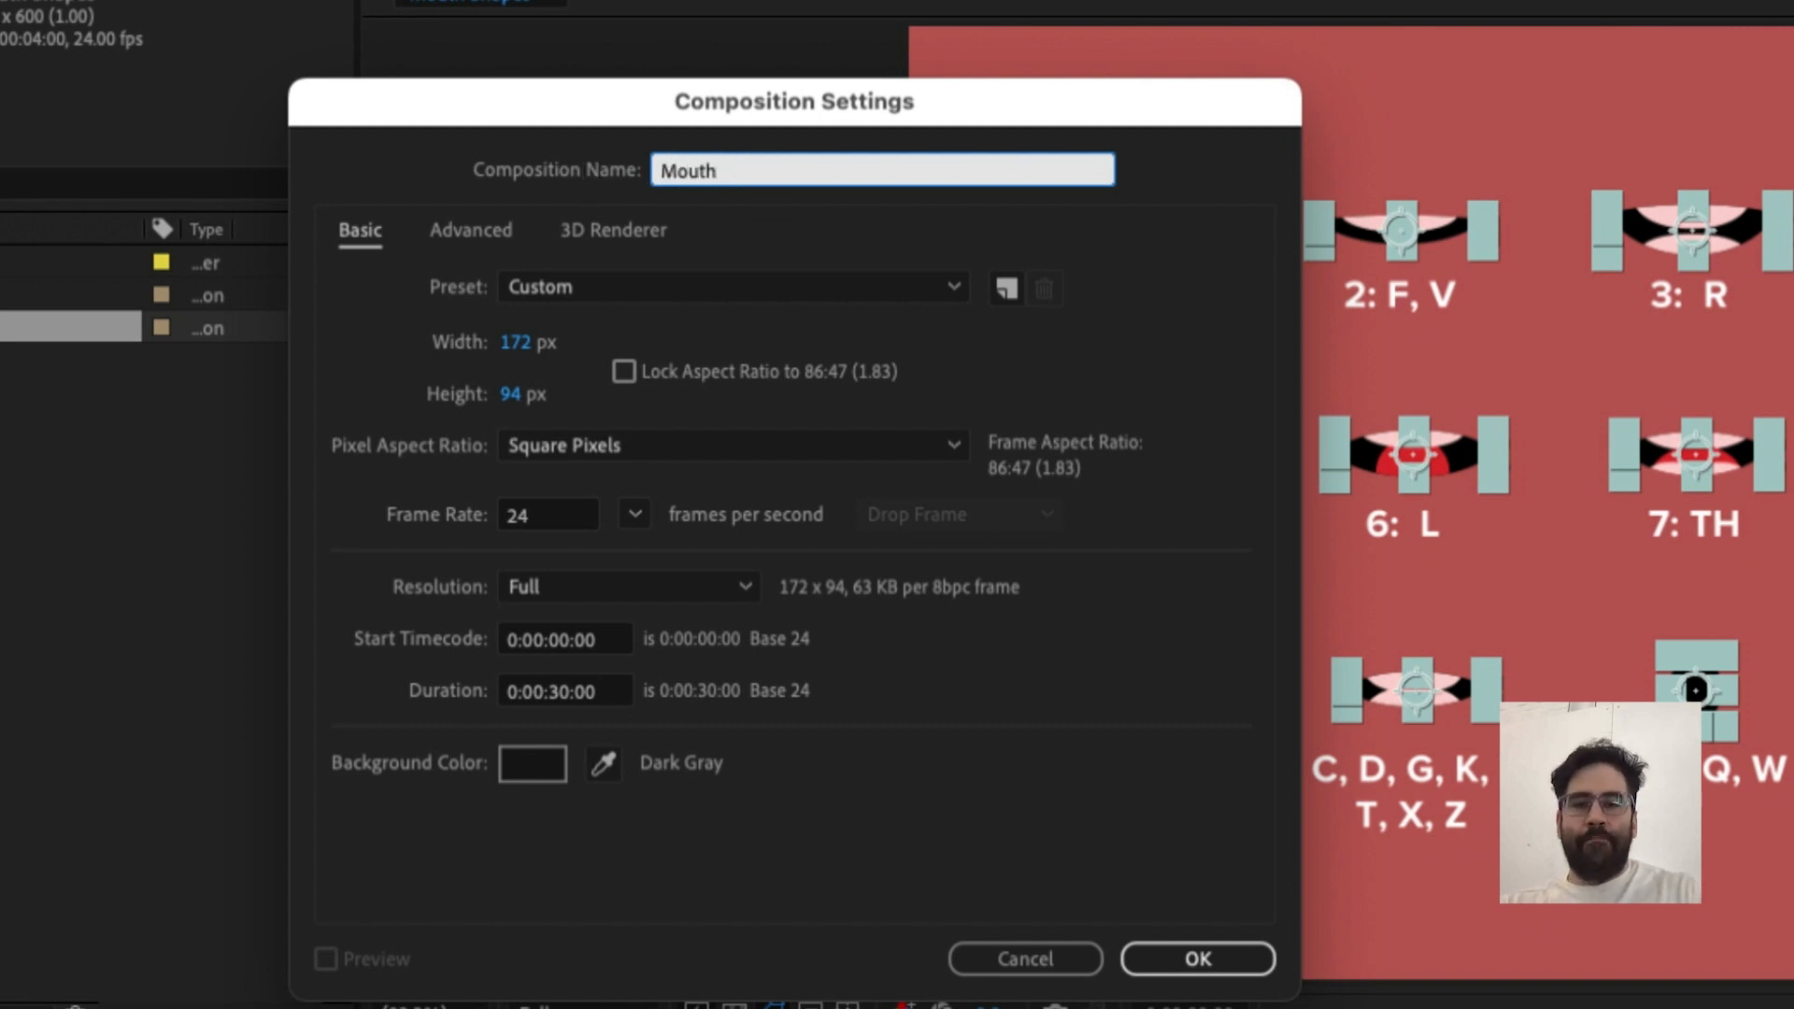
{"action": "left_click", "coordinate": [653, 285]}
{"action": "left_click", "coordinate": [697, 367]}
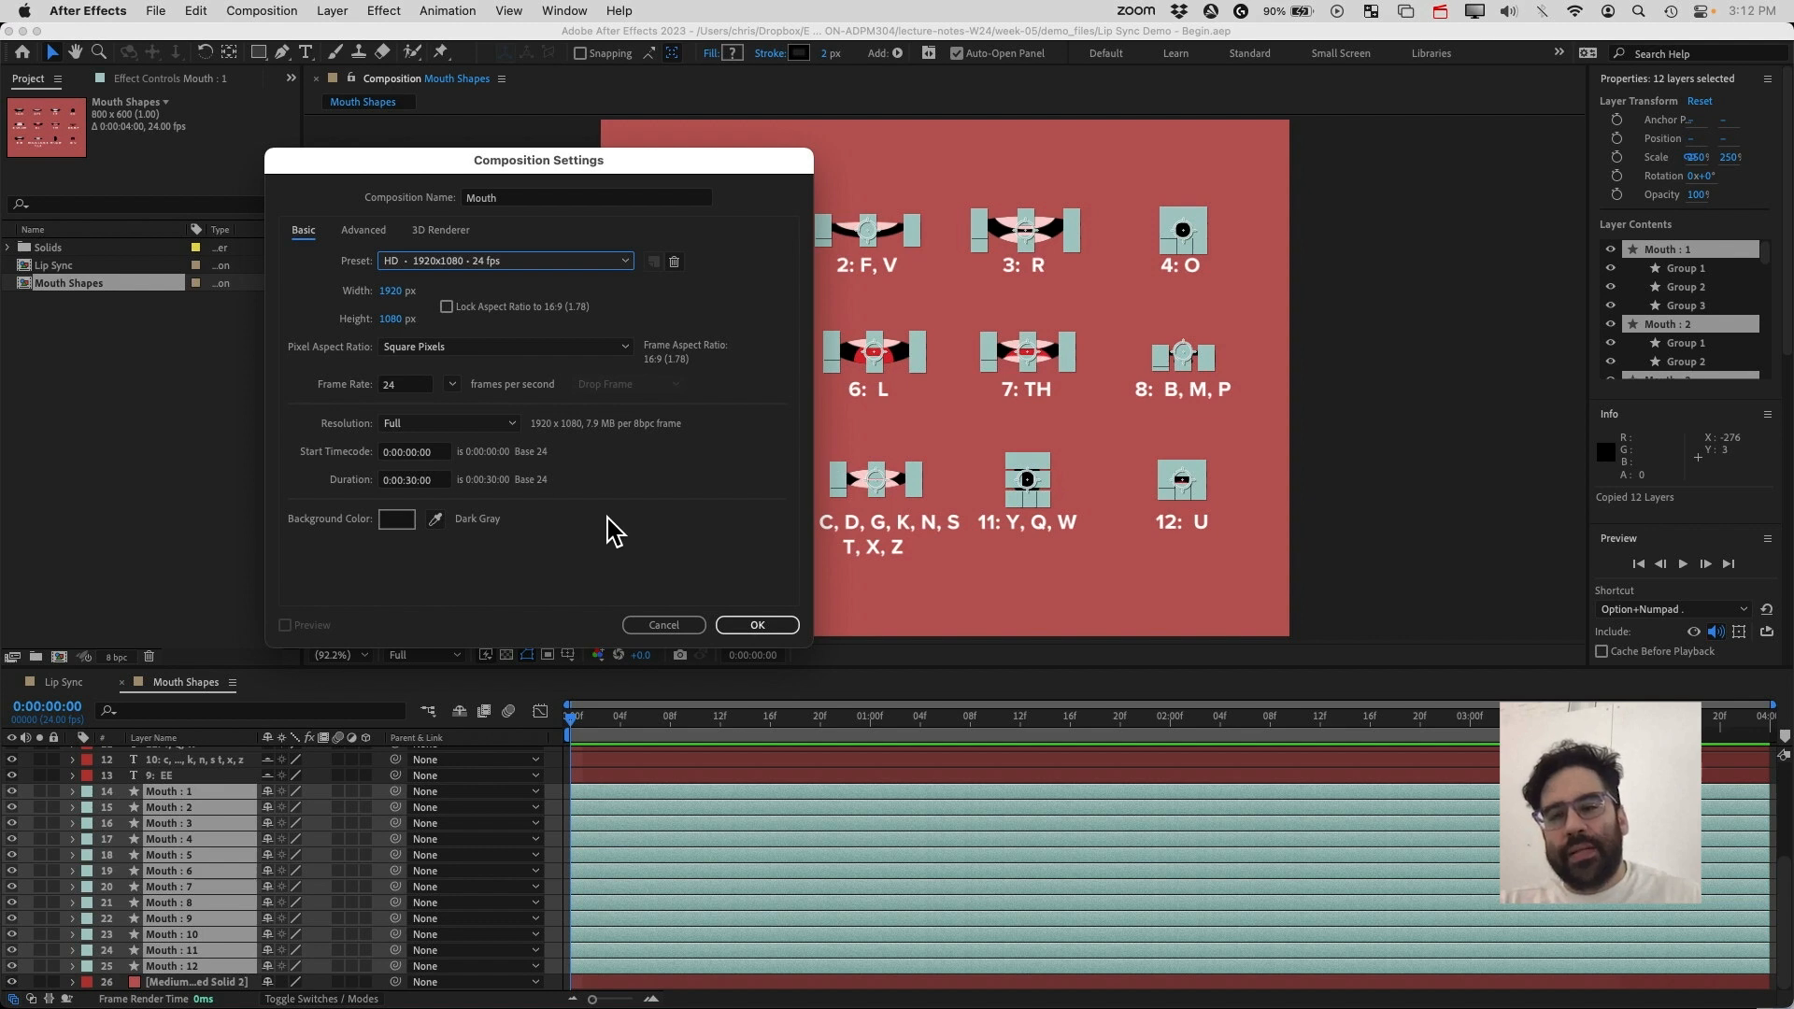
{"action": "left_click", "coordinate": [757, 626]}
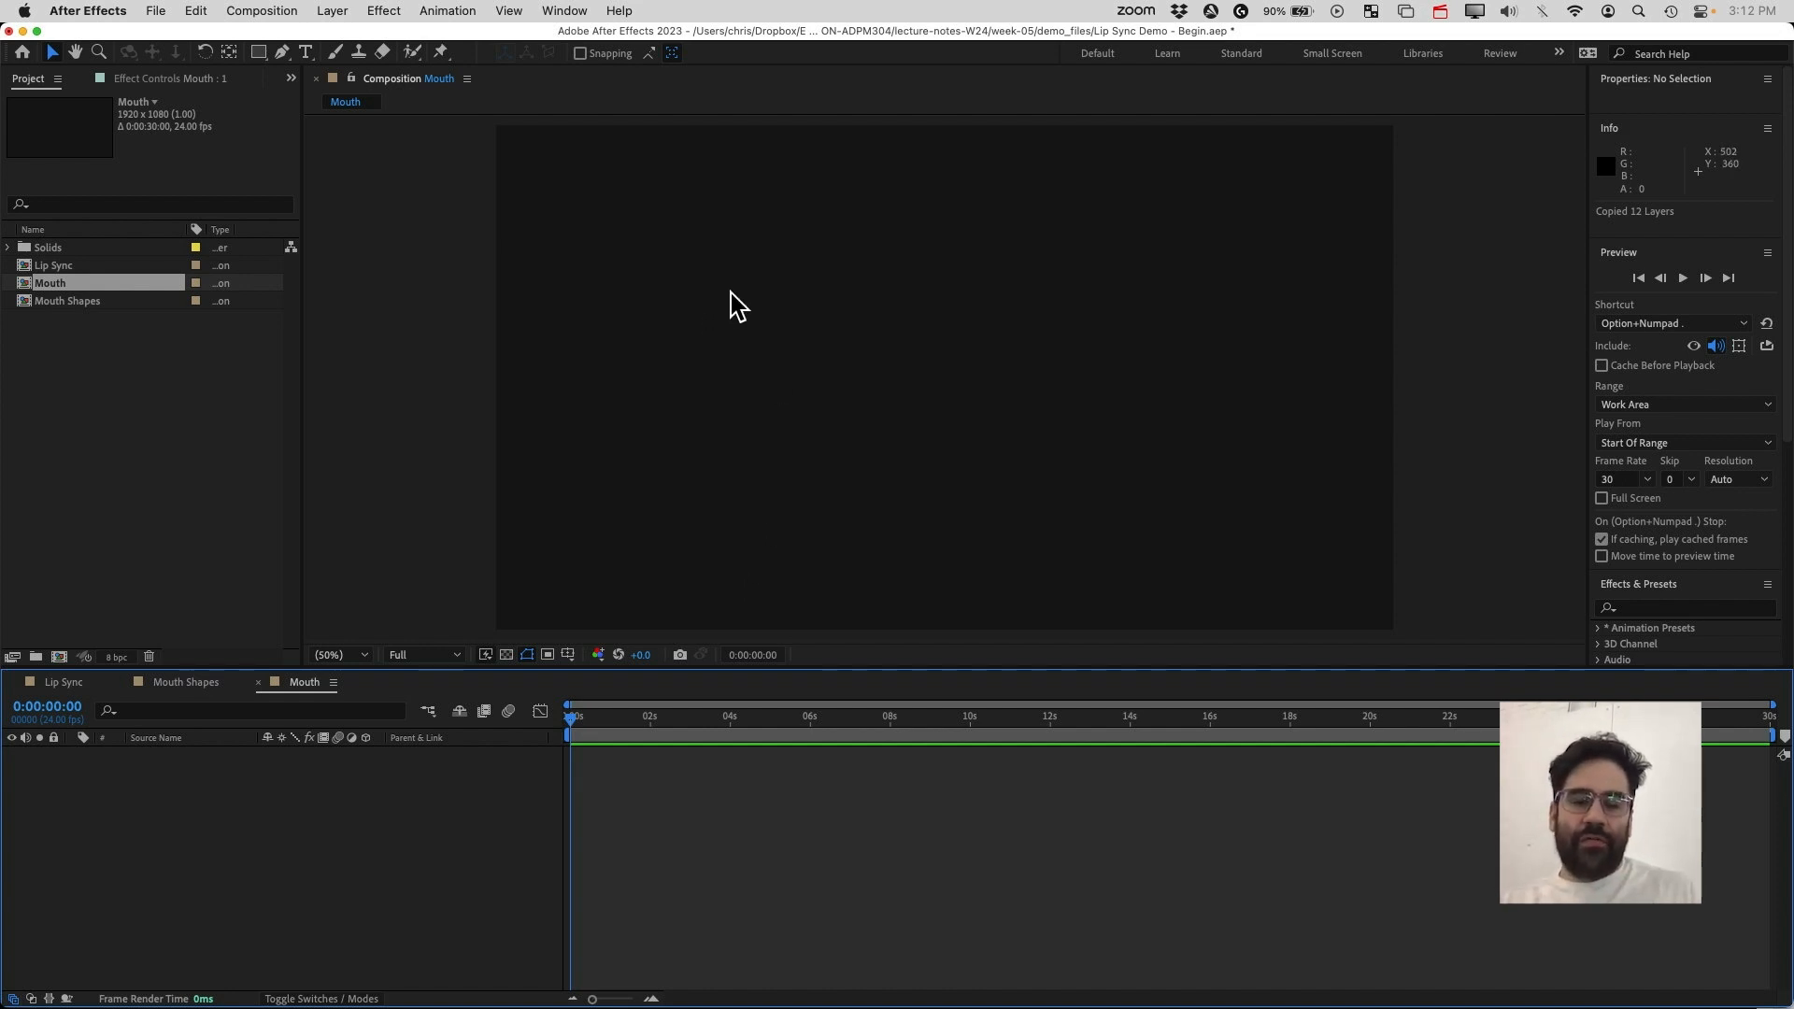
Paste the copied mouth layers into the Mouth composition and open the Align panel
{"action": "key", "text": "super+v"}
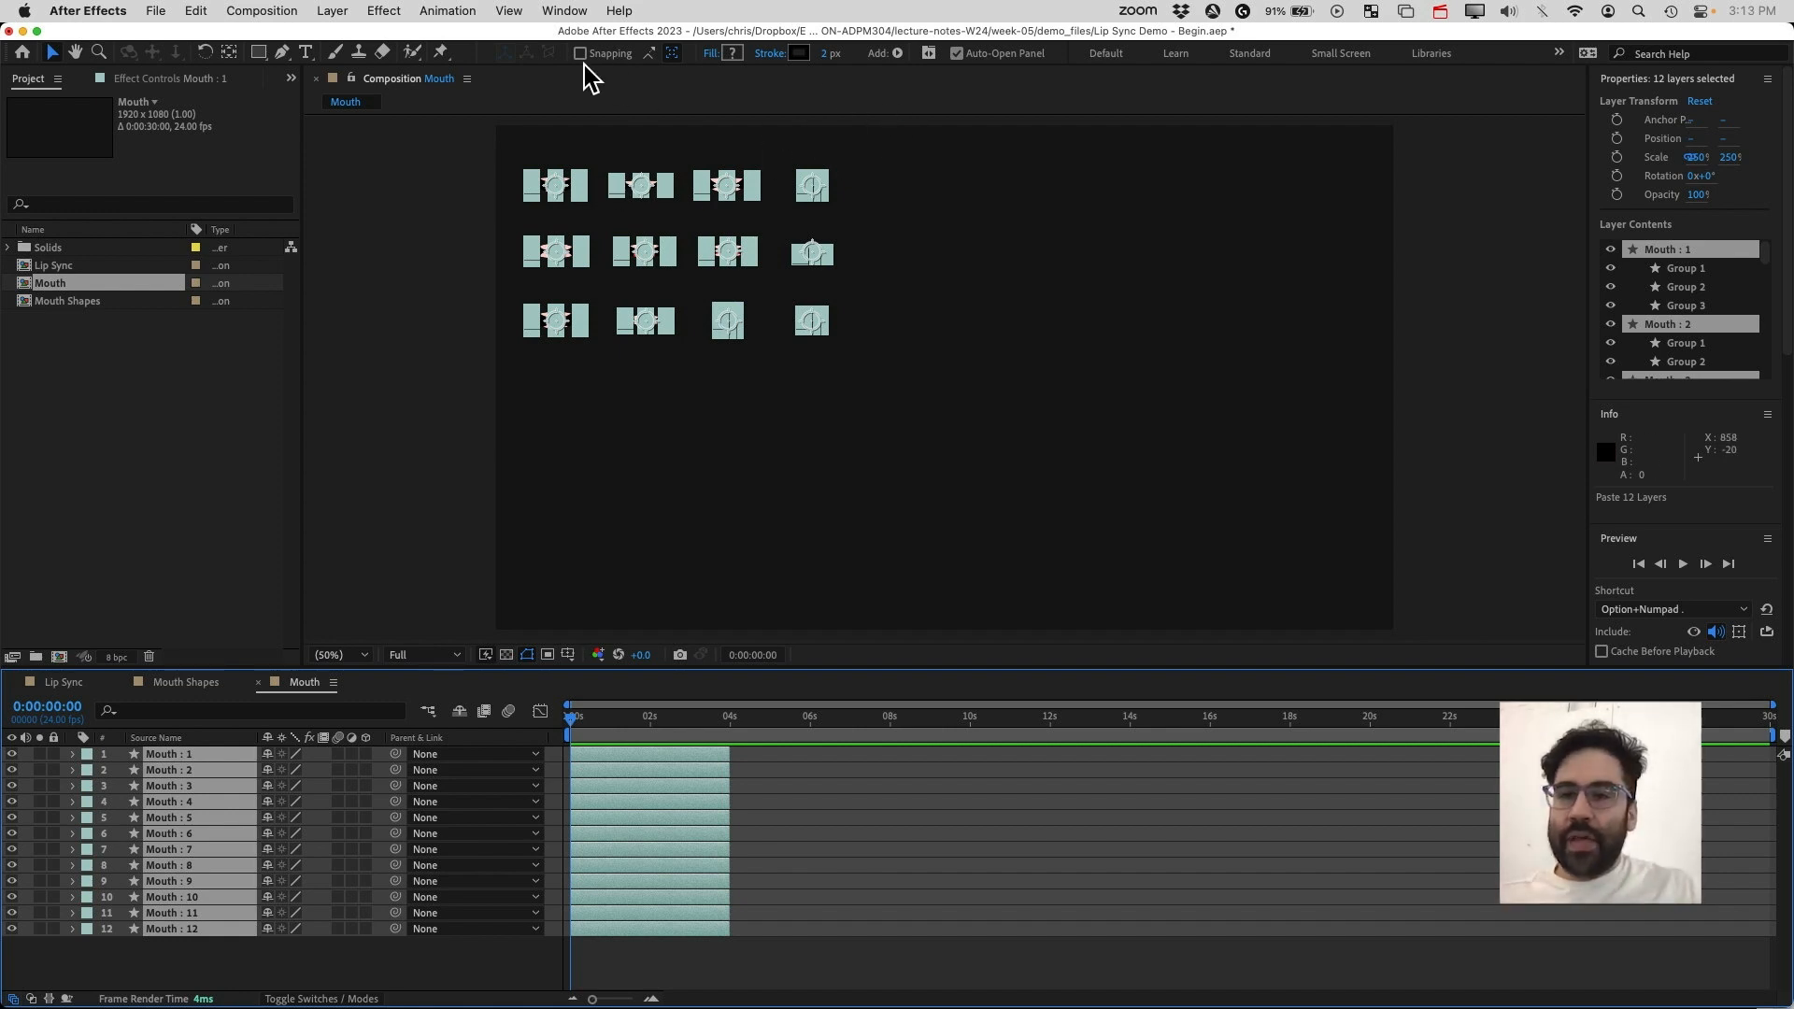
{"action": "left_click", "coordinate": [566, 11]}
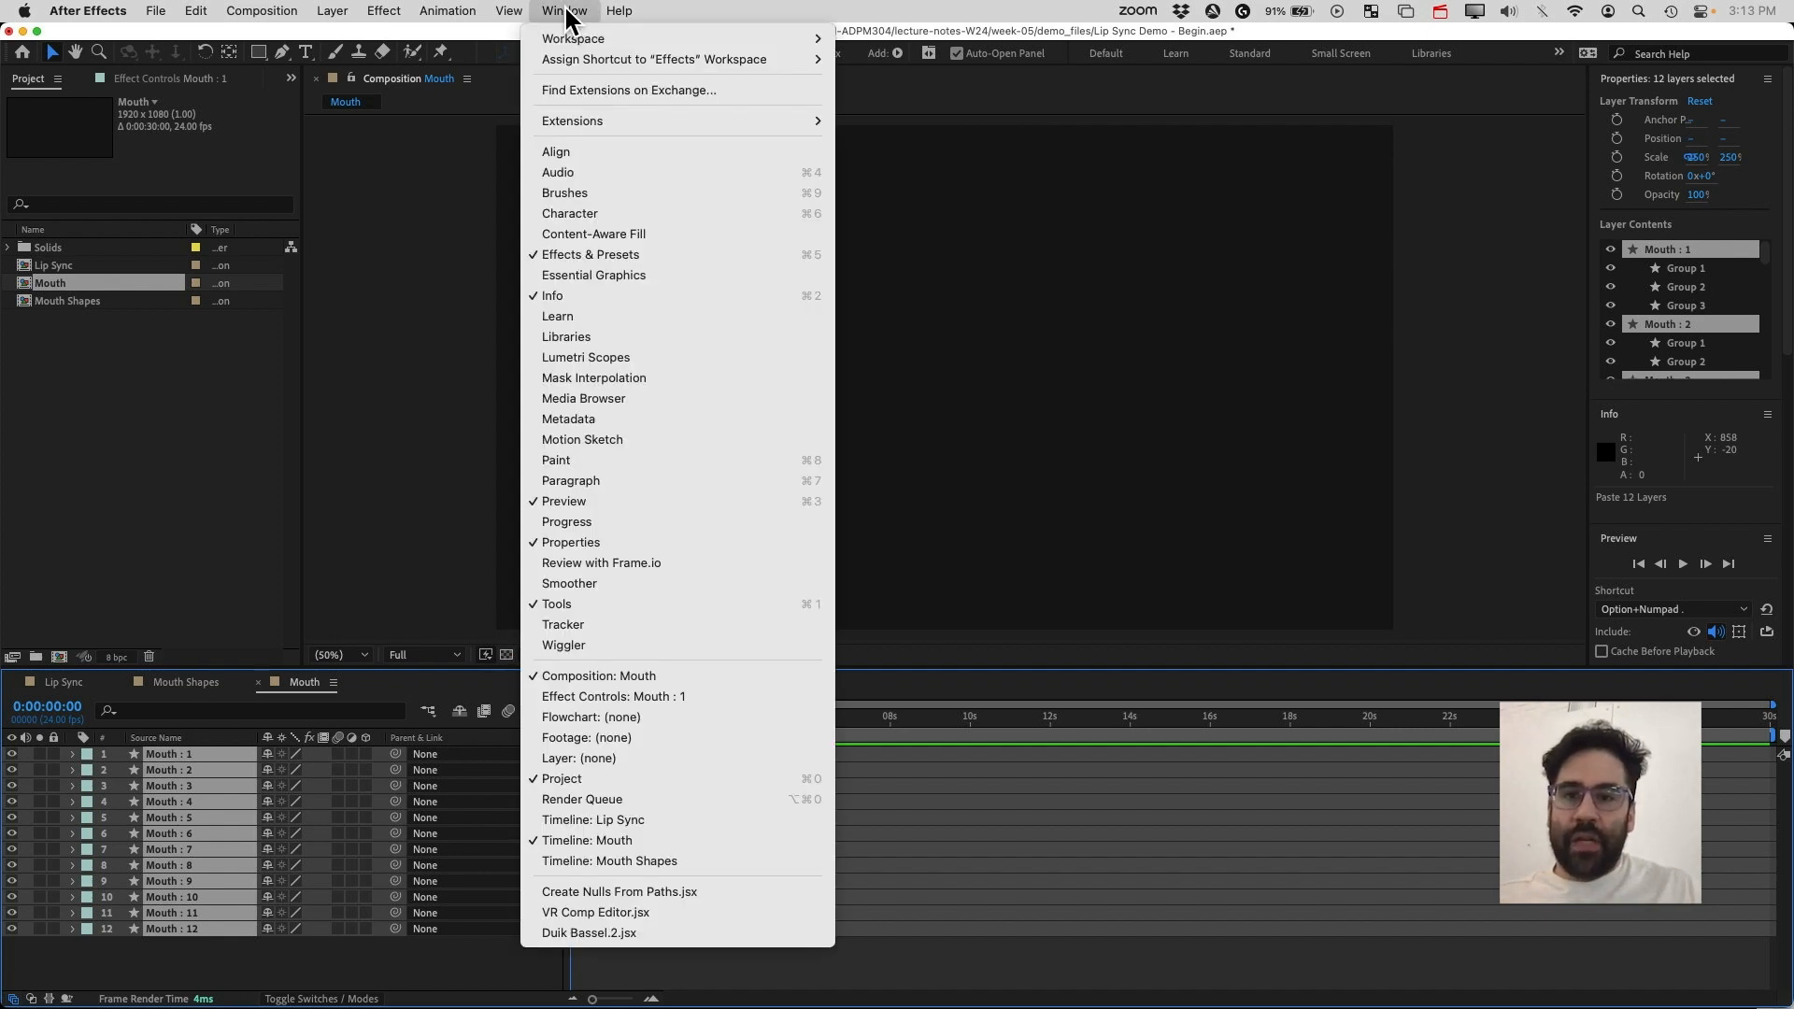
{"action": "left_click", "coordinate": [611, 152]}
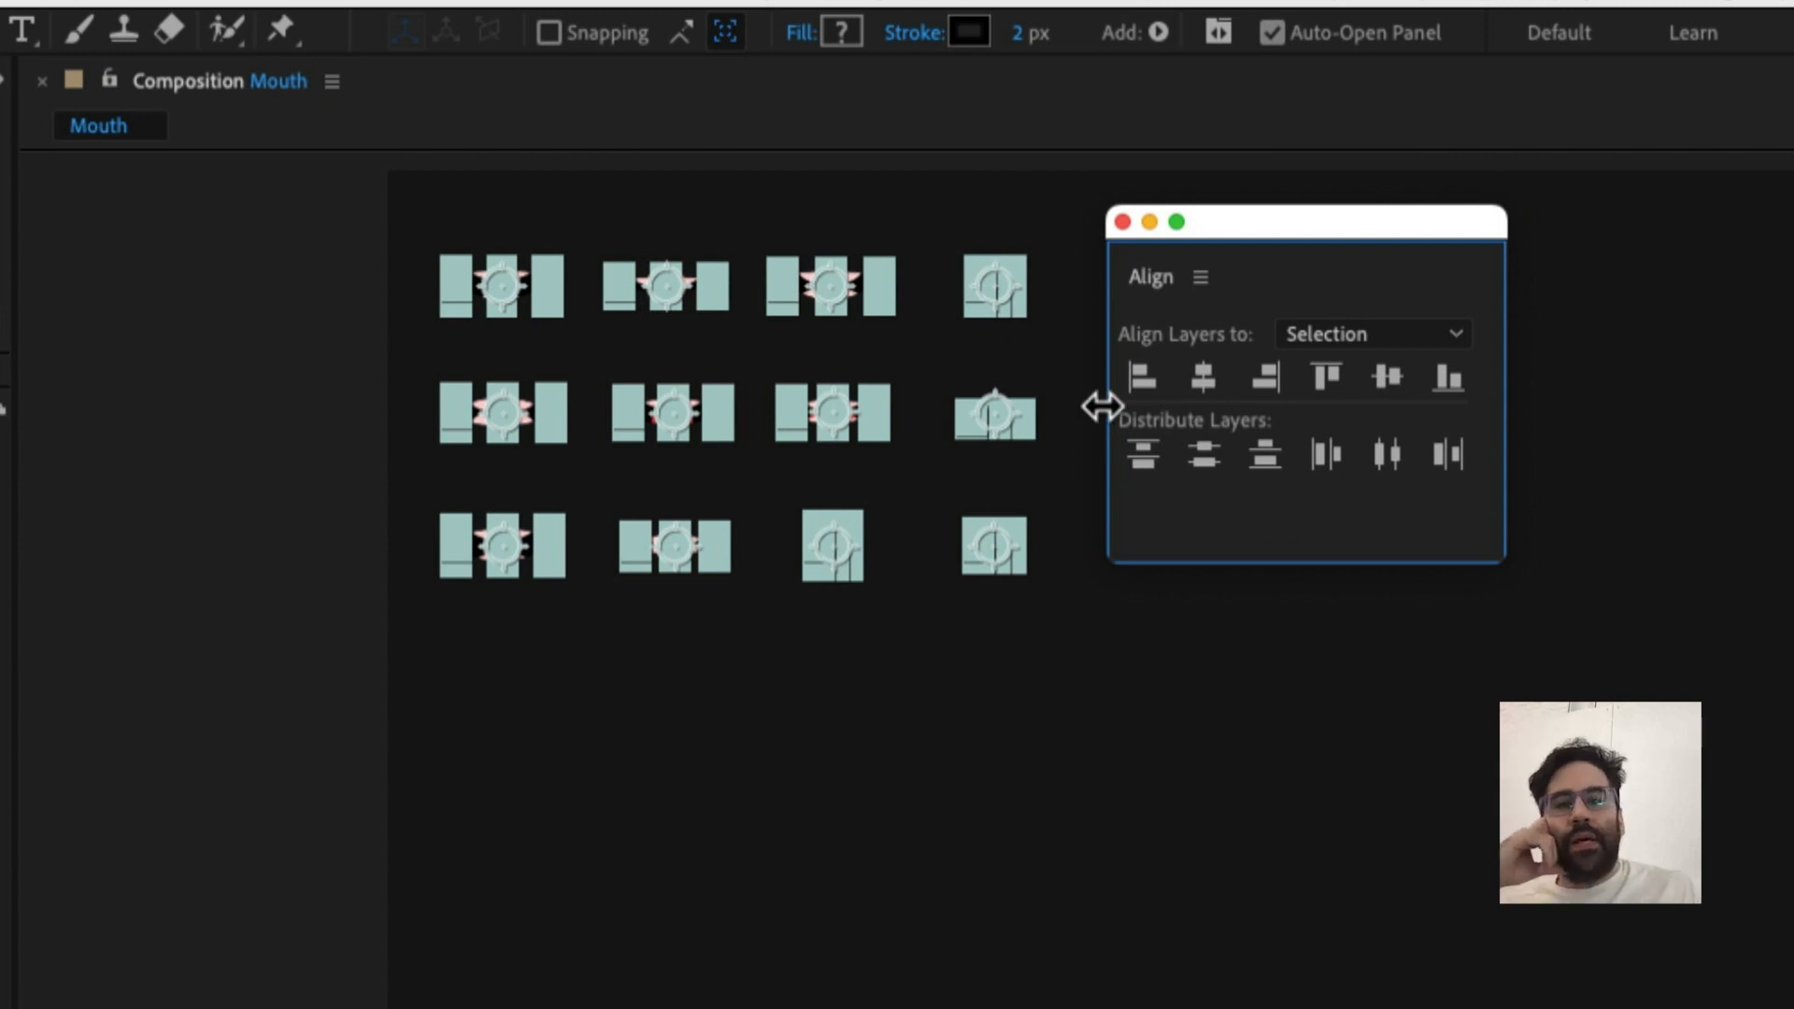
Align the pasted layers to the composition, centring them horizontally and vertically, then close the Align panel
{"action": "left_click", "coordinate": [1303, 334]}
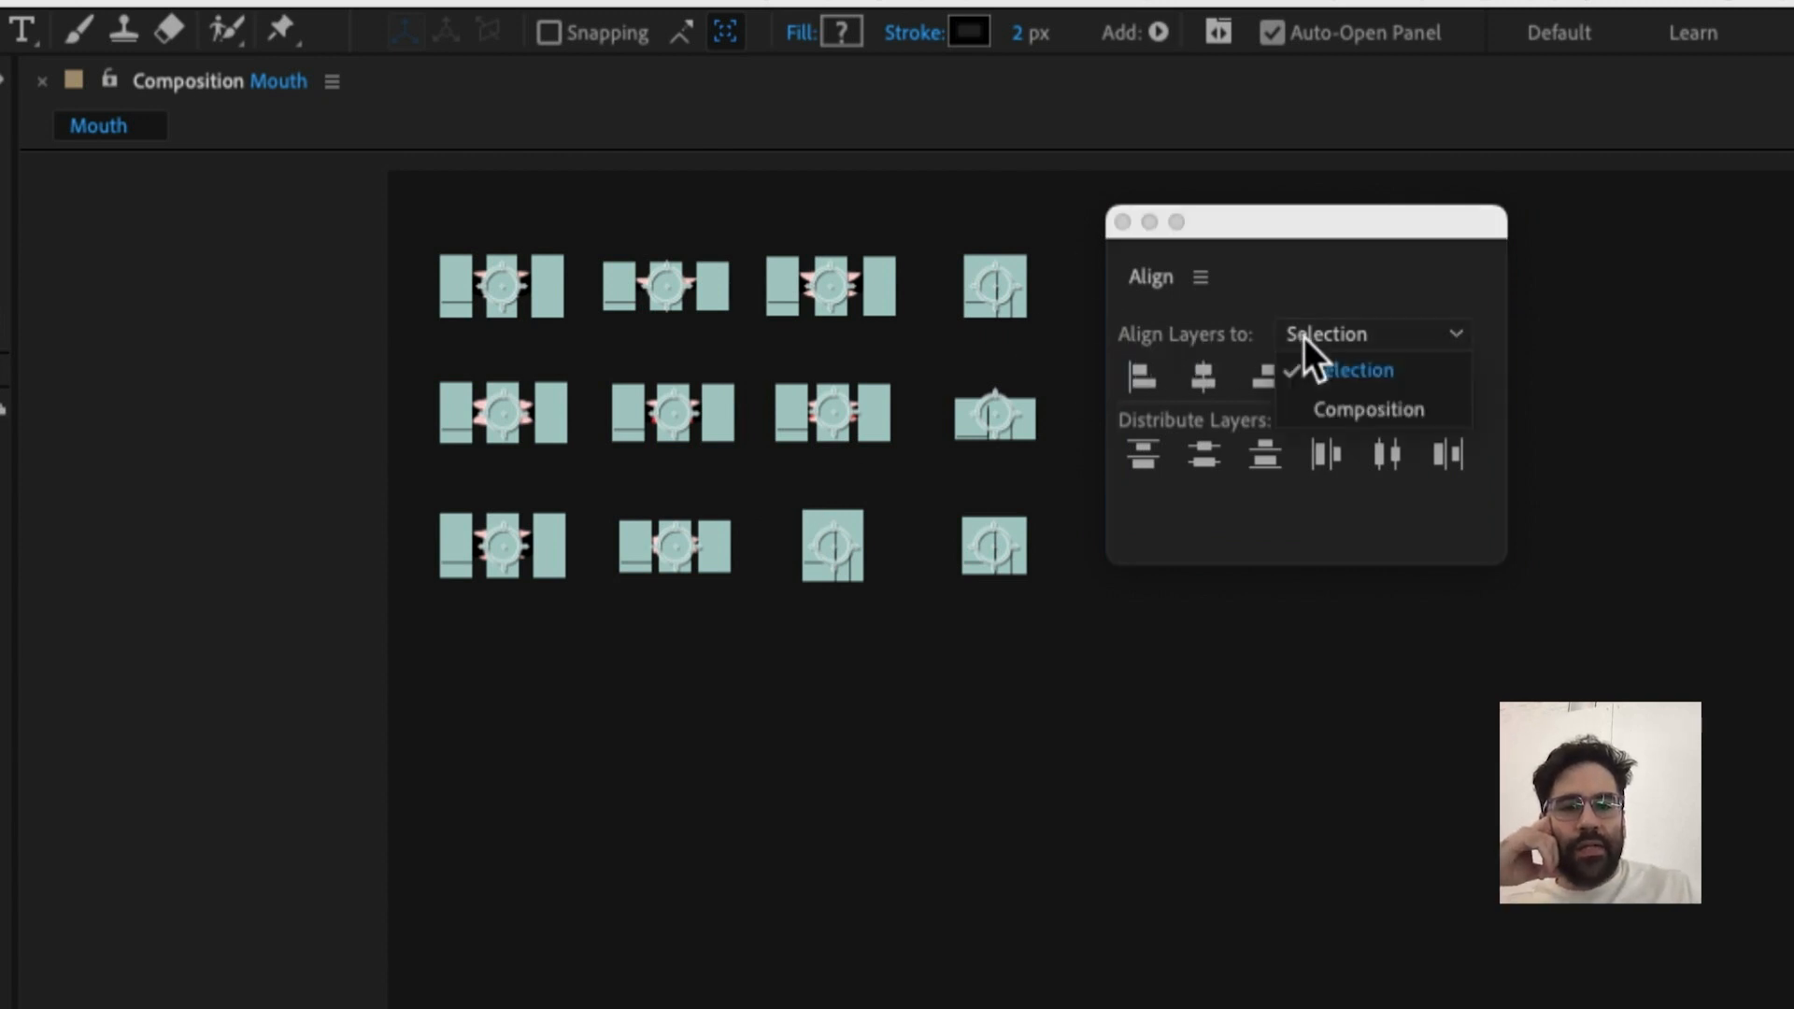
{"action": "left_click", "coordinate": [1407, 406]}
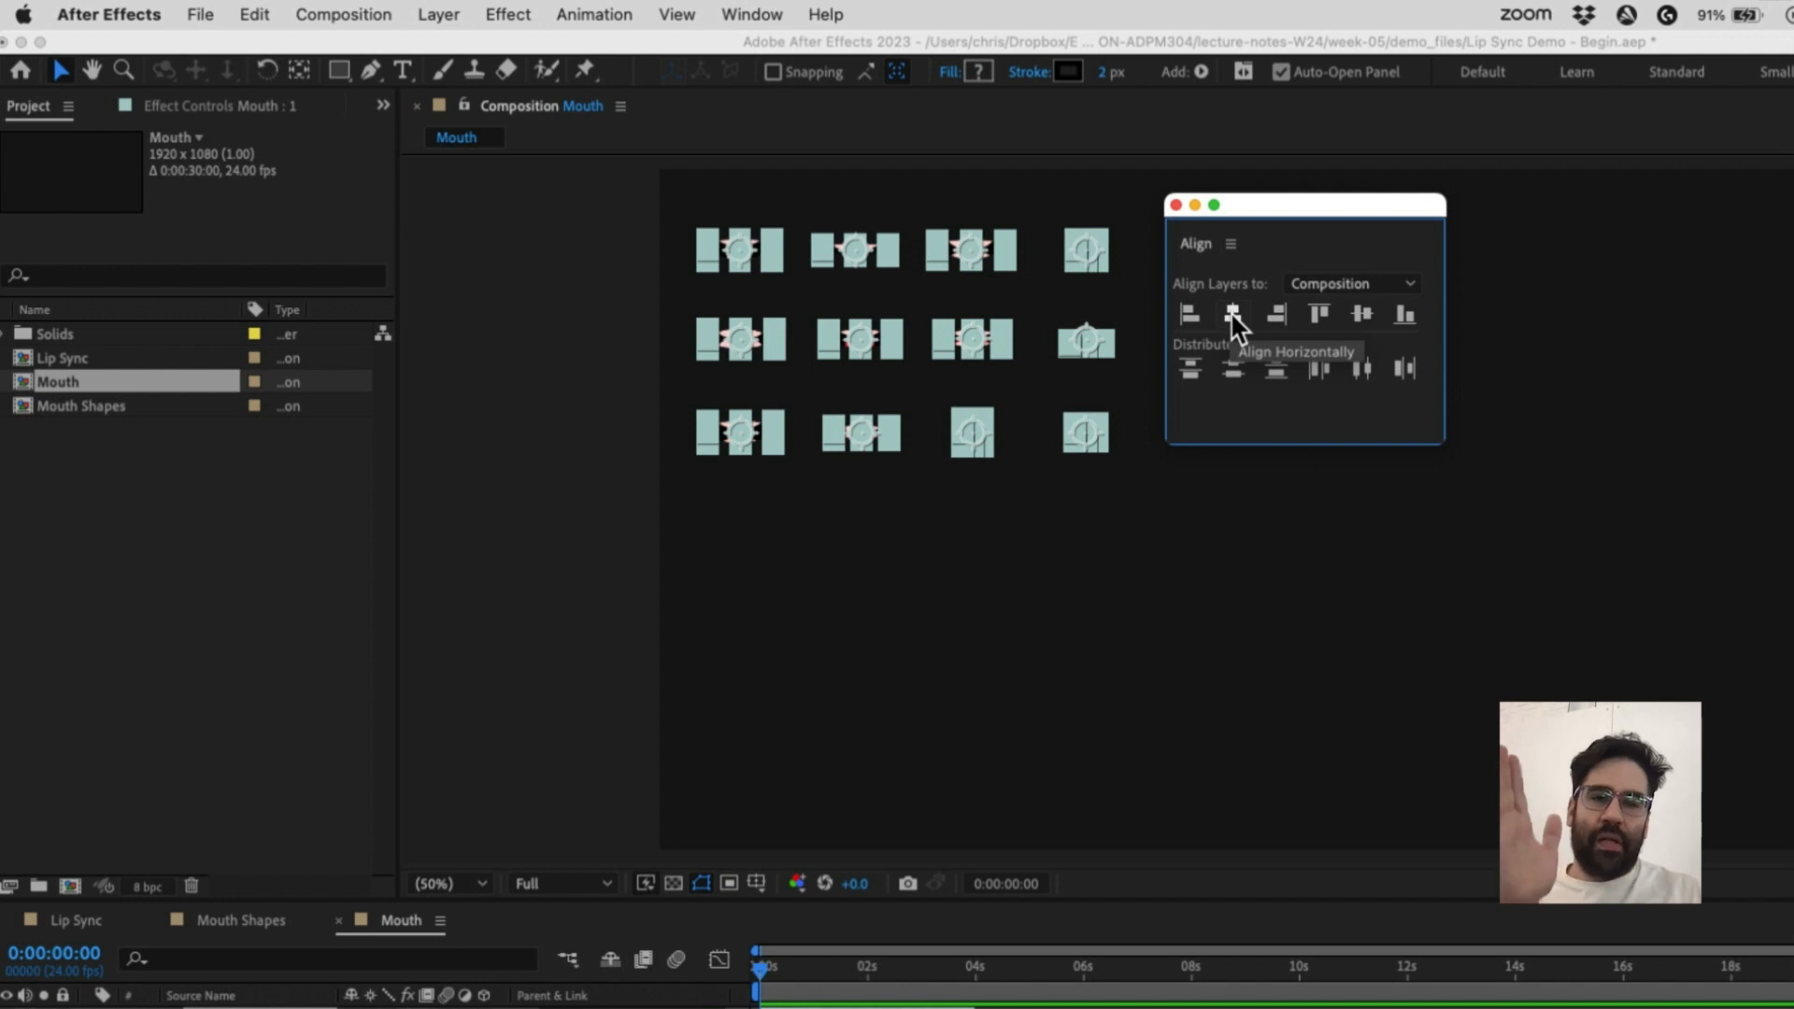
{"action": "left_click", "coordinate": [1230, 311]}
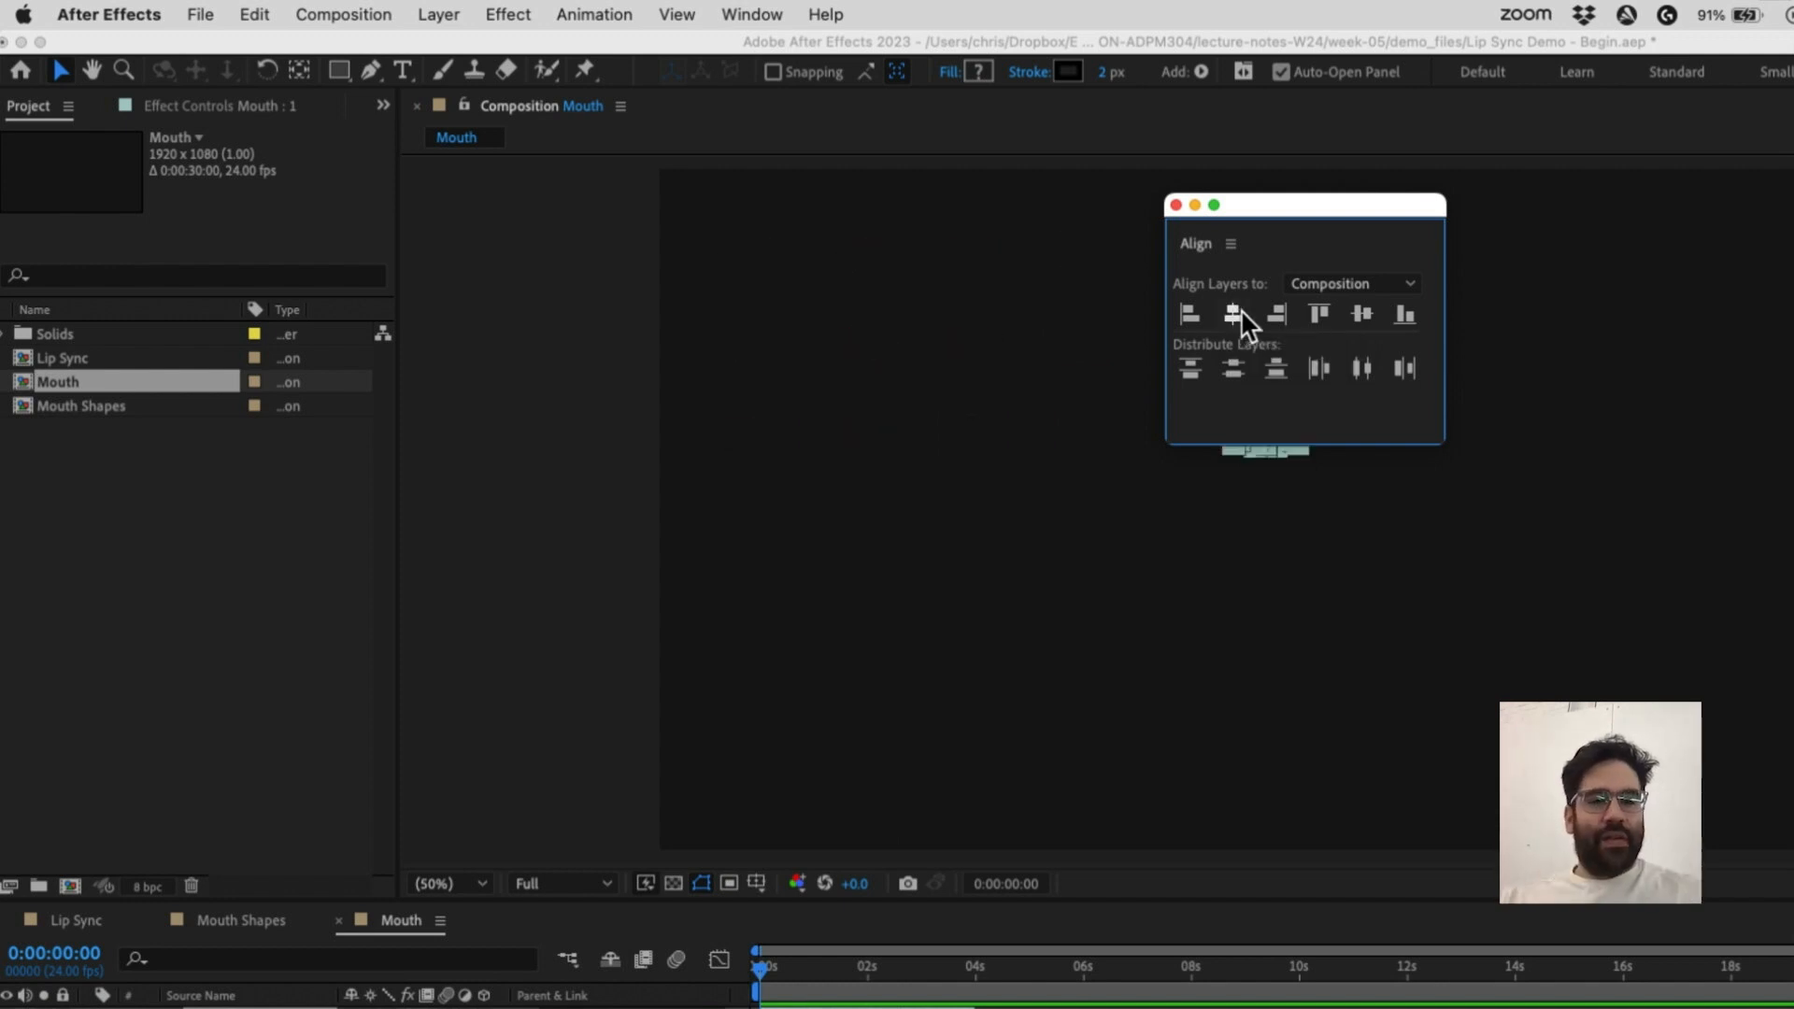
{"action": "left_click_drag", "start_coordinate": [1299, 201], "coordinate": [873, 207]}
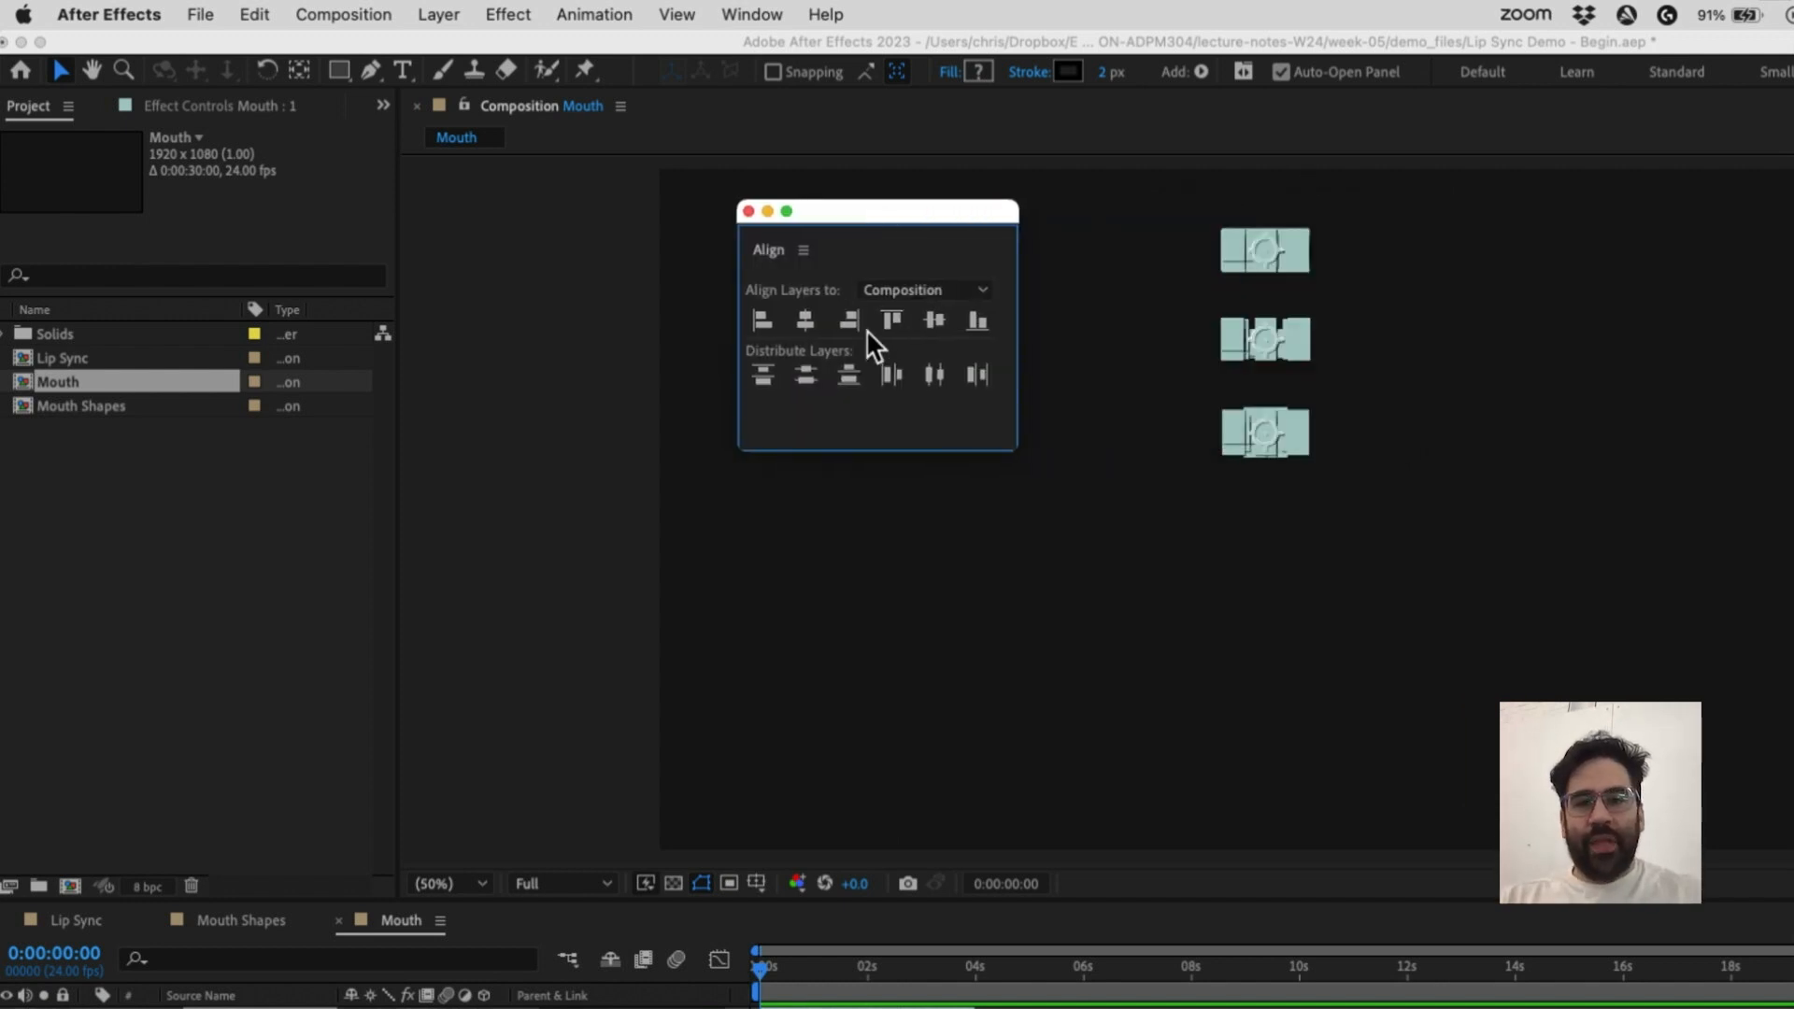
{"action": "left_click", "coordinate": [933, 314]}
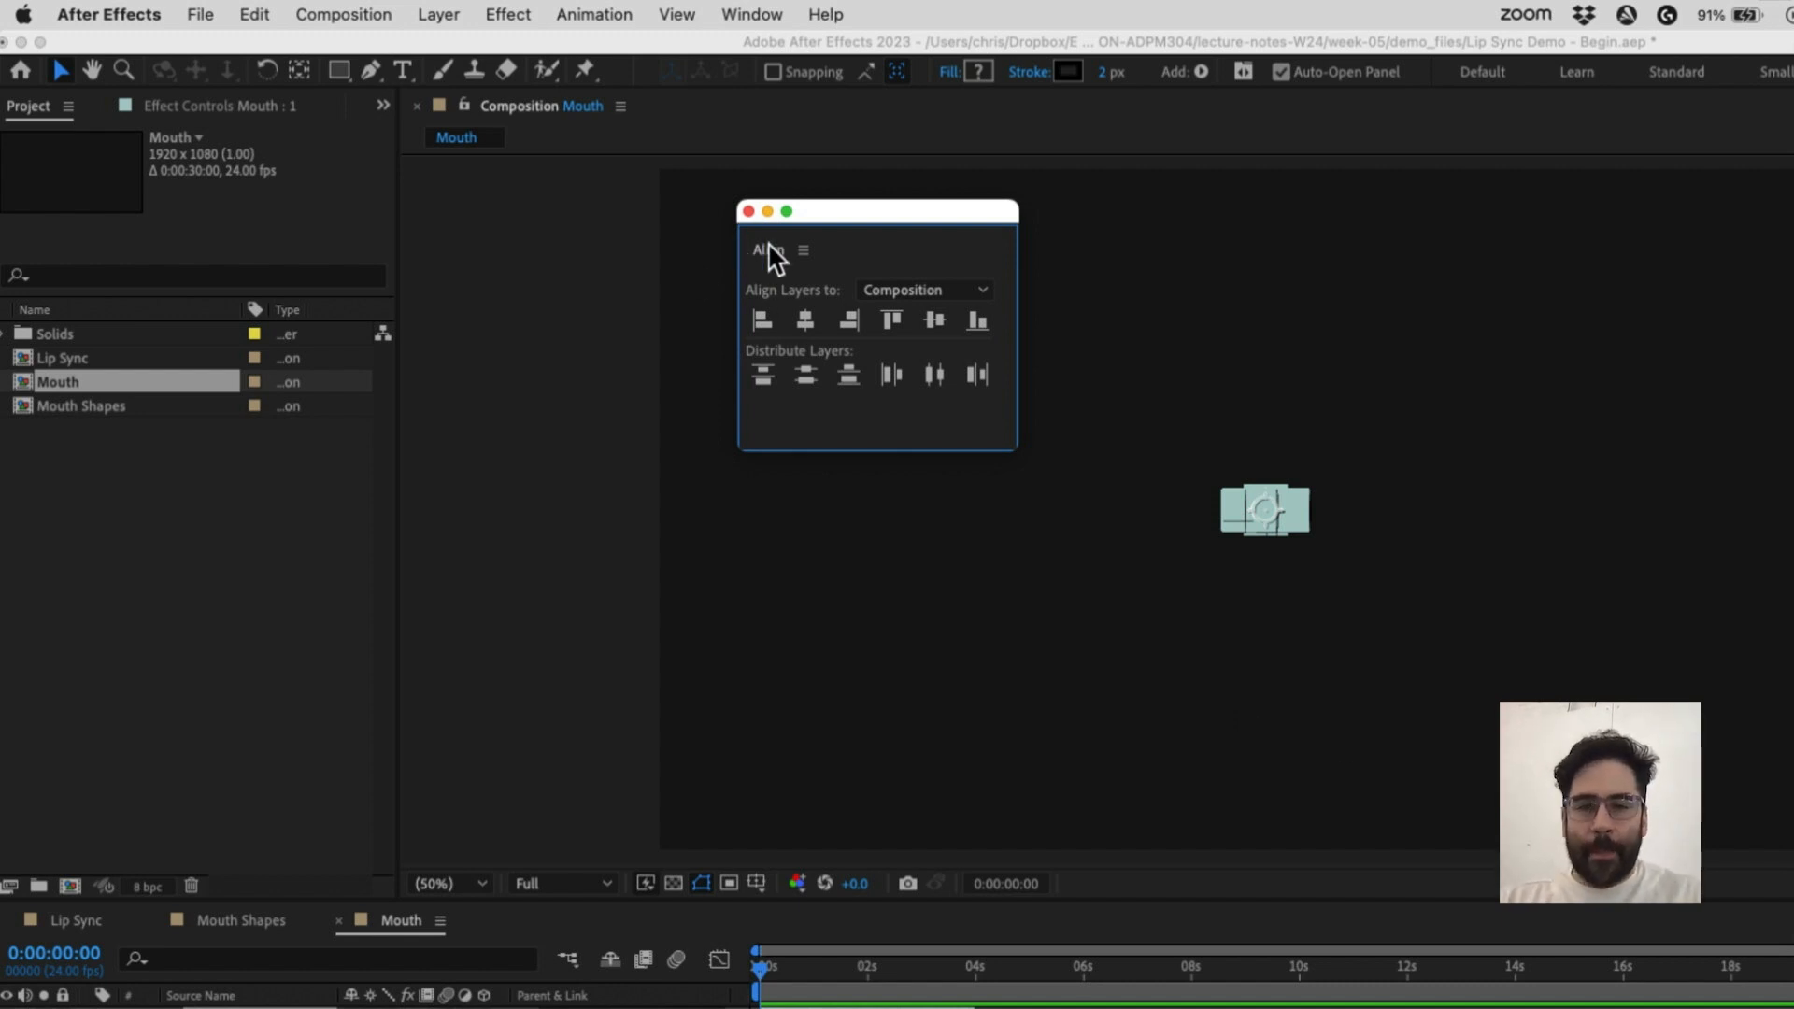
{"action": "left_click", "coordinate": [748, 212]}
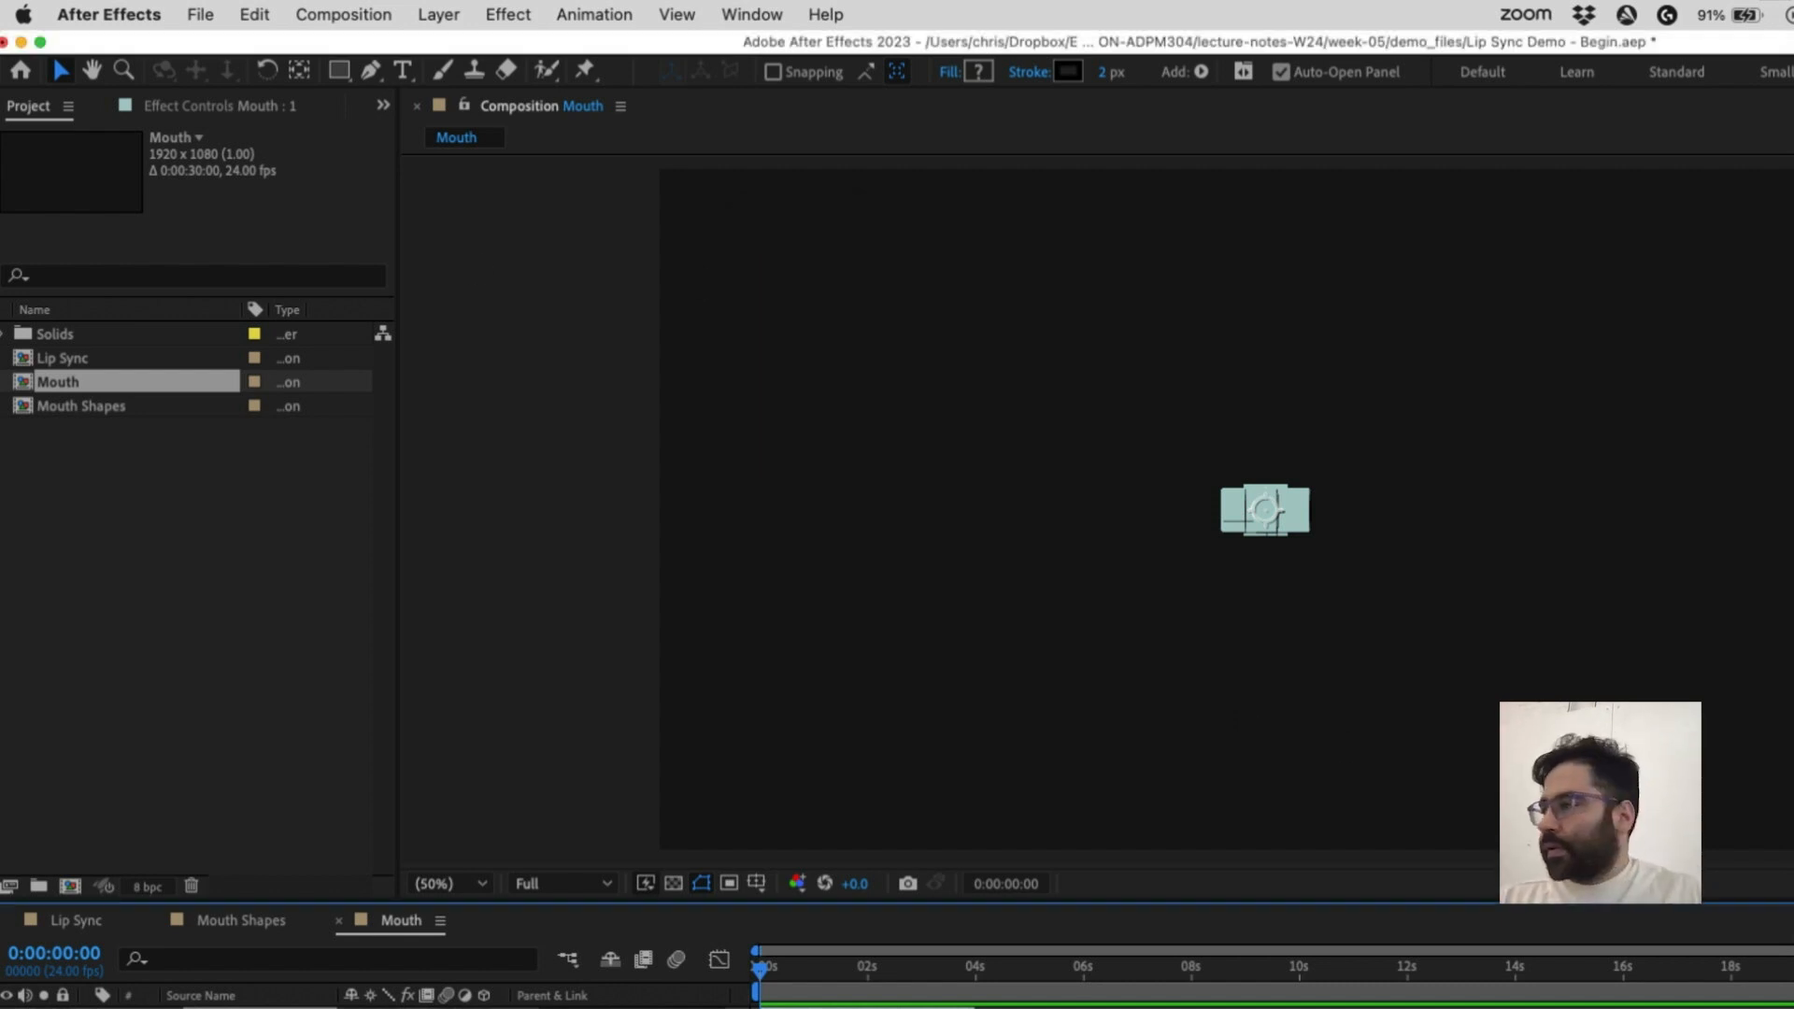
Deselect the layers and turn on the transparency grid in the viewer
{"action": "key", "text": "super+v"}
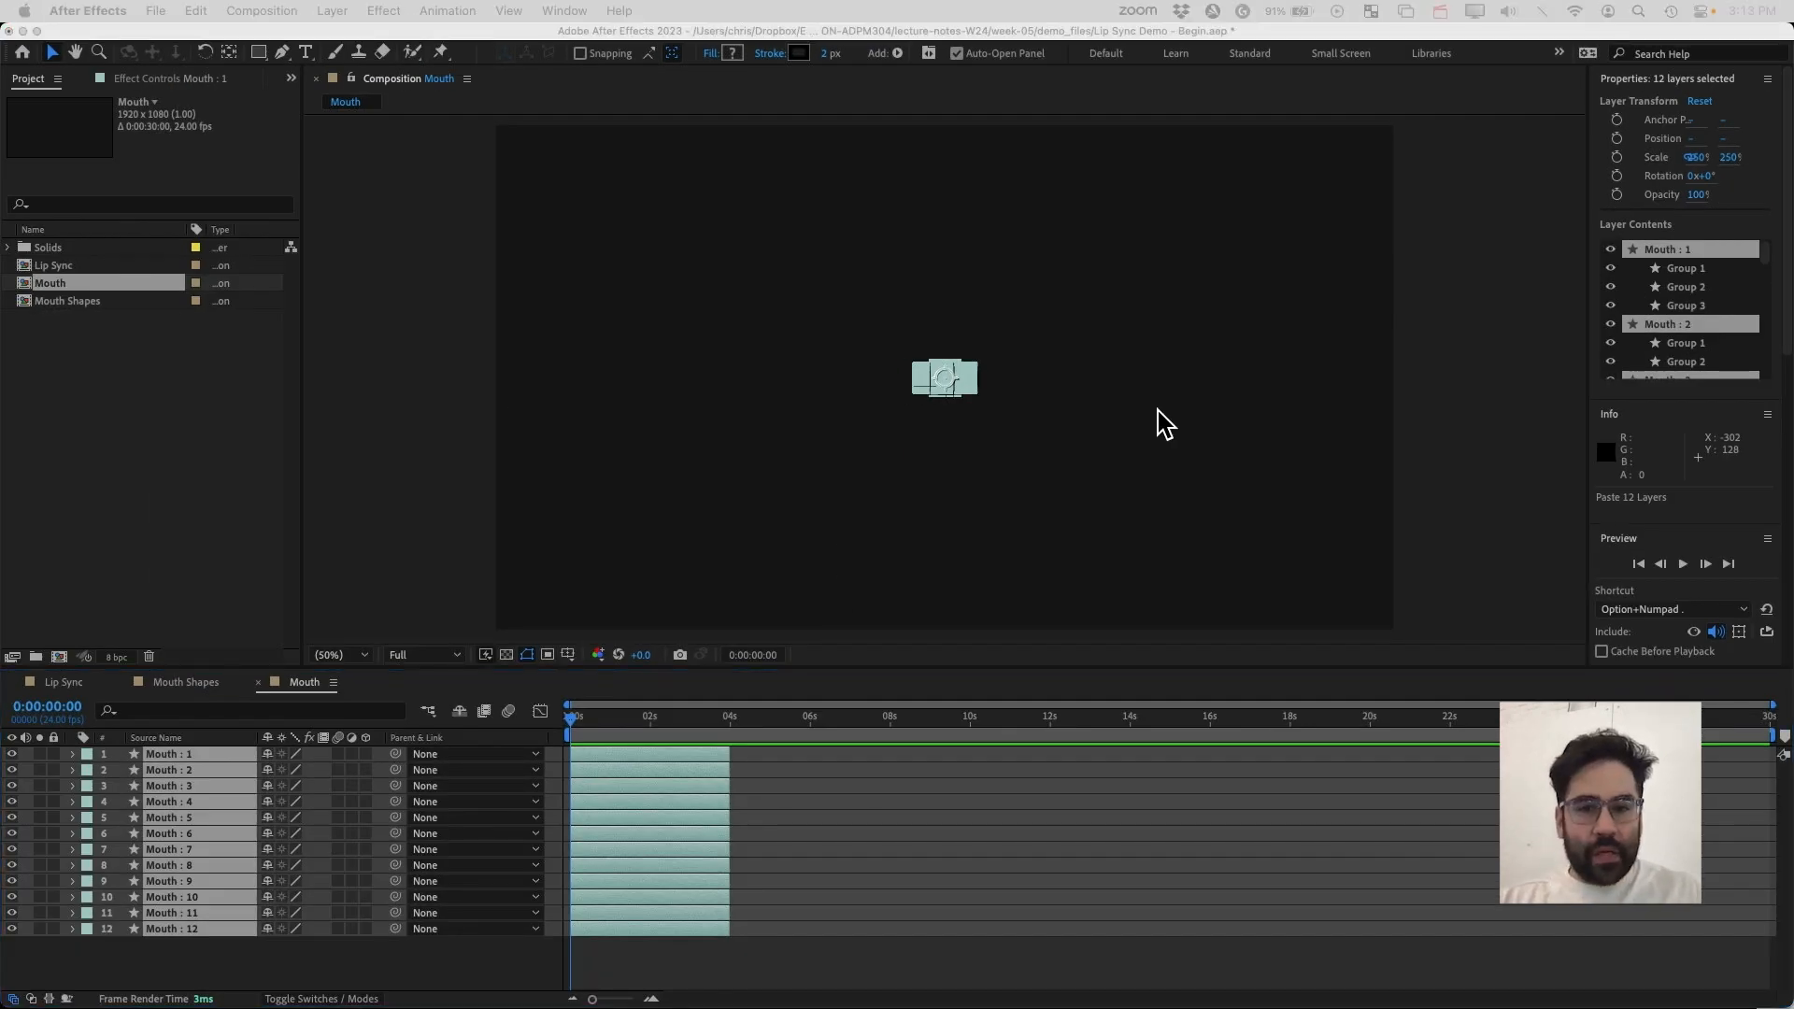
{"action": "left_click", "coordinate": [966, 563]}
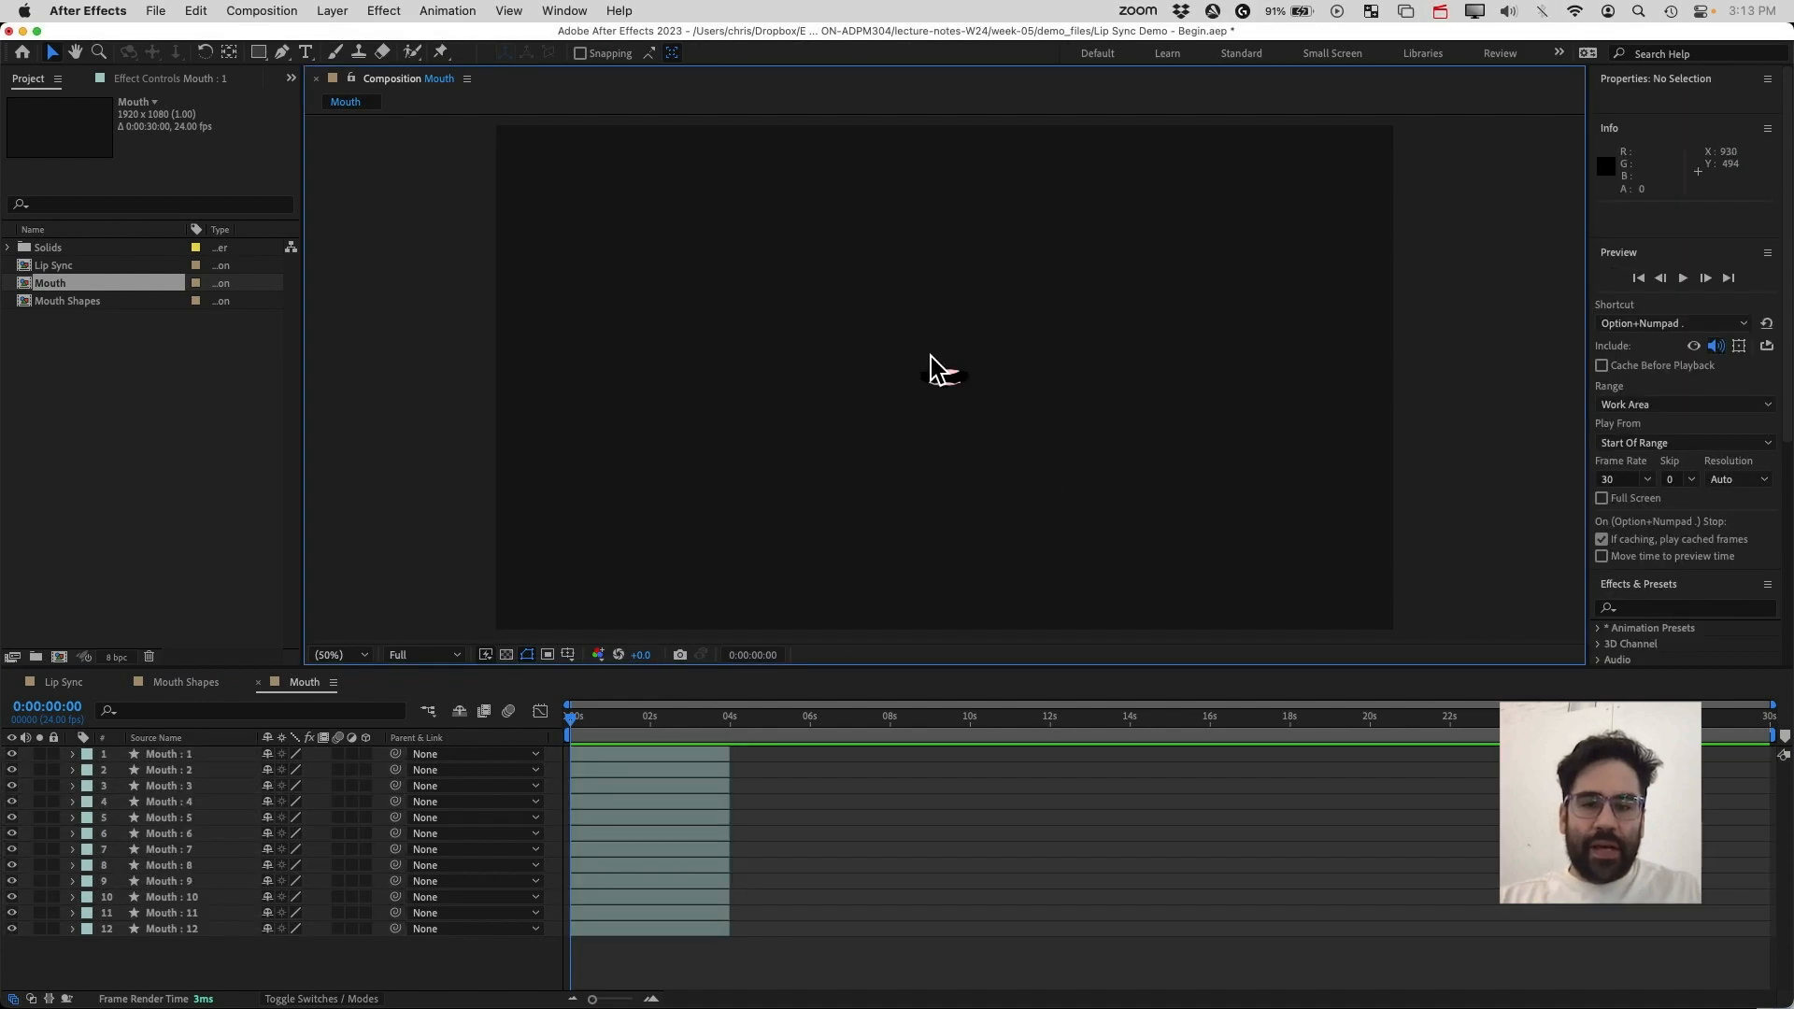
{"action": "left_click", "coordinate": [936, 386]}
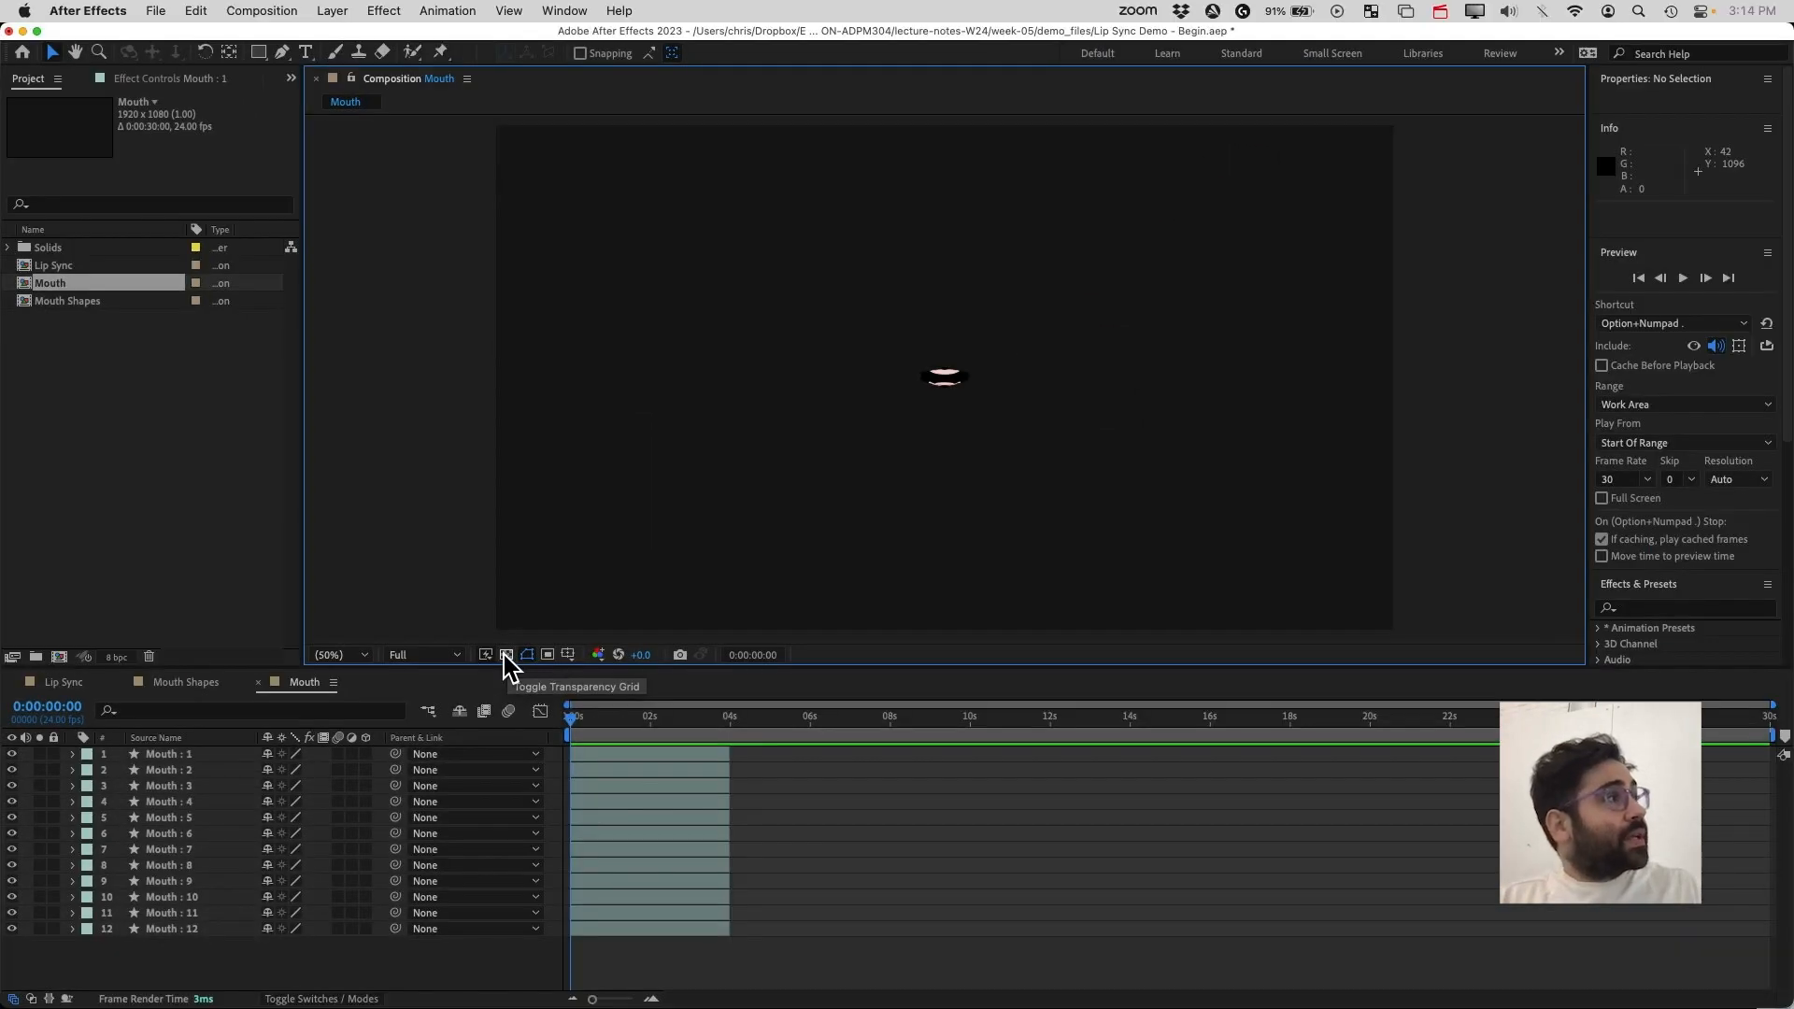
{"action": "left_click", "coordinate": [505, 656]}
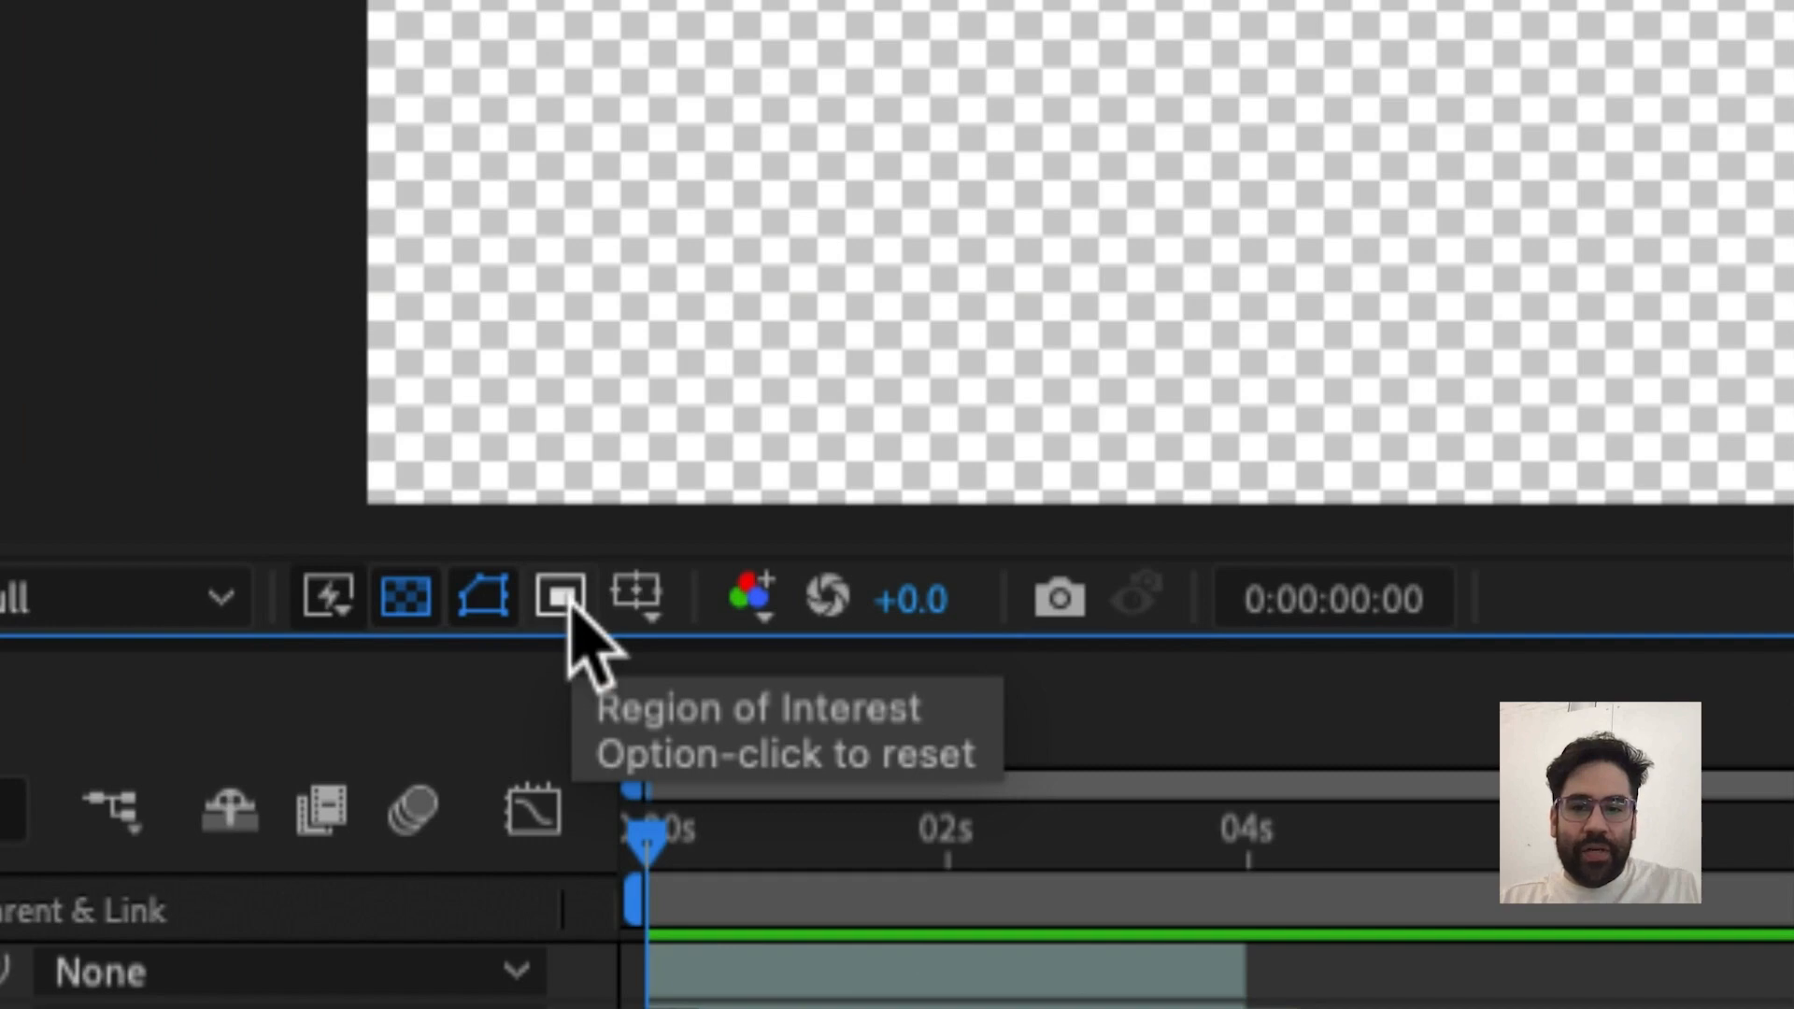
Draw a region of interest around the mouth shapes and crop the Mouth composition to it
{"action": "left_click", "coordinate": [561, 596]}
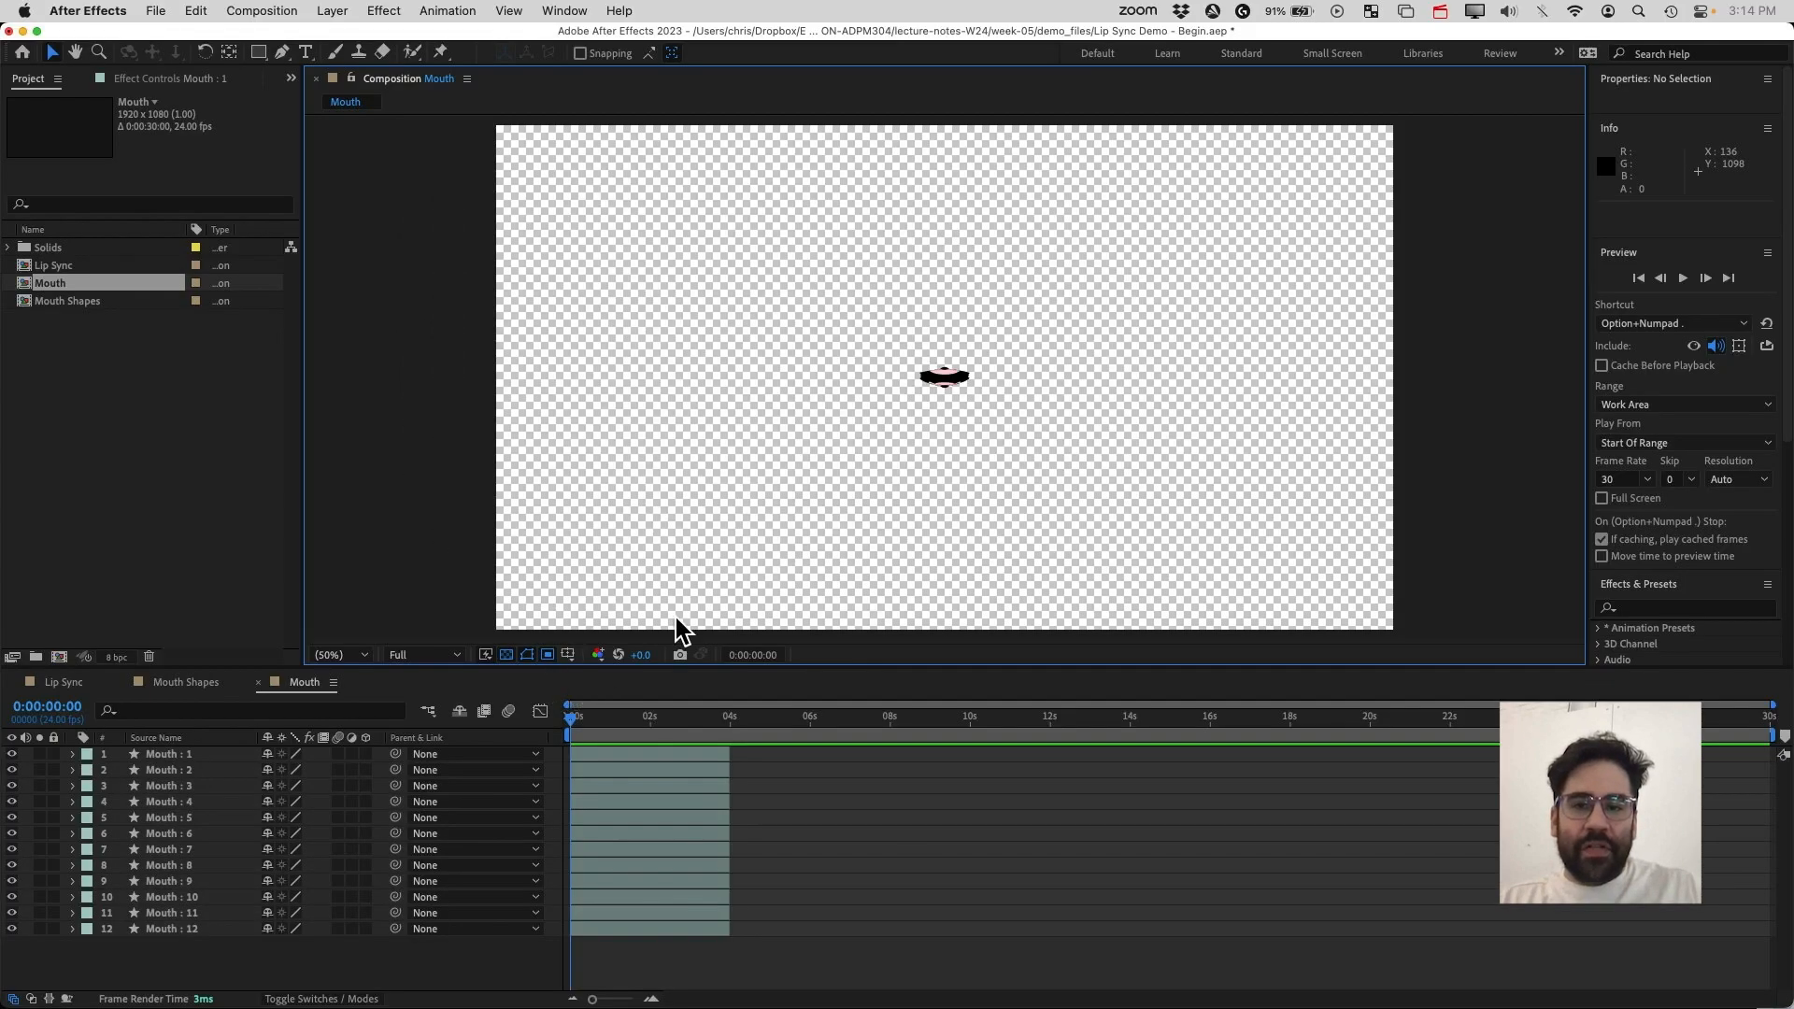
{"action": "left_click_drag", "start_coordinate": [899, 341], "coordinate": [985, 411]}
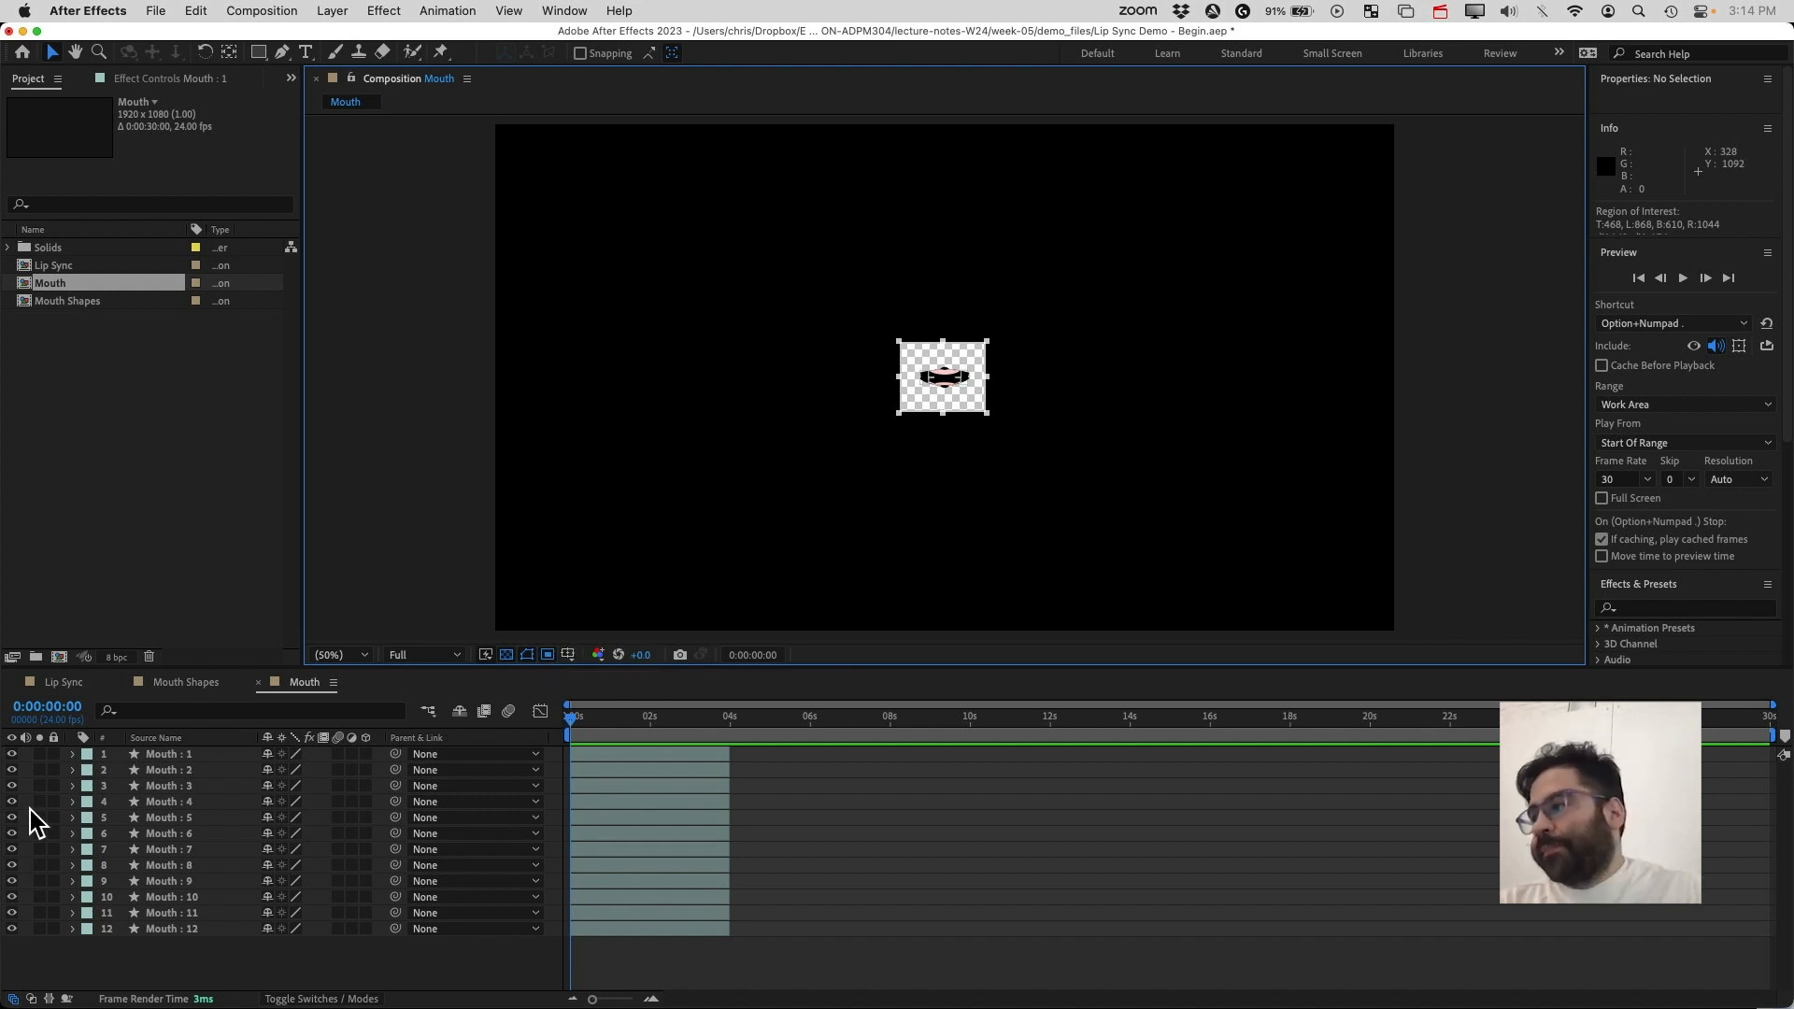
{"action": "left_click", "coordinate": [263, 10]}
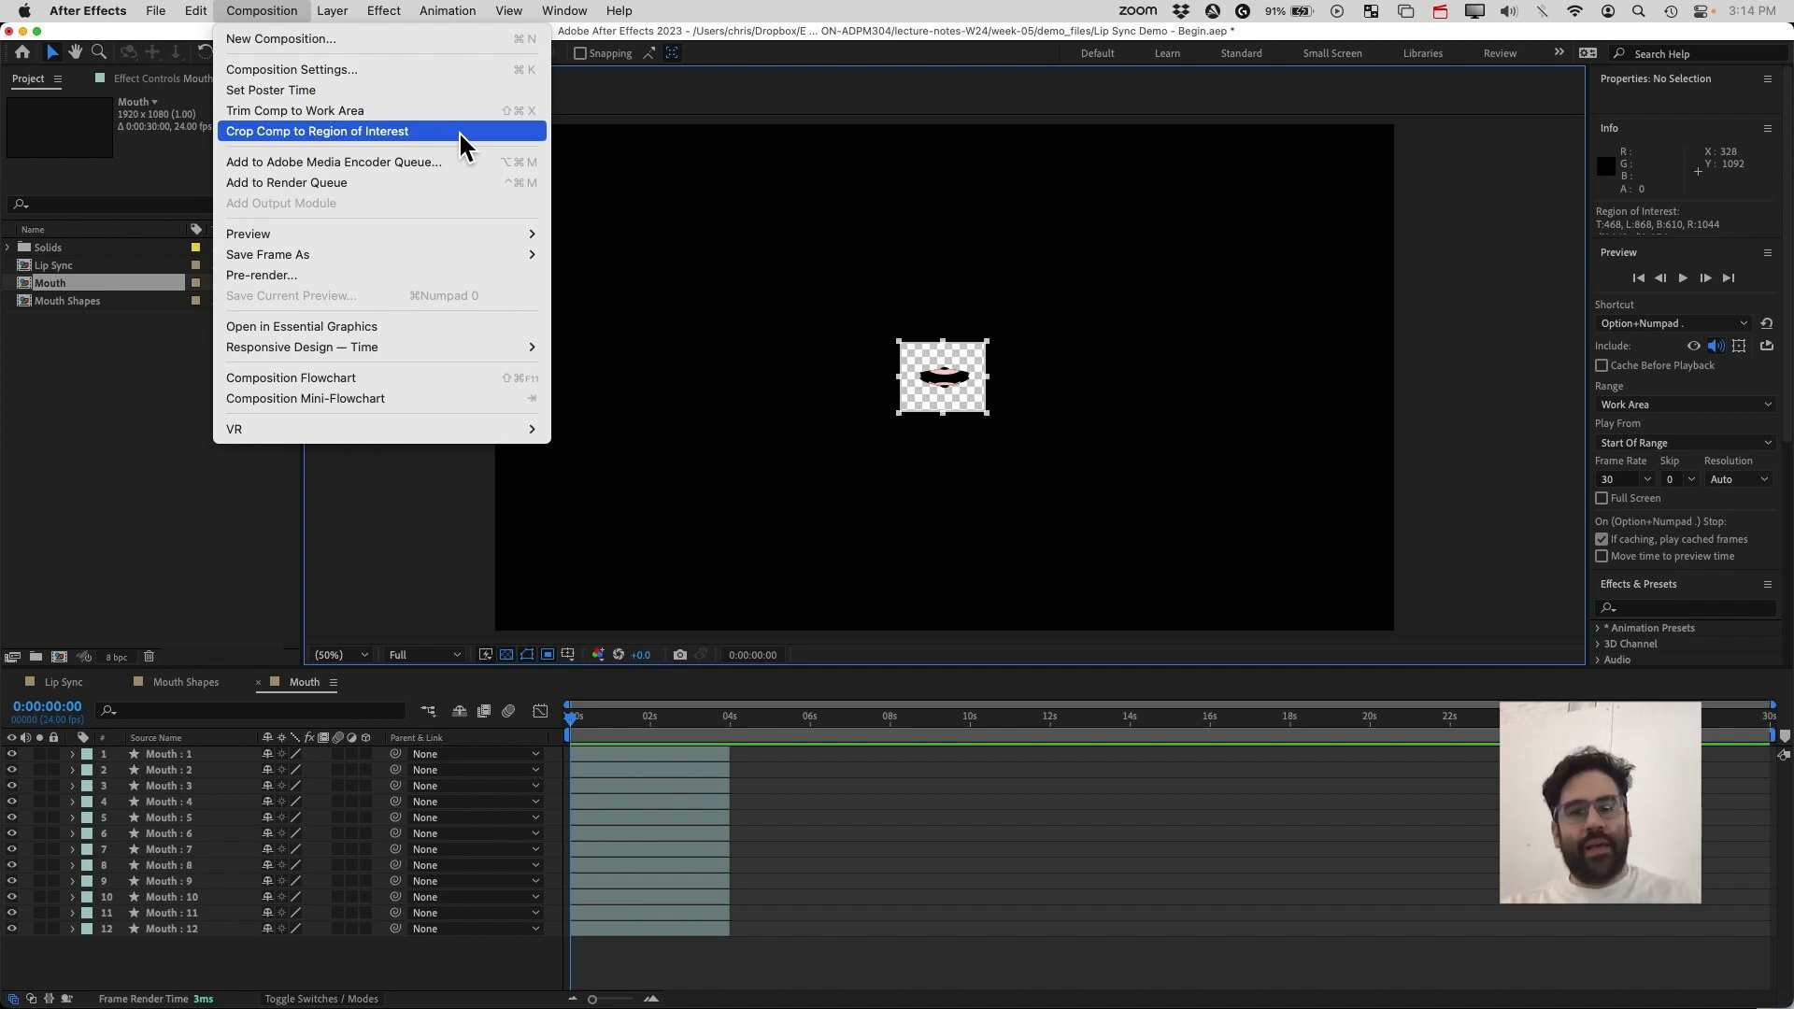
{"action": "left_click", "coordinate": [386, 130]}
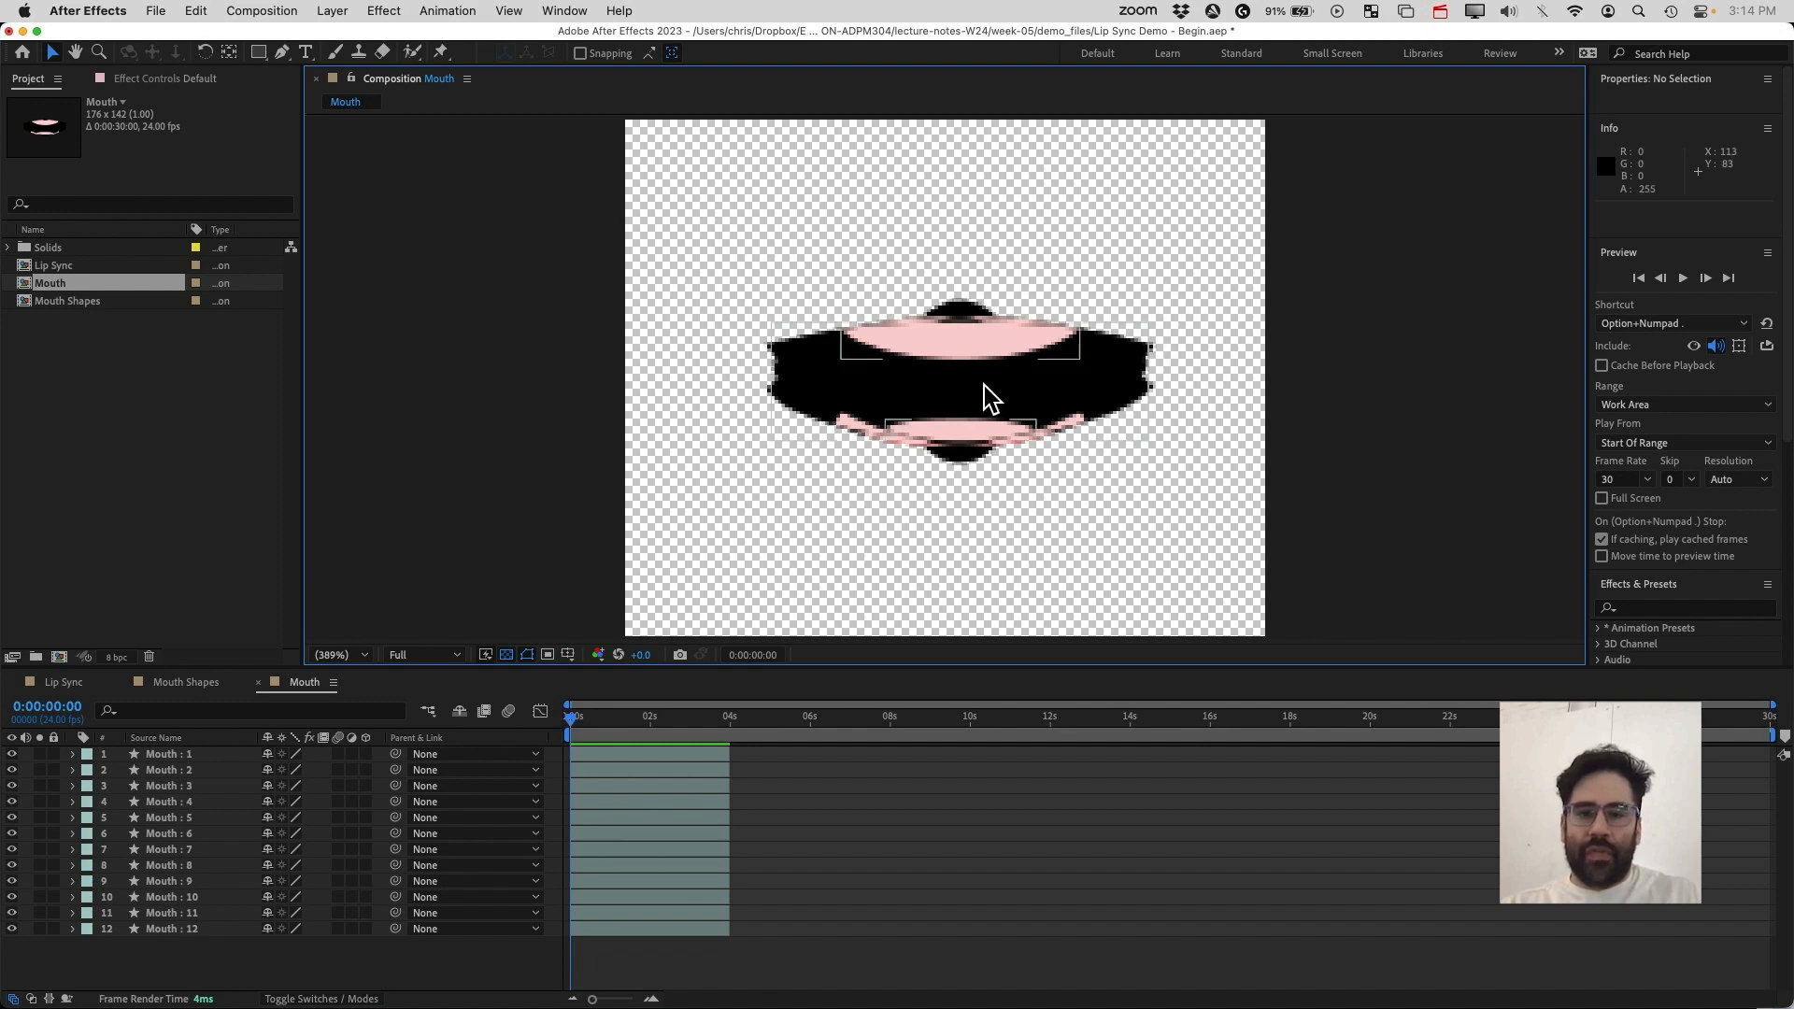
Select all twelve mouth layers and extend their durations to near the end of the composition
{"action": "left_click", "coordinate": [663, 817]}
{"action": "left_click", "coordinate": [655, 770]}
{"action": "left_click", "coordinate": [648, 755]}
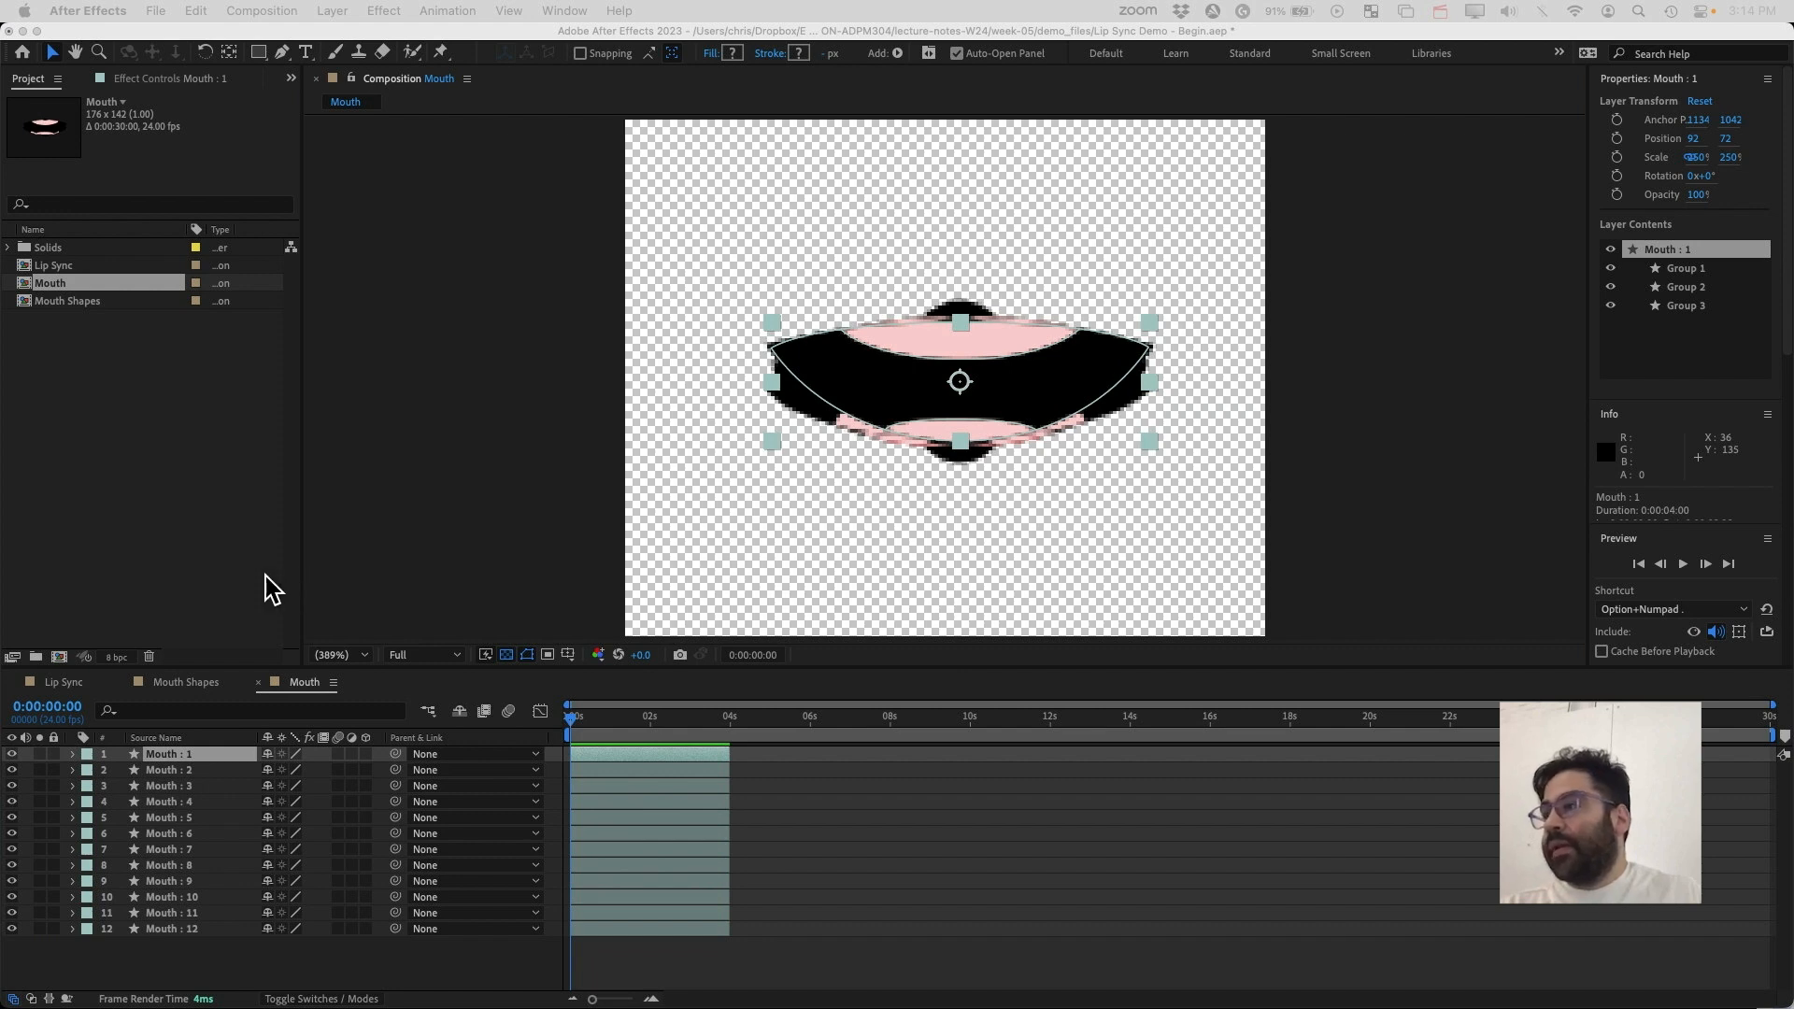
{"action": "left_click", "coordinate": [570, 718]}
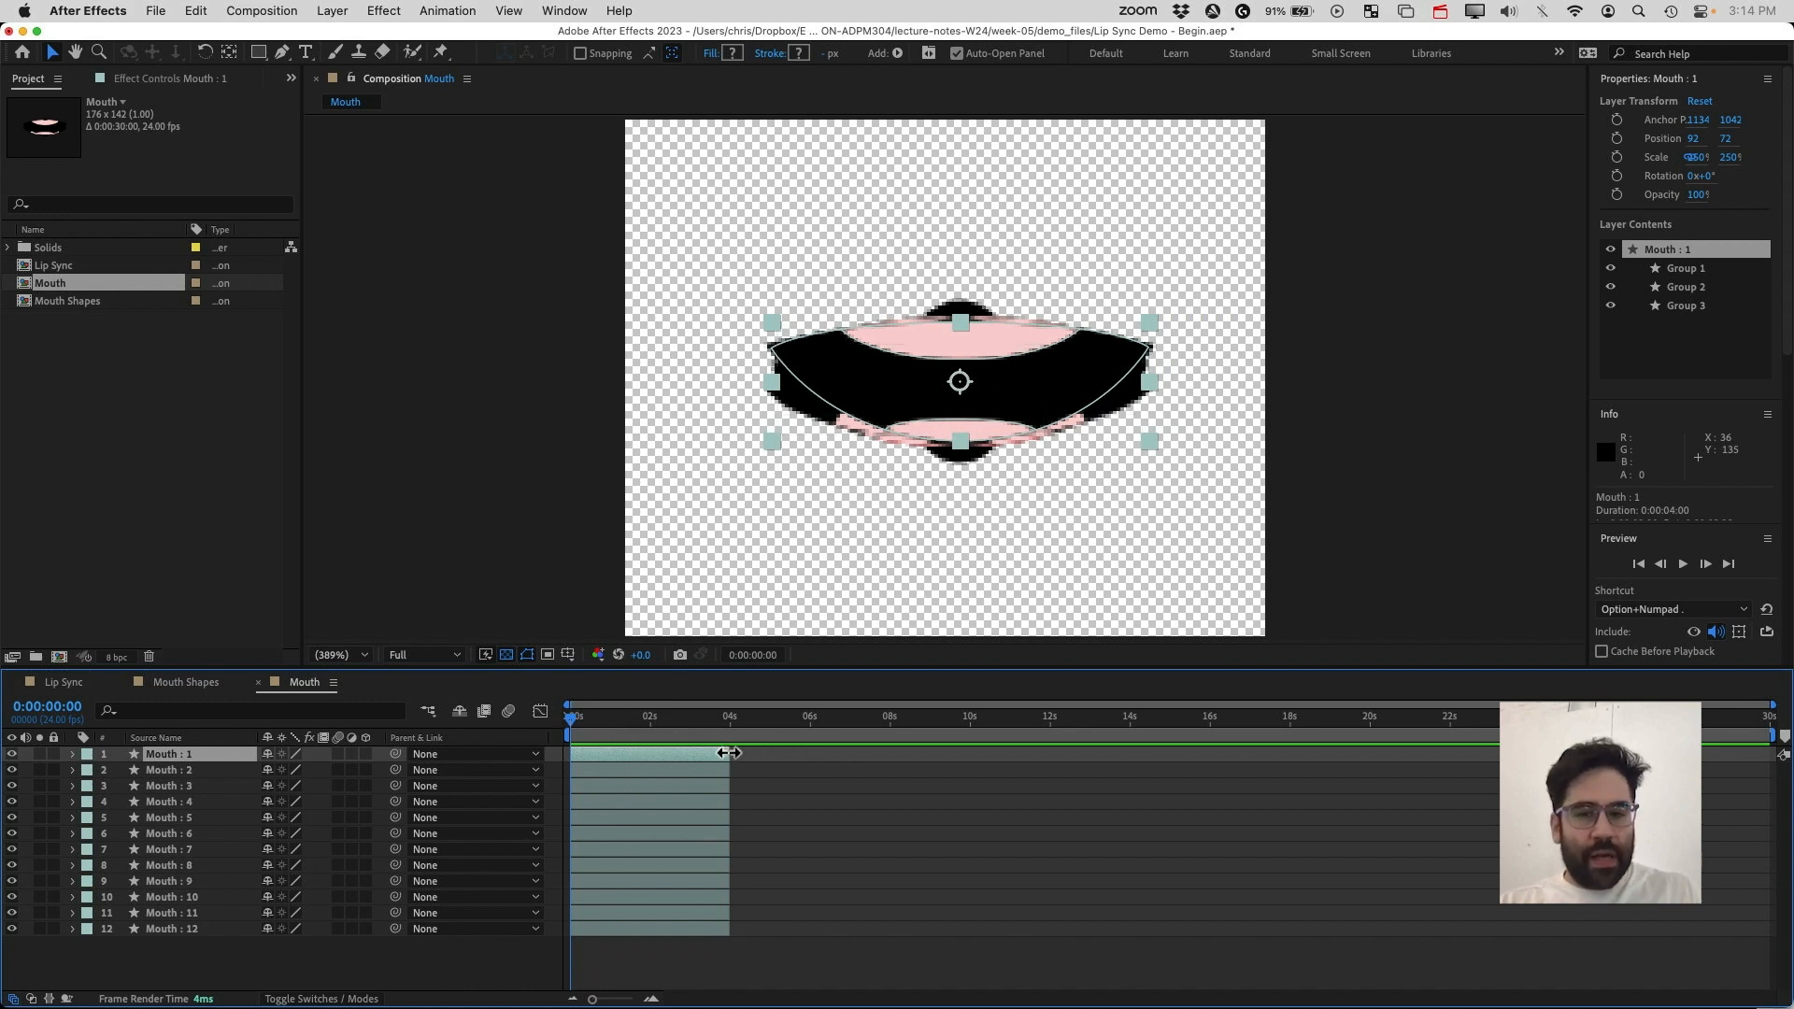
{"action": "key", "text": "super+a"}
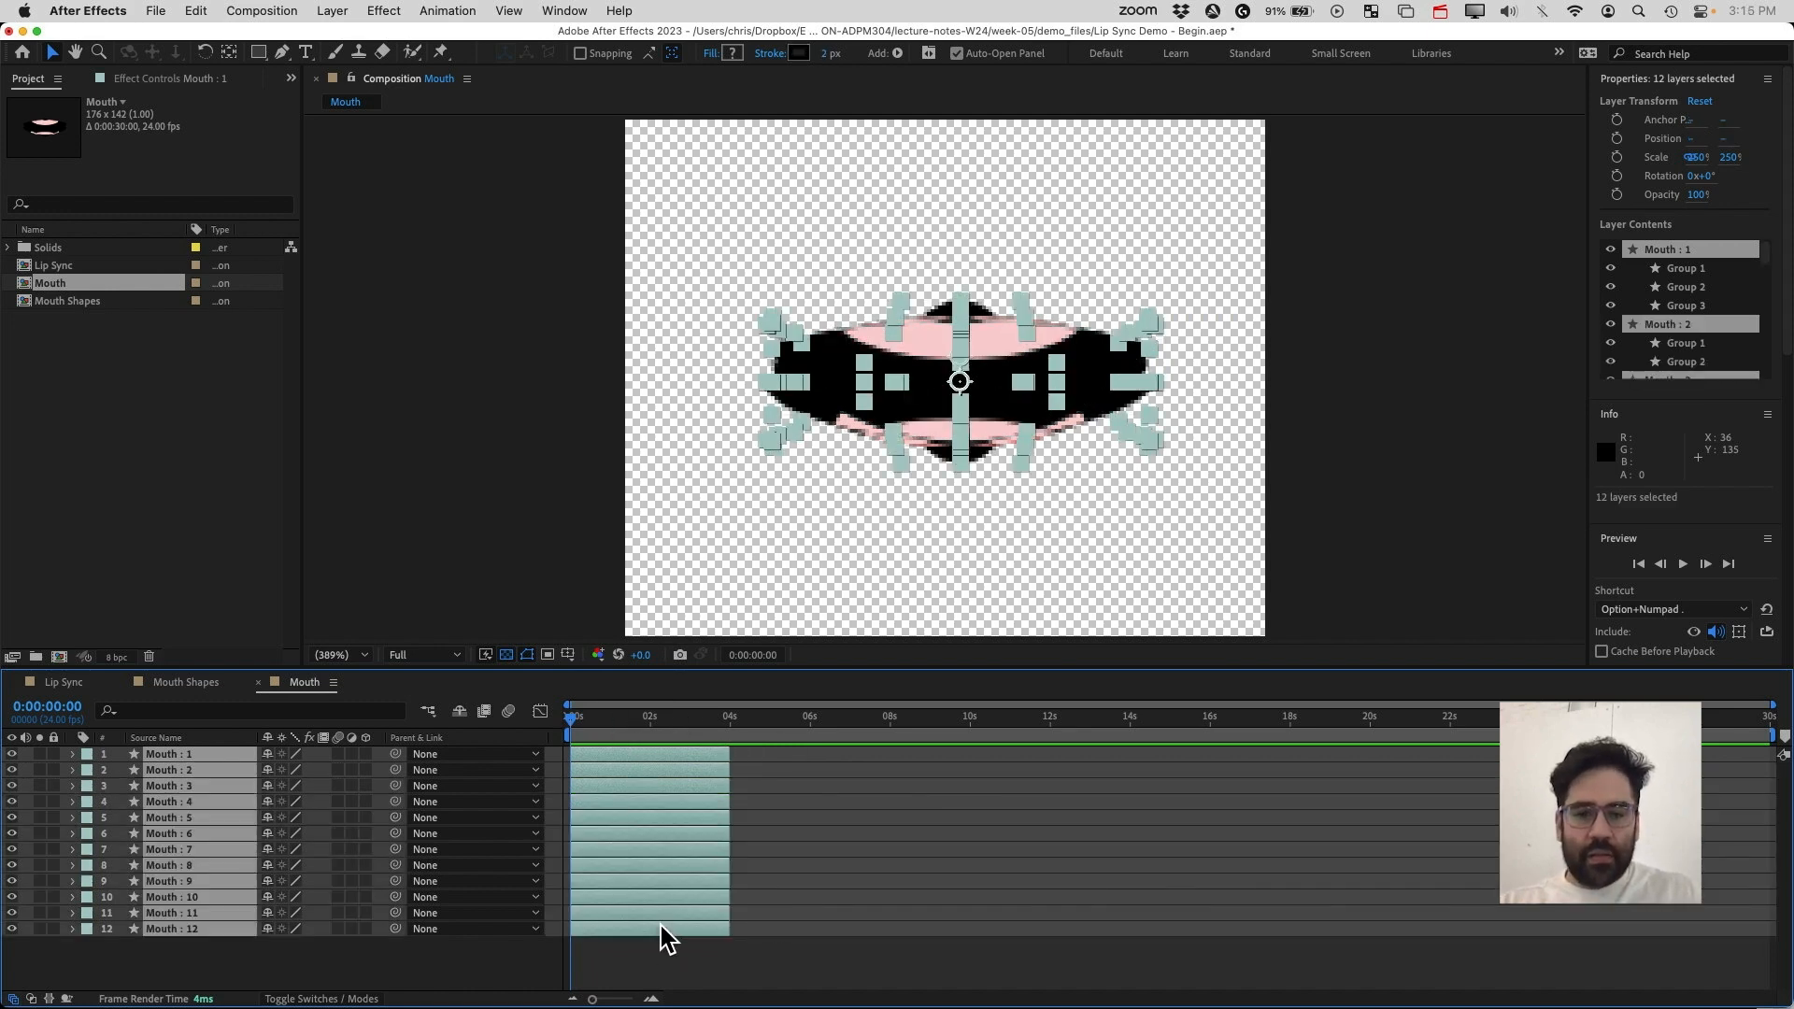
{"action": "left_click_drag", "start_coordinate": [729, 930], "coordinate": [1732, 881]}
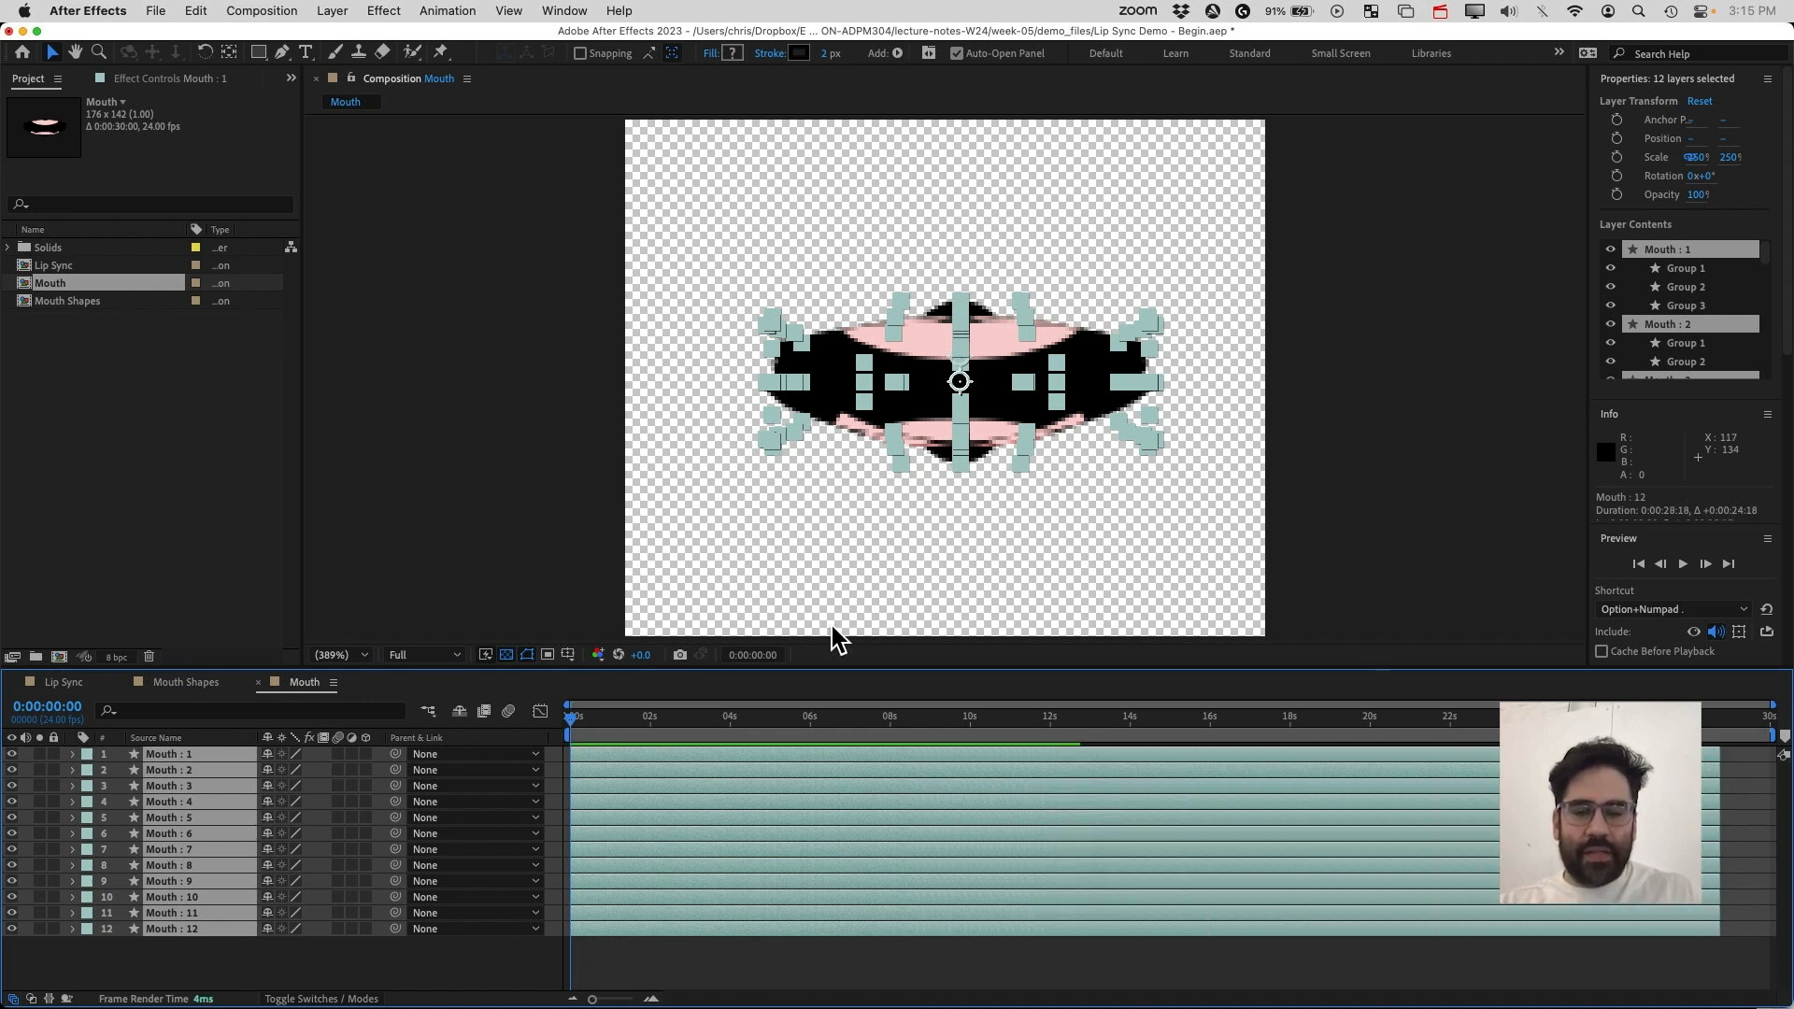
{"action": "left_click_drag", "start_coordinate": [571, 745], "coordinate": [698, 744]}
{"action": "key", "text": "Home"}
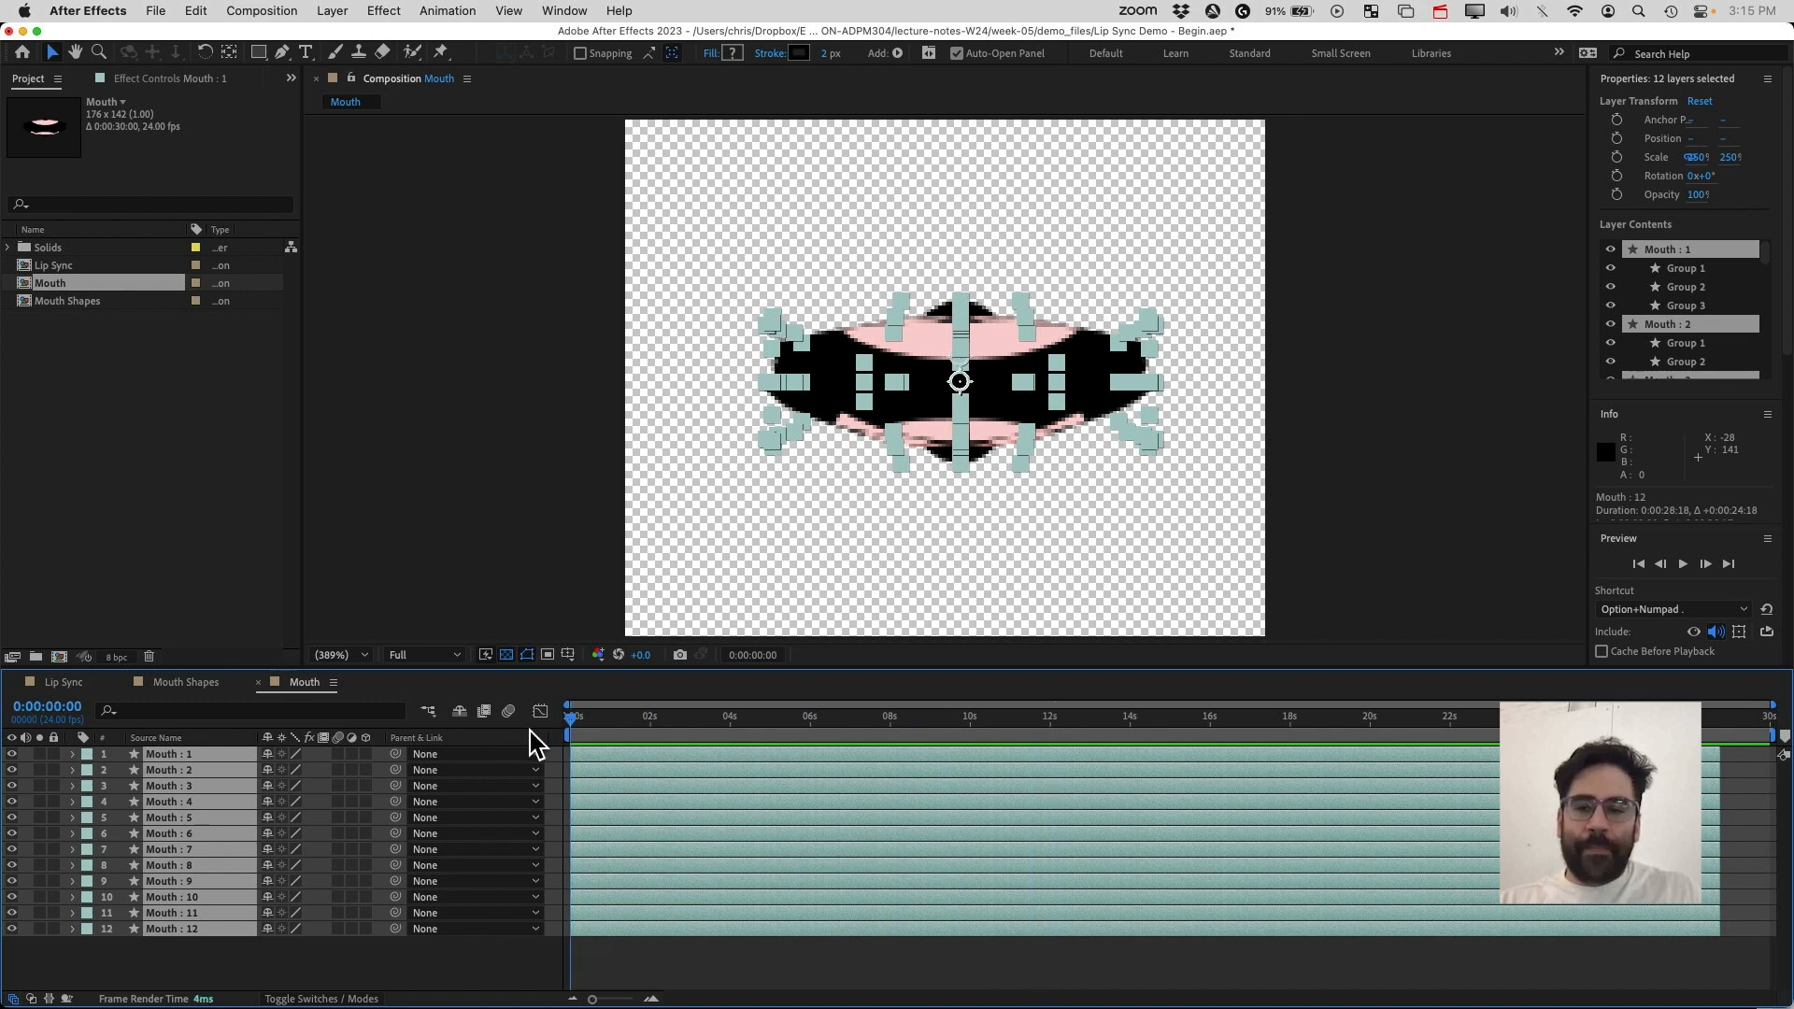
{"action": "right_click", "coordinate": [757, 761]}
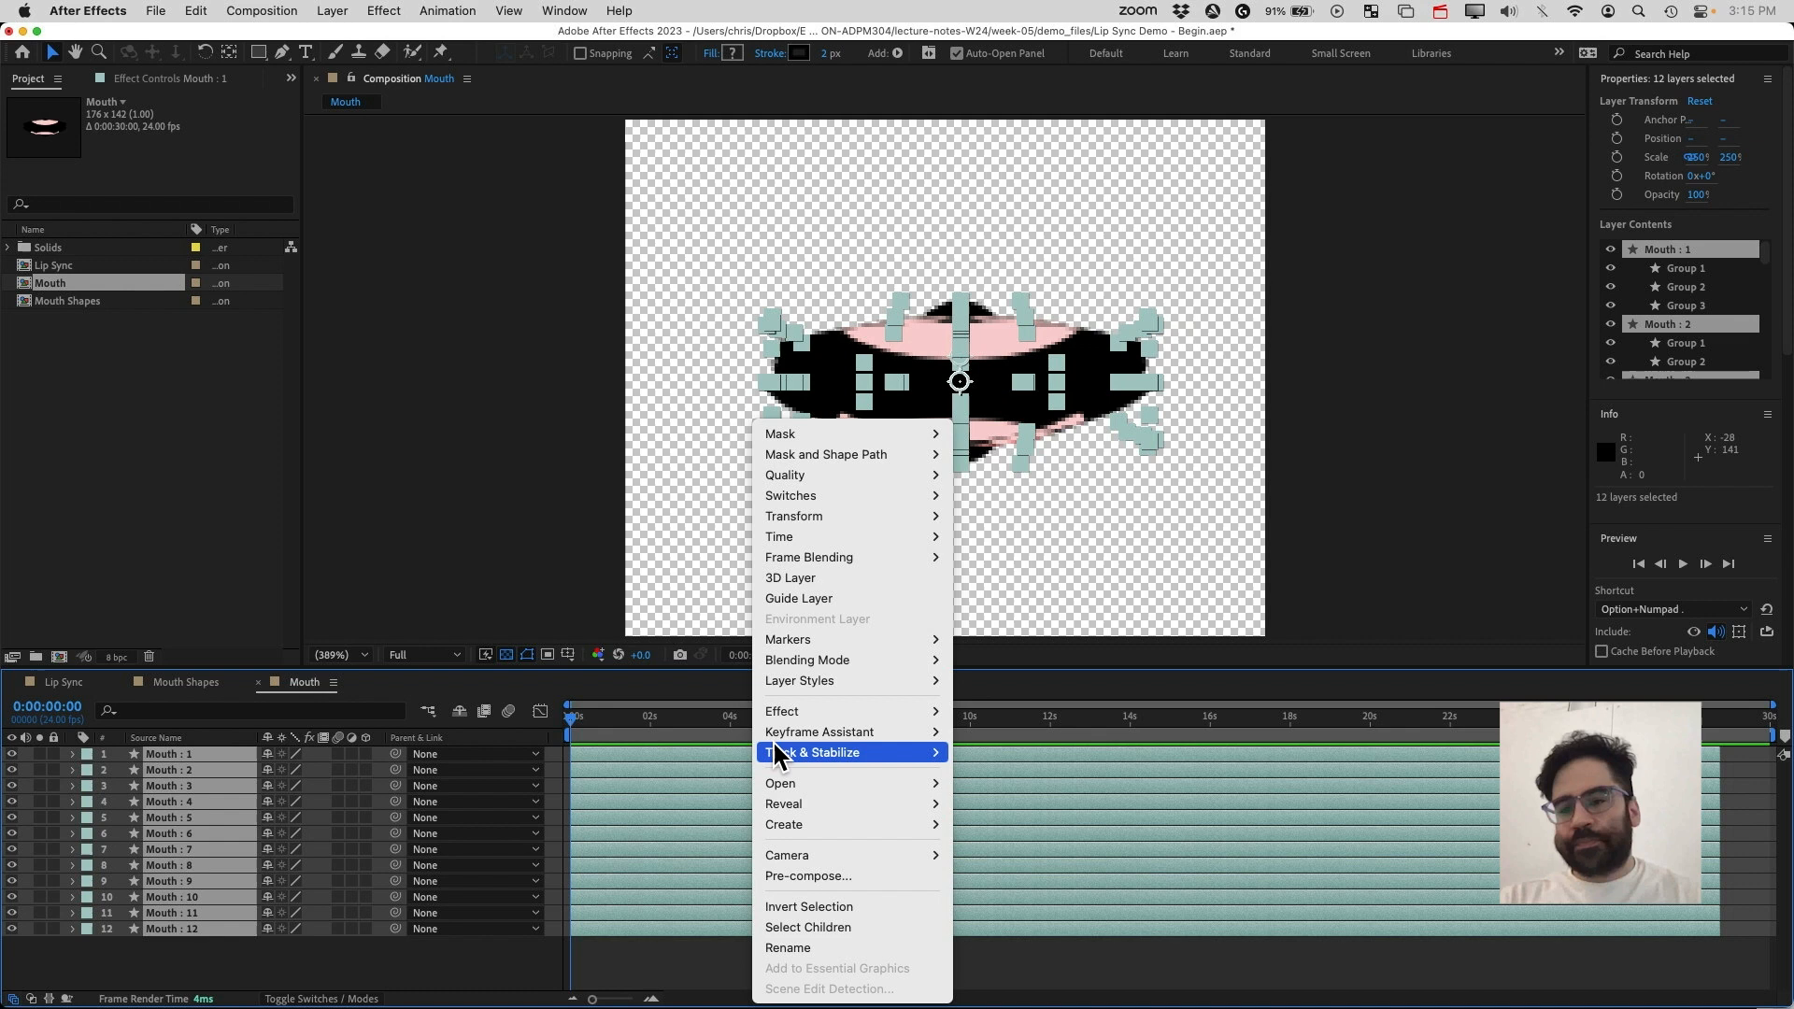
{"action": "left_click", "coordinate": [512, 514]}
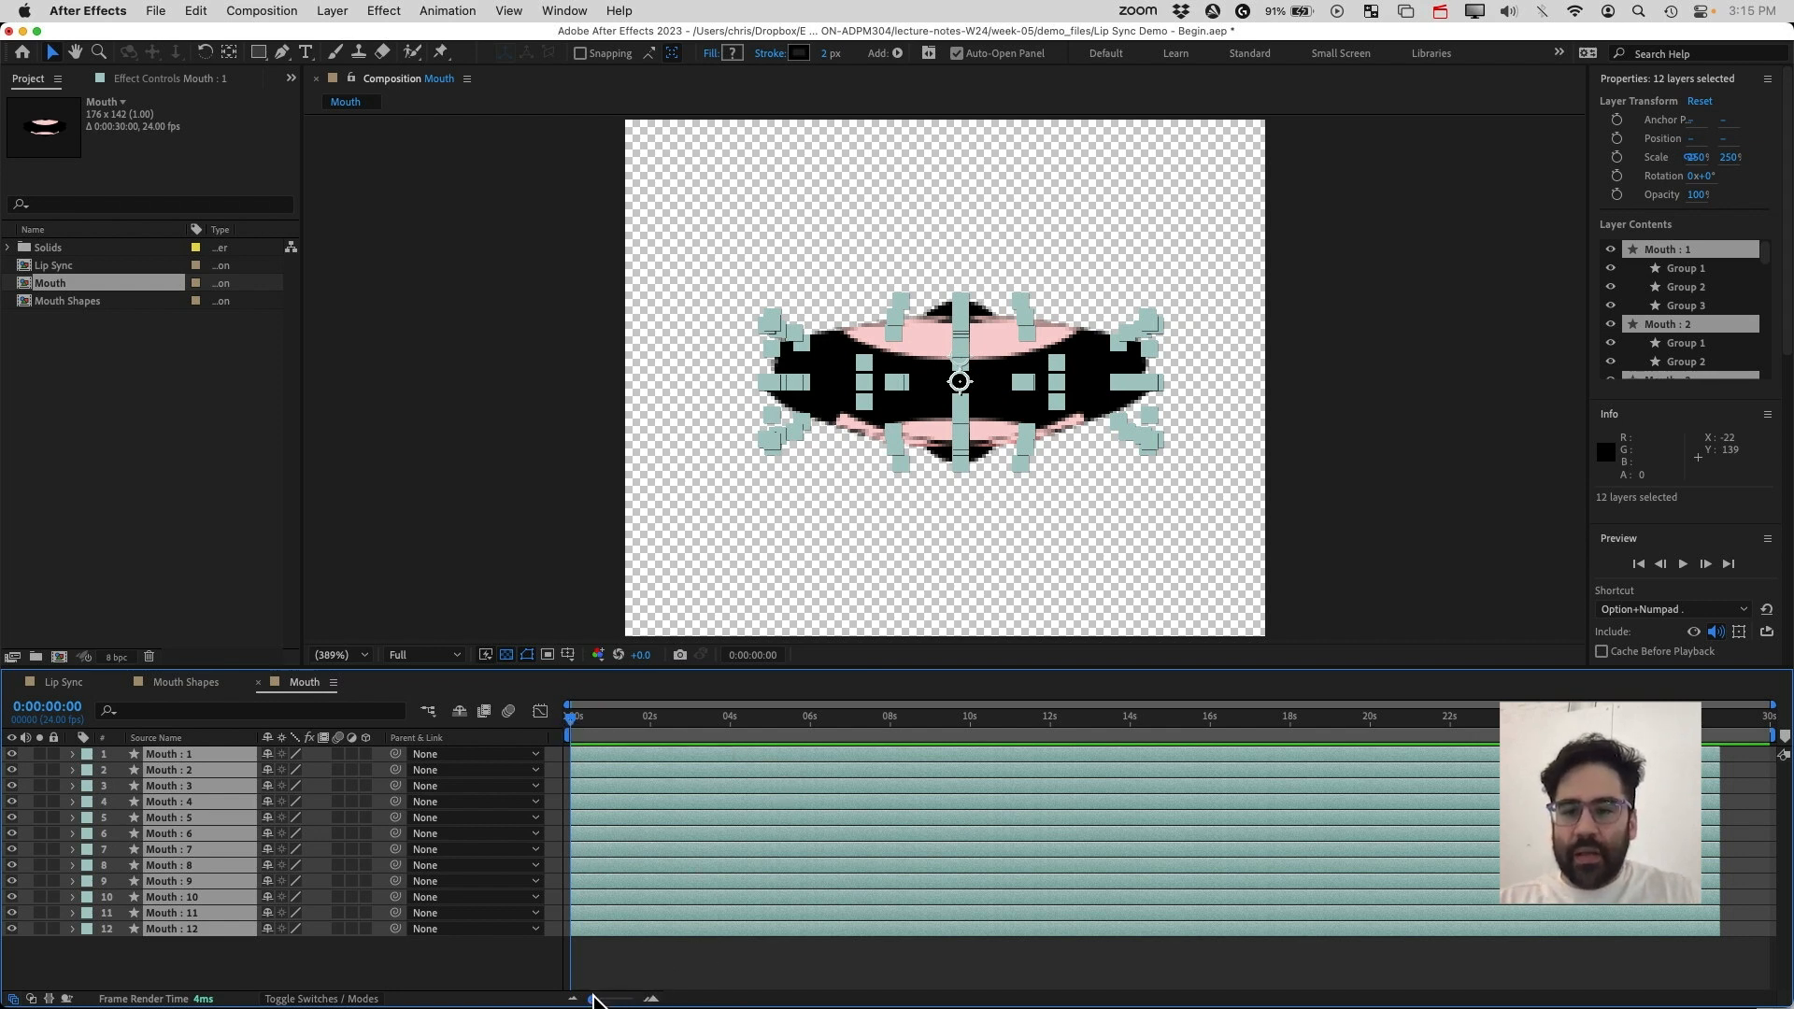
Zoom the timeline and trim the out points of all mouth layers to 0:00:00:23
{"action": "left_click_drag", "start_coordinate": [595, 1000], "coordinate": [620, 999]}
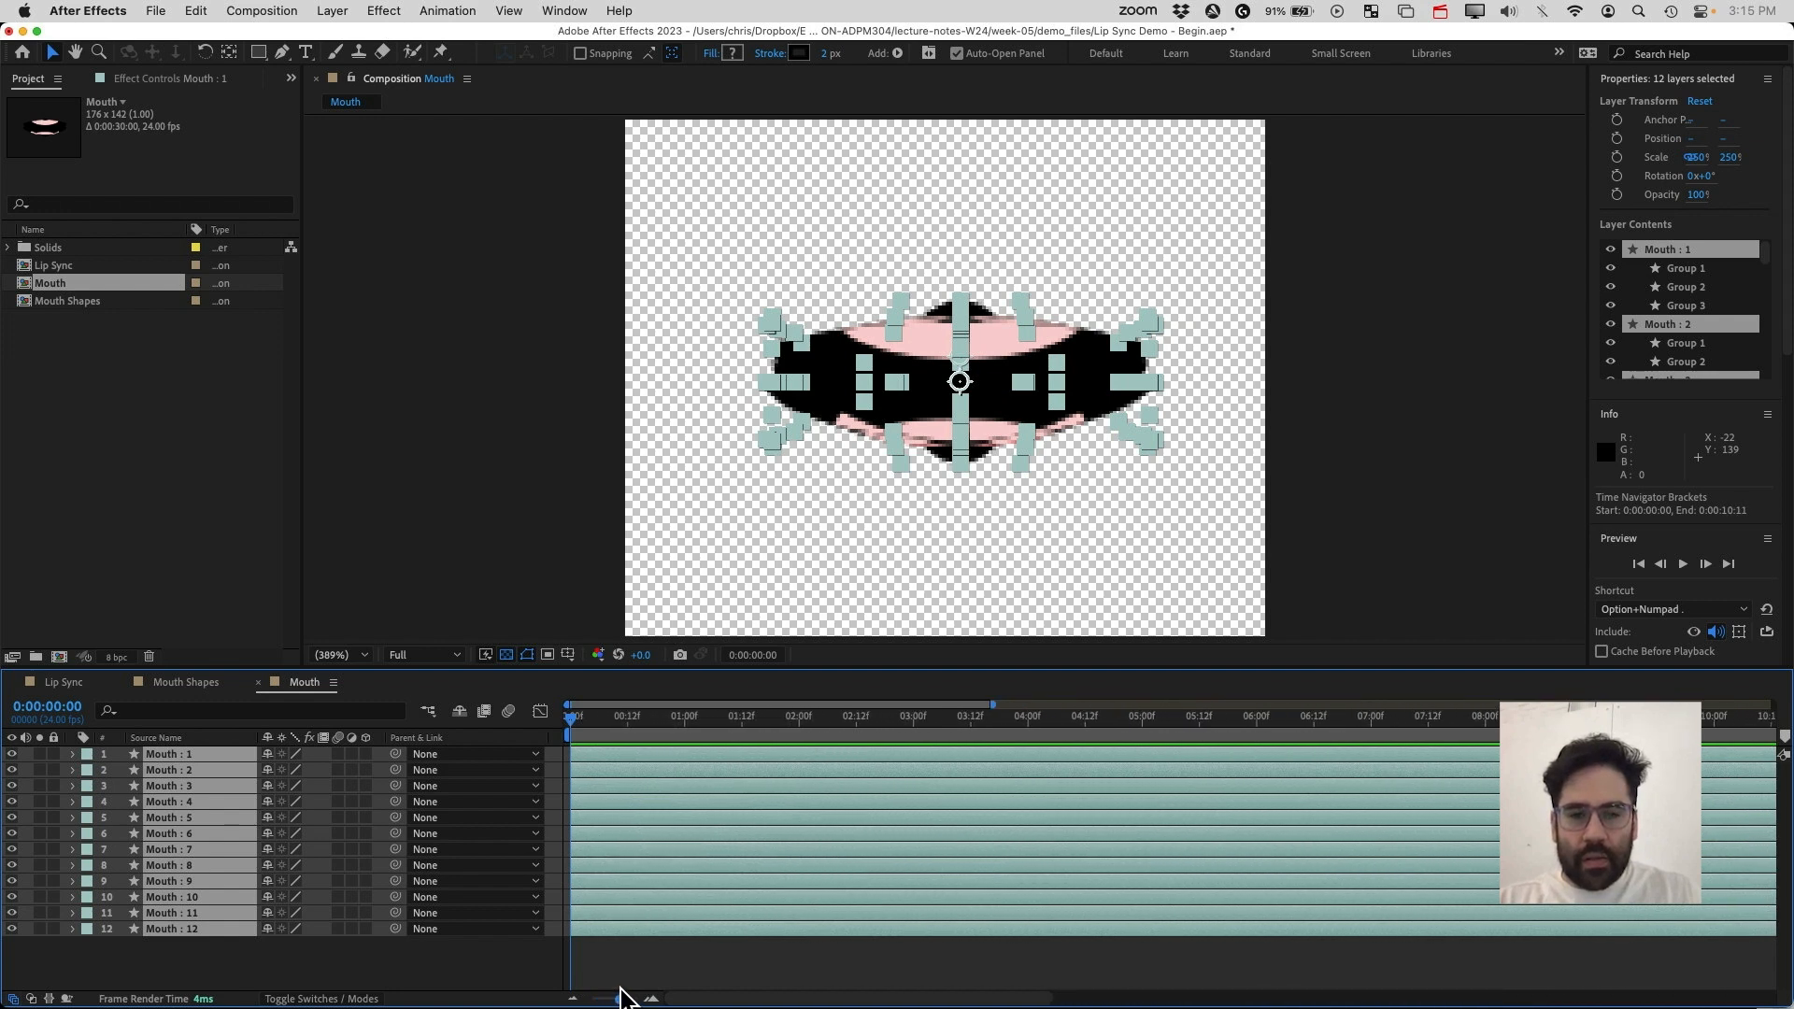
{"action": "left_click_drag", "start_coordinate": [649, 730], "coordinate": [685, 725]}
{"action": "left_click_drag", "start_coordinate": [683, 727], "coordinate": [682, 726]}
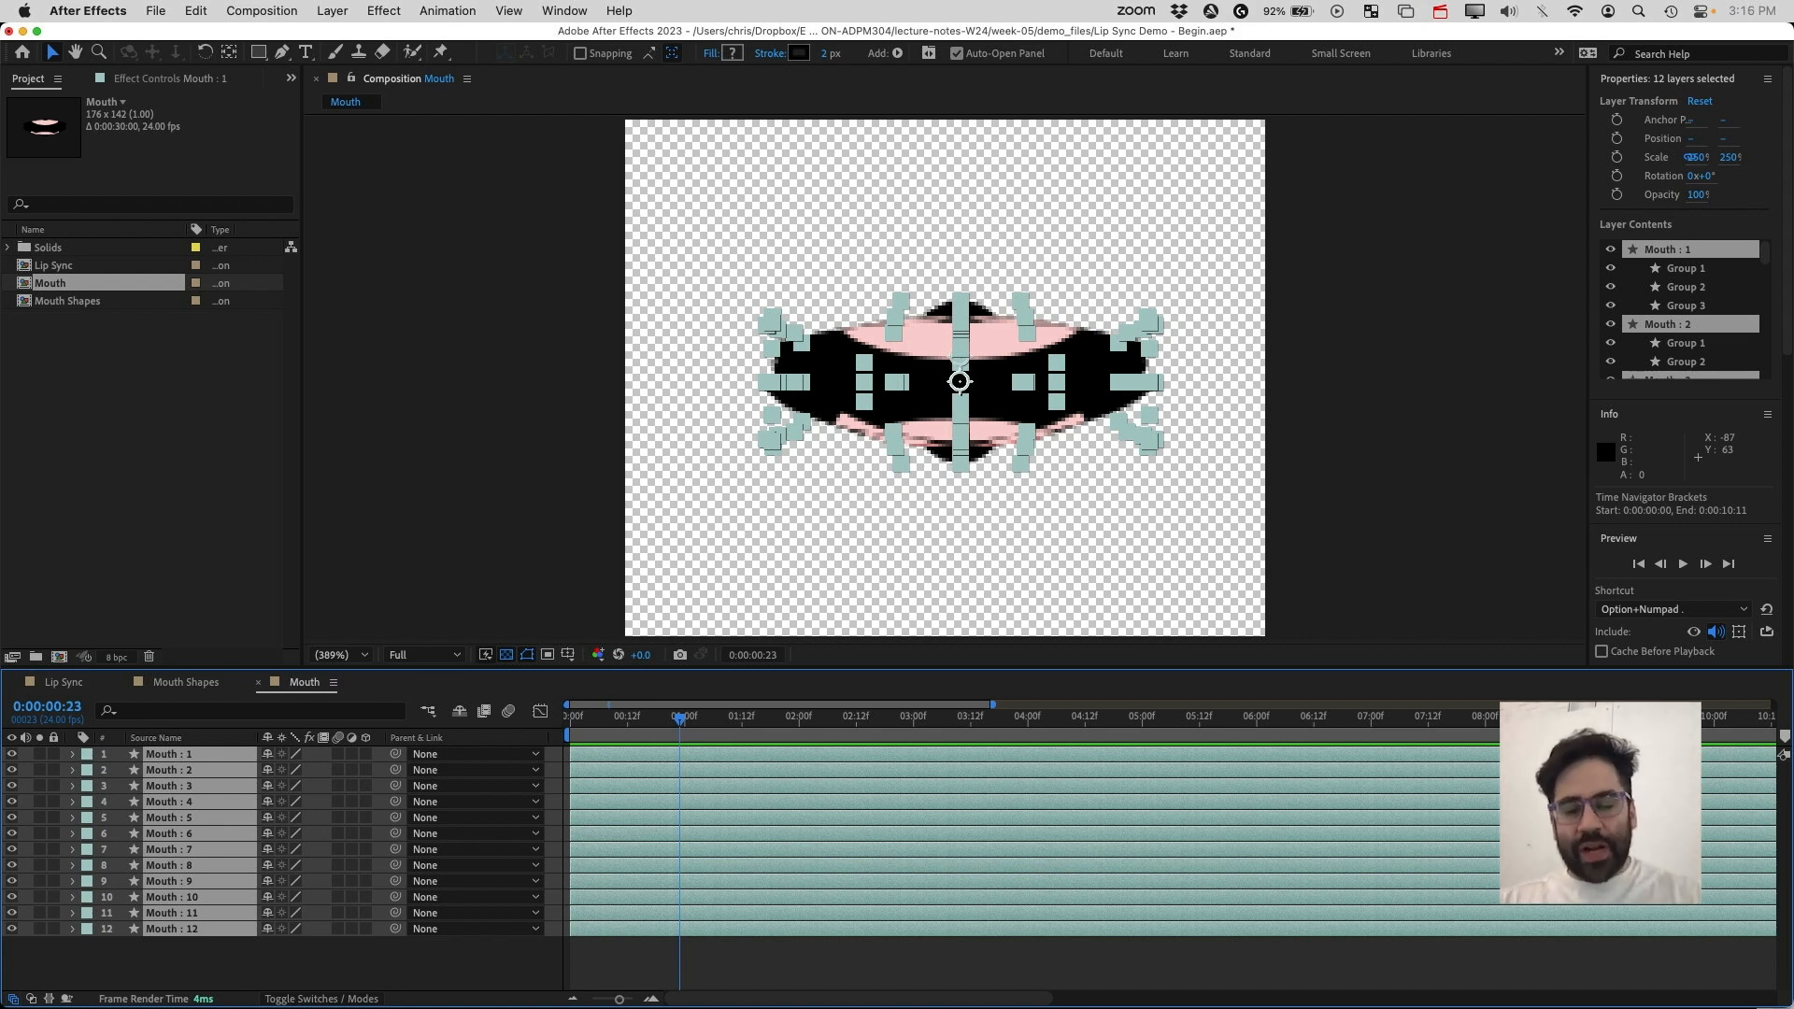
{"action": "key", "text": "alt+bracketright"}
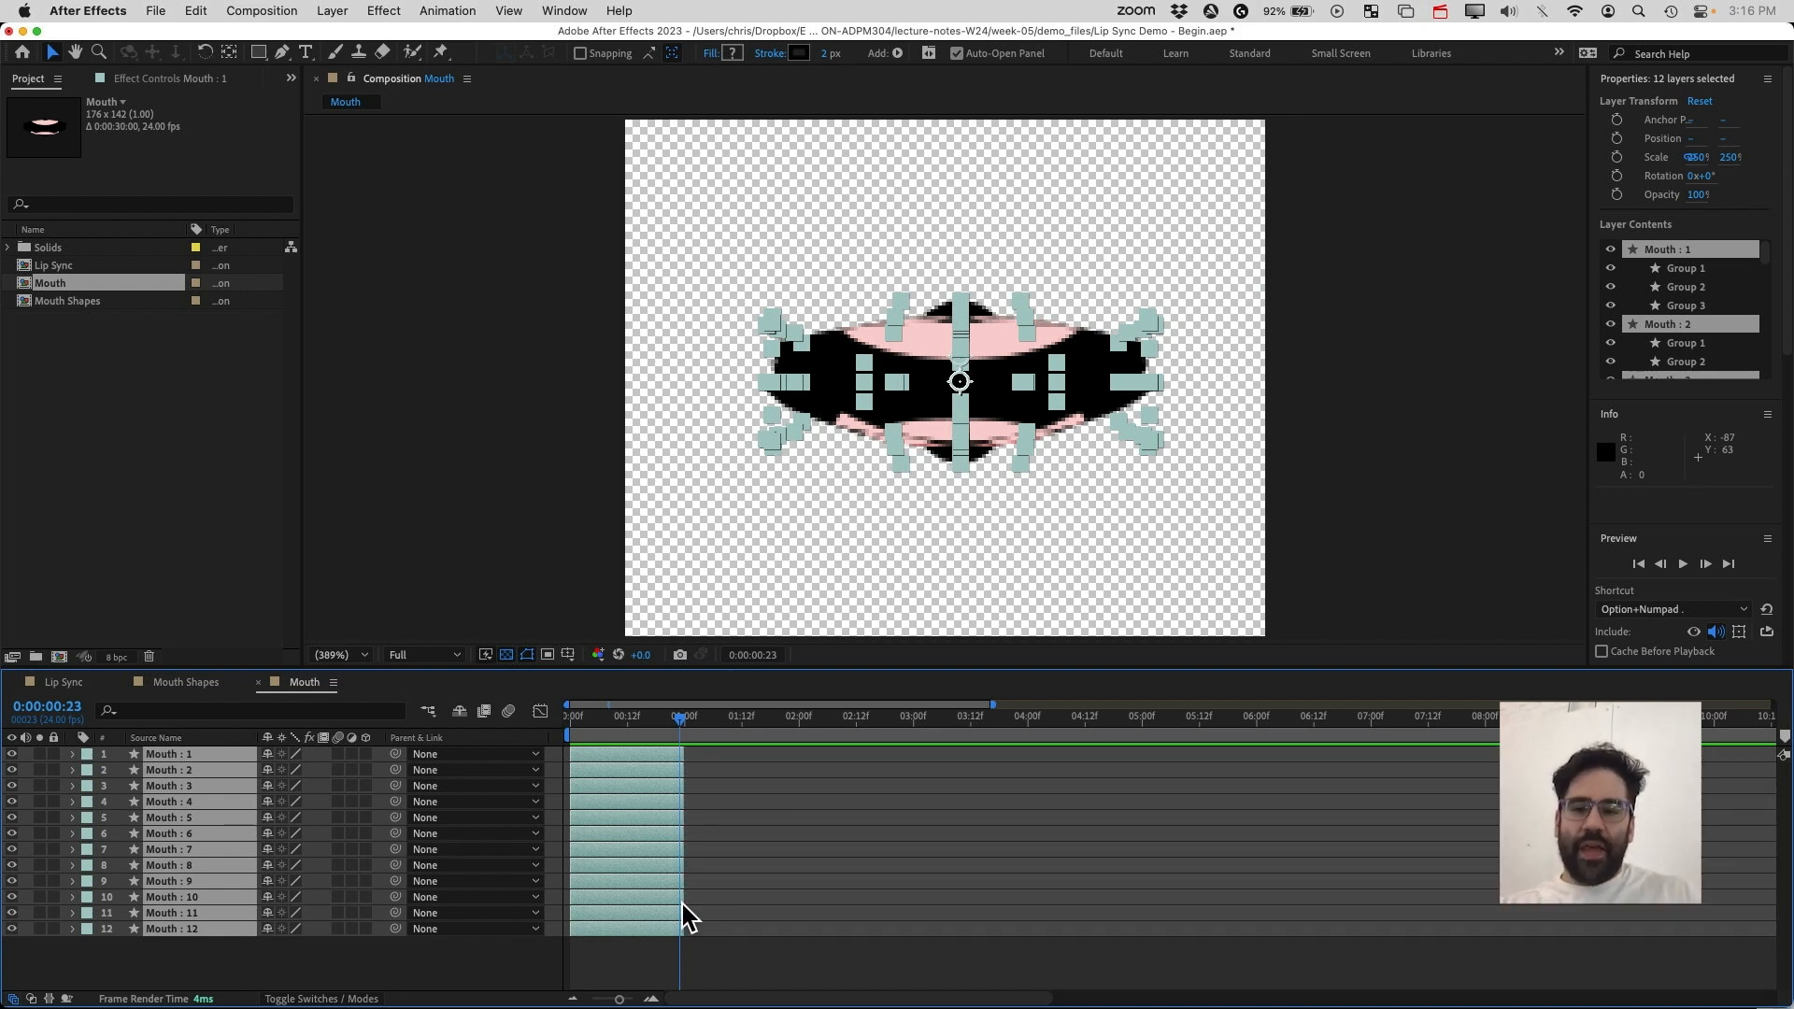
Return to the start and sequence the twelve mouth layers one after another with no overlap
{"action": "left_click", "coordinate": [690, 717]}
{"action": "left_click_drag", "start_coordinate": [689, 725], "coordinate": [565, 727]}
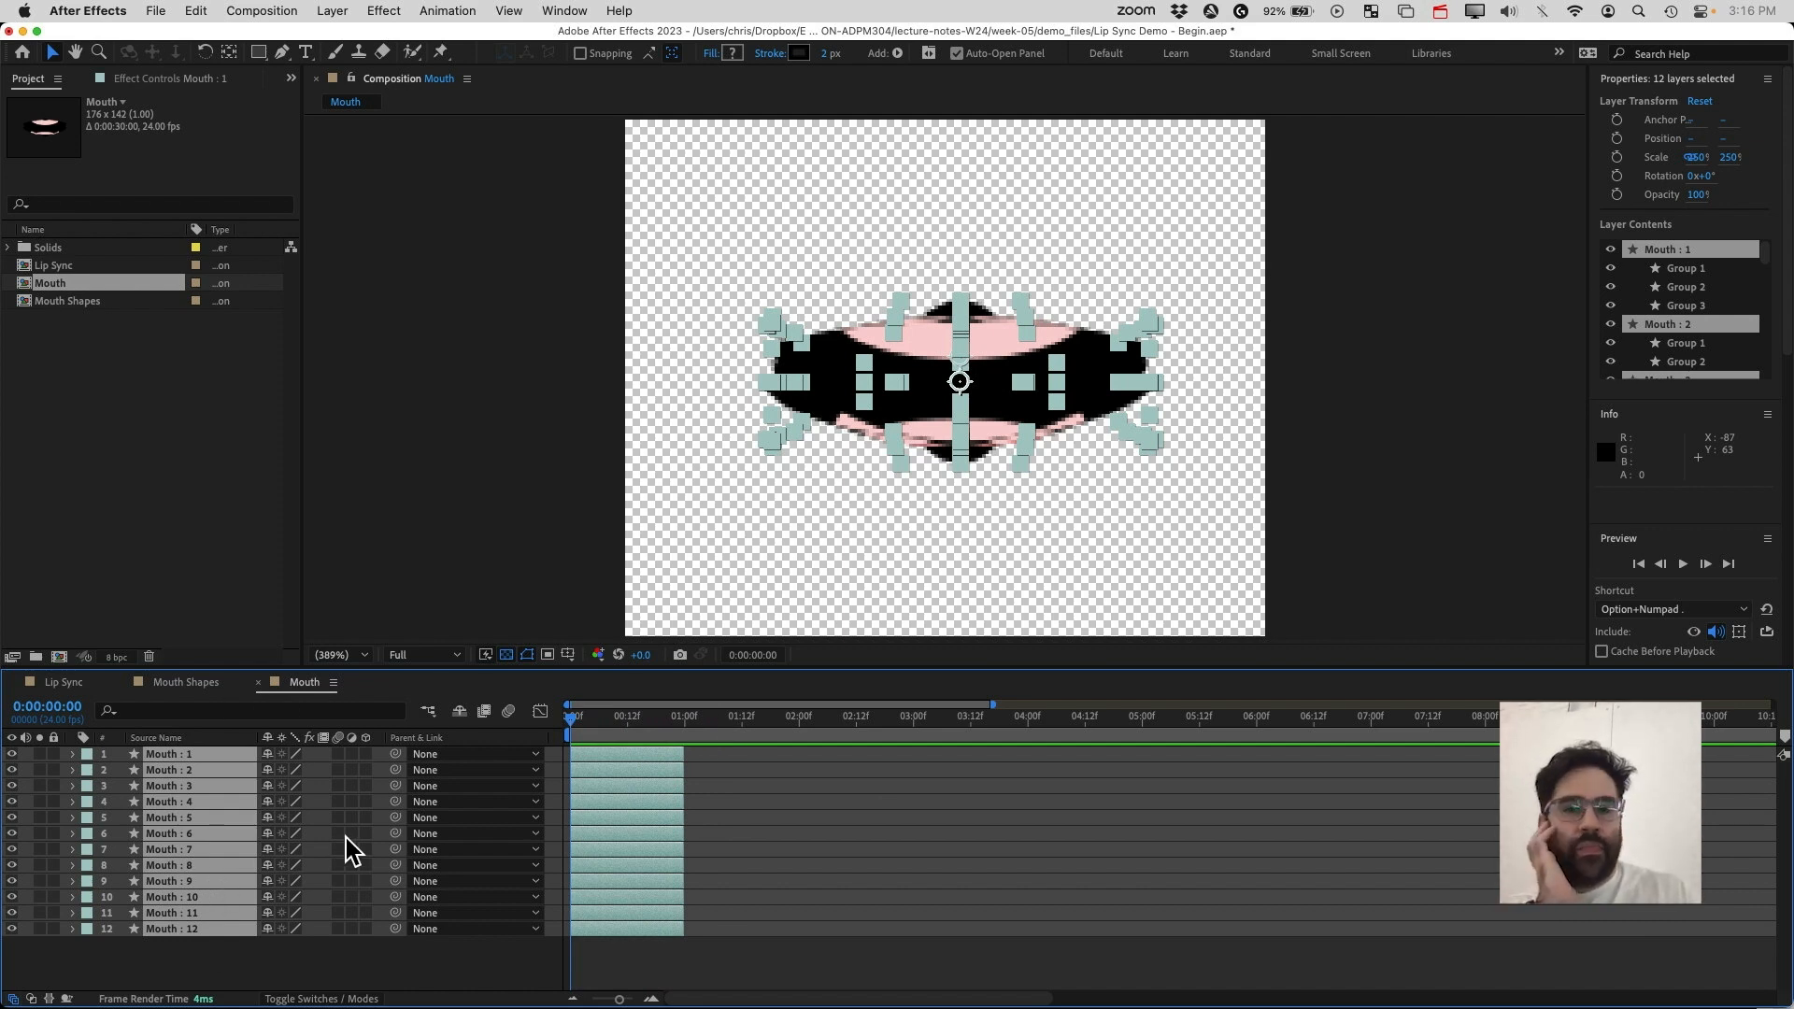
{"action": "left_click", "coordinate": [446, 11]}
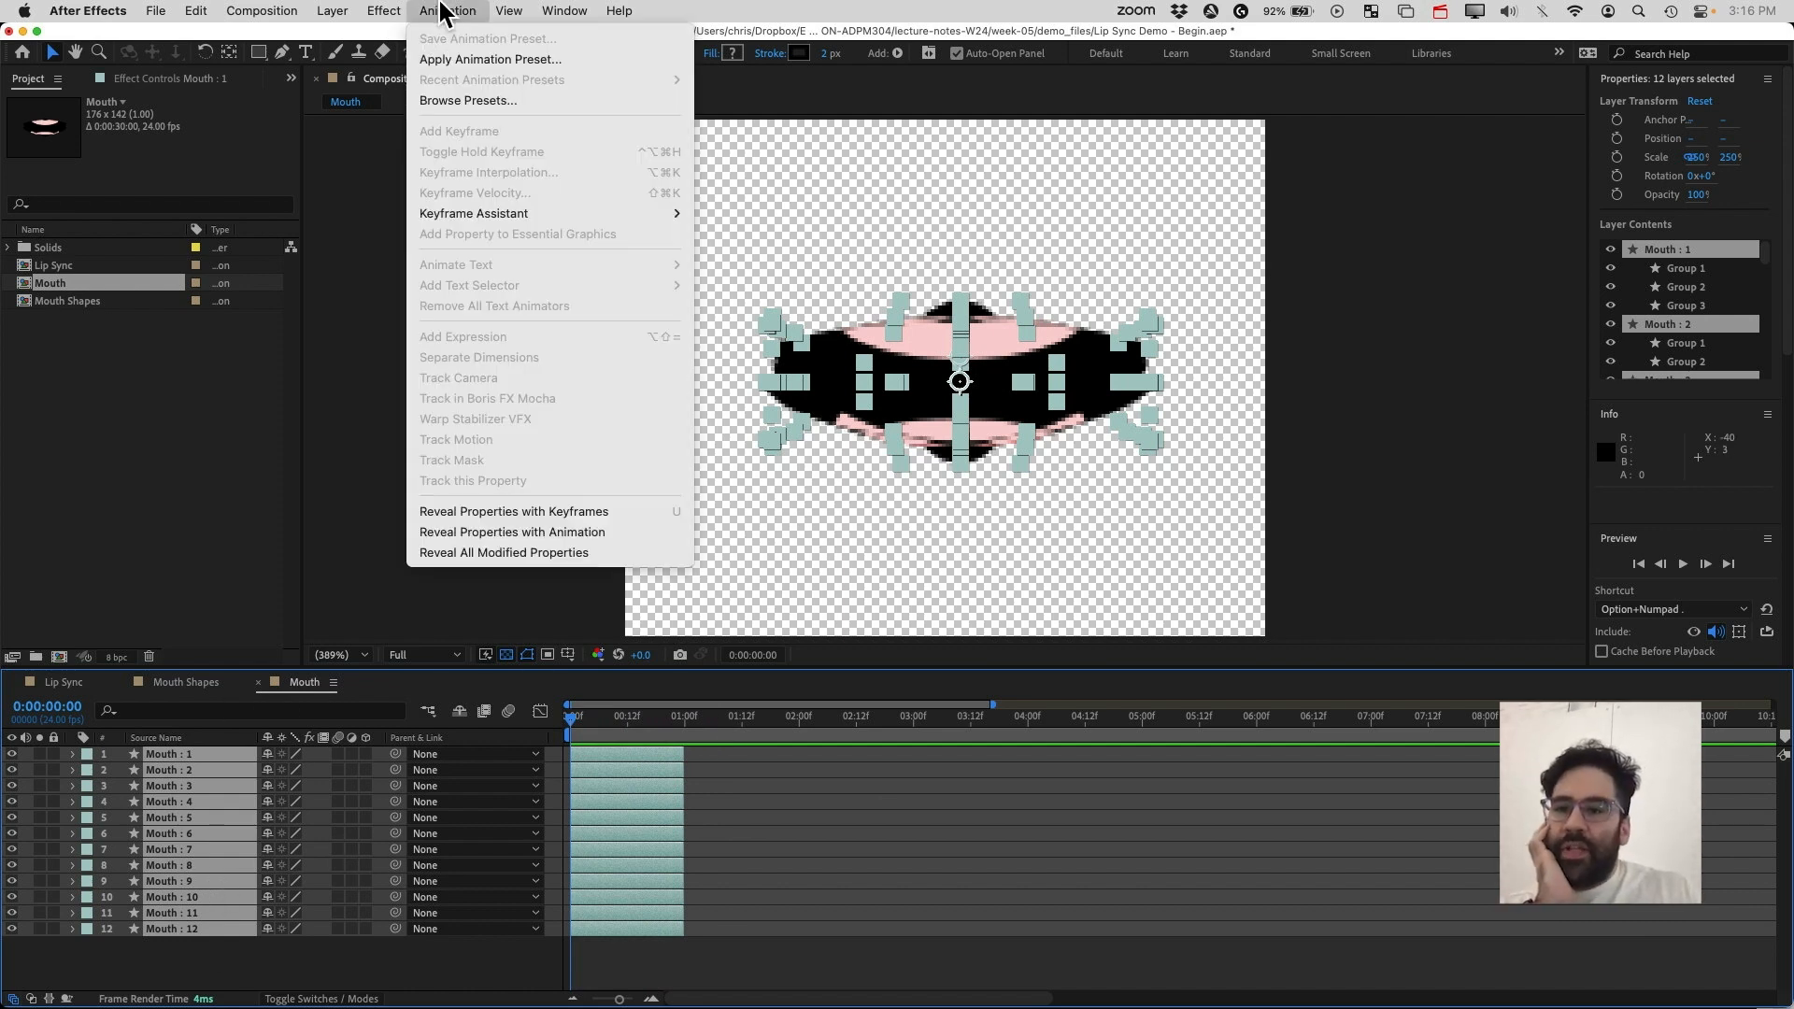
{"action": "mouse_move", "coordinate": [555, 217]}
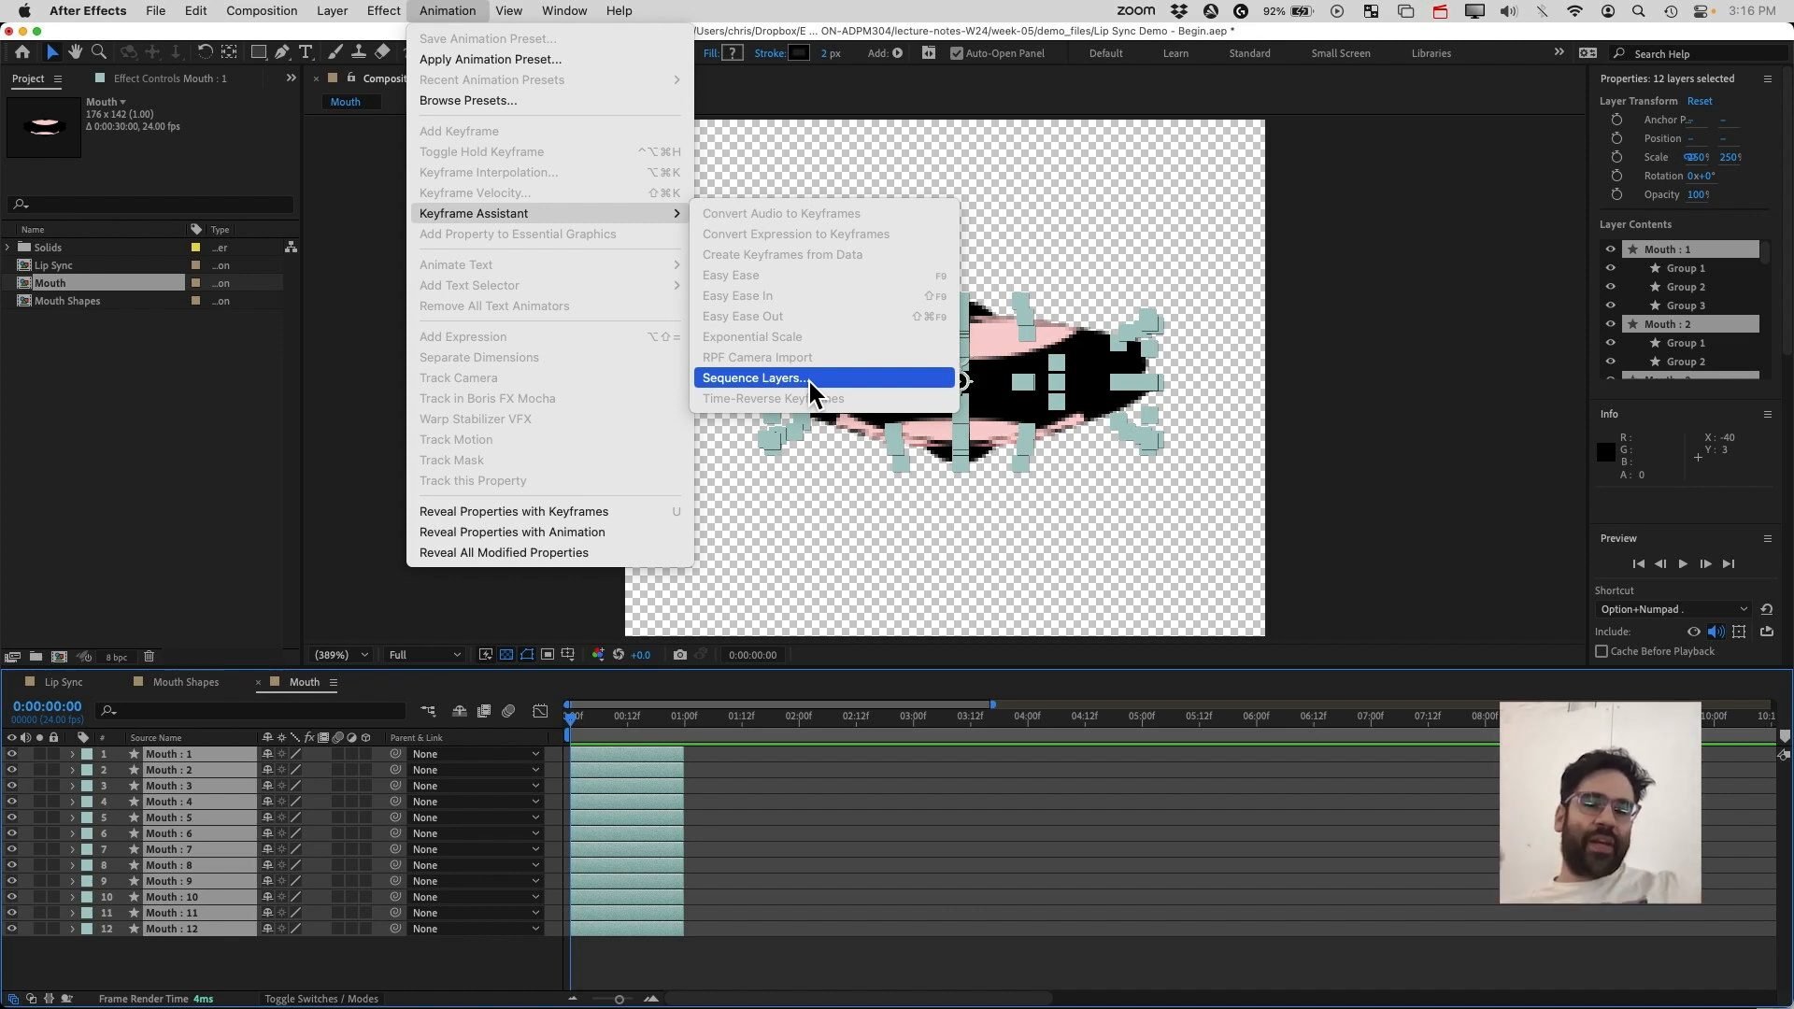
{"action": "left_click", "coordinate": [744, 379]}
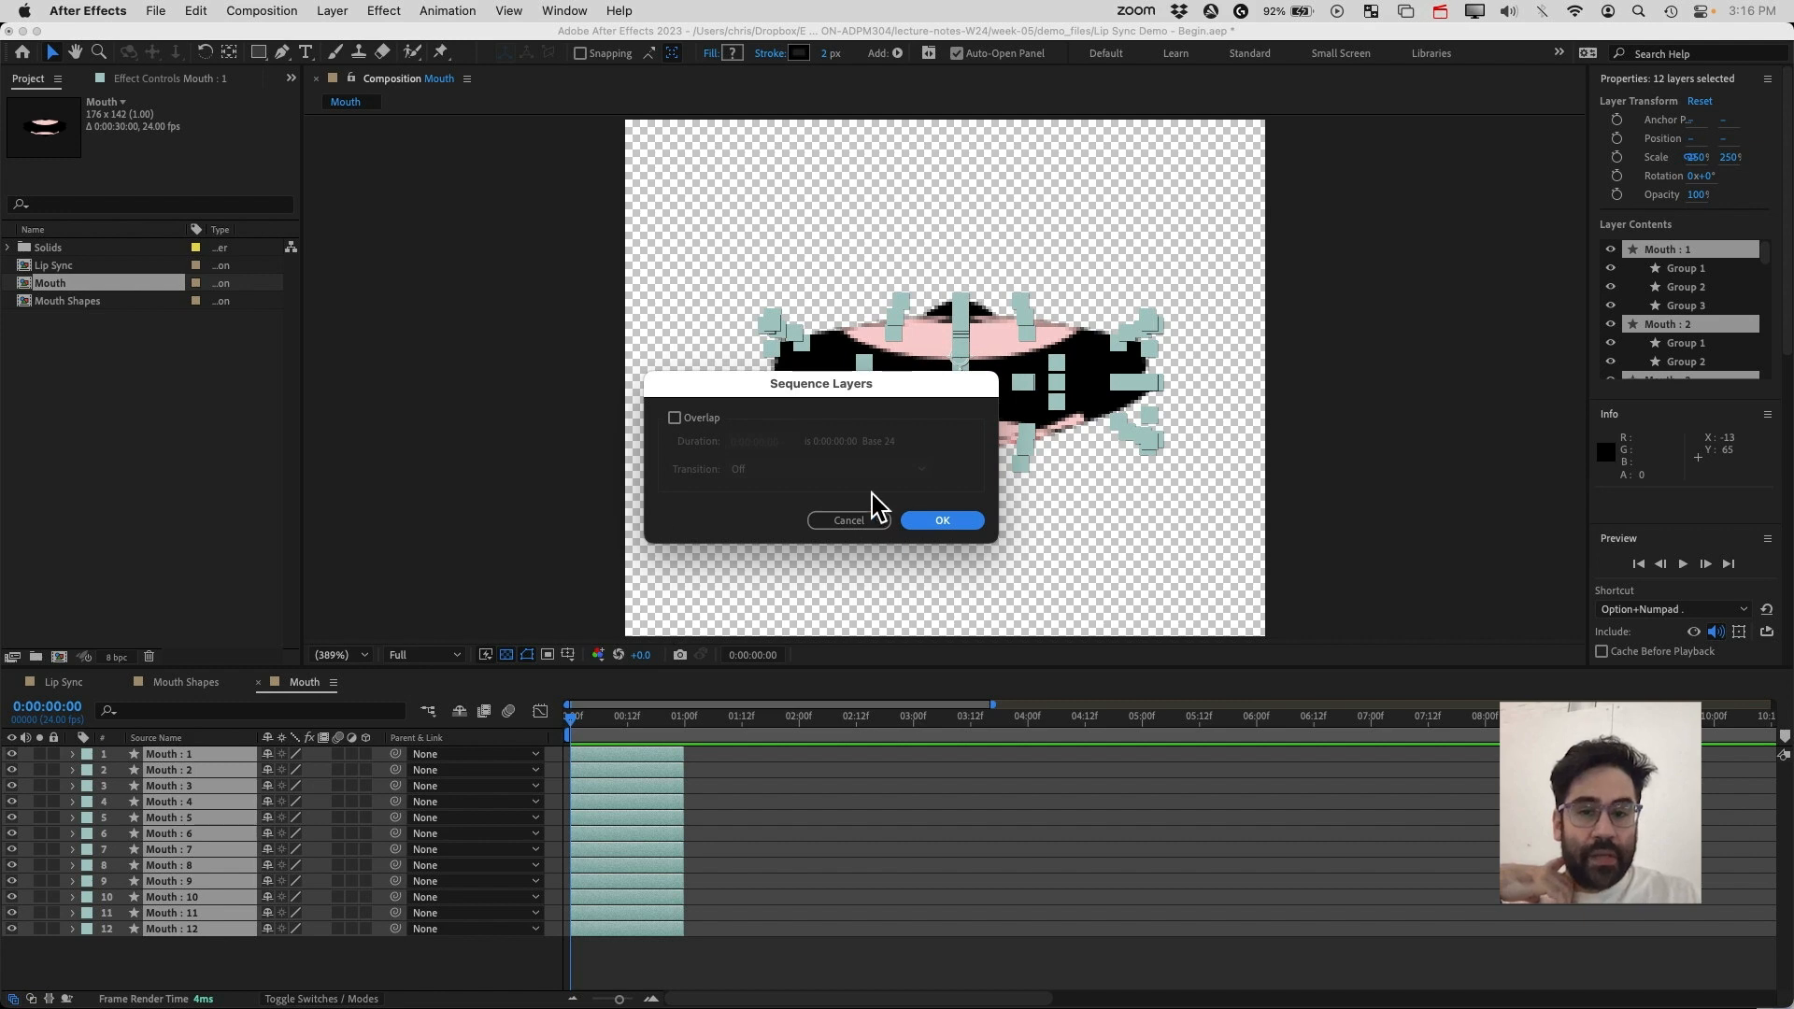
{"action": "left_click", "coordinate": [949, 520]}
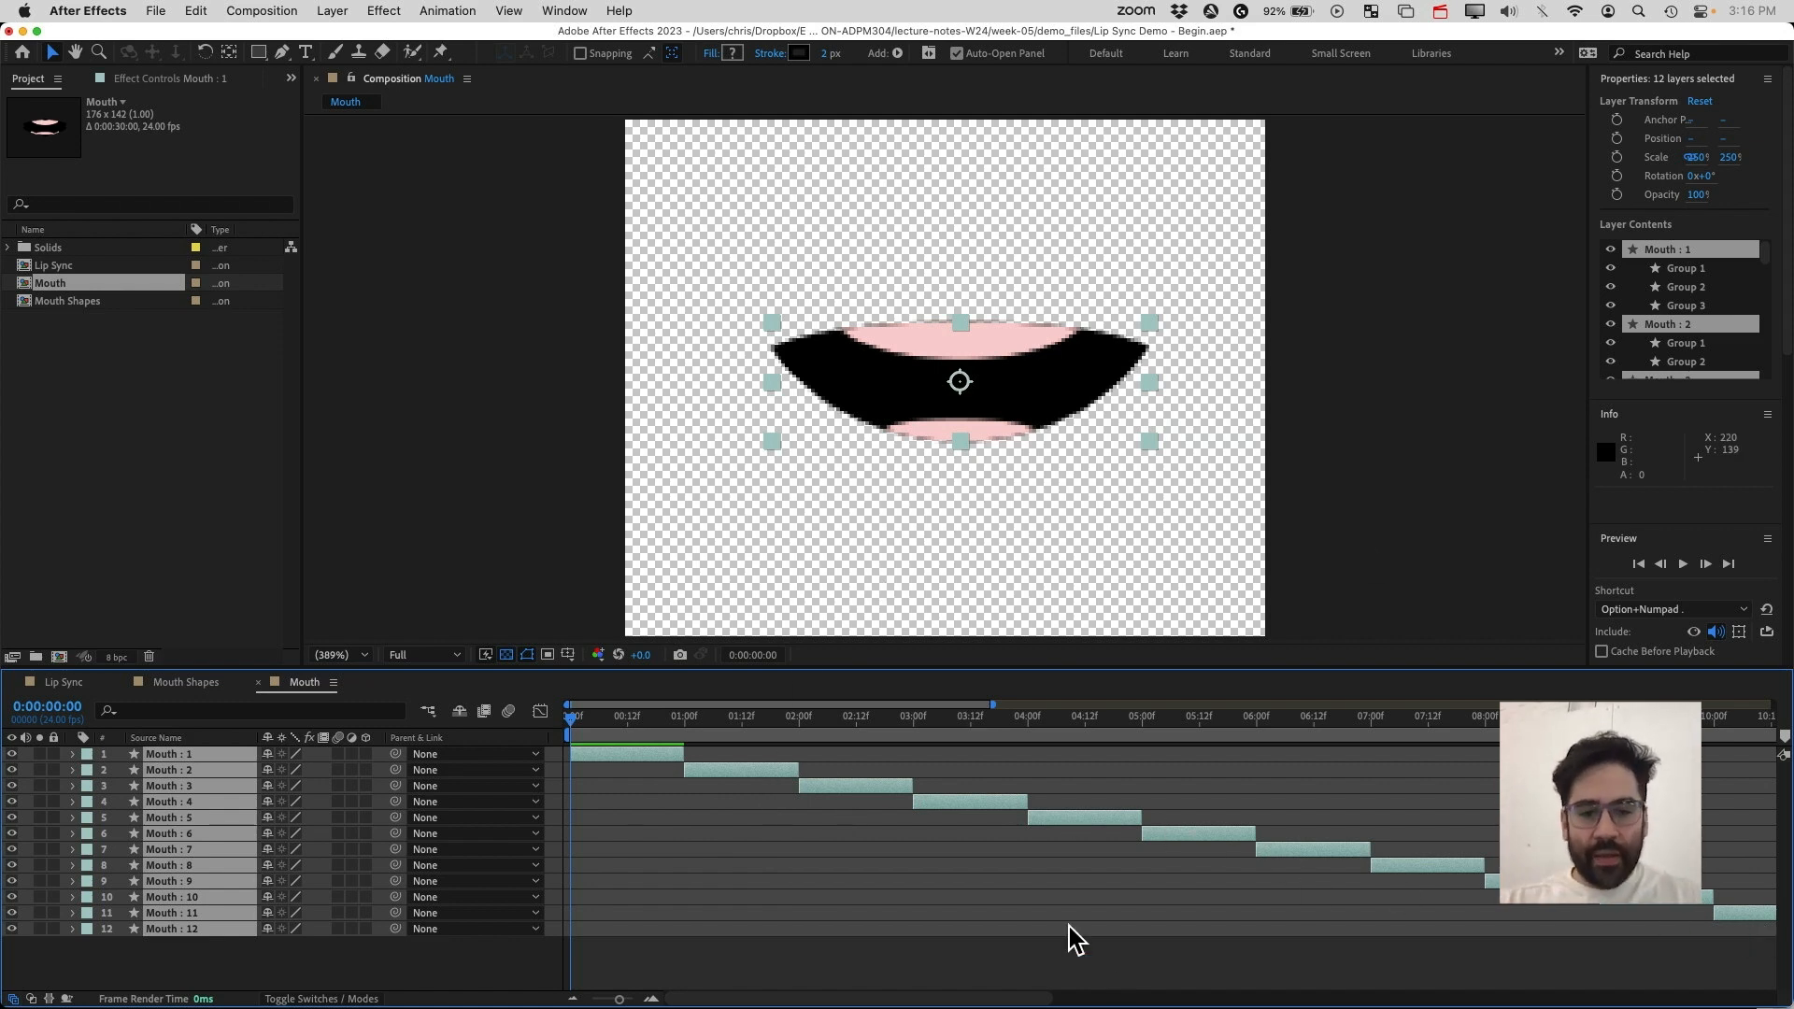
Scrub through the Mouth timeline to preview the sequenced mouth shapes
{"action": "left_click_drag", "start_coordinate": [1013, 999], "coordinate": [913, 965]}
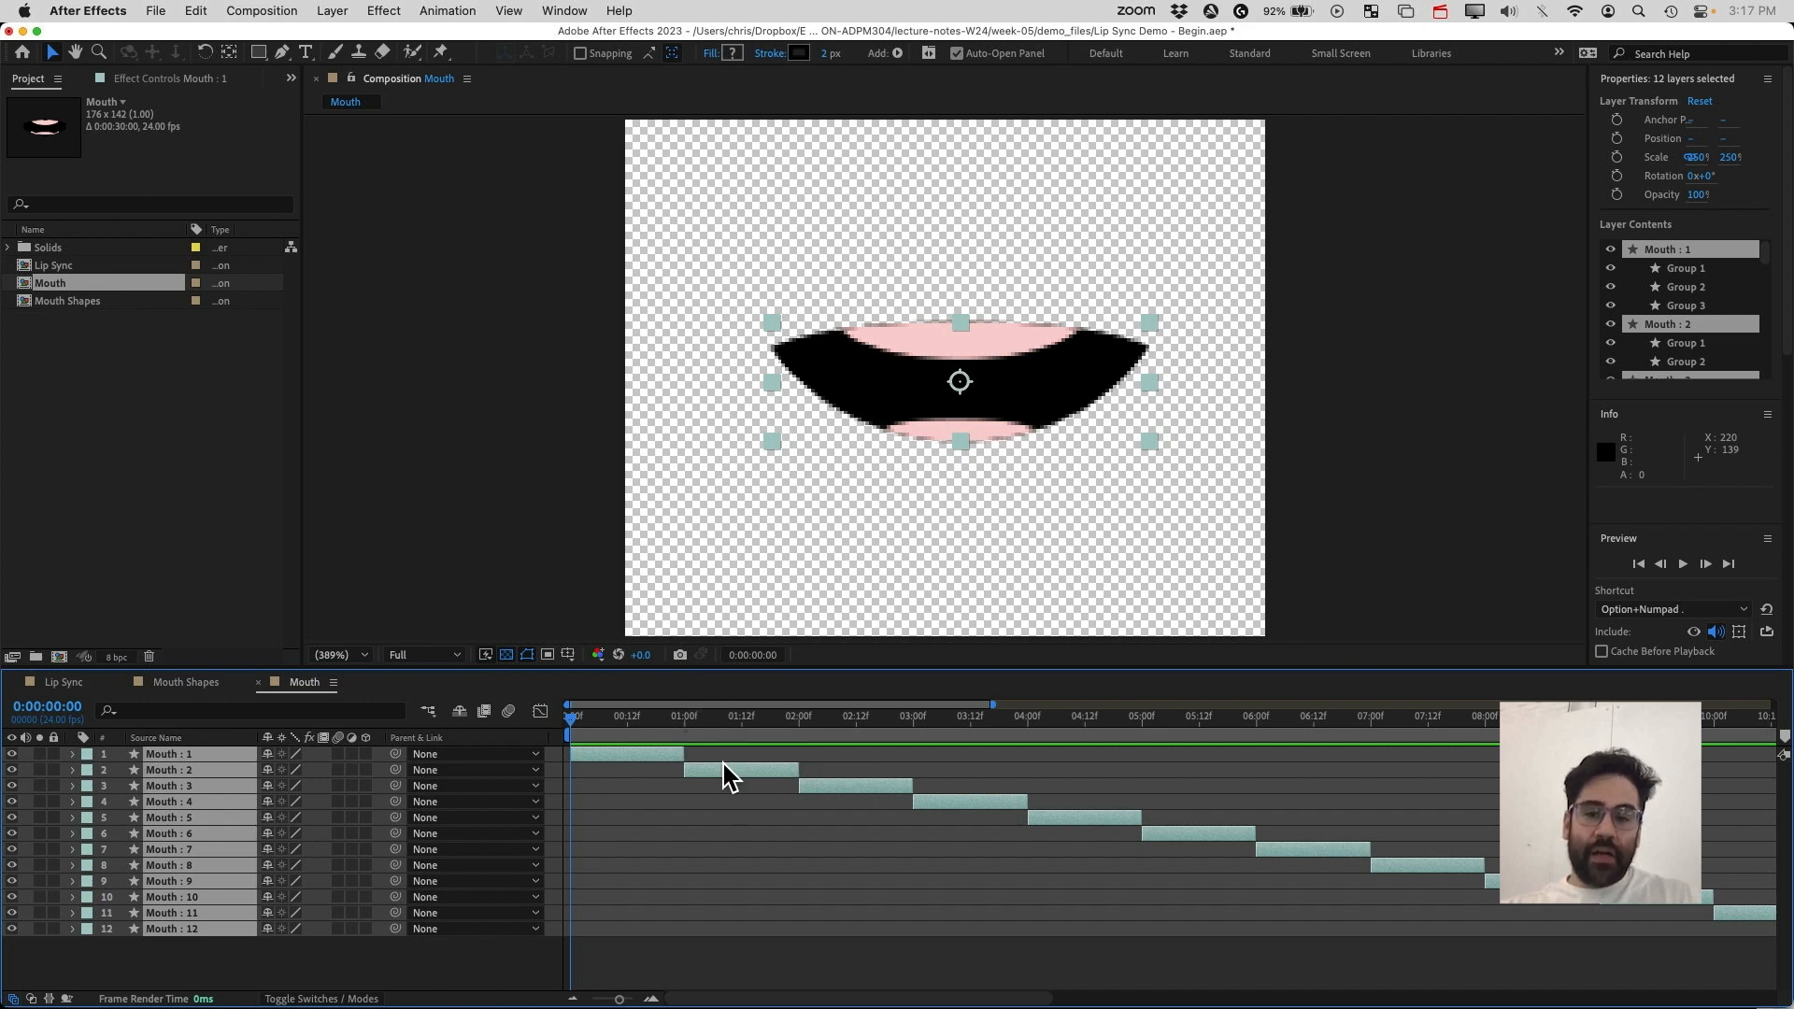
{"action": "left_click_drag", "start_coordinate": [641, 727], "coordinate": [721, 762]}
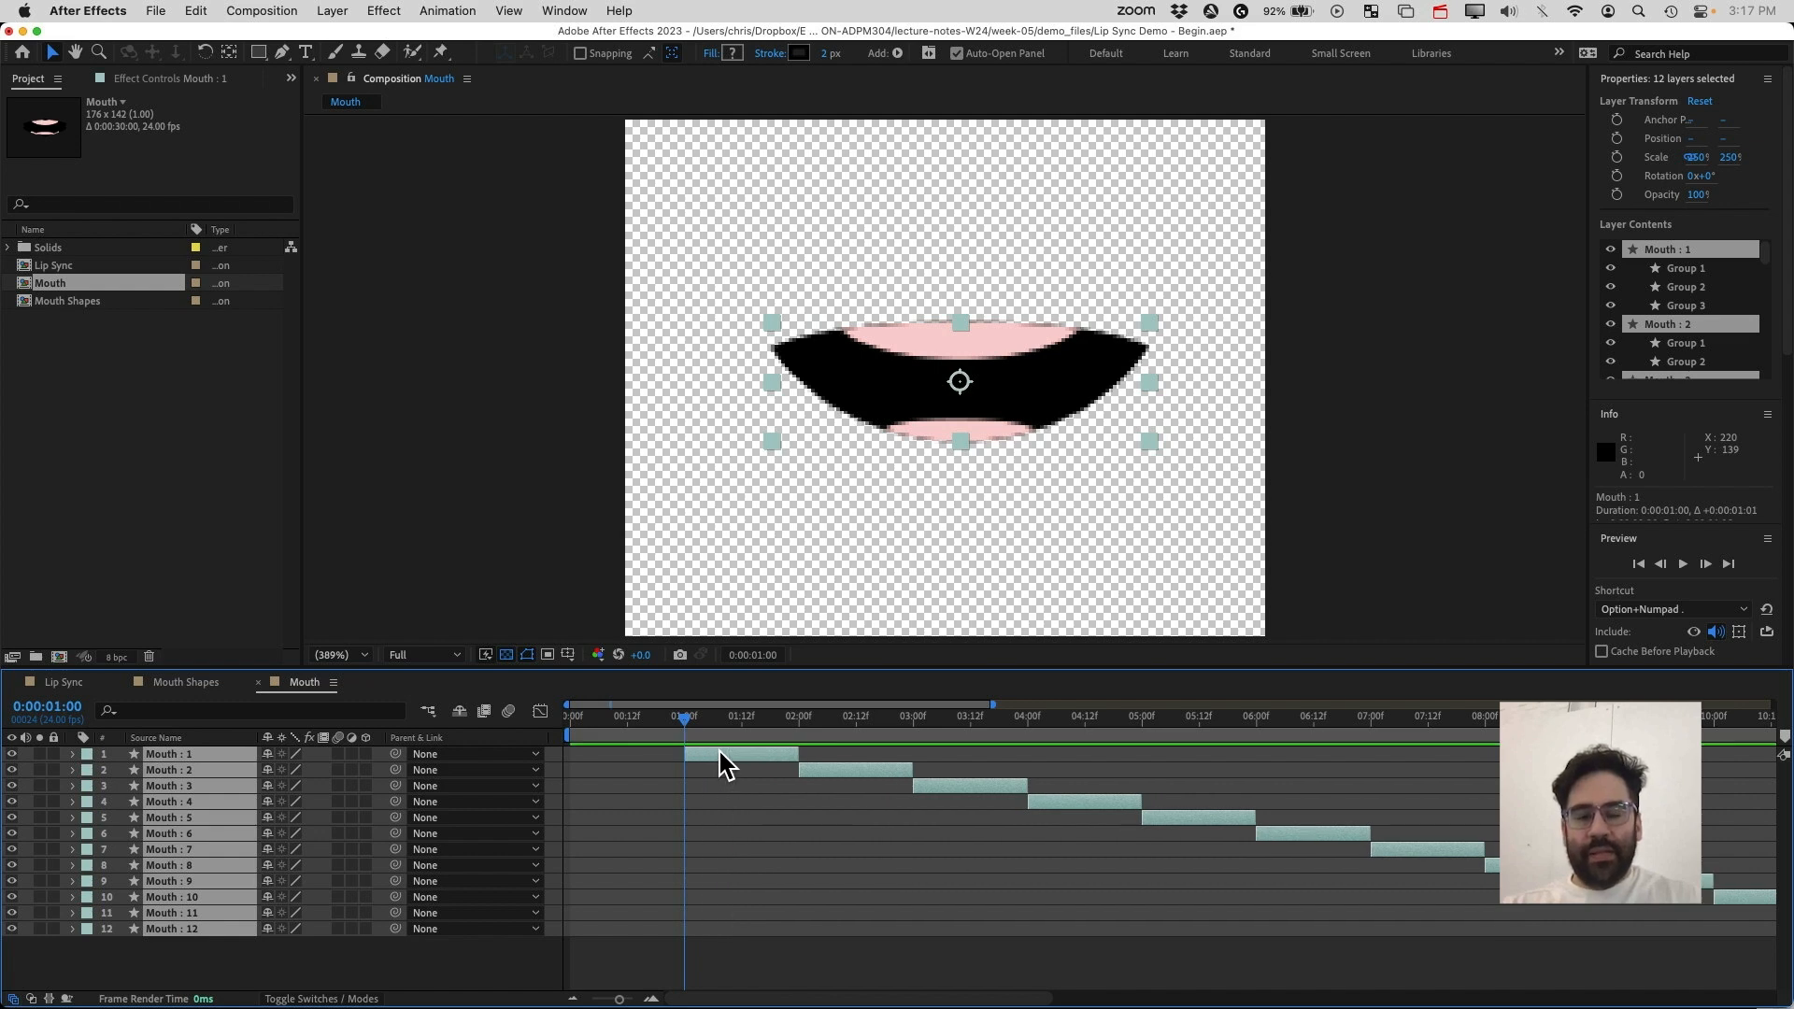
{"action": "left_click", "coordinate": [524, 465]}
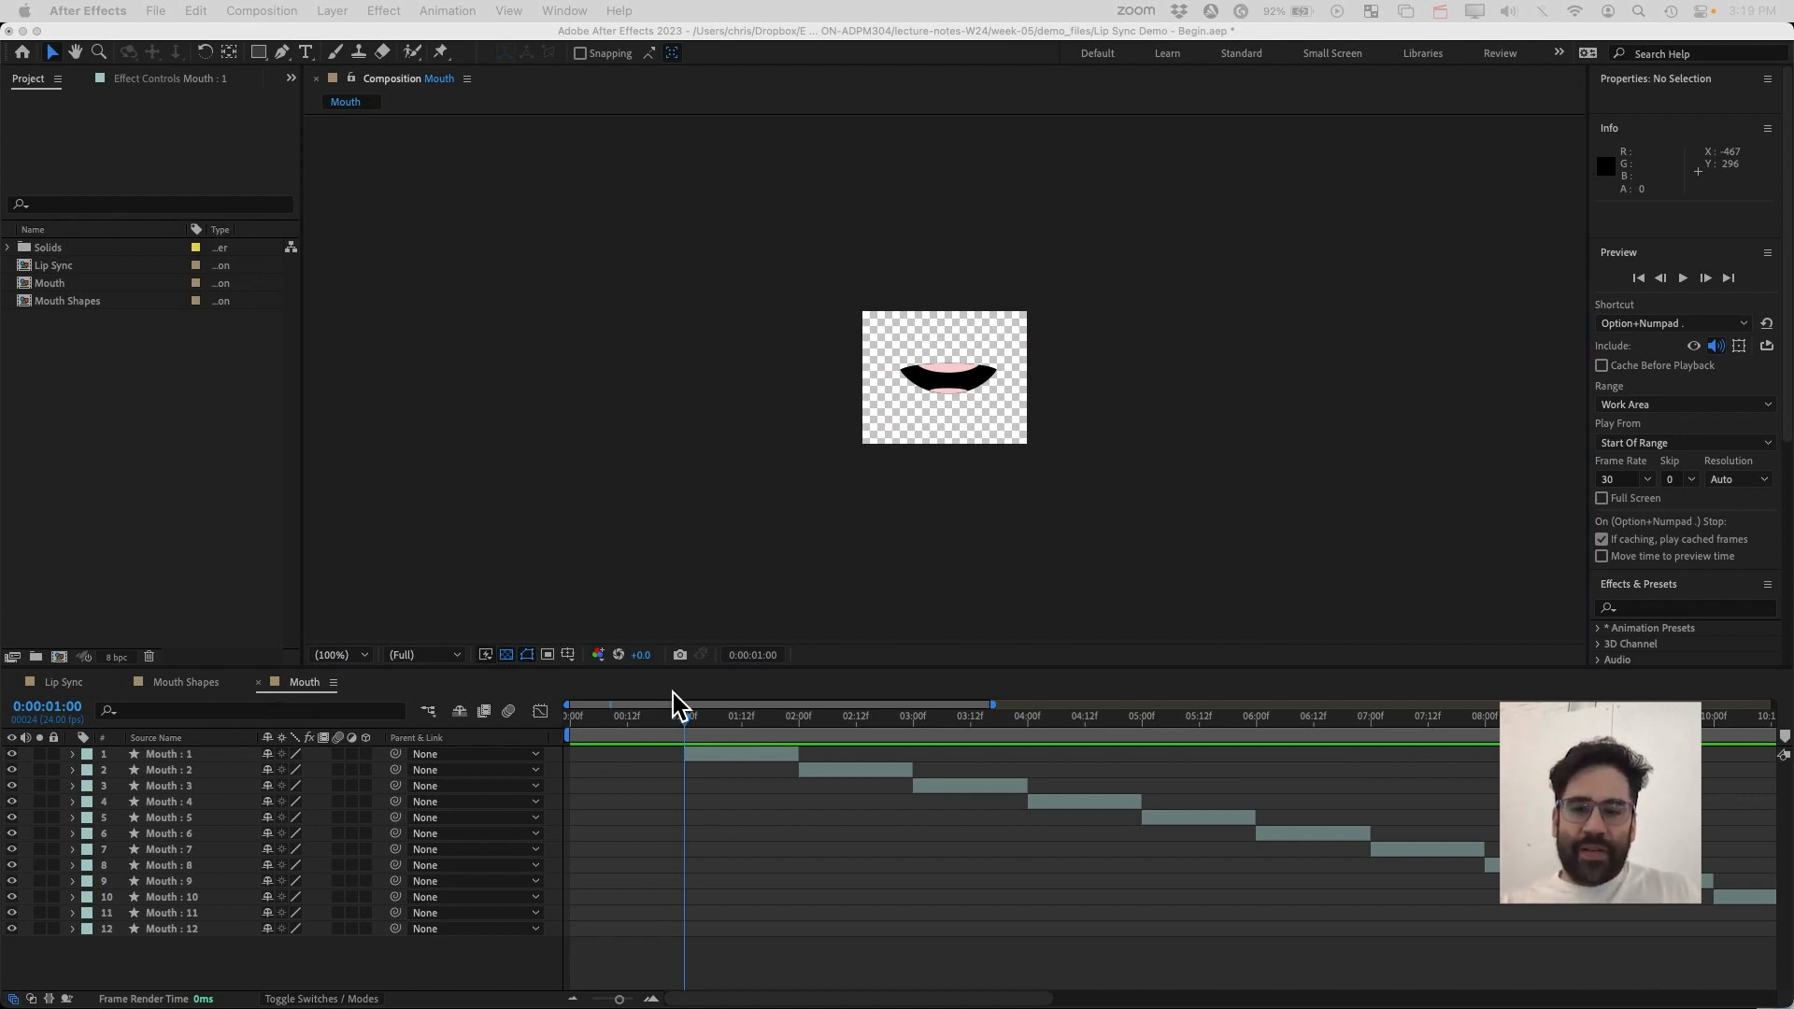
{"action": "left_click", "coordinate": [691, 735]}
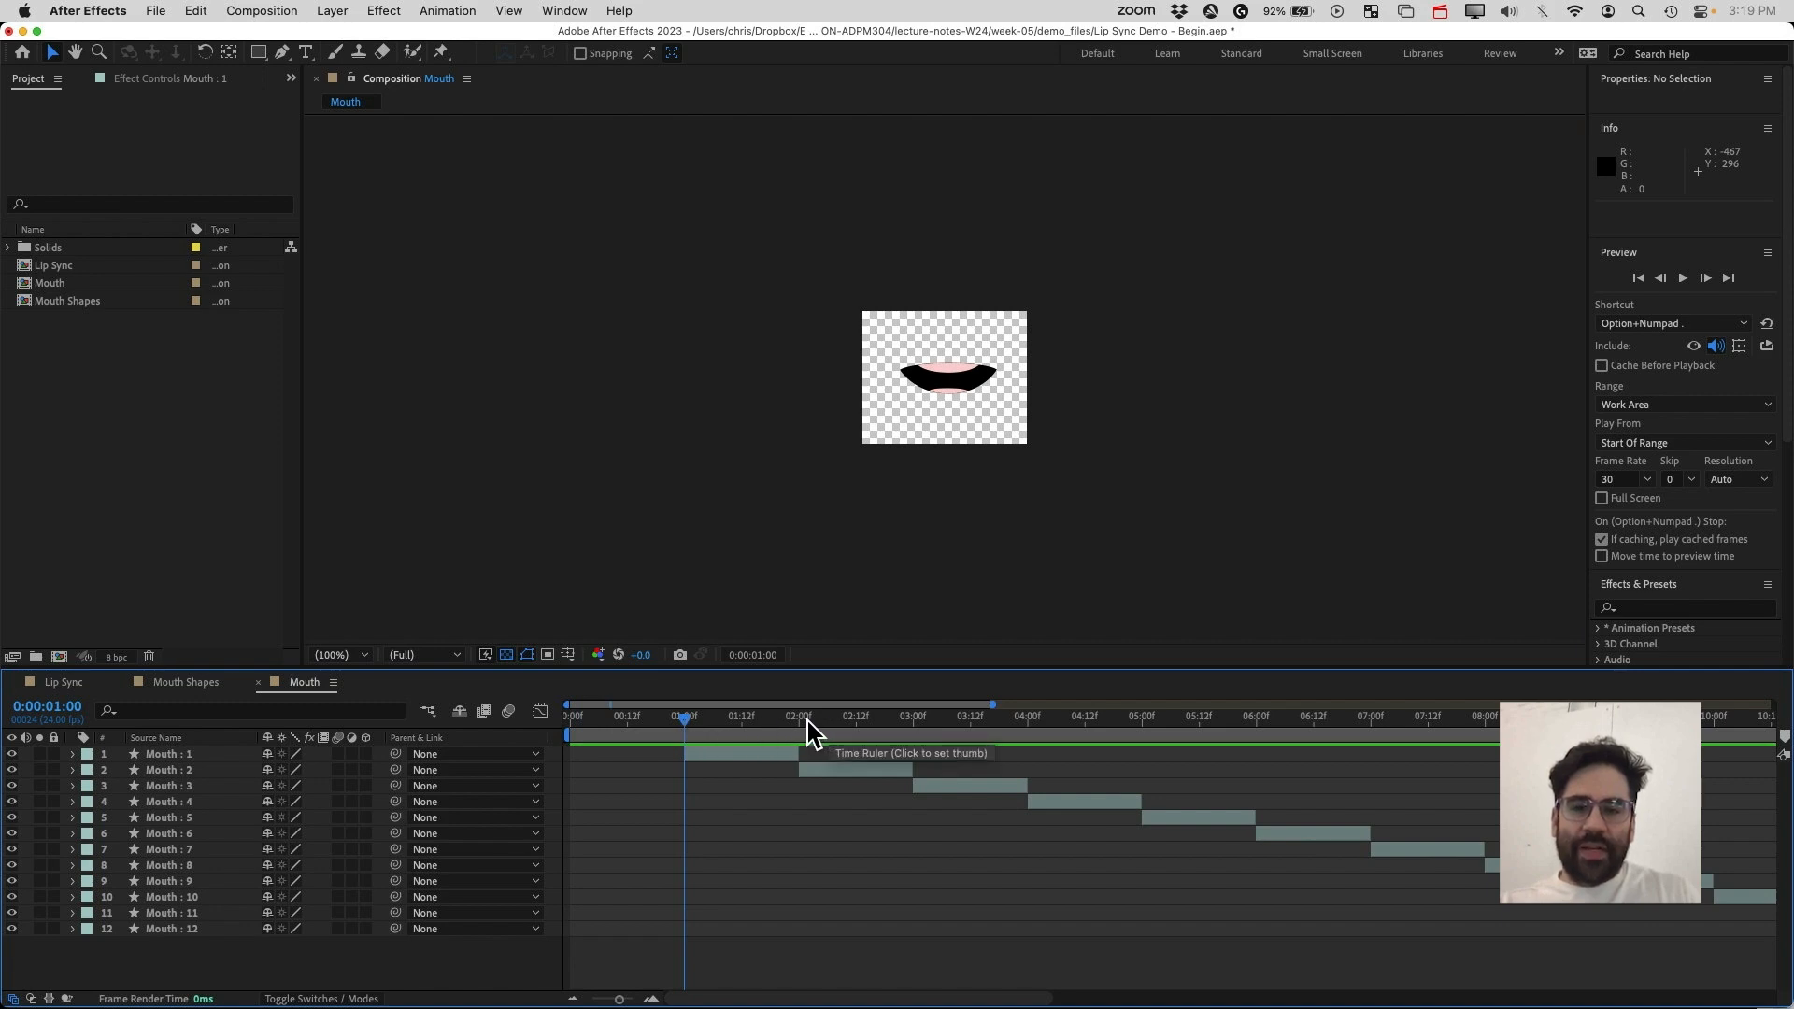
{"action": "left_click_drag", "start_coordinate": [809, 728], "coordinate": [1060, 720]}
{"action": "left_click_drag", "start_coordinate": [1234, 718], "coordinate": [794, 724]}
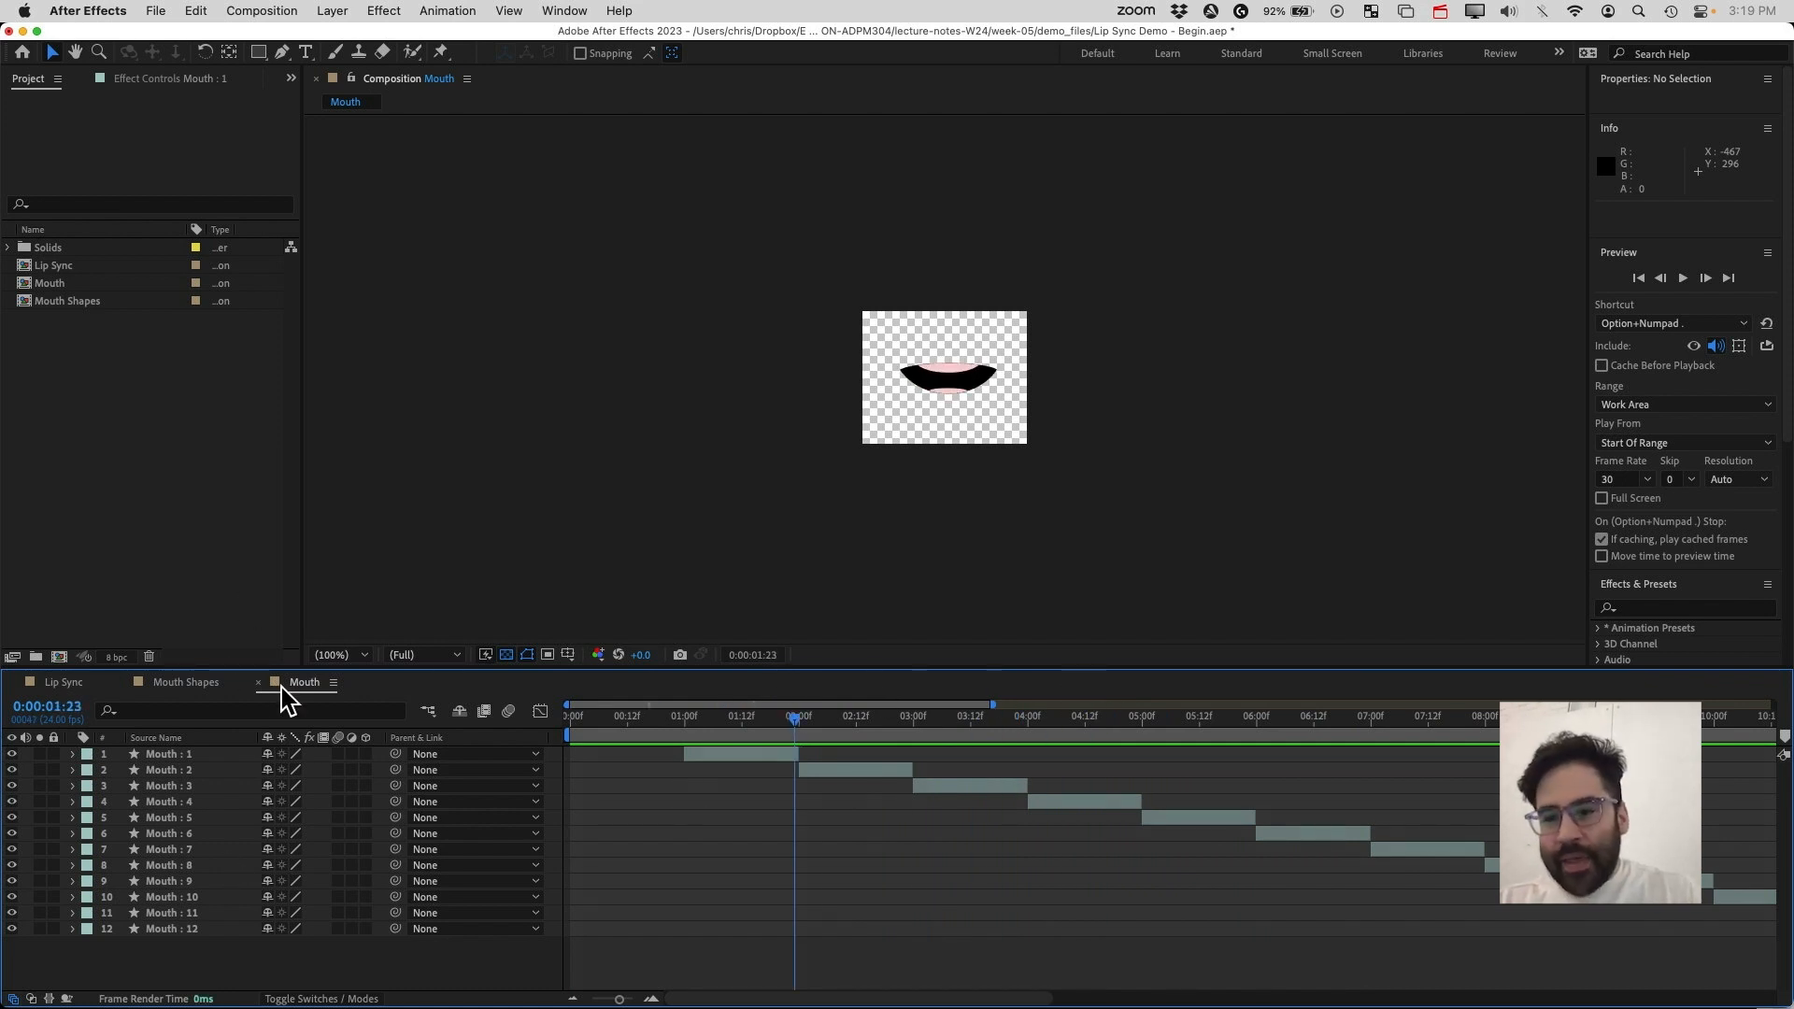
Switch to the Lip Sync composition and add the Mouth composition as its top layer
{"action": "left_click", "coordinate": [57, 683]}
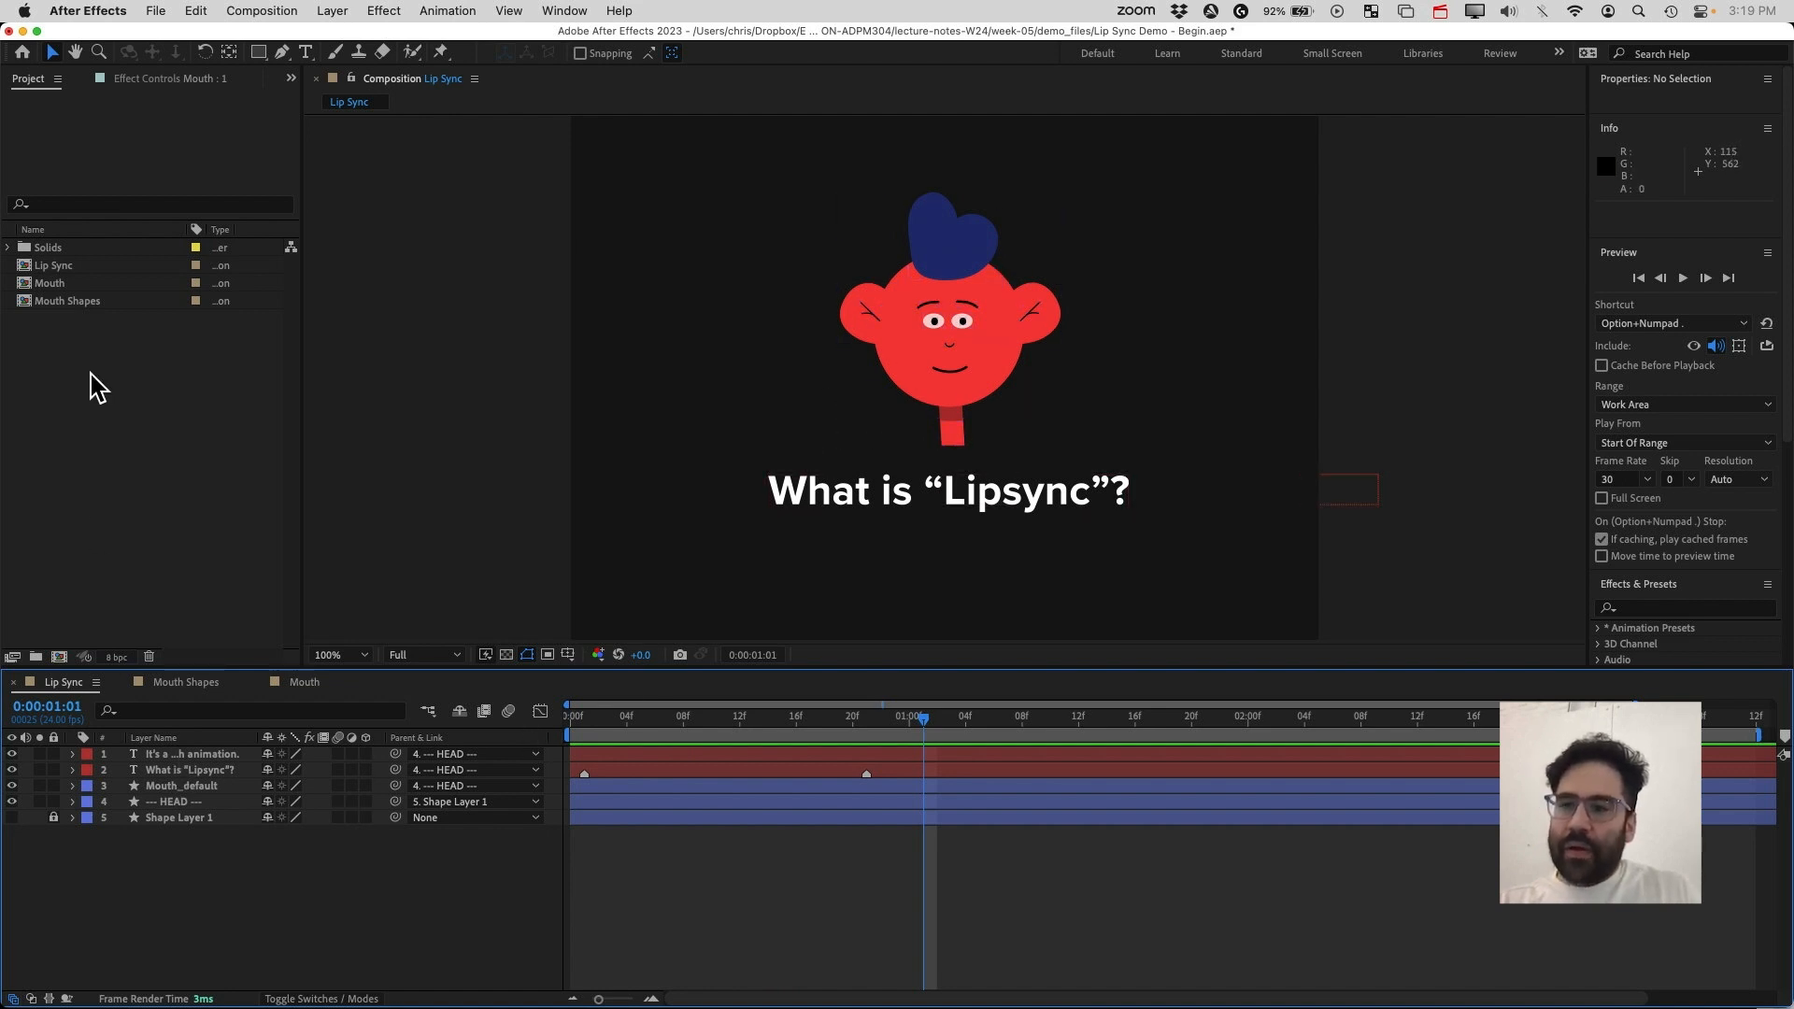
{"action": "left_click", "coordinate": [54, 283]}
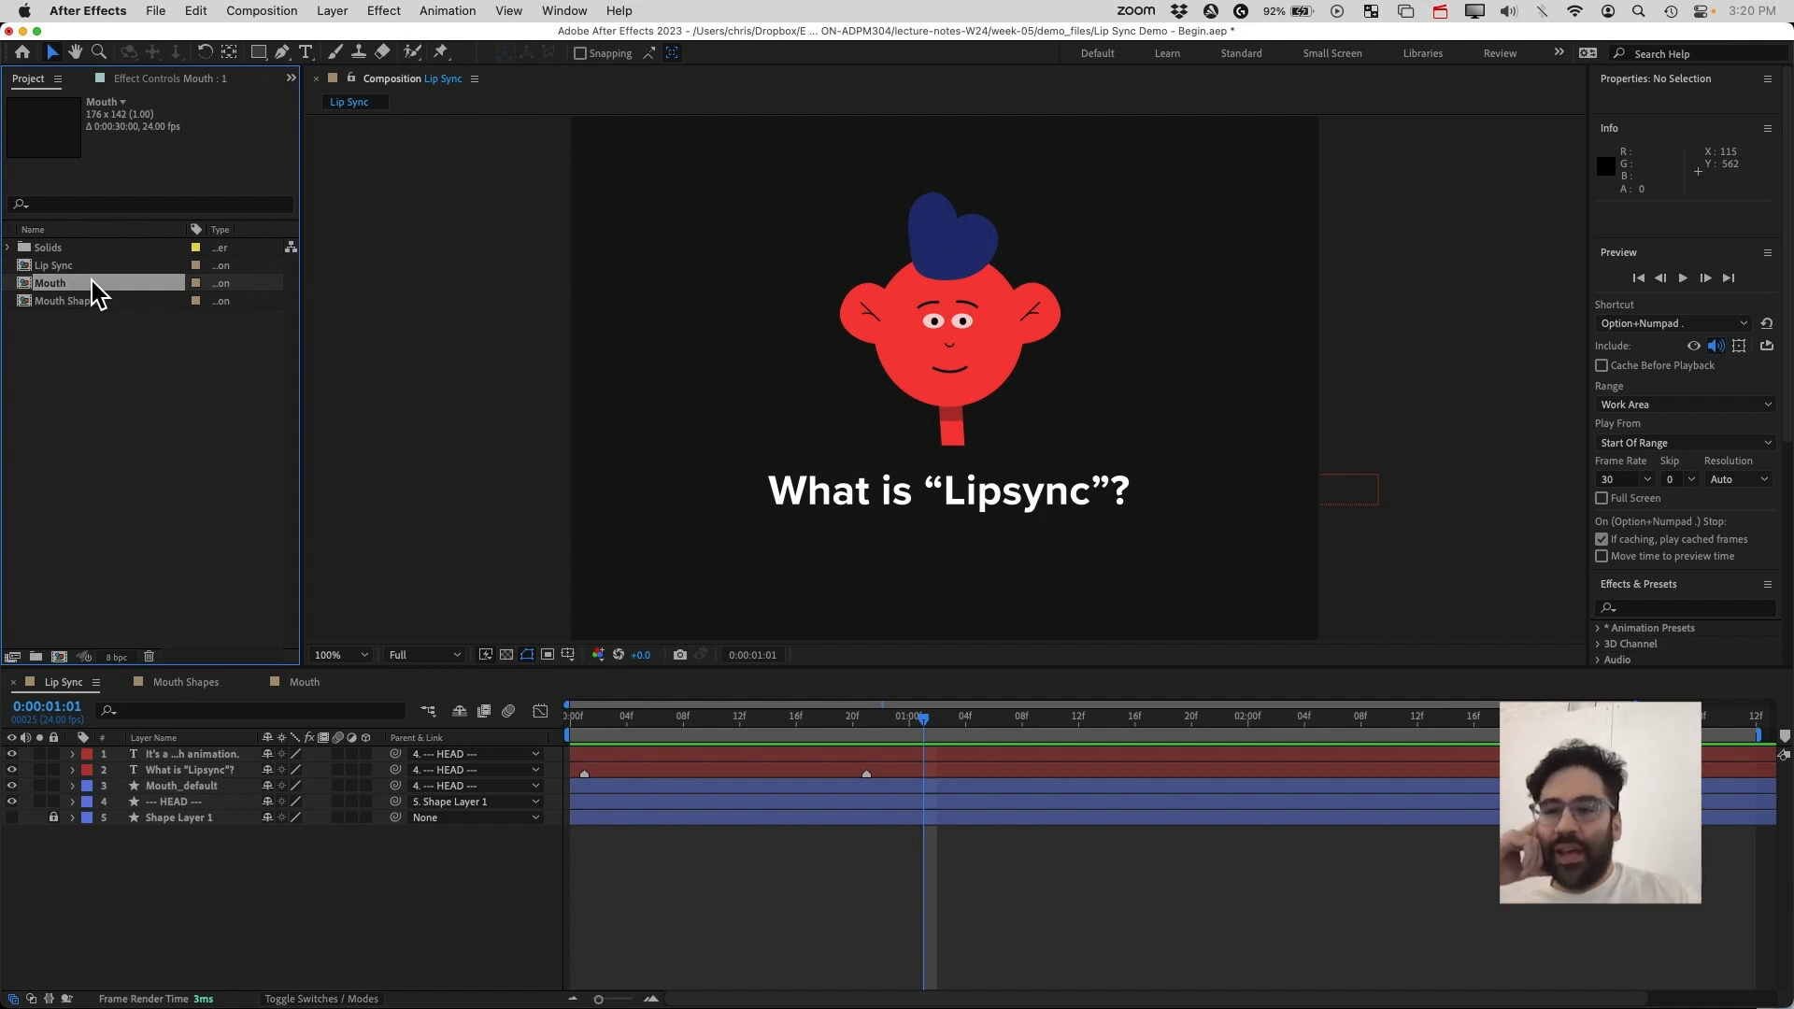
{"action": "left_click_drag", "start_coordinate": [78, 301], "coordinate": [177, 756]}
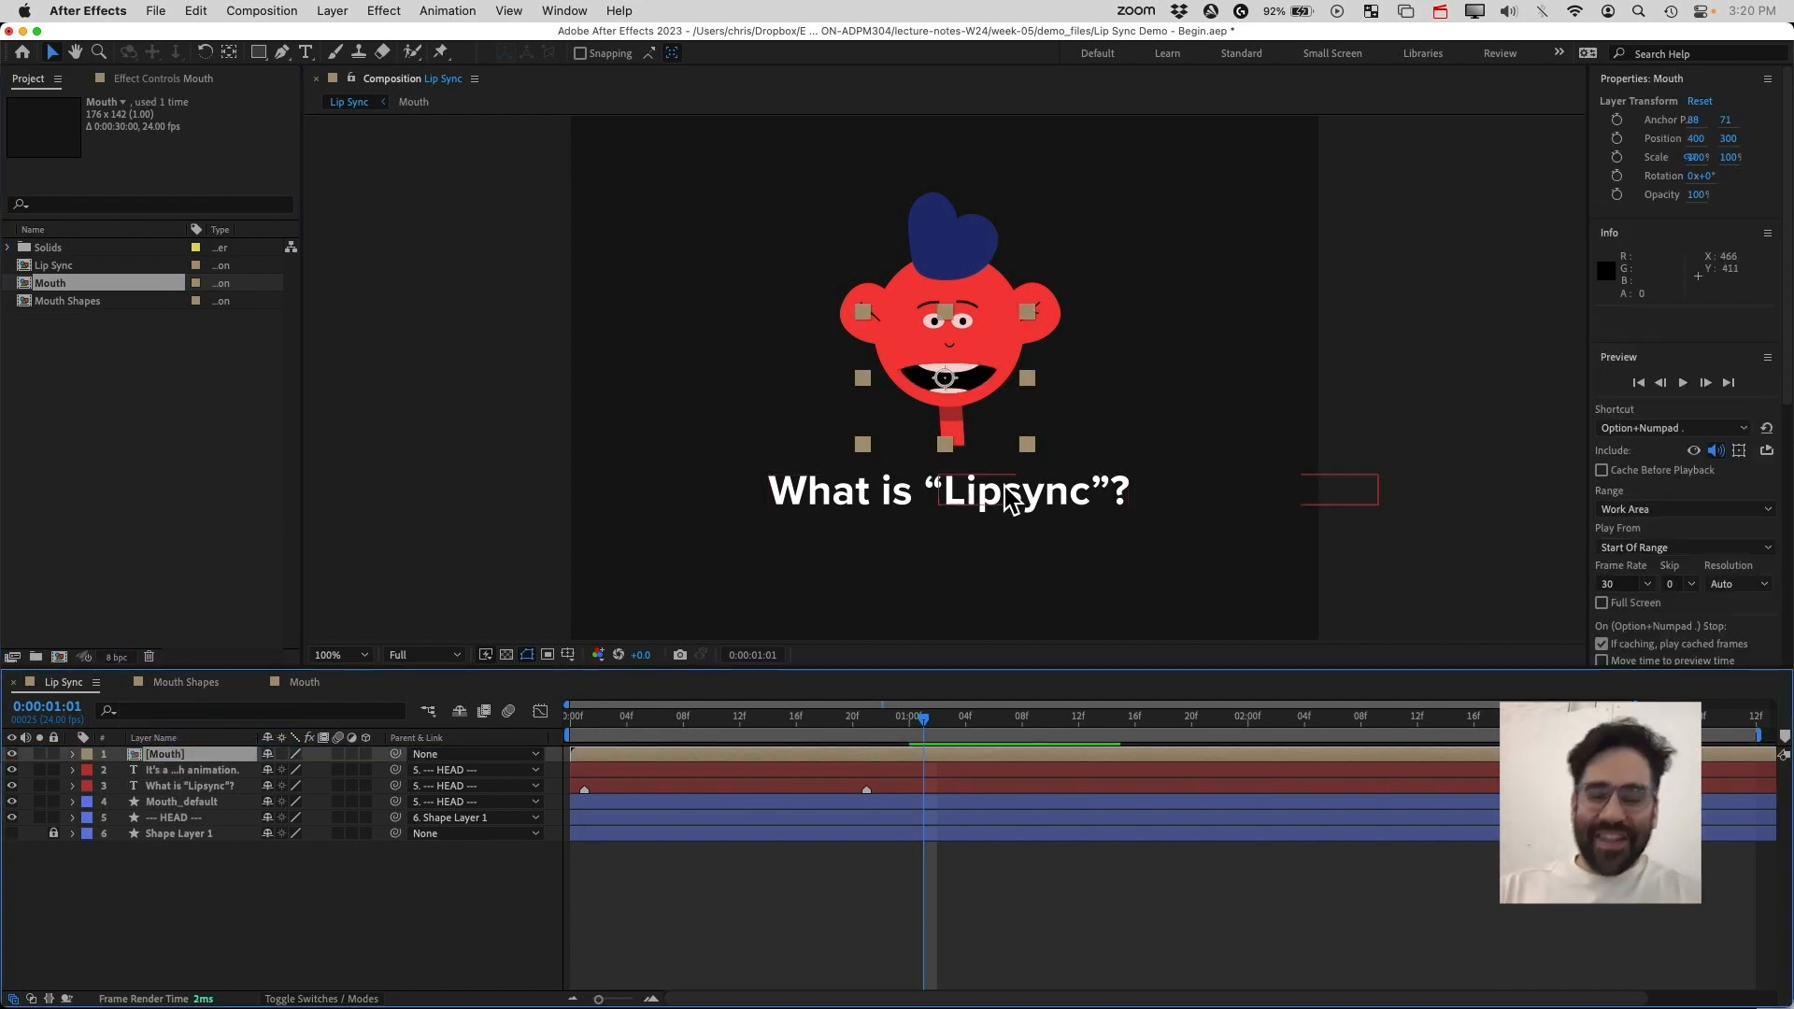
Zoom in on the character's face and briefly open the Mouth composition before returning to Lip Sync
{"action": "scroll", "coordinate": [975, 493], "scroll_direction": "up", "scroll_amount": 1}
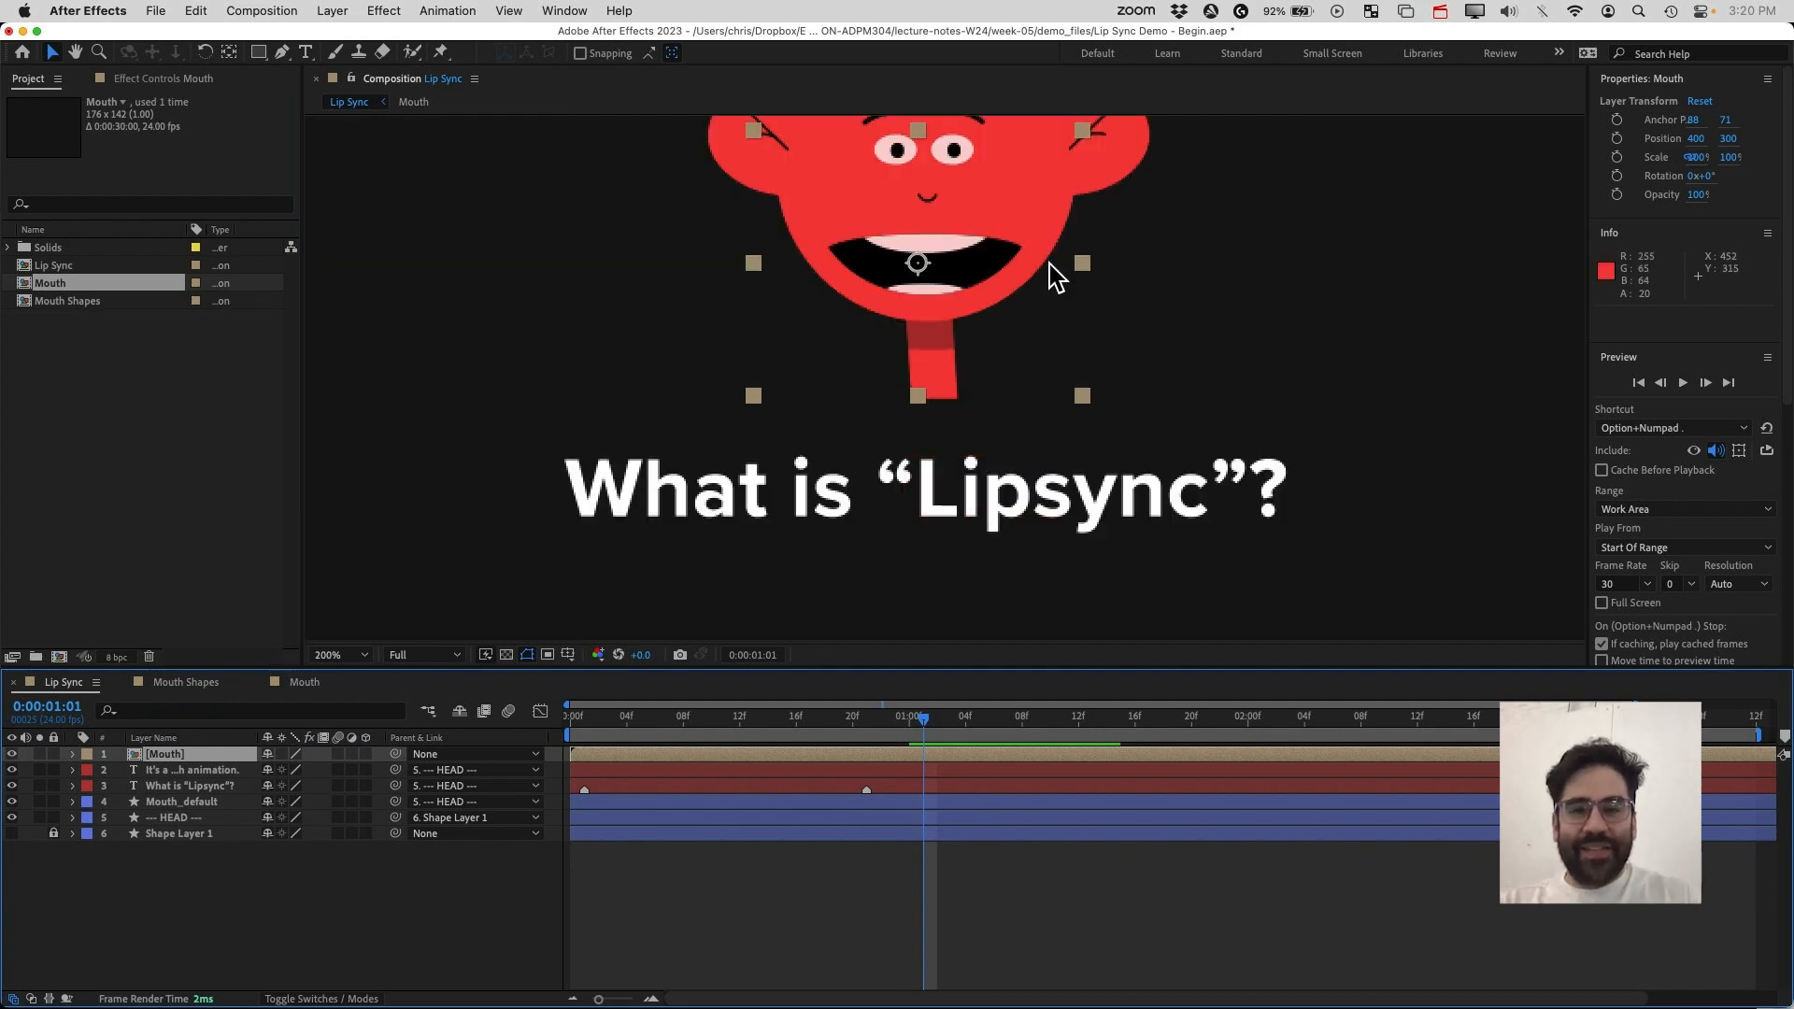
{"action": "left_click_drag", "start_coordinate": [1326, 272], "coordinate": [1273, 401]}
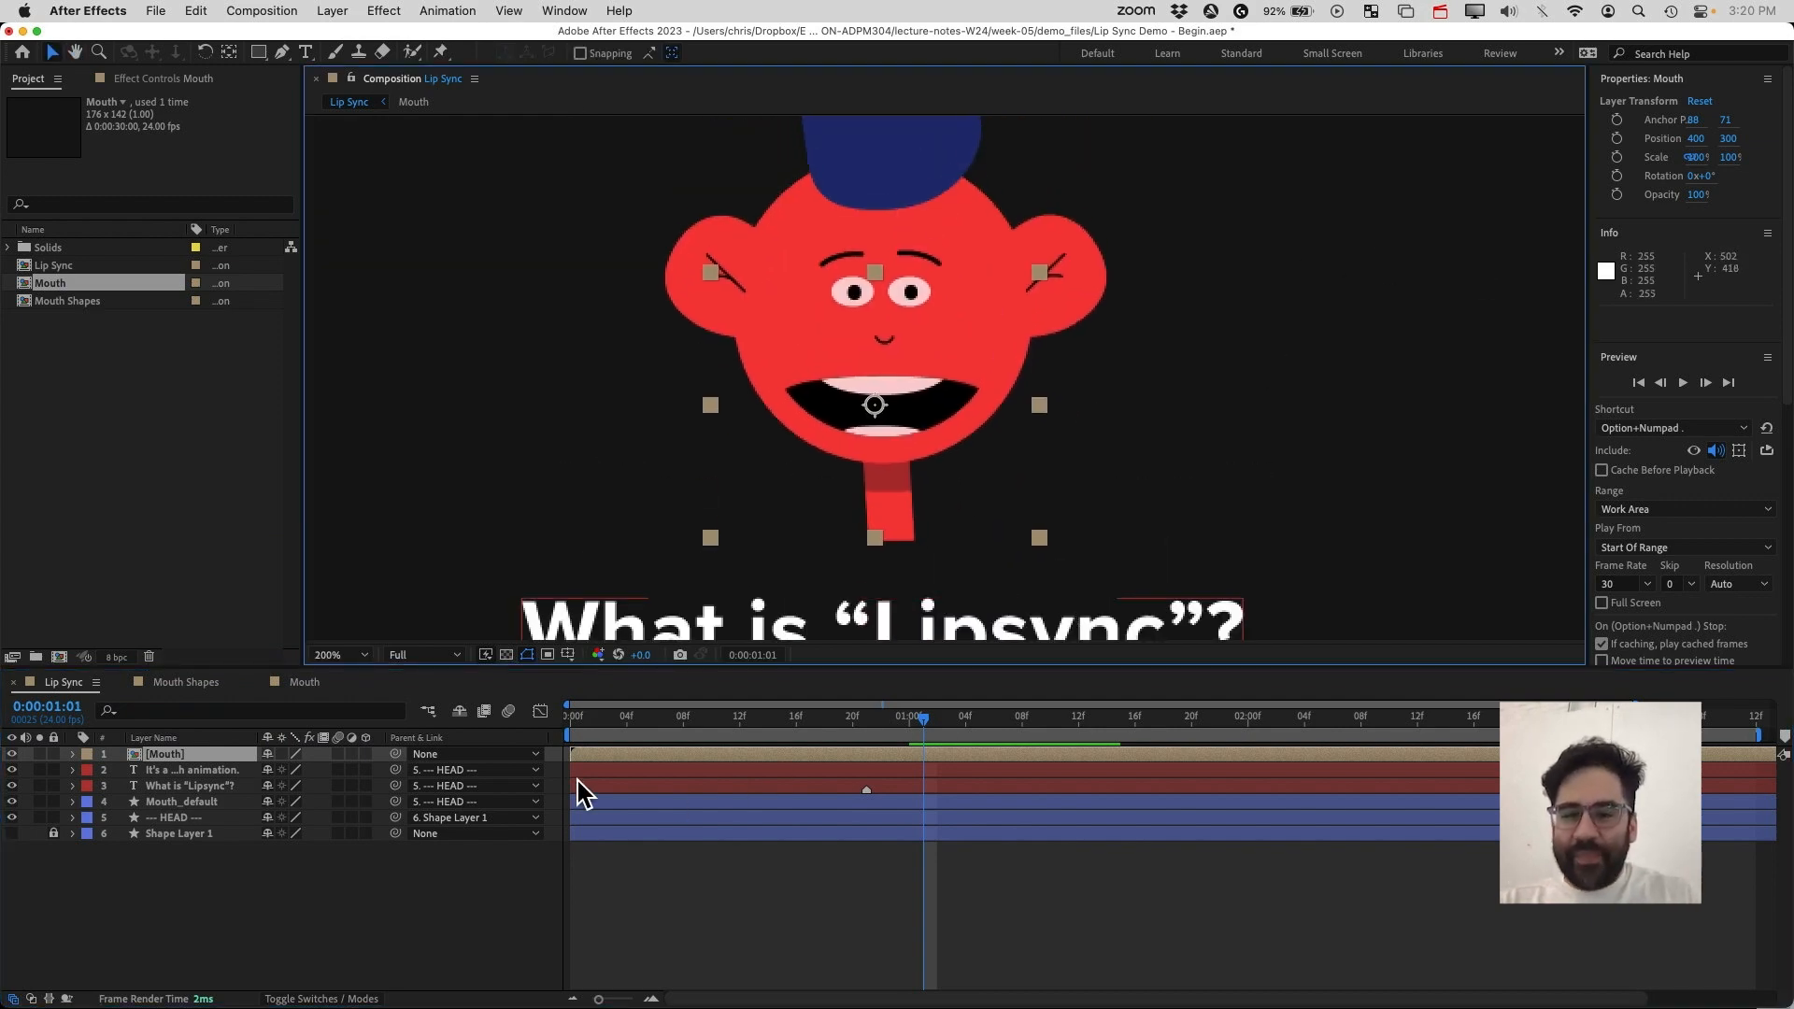
{"action": "left_click", "coordinate": [594, 753]}
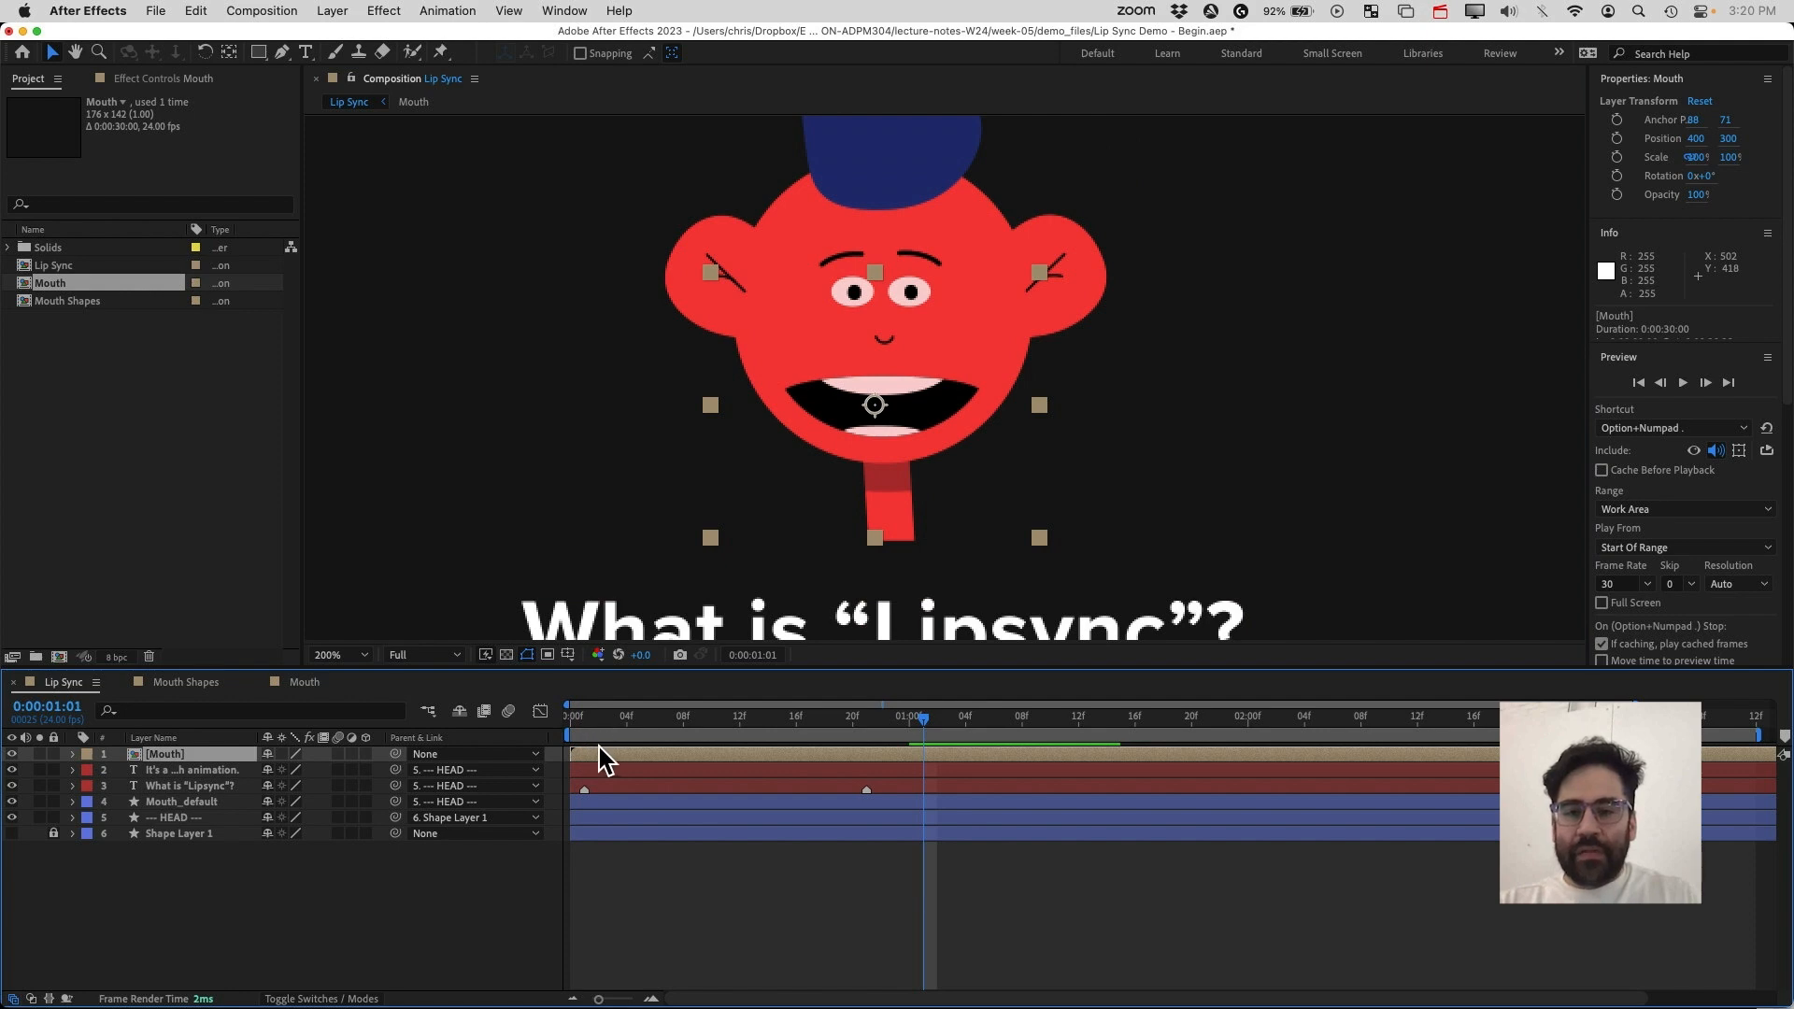
{"action": "left_click", "coordinate": [305, 684]}
{"action": "right_click", "coordinate": [305, 689]}
{"action": "left_click", "coordinate": [262, 610]}
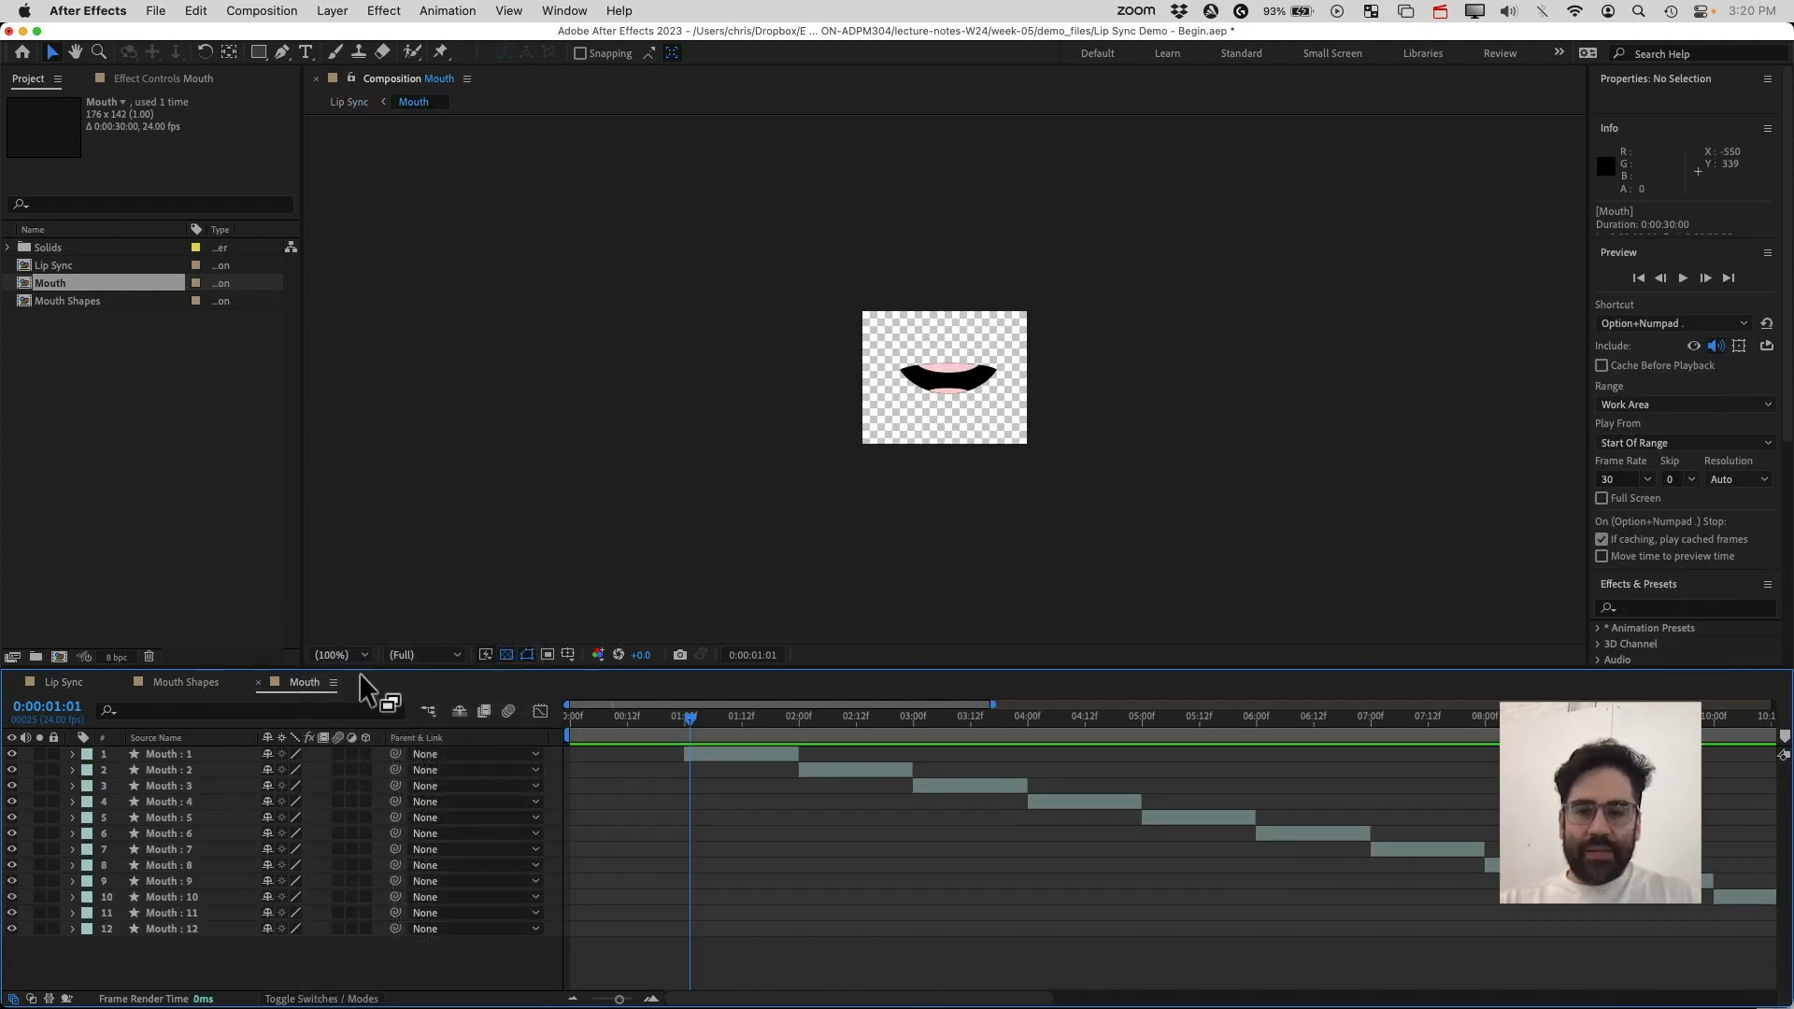
{"action": "left_click", "coordinate": [42, 684]}
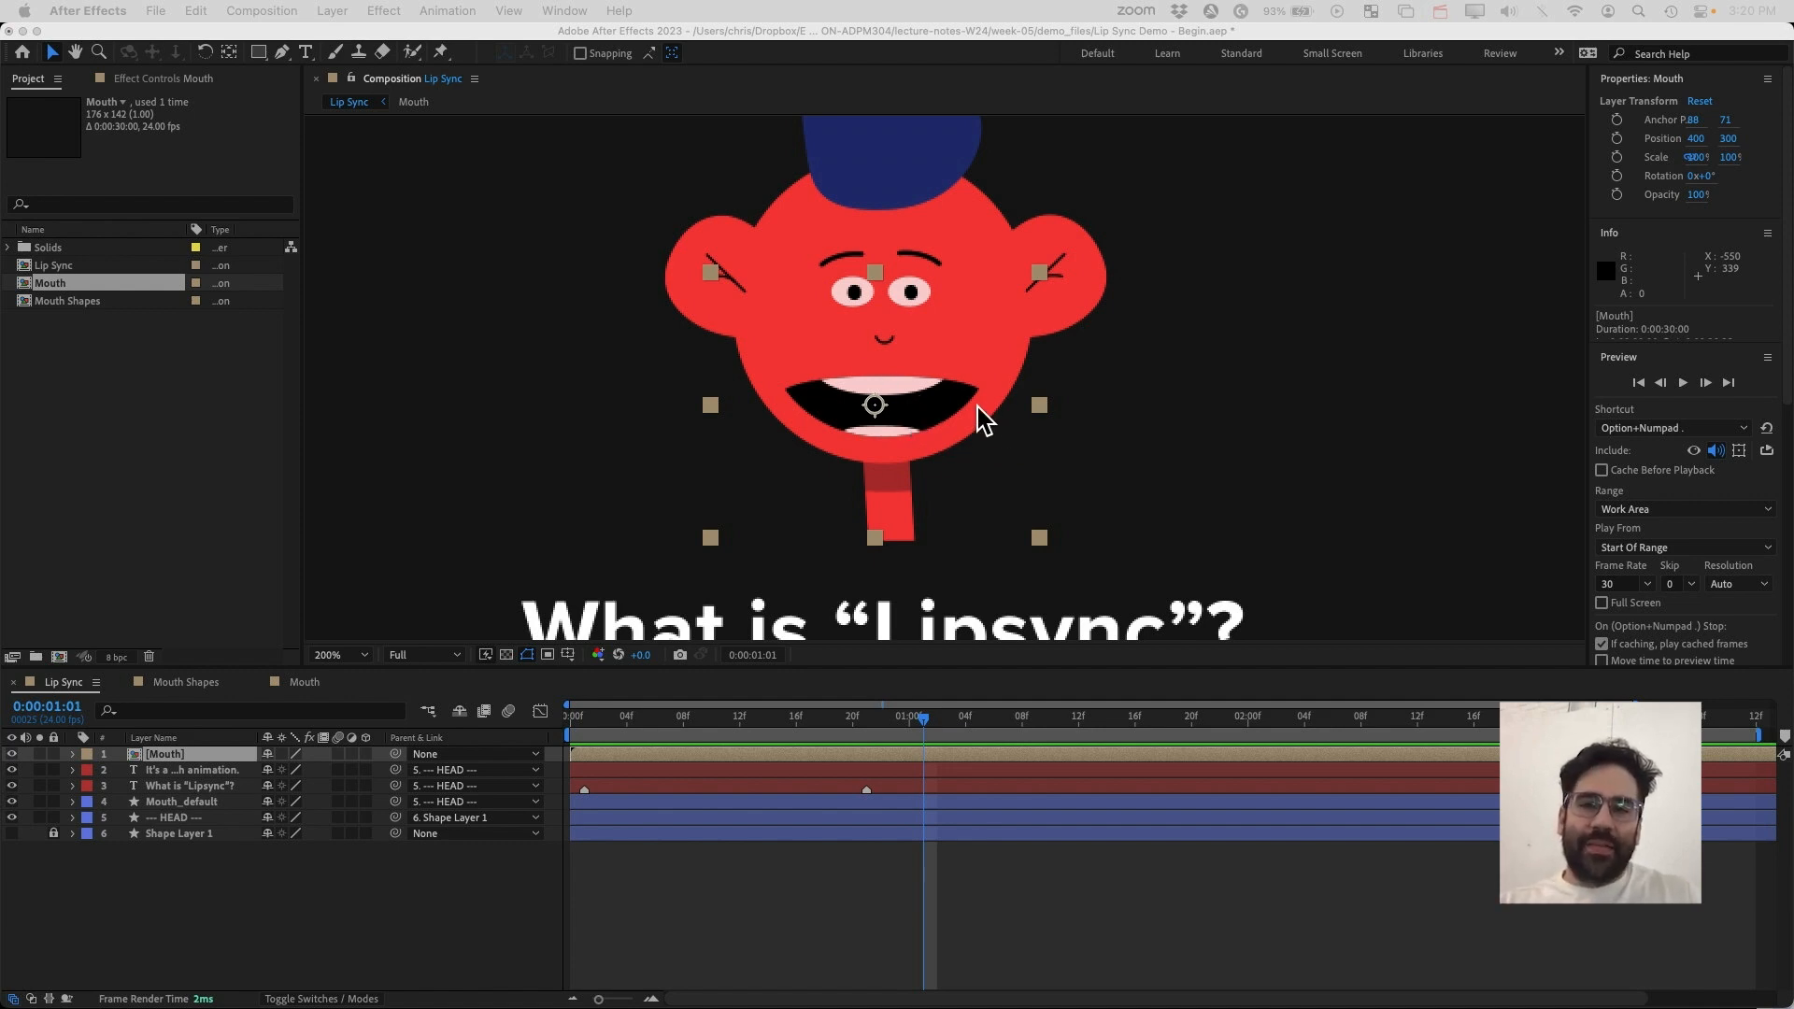
Move the Mouth layer slightly to position 402, 296 and expand its Transform properties
{"action": "mouse_move", "coordinate": [939, 421]}
{"action": "left_mouse_down"}
{"action": "mouse_move", "coordinate": [931, 391]}
{"action": "mouse_move", "coordinate": [943, 423]}
{"action": "left_mouse_up"}
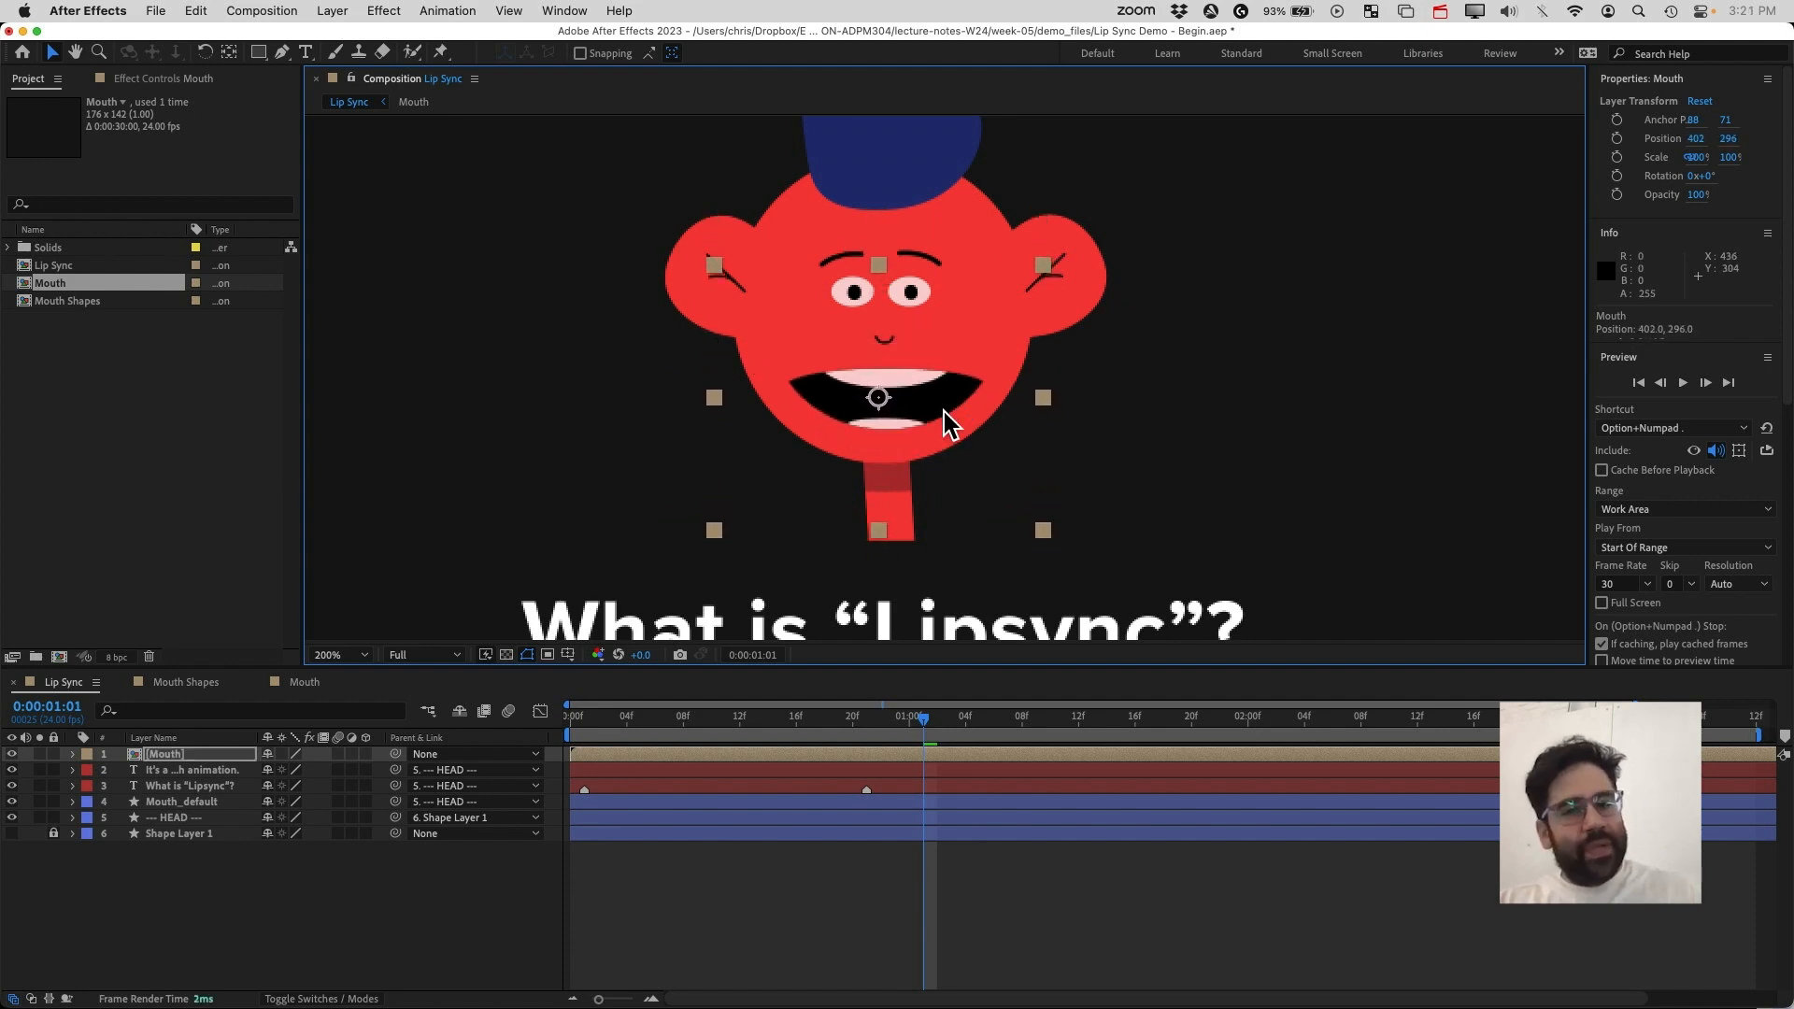
{"action": "left_click", "coordinate": [73, 754]}
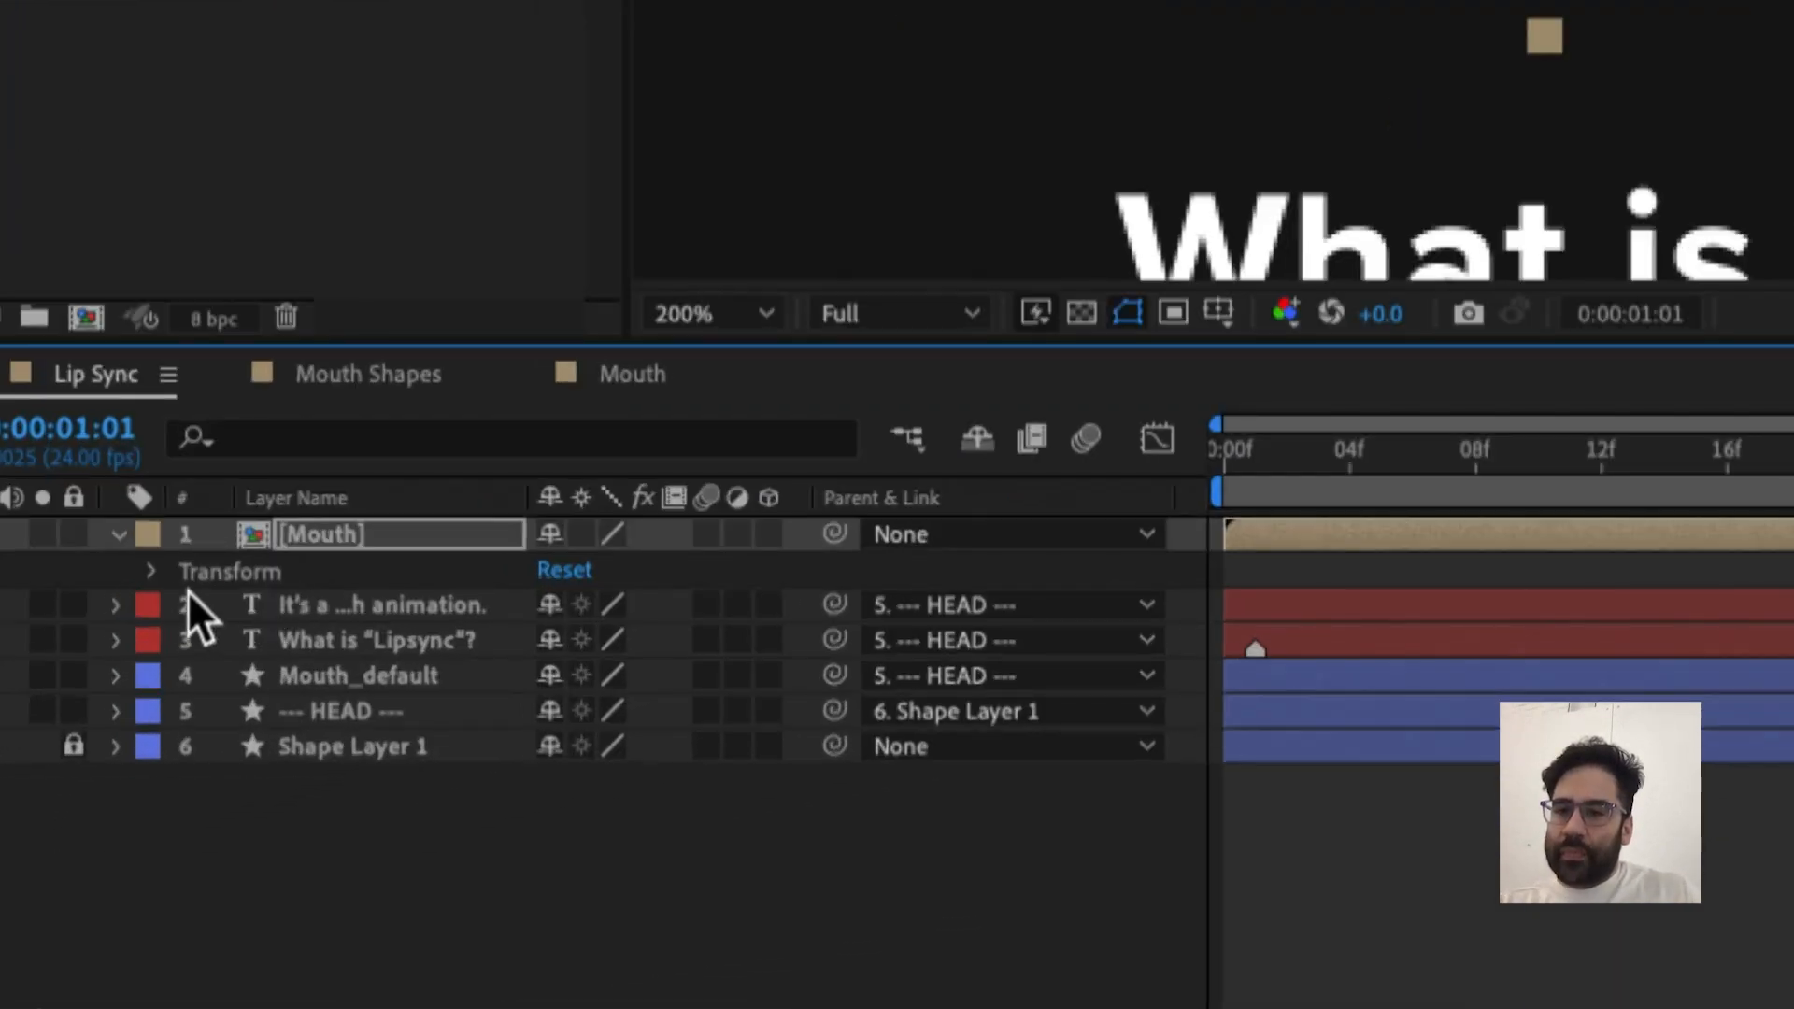
{"action": "left_click", "coordinate": [152, 572]}
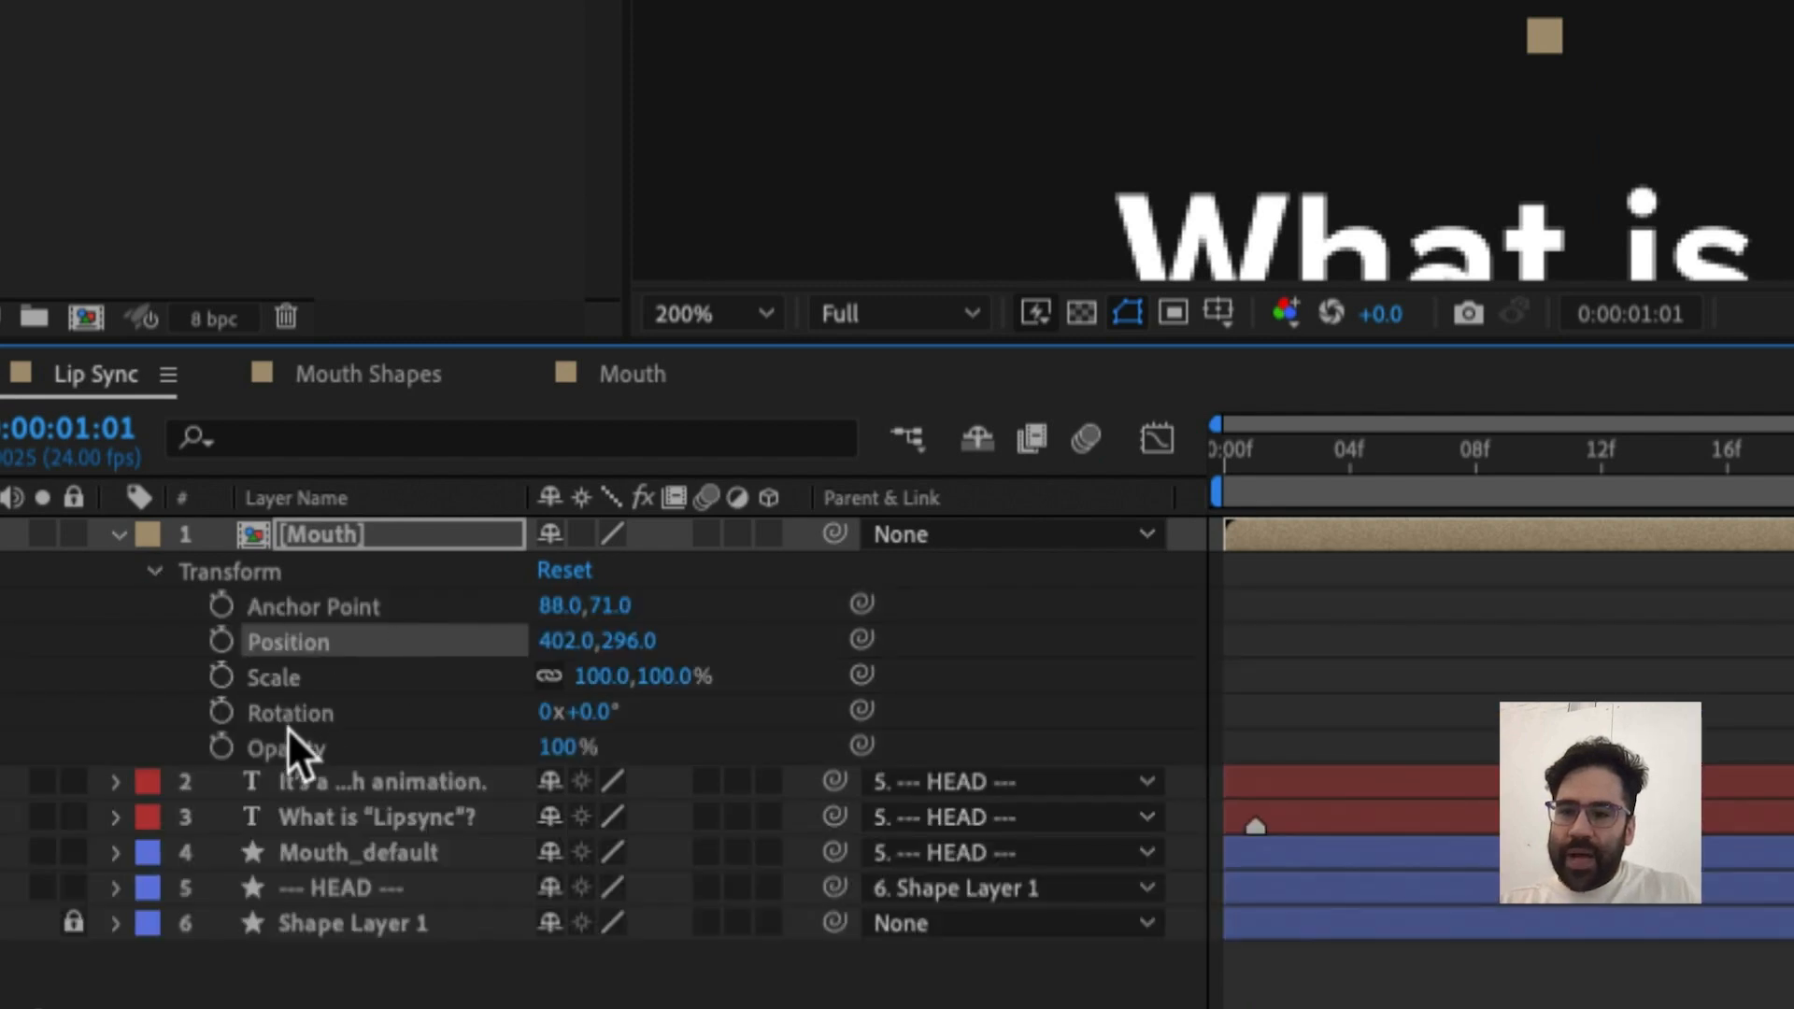
Set the Mouth layer's opacity to 60%
{"action": "left_click", "coordinate": [558, 747]}
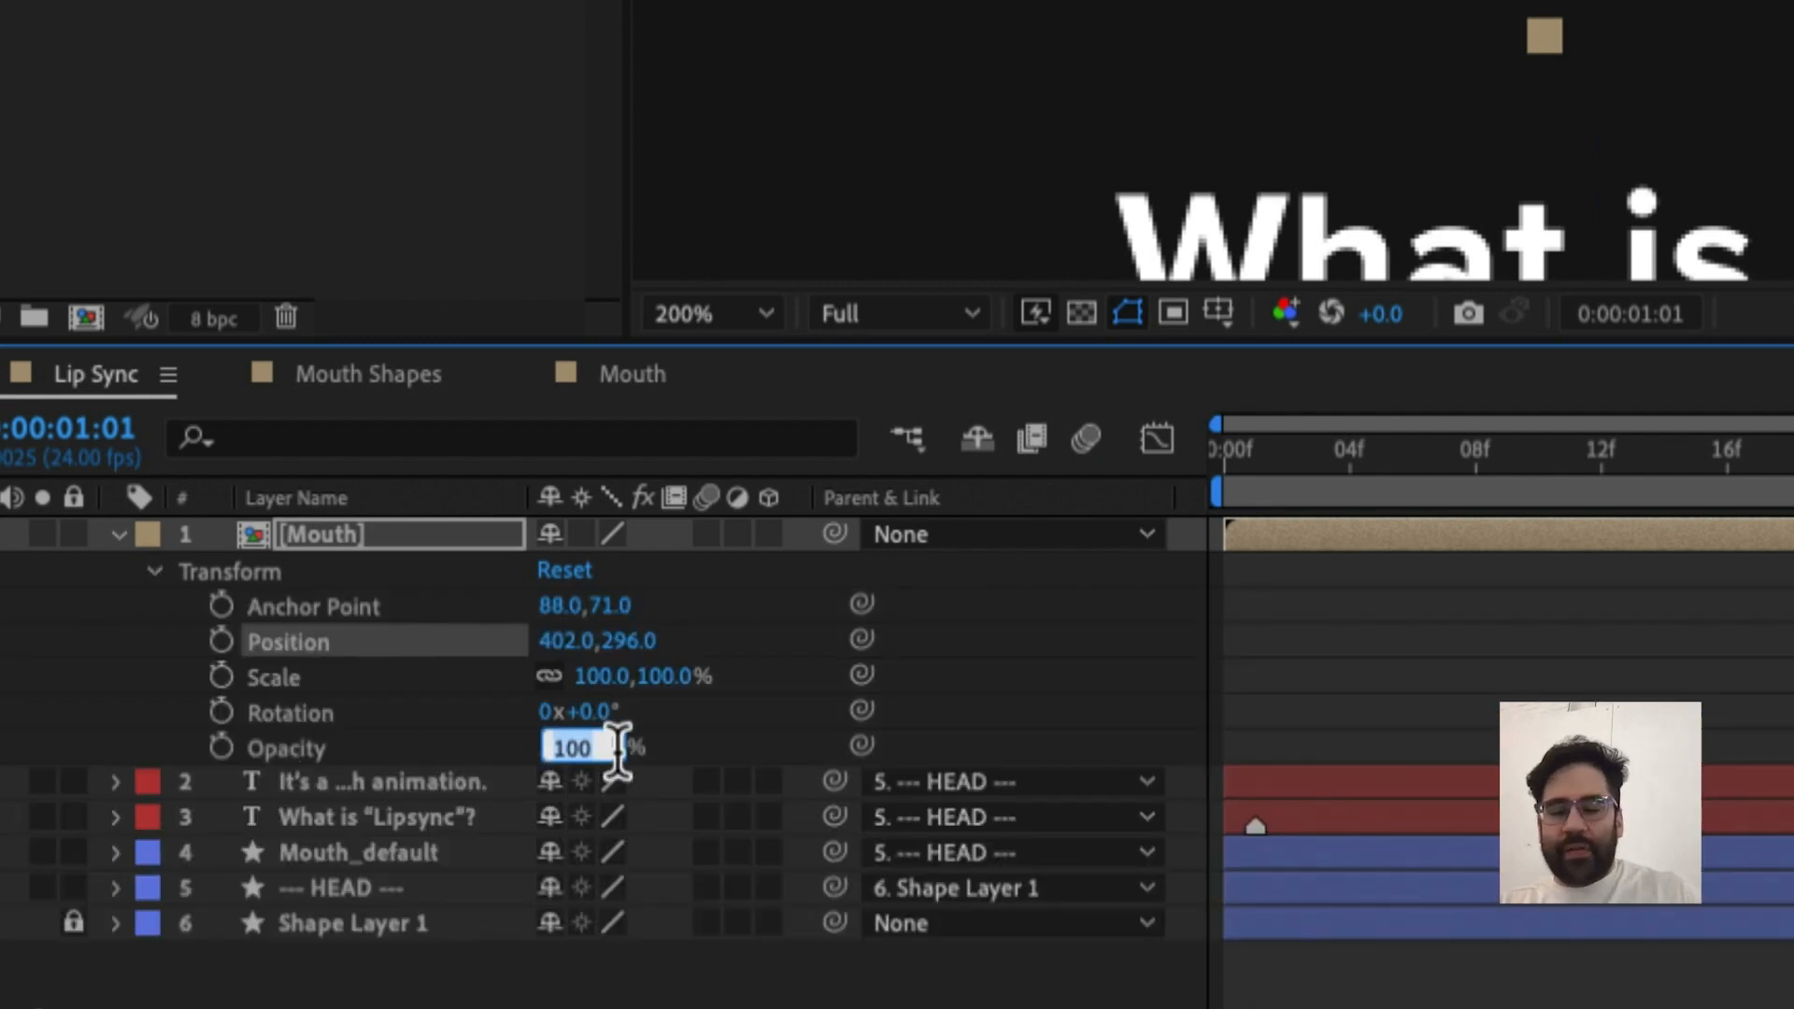
{"action": "type", "text": "60"}
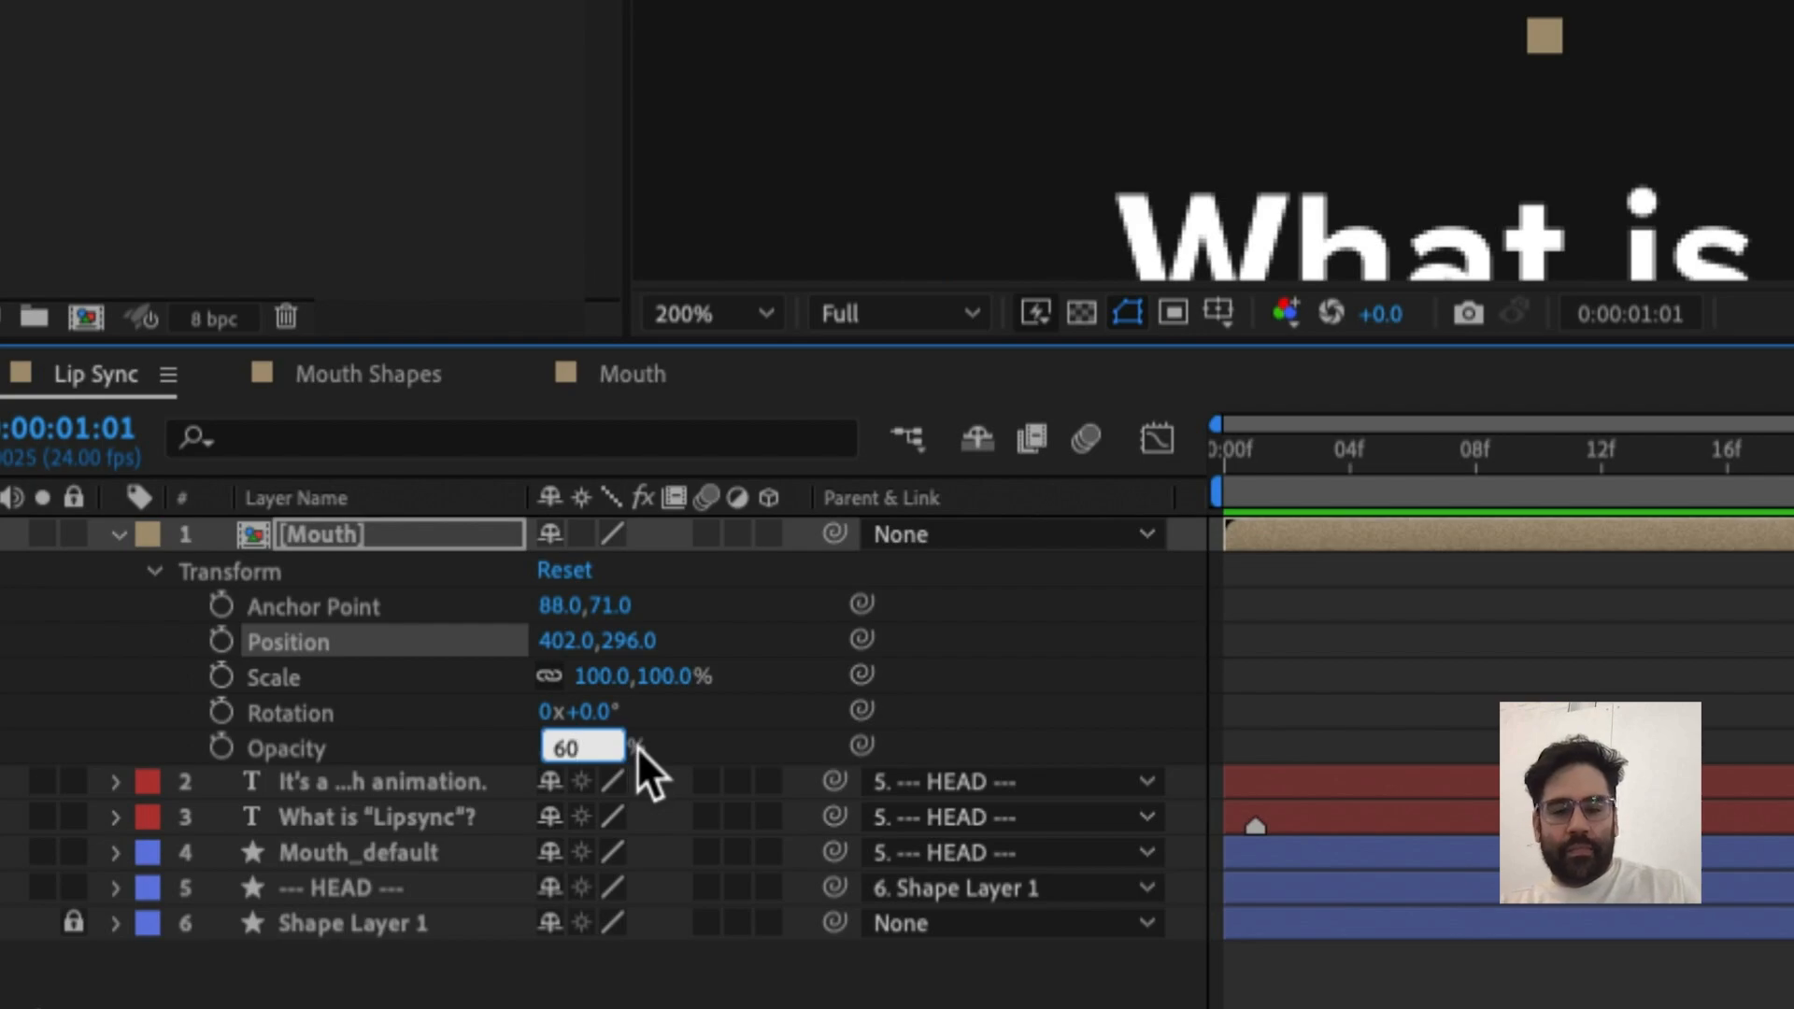
{"action": "key", "text": "Return"}
Move the mouth layer onto the character's face and scale it down to 50%
{"action": "right_click", "coordinate": [679, 635]}
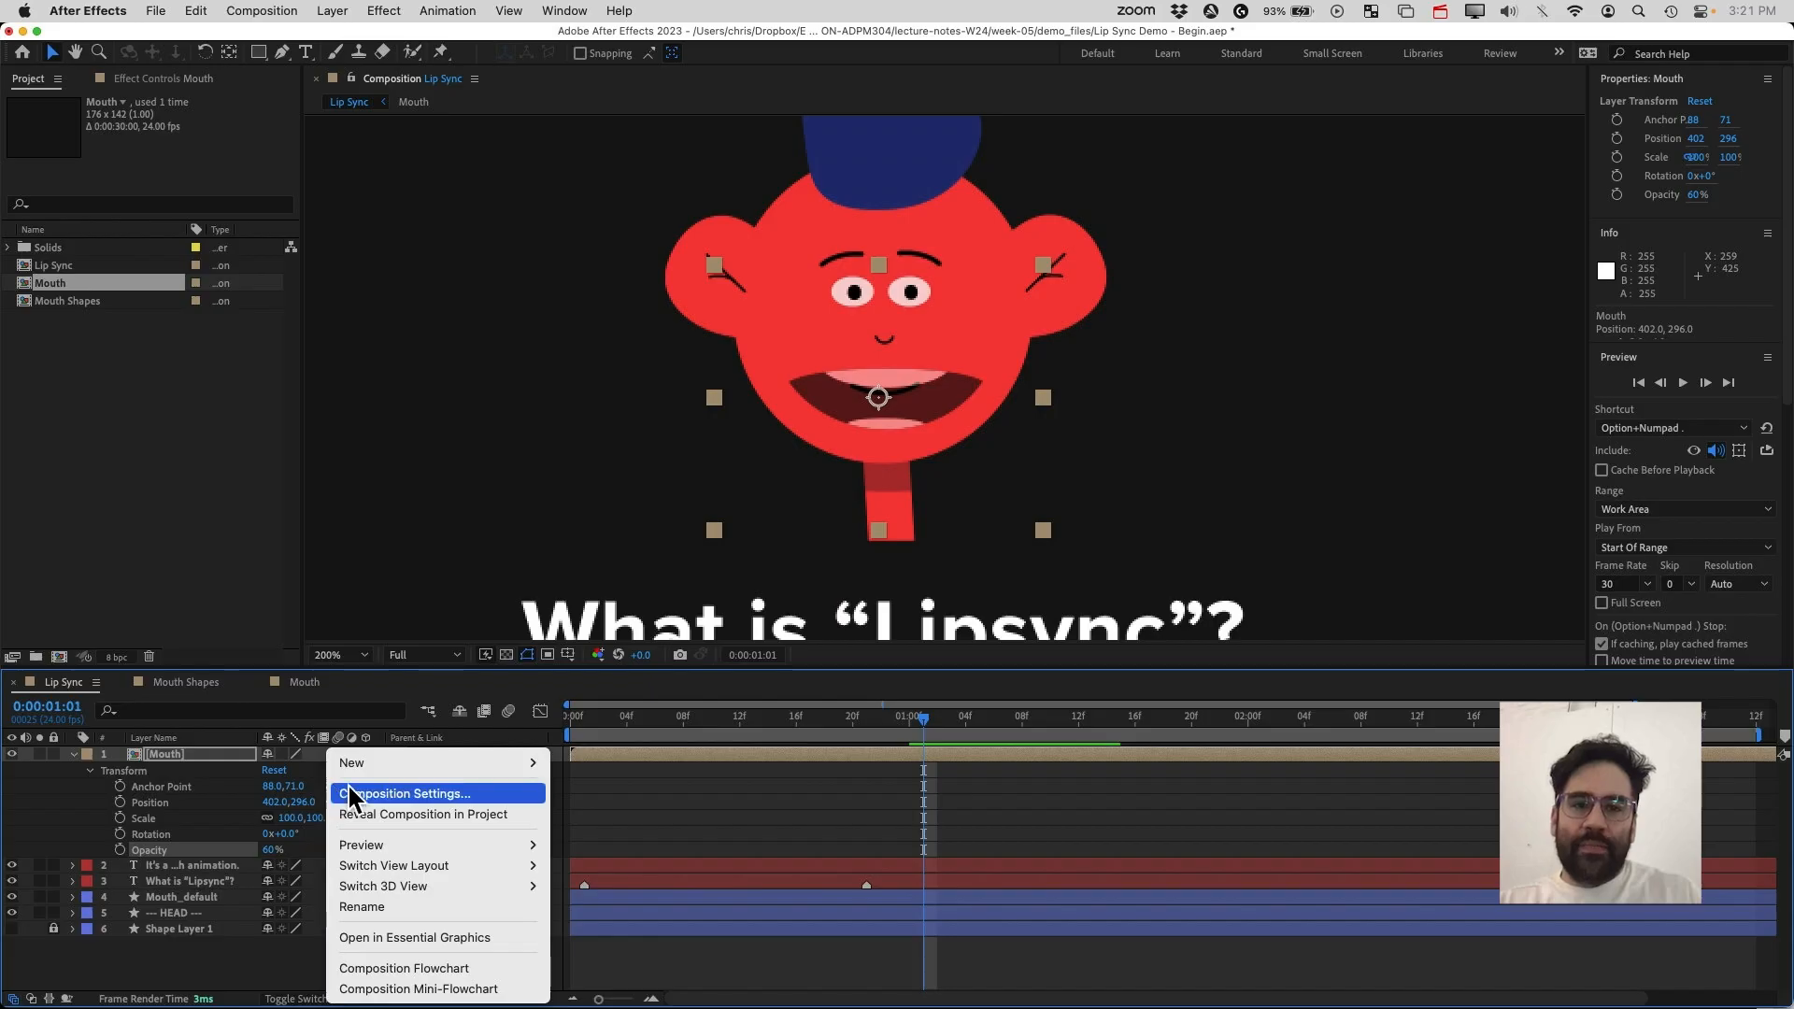
{"action": "left_click", "coordinate": [1131, 467]}
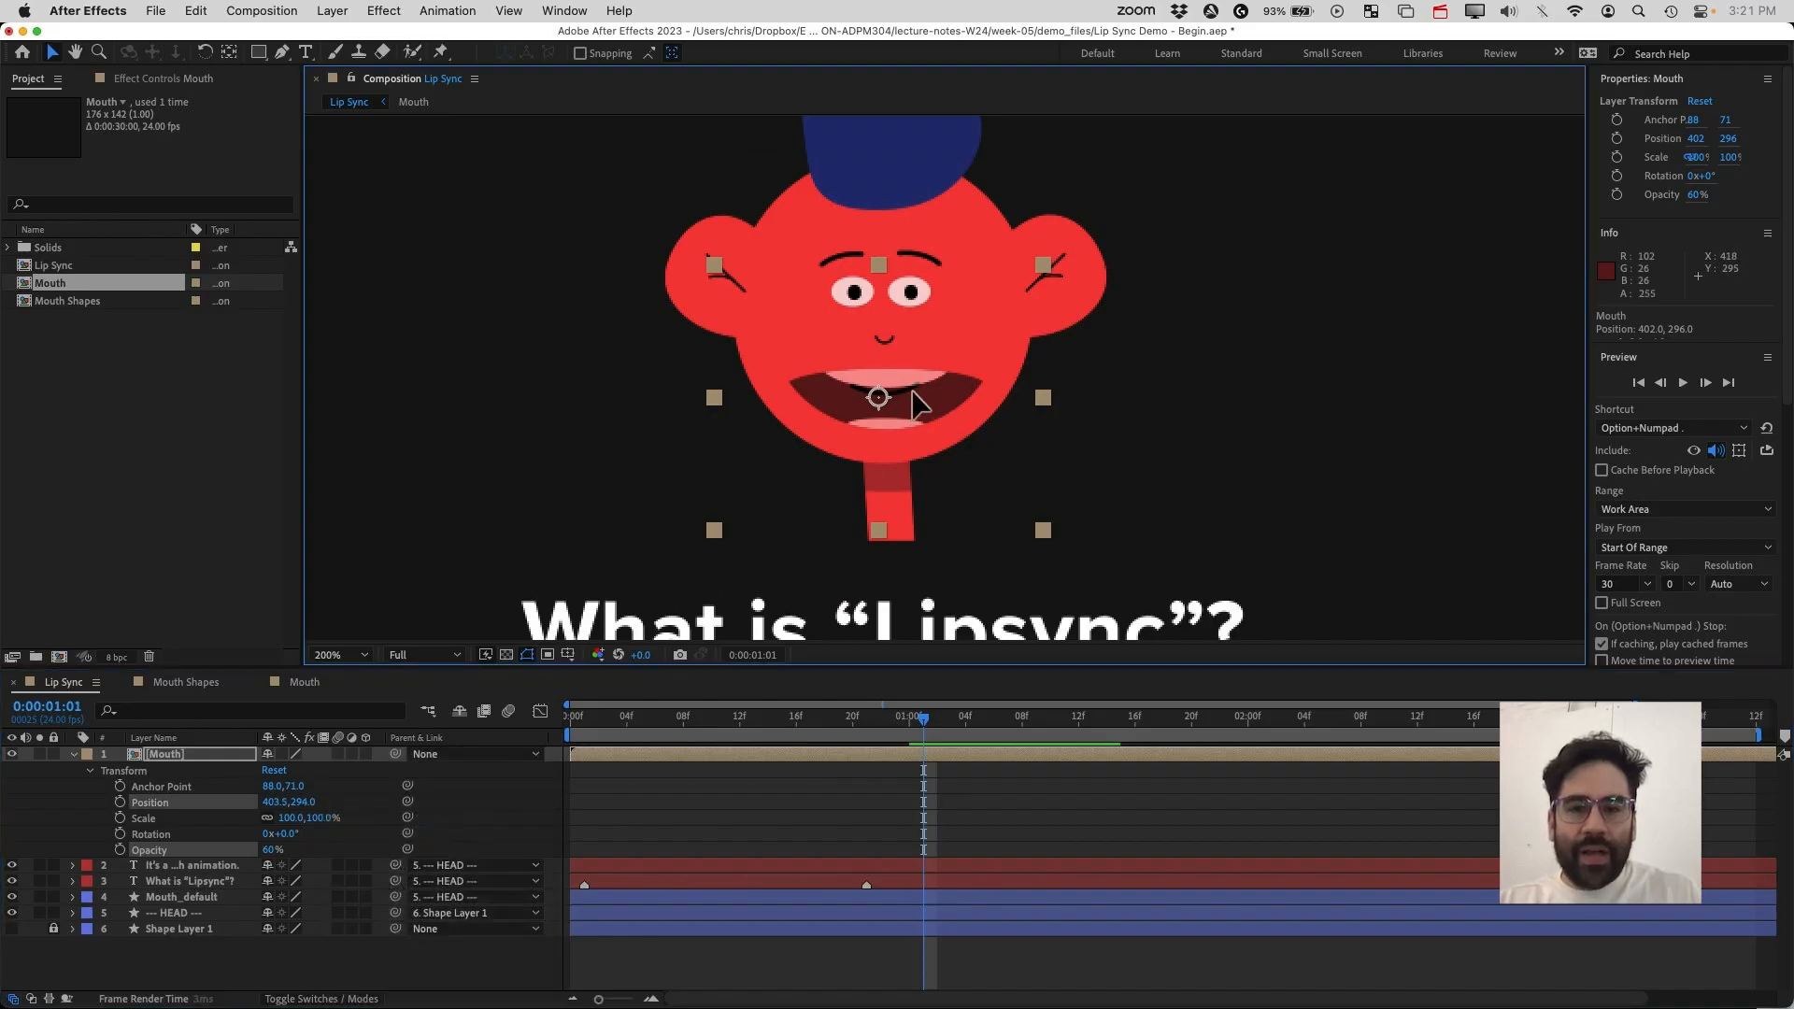
{"action": "left_click_drag", "start_coordinate": [915, 405], "coordinate": [1021, 371]}
{"action": "scroll", "coordinate": [911, 418], "scroll_direction": "up", "scroll_amount": 3}
{"action": "scroll", "coordinate": [1027, 383], "scroll_direction": "down", "scroll_amount": 3}
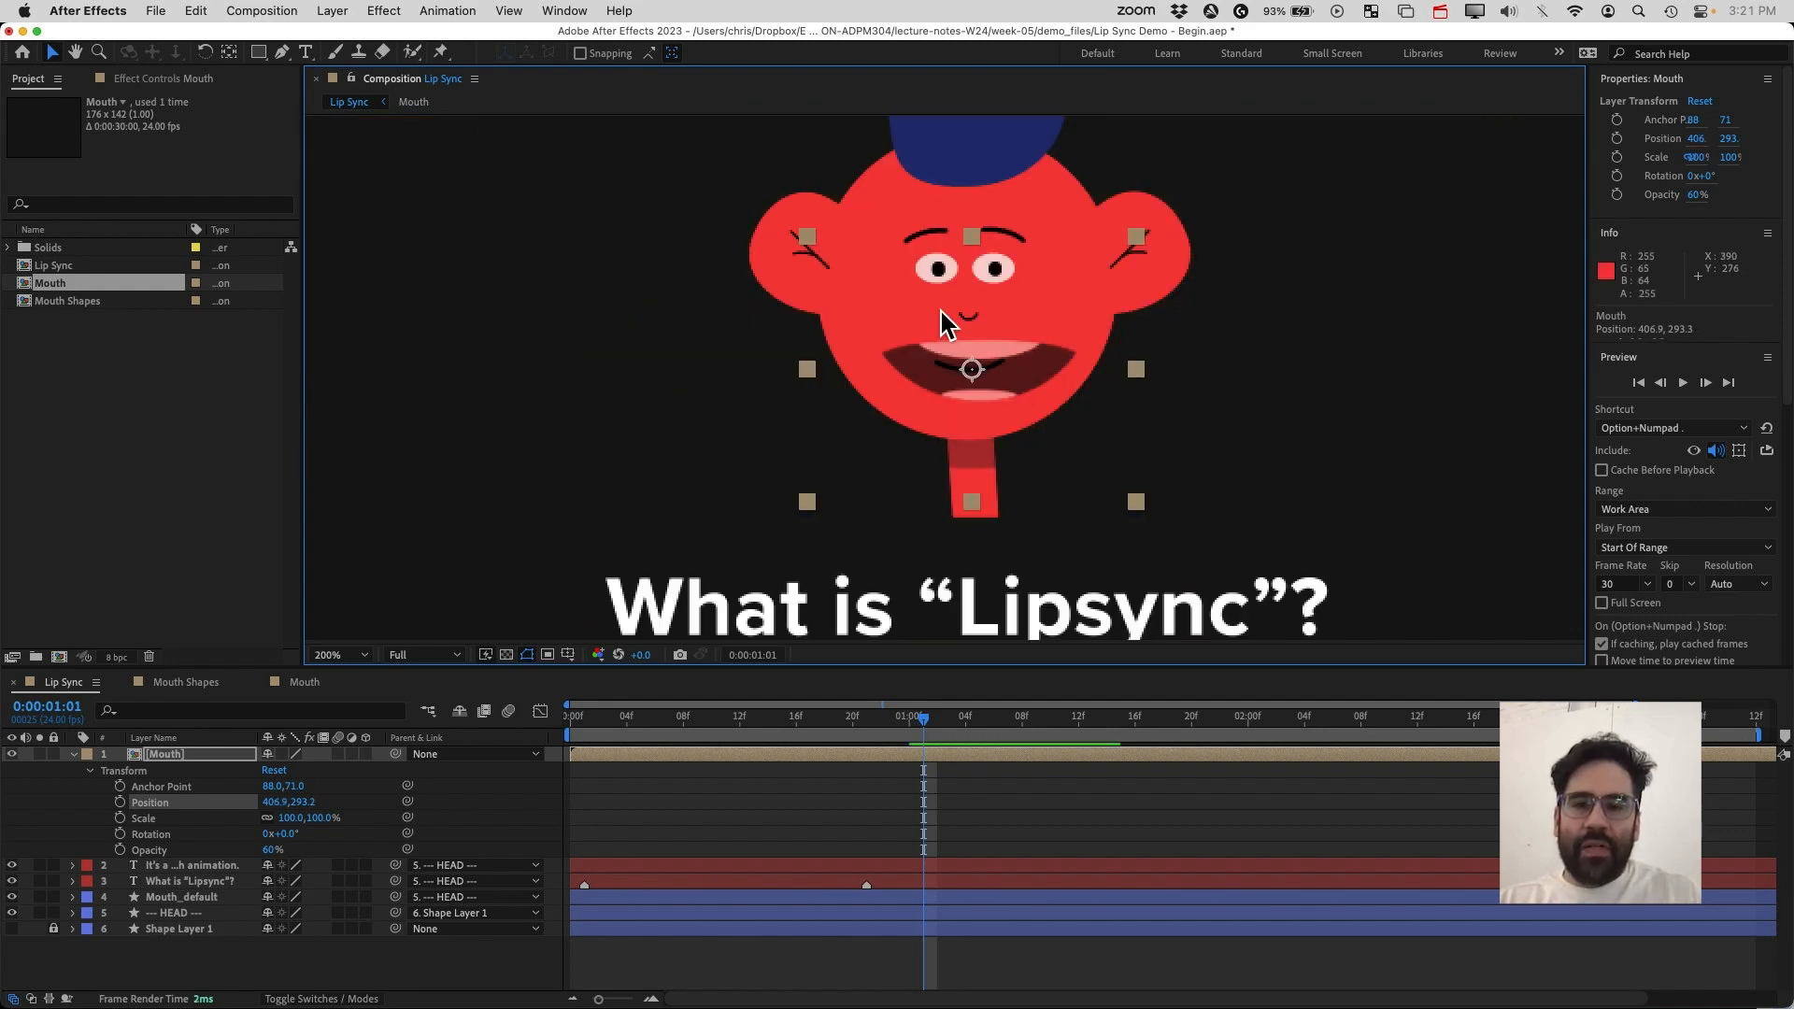
{"action": "left_click_drag", "start_coordinate": [808, 241], "coordinate": [904, 308]}
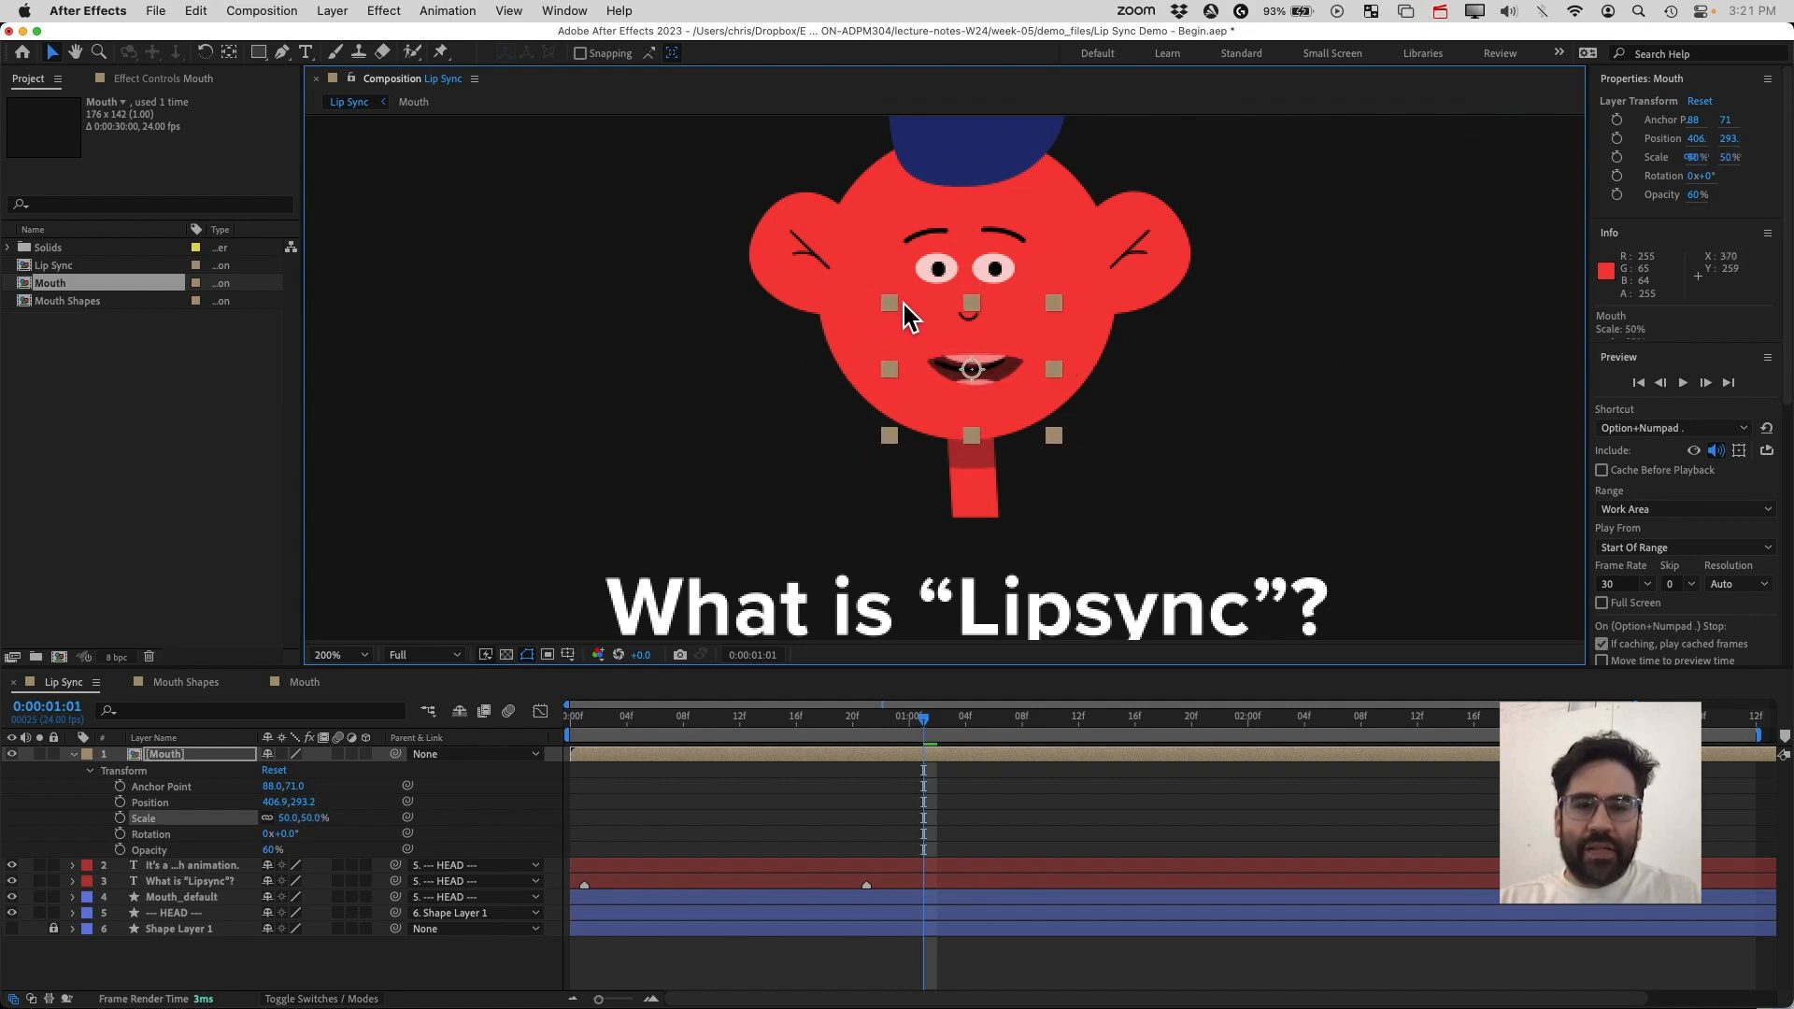
Nudge the mouth layer slightly left and up to position about 403.6, 291.5
{"action": "scroll", "coordinate": [1034, 426], "scroll_direction": "up", "scroll_amount": 2}
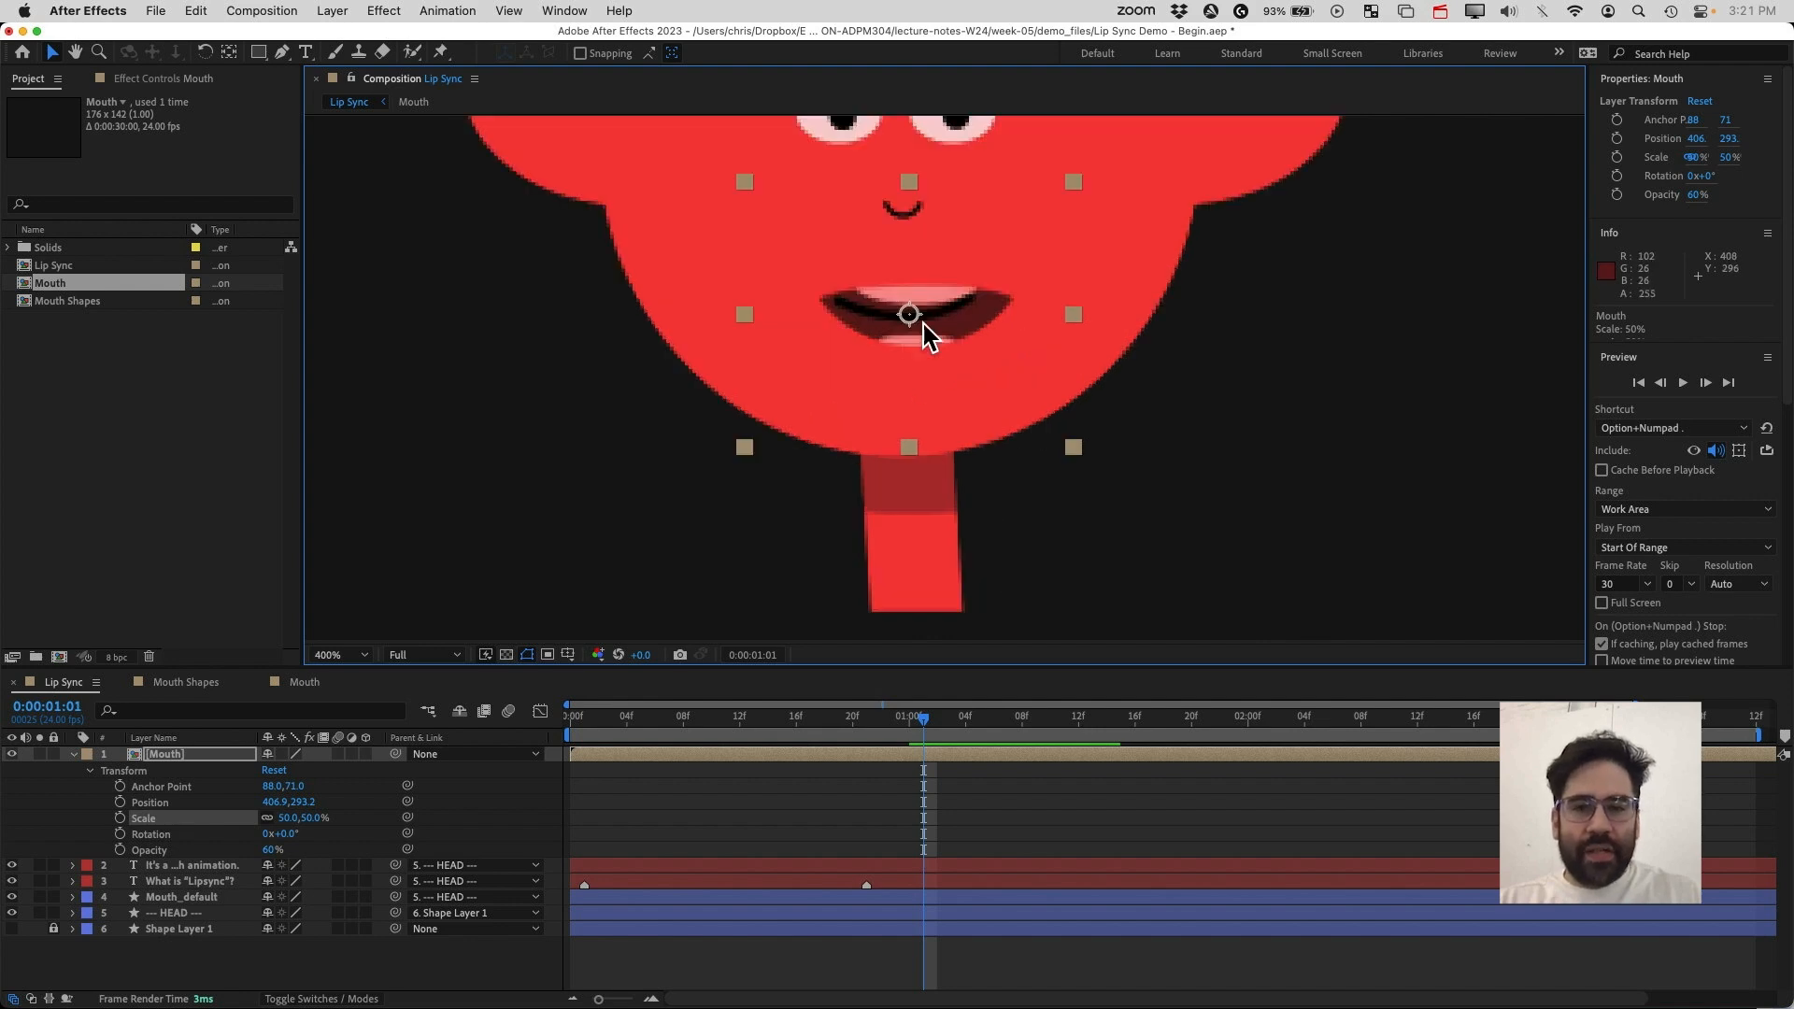
{"action": "key", "text": "Left"}
{"action": "key", "text": "Left"}
{"action": "key", "text": "Left"}
{"action": "key", "text": "Left"}
{"action": "key", "text": "Left"}
{"action": "key", "text": "Left"}
{"action": "key", "text": "Left"}
{"action": "key", "text": "Left"}
{"action": "key", "text": "Left"}
{"action": "key", "text": "Left"}
{"action": "key", "text": "Left"}
{"action": "key", "text": "Left"}
{"action": "key", "text": "Left"}
{"action": "key", "text": "Left"}
{"action": "key", "text": "Up"}
{"action": "key", "text": "Up"}
{"action": "key", "text": "Up"}
{"action": "key", "text": "Up"}
{"action": "key", "text": "Up"}
{"action": "key", "text": "Up"}
{"action": "key", "text": "Up"}
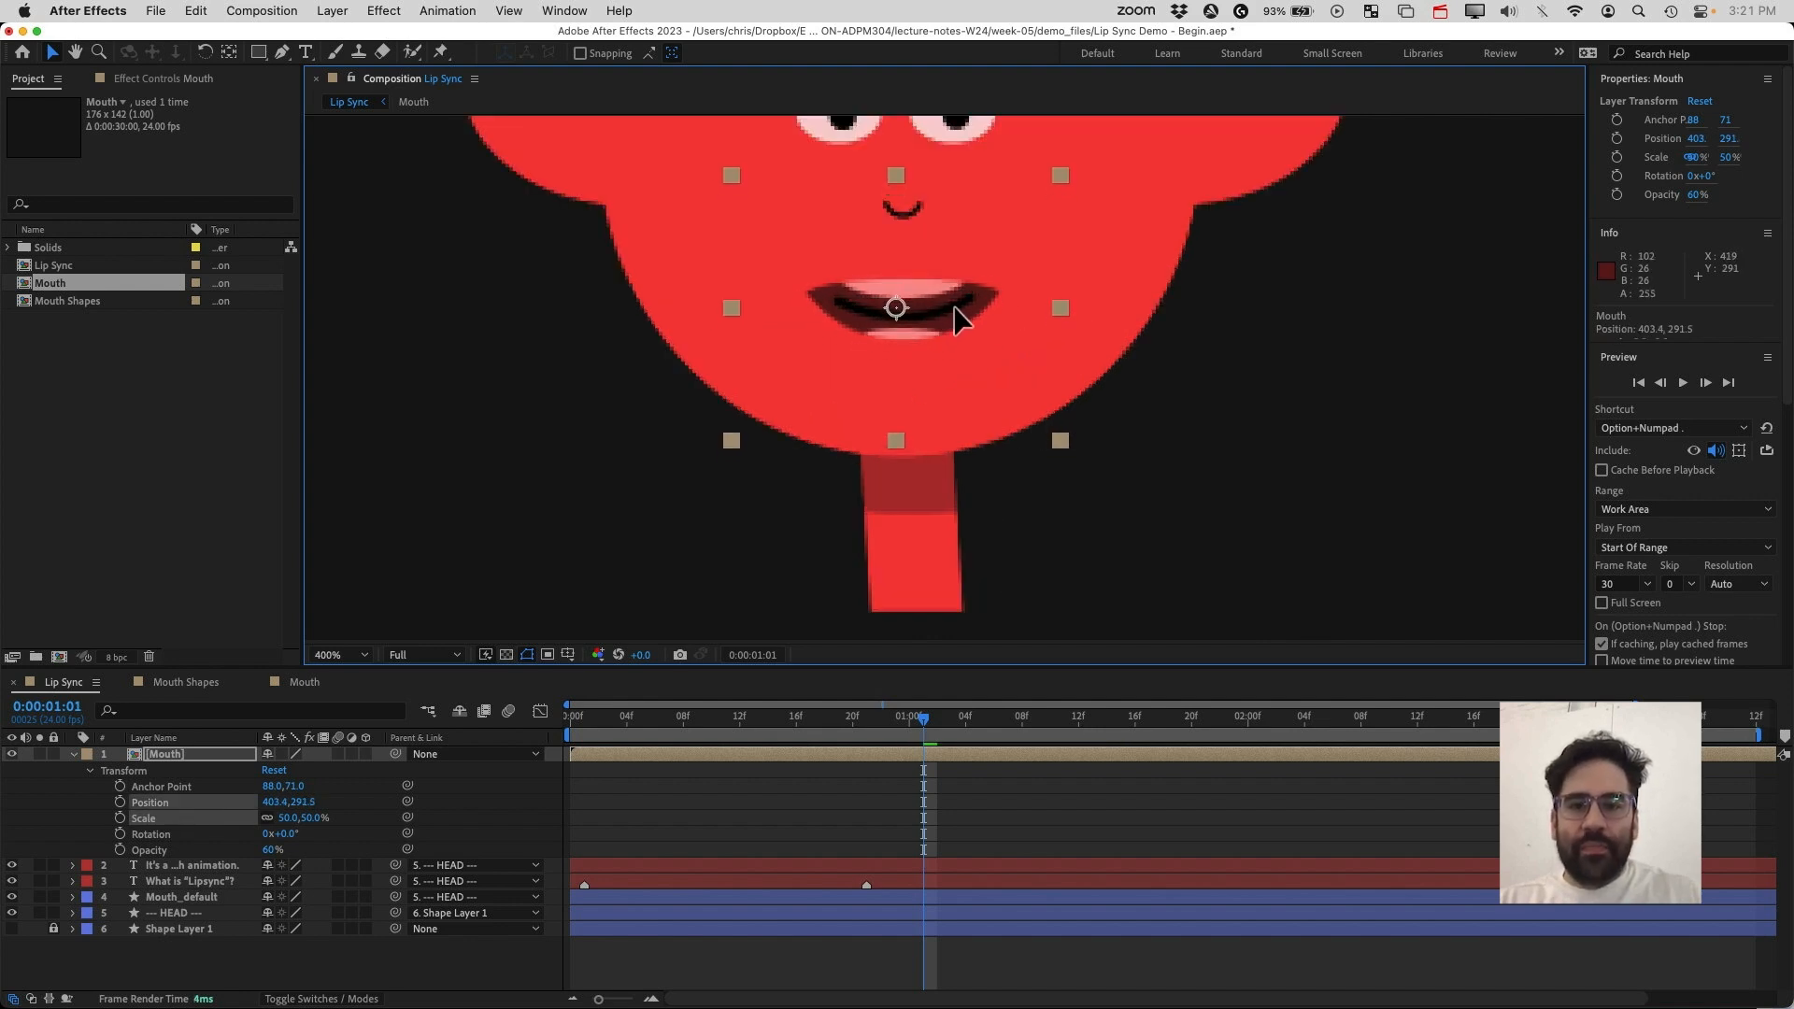
{"action": "key", "text": "Right"}
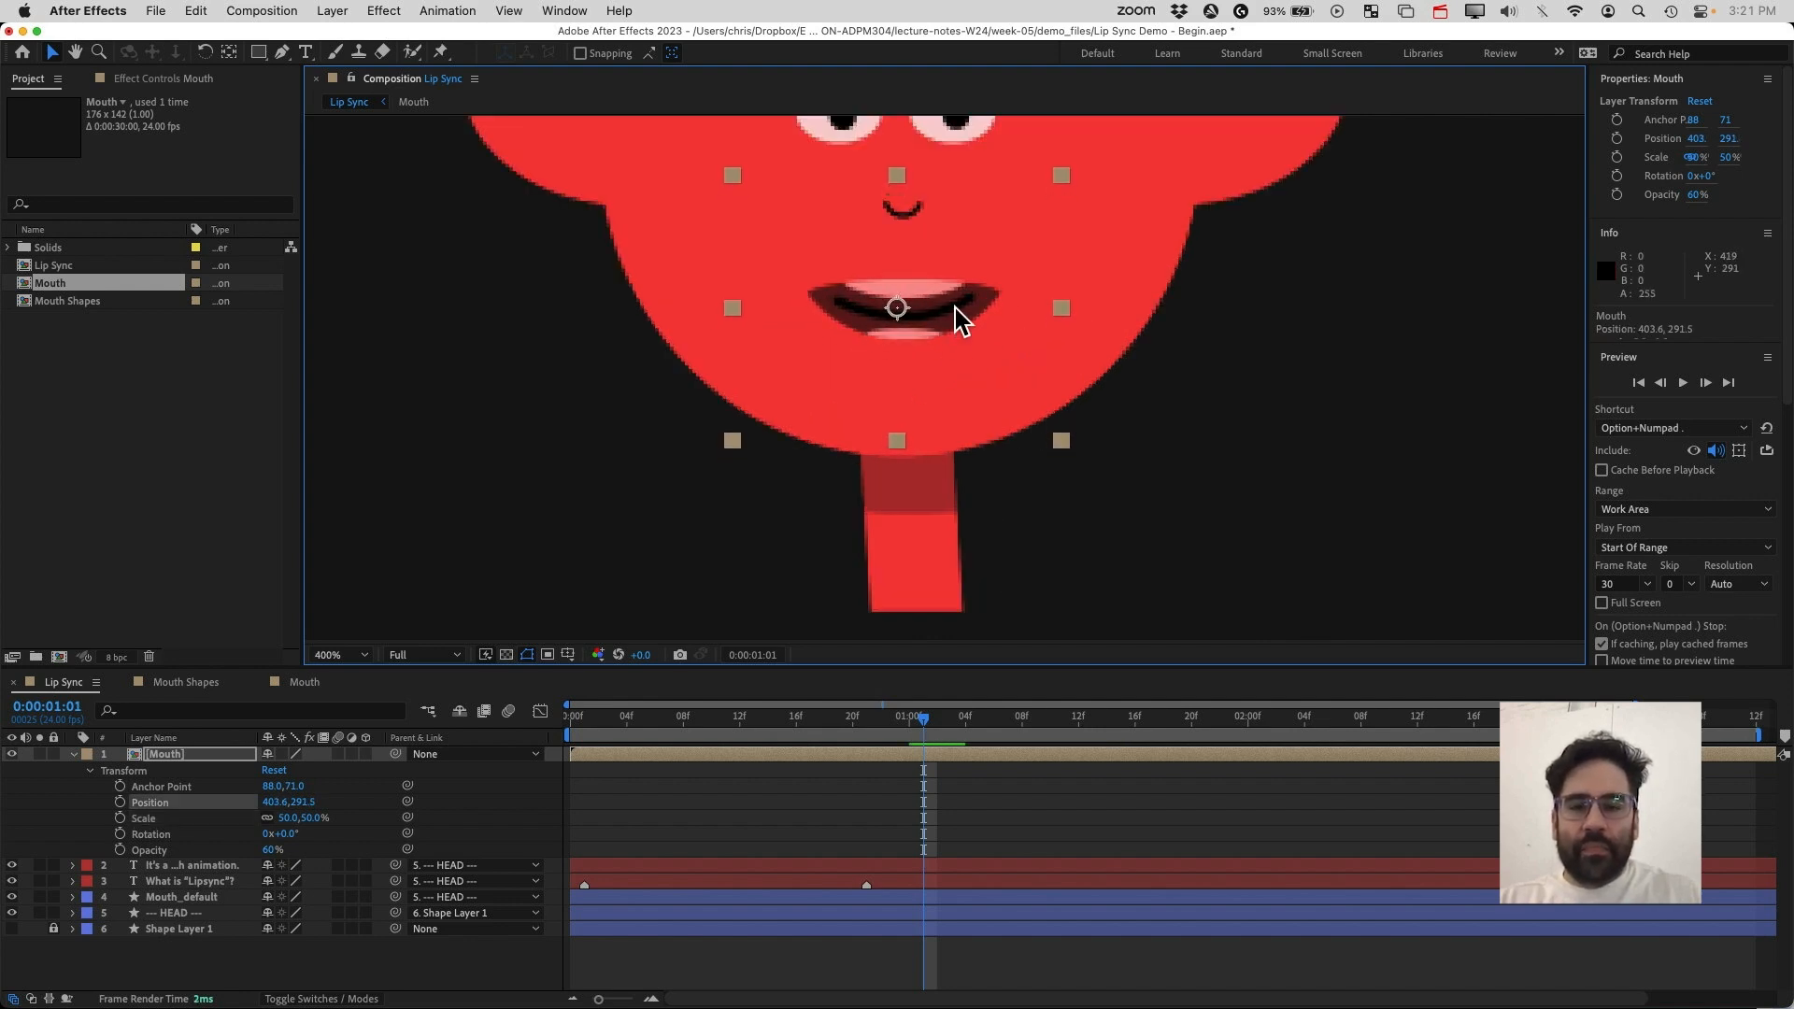
Restore the Mouth layer's opacity to 100%
{"action": "left_click_drag", "start_coordinate": [925, 719], "coordinate": [977, 753]}
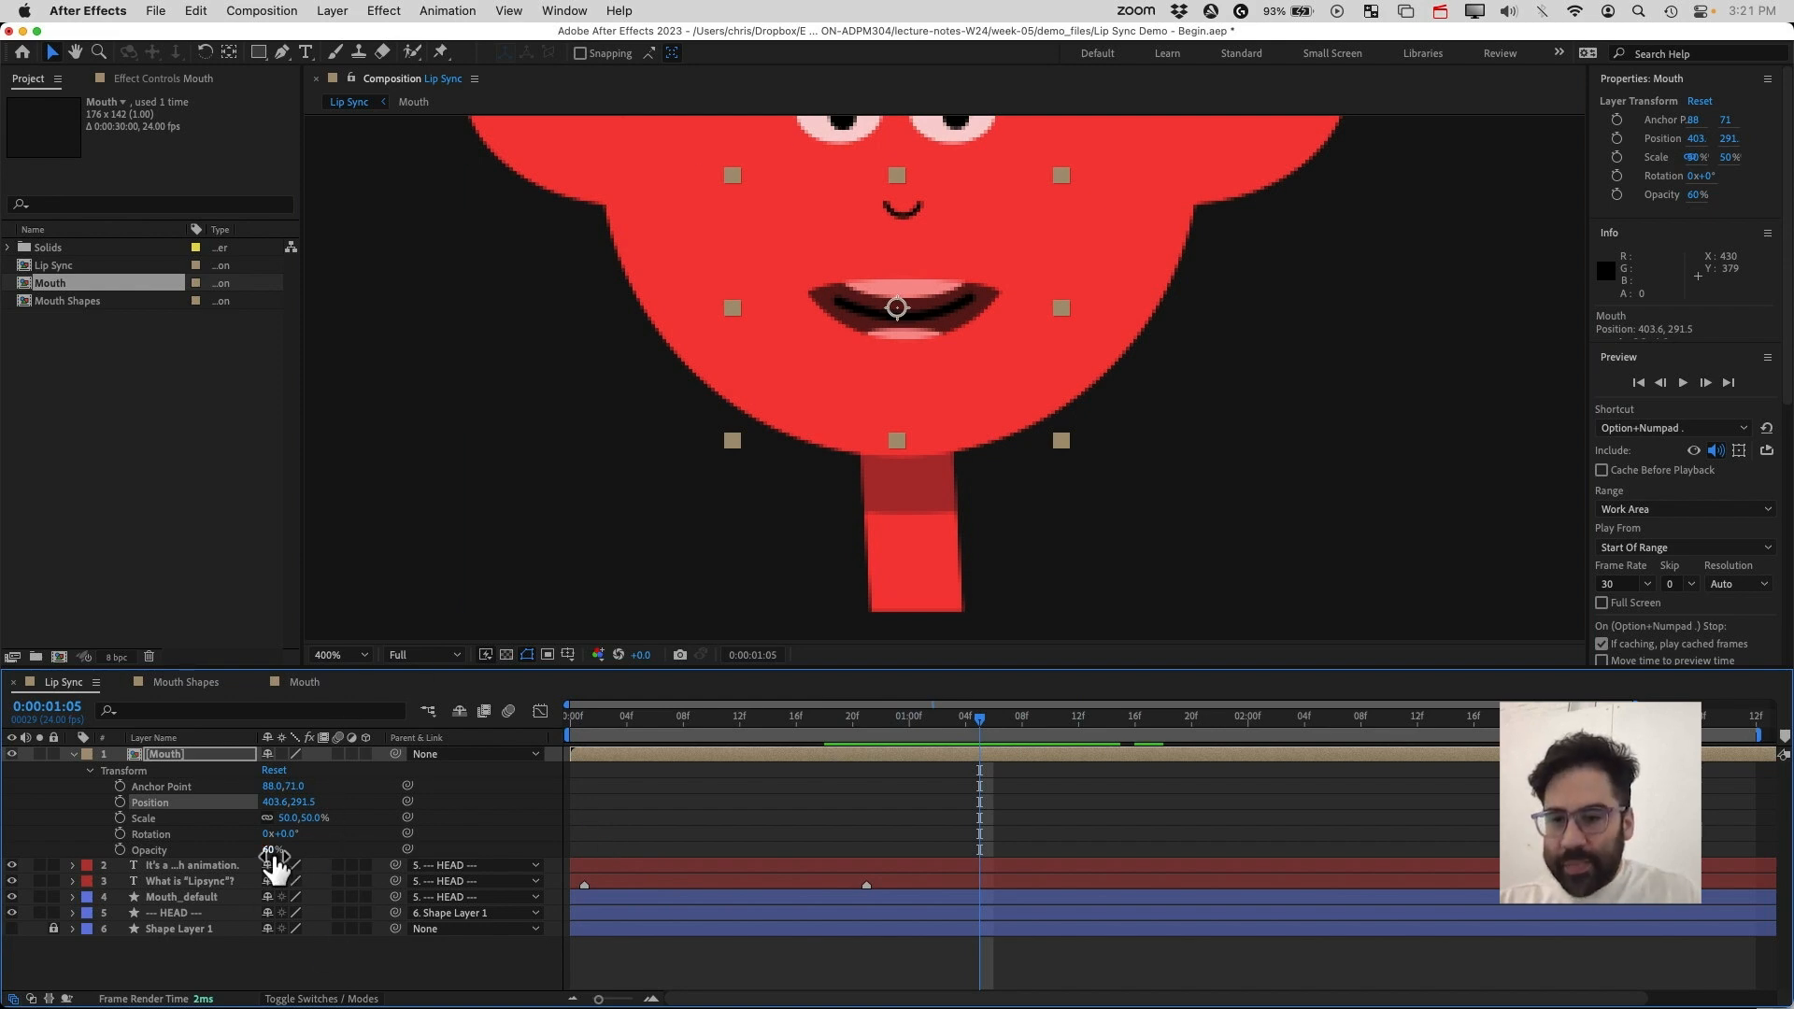
{"action": "left_click", "coordinate": [271, 851]}
{"action": "type", "text": "1"}
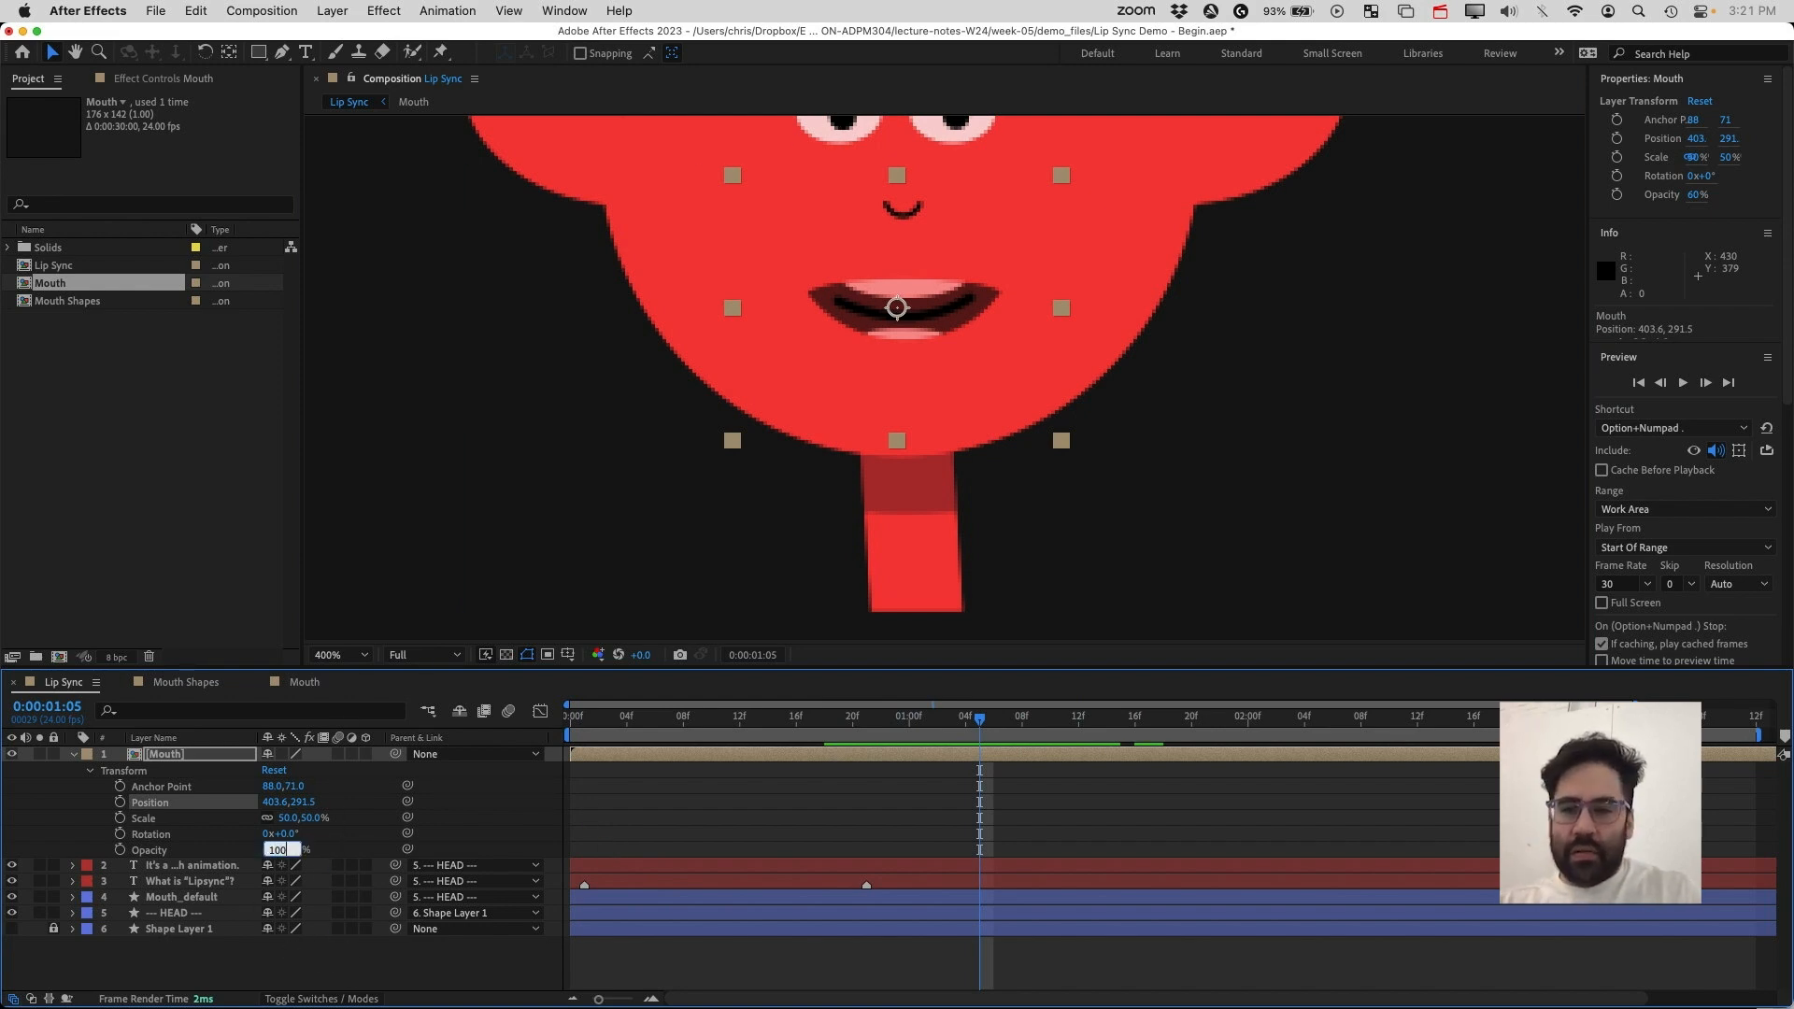
{"action": "type", "text": "00"}
{"action": "key", "text": "Return"}
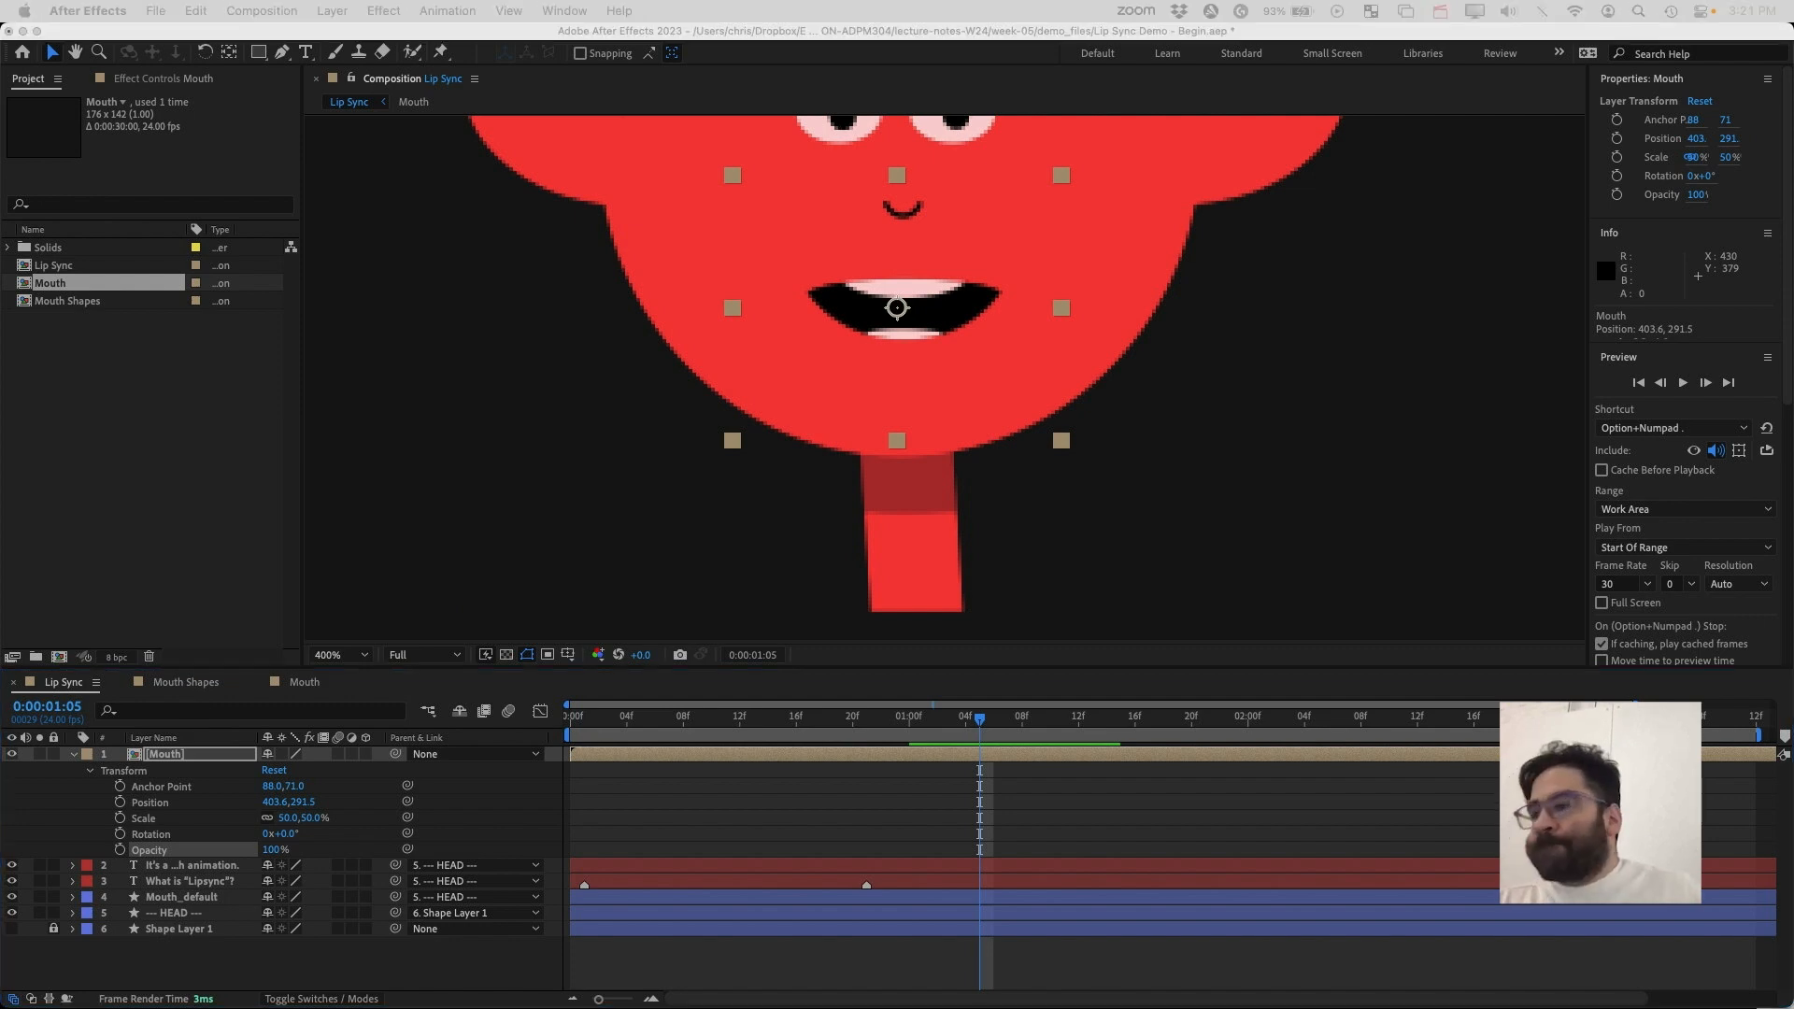
Collapse the Transform properties and enable Time Remapping on the Mouth layer
{"action": "left_click", "coordinate": [1042, 749]}
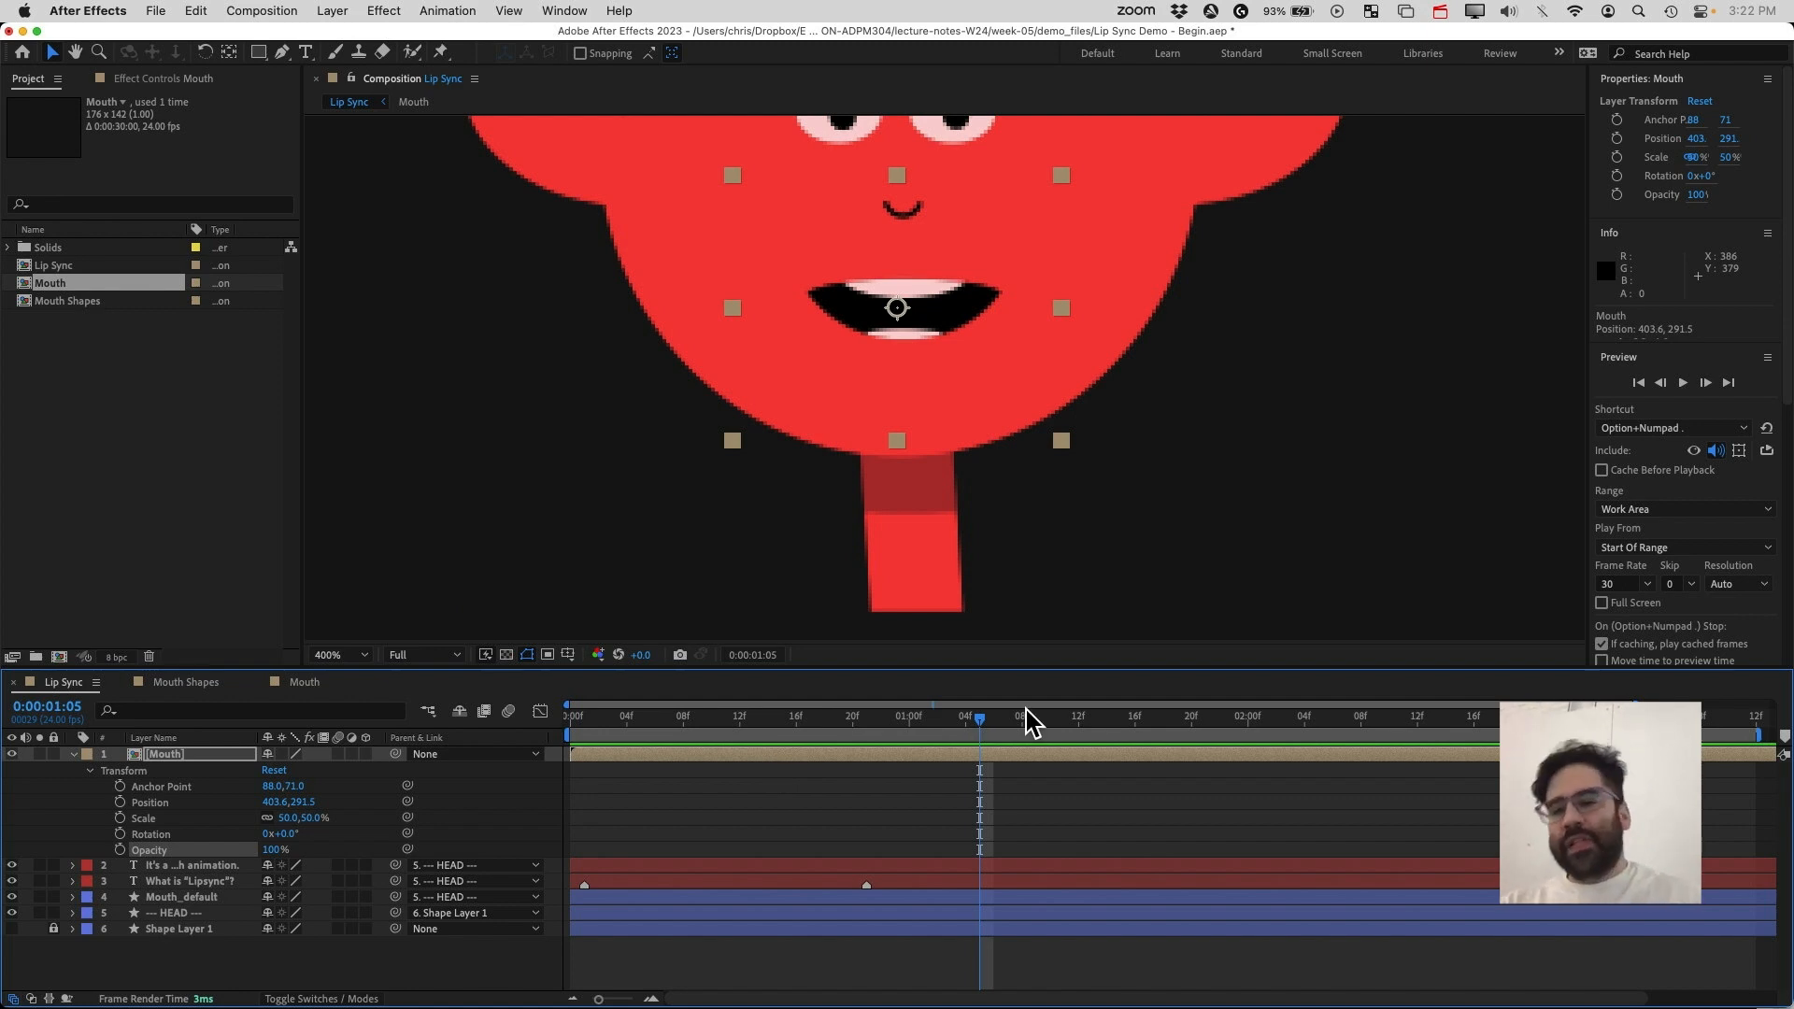
{"action": "left_click", "coordinate": [93, 772]}
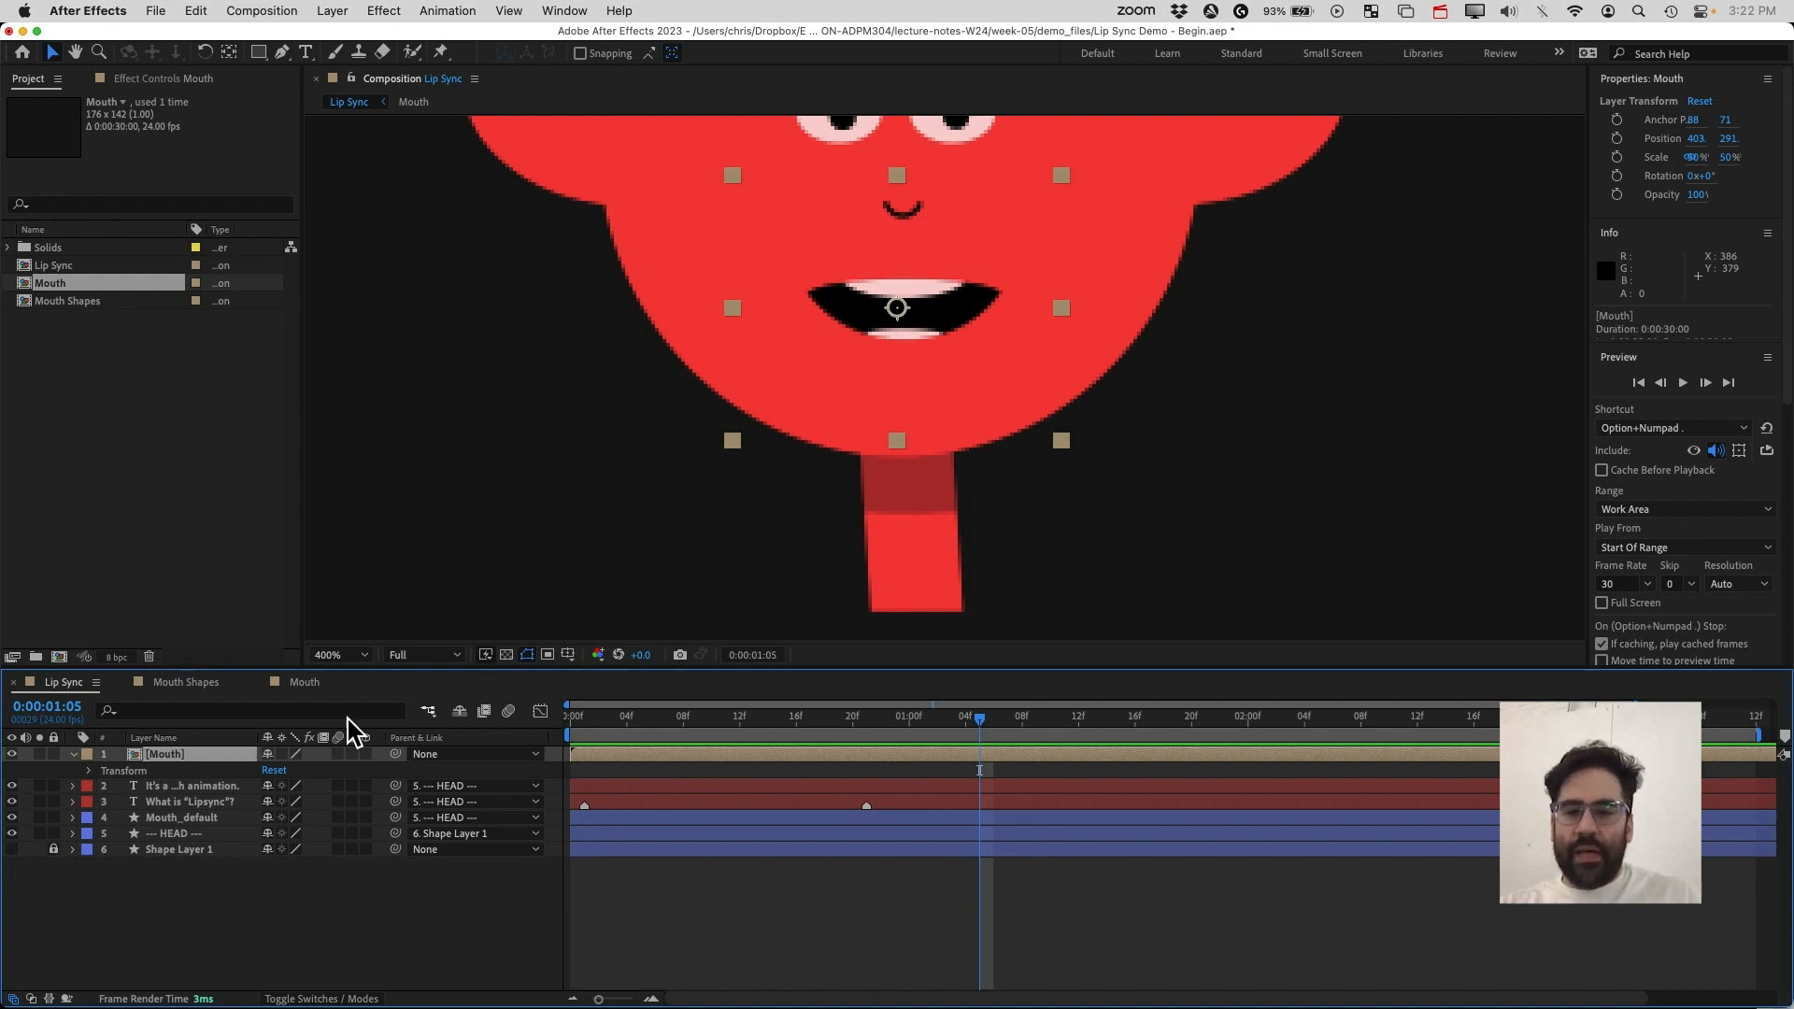
{"action": "right_click", "coordinate": [196, 758]}
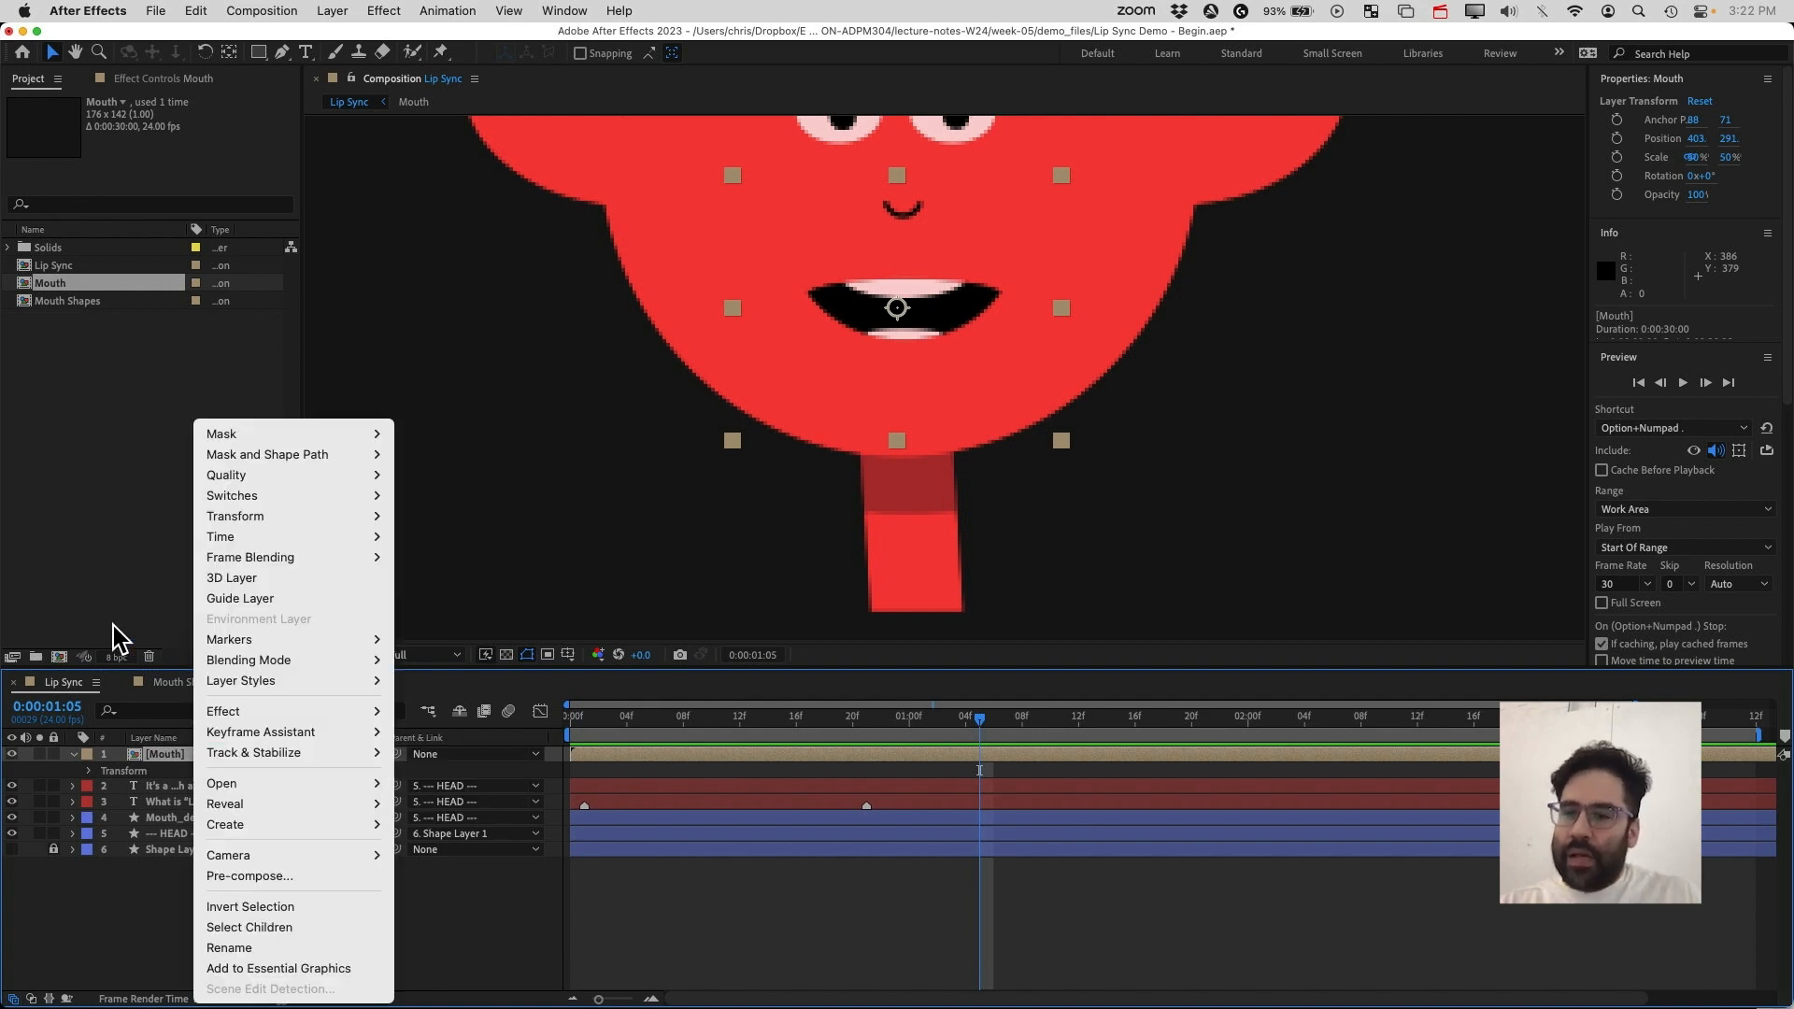
{"action": "mouse_move", "coordinate": [238, 536]}
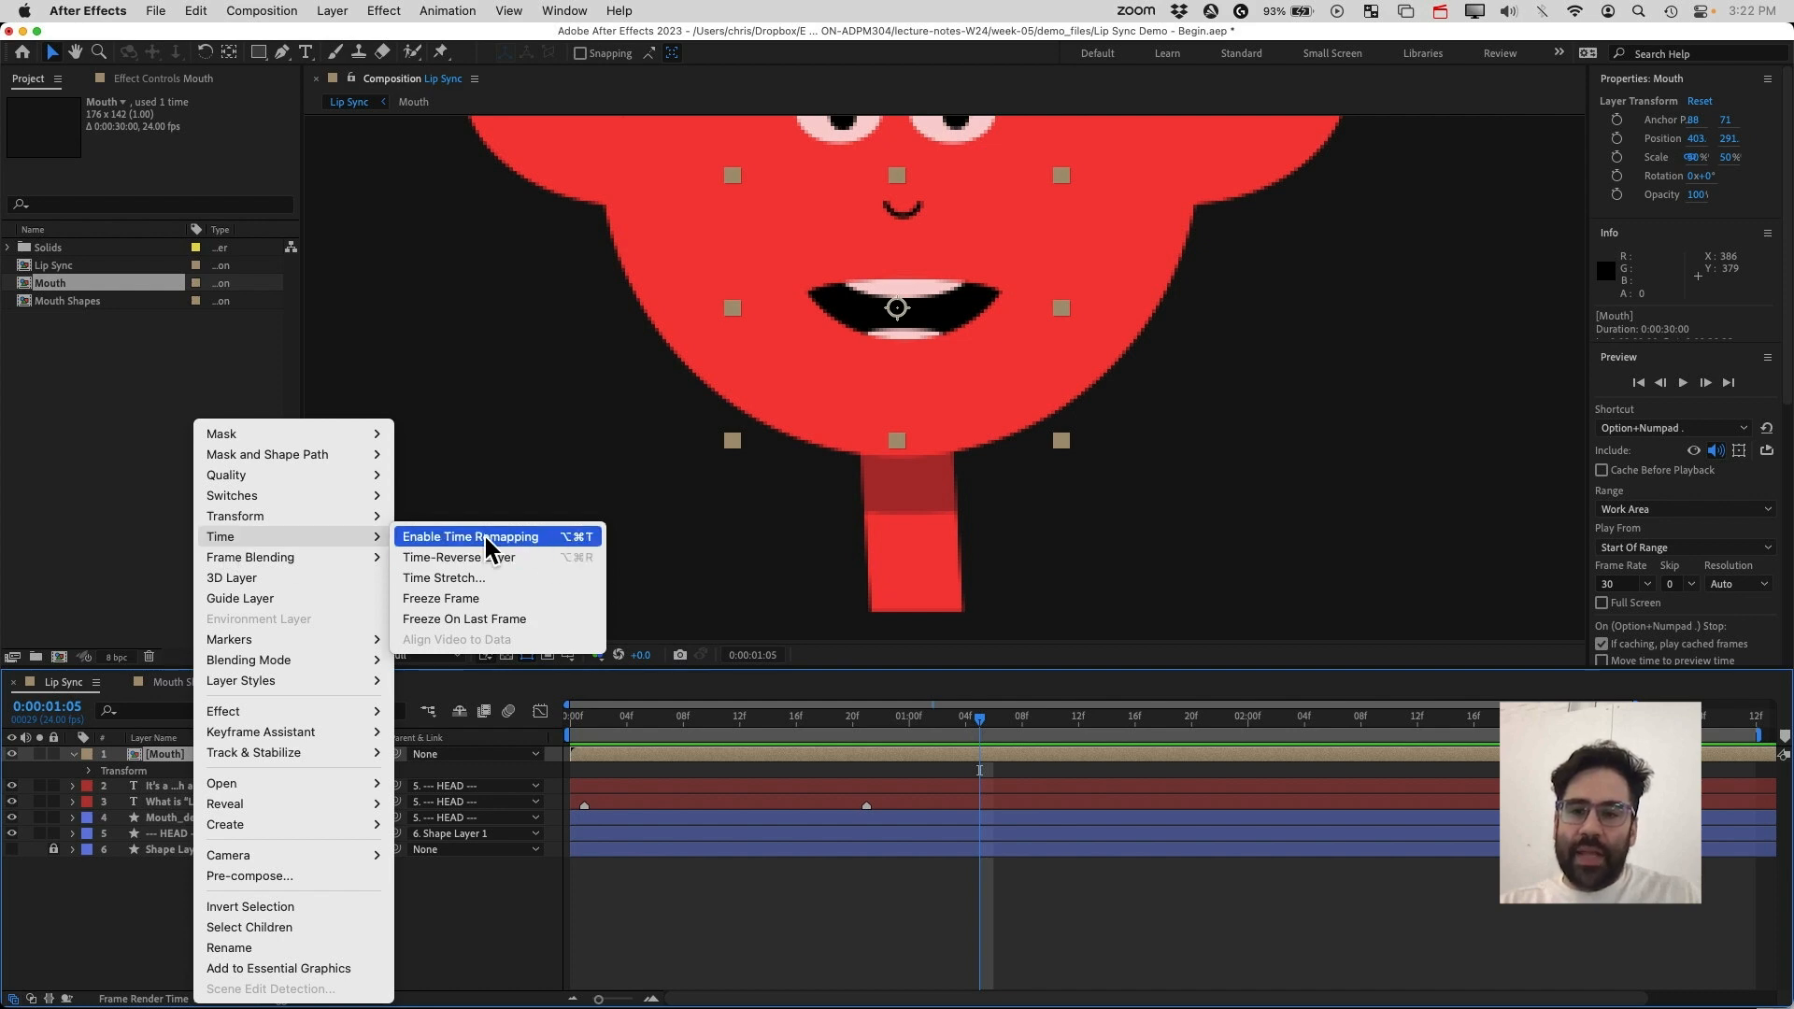
{"action": "left_click", "coordinate": [538, 540]}
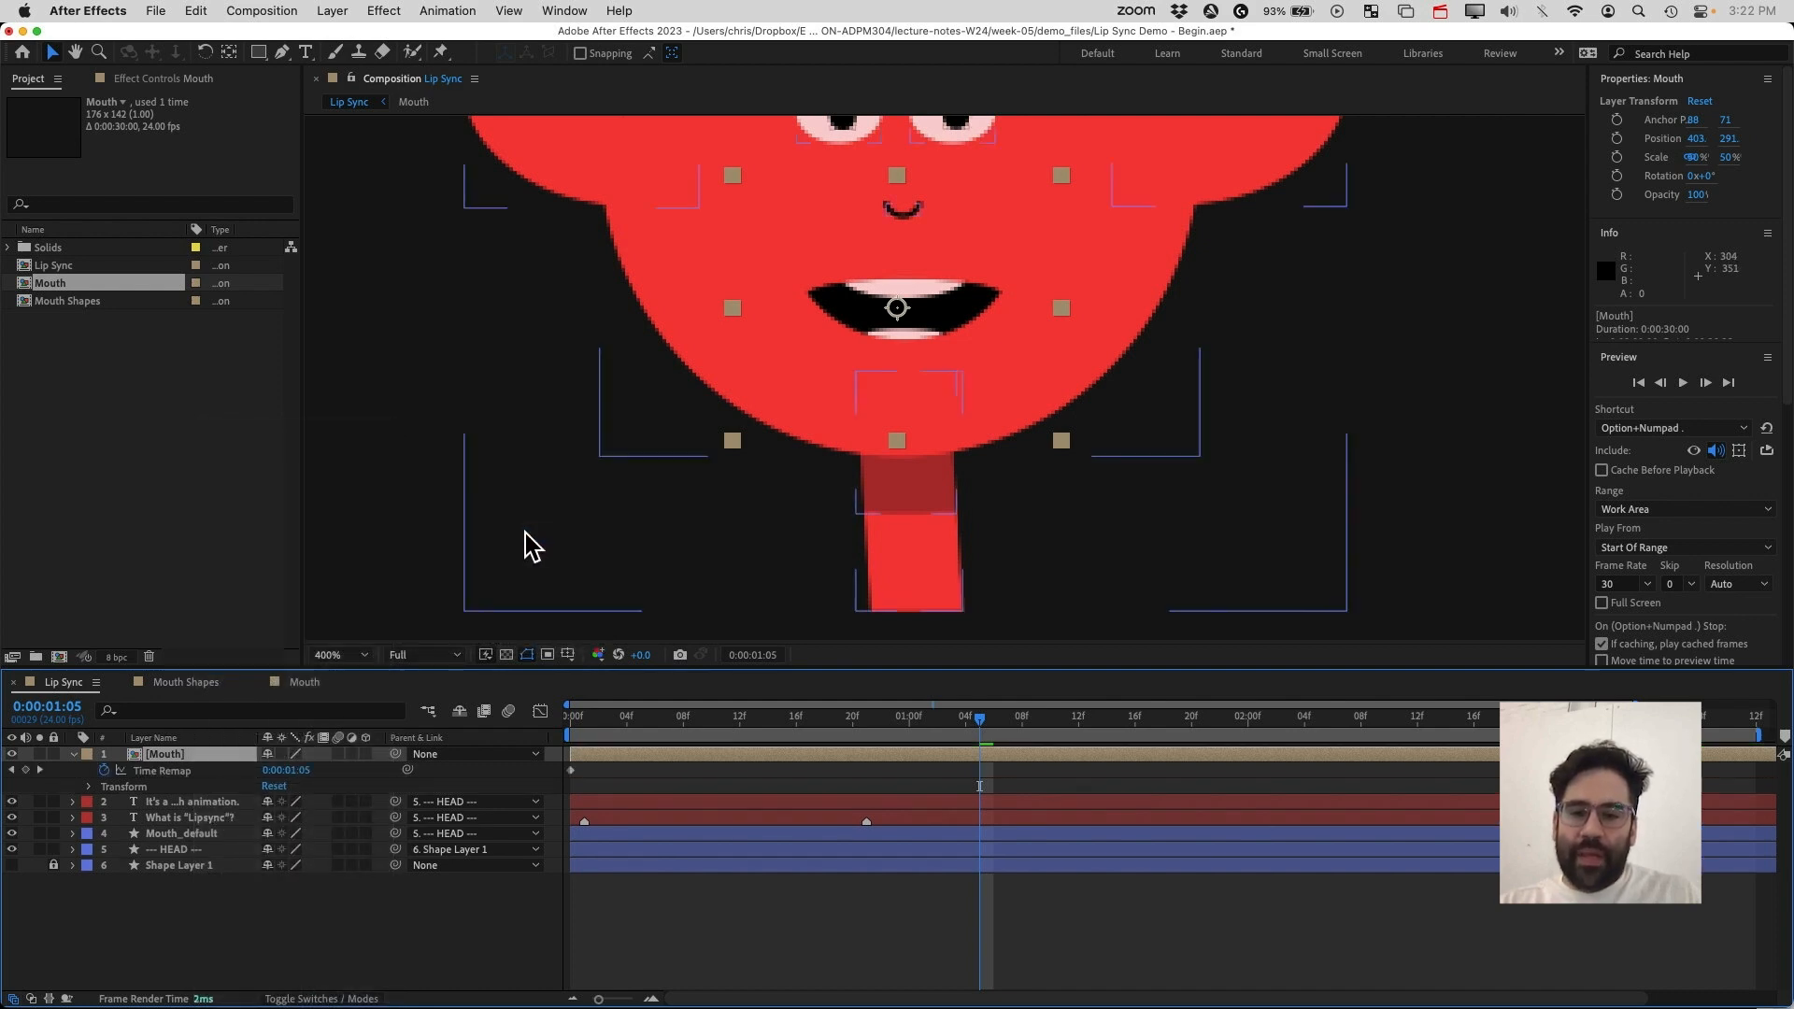
Open the Effects & Presets panel
{"action": "left_click", "coordinate": [192, 771]}
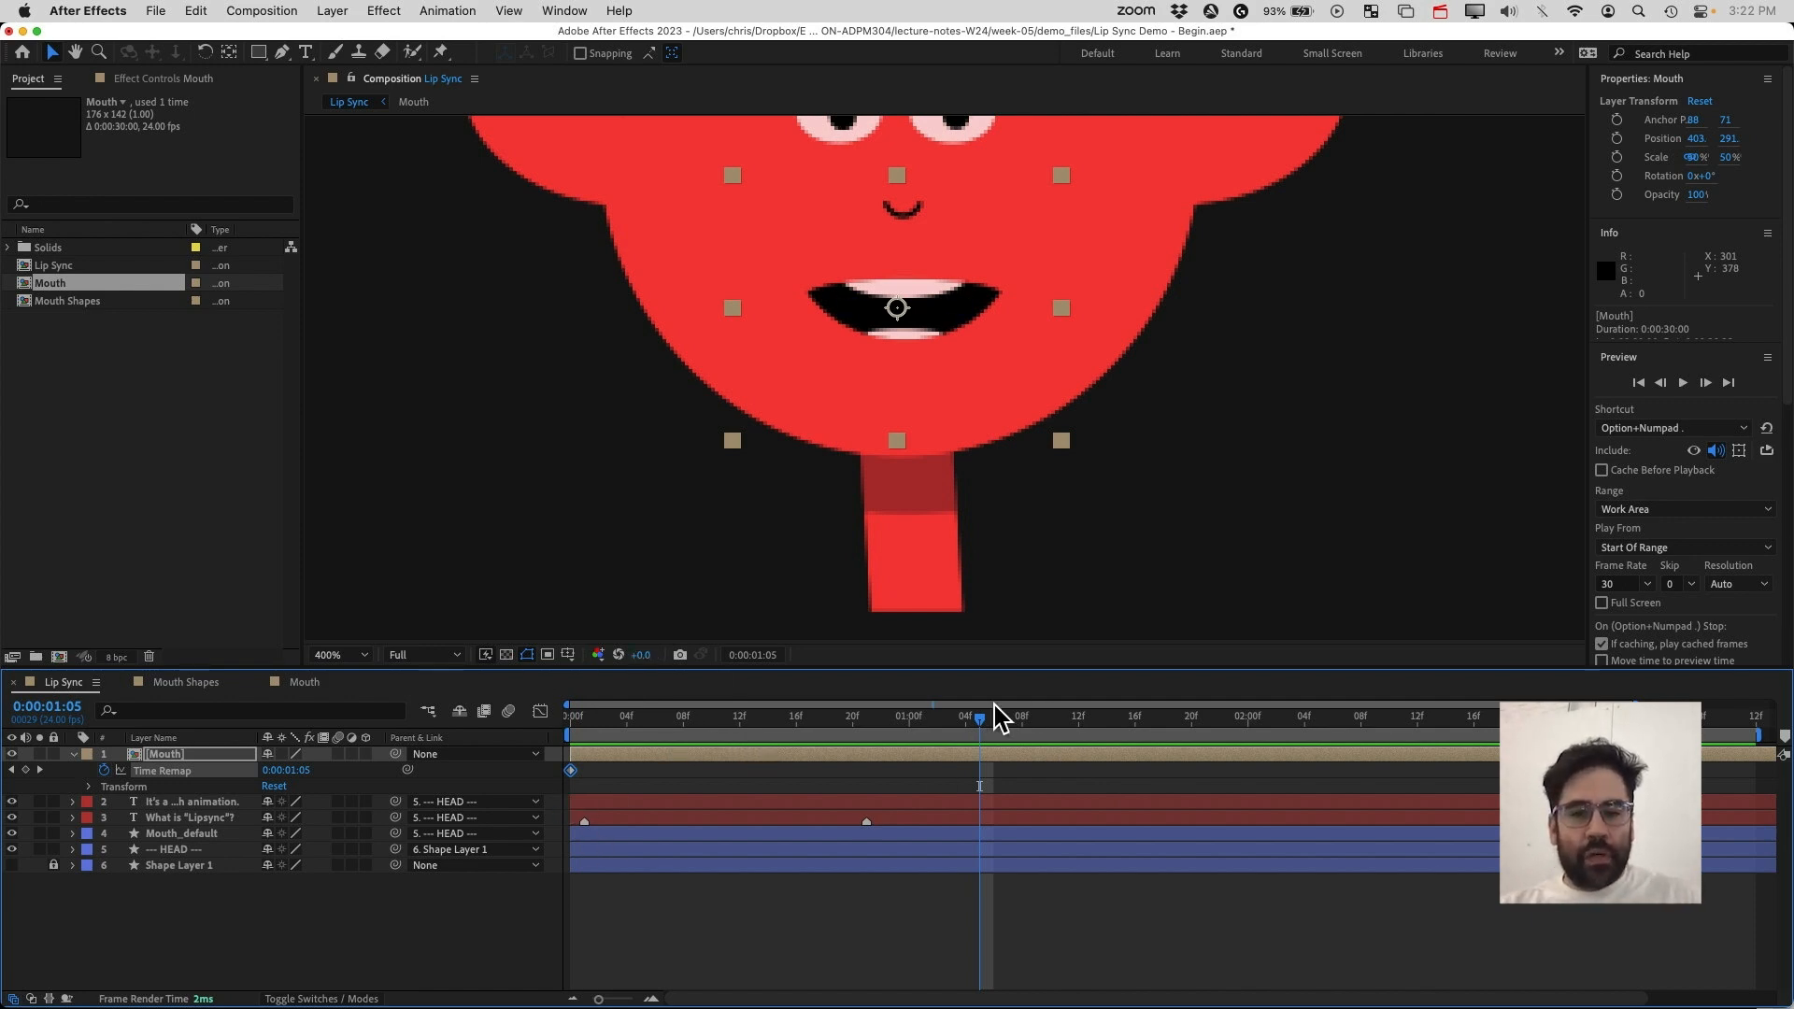
{"action": "left_click", "coordinate": [1007, 724]}
{"action": "mouse_move", "coordinate": [1007, 724]}
{"action": "left_mouse_down"}
{"action": "mouse_move", "coordinate": [924, 724]}
{"action": "mouse_move", "coordinate": [1007, 724]}
{"action": "left_mouse_up"}
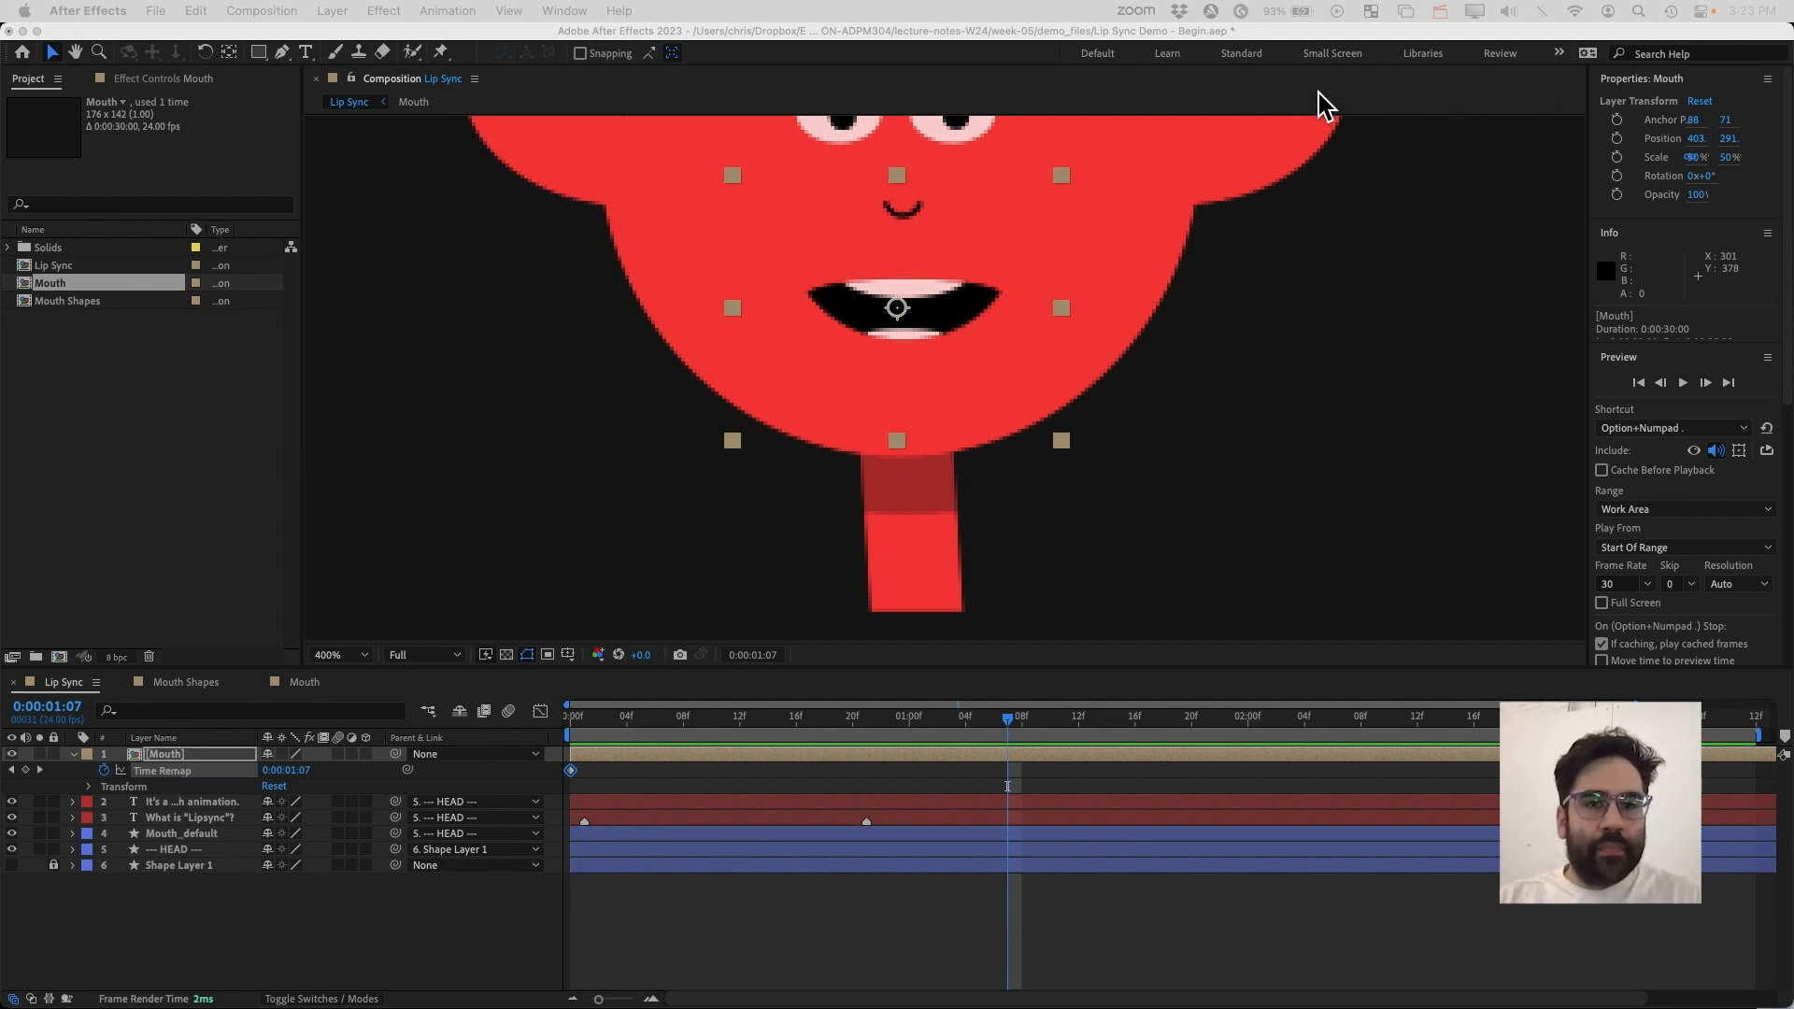
{"action": "left_click", "coordinate": [1559, 53]}
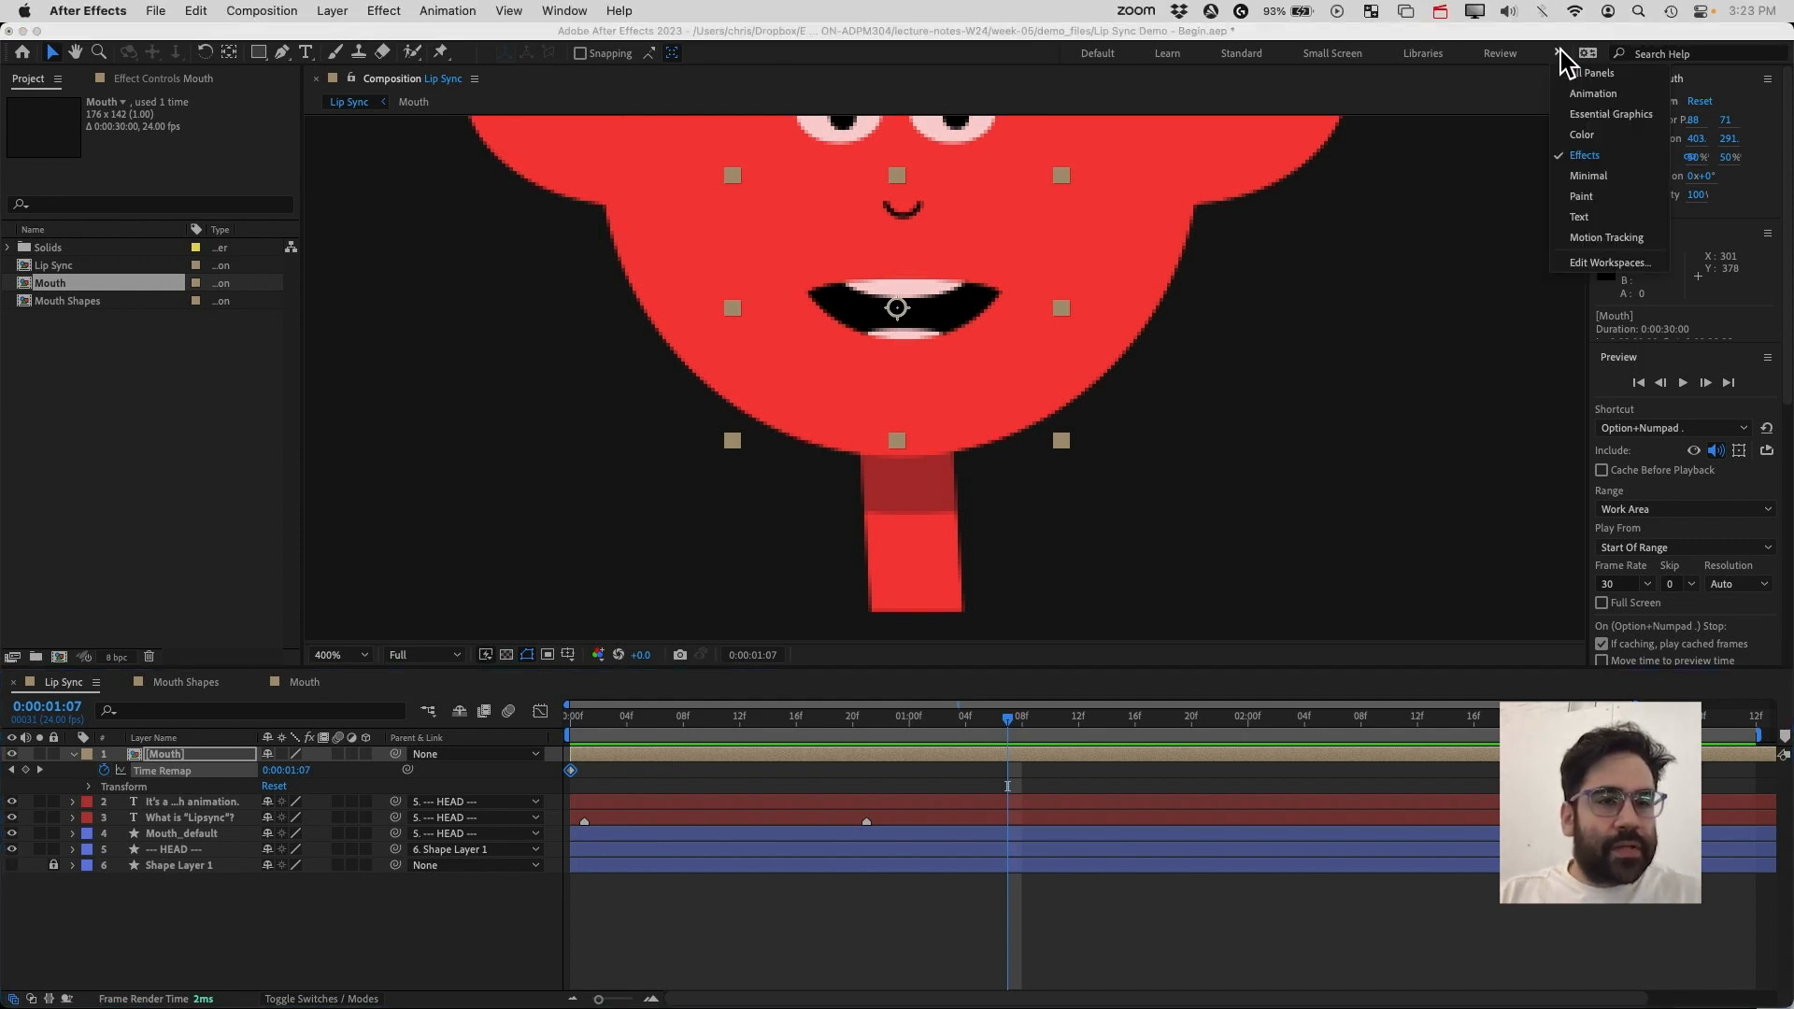
{"action": "left_click", "coordinate": [1594, 157]}
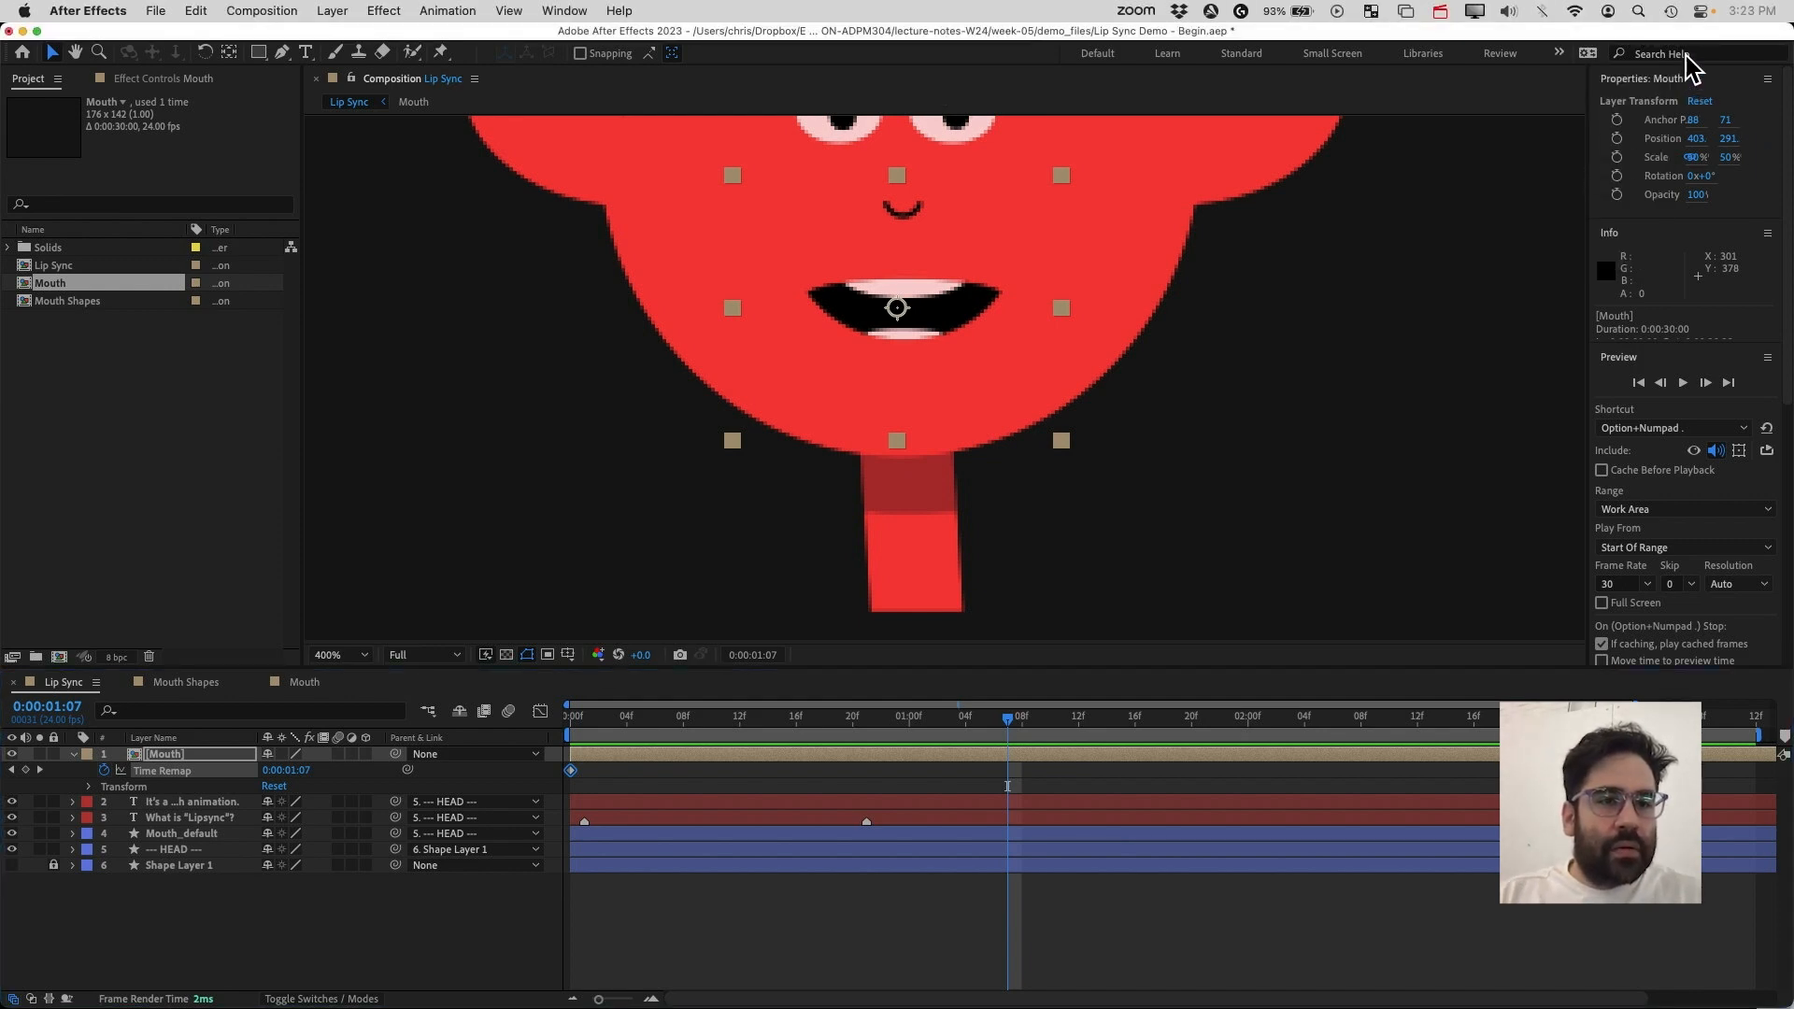
{"action": "left_click", "coordinate": [1680, 503]}
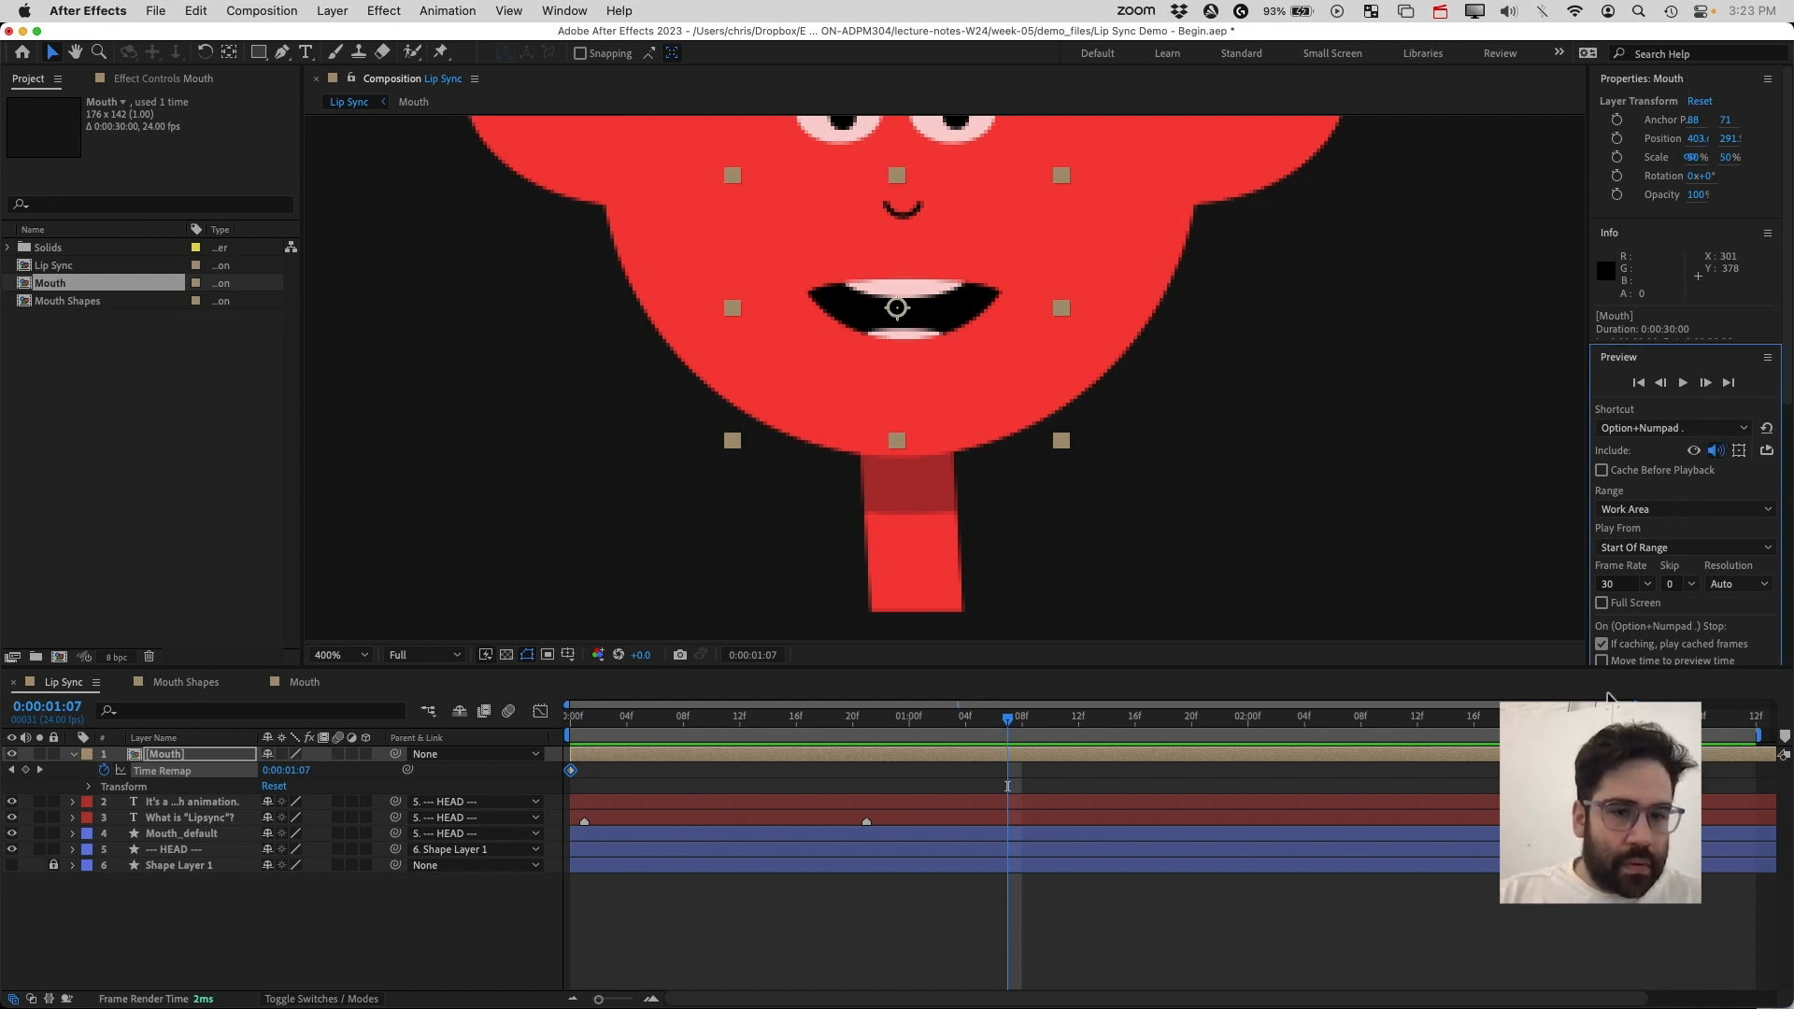
{"action": "left_click", "coordinate": [565, 10]}
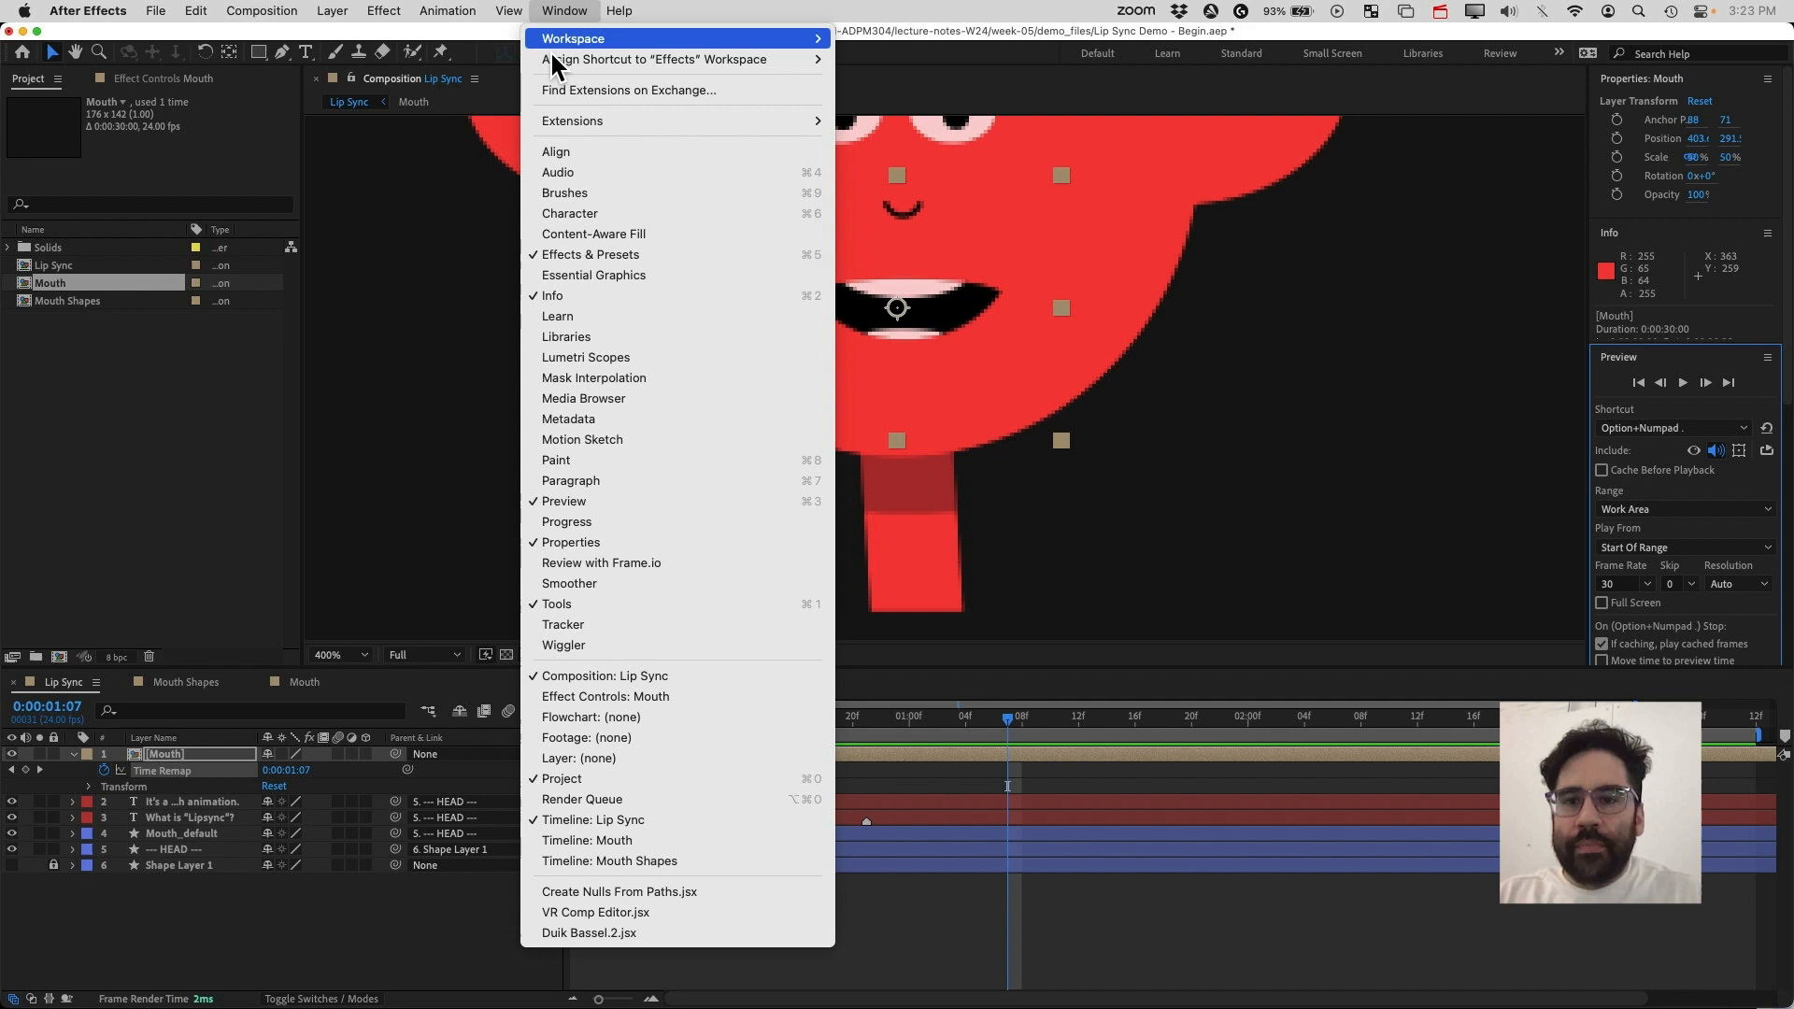
{"action": "left_click", "coordinate": [575, 256]}
{"action": "left_click", "coordinate": [570, 10]}
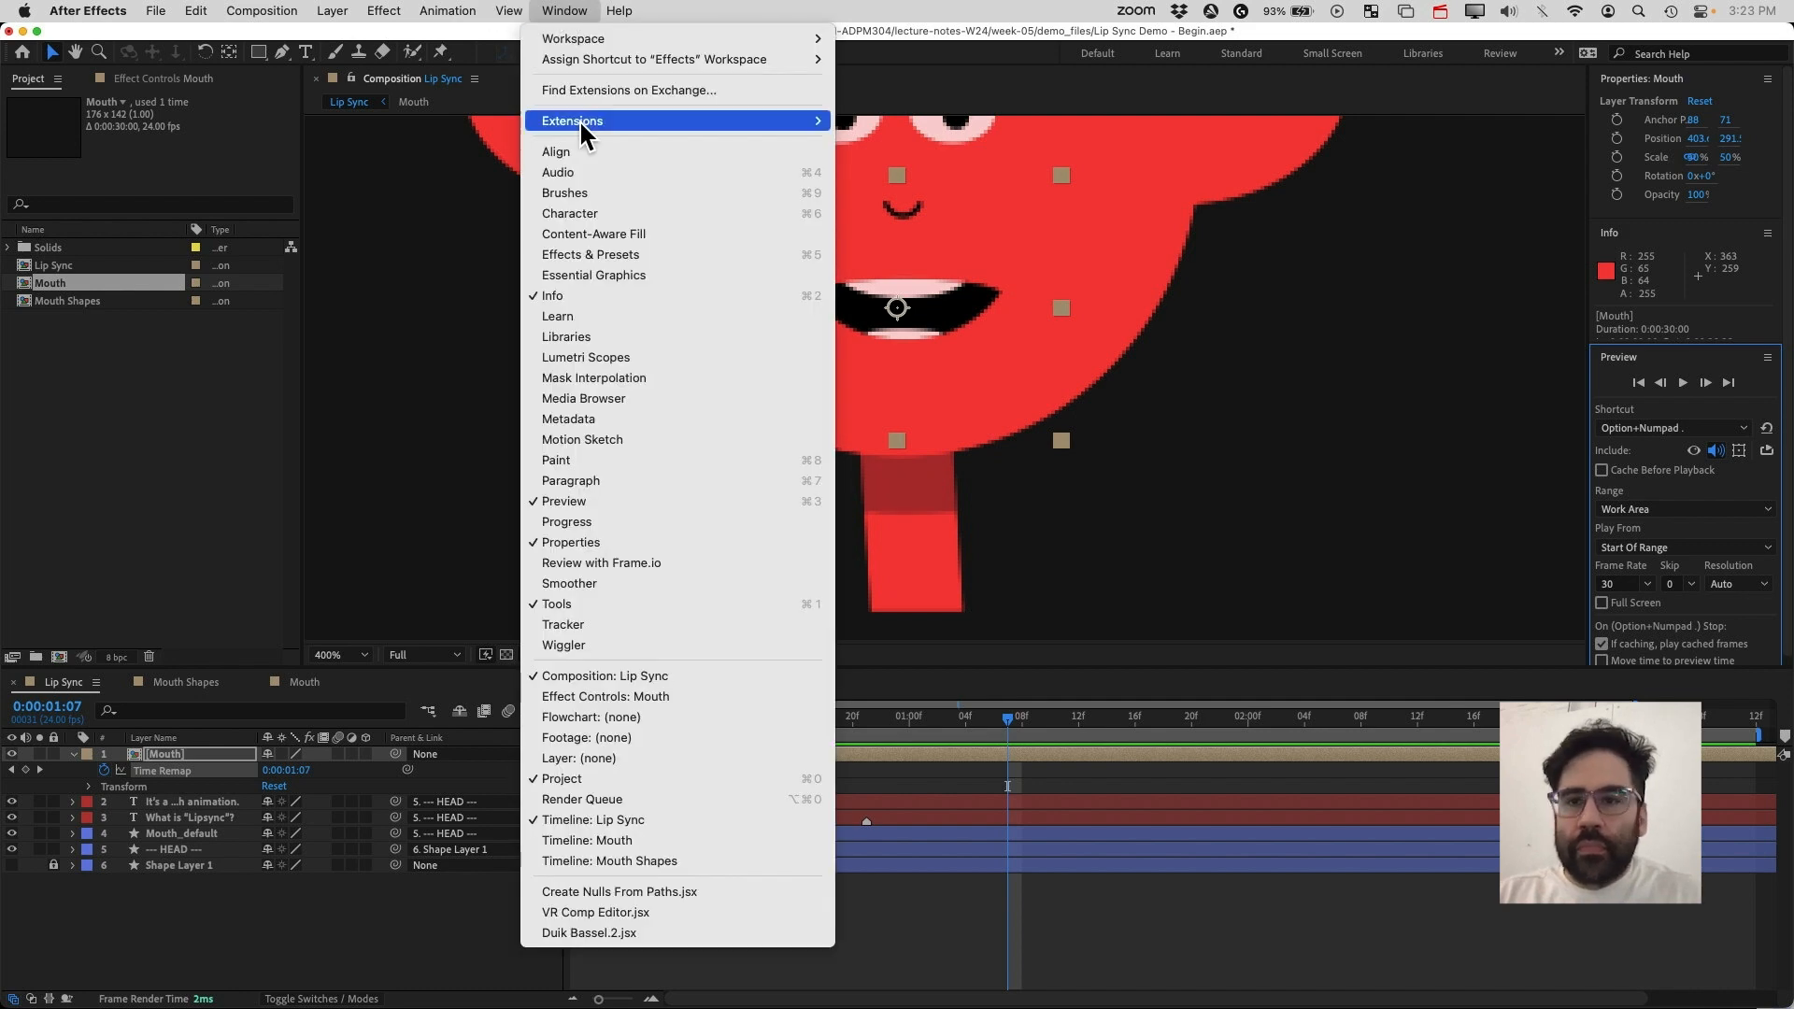
{"action": "left_click", "coordinate": [590, 254]}
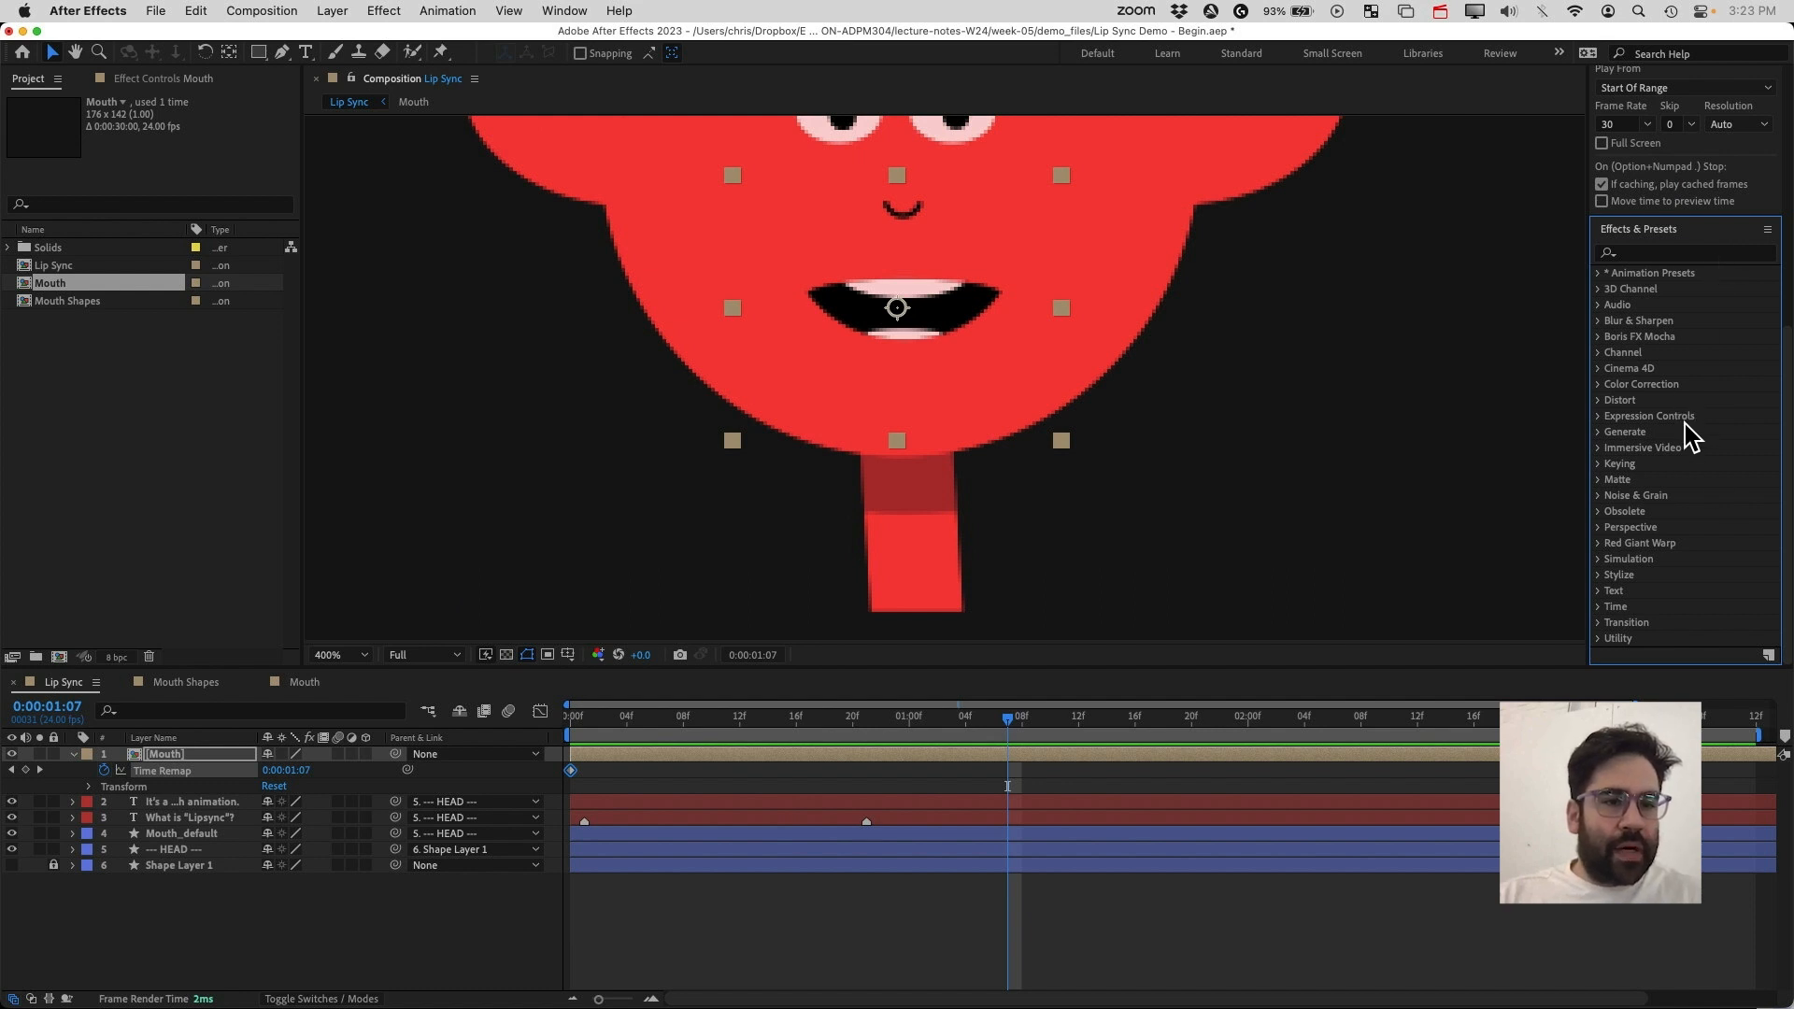
Apply a Slider Control from Expression Controls to the Mouth layer
{"action": "left_click", "coordinate": [1600, 416]}
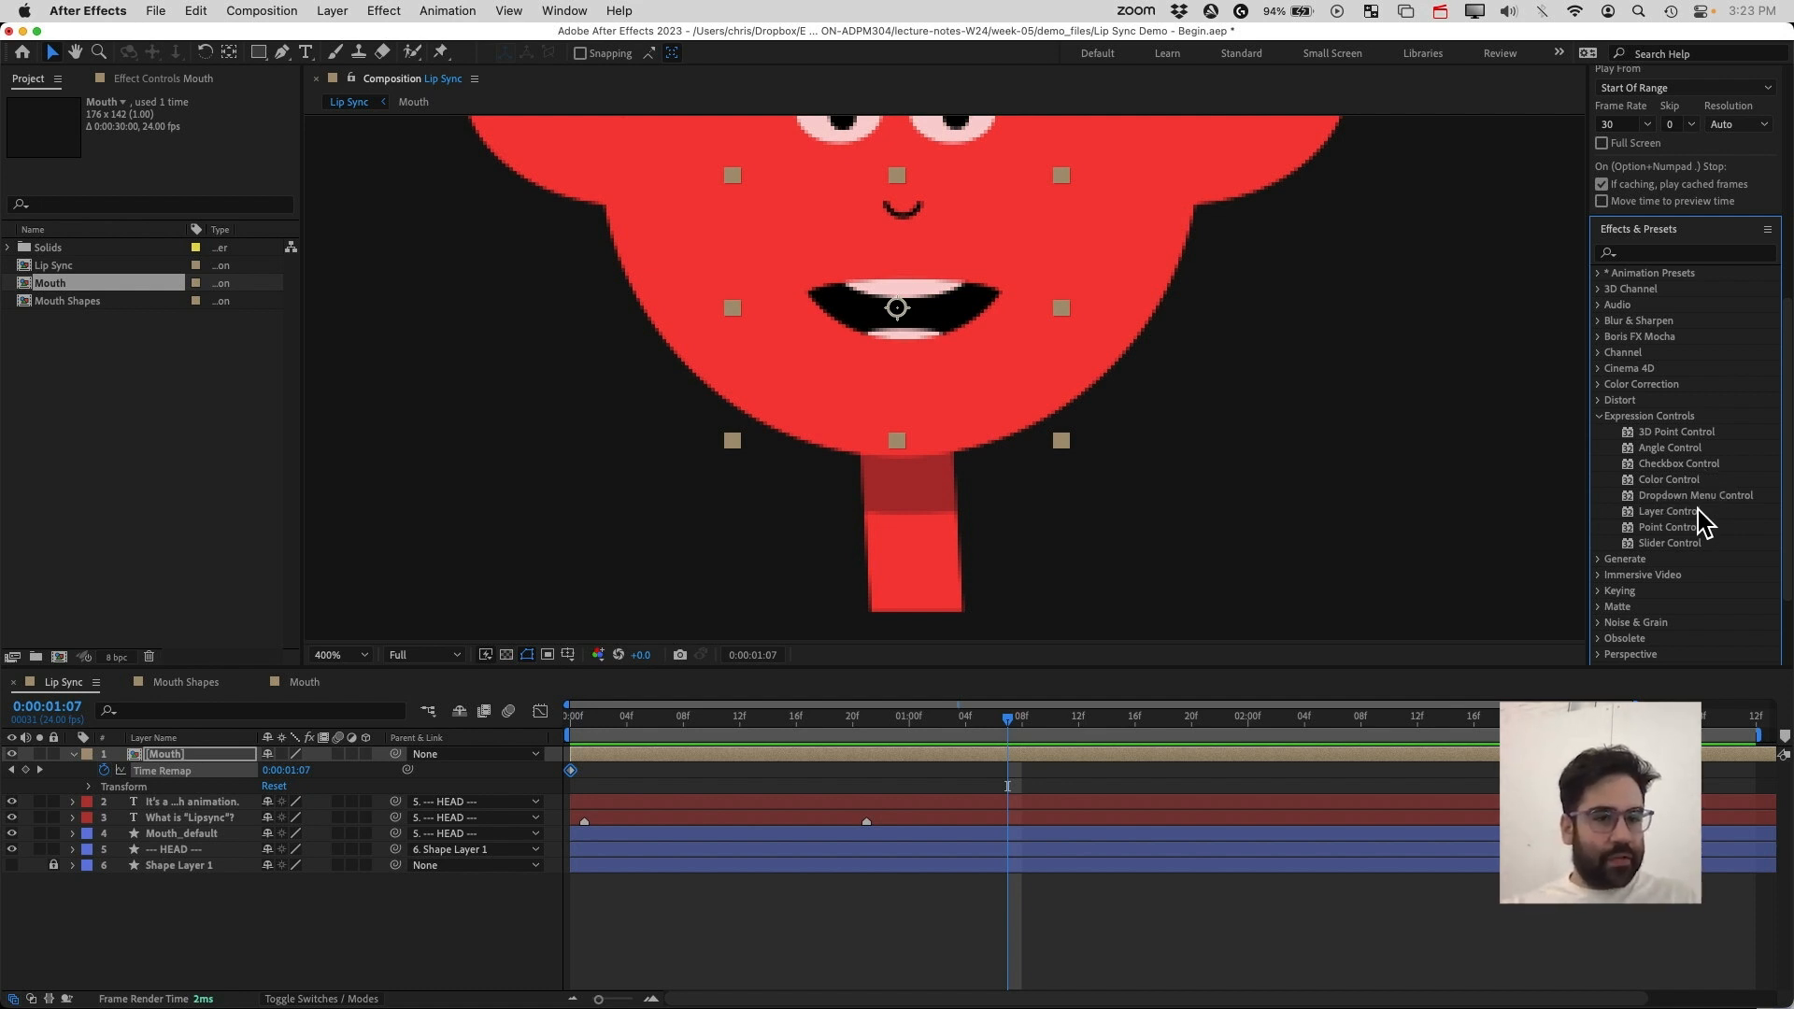
{"action": "left_click", "coordinate": [1672, 543]}
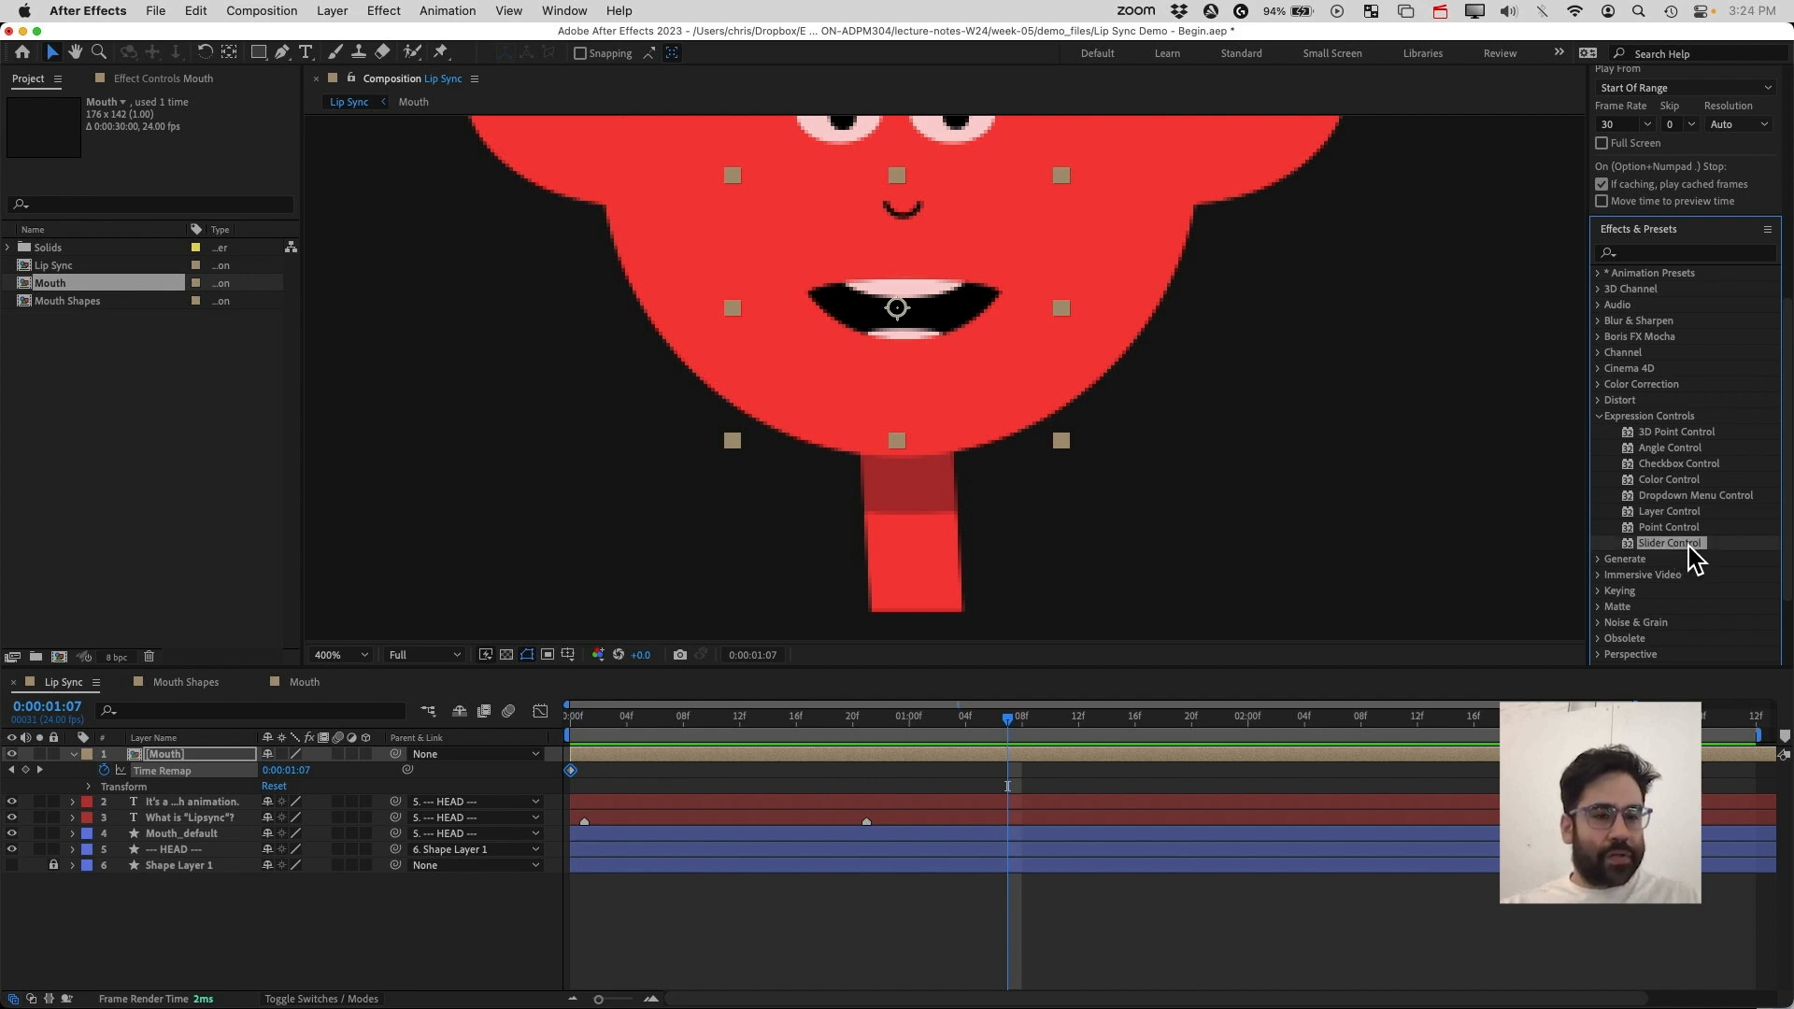
{"action": "left_click_drag", "start_coordinate": [1694, 558], "coordinate": [176, 762]}
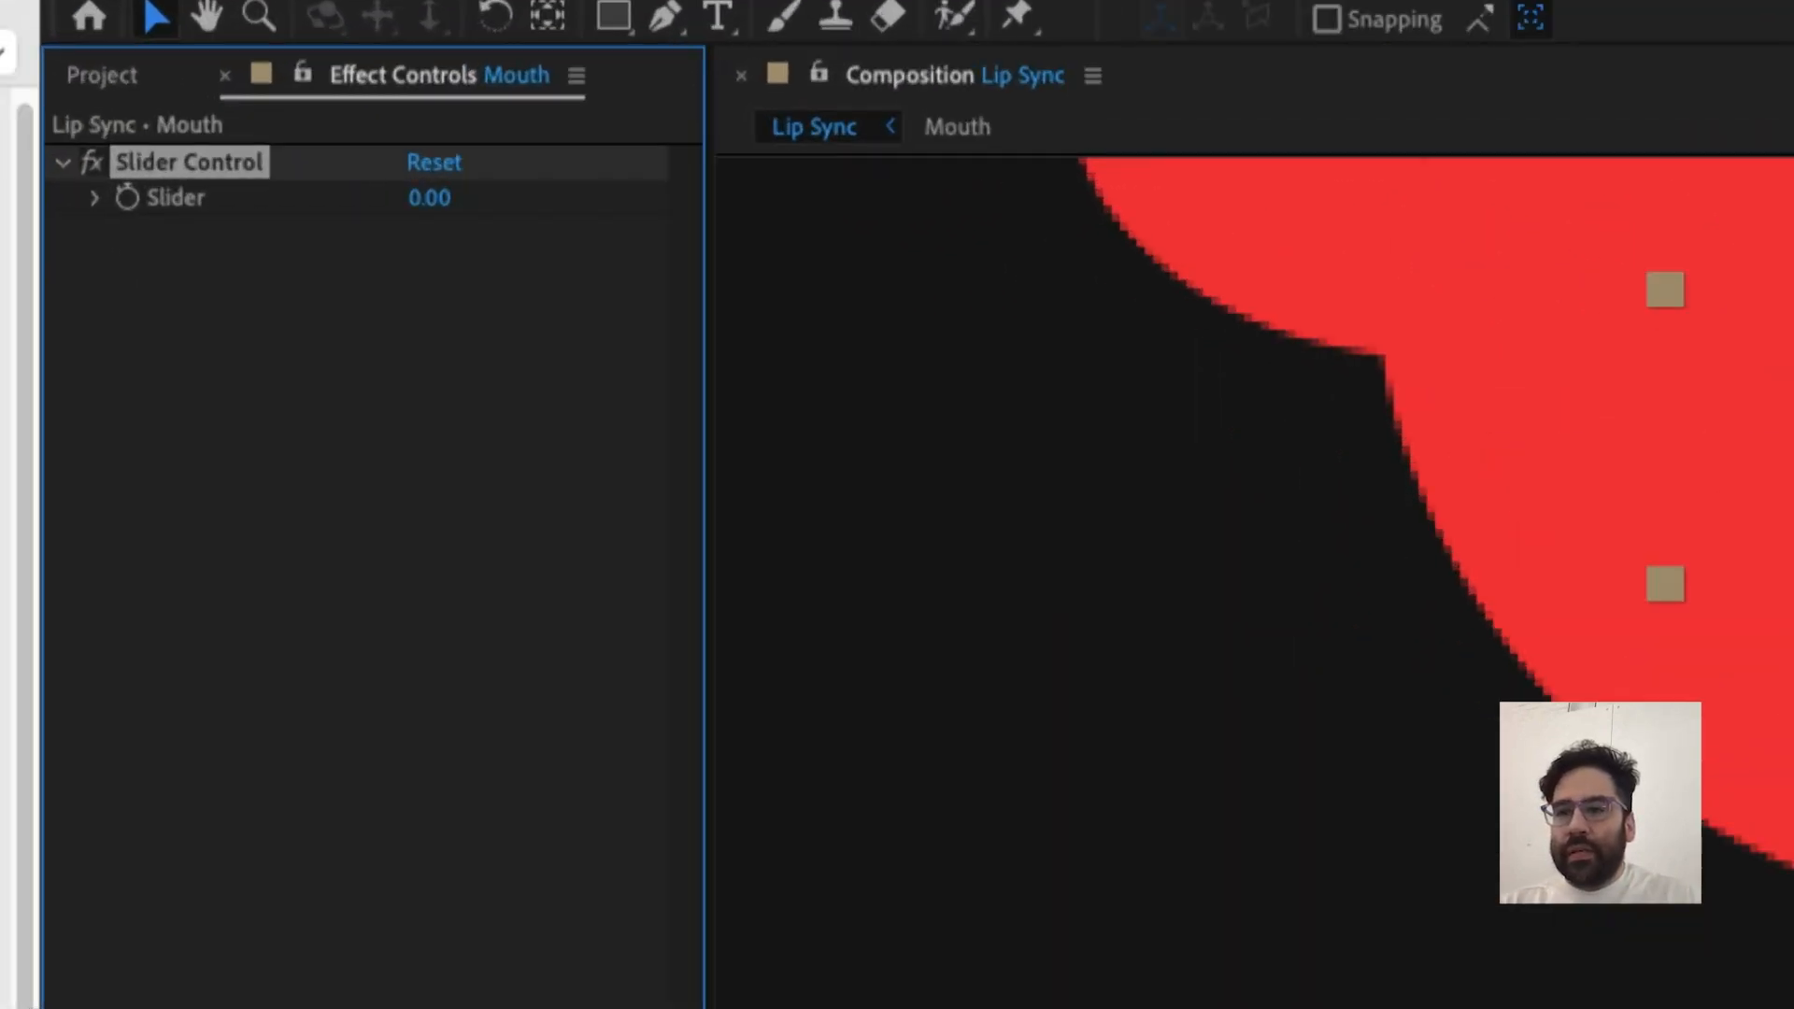
Rename the Slider Control effect to Mouth Control
{"action": "right_click", "coordinate": [188, 171]}
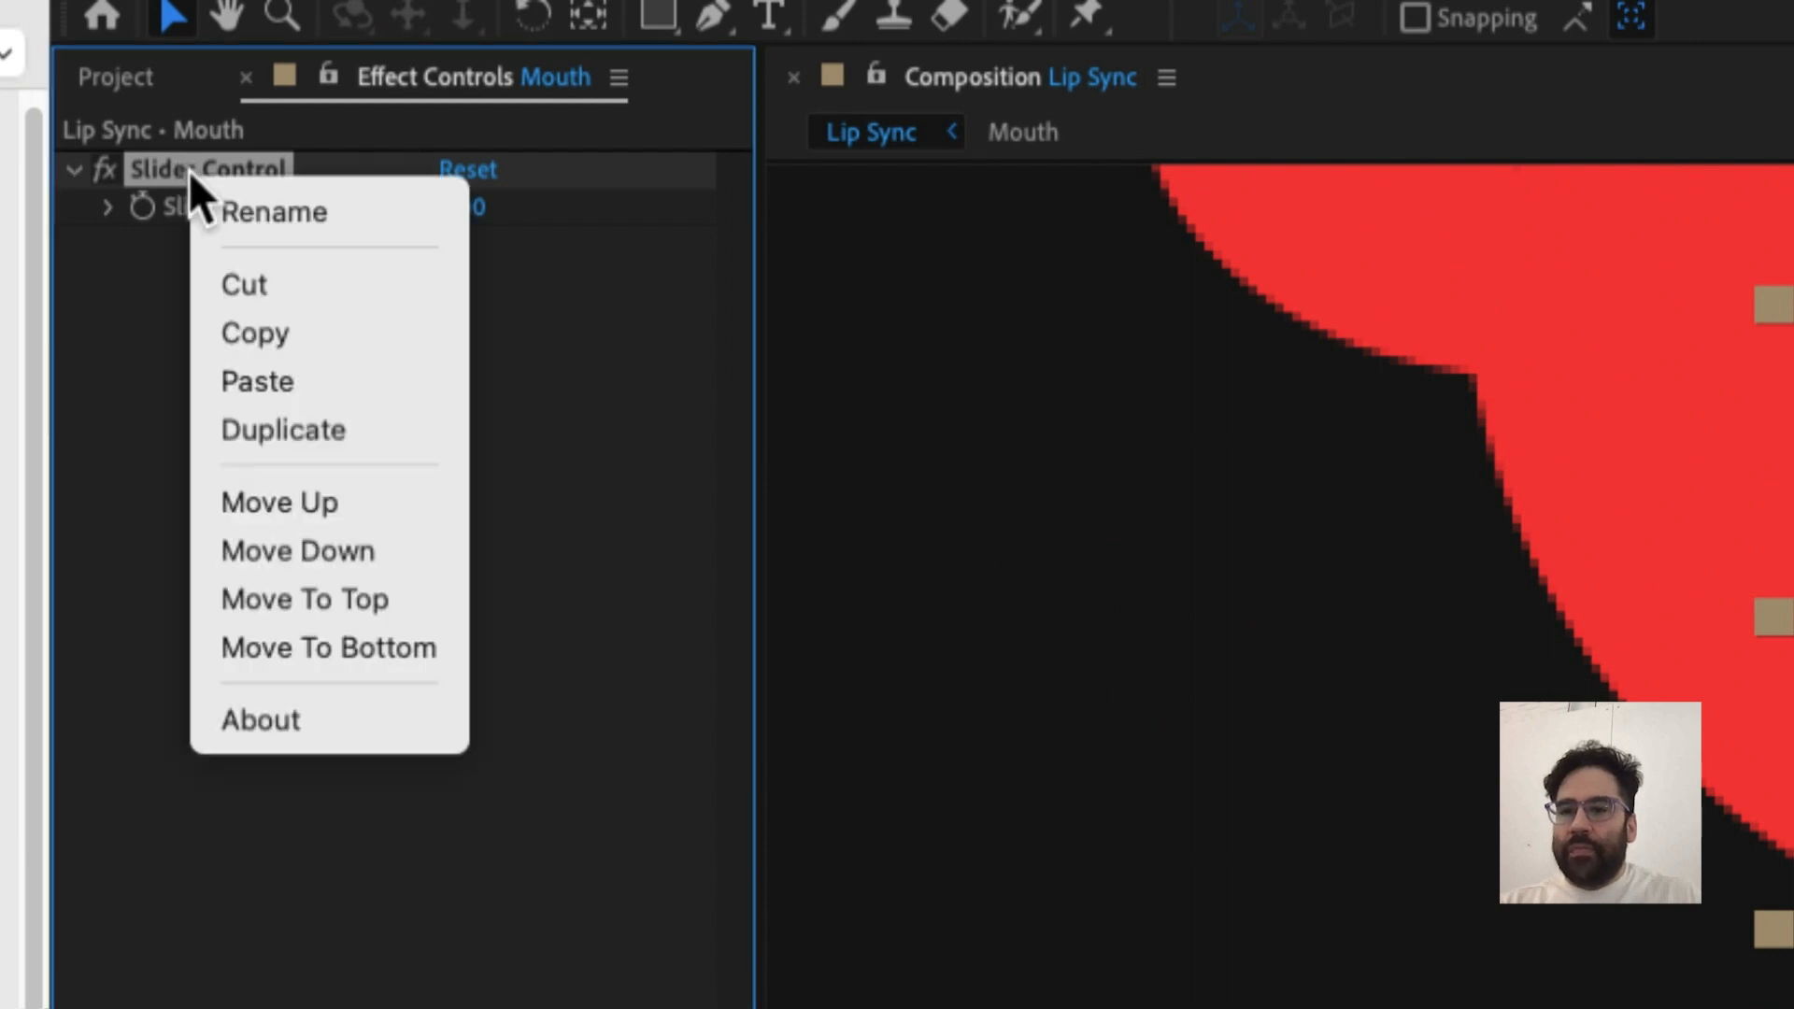
{"action": "left_click", "coordinate": [228, 213]}
{"action": "type", "text": "Mout"}
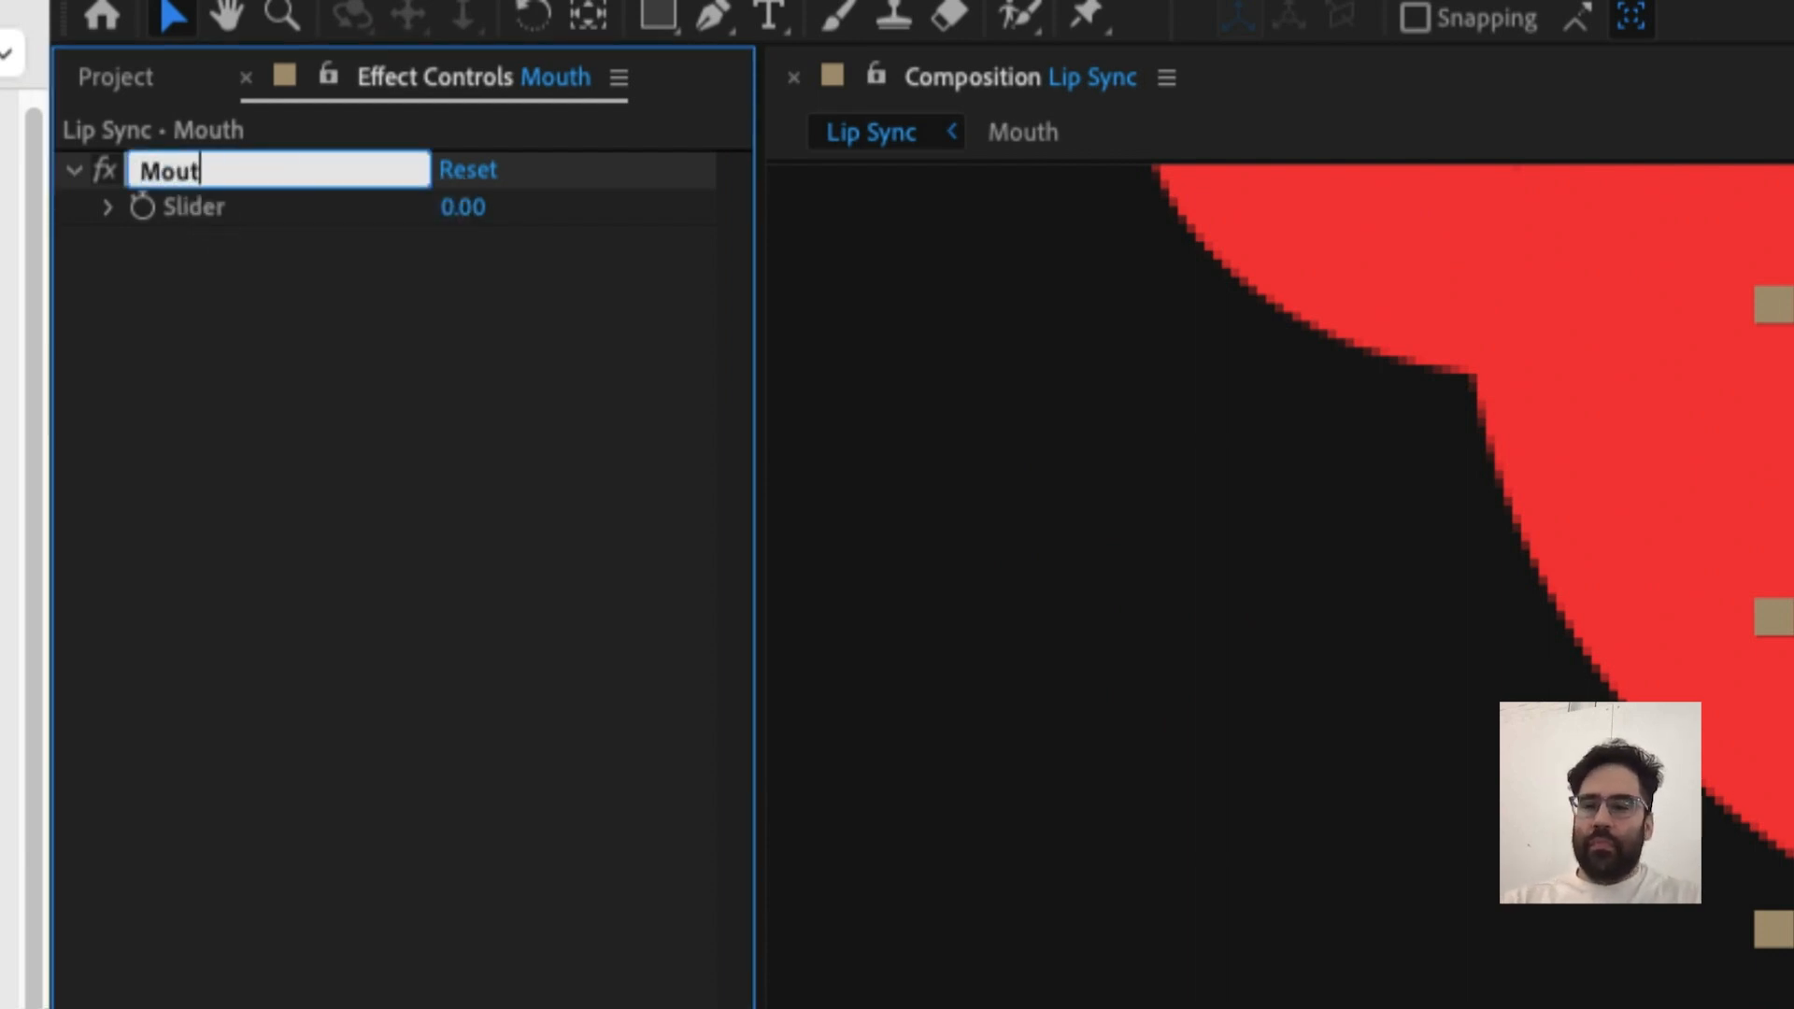
{"action": "type", "text": "h Control"}
{"action": "key", "text": "Return"}
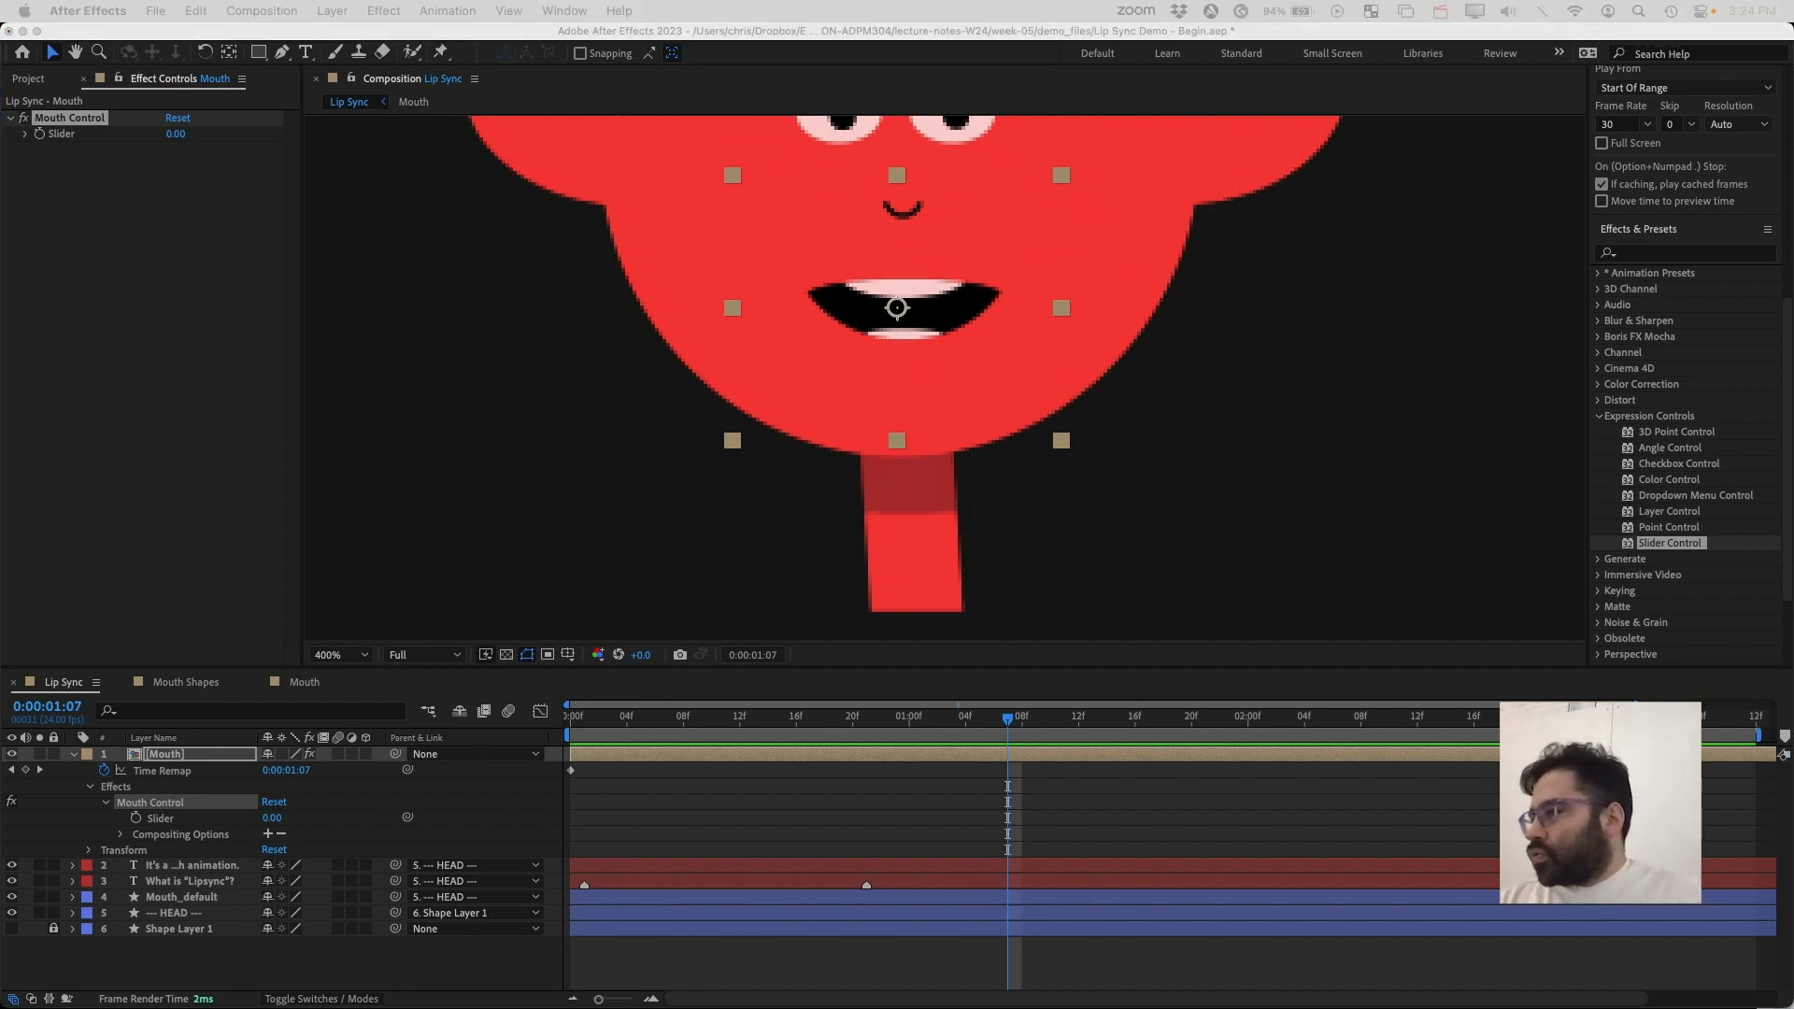
{"action": "left_click", "coordinate": [189, 775]}
{"action": "left_click", "coordinate": [191, 772]}
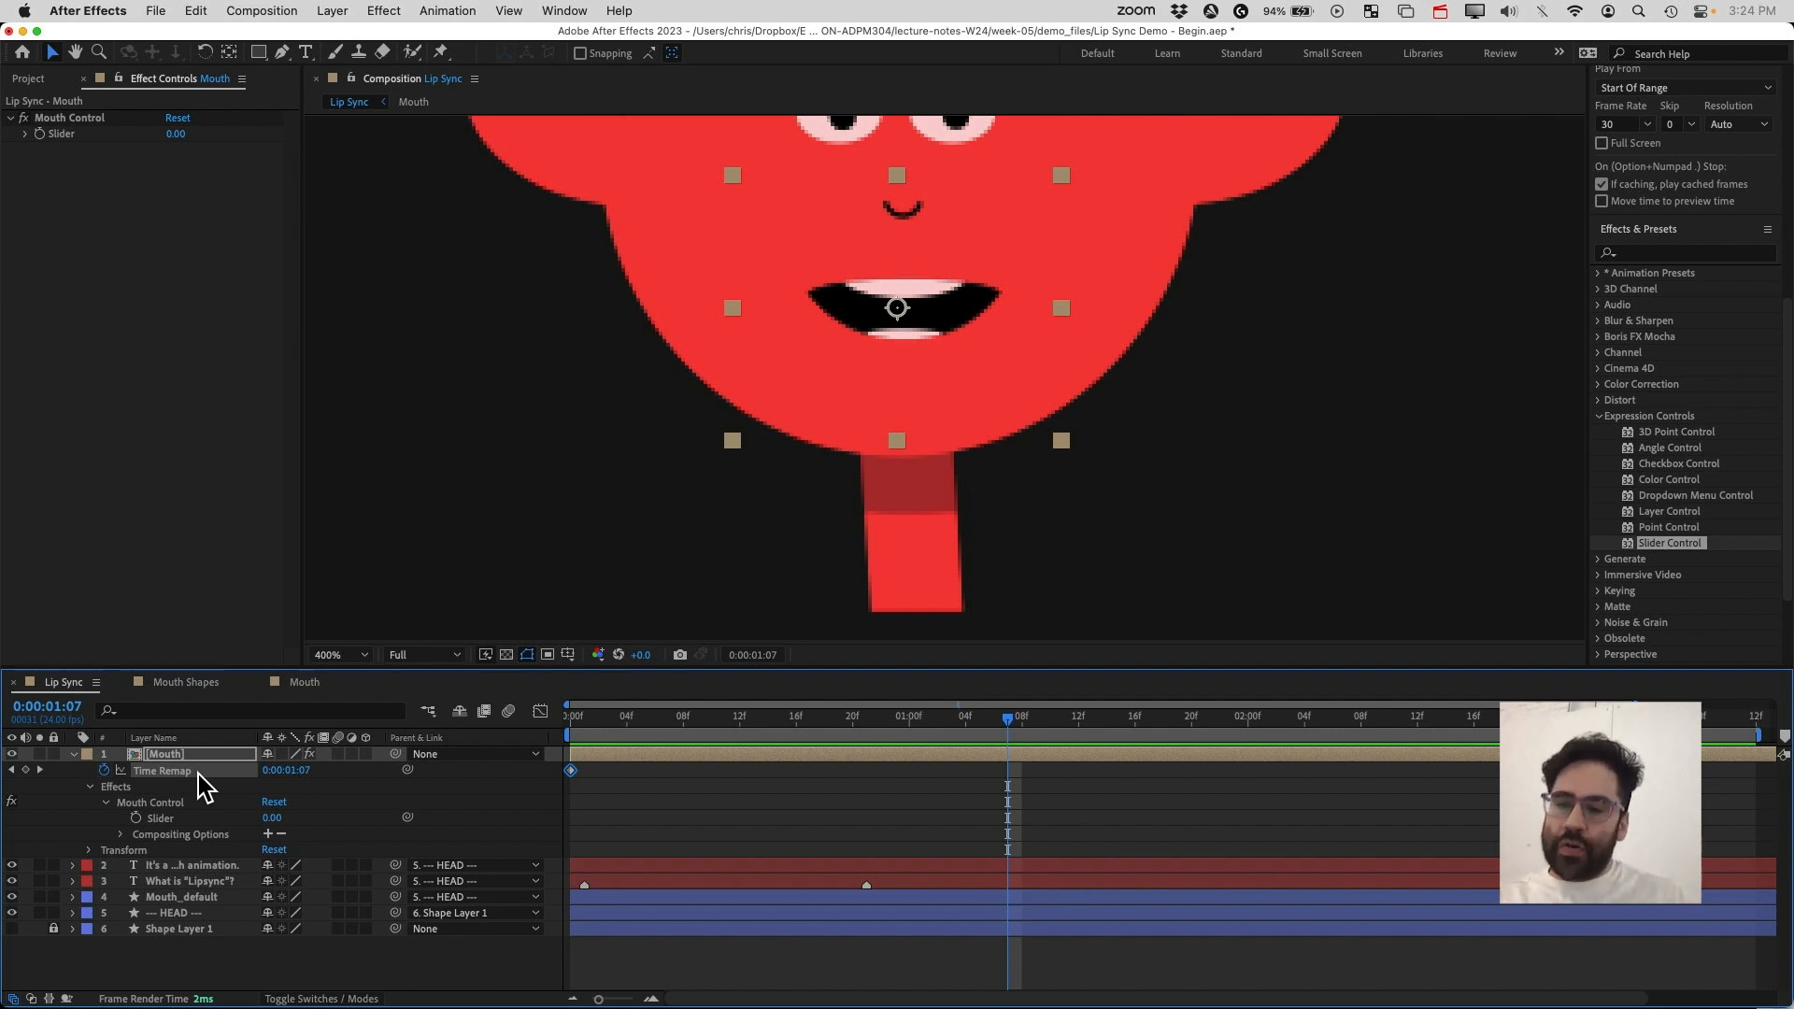
{"action": "left_click", "coordinate": [288, 772]}
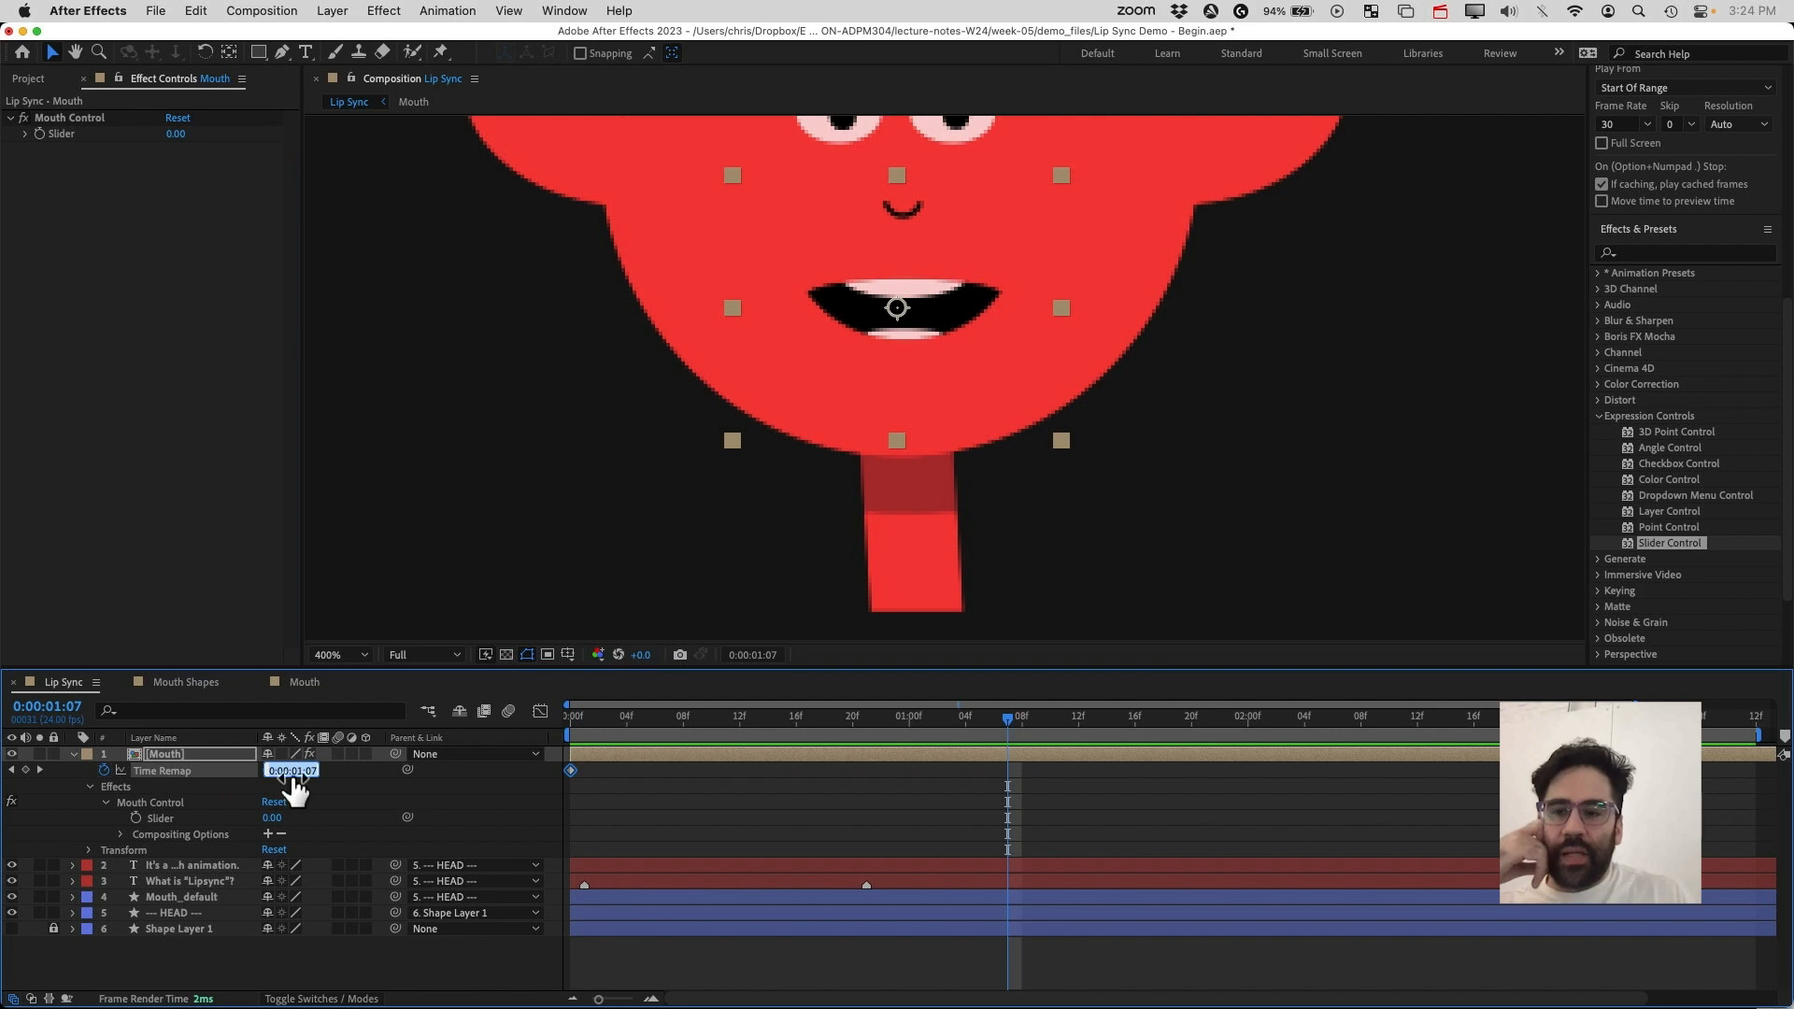
{"action": "left_click", "coordinate": [184, 772]}
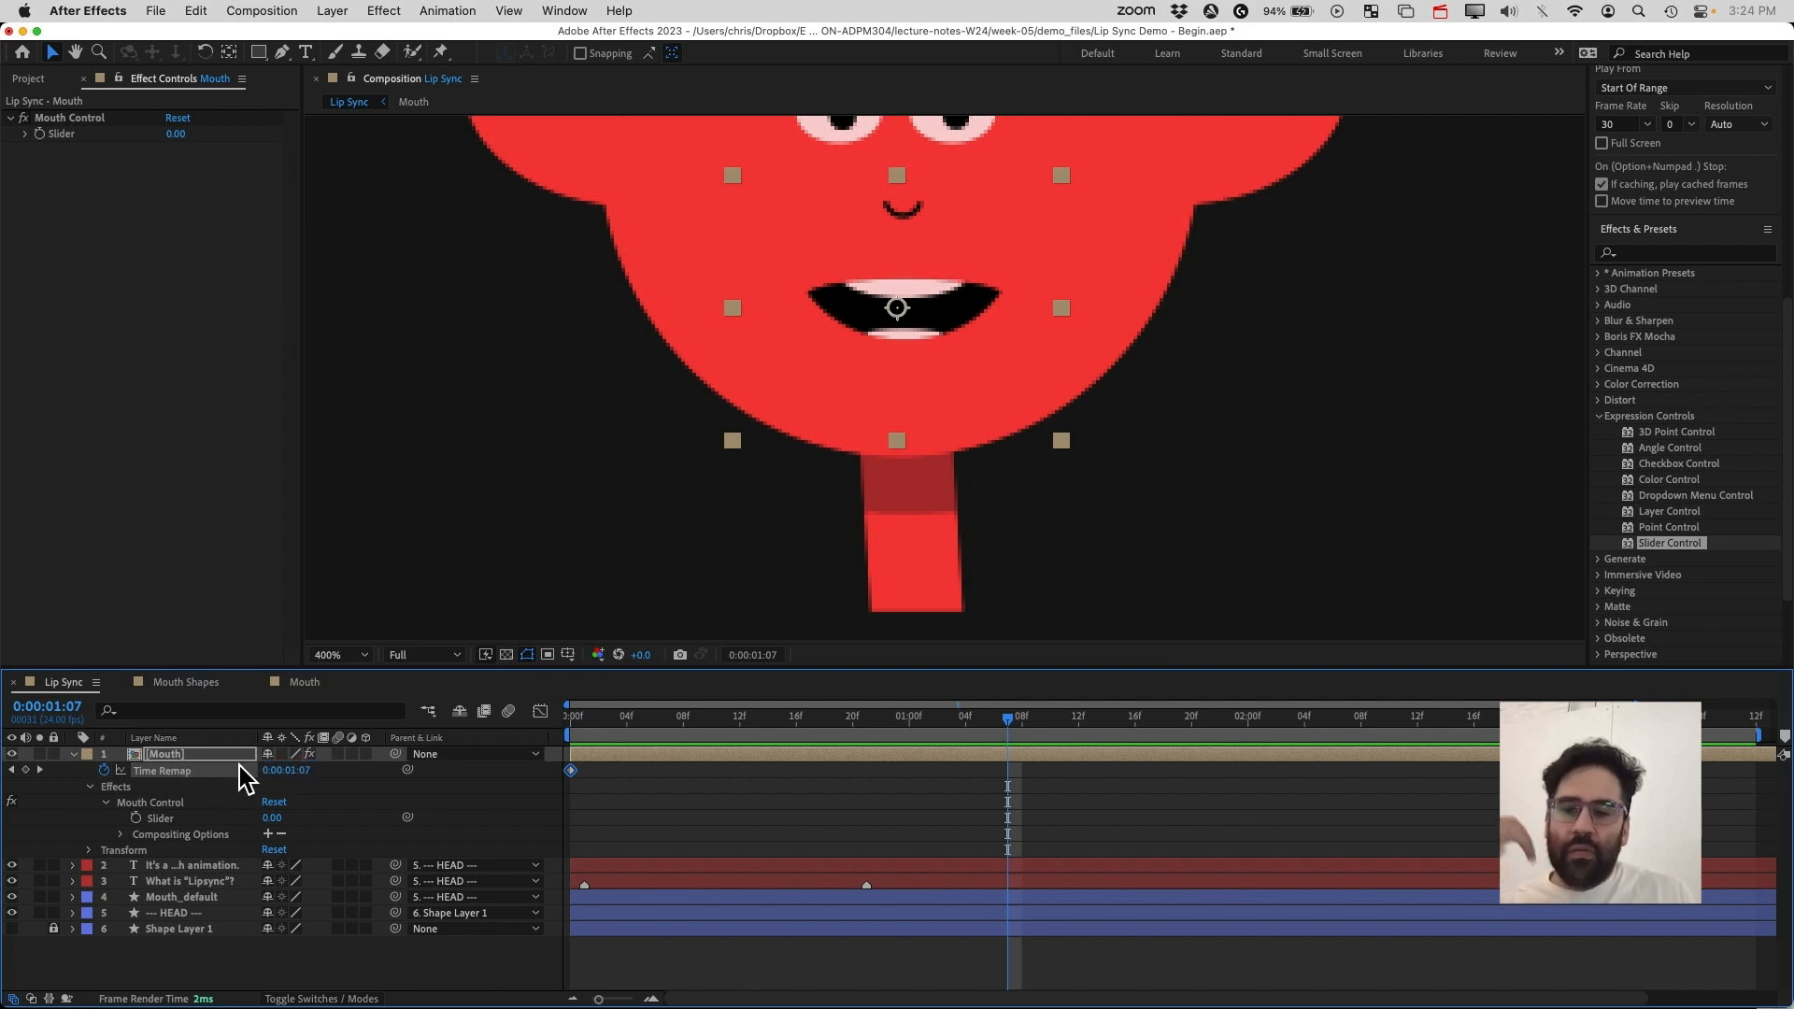
{"action": "right_click", "coordinate": [184, 778]}
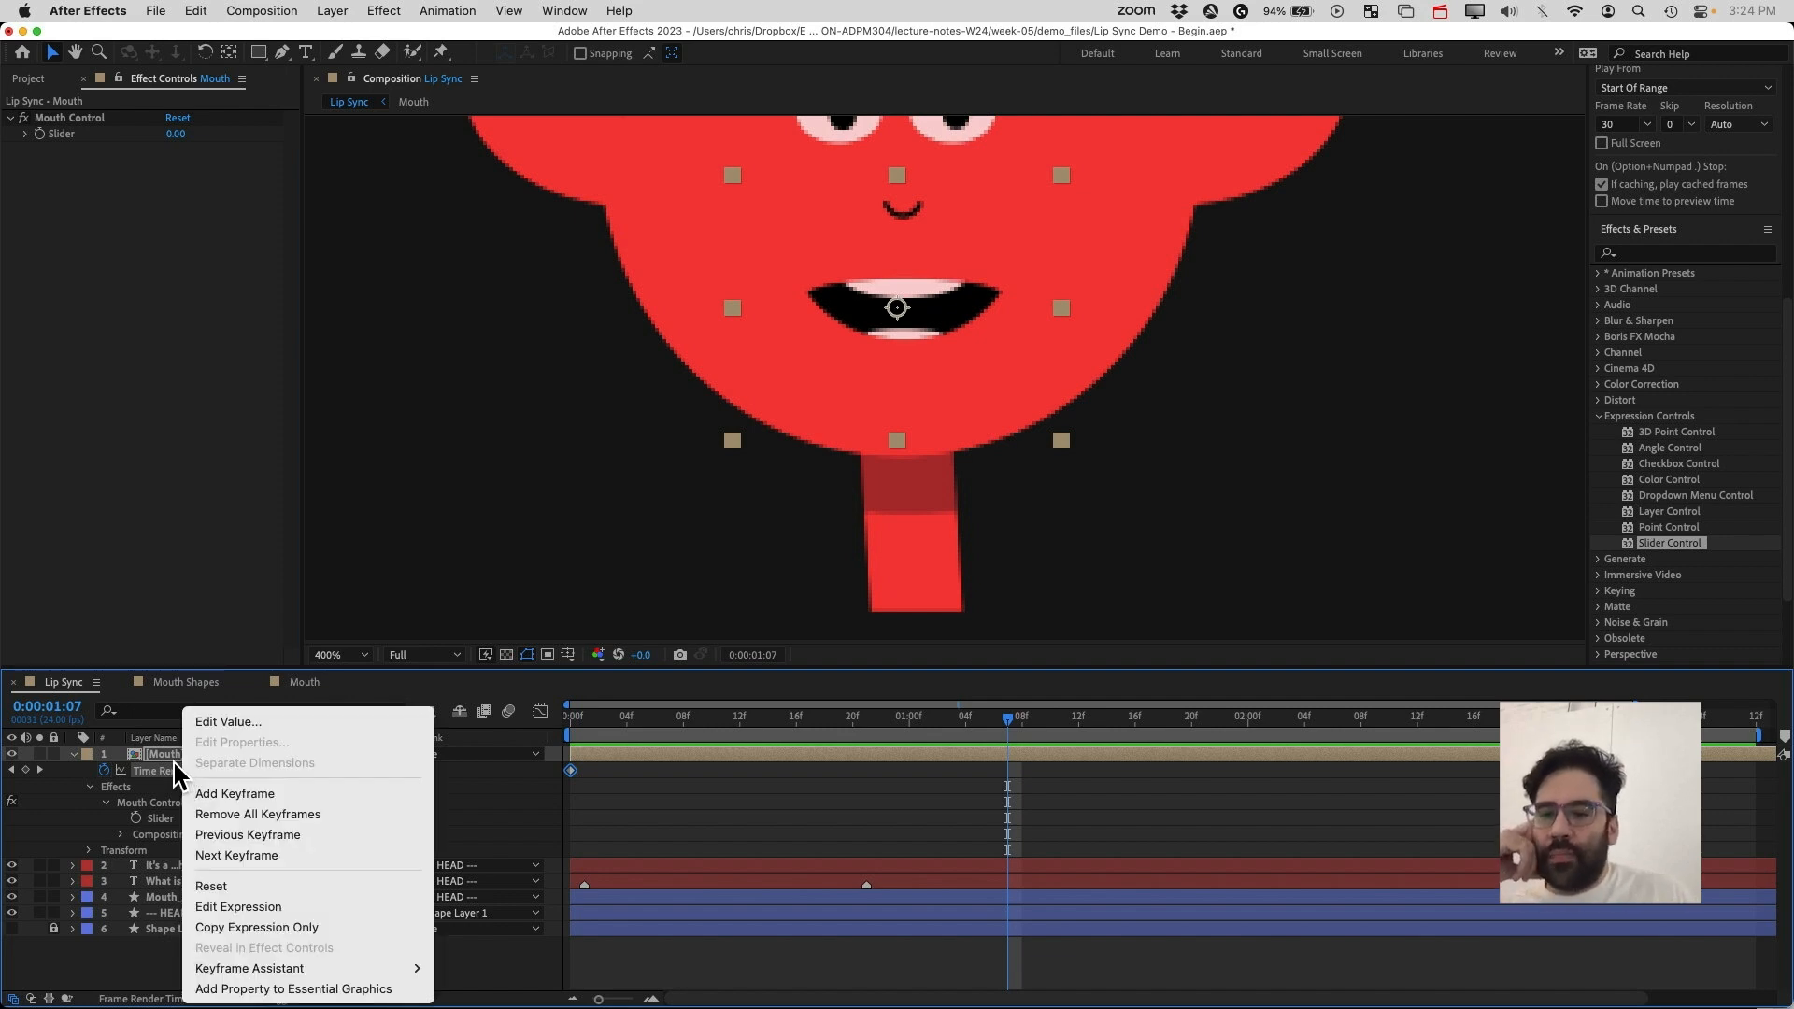
{"action": "left_click", "coordinate": [174, 760]}
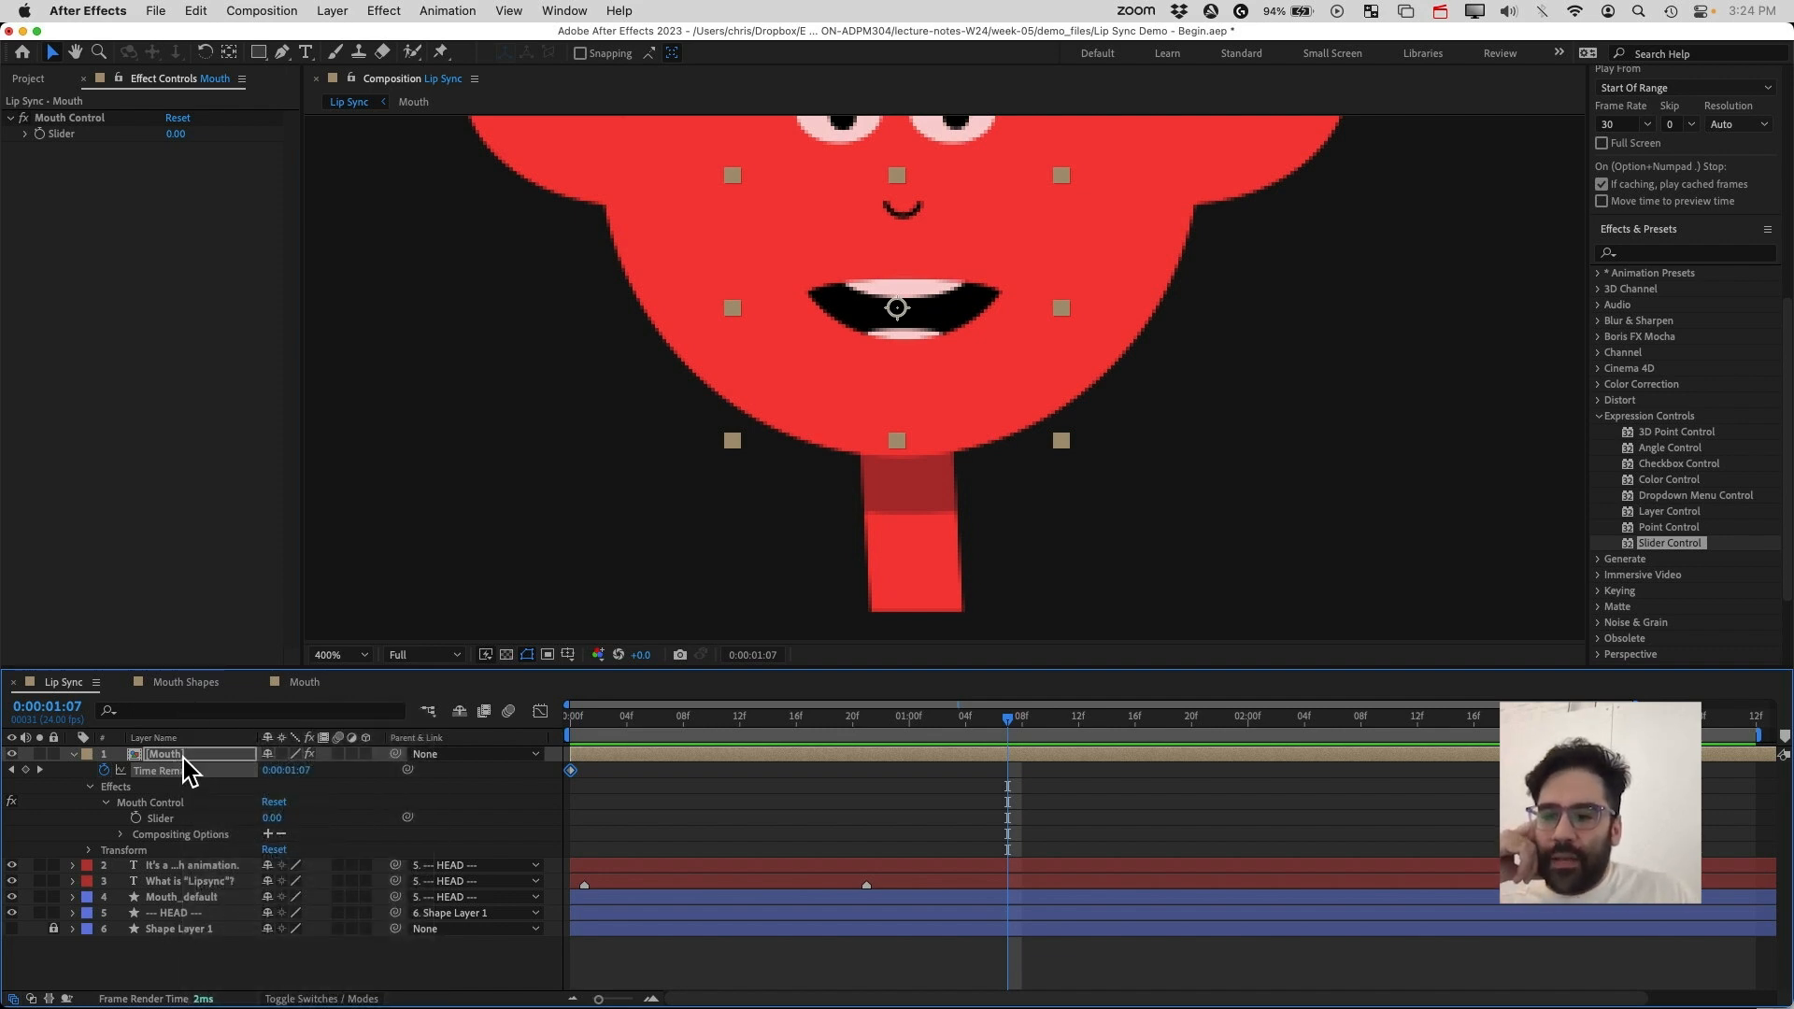
Add an expression to the Mouth layer's Time Remap that links it to the Mouth Control slider
{"action": "left_click", "coordinate": [447, 10]}
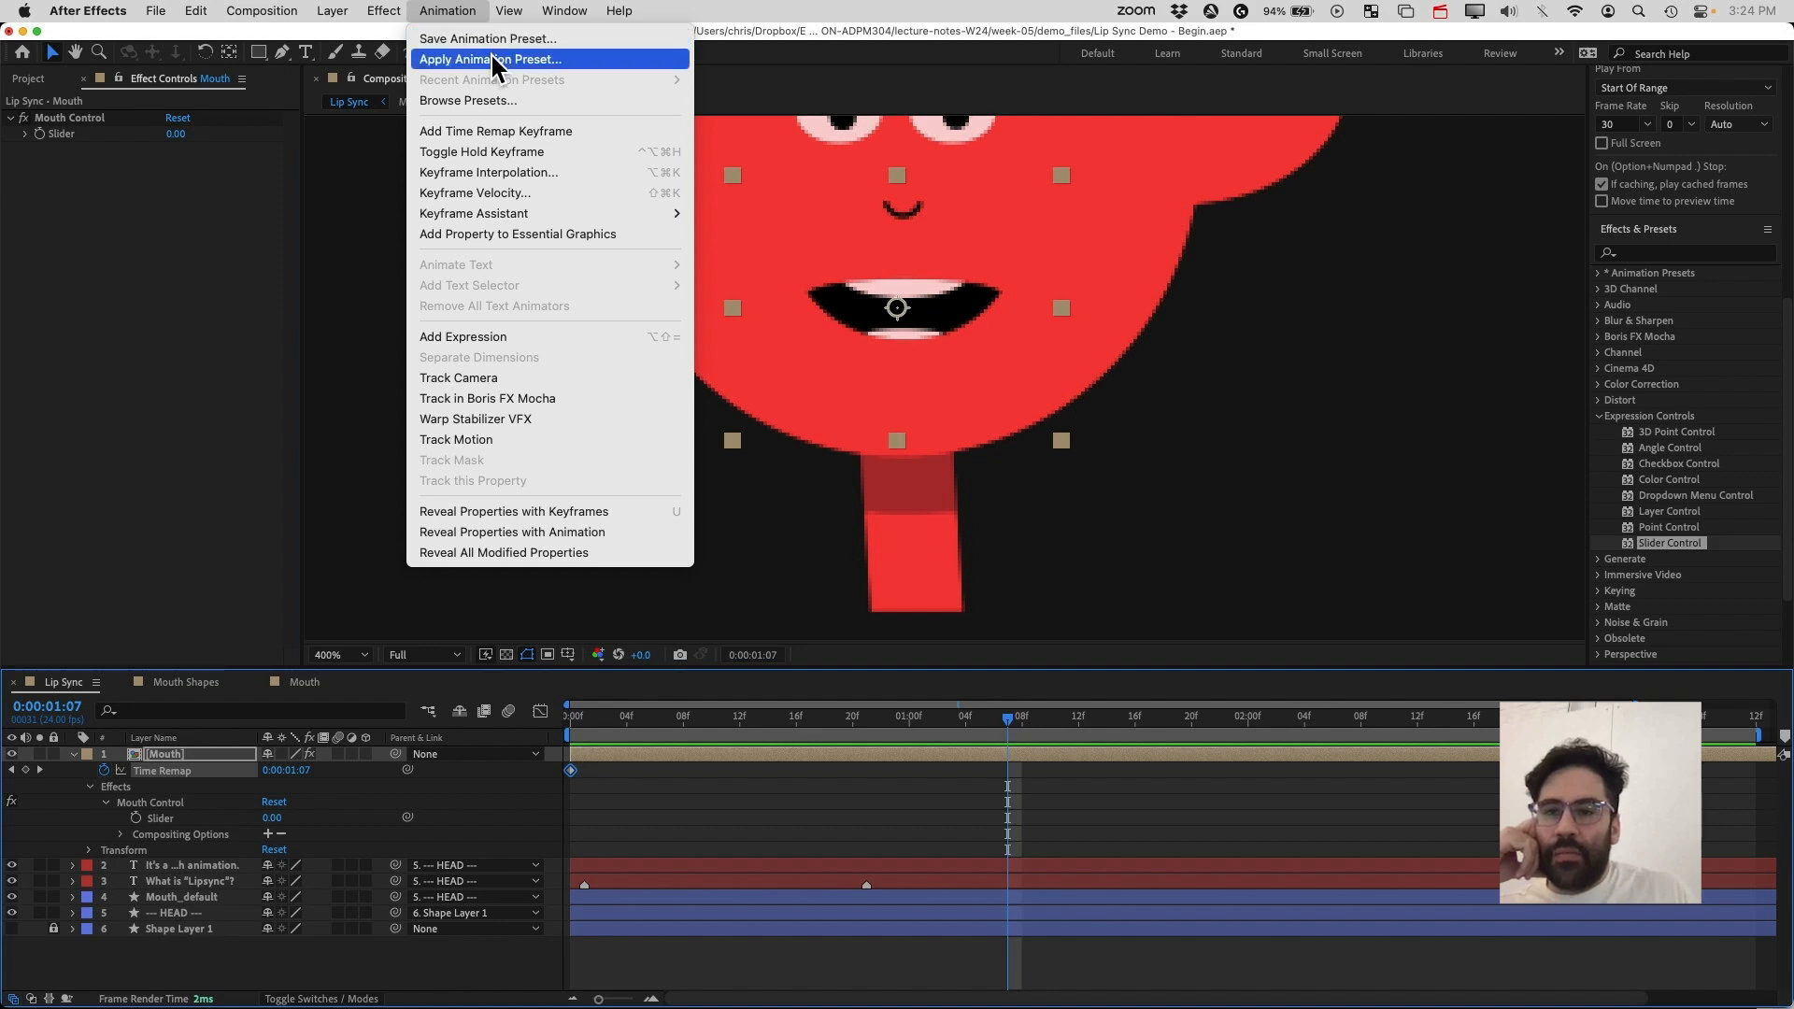
{"action": "mouse_move", "coordinate": [547, 217]}
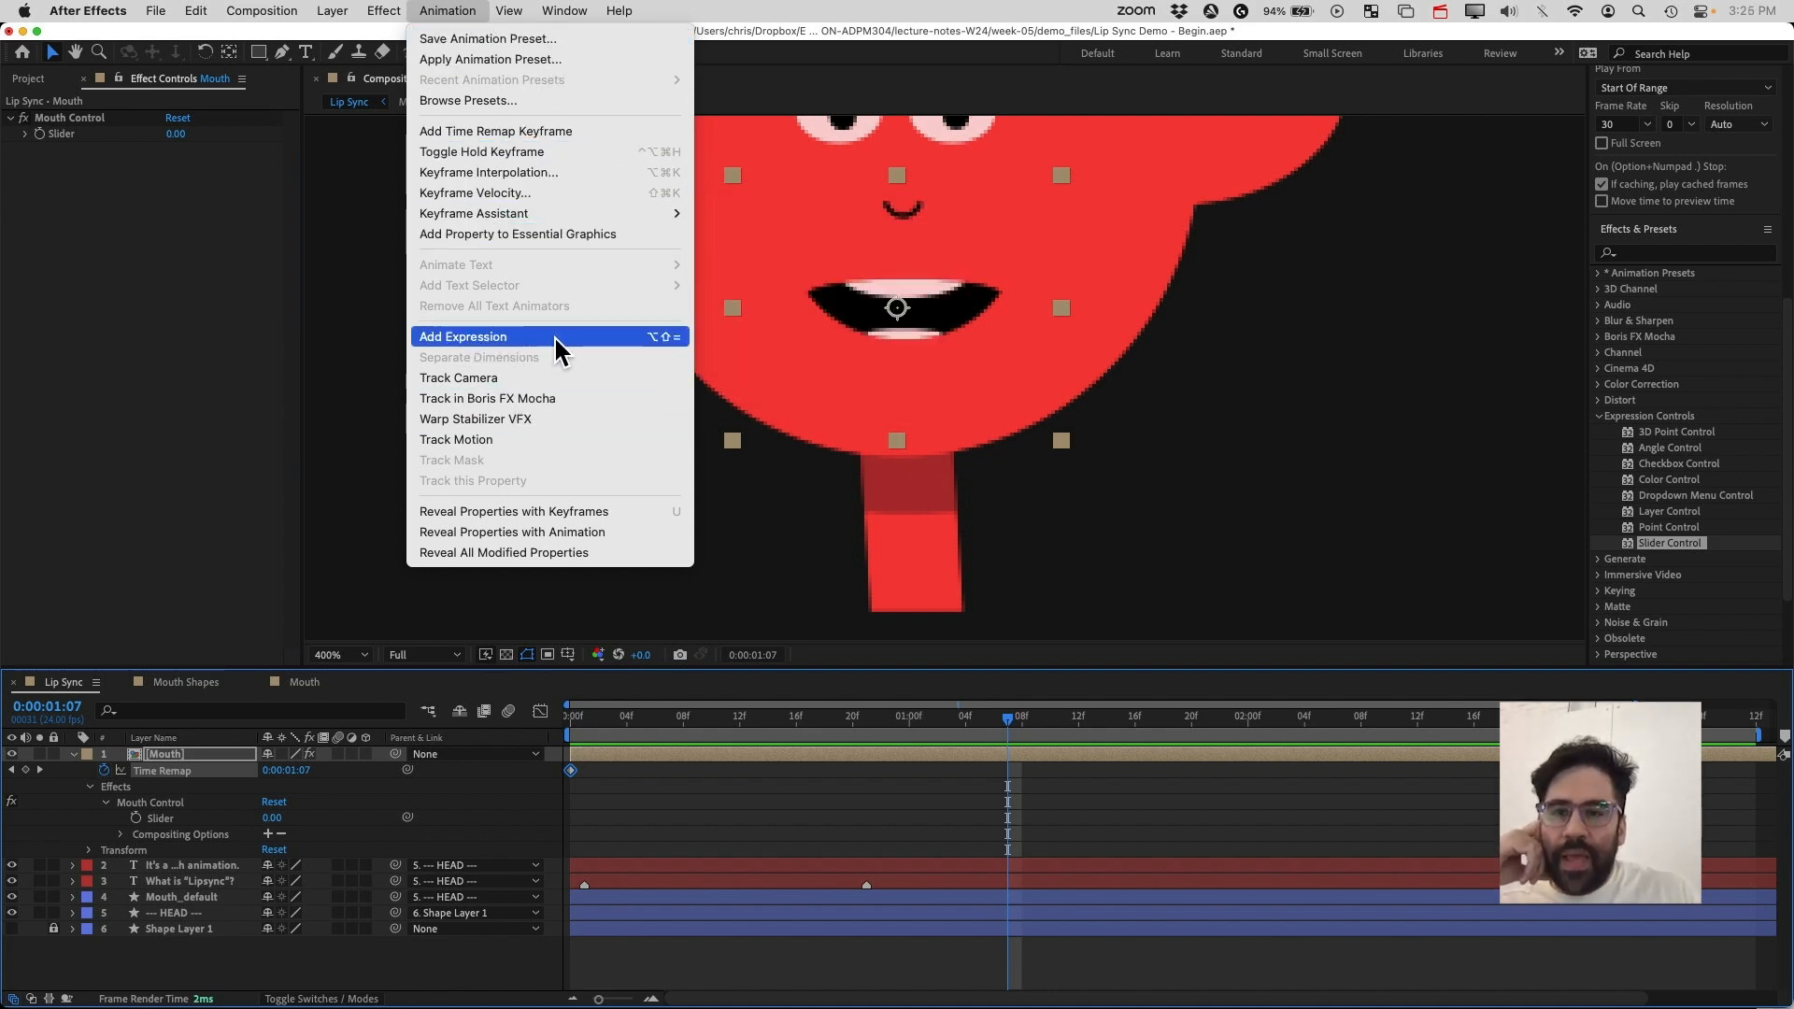
{"action": "left_click", "coordinate": [497, 336]}
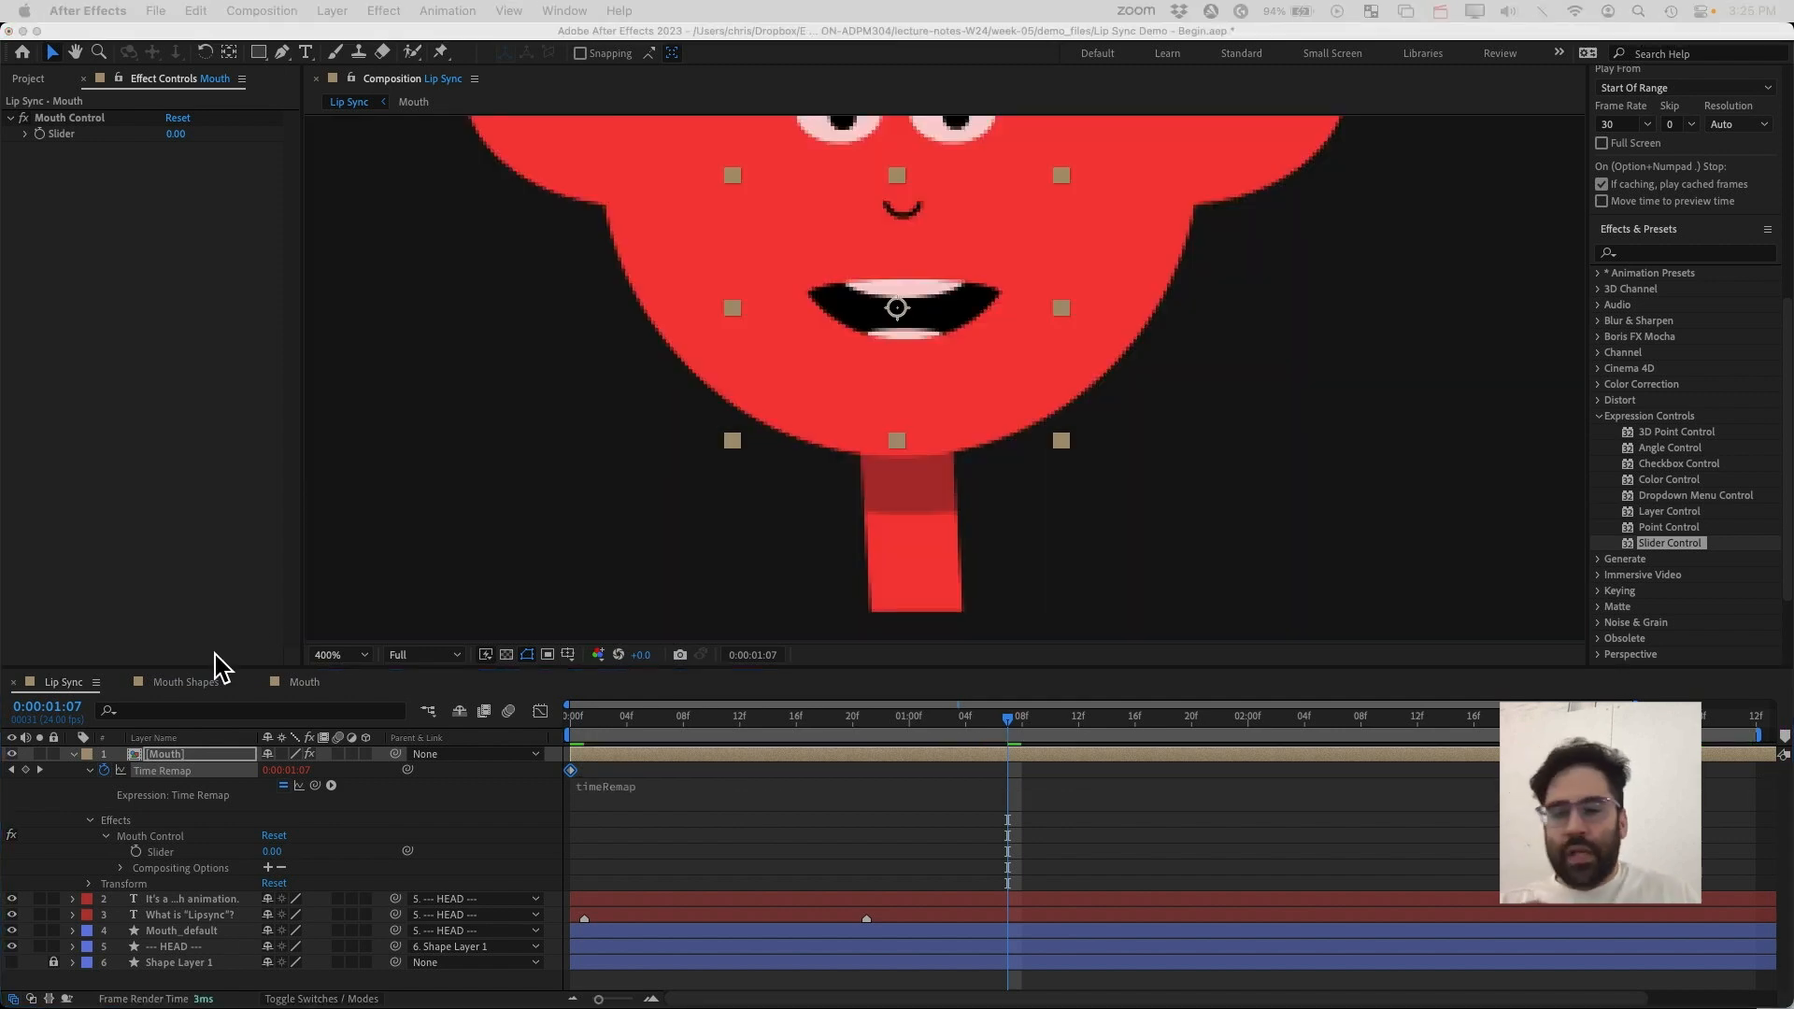
{"action": "left_click", "coordinate": [590, 802]}
{"action": "left_click", "coordinate": [590, 794]}
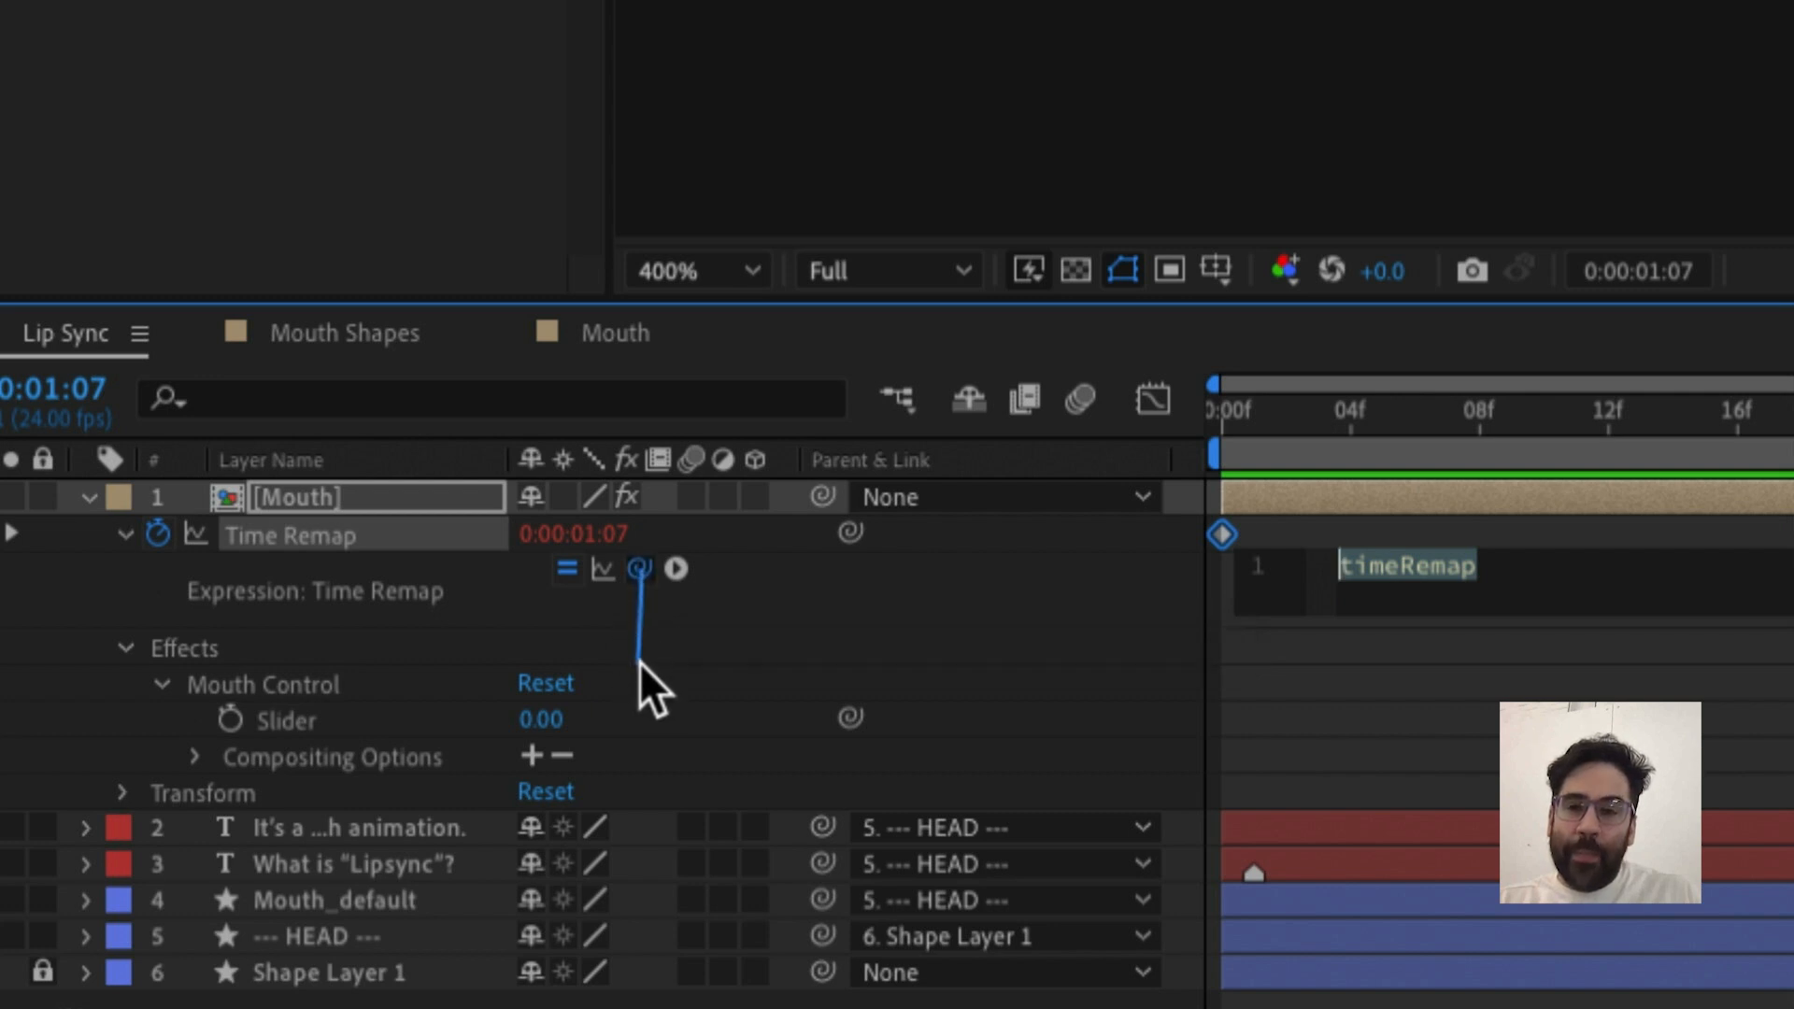
{"action": "left_click", "coordinate": [641, 570]}
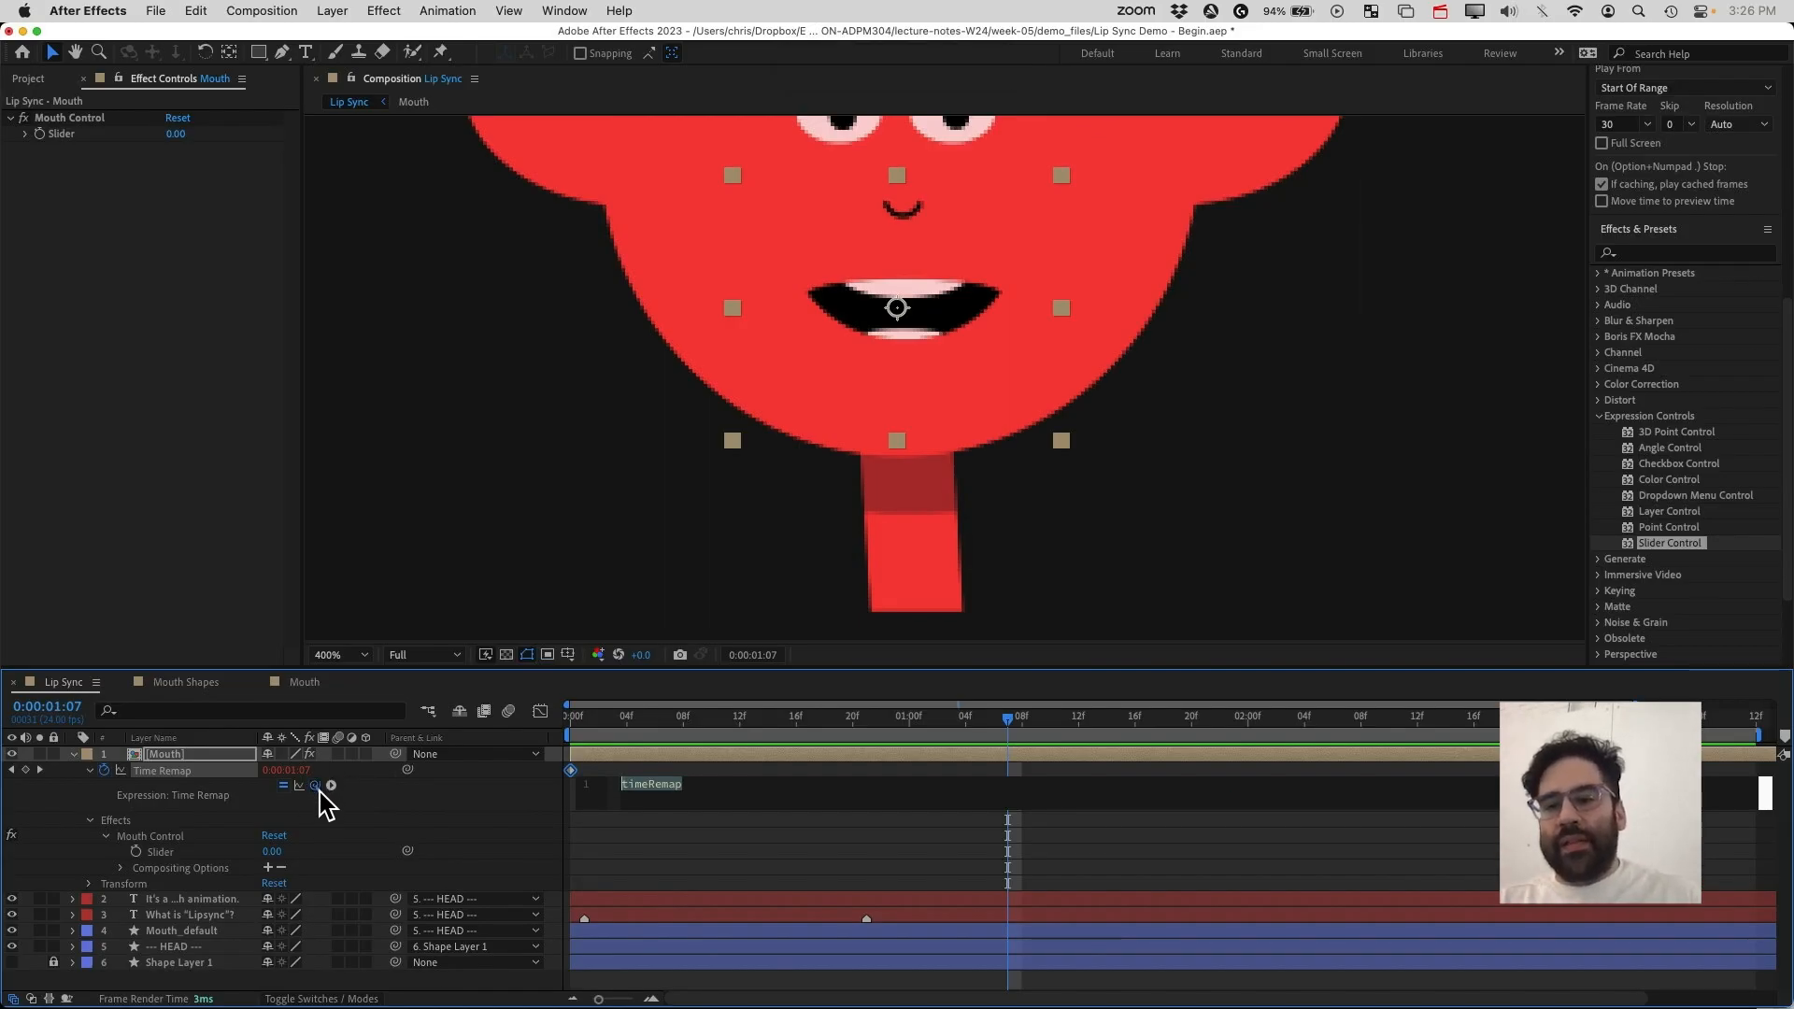
{"action": "left_click_drag", "start_coordinate": [315, 786], "coordinate": [78, 137]}
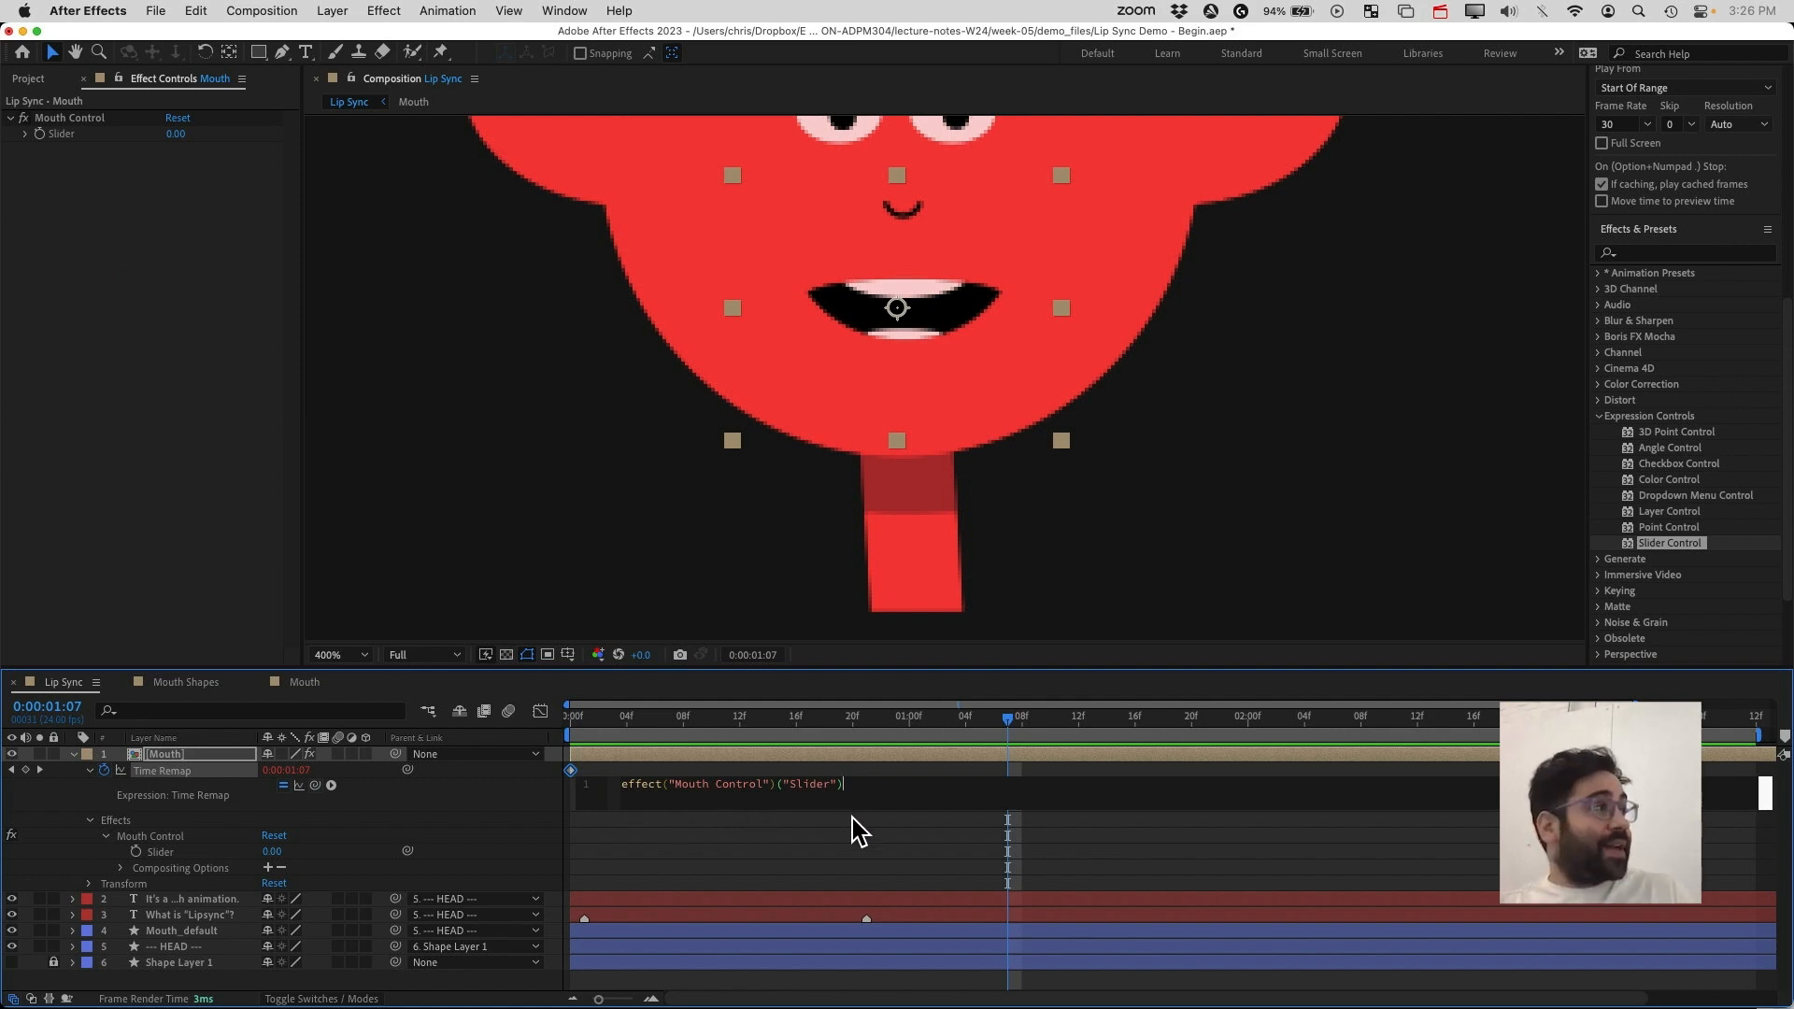
{"action": "left_click", "coordinate": [844, 787]}
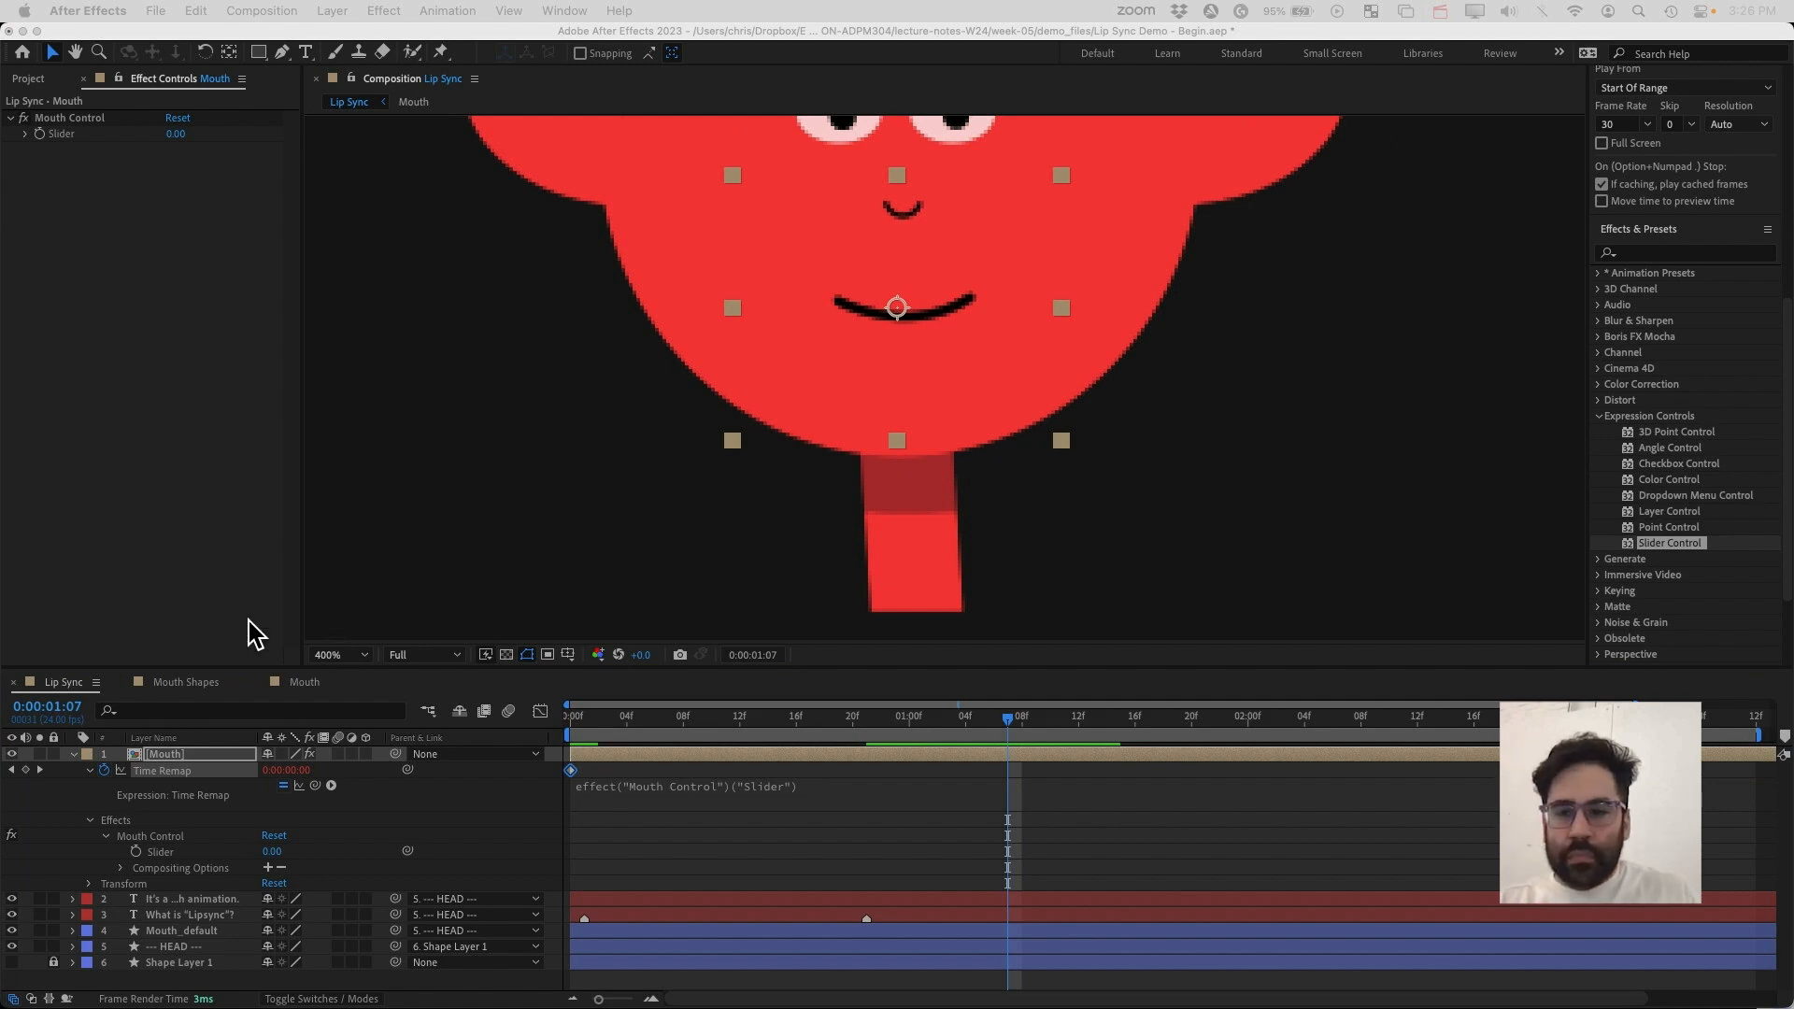
Set the Mouth Control slider value to 10
{"action": "left_click", "coordinate": [203, 559]}
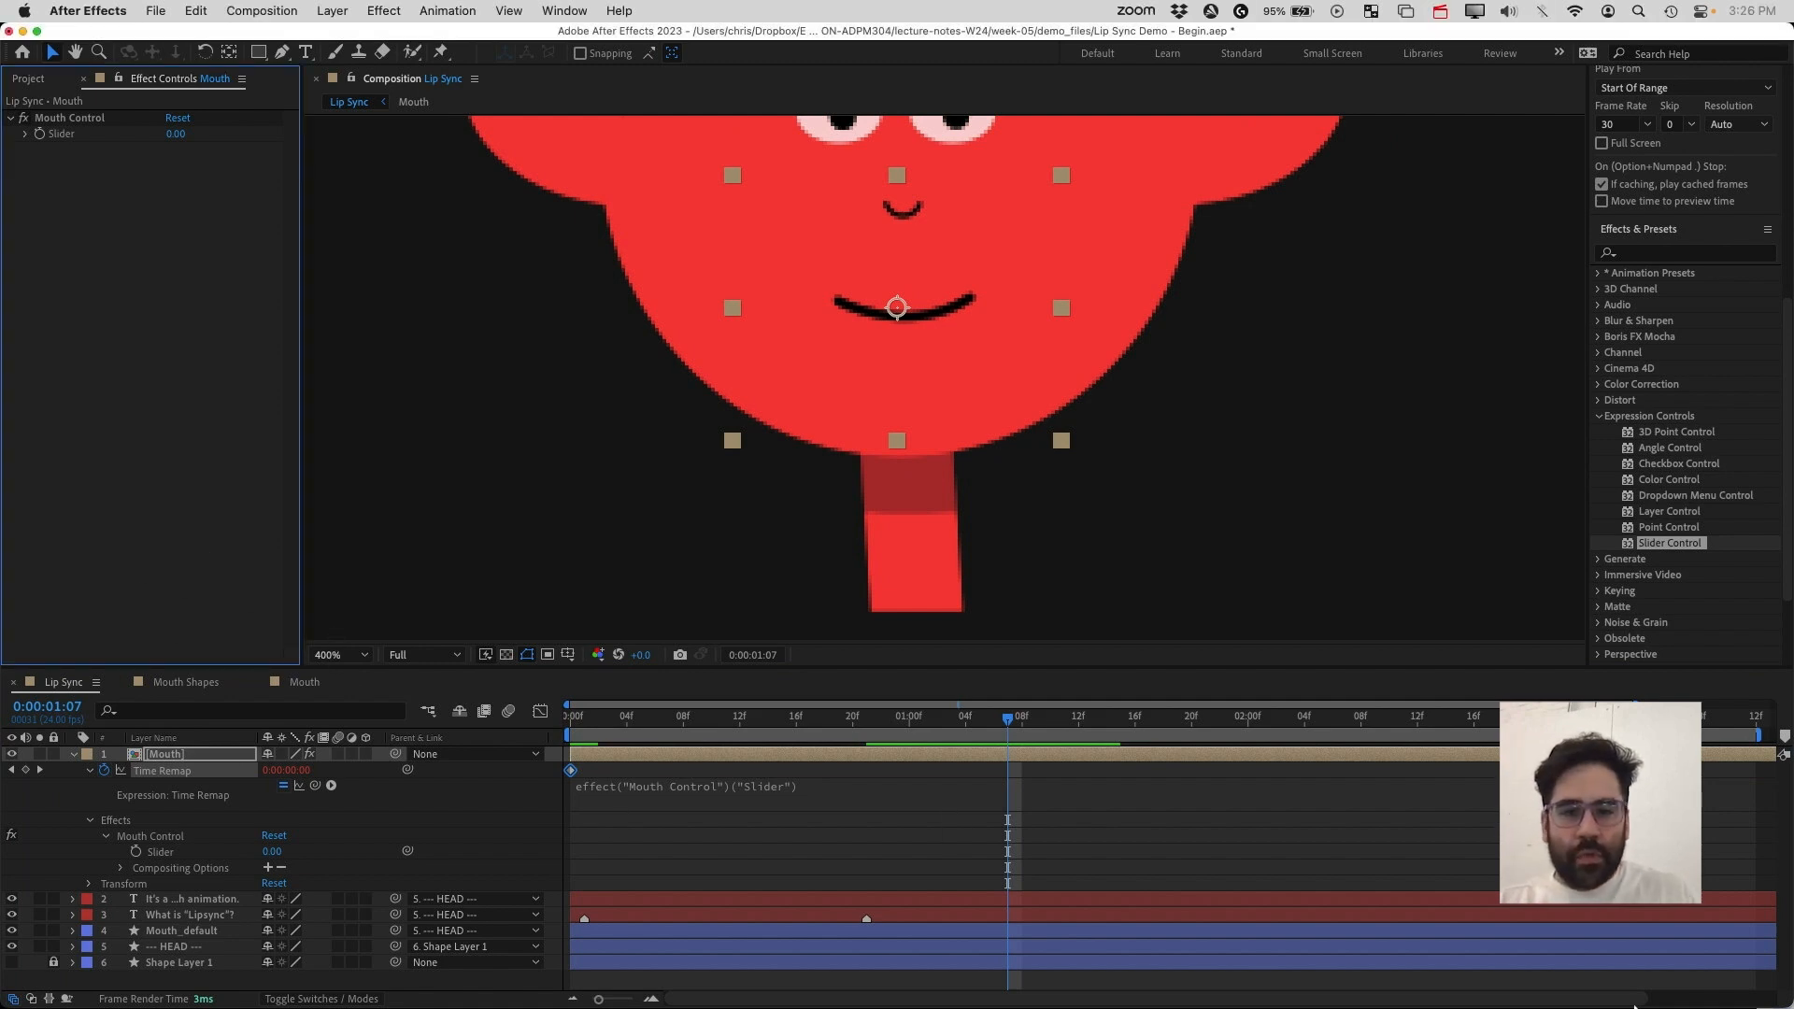
{"action": "left_click", "coordinate": [1037, 787]}
{"action": "left_click", "coordinate": [1011, 848]}
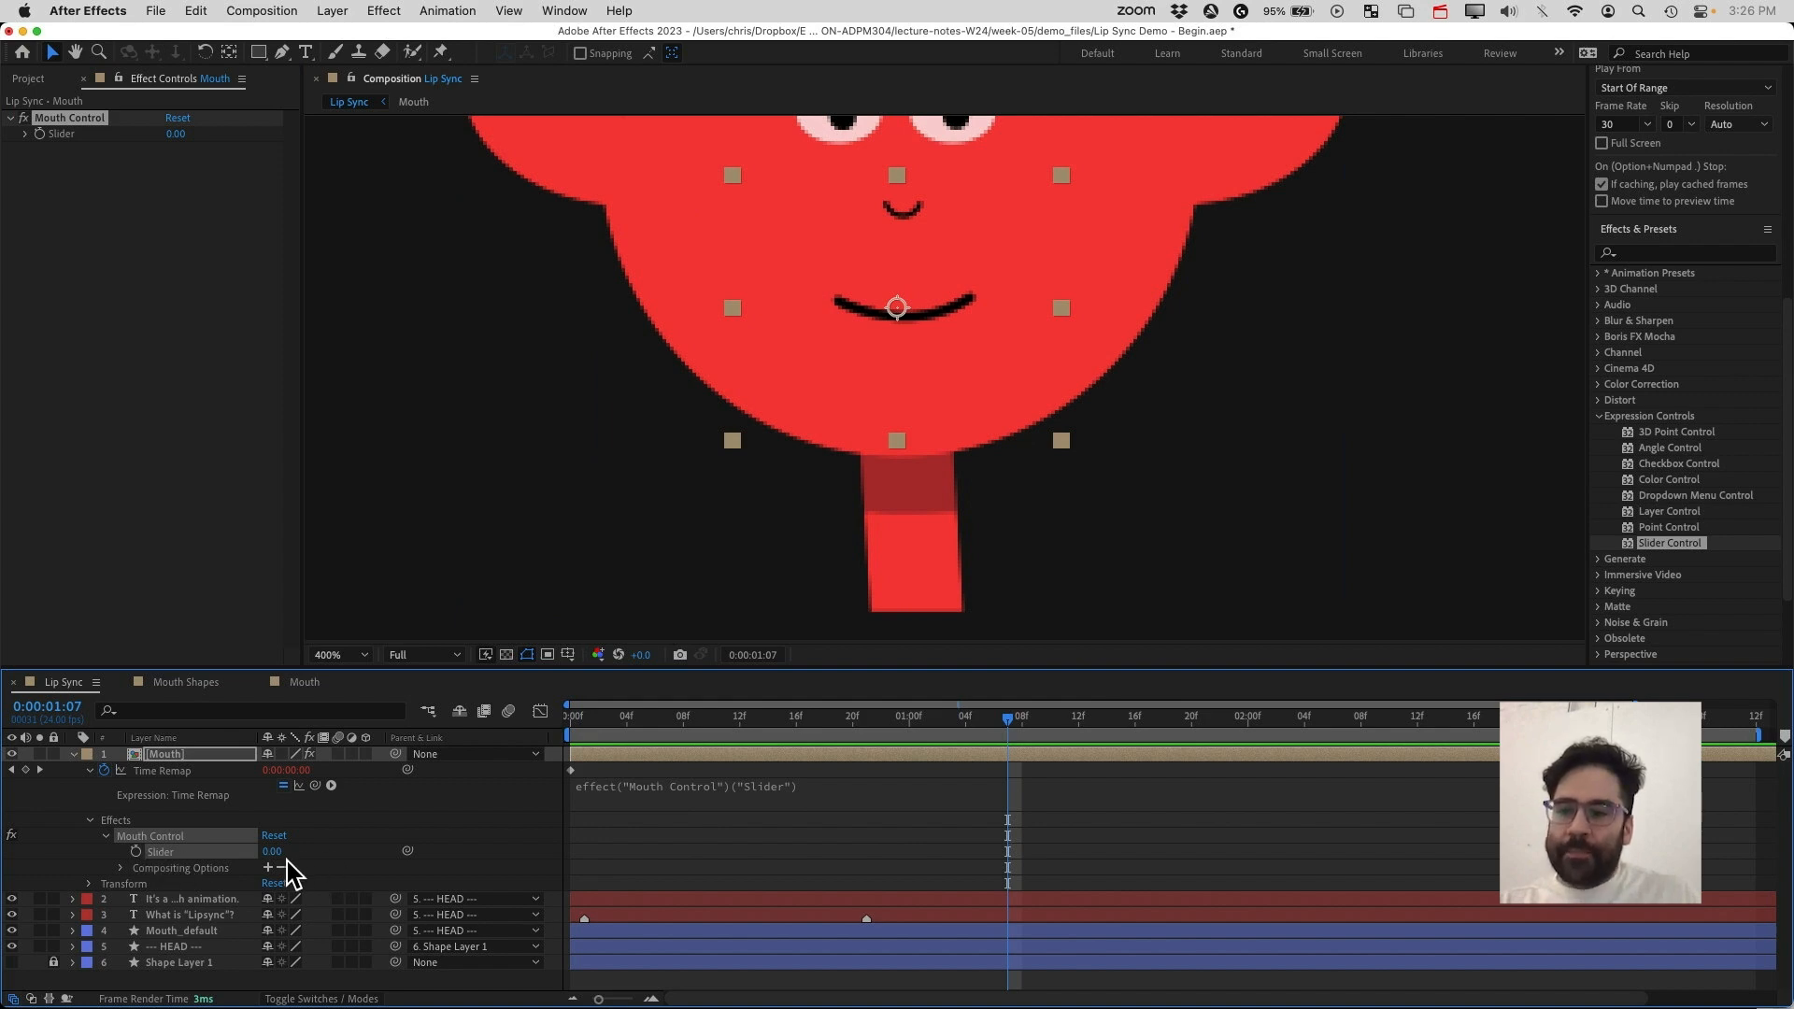
{"action": "left_click_drag", "start_coordinate": [275, 858], "coordinate": [288, 860]}
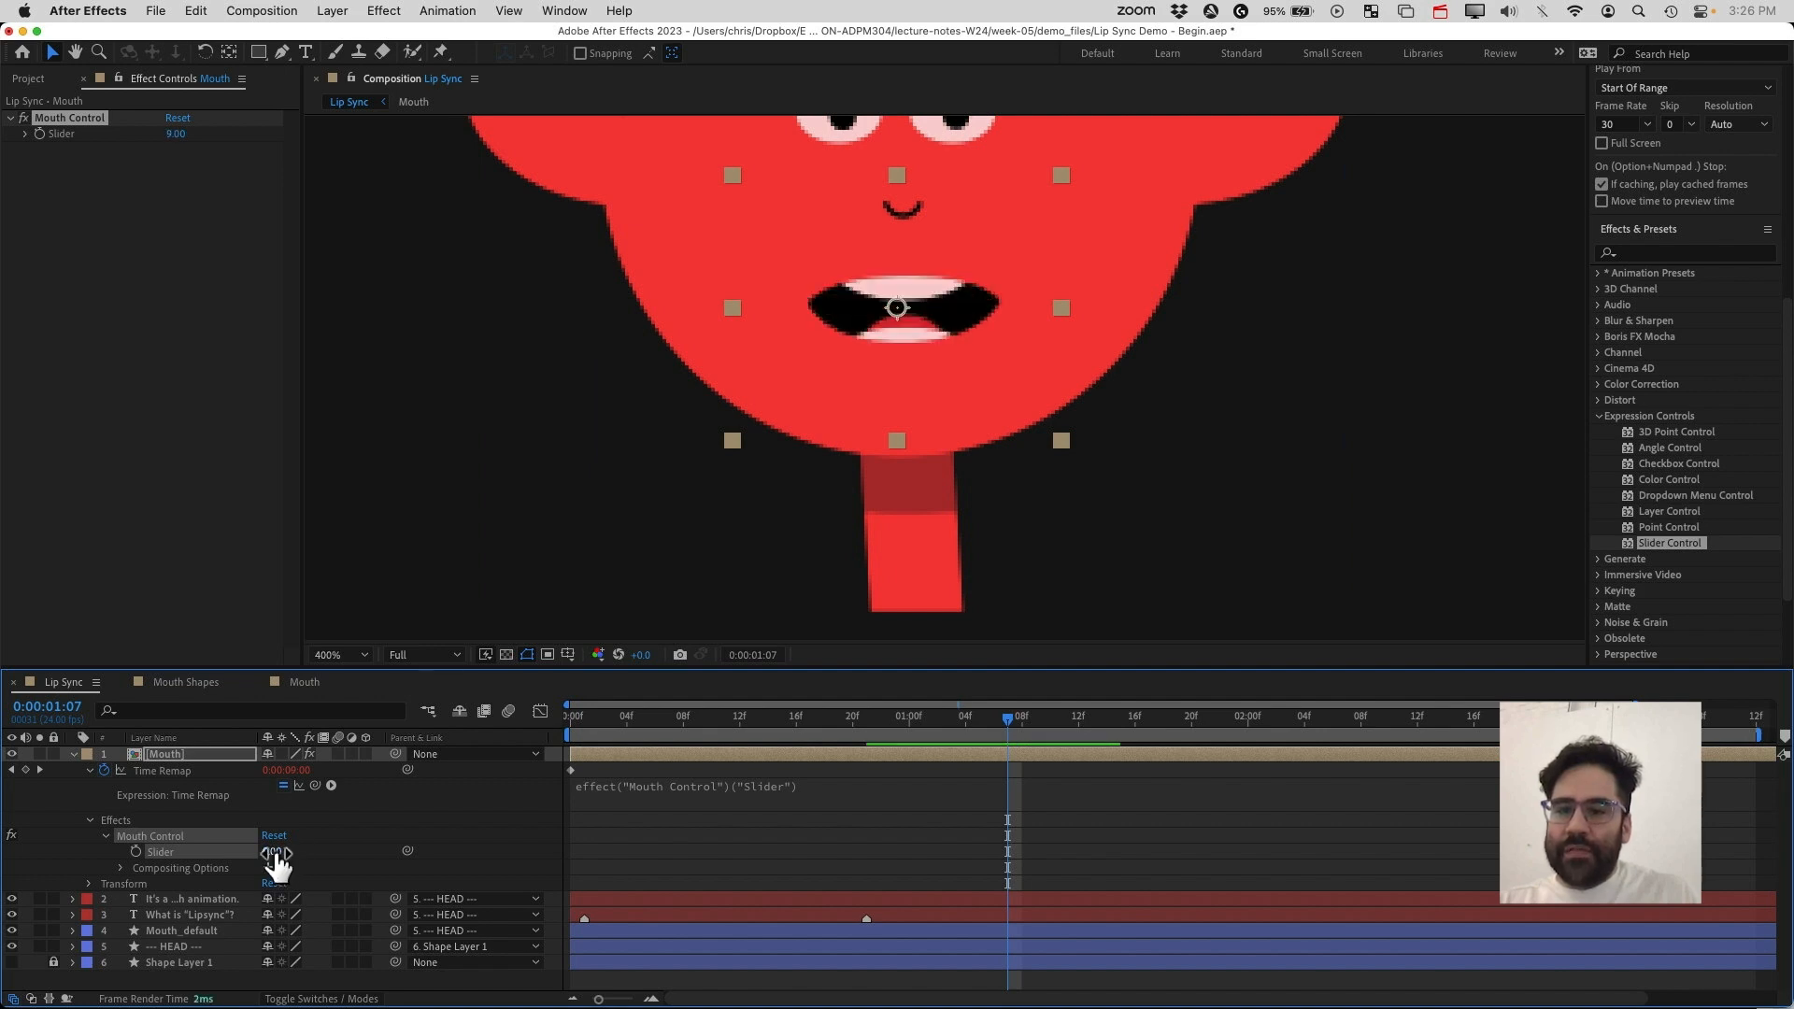
{"action": "left_click", "coordinate": [275, 854]}
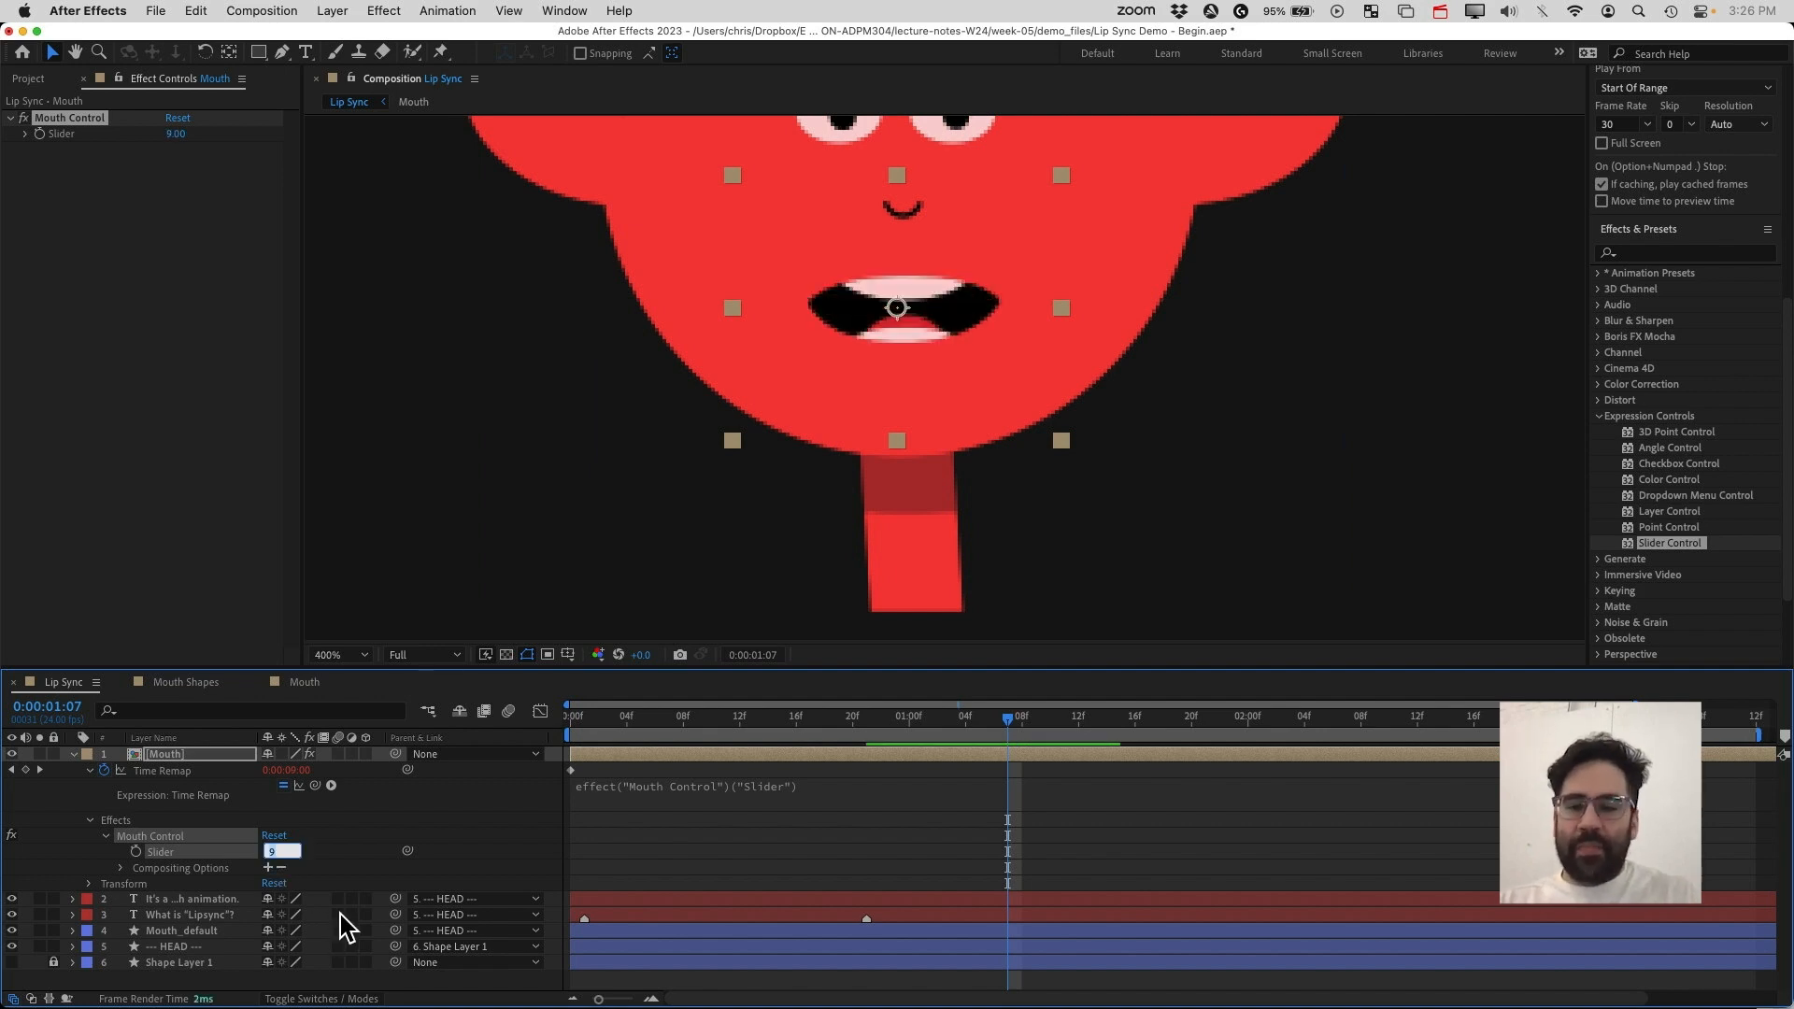
{"action": "type", "text": "10"}
{"action": "key", "text": "Return"}
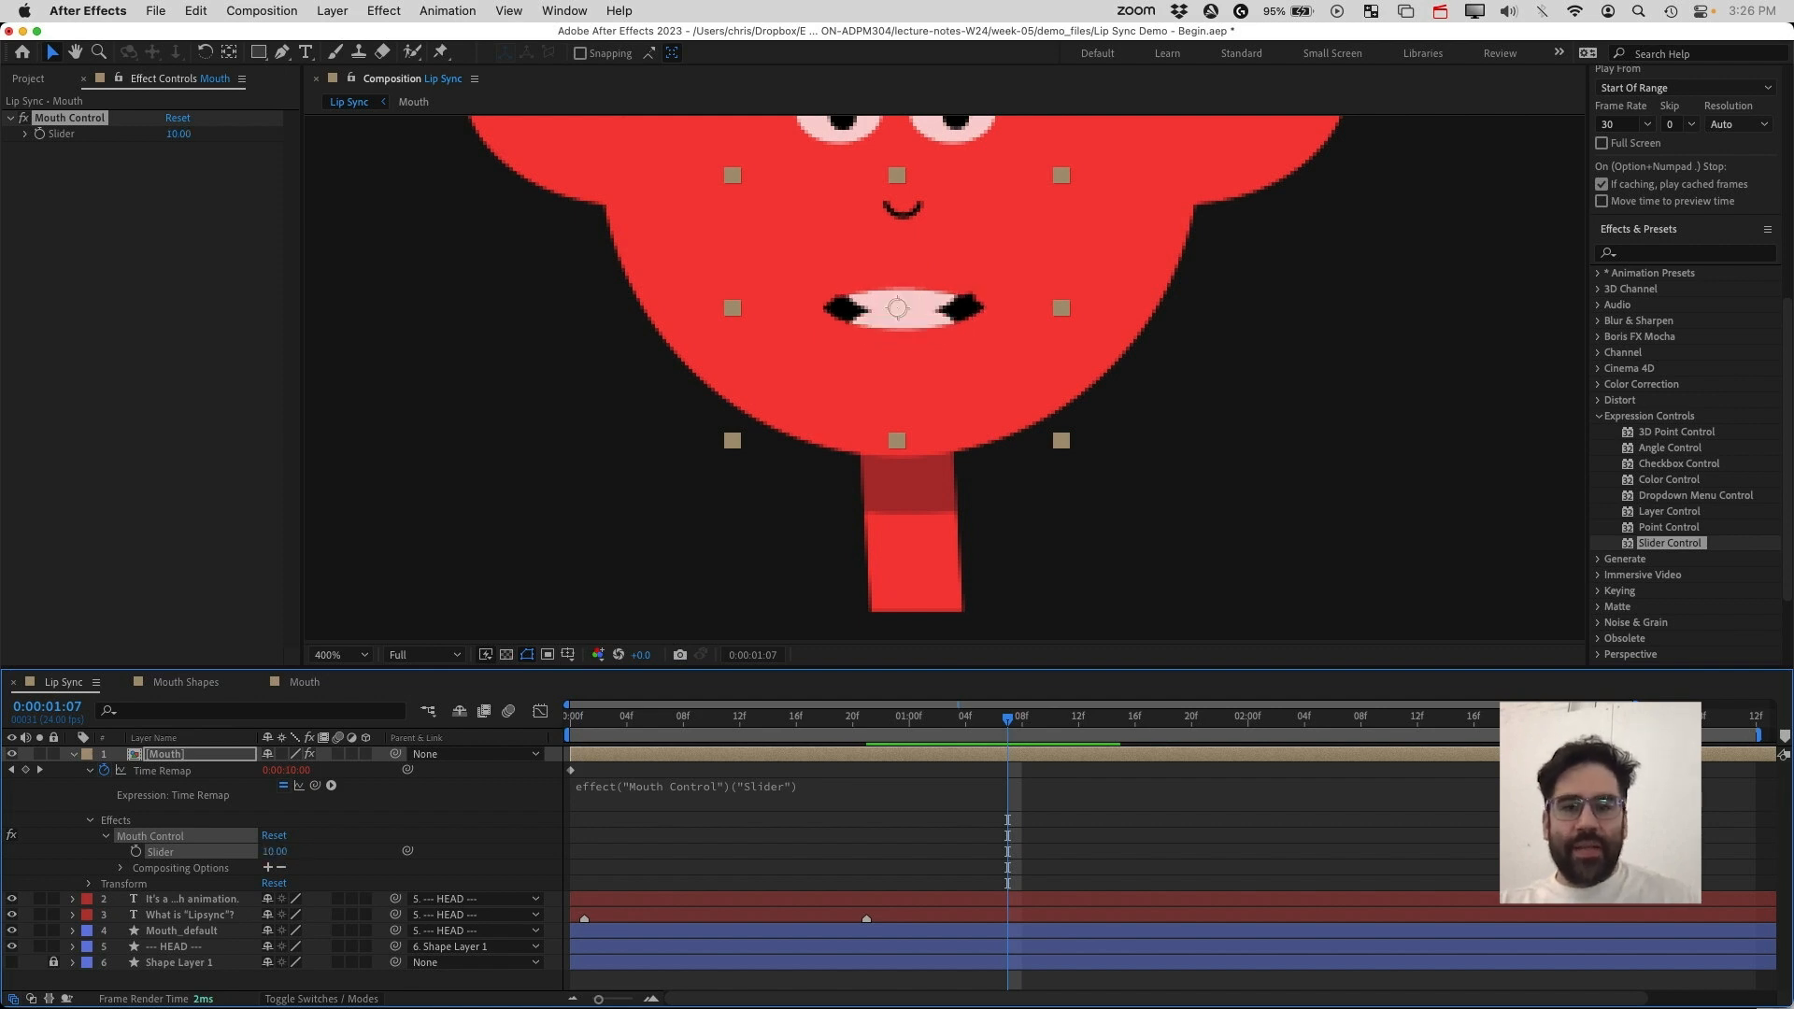
Review the Mouth Shapes and Mouth compositions to see which mouth shape each slider value shows
{"action": "left_click", "coordinate": [643, 760]}
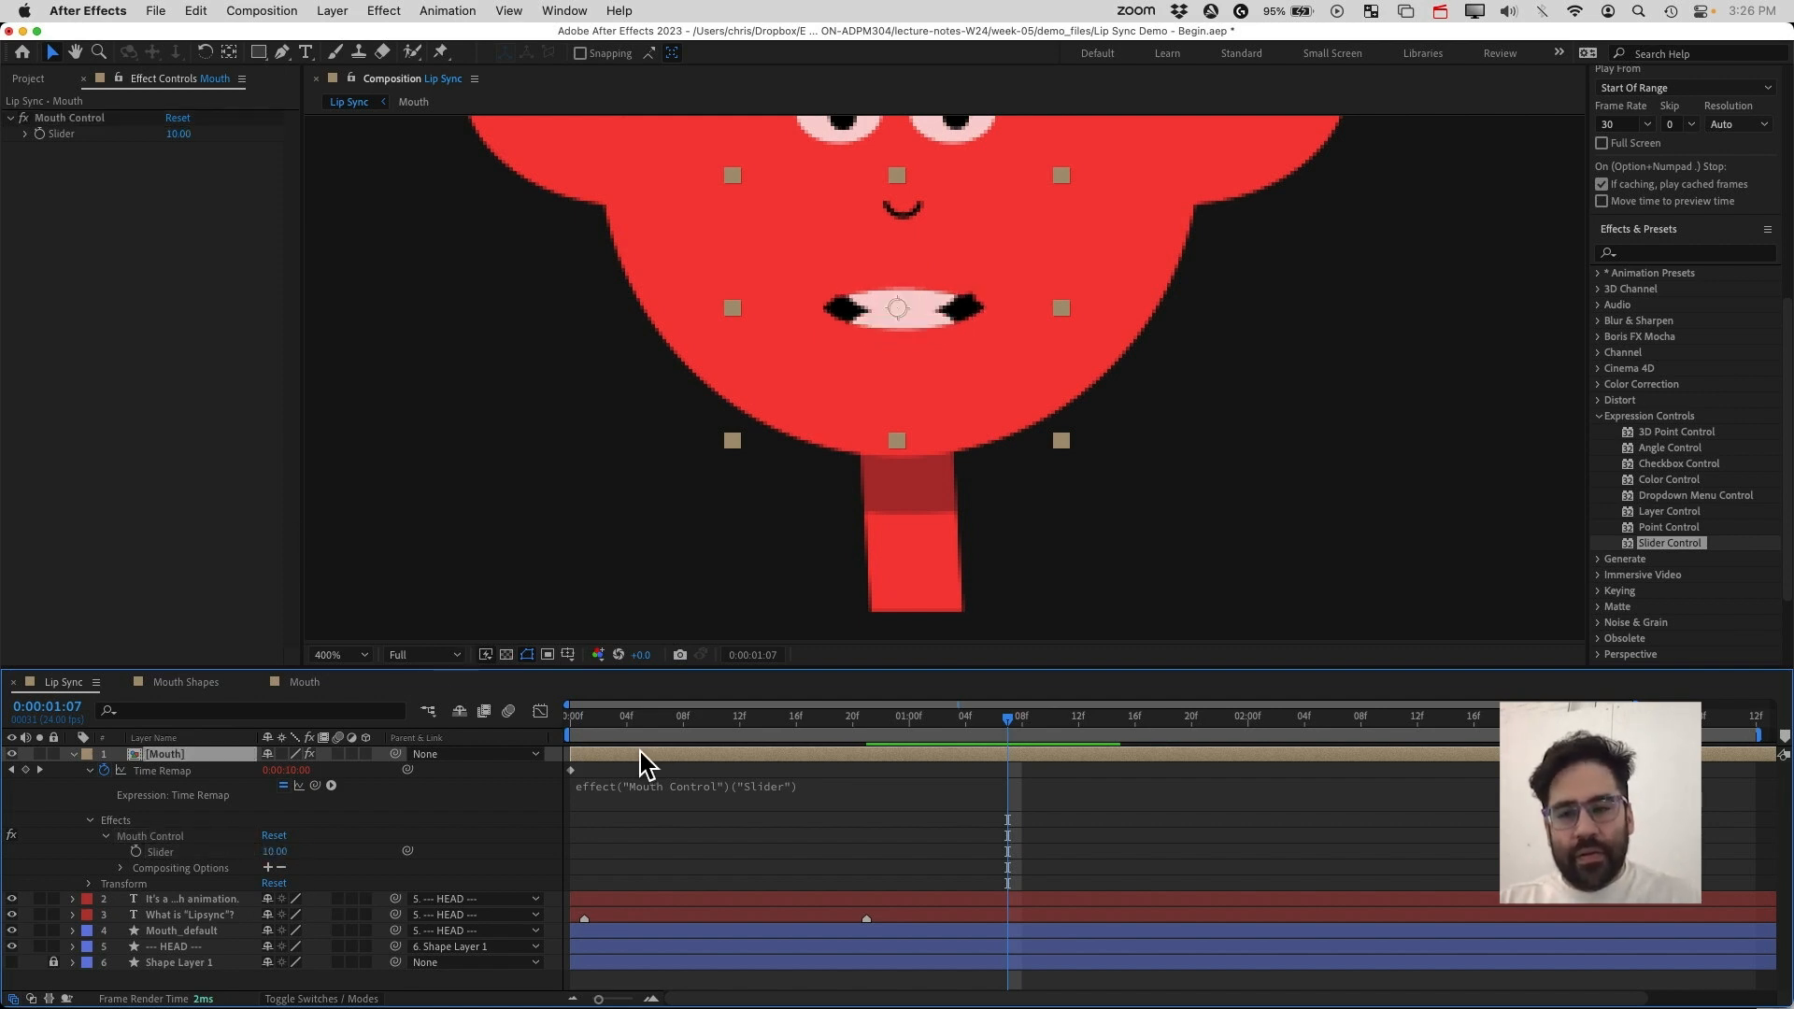
{"action": "left_click_drag", "start_coordinate": [931, 300], "coordinate": [933, 294]}
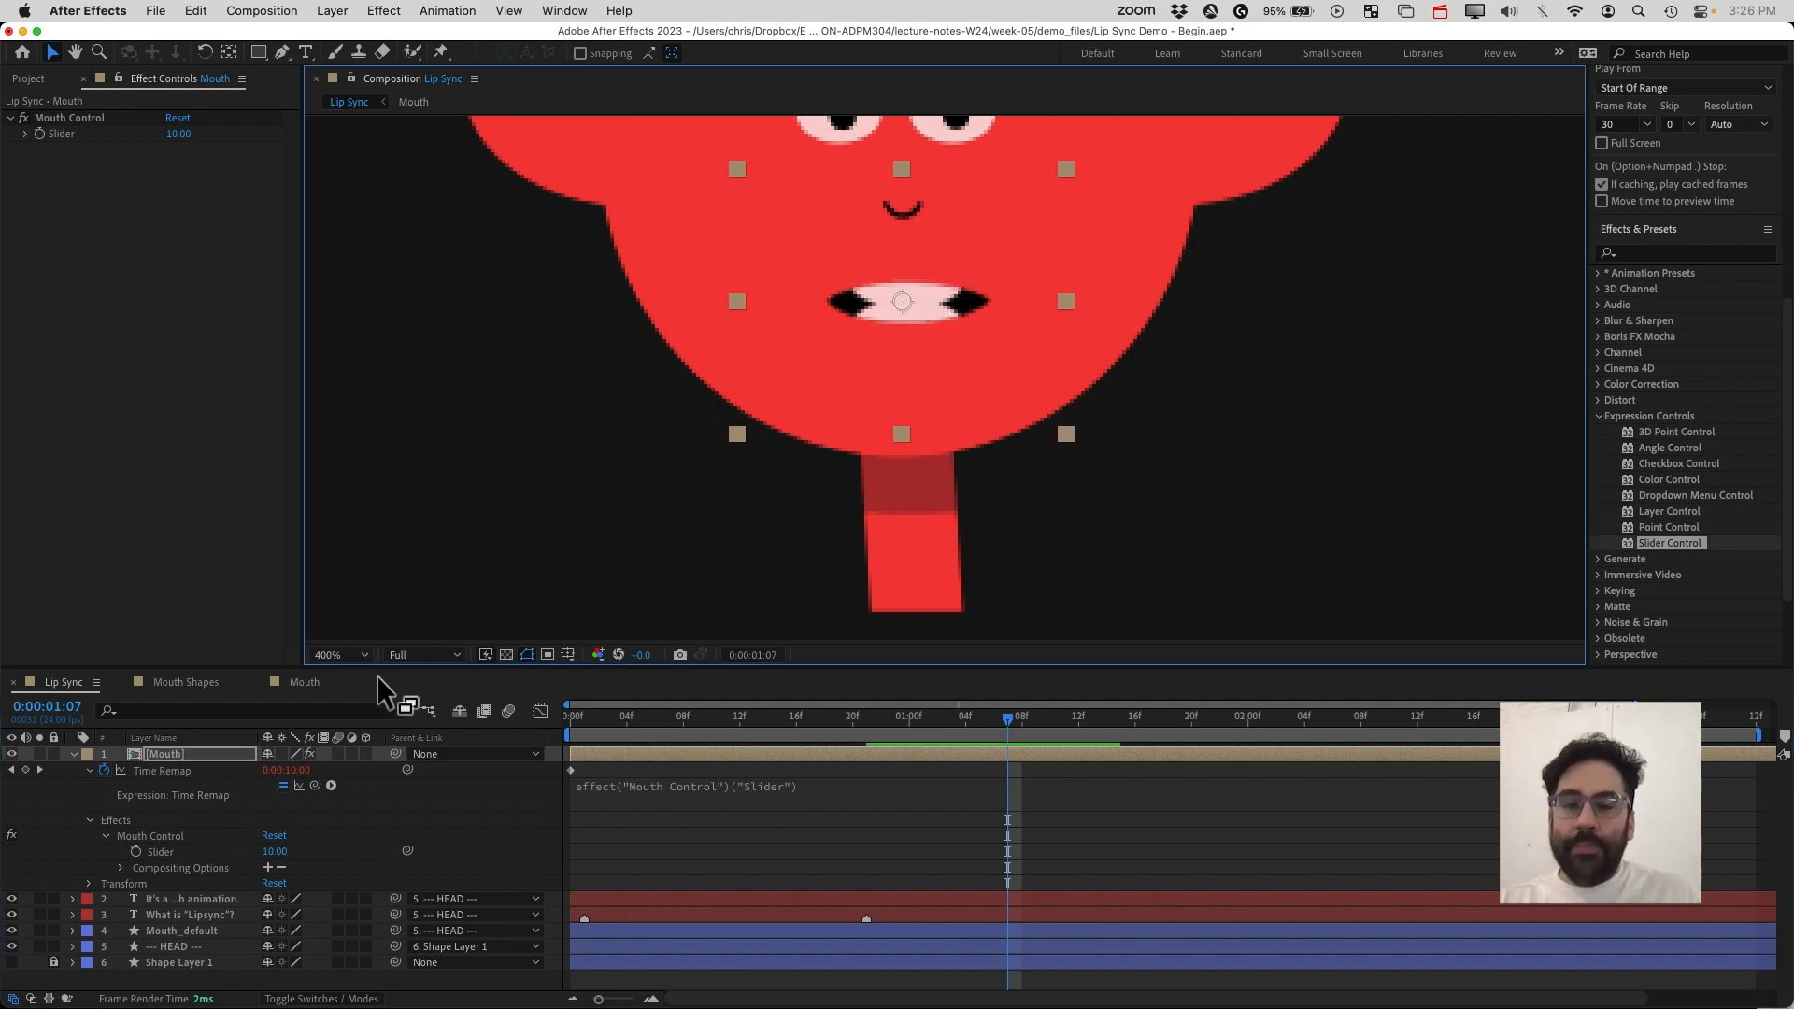
{"action": "key", "text": "'"}
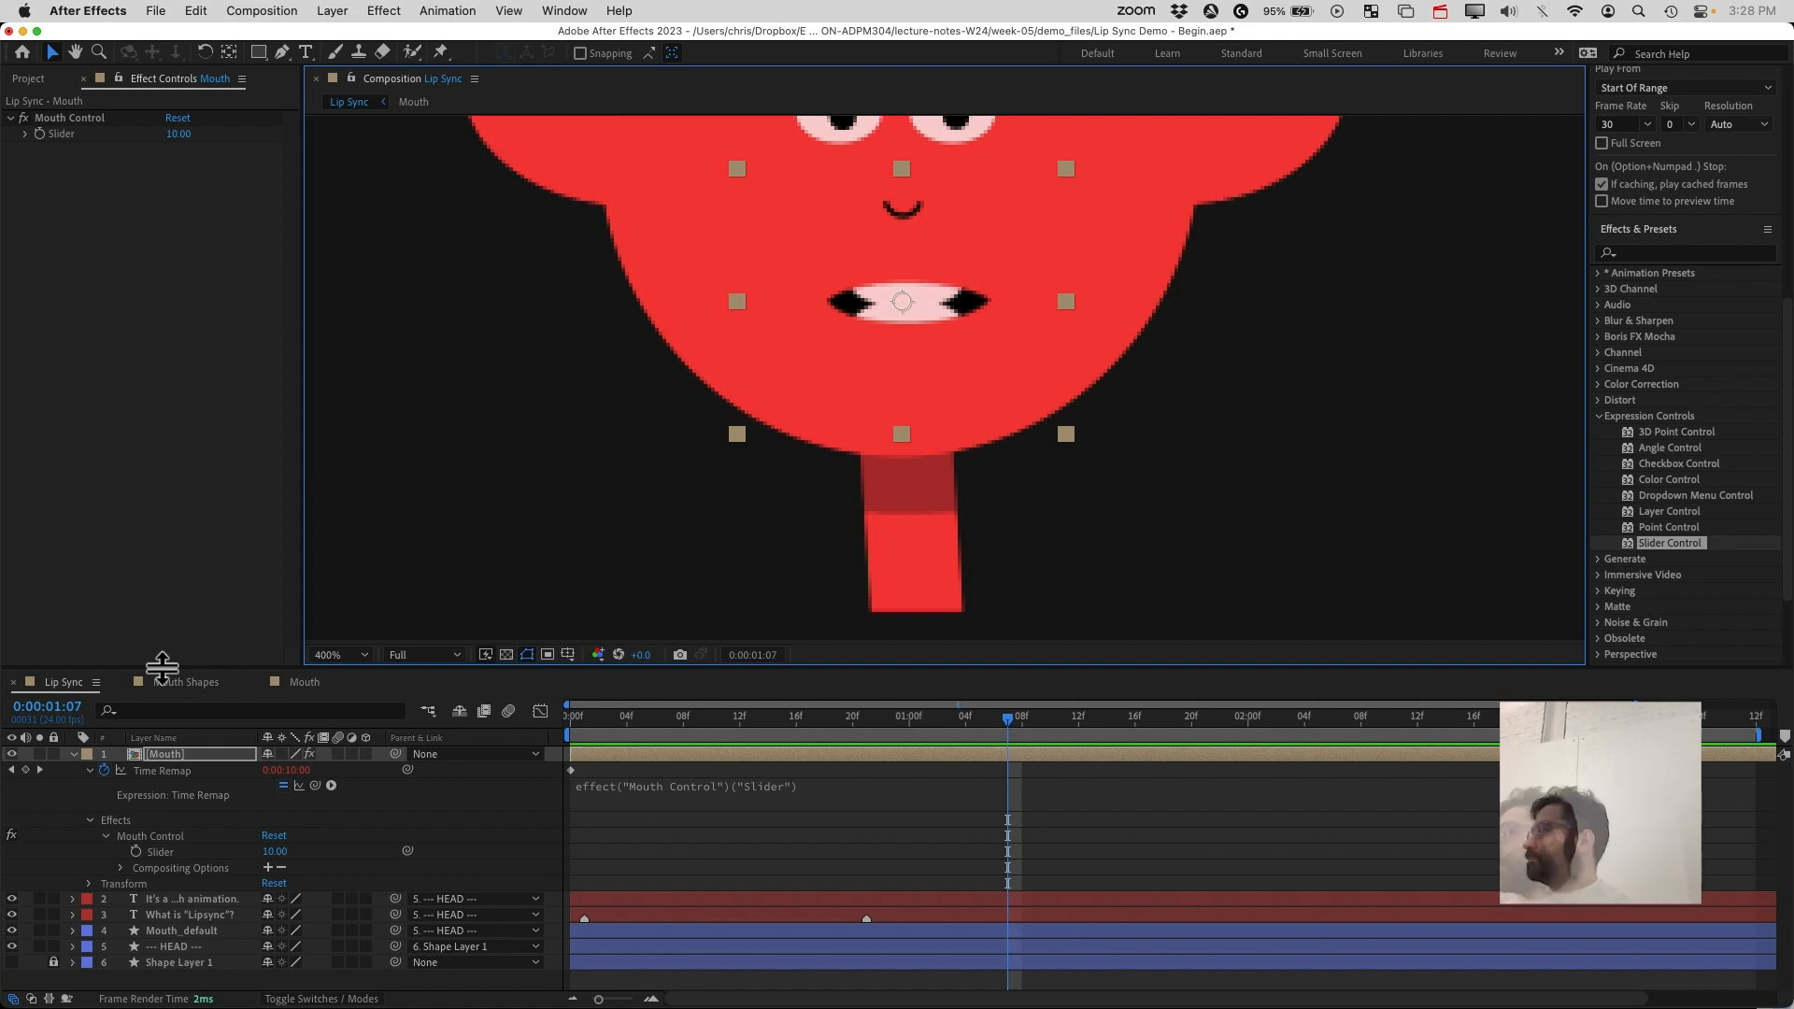
{"action": "key", "text": "Home"}
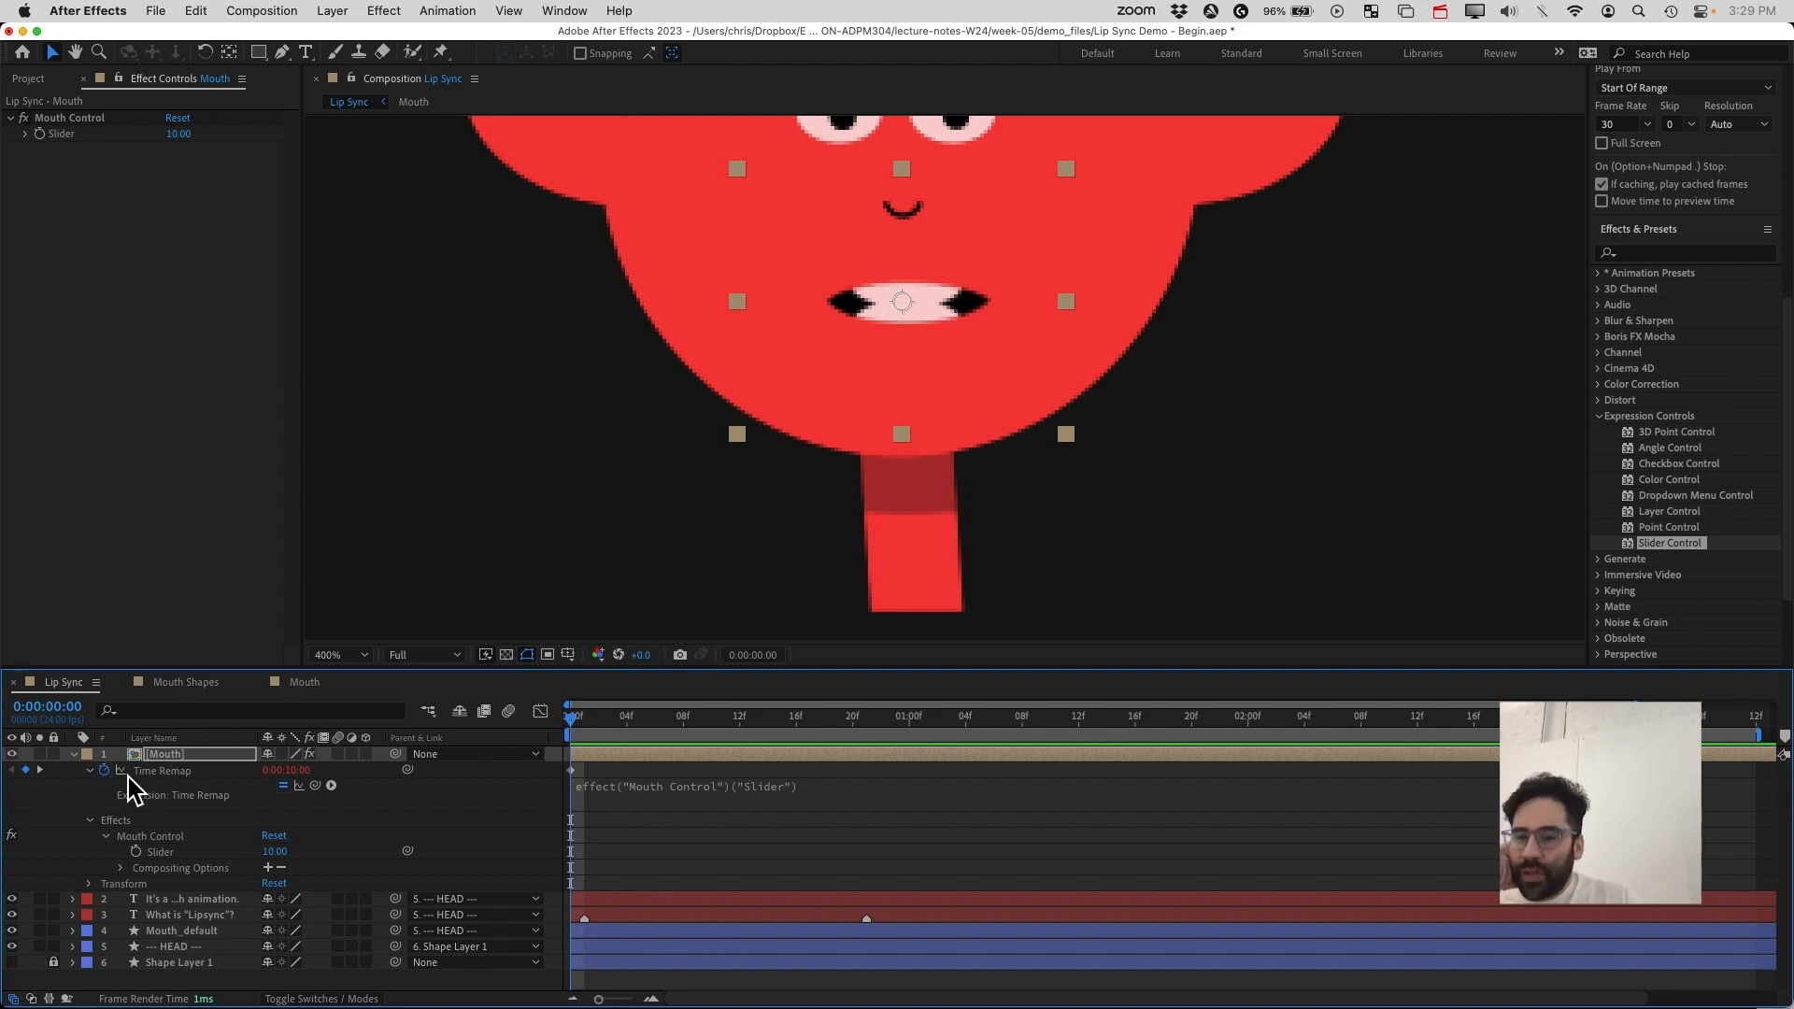
{"action": "left_click", "coordinate": [183, 682]}
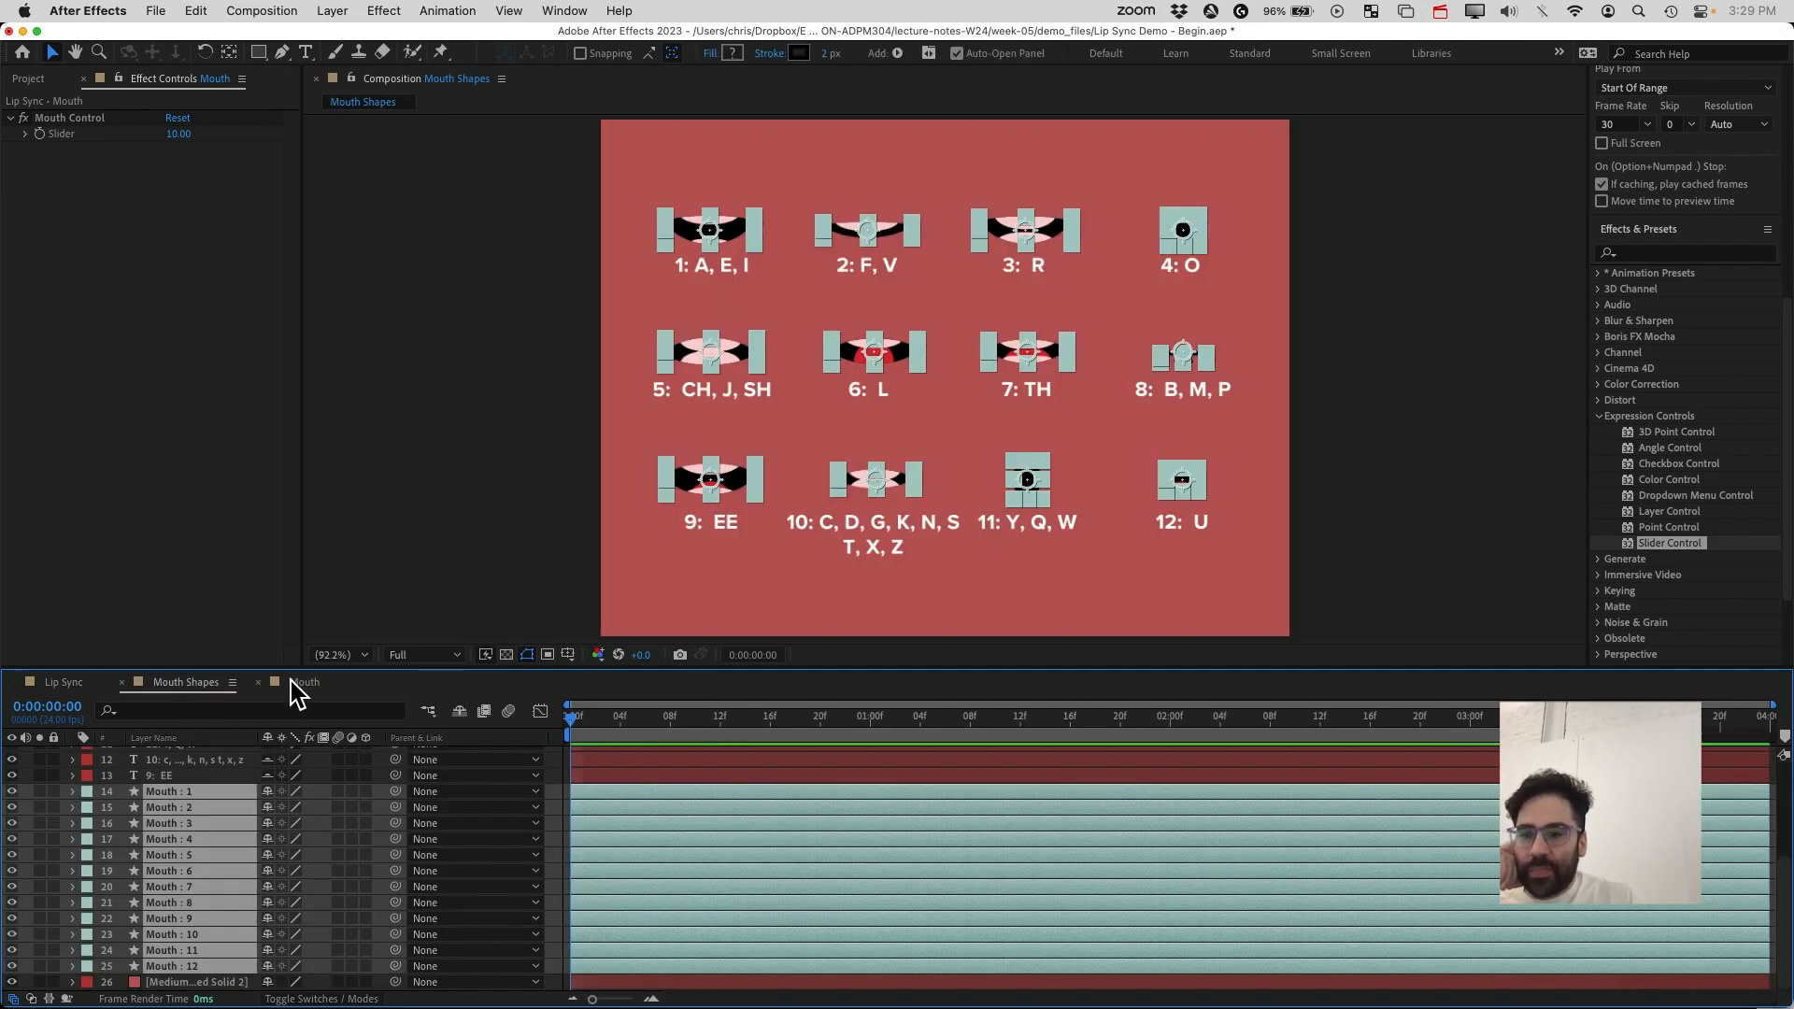
{"action": "left_click", "coordinate": [483, 338]}
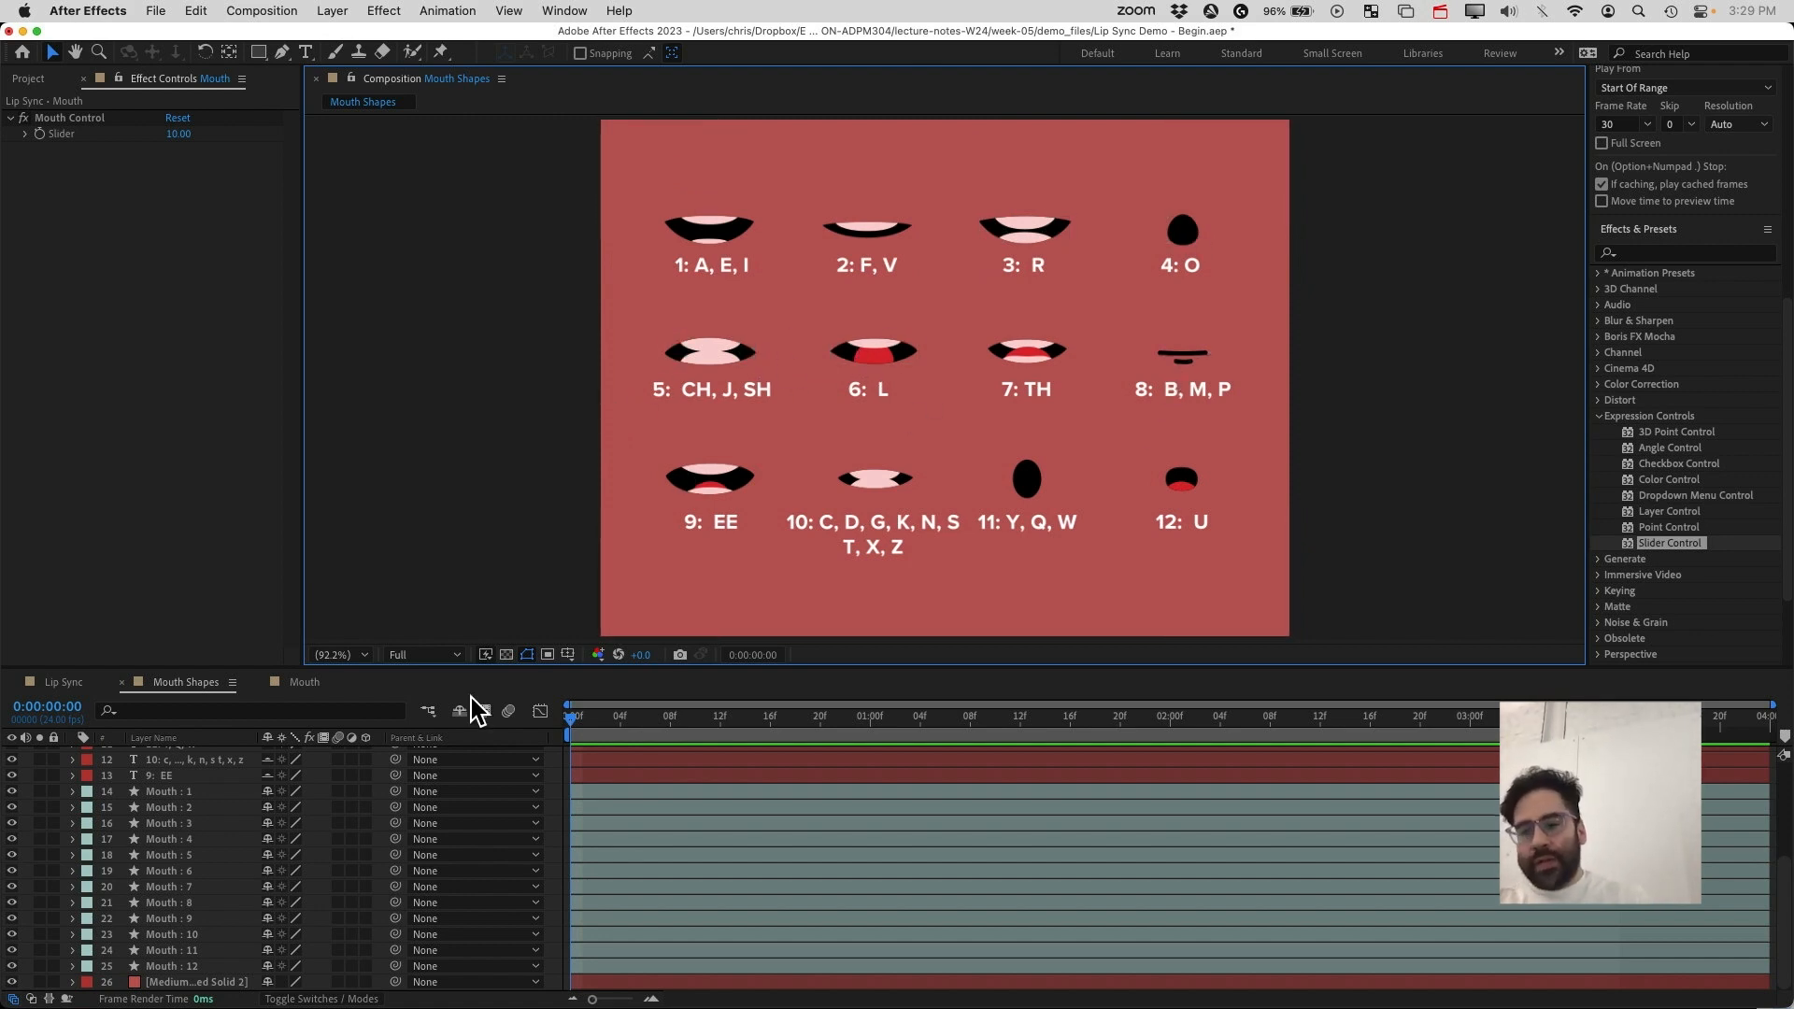
{"action": "left_click", "coordinate": [310, 686]}
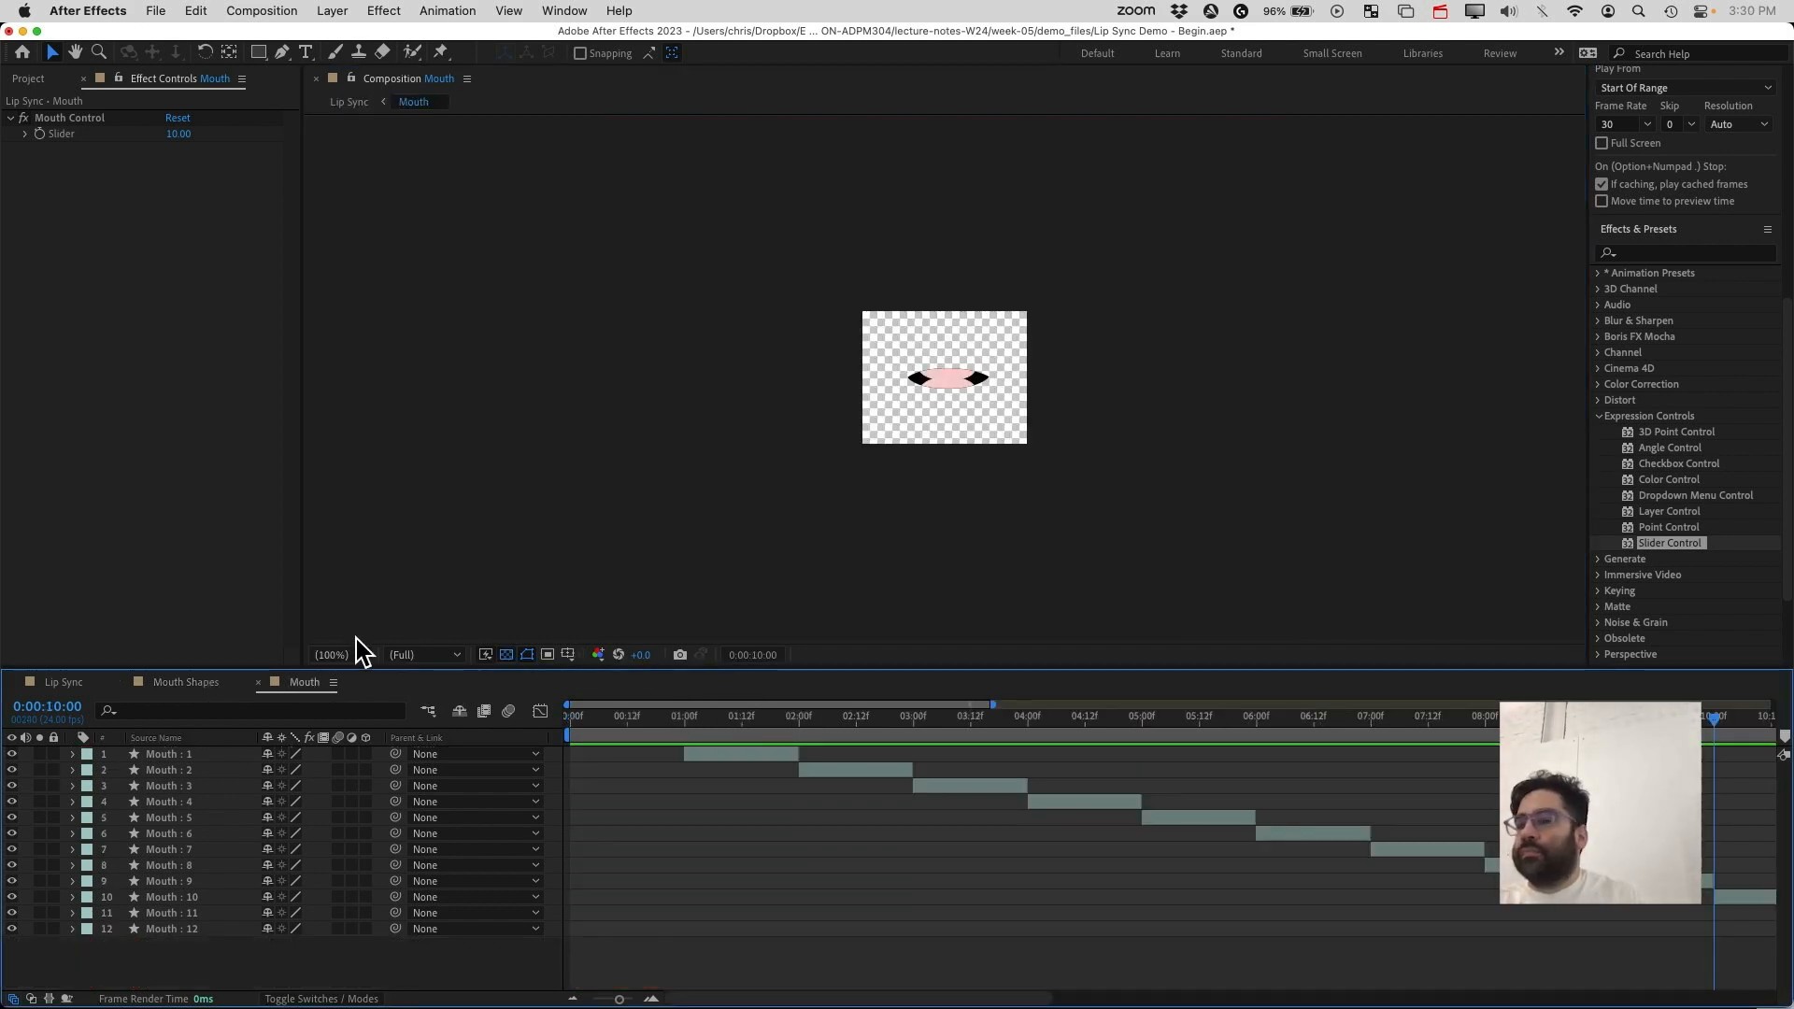
{"action": "left_click", "coordinate": [80, 682]}
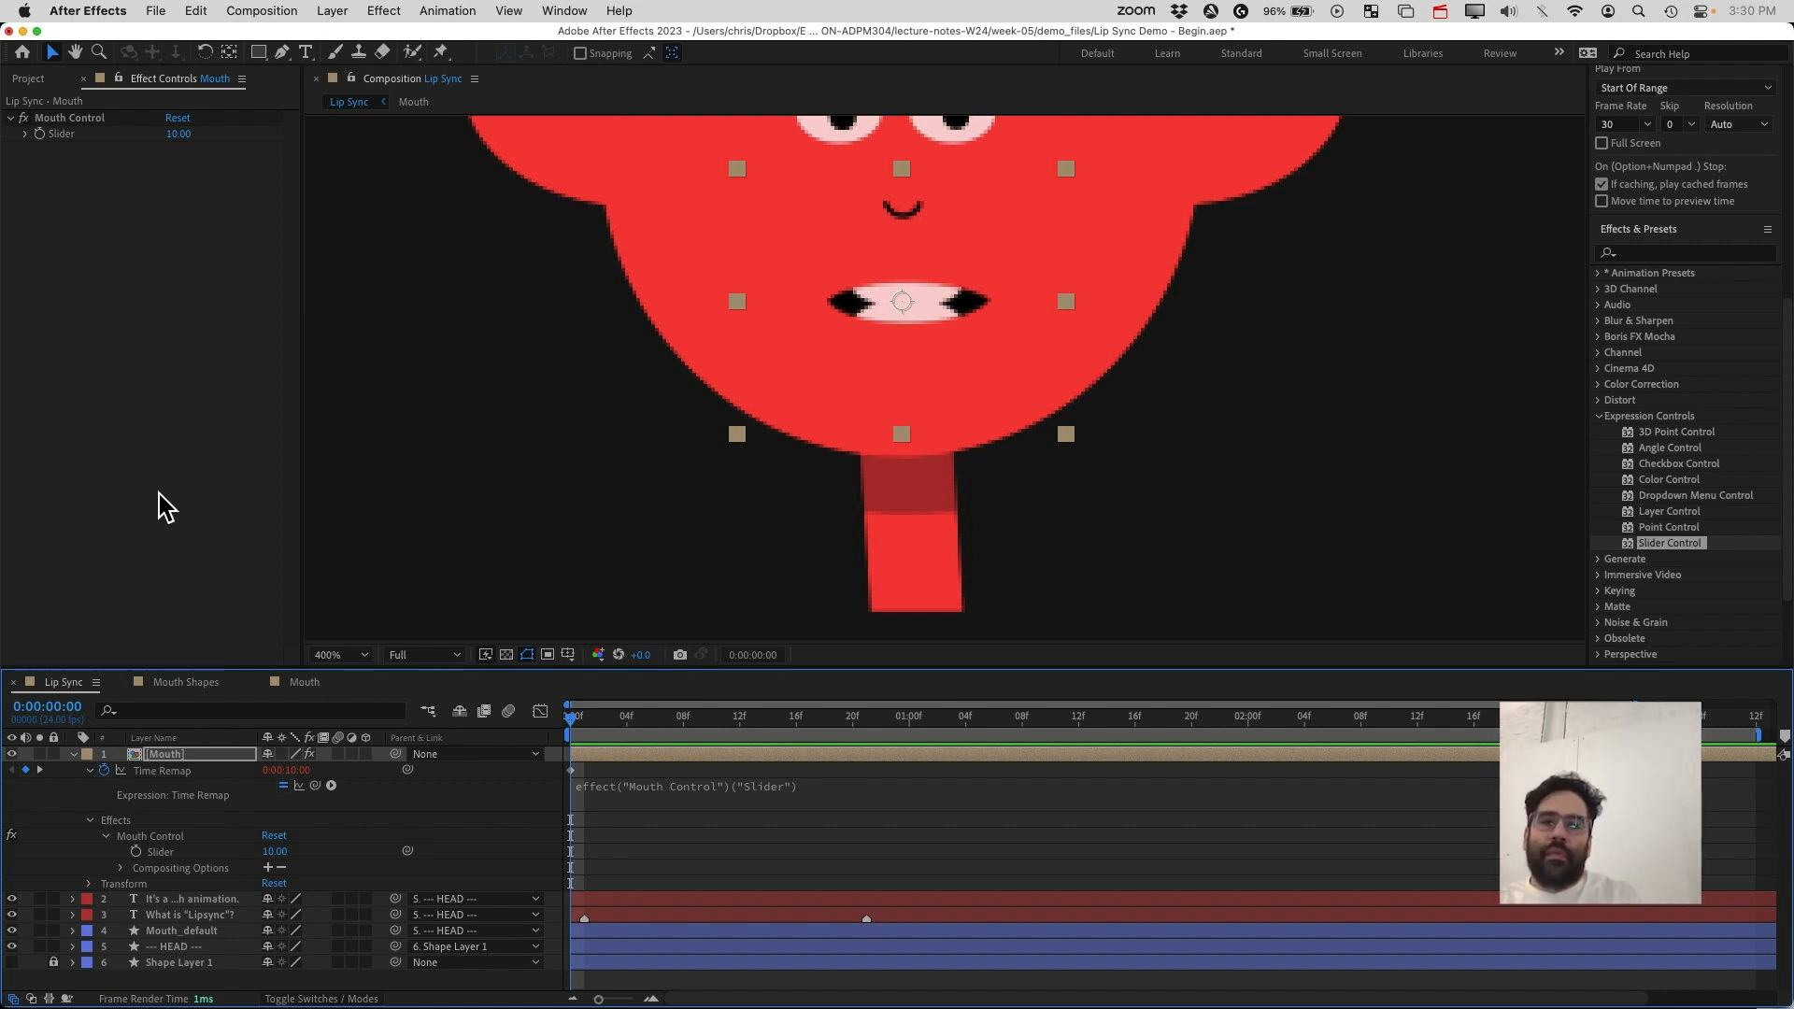
{"action": "left_click", "coordinate": [199, 689]}
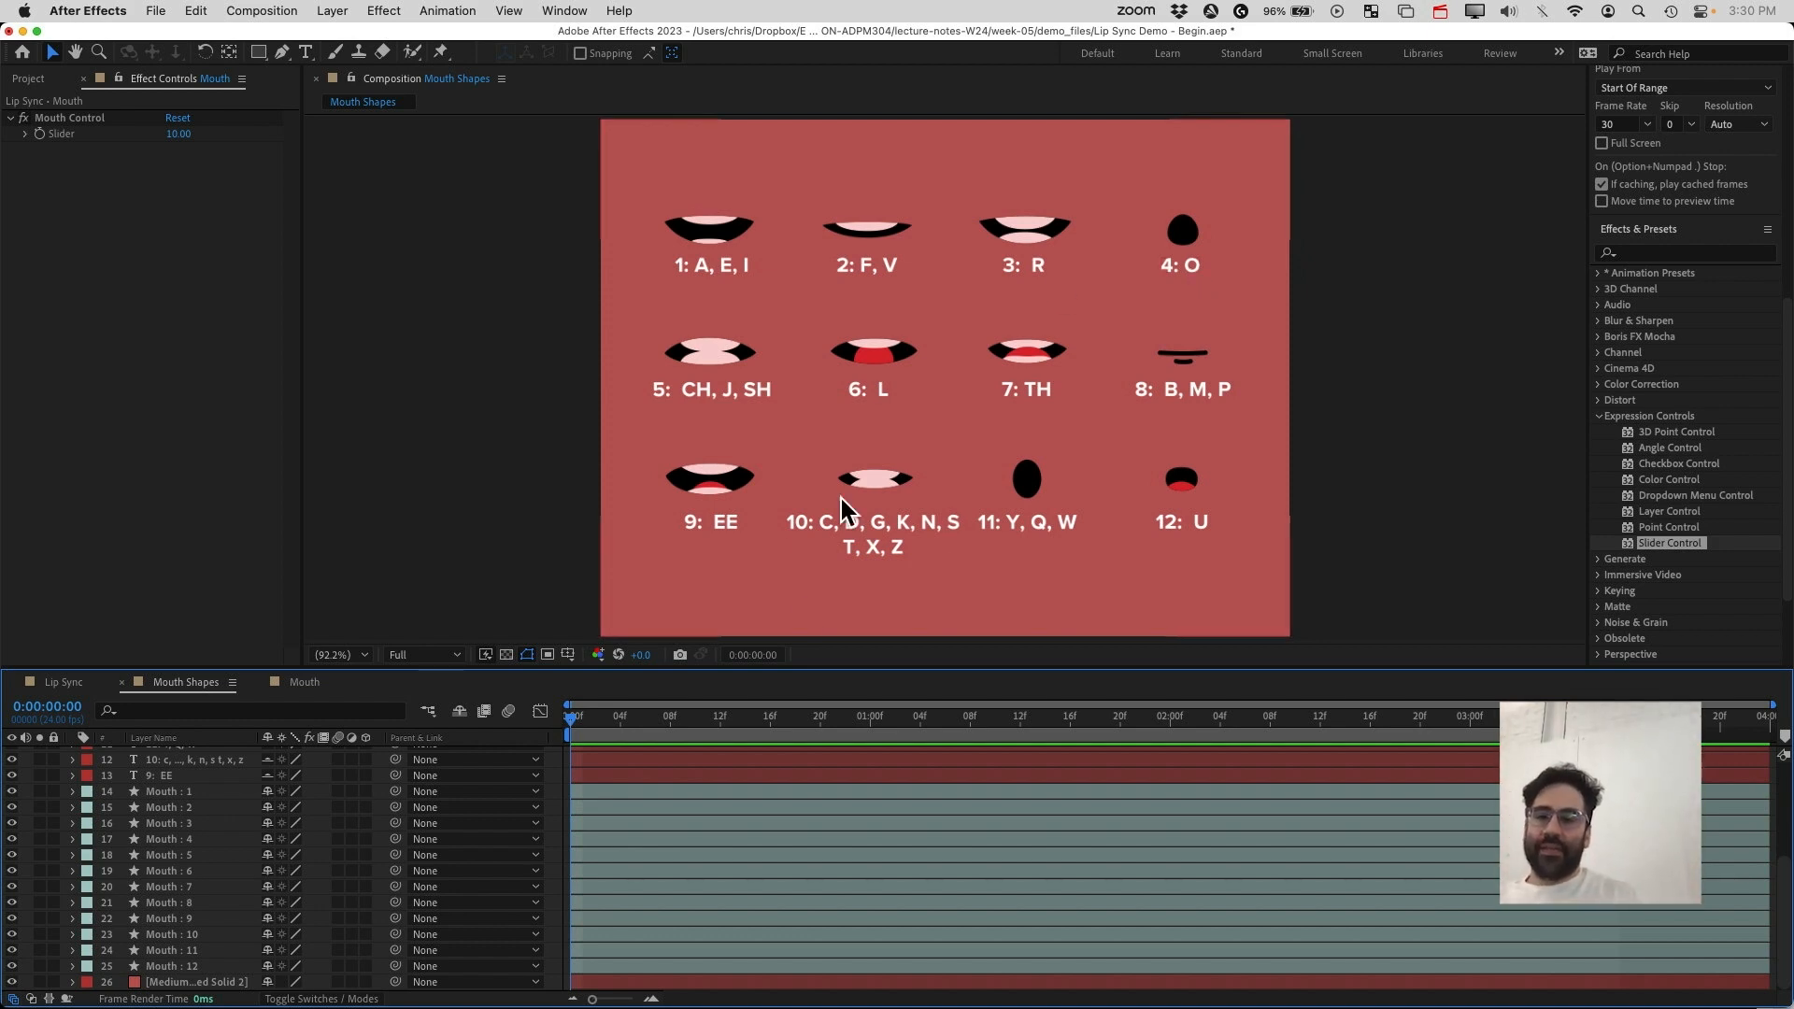
{"action": "left_click", "coordinate": [64, 683]}
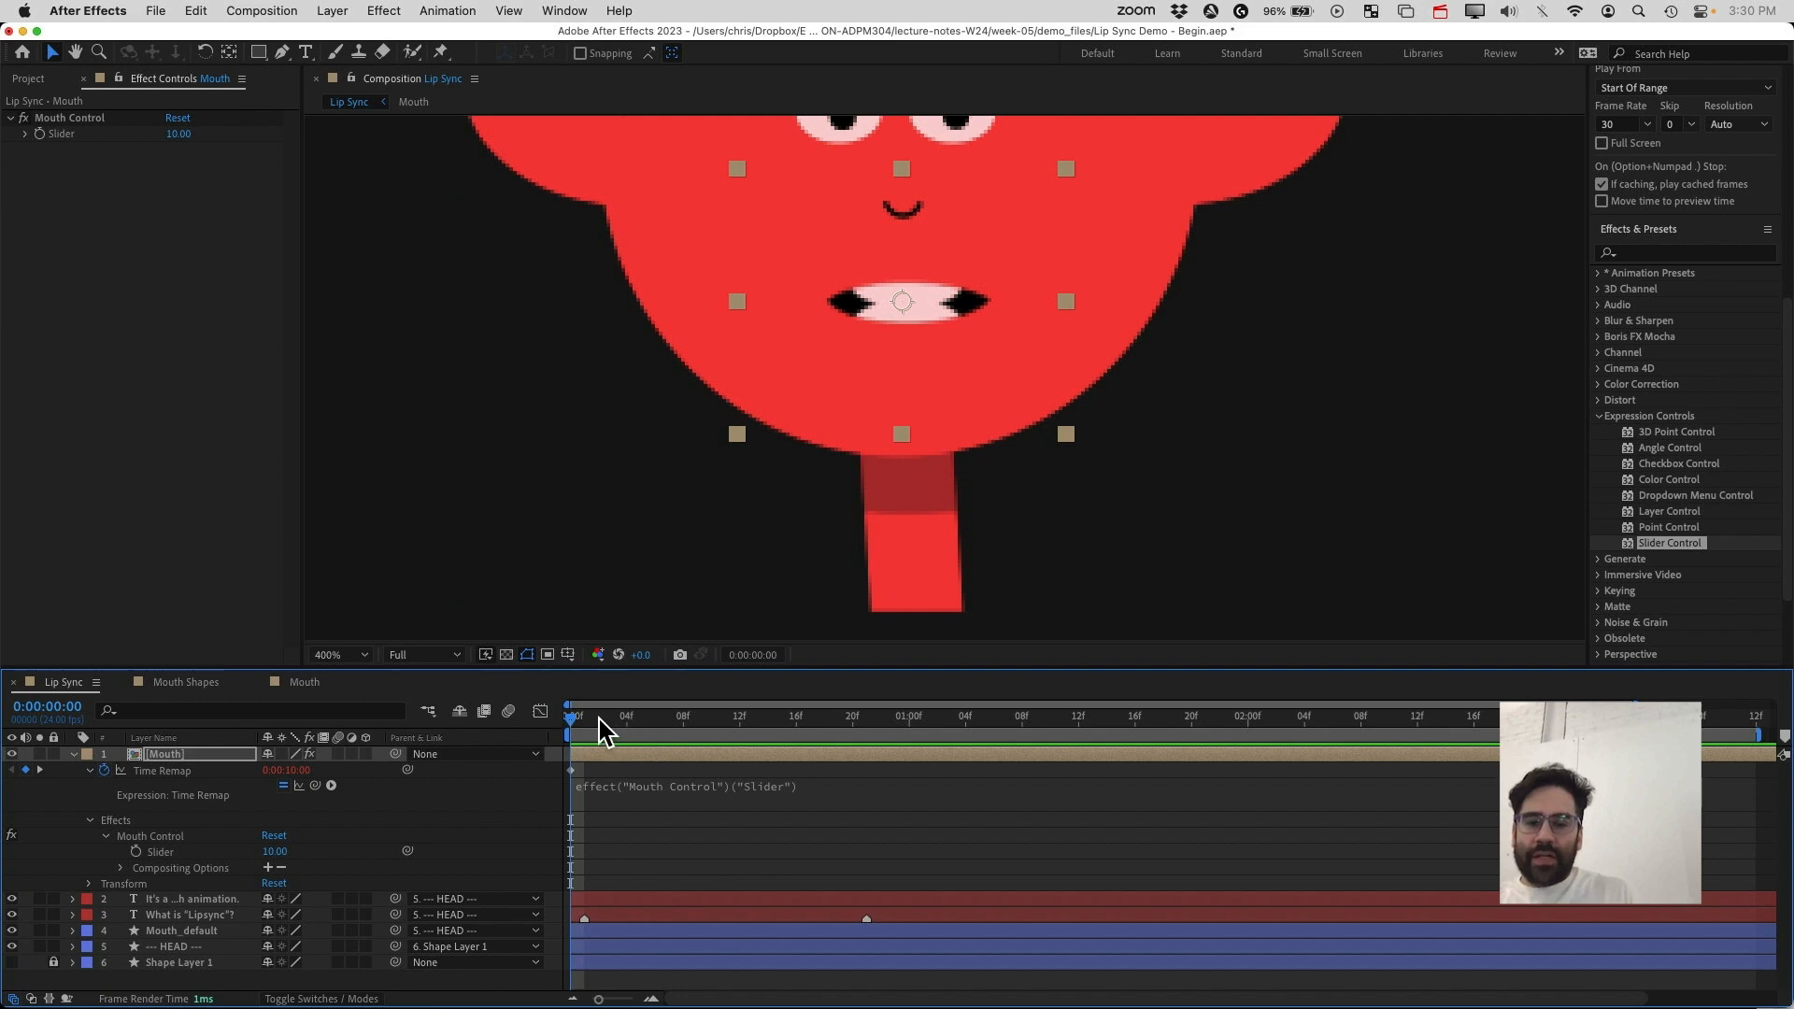
Fit the viewer and scrub the first frames of the Lip Sync timeline to preview the character and caption
{"action": "left_click_drag", "start_coordinate": [573, 719], "coordinate": [669, 718]}
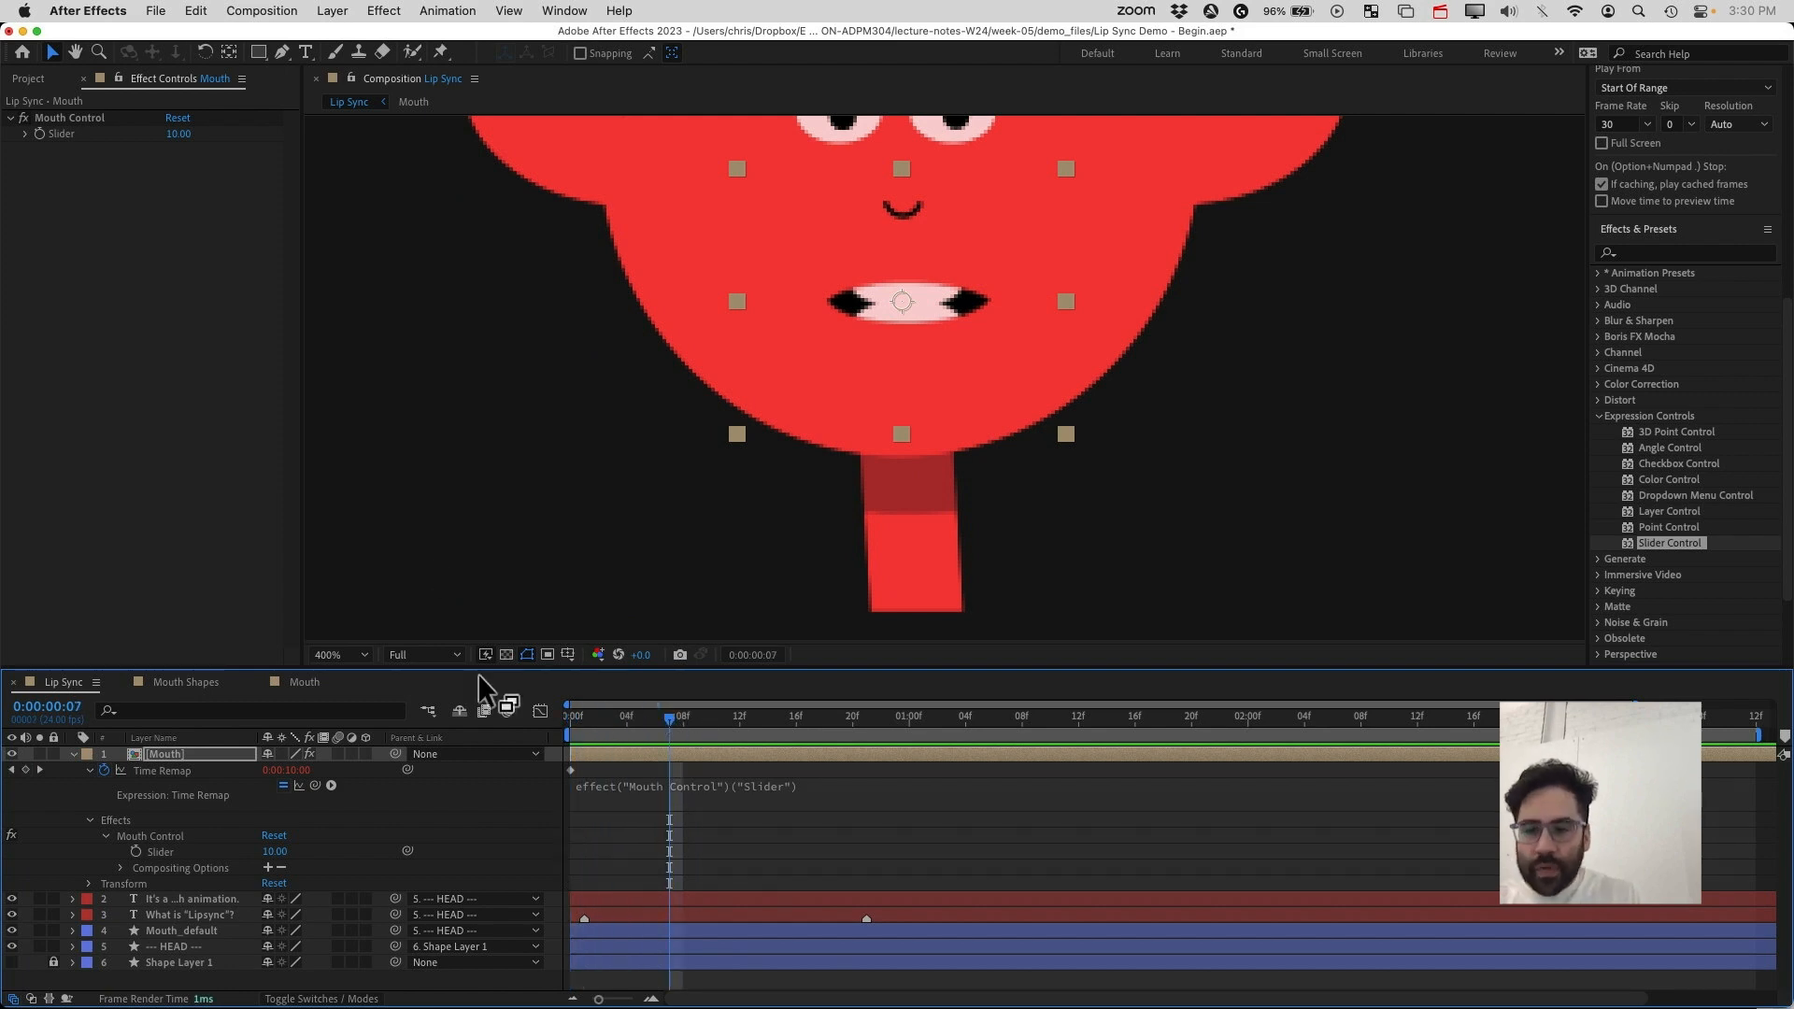
{"action": "left_click", "coordinate": [357, 656]}
{"action": "left_click", "coordinate": [369, 695]}
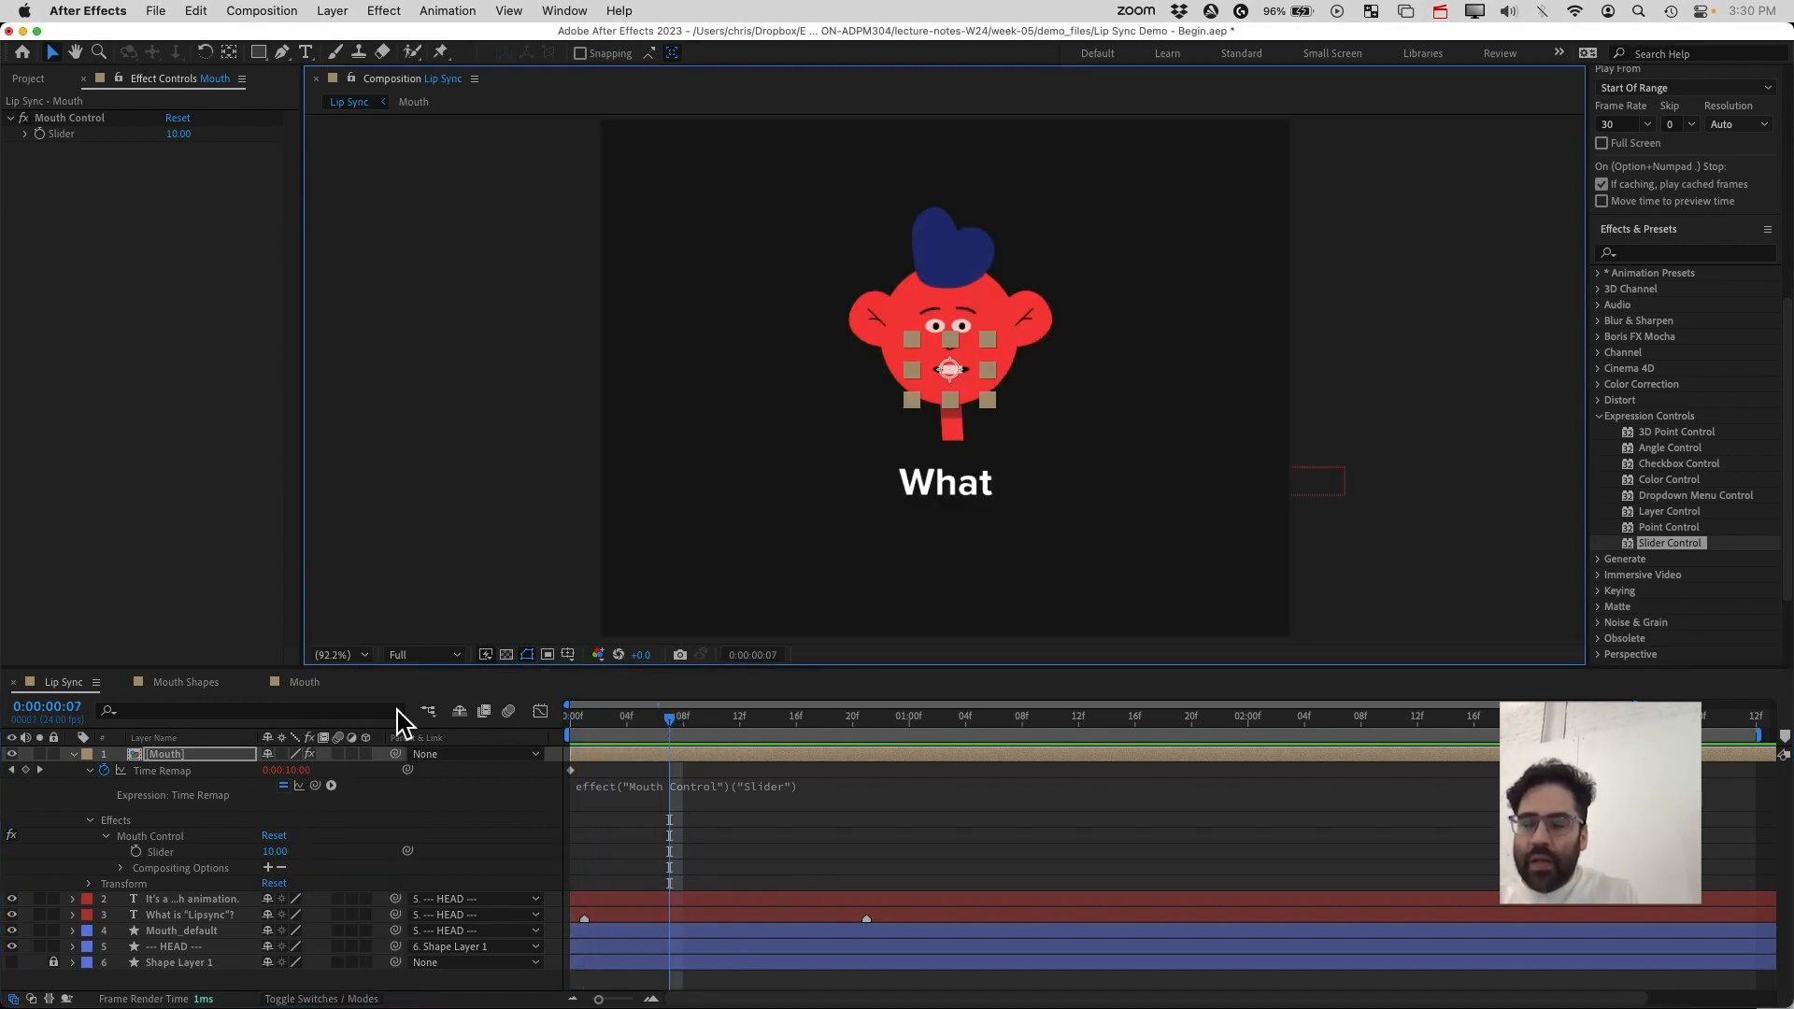
{"action": "left_click", "coordinate": [449, 495]}
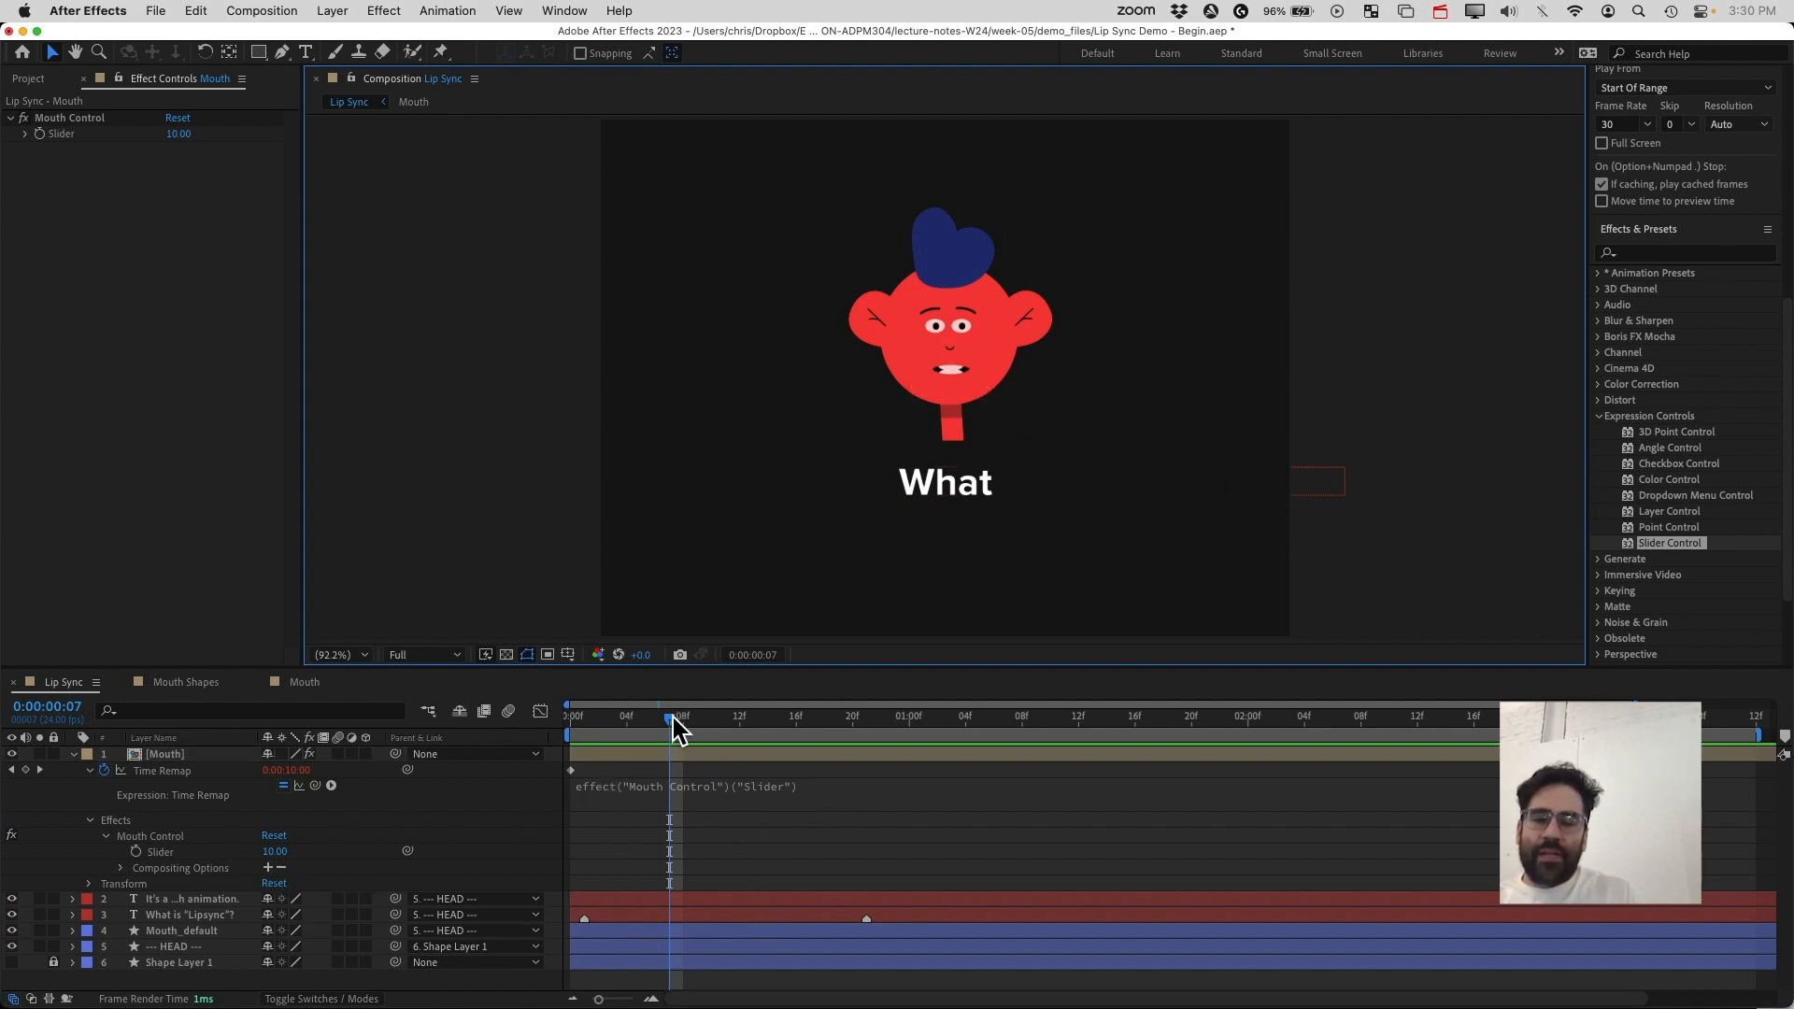
{"action": "left_click_drag", "start_coordinate": [671, 718], "coordinate": [601, 745]}
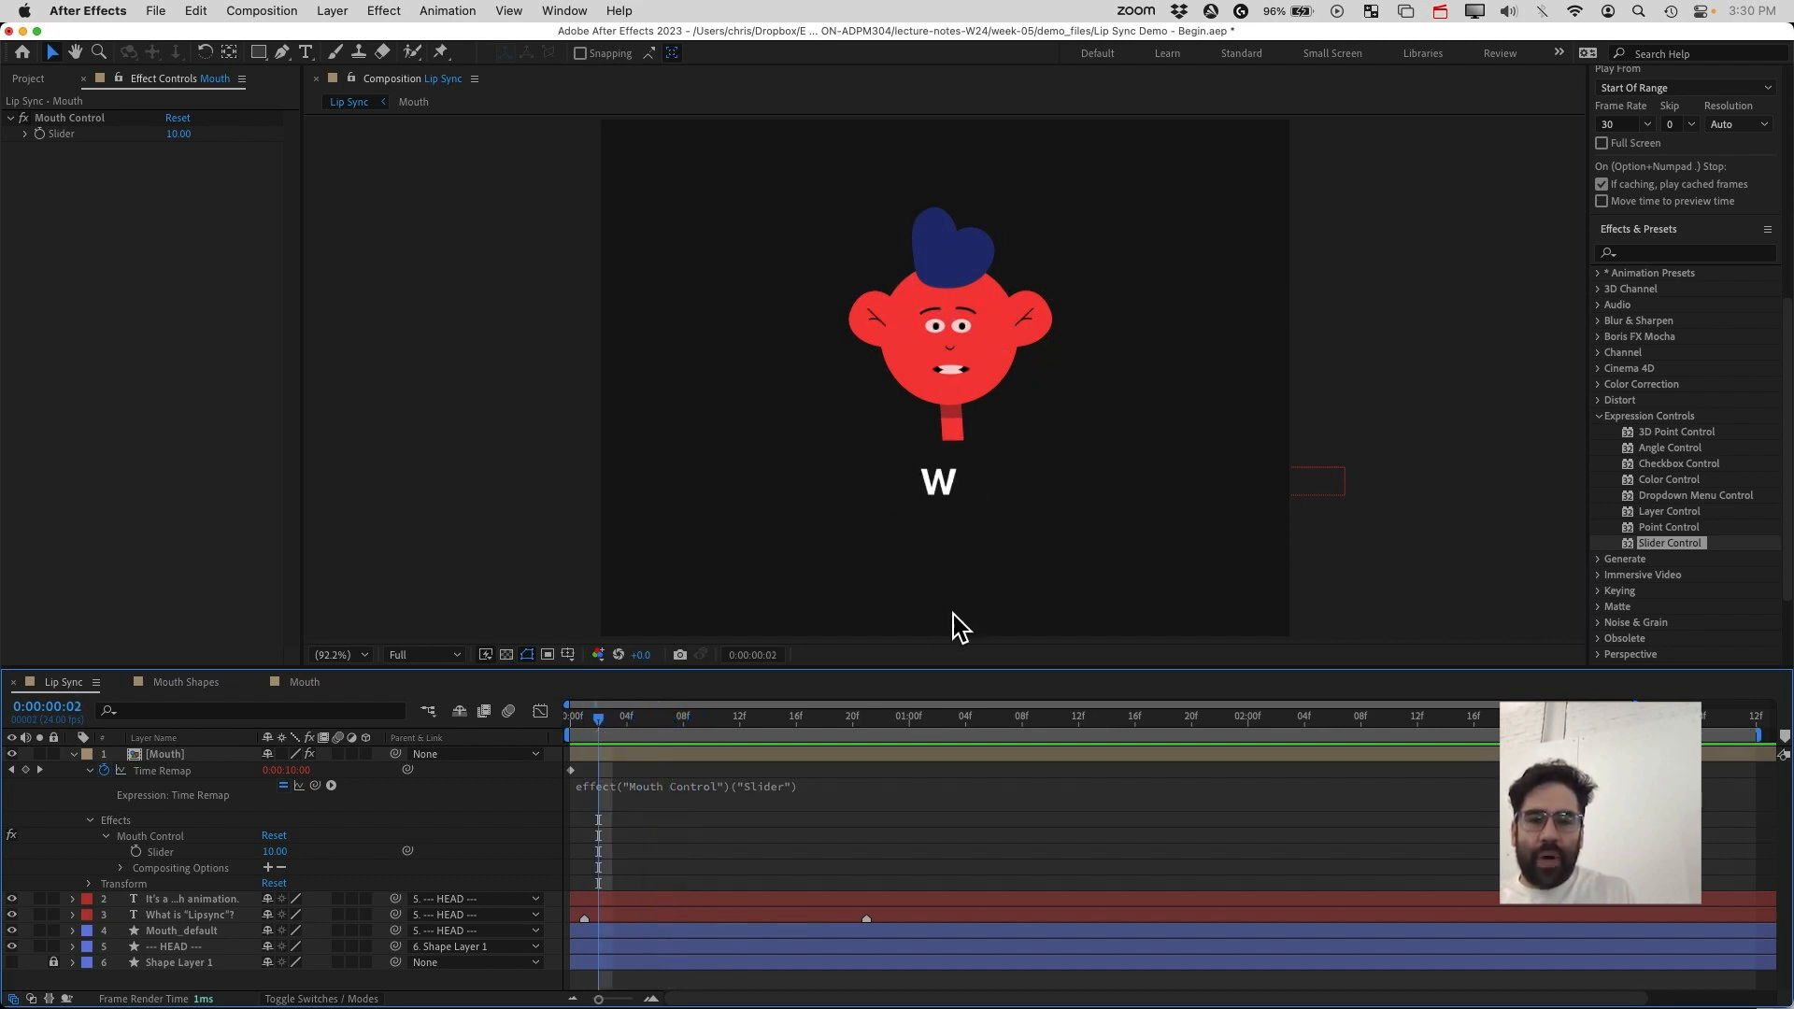
{"action": "left_click", "coordinate": [948, 350]}
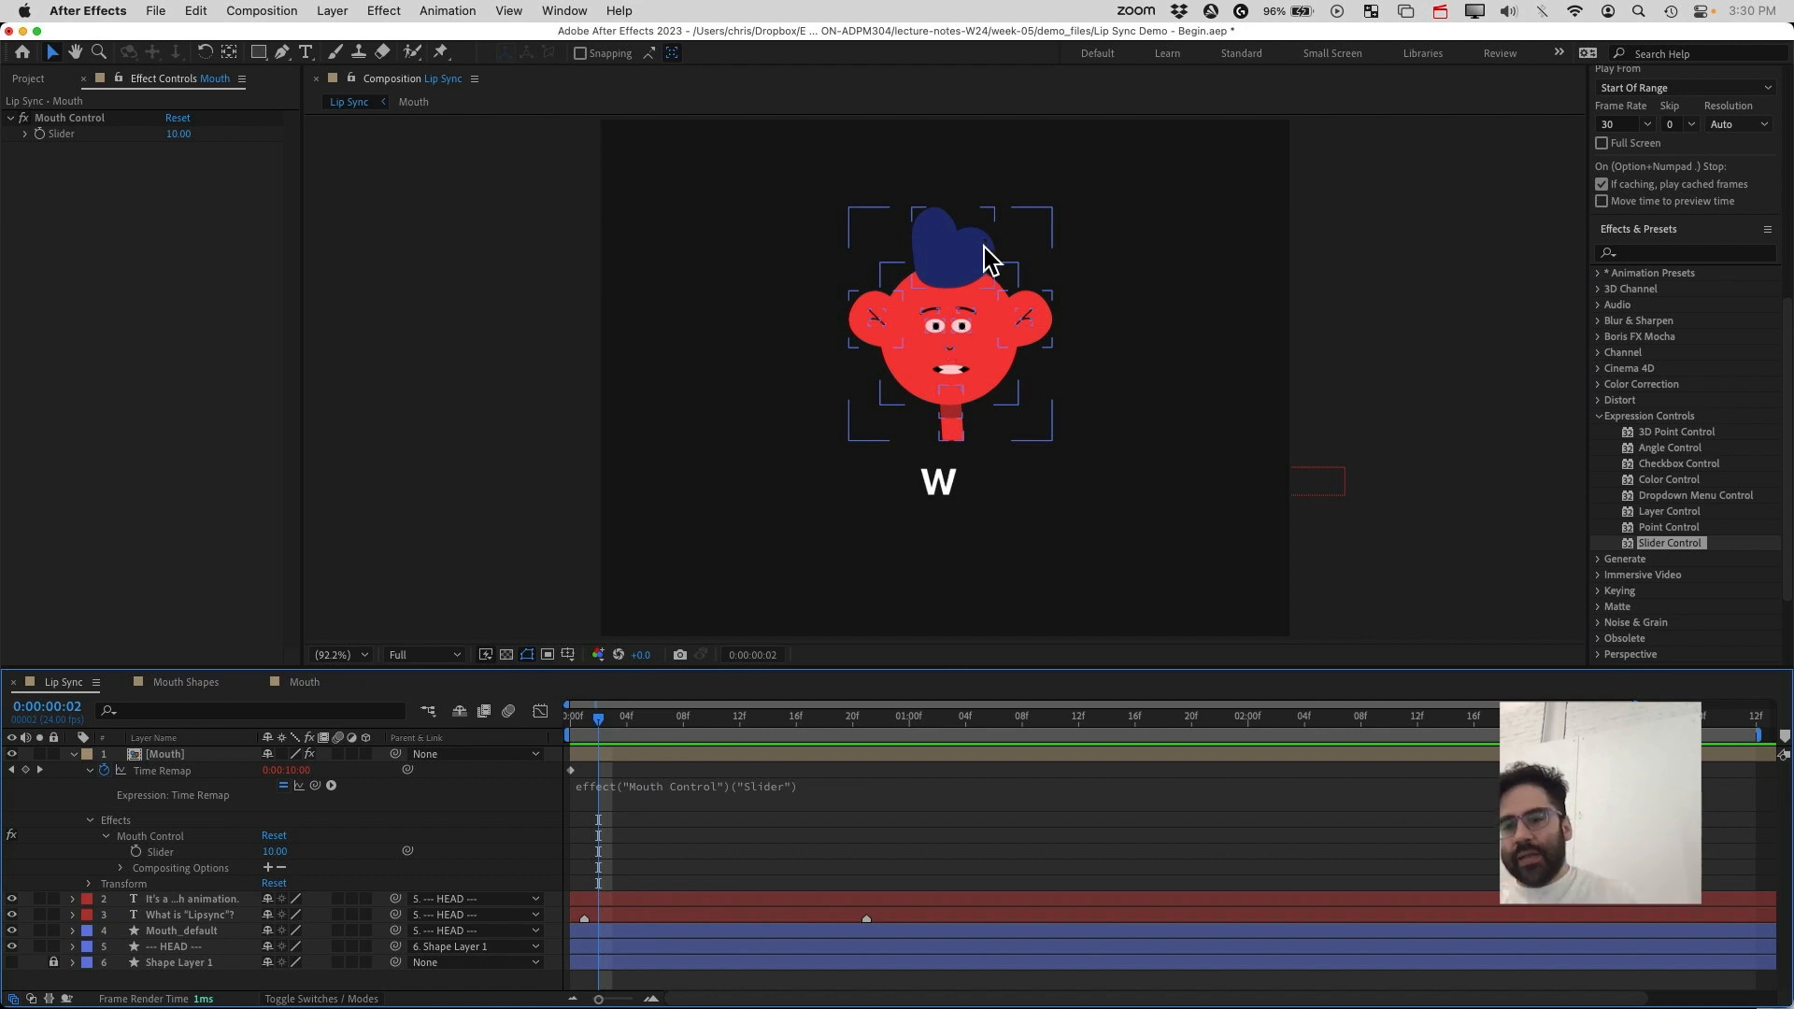
{"action": "left_click", "coordinate": [193, 686]}
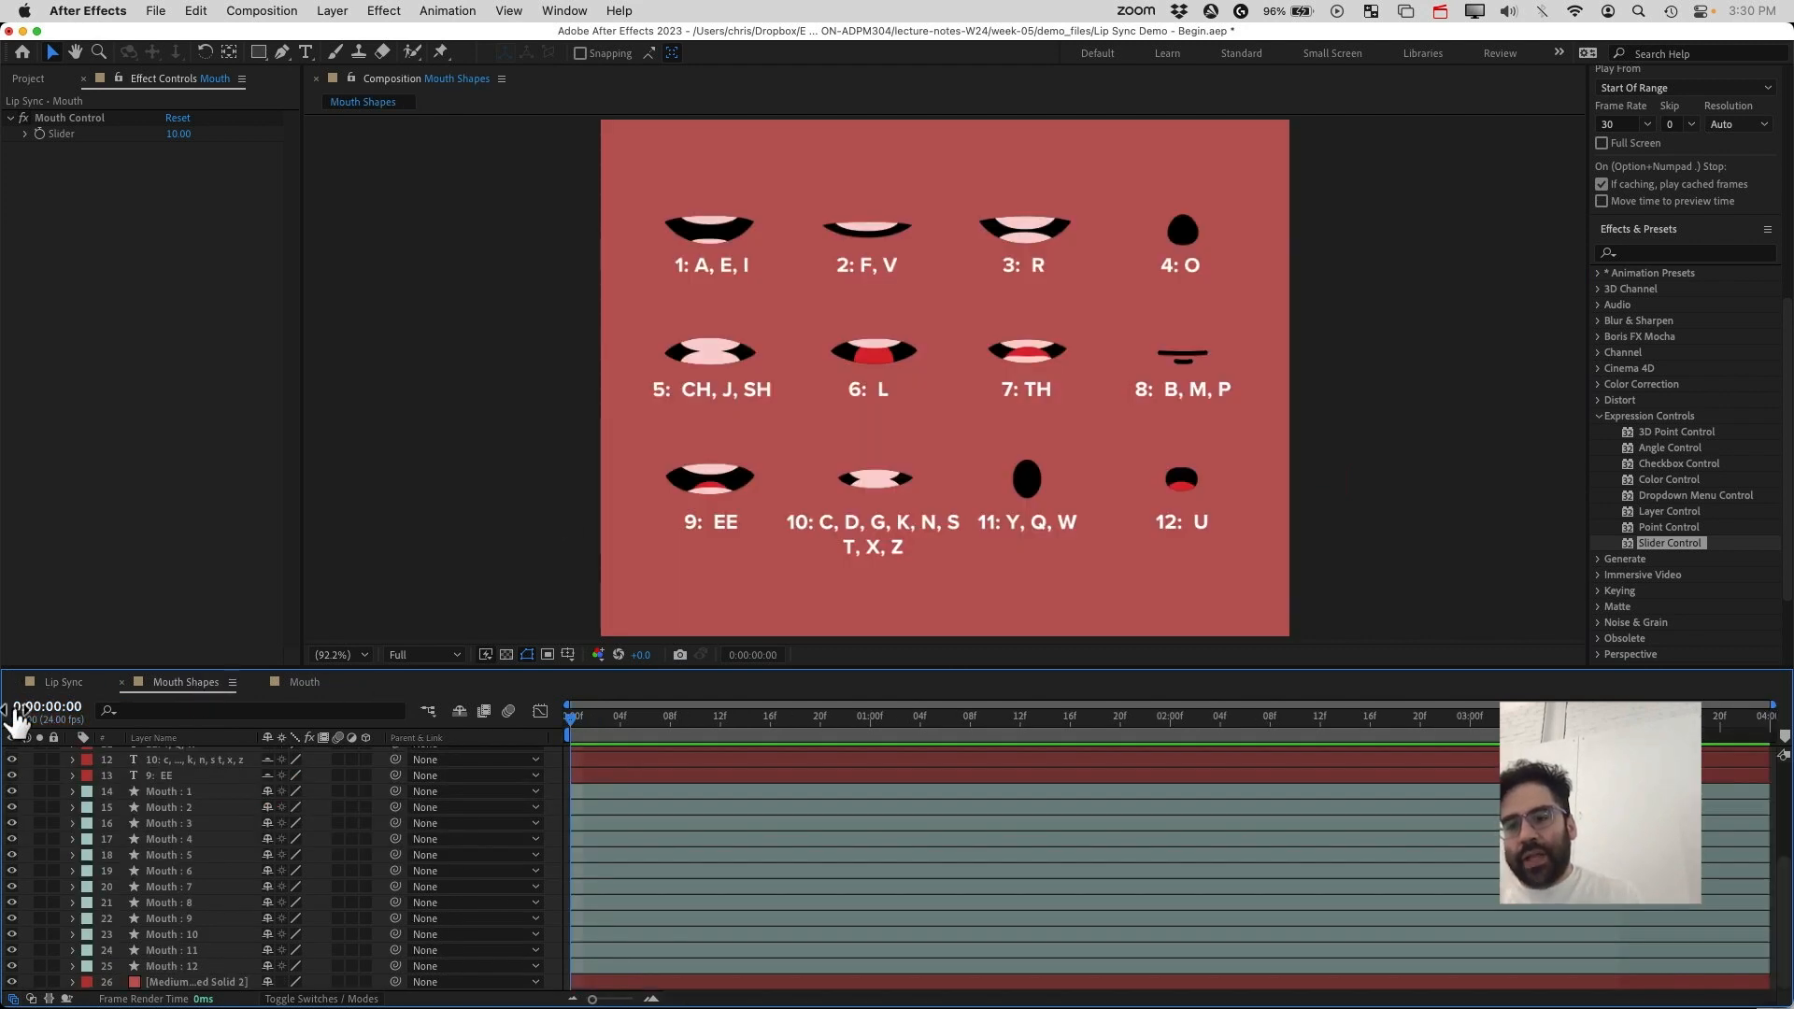
{"action": "left_click", "coordinate": [61, 683]}
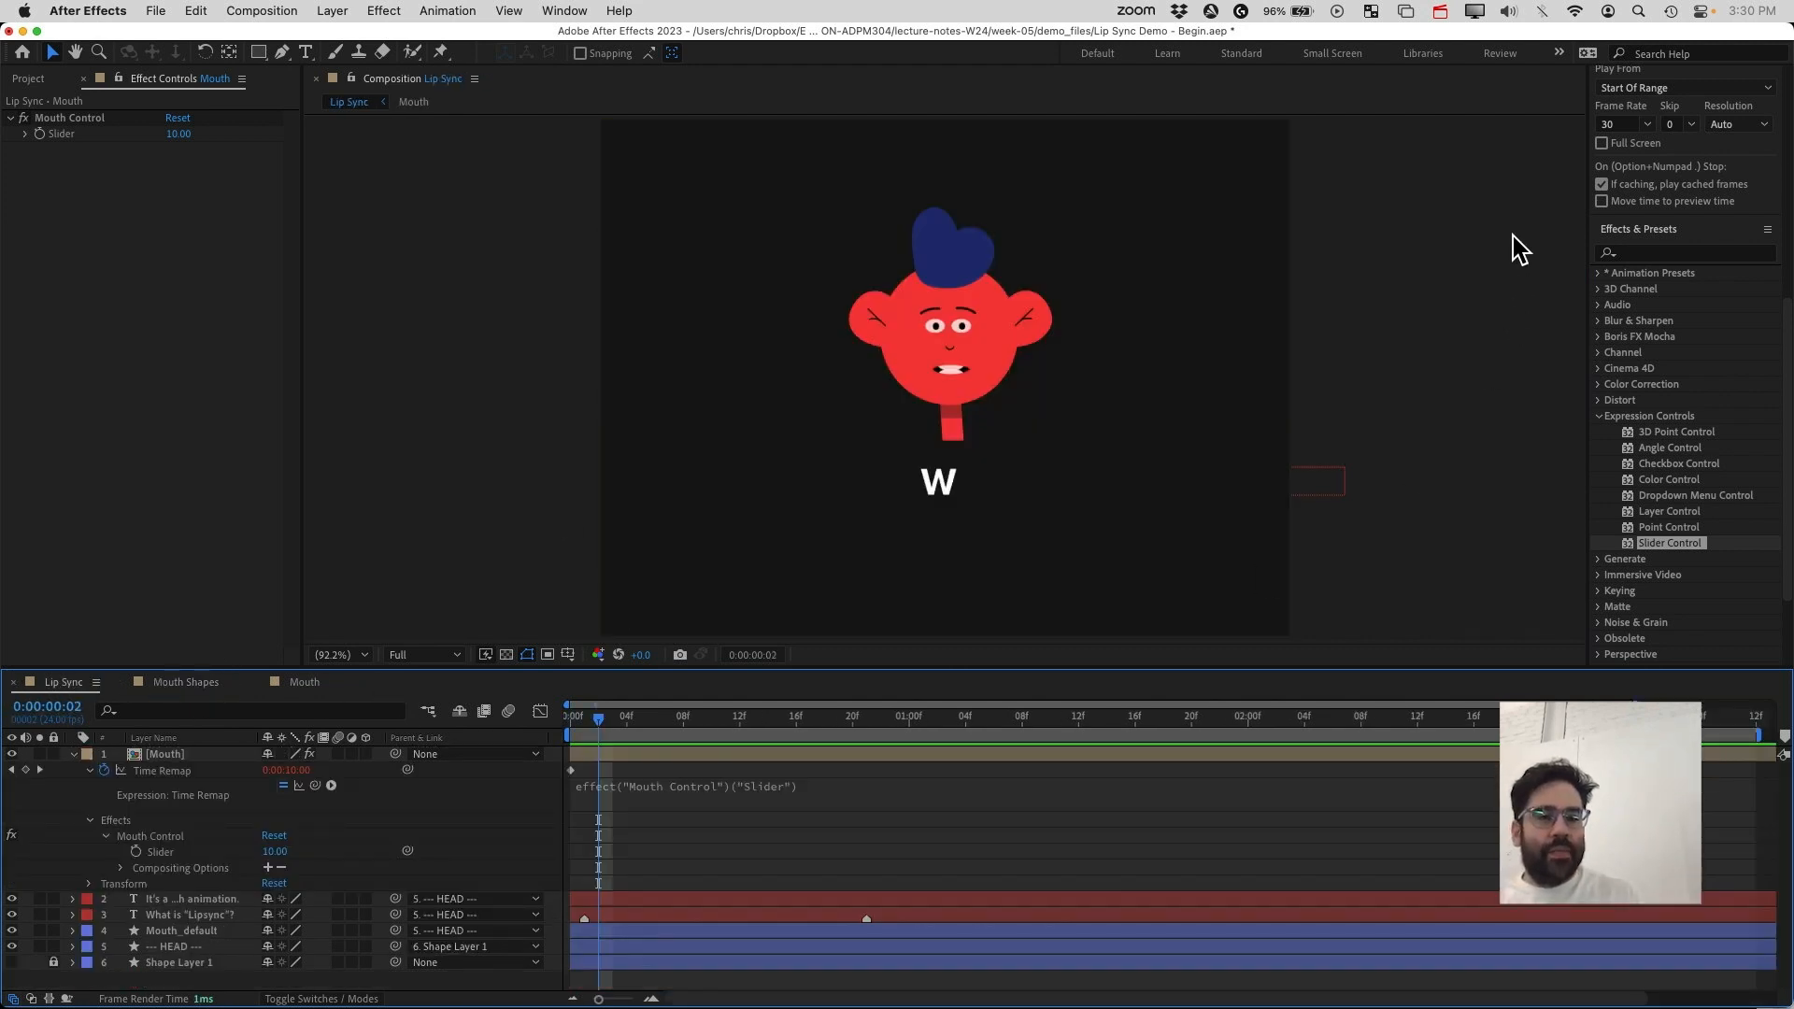
Open a second composition viewer showing Mouth Shapes, keeping the Lip Sync viewer locked beside it
{"action": "right_click", "coordinate": [1414, 174]}
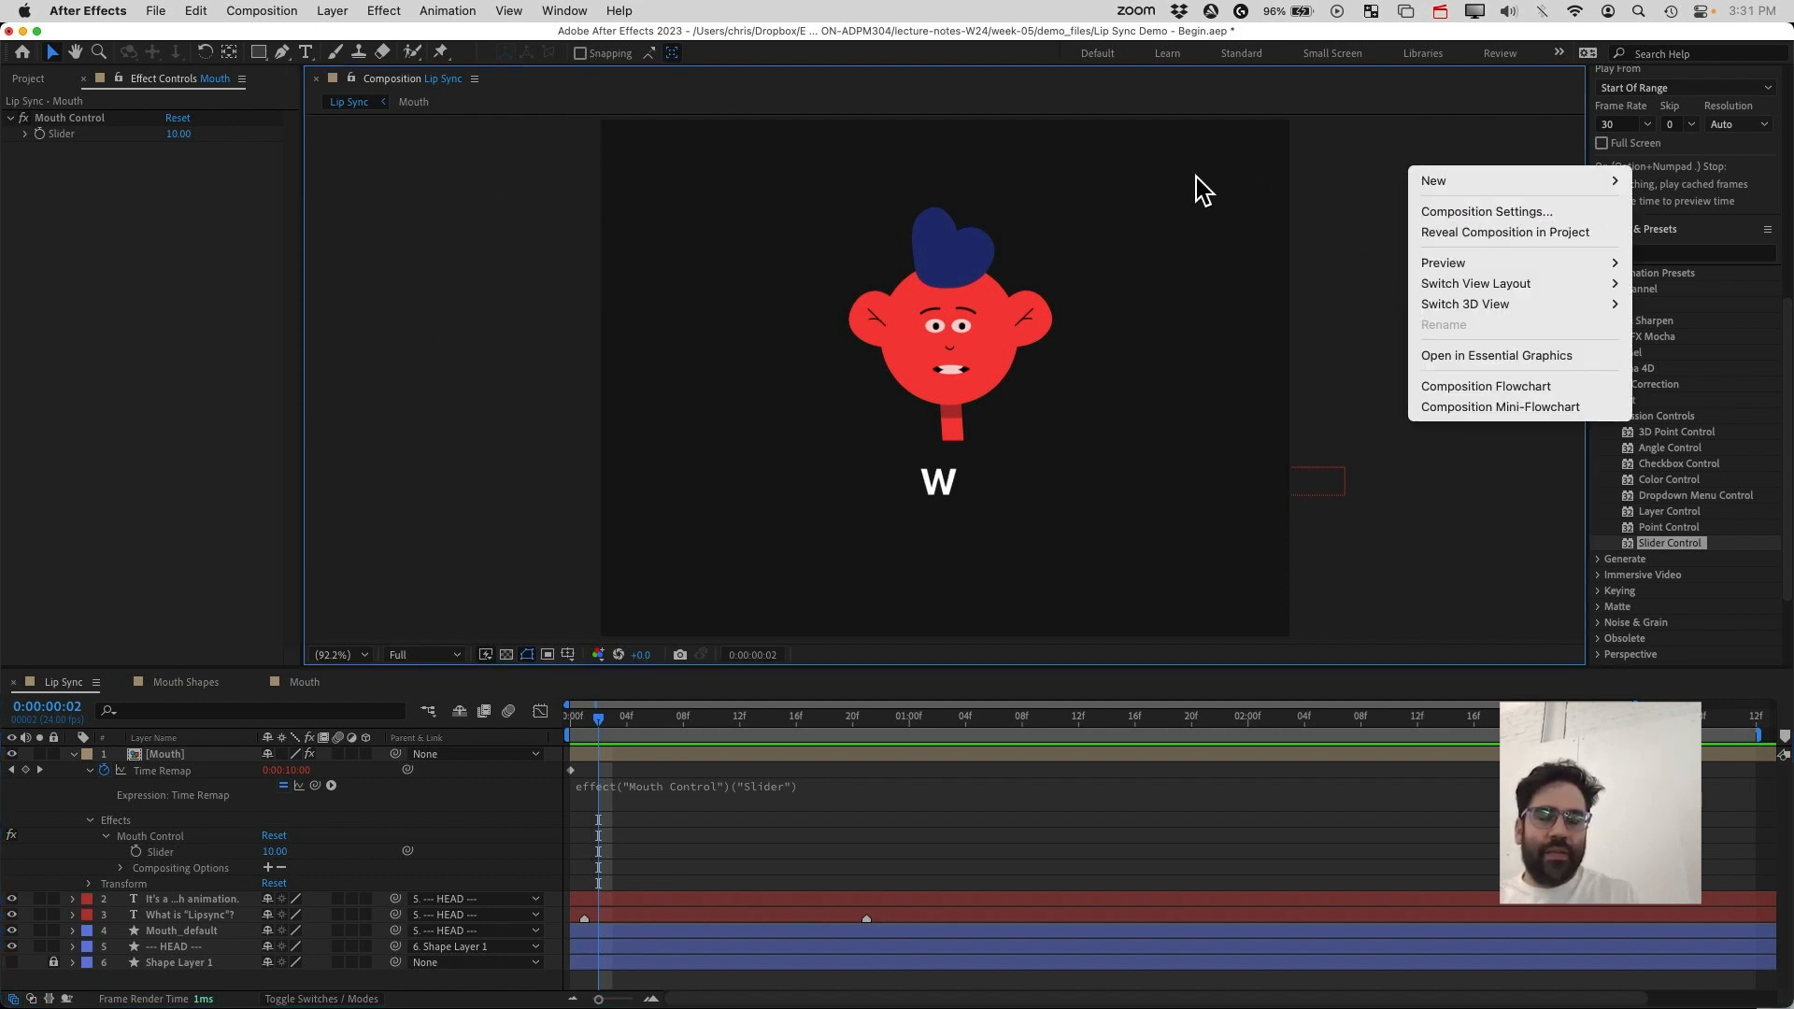
{"action": "mouse_move", "coordinate": [1473, 181]}
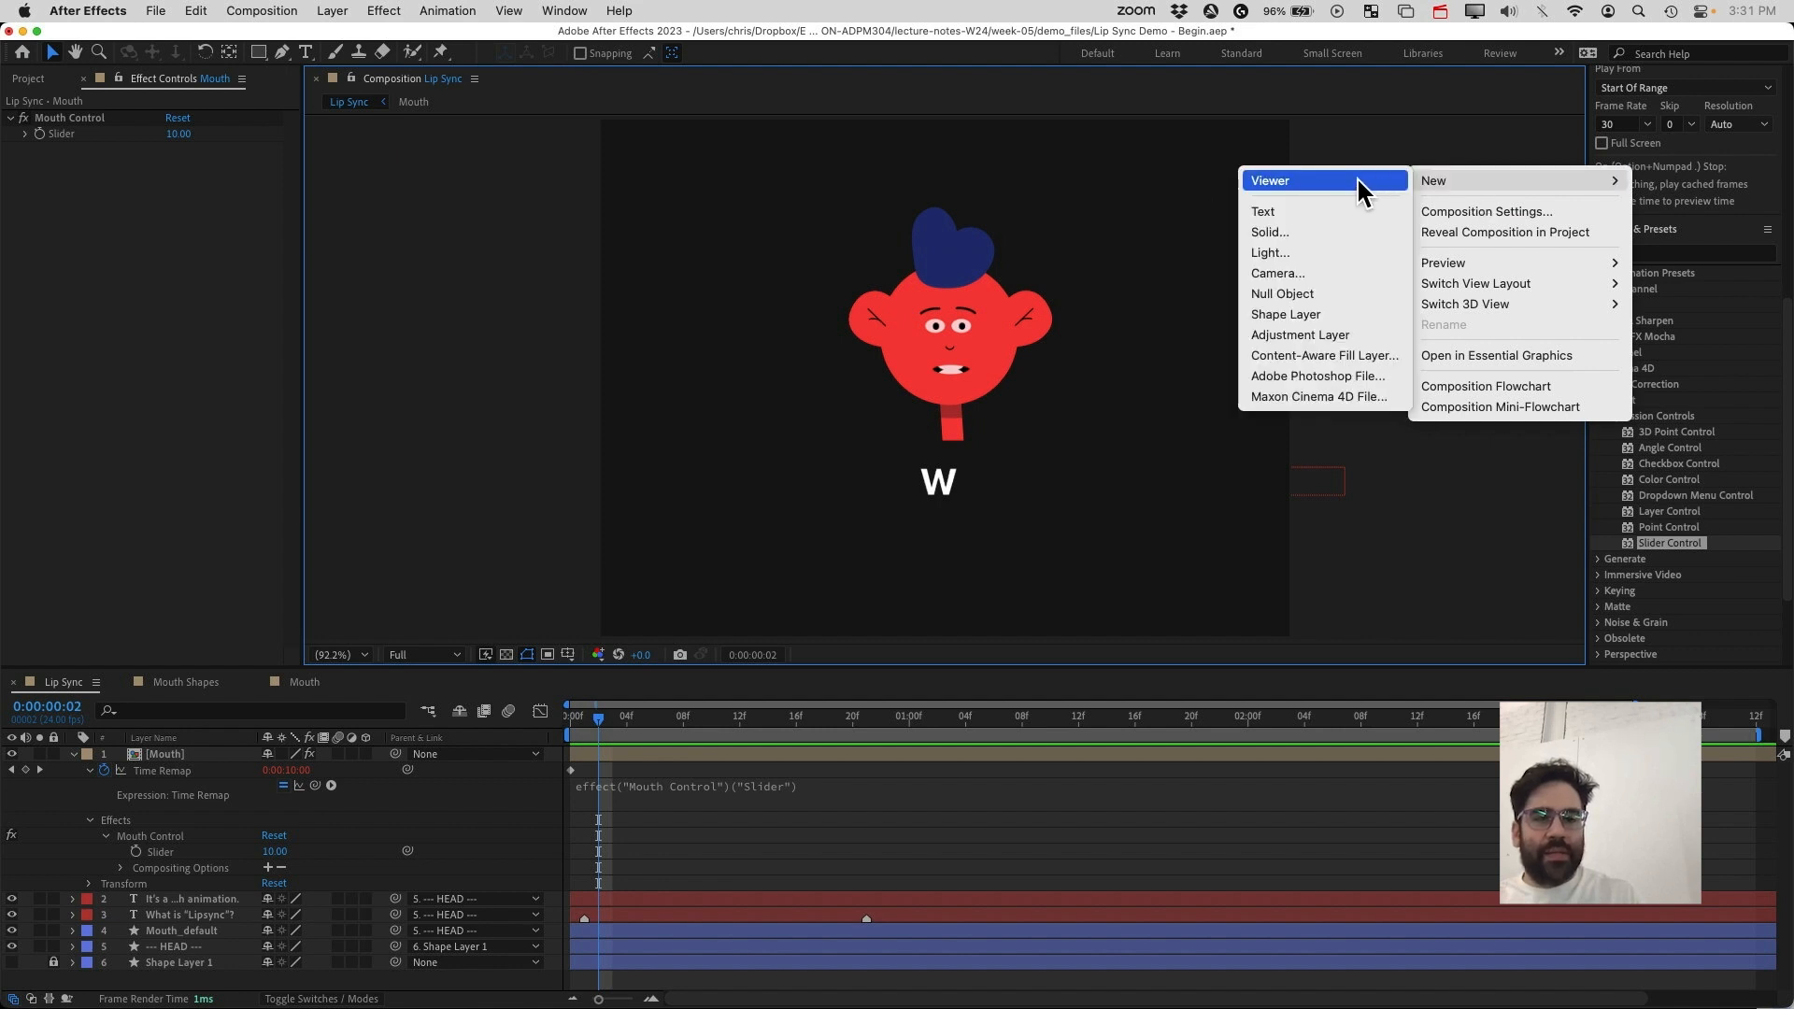
{"action": "left_click", "coordinate": [1306, 180]}
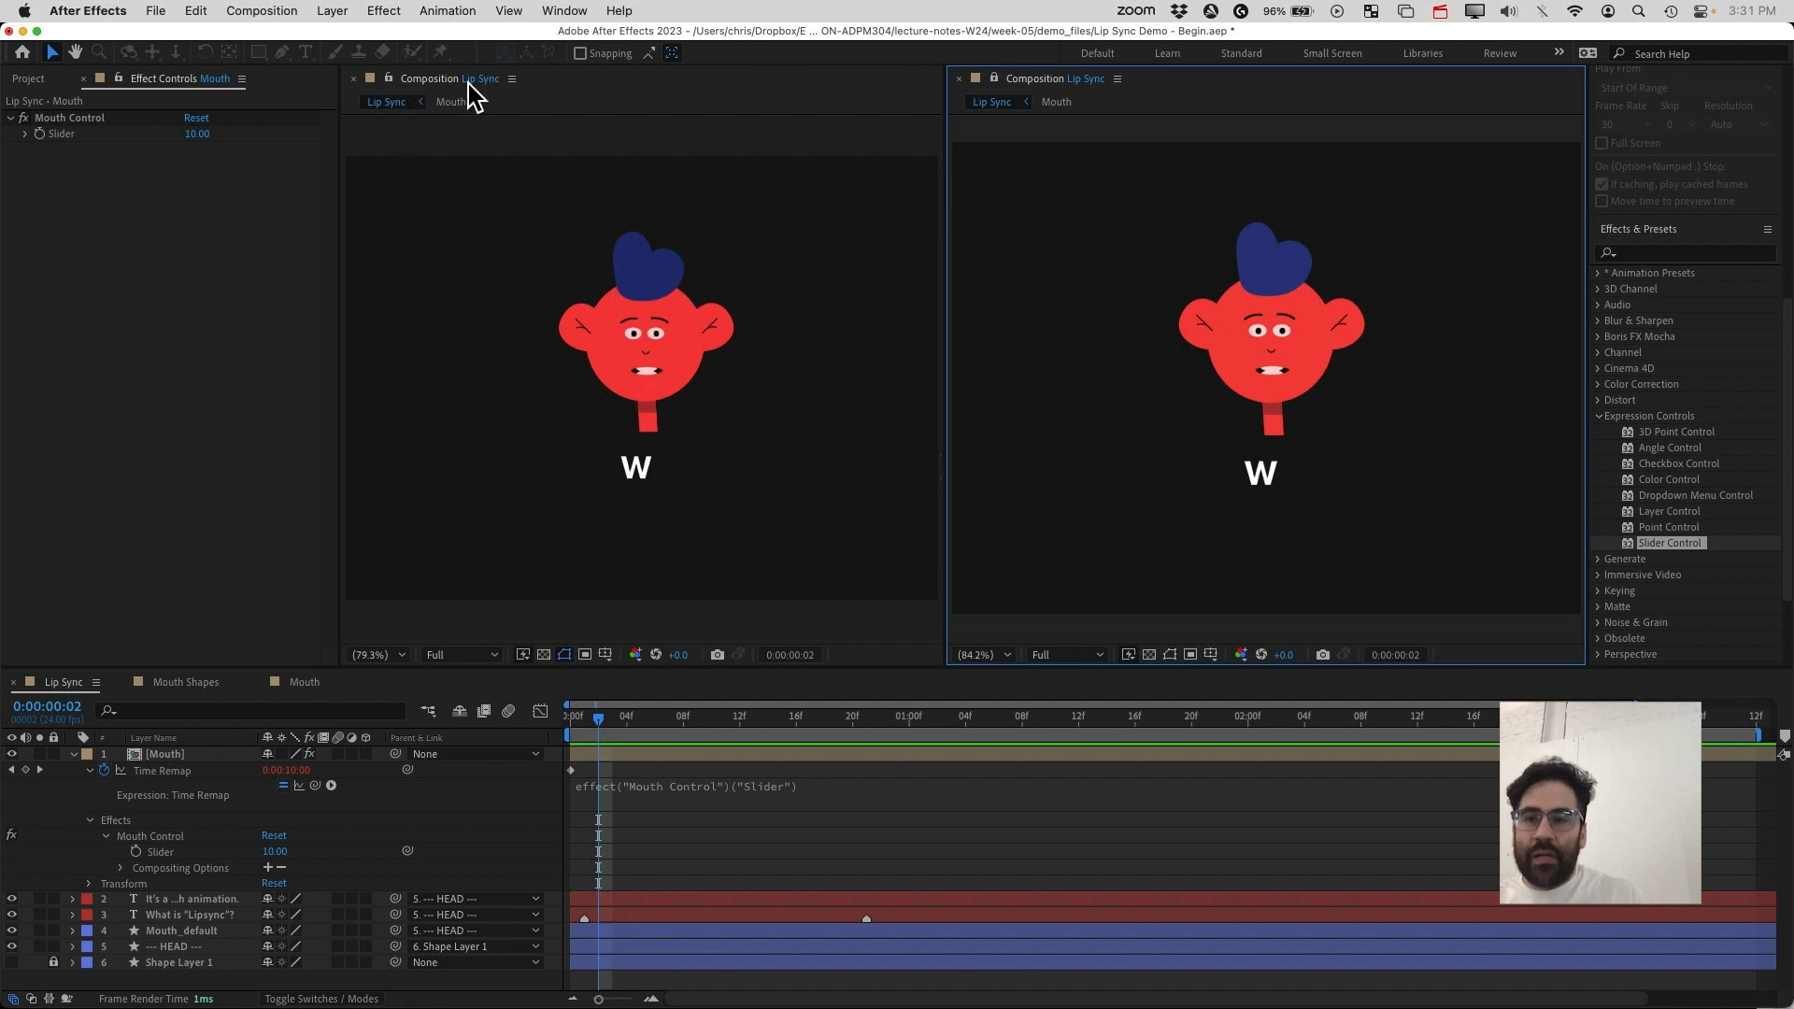
{"action": "left_click", "coordinate": [390, 84]}
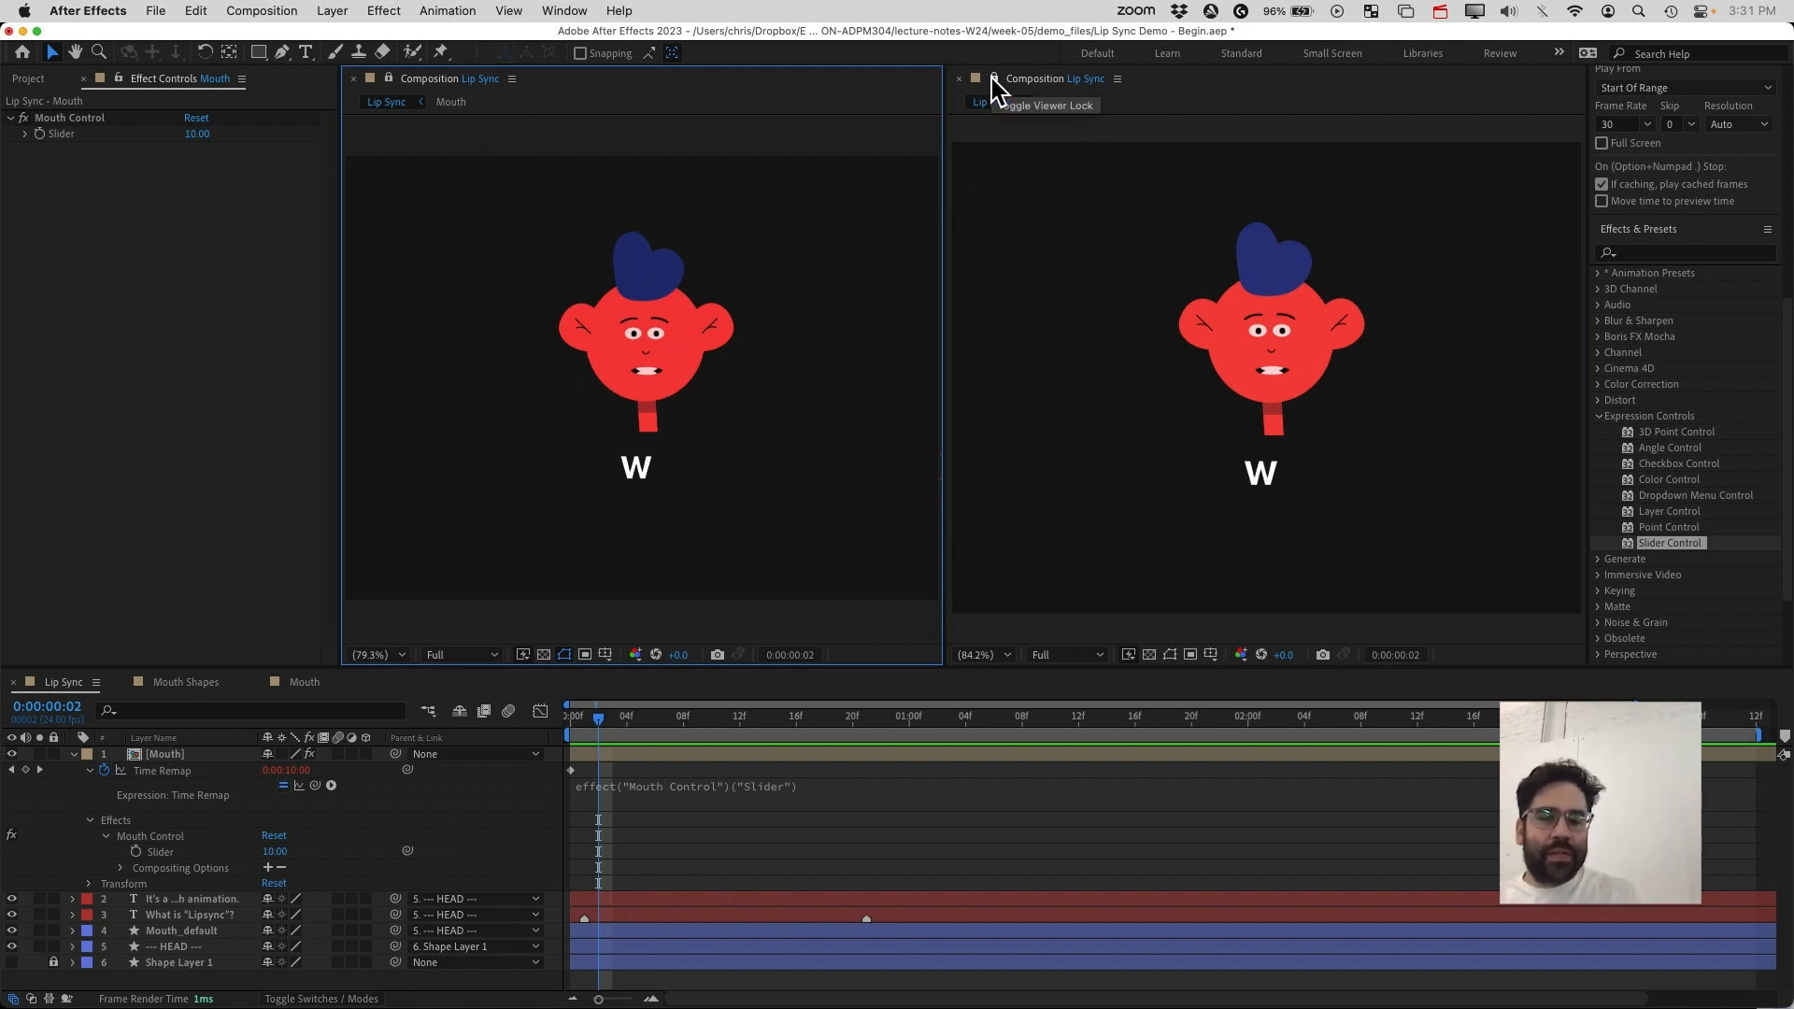
{"action": "left_click", "coordinate": [1073, 79]}
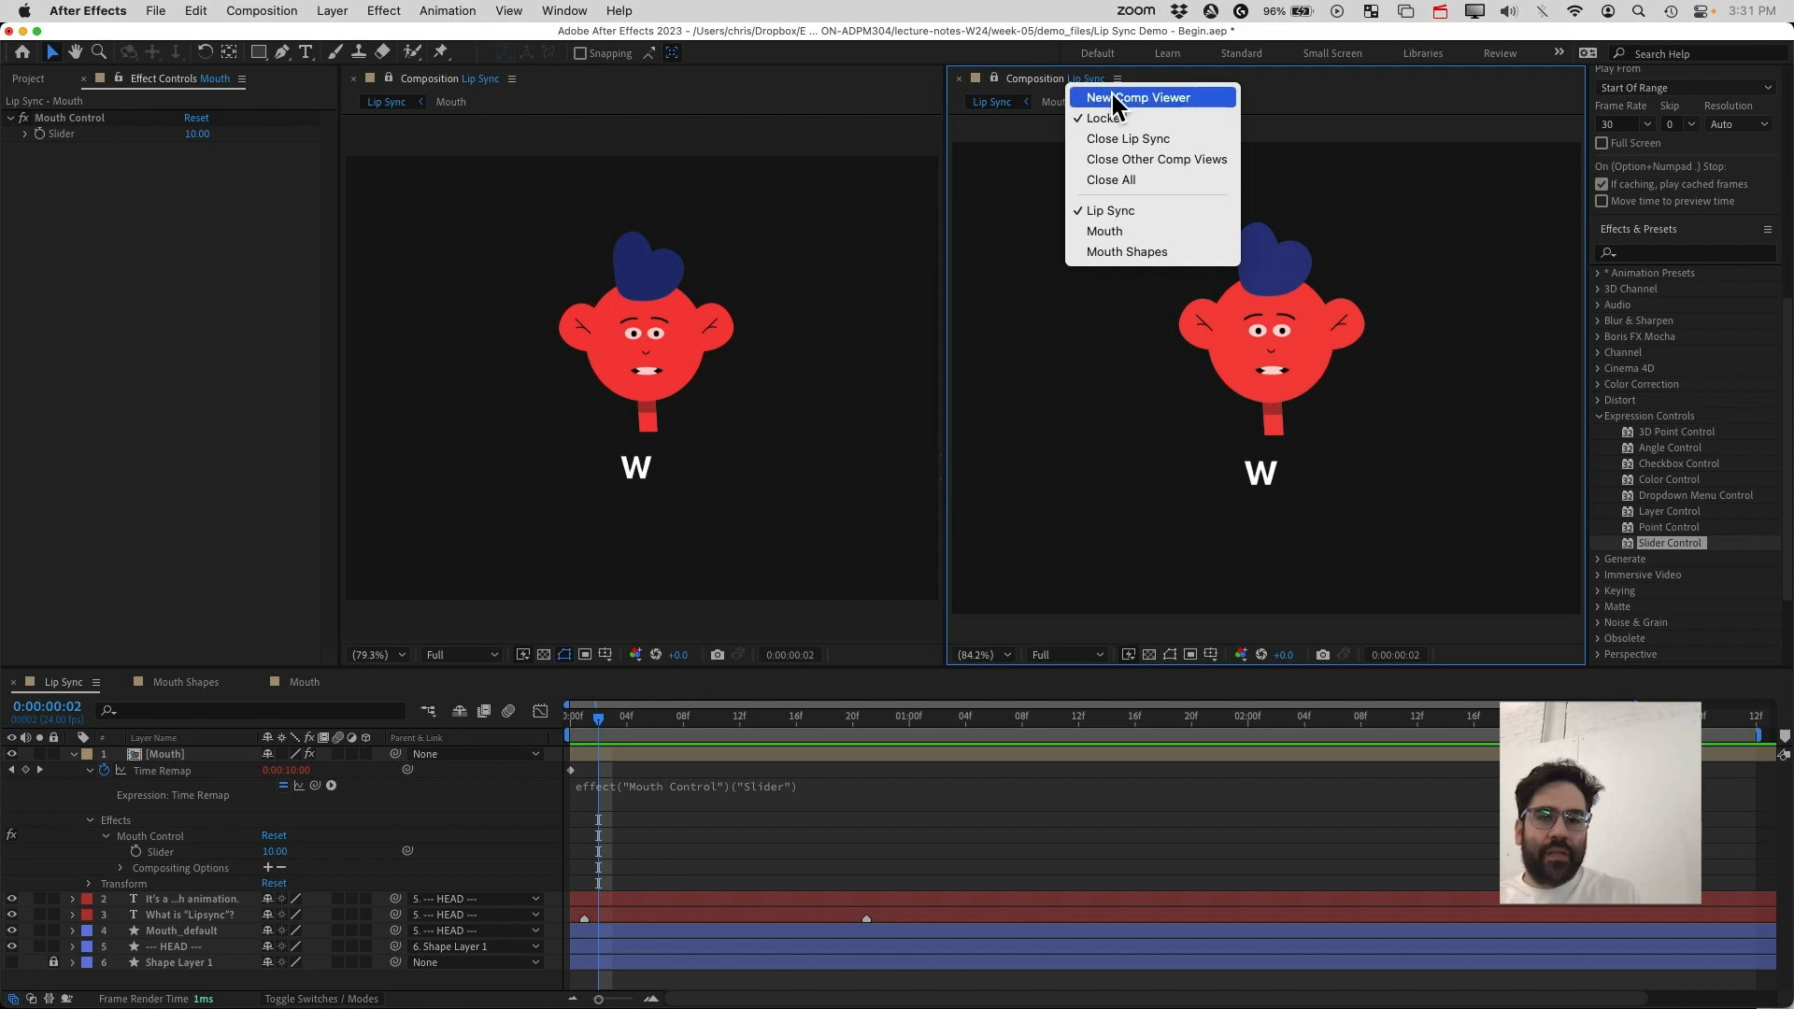
{"action": "left_click", "coordinate": [1132, 253]}
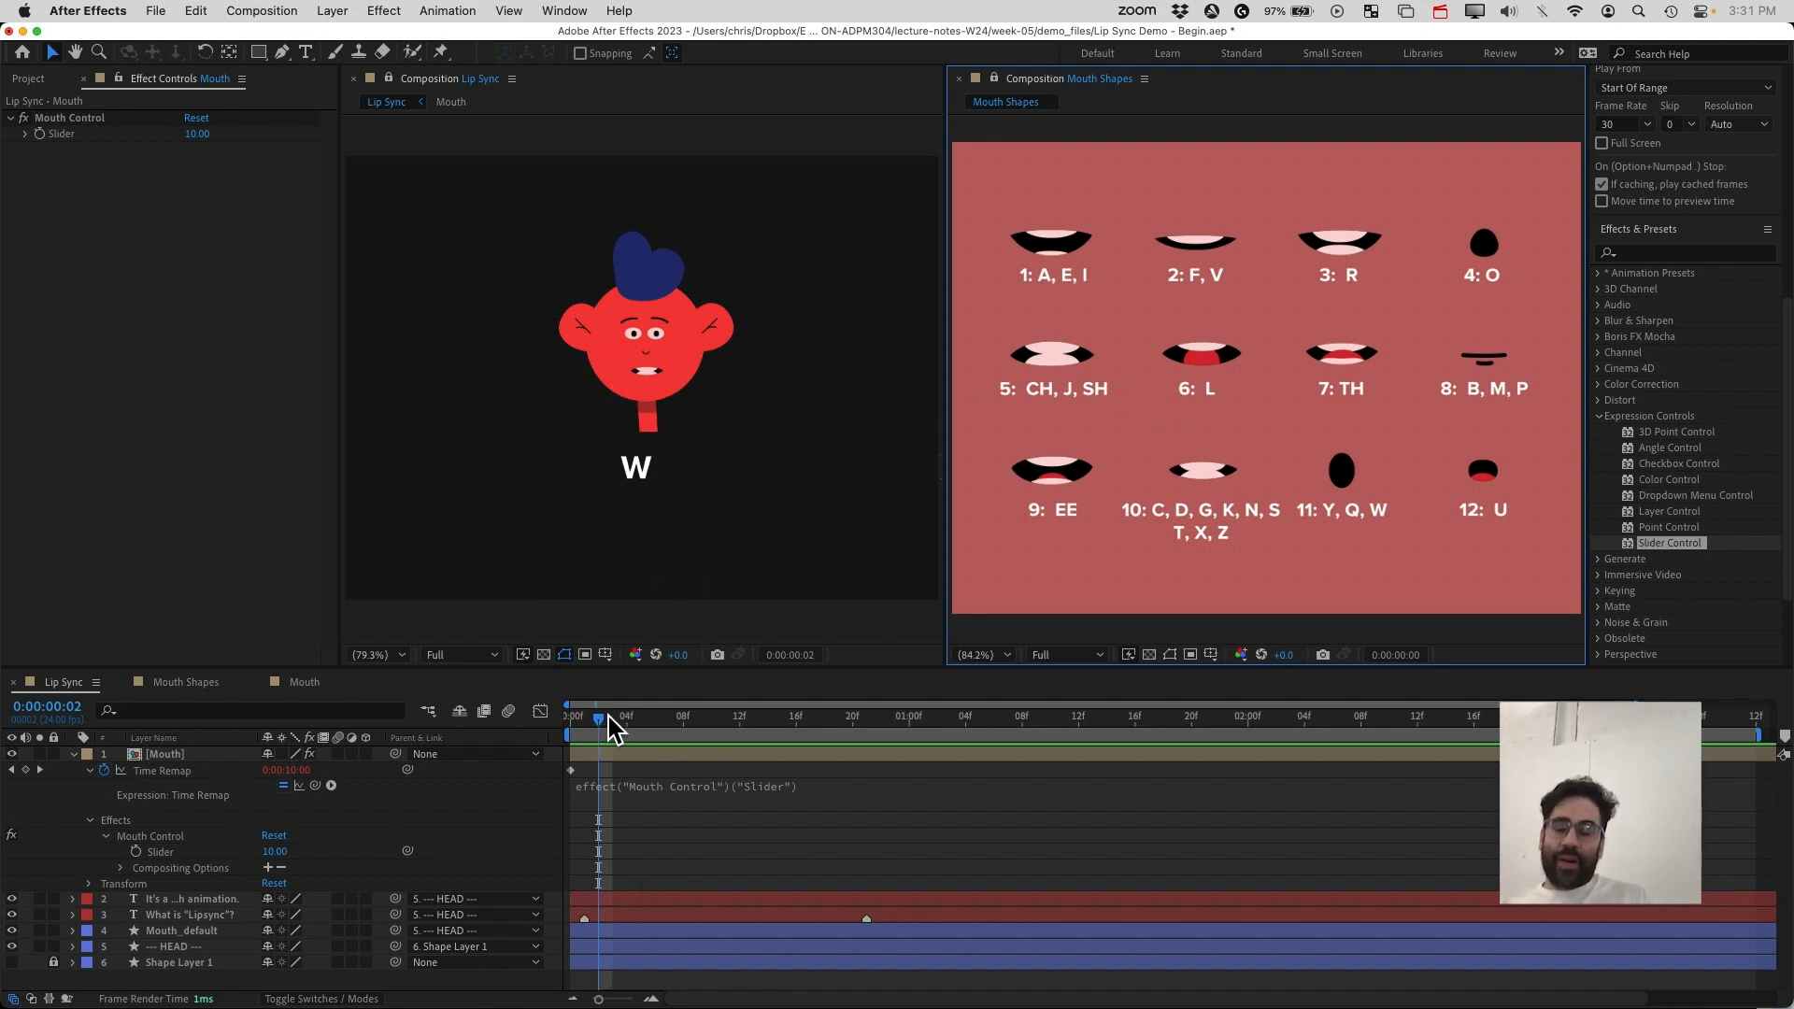
Set a keyframe on the Mouth Control slider at the first frame of the timeline
{"action": "mouse_move", "coordinate": [603, 717]}
{"action": "left_mouse_down"}
{"action": "mouse_move", "coordinate": [583, 735]}
{"action": "mouse_move", "coordinate": [599, 747]}
{"action": "left_mouse_up"}
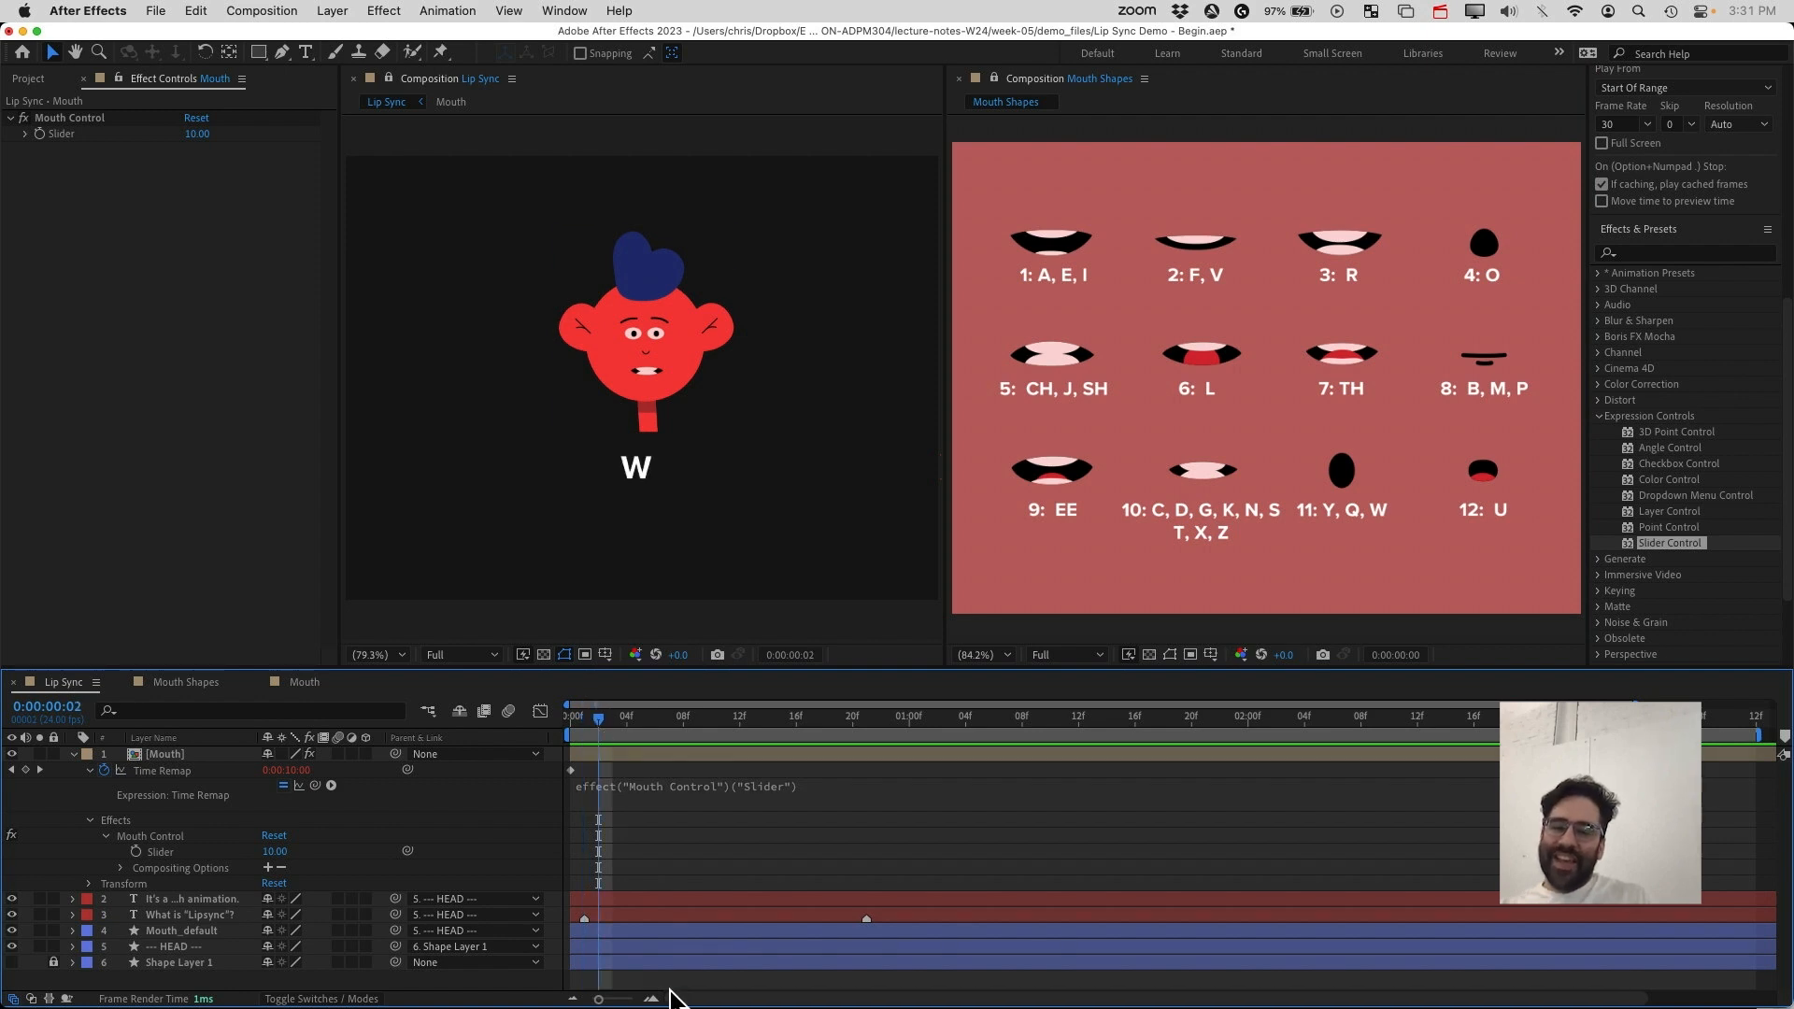
{"action": "left_click_drag", "start_coordinate": [599, 999], "coordinate": [665, 999]}
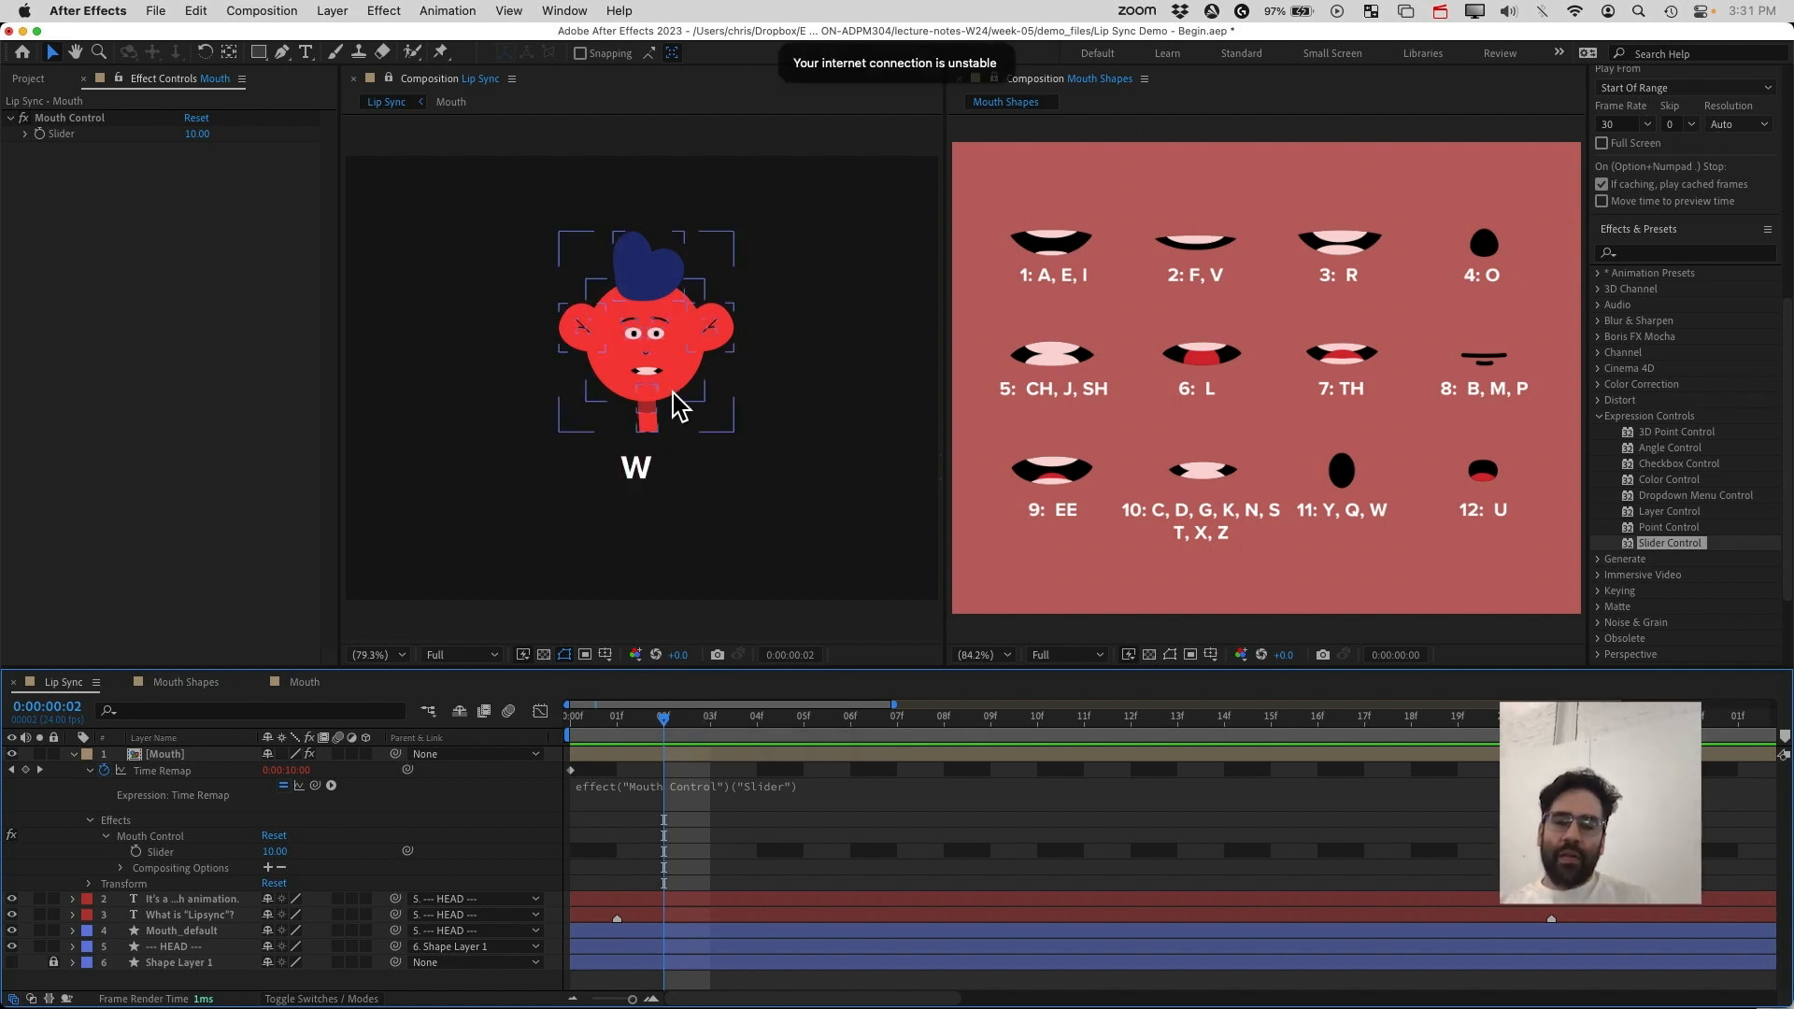
{"action": "left_click_drag", "start_coordinate": [664, 724], "coordinate": [634, 753]}
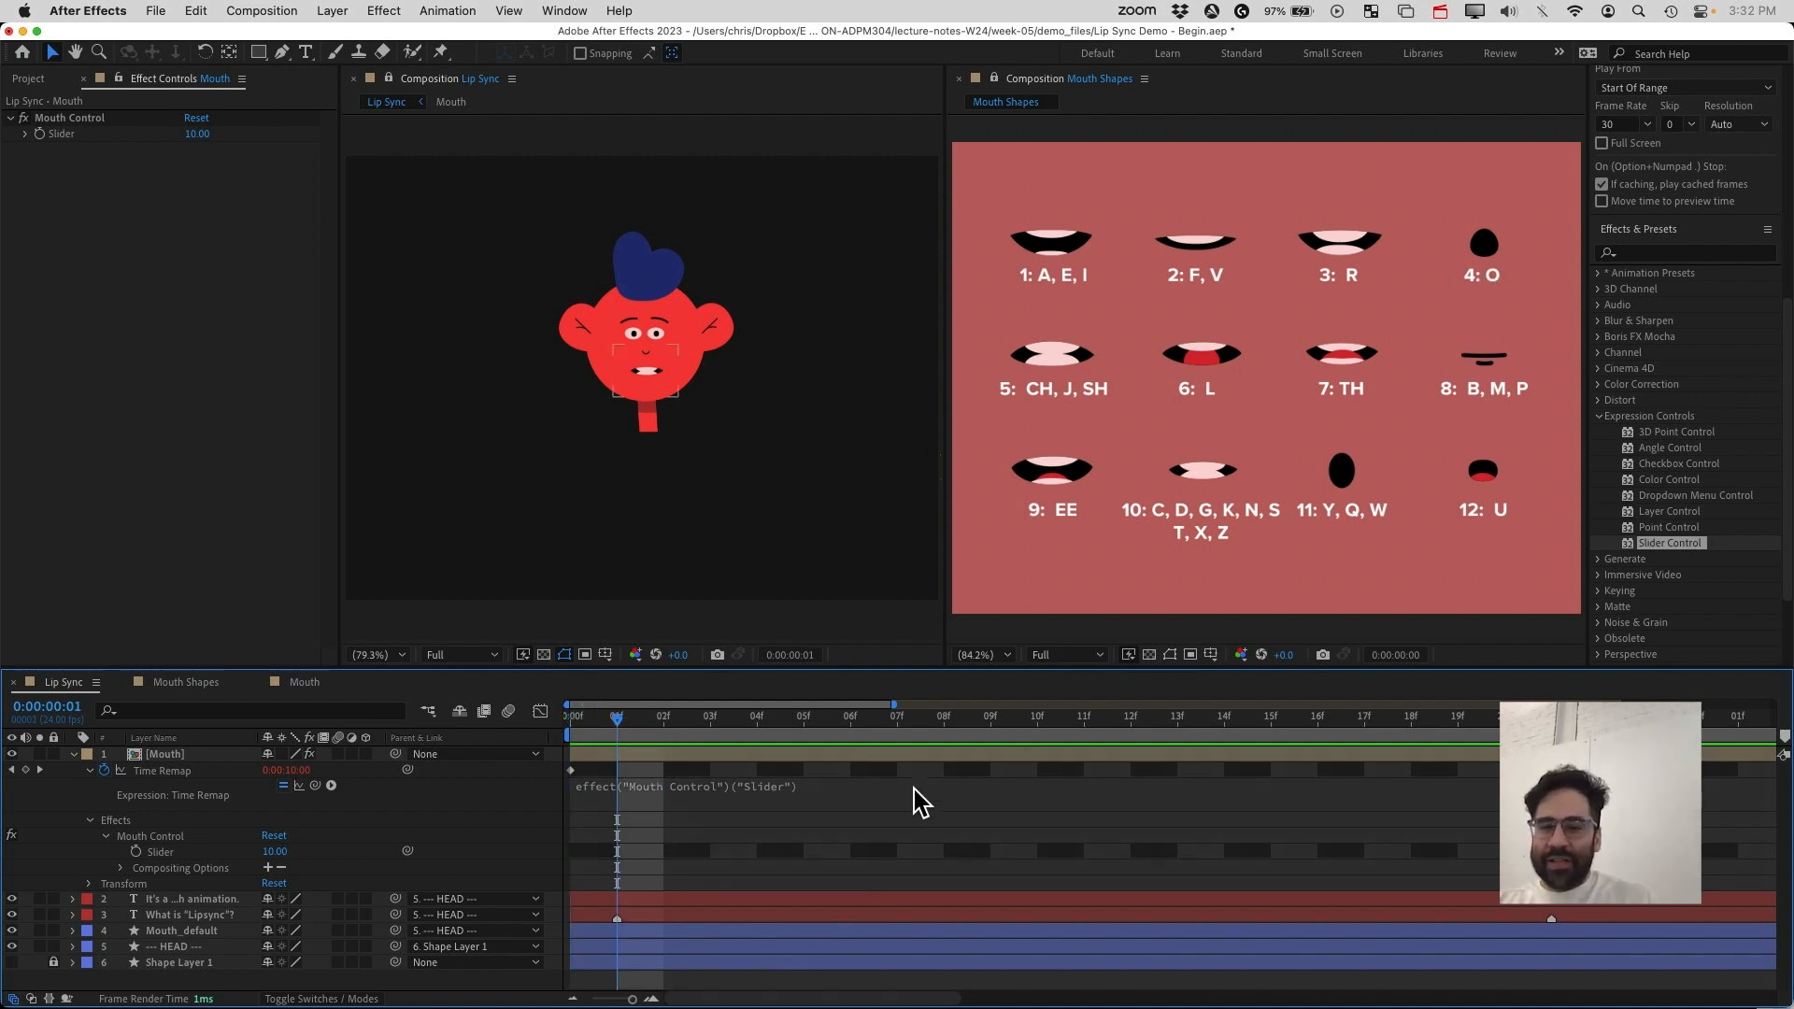
{"action": "left_click_drag", "start_coordinate": [617, 728], "coordinate": [541, 720]}
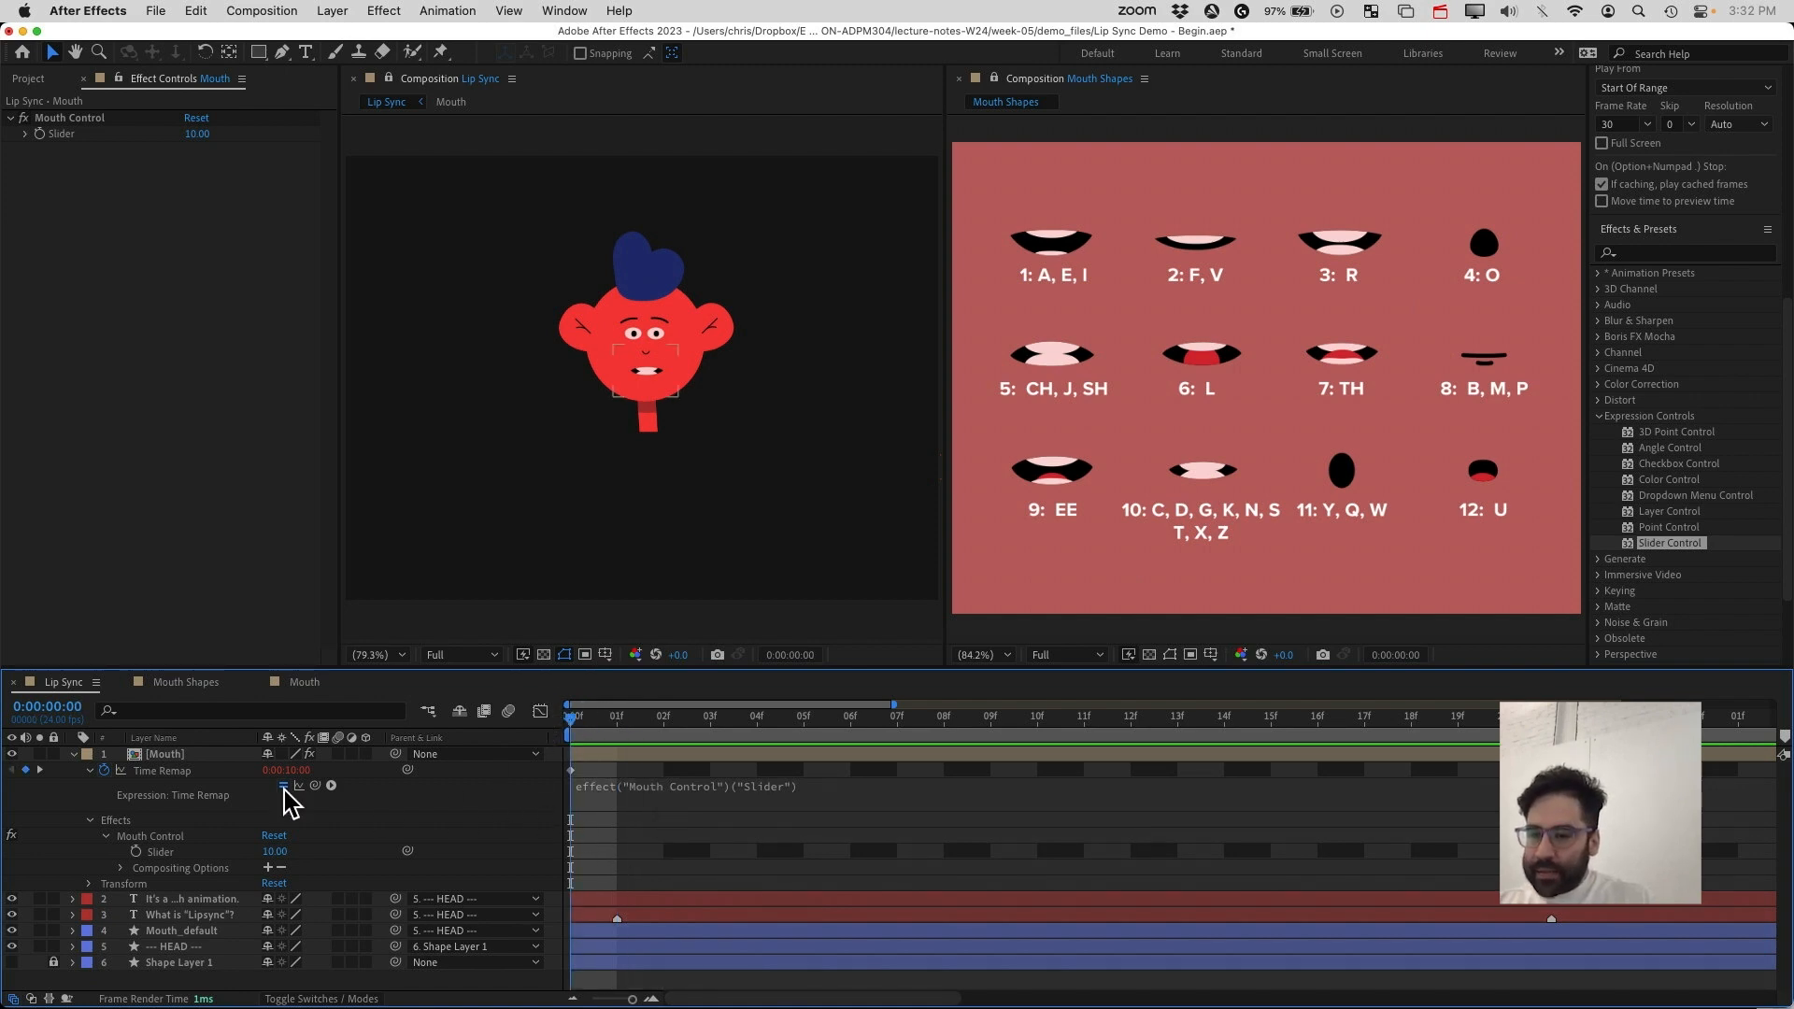
{"action": "left_click", "coordinate": [89, 771]}
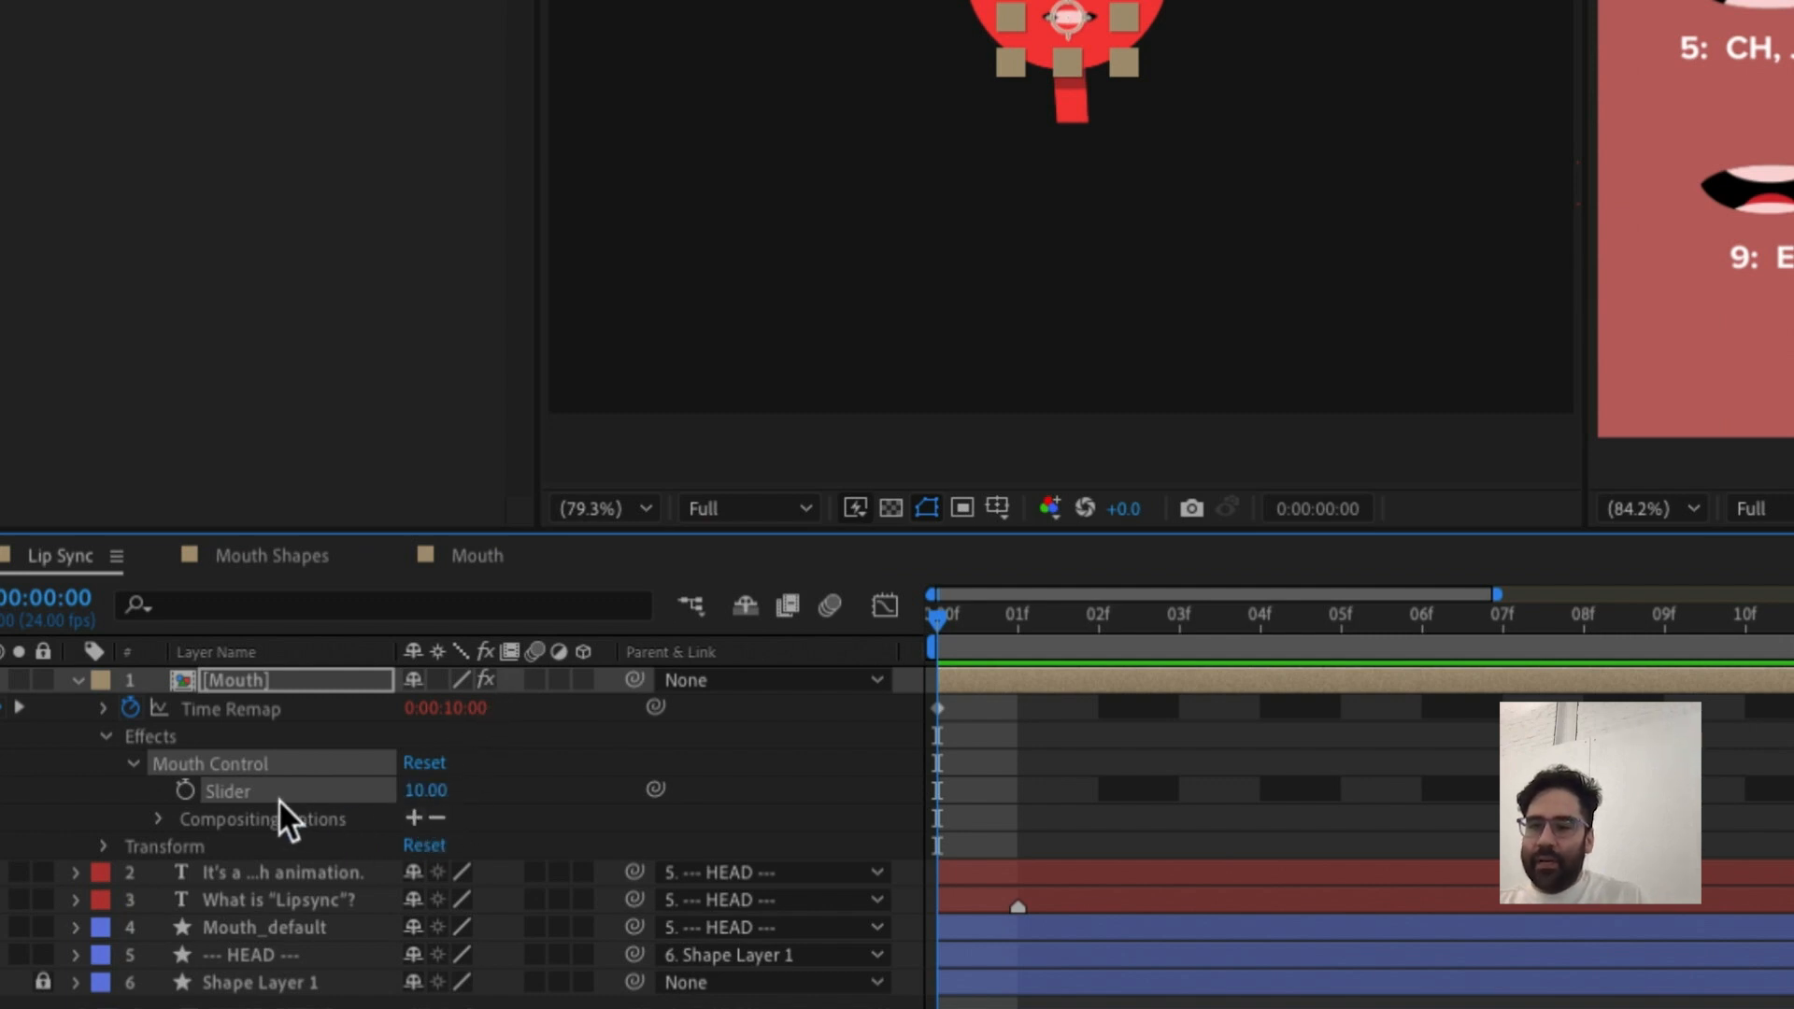
{"action": "left_click", "coordinate": [184, 790]}
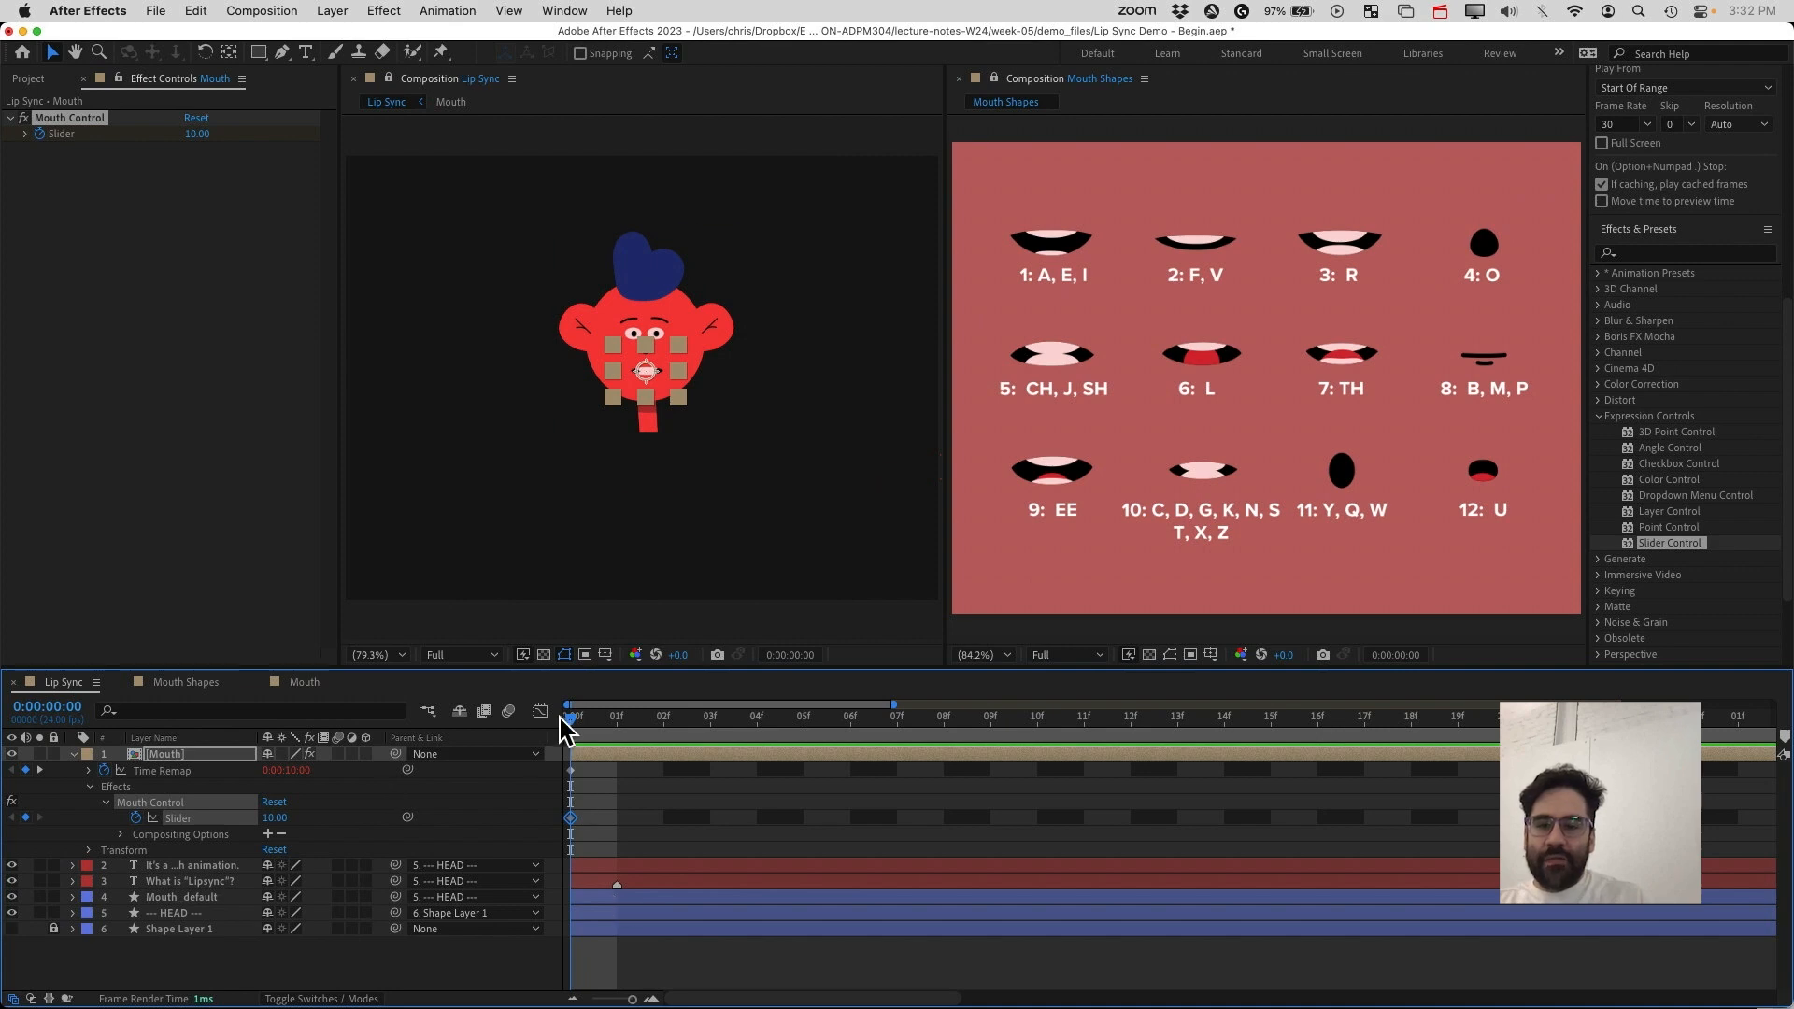
Hide the layer controls in the Lip Sync viewer
{"action": "left_click", "coordinate": [617, 721]}
{"action": "left_click_drag", "start_coordinate": [617, 721], "coordinate": [541, 730]}
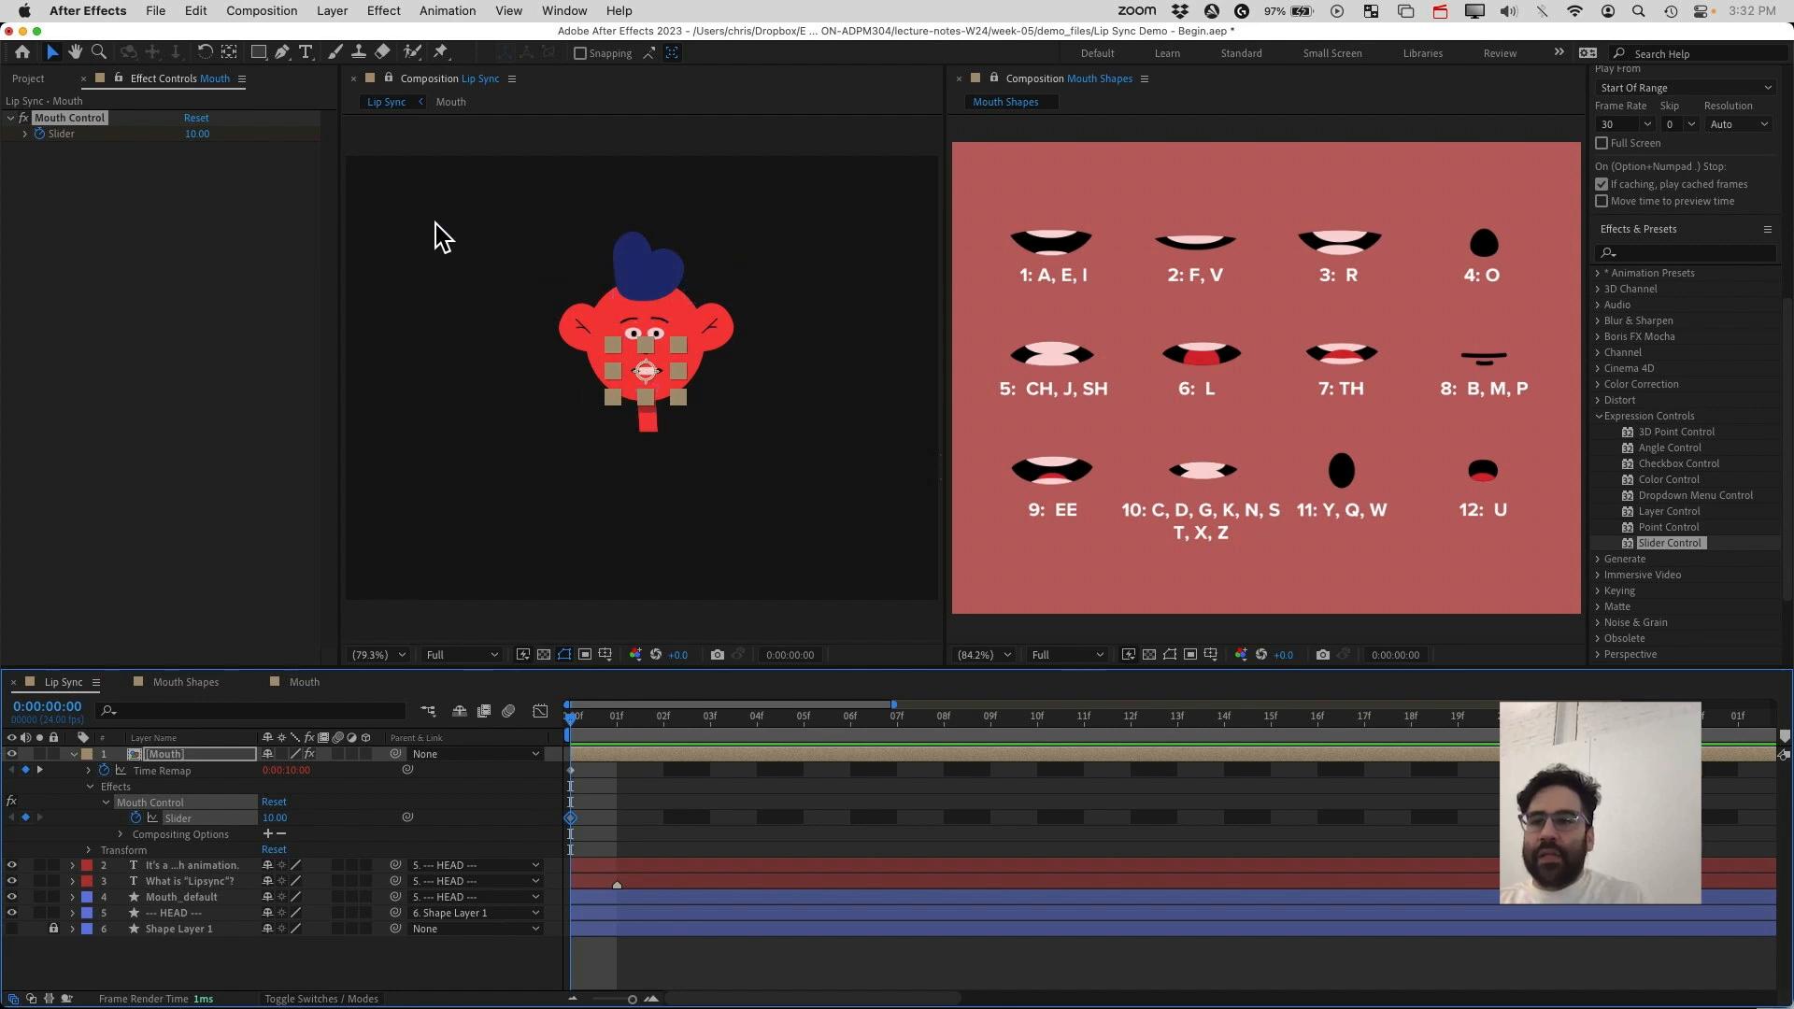
{"action": "left_click", "coordinate": [334, 11]}
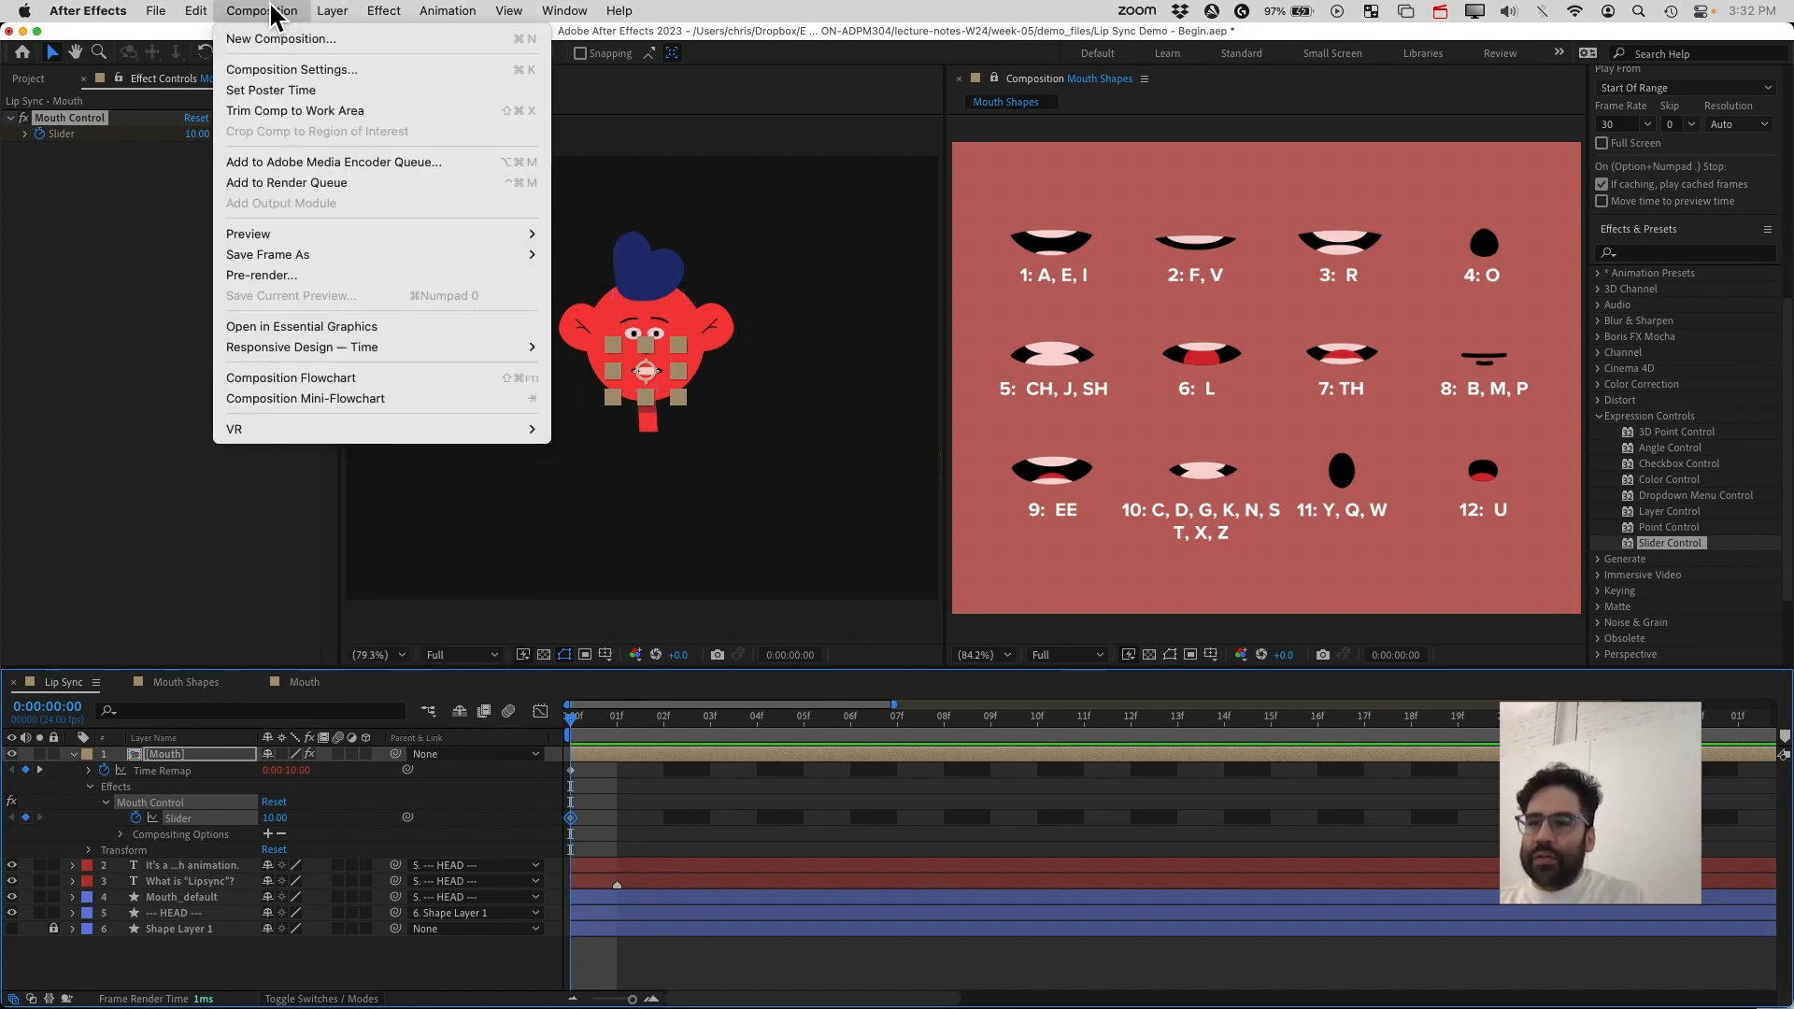
{"action": "mouse_move", "coordinate": [521, 13]}
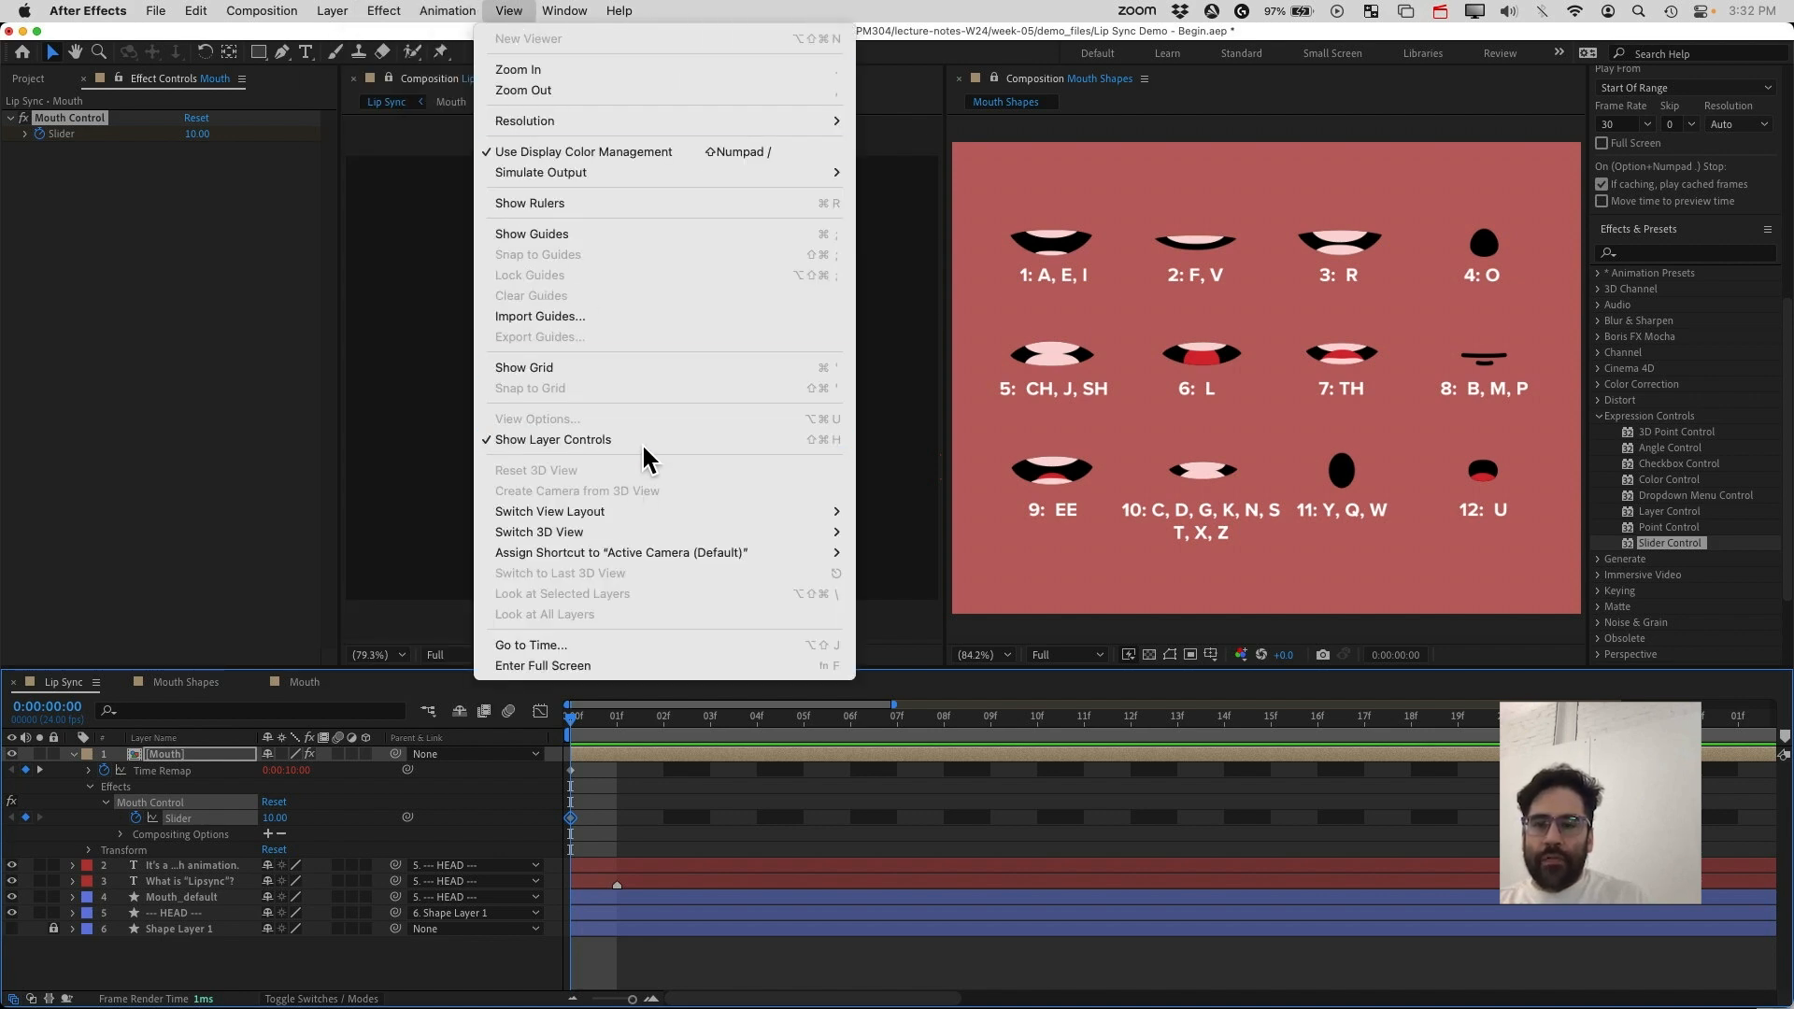
{"action": "left_click", "coordinate": [515, 440]}
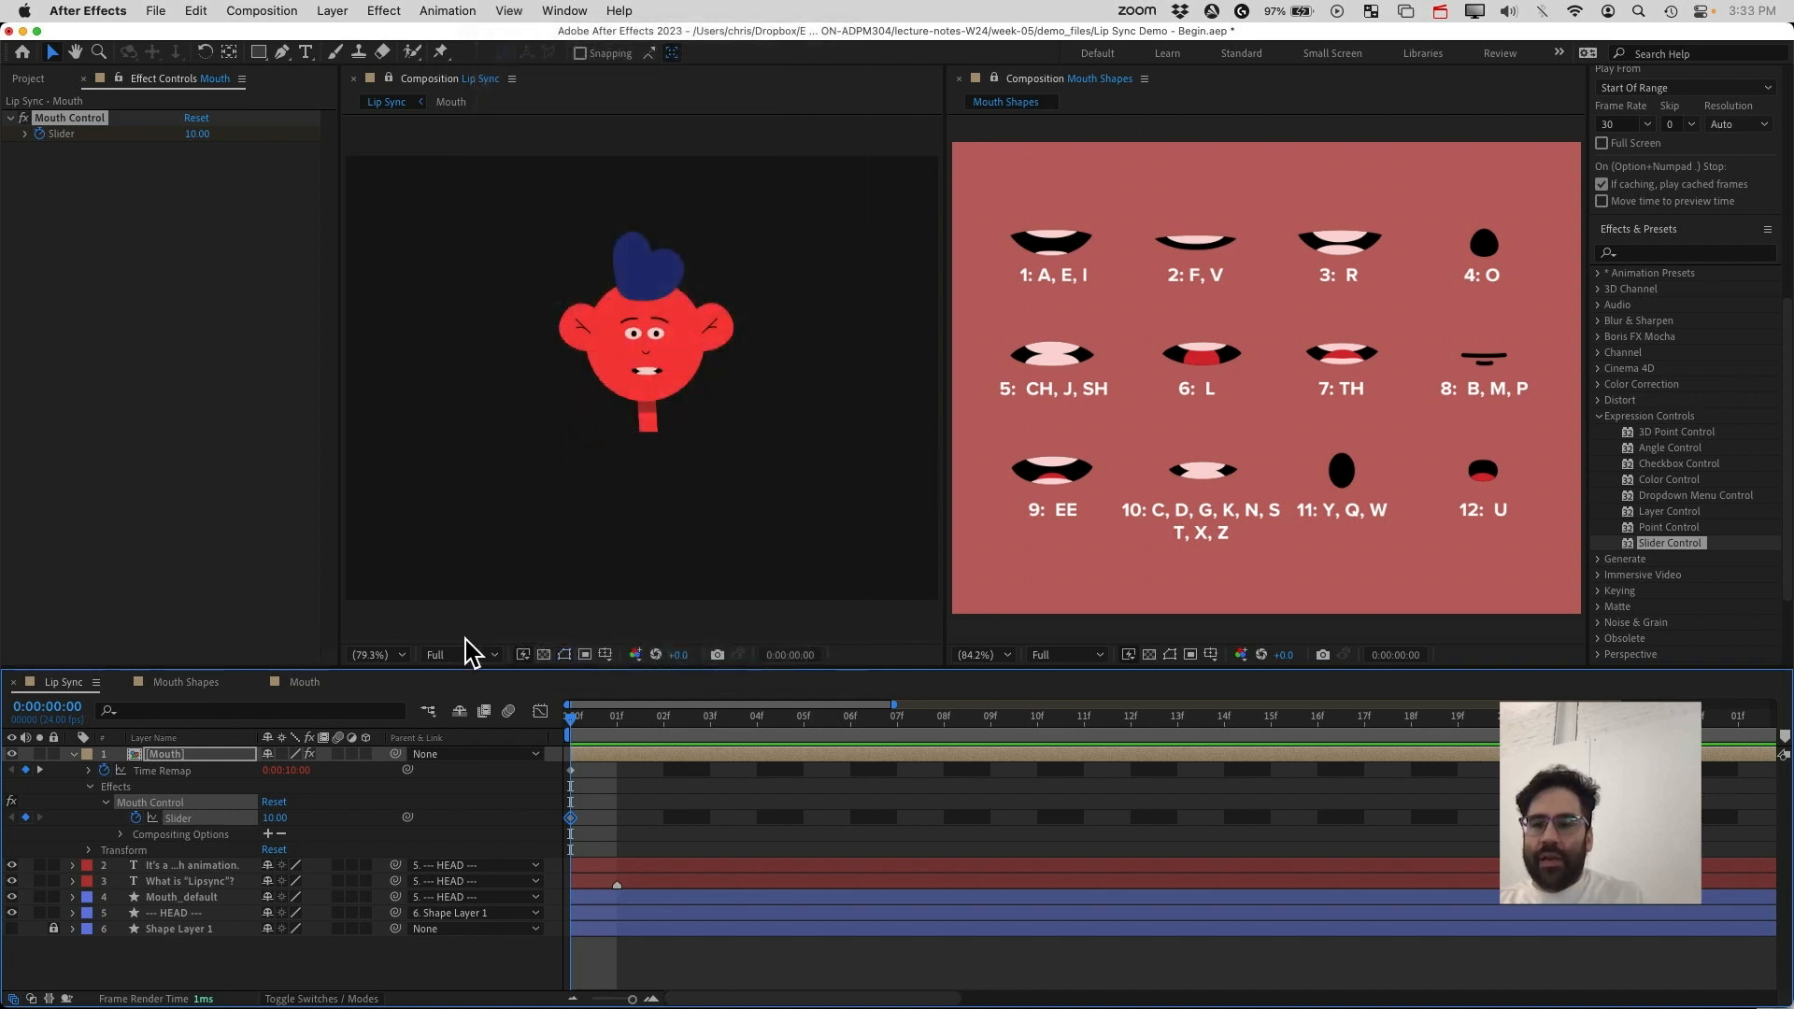
Set the viewer to 200% and, at frame 1, set the Mouth Control slider to 4
{"action": "left_click", "coordinate": [402, 655]}
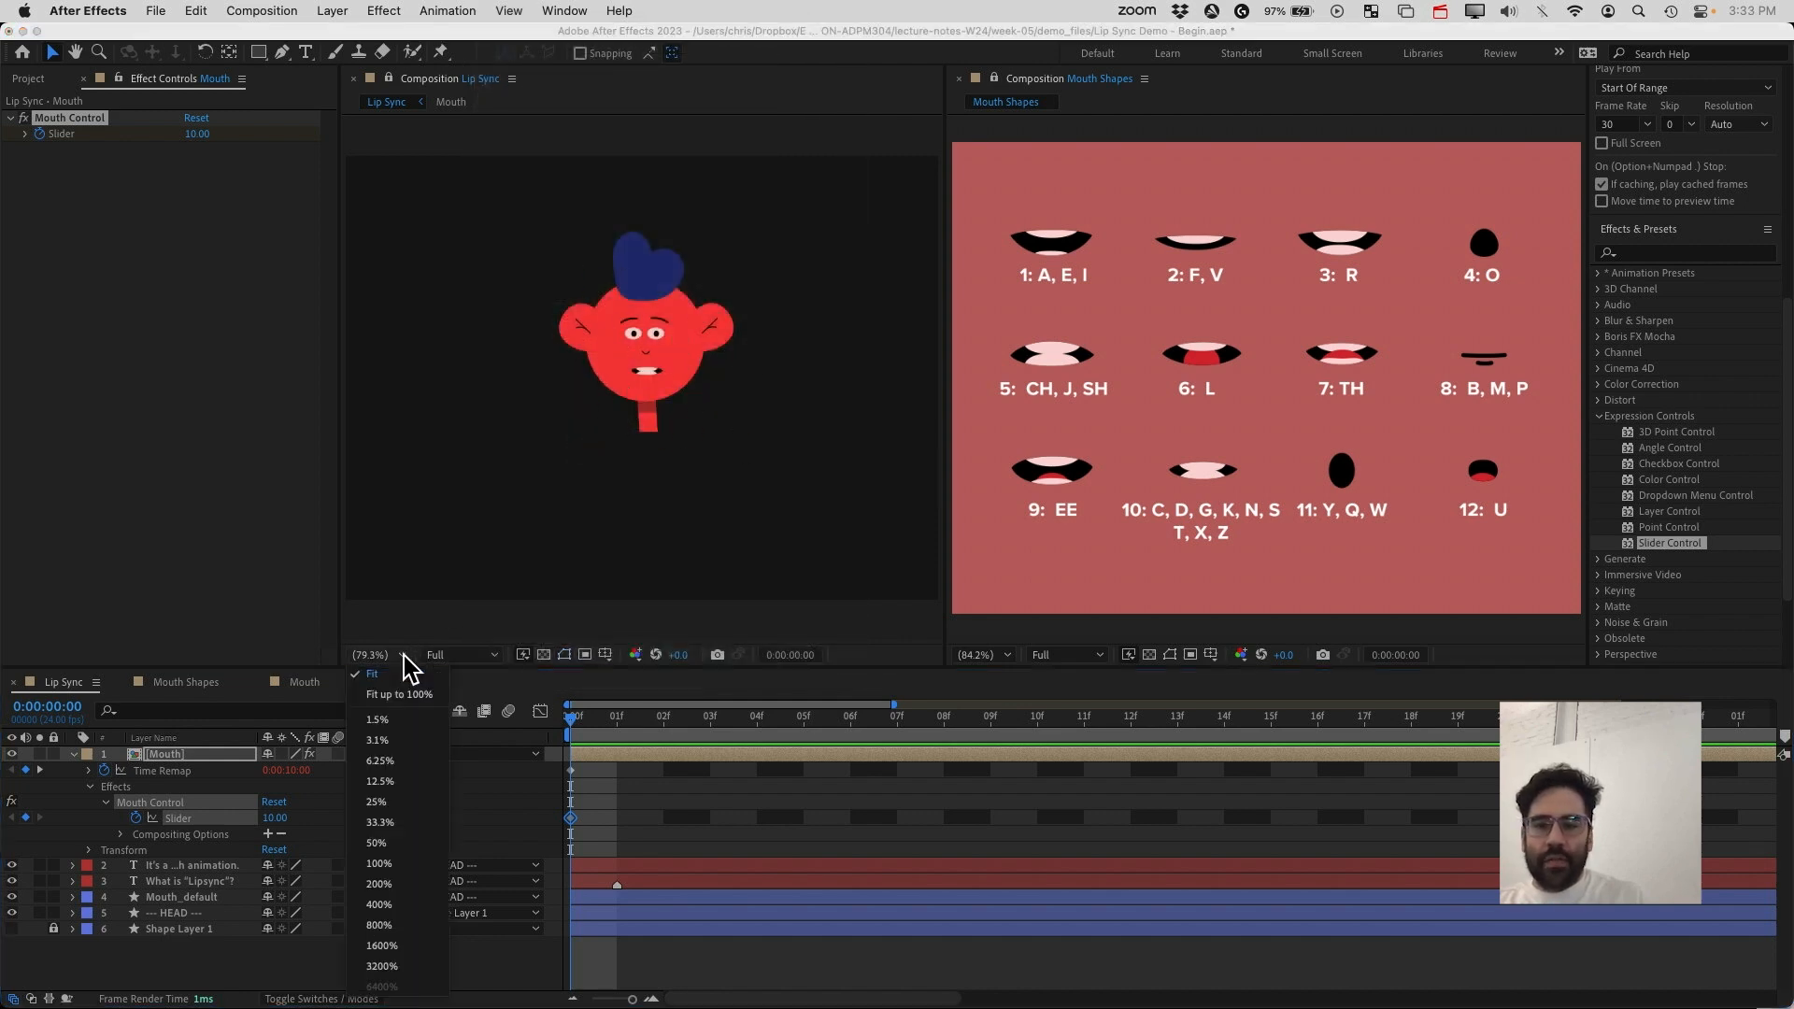
{"action": "left_click", "coordinate": [422, 884]}
{"action": "key", "text": "h"}
{"action": "left_click_drag", "start_coordinate": [745, 380], "coordinate": [744, 470]}
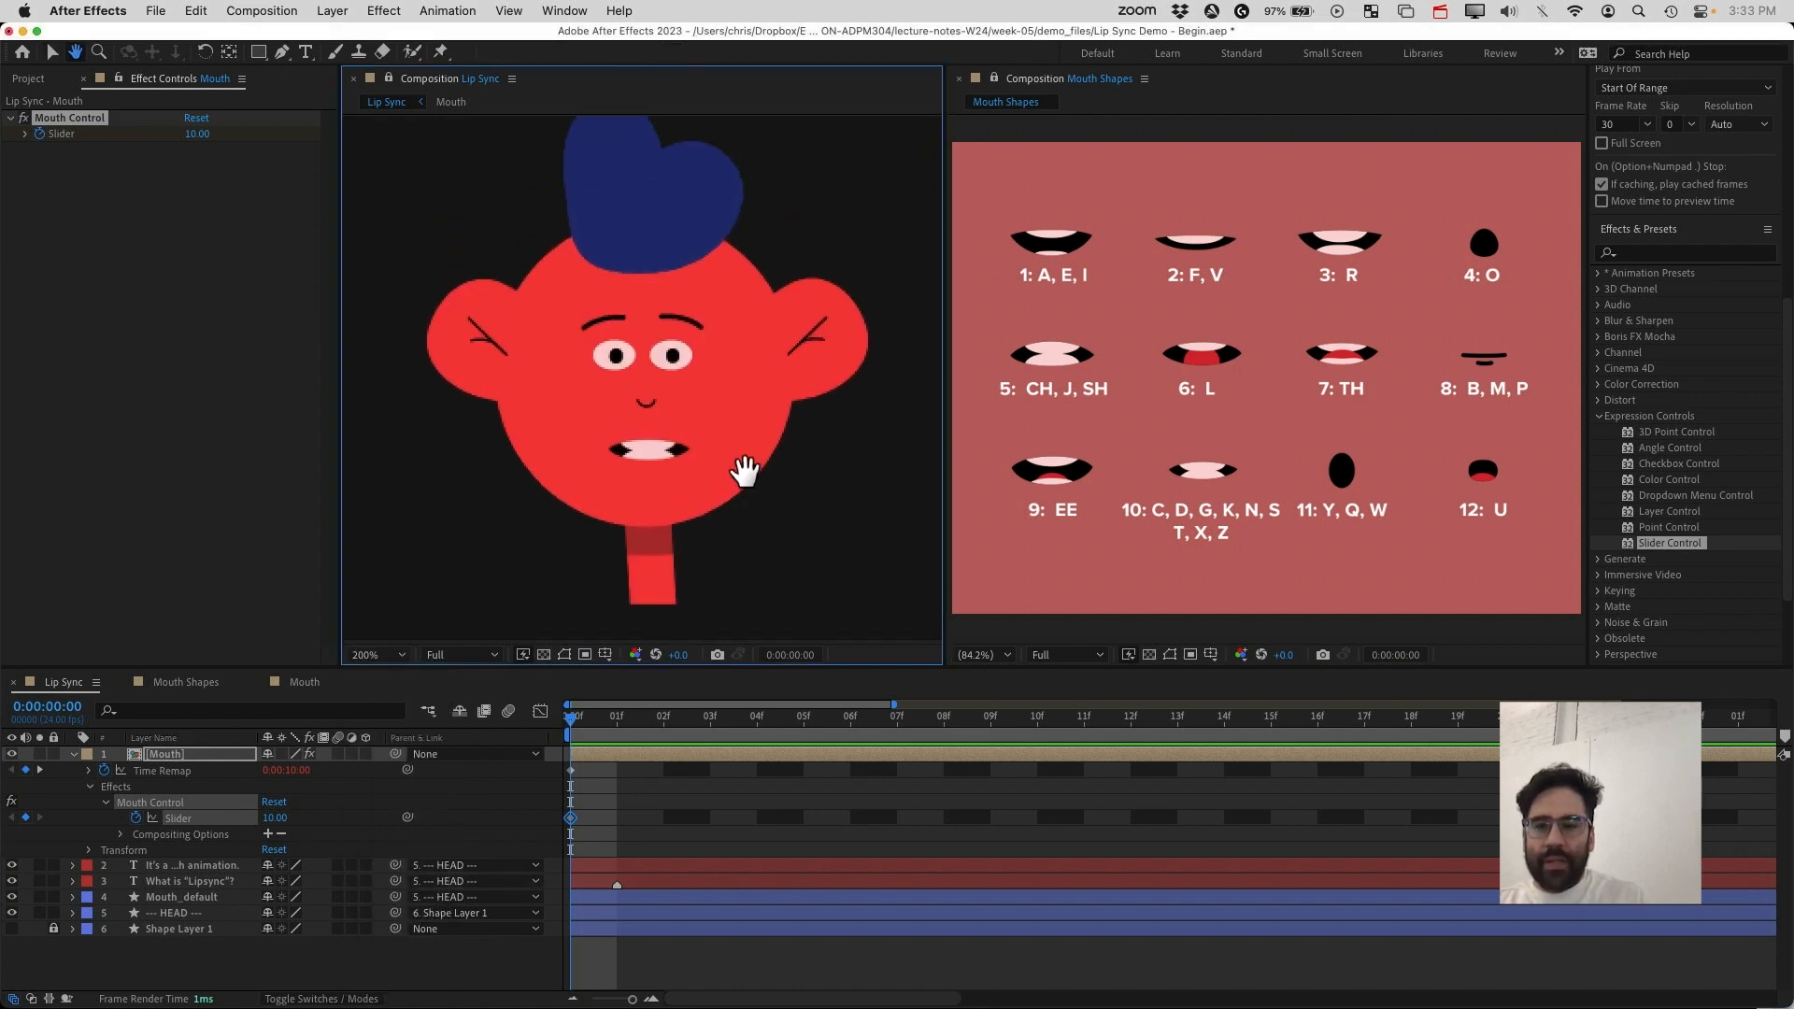
{"action": "key", "text": "v"}
{"action": "left_click", "coordinate": [589, 729]}
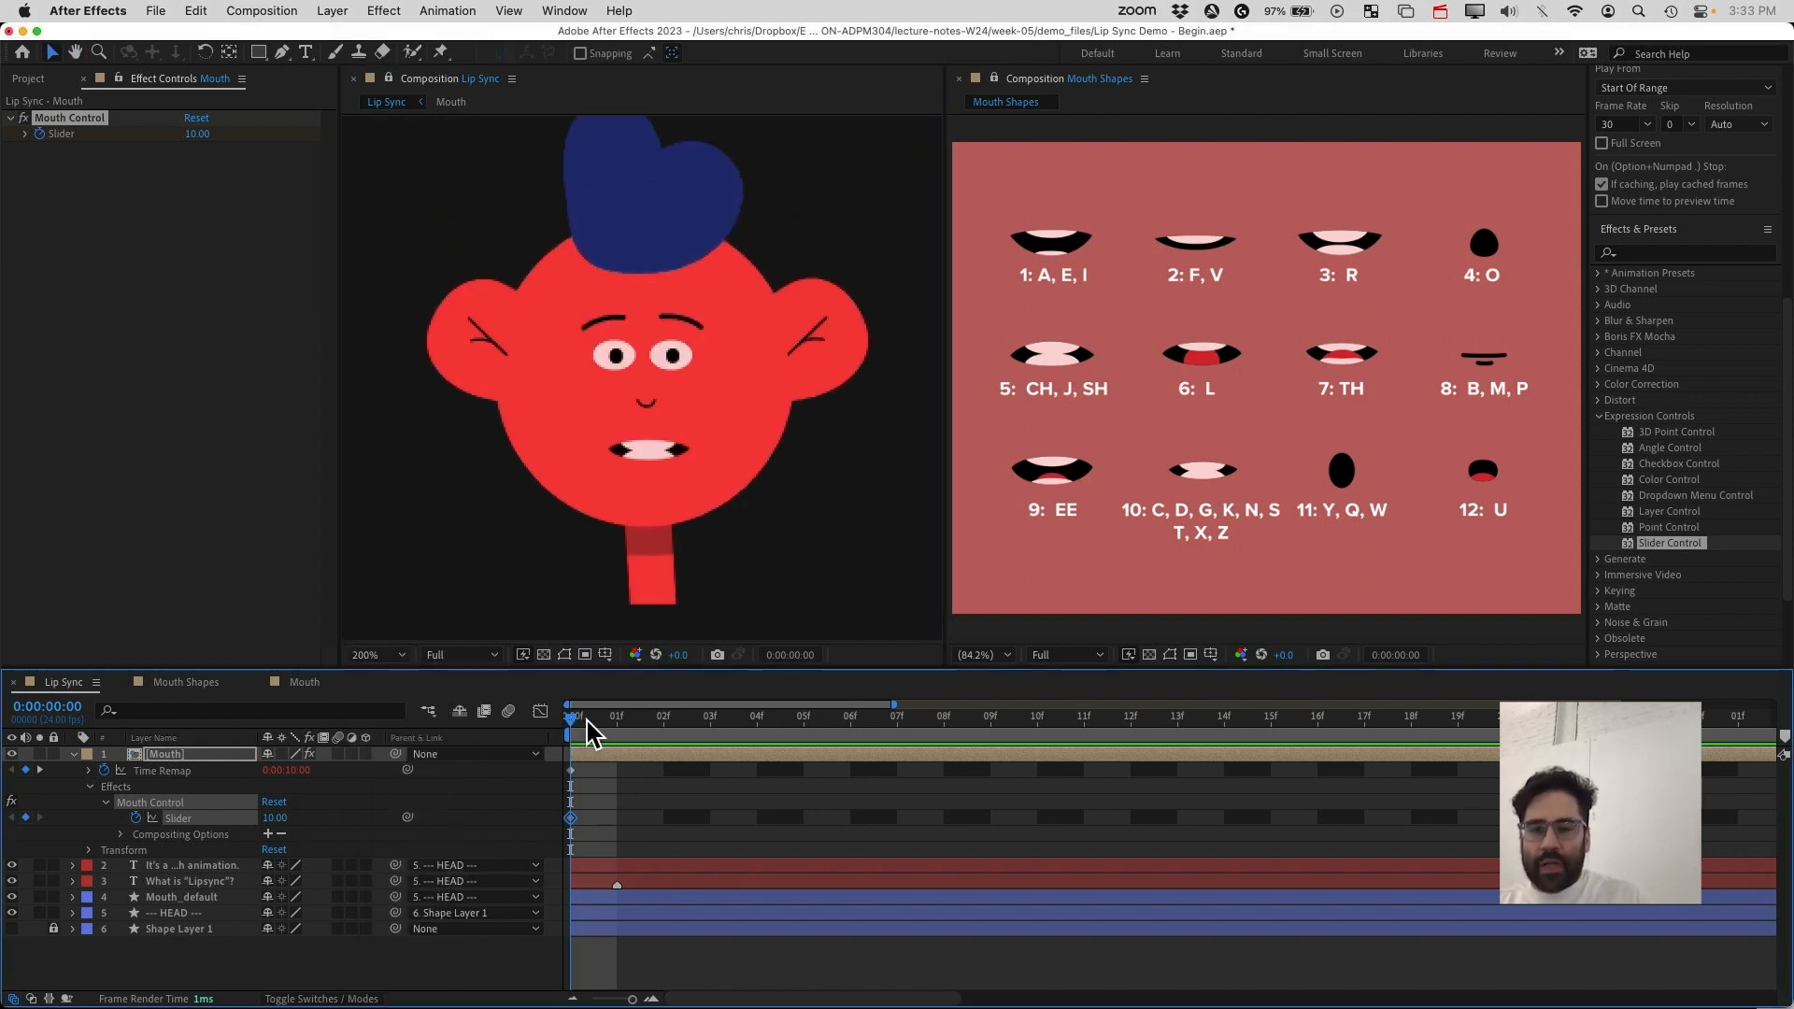
{"action": "mouse_move", "coordinate": [587, 718]}
{"action": "left_mouse_down"}
{"action": "mouse_move", "coordinate": [792, 724]}
{"action": "mouse_move", "coordinate": [573, 744]}
{"action": "left_mouse_up"}
{"action": "key", "text": "h"}
{"action": "left_click_drag", "start_coordinate": [838, 484], "coordinate": [826, 311]}
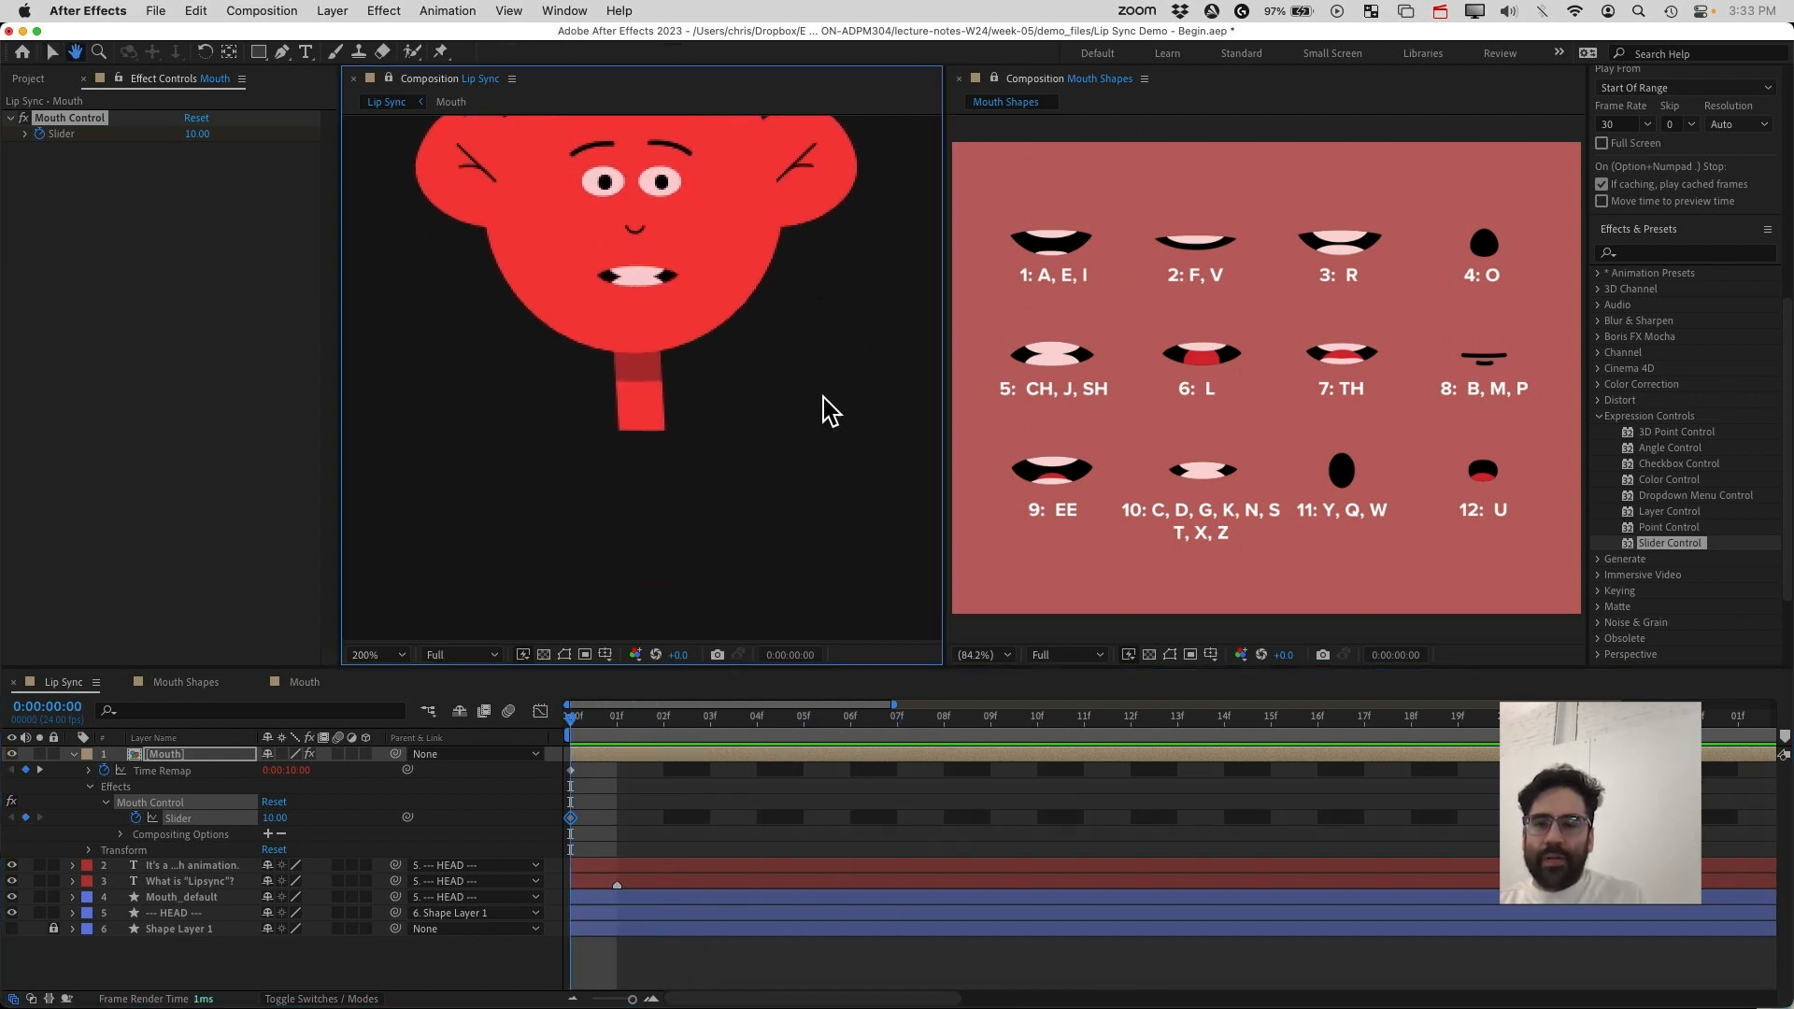
{"action": "key", "text": "v"}
{"action": "mouse_move", "coordinate": [619, 720]}
{"action": "left_mouse_down"}
{"action": "mouse_move", "coordinate": [683, 716]}
{"action": "mouse_move", "coordinate": [628, 729]}
{"action": "left_mouse_up"}
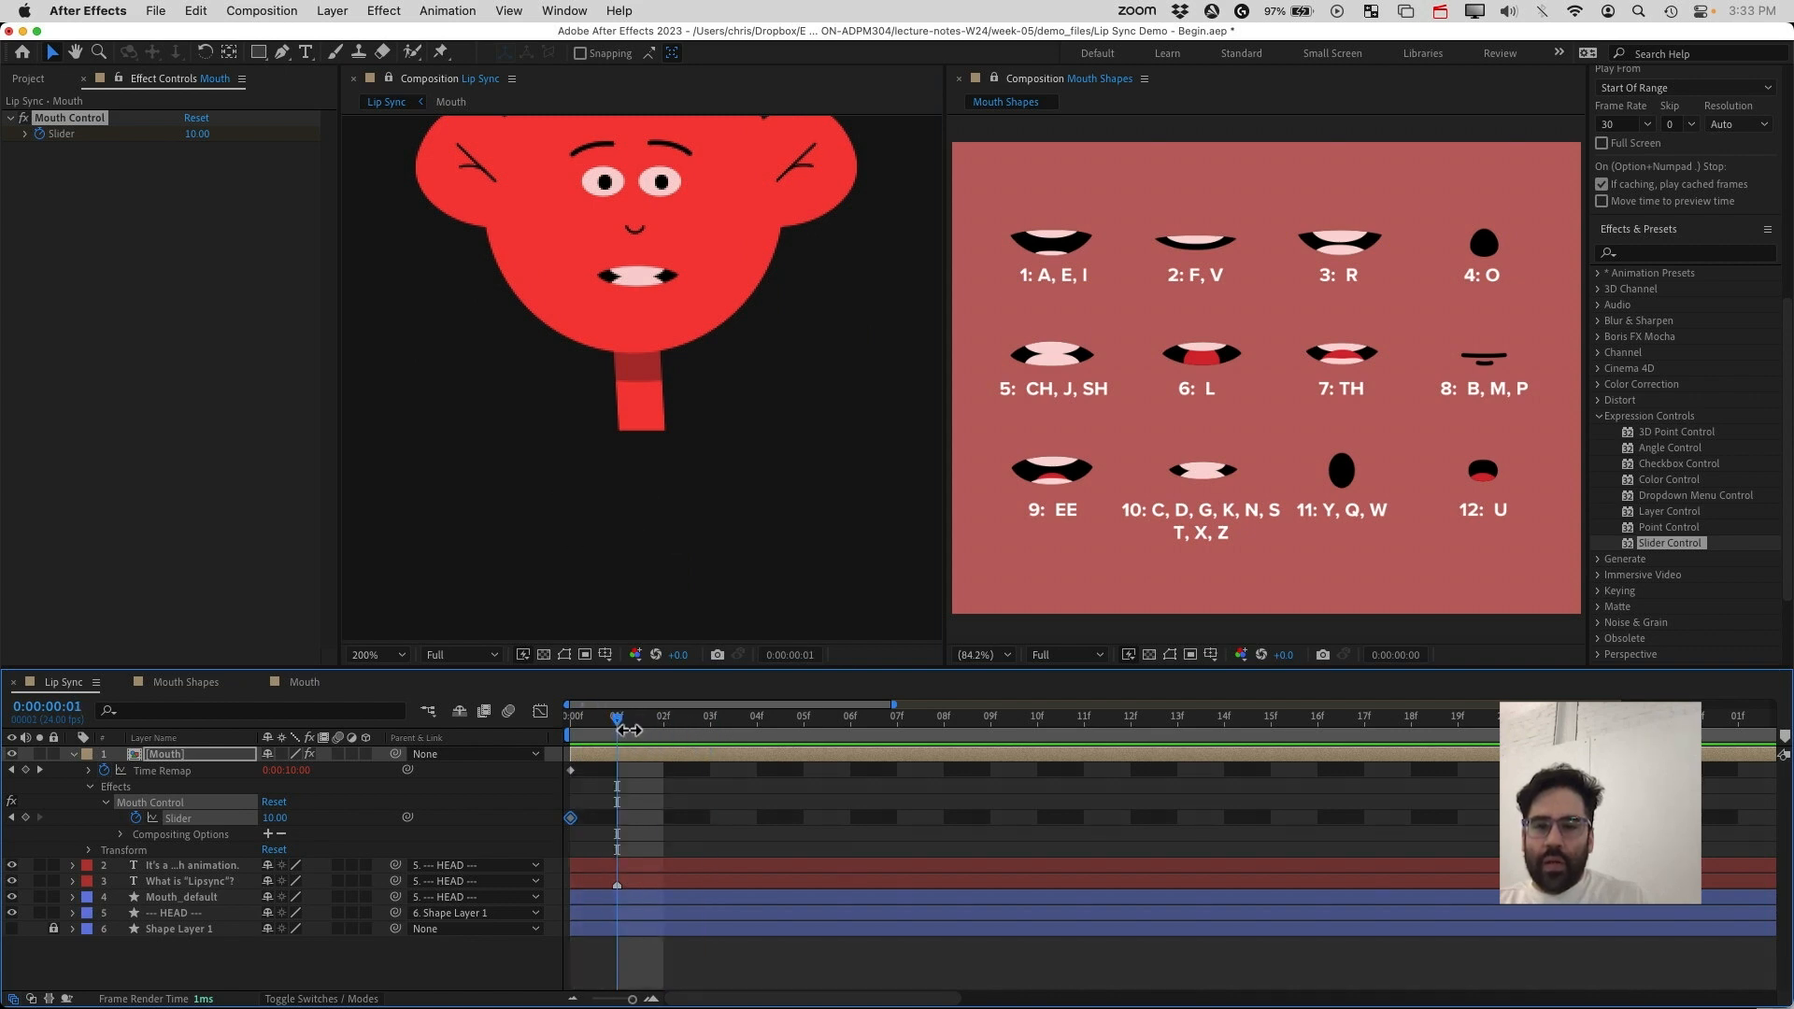
{"action": "left_click", "coordinate": [273, 818]}
{"action": "type", "text": "4"}
{"action": "key", "text": "Return"}
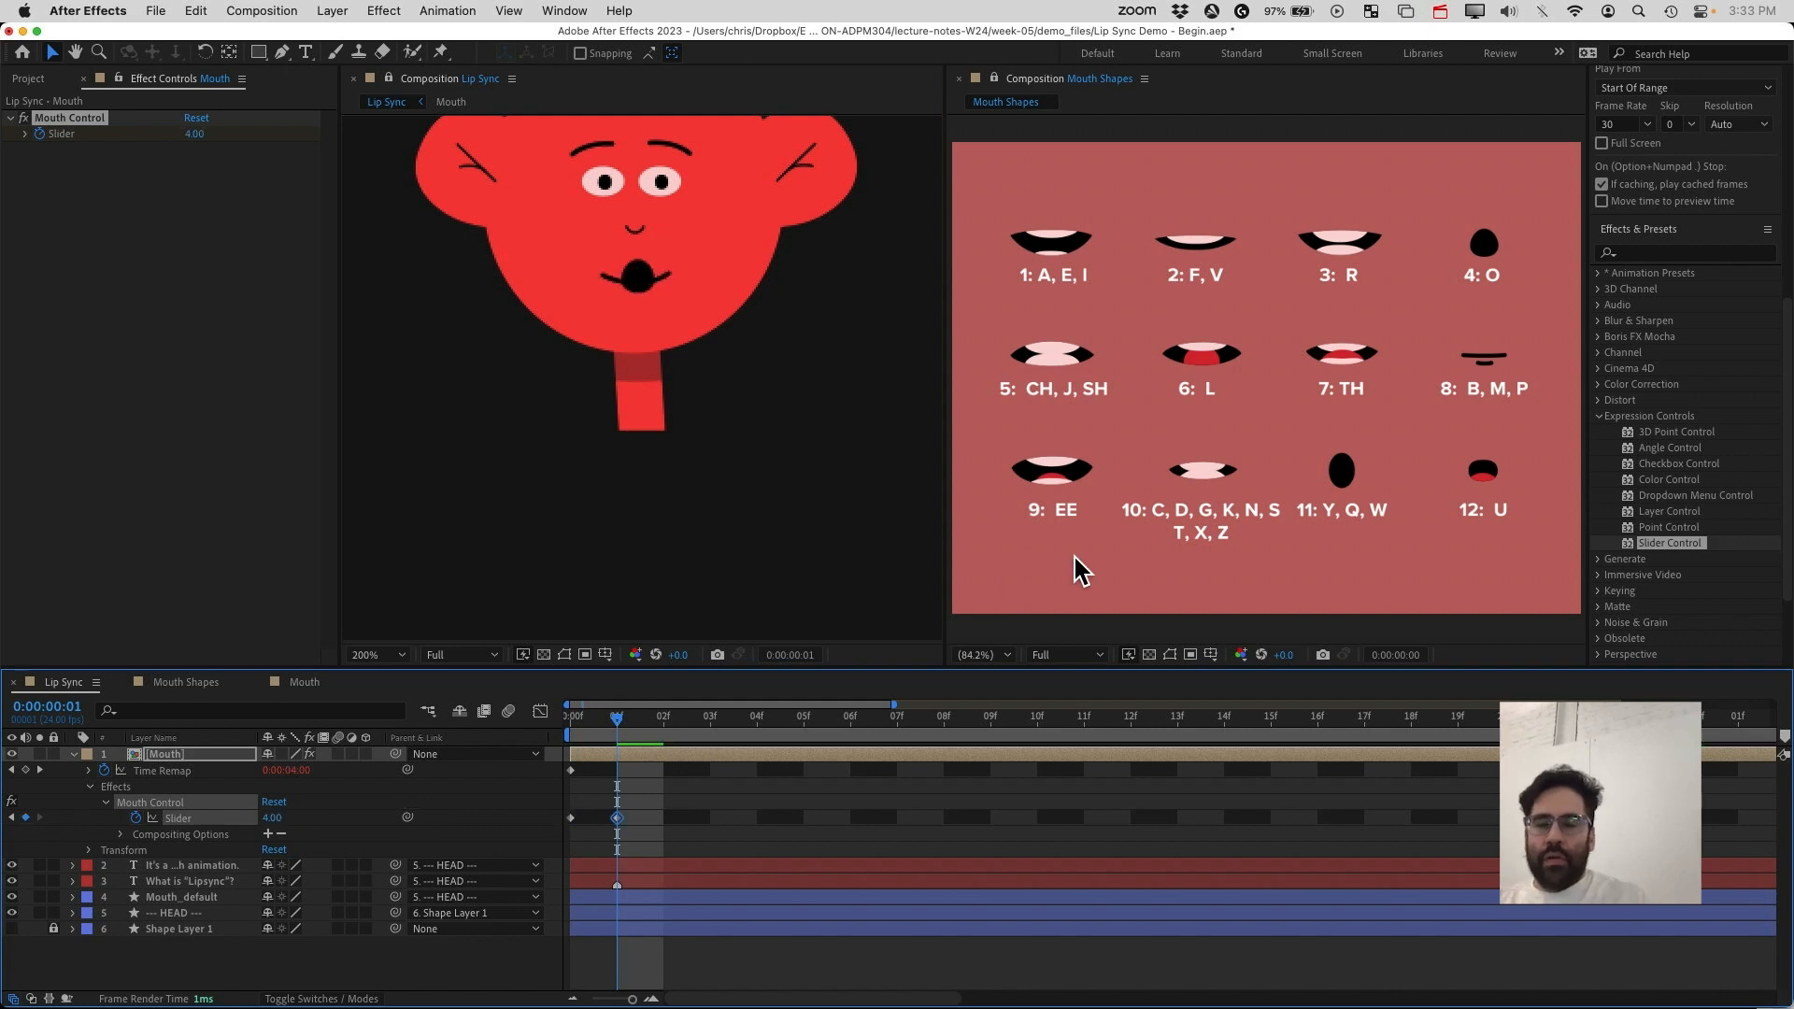
At frame 2, set the Mouth Control slider to 11
{"action": "left_click_drag", "start_coordinate": [621, 727], "coordinate": [682, 736]}
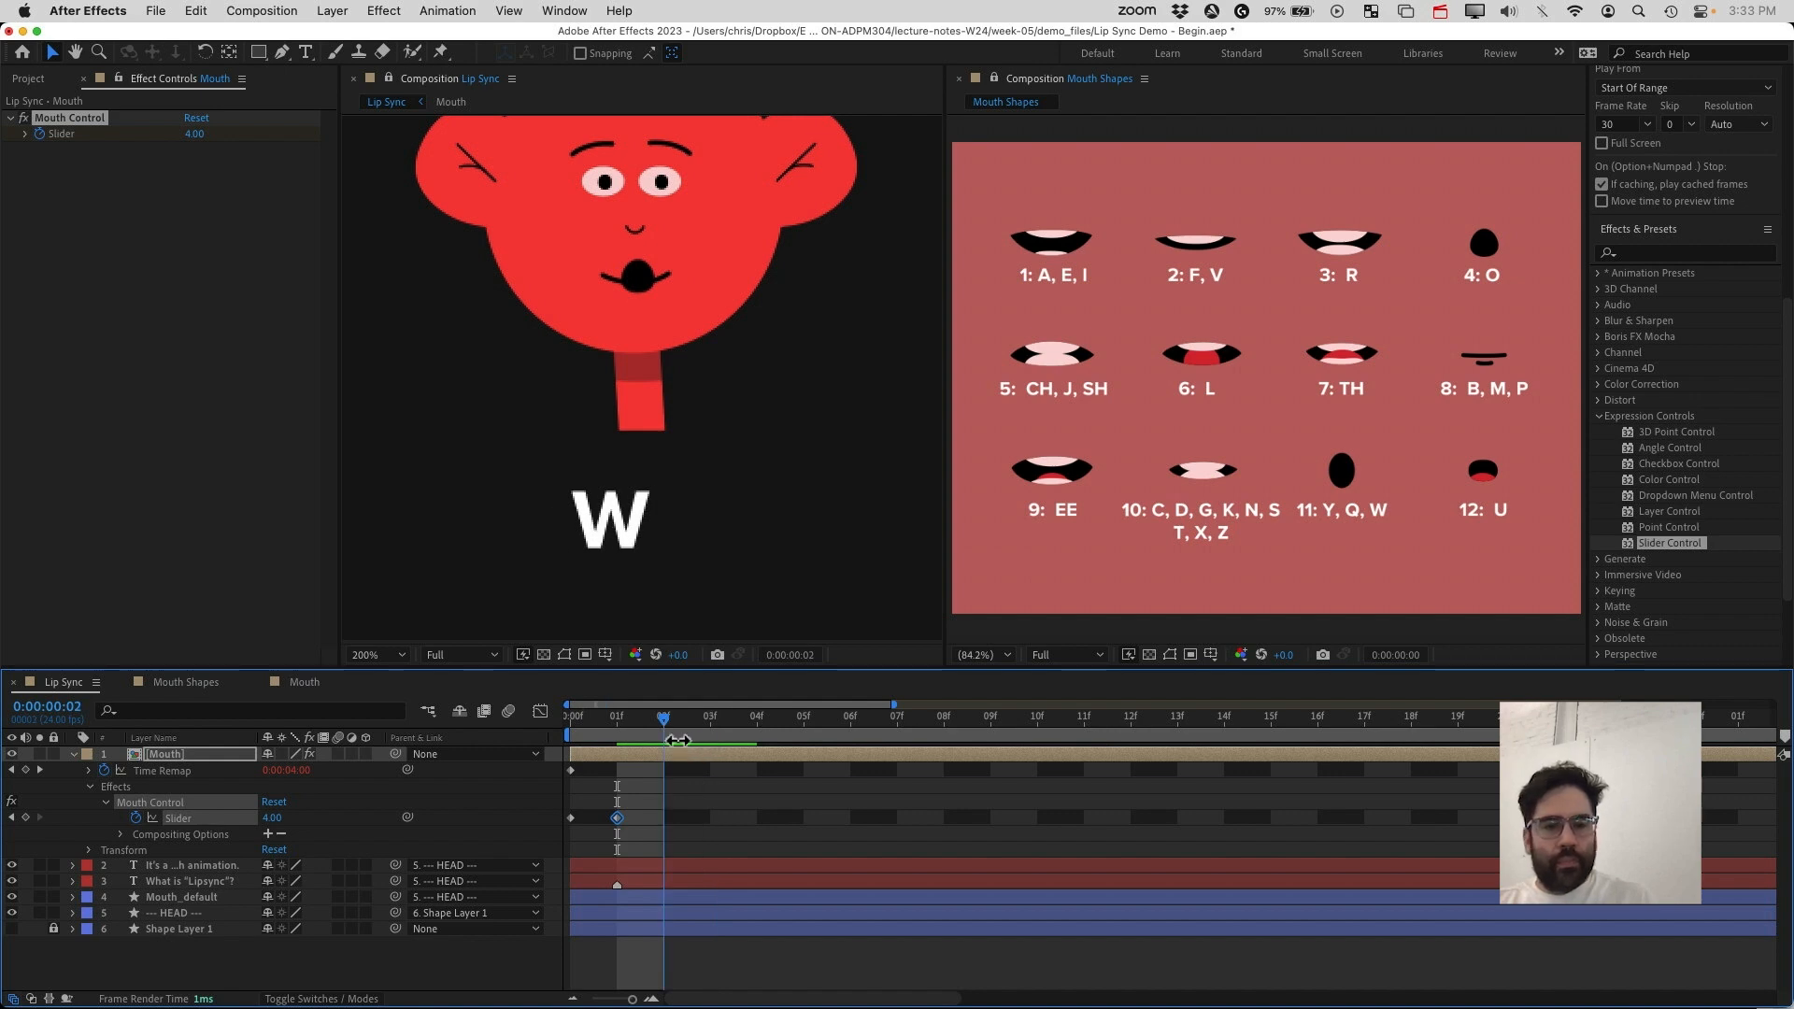
{"action": "left_click", "coordinate": [272, 818]}
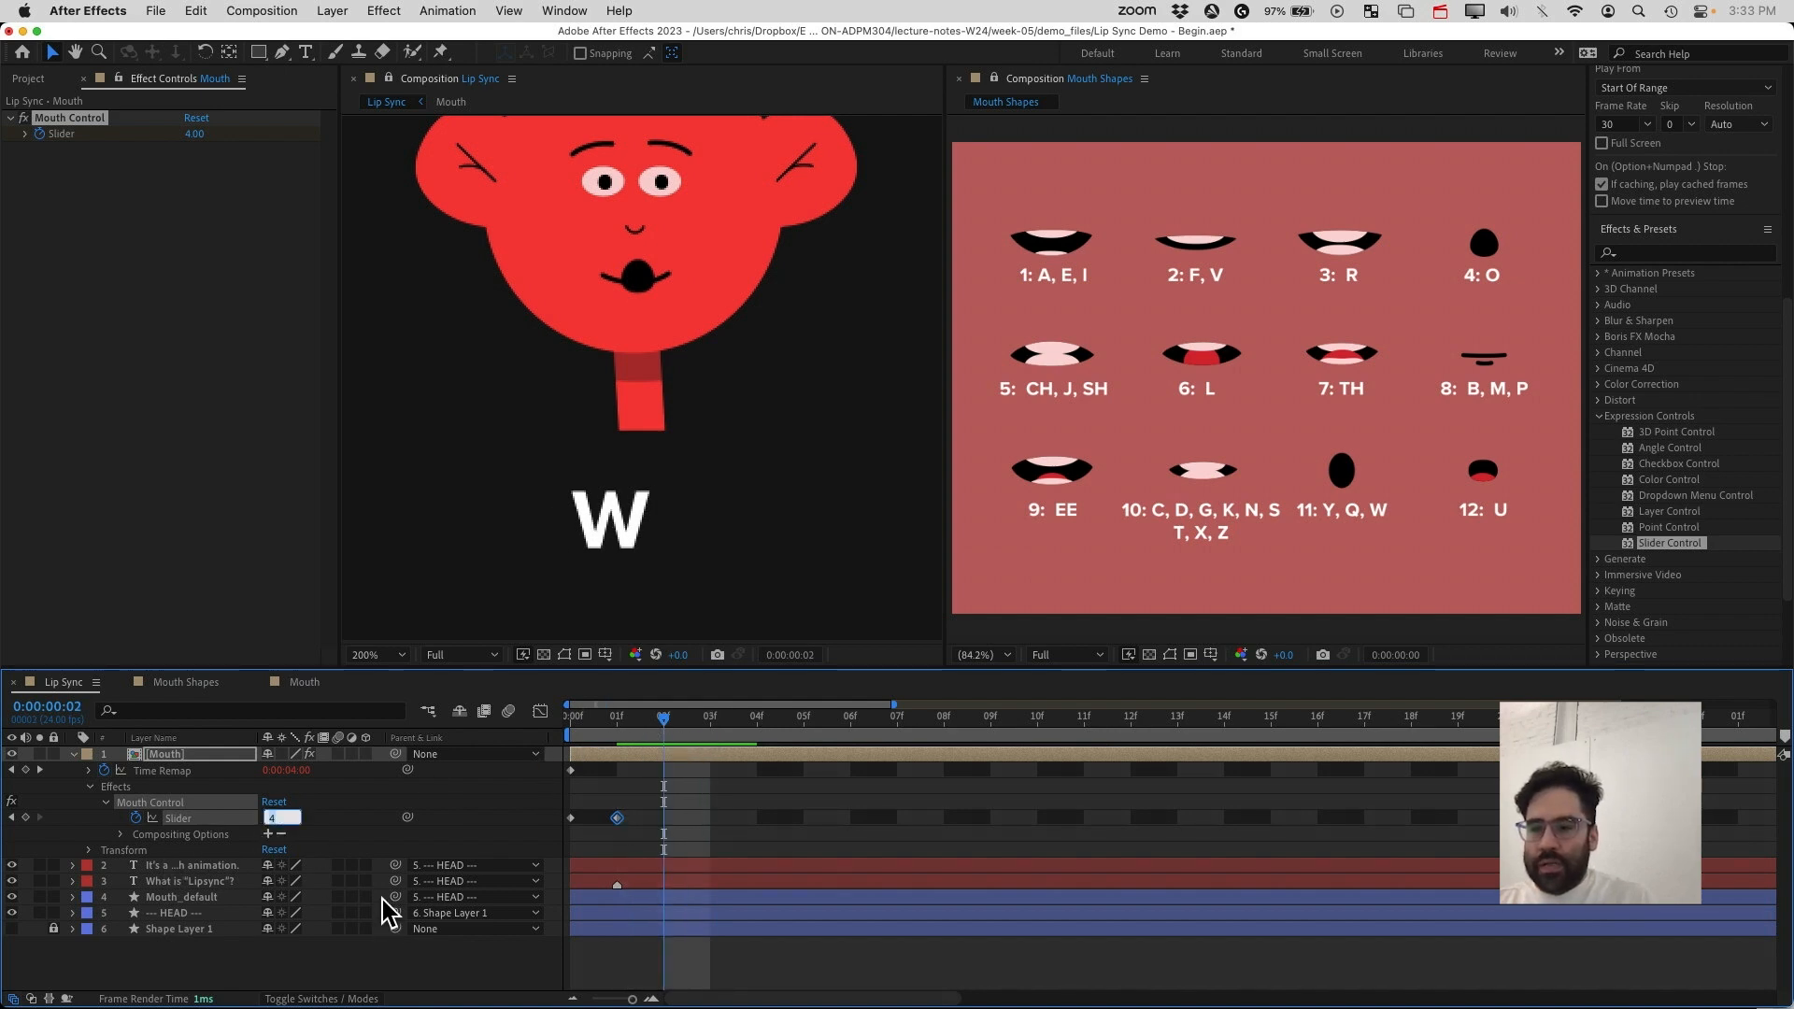
{"action": "type", "text": "11"}
{"action": "key", "text": "Return"}
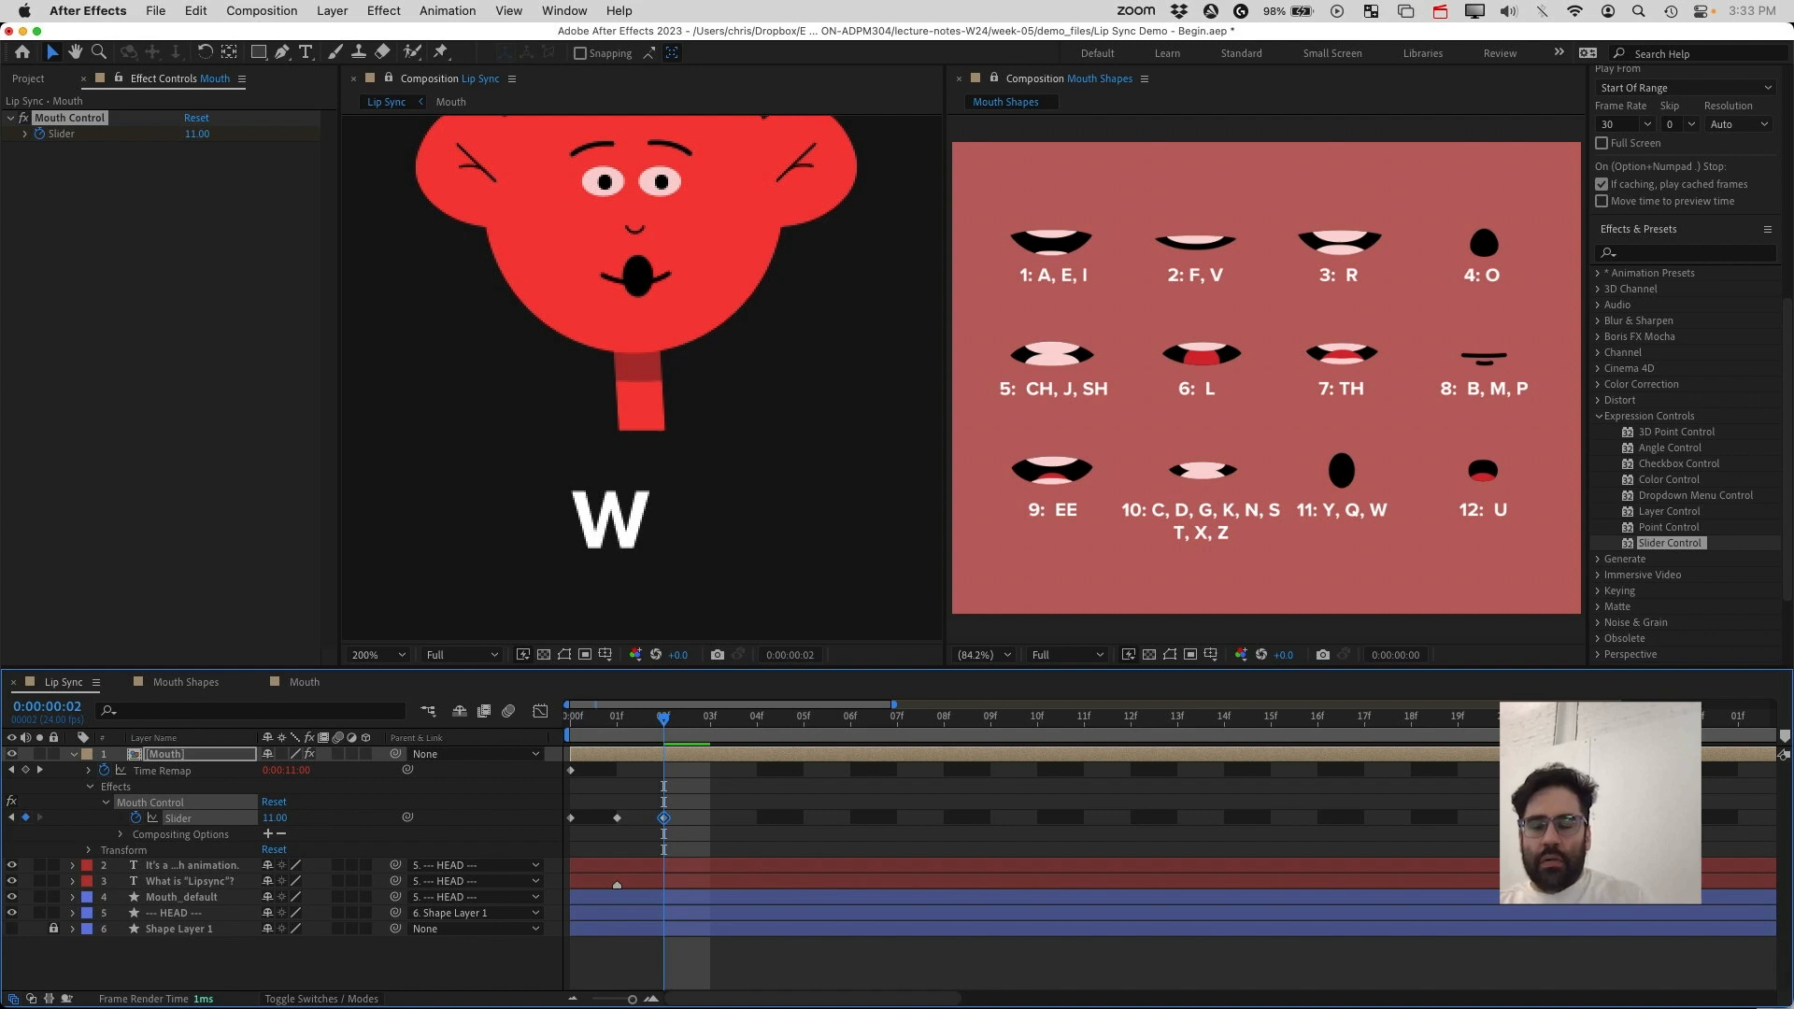
At frame 3, set the Mouth Control slider to 1
{"action": "left_click_drag", "start_coordinate": [667, 716], "coordinate": [737, 738]}
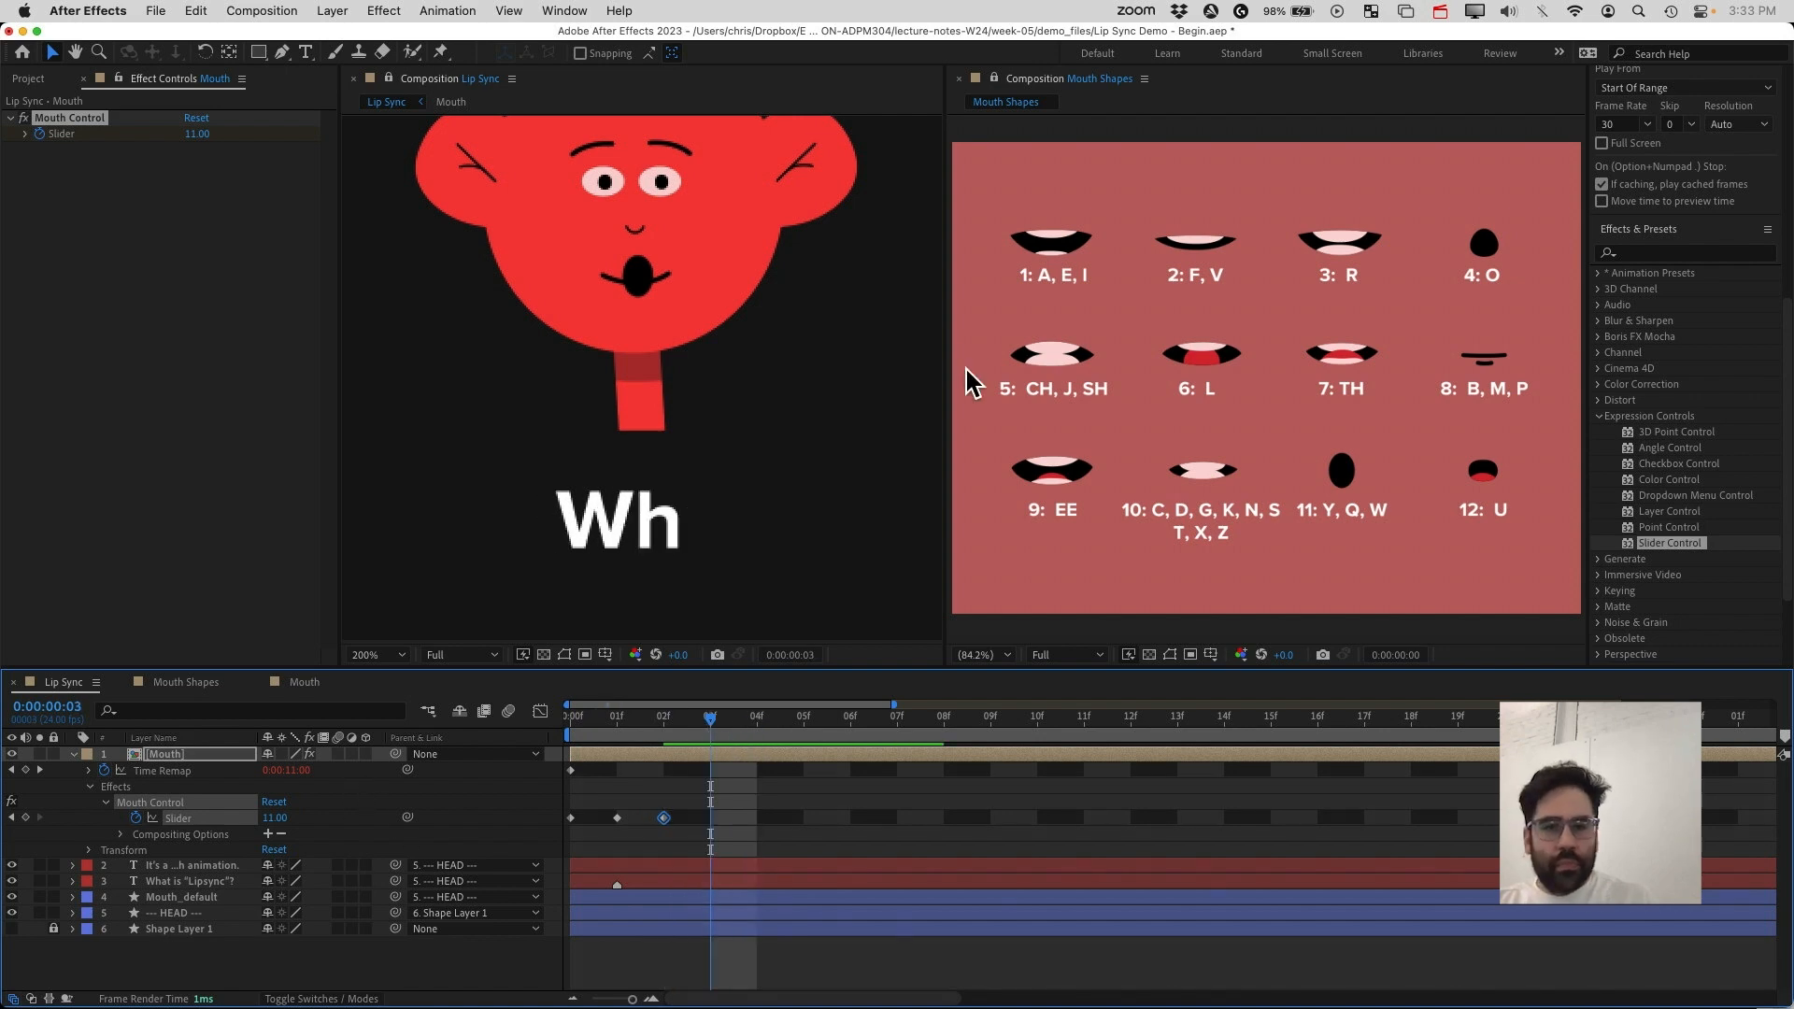
{"action": "left_click", "coordinate": [274, 820]}
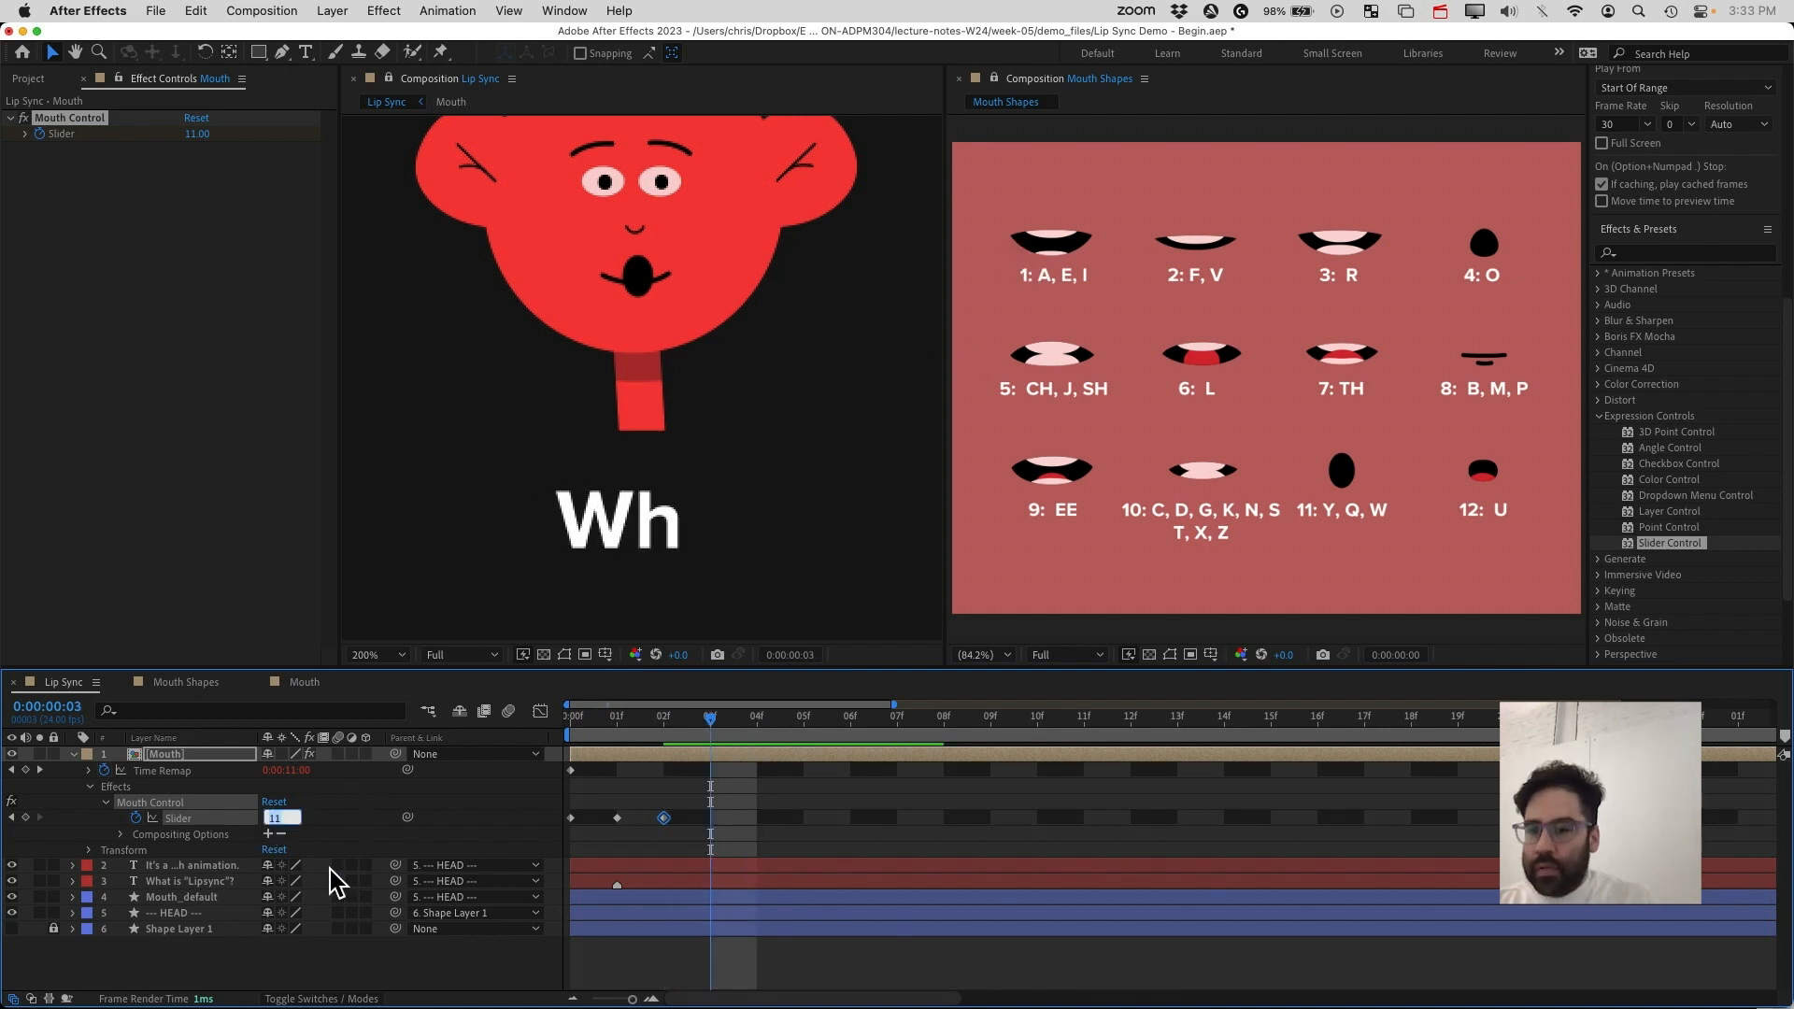
{"action": "type", "text": "1"}
{"action": "key", "text": "Return"}
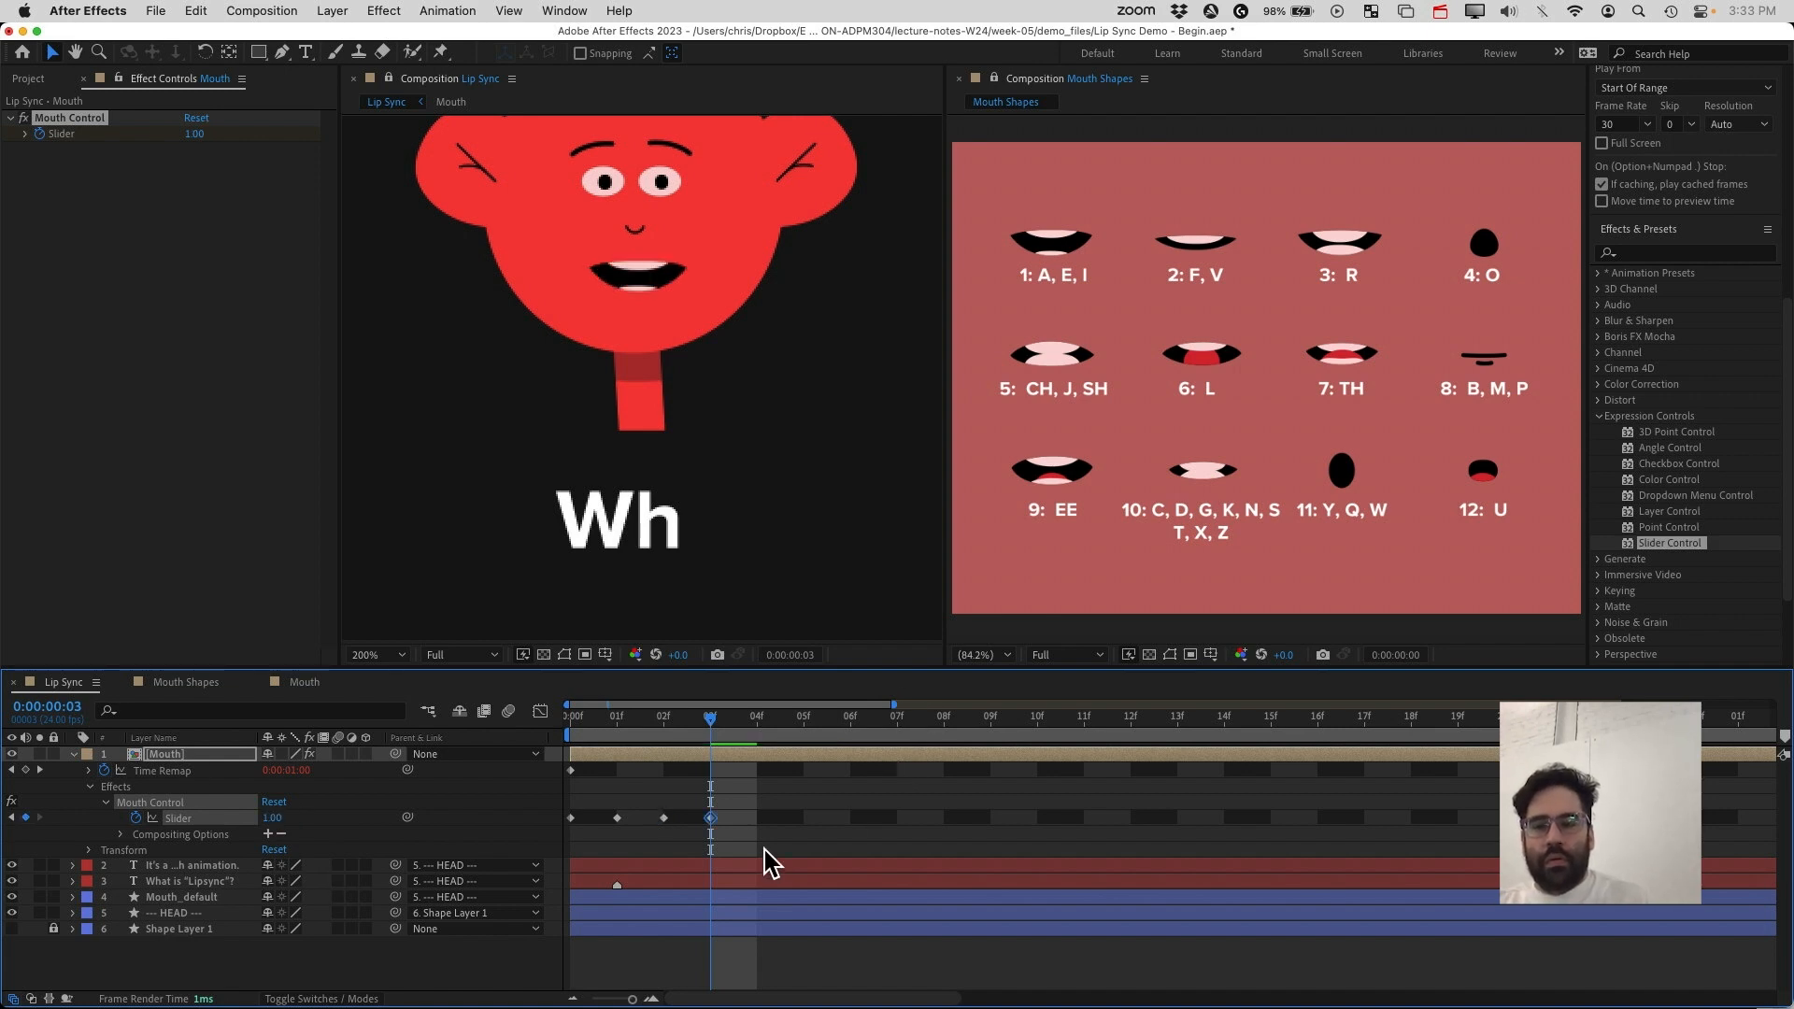
At frame 5, set the Mouth Control slider to 10, then move that keyframe to frame 4
{"action": "left_click_drag", "start_coordinate": [710, 729], "coordinate": [799, 743]}
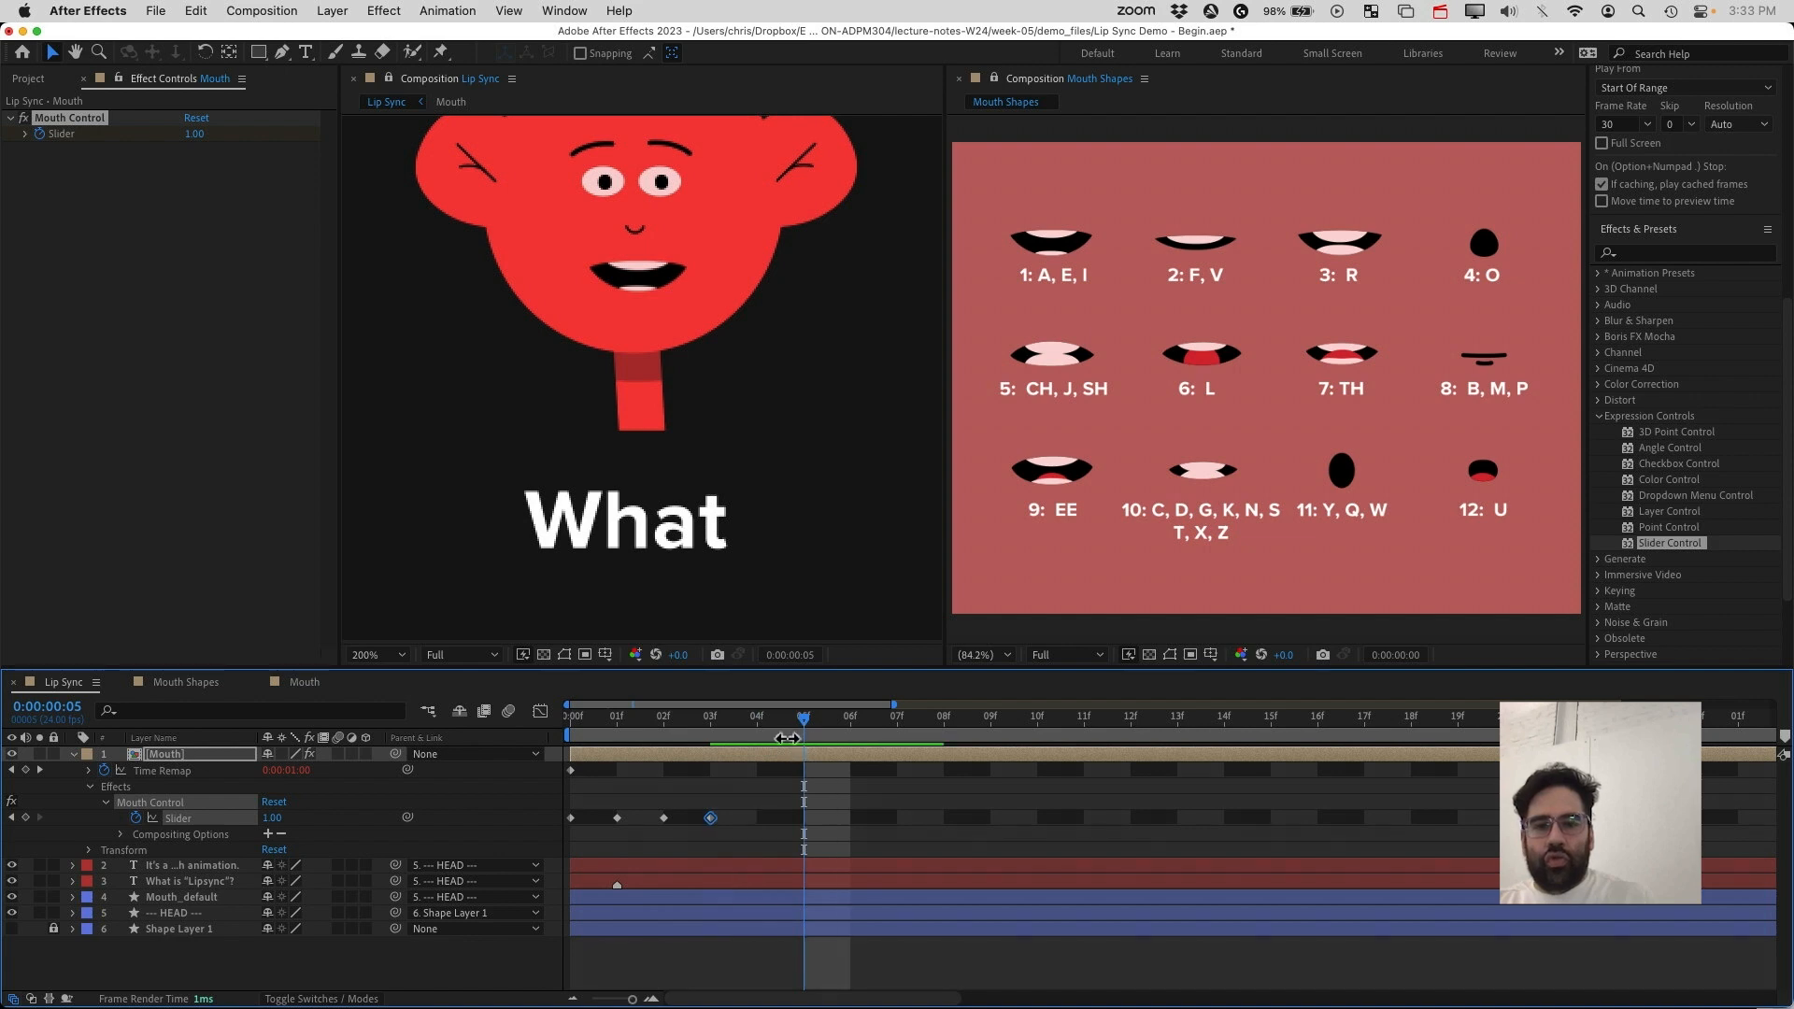
{"action": "left_click", "coordinate": [272, 817]}
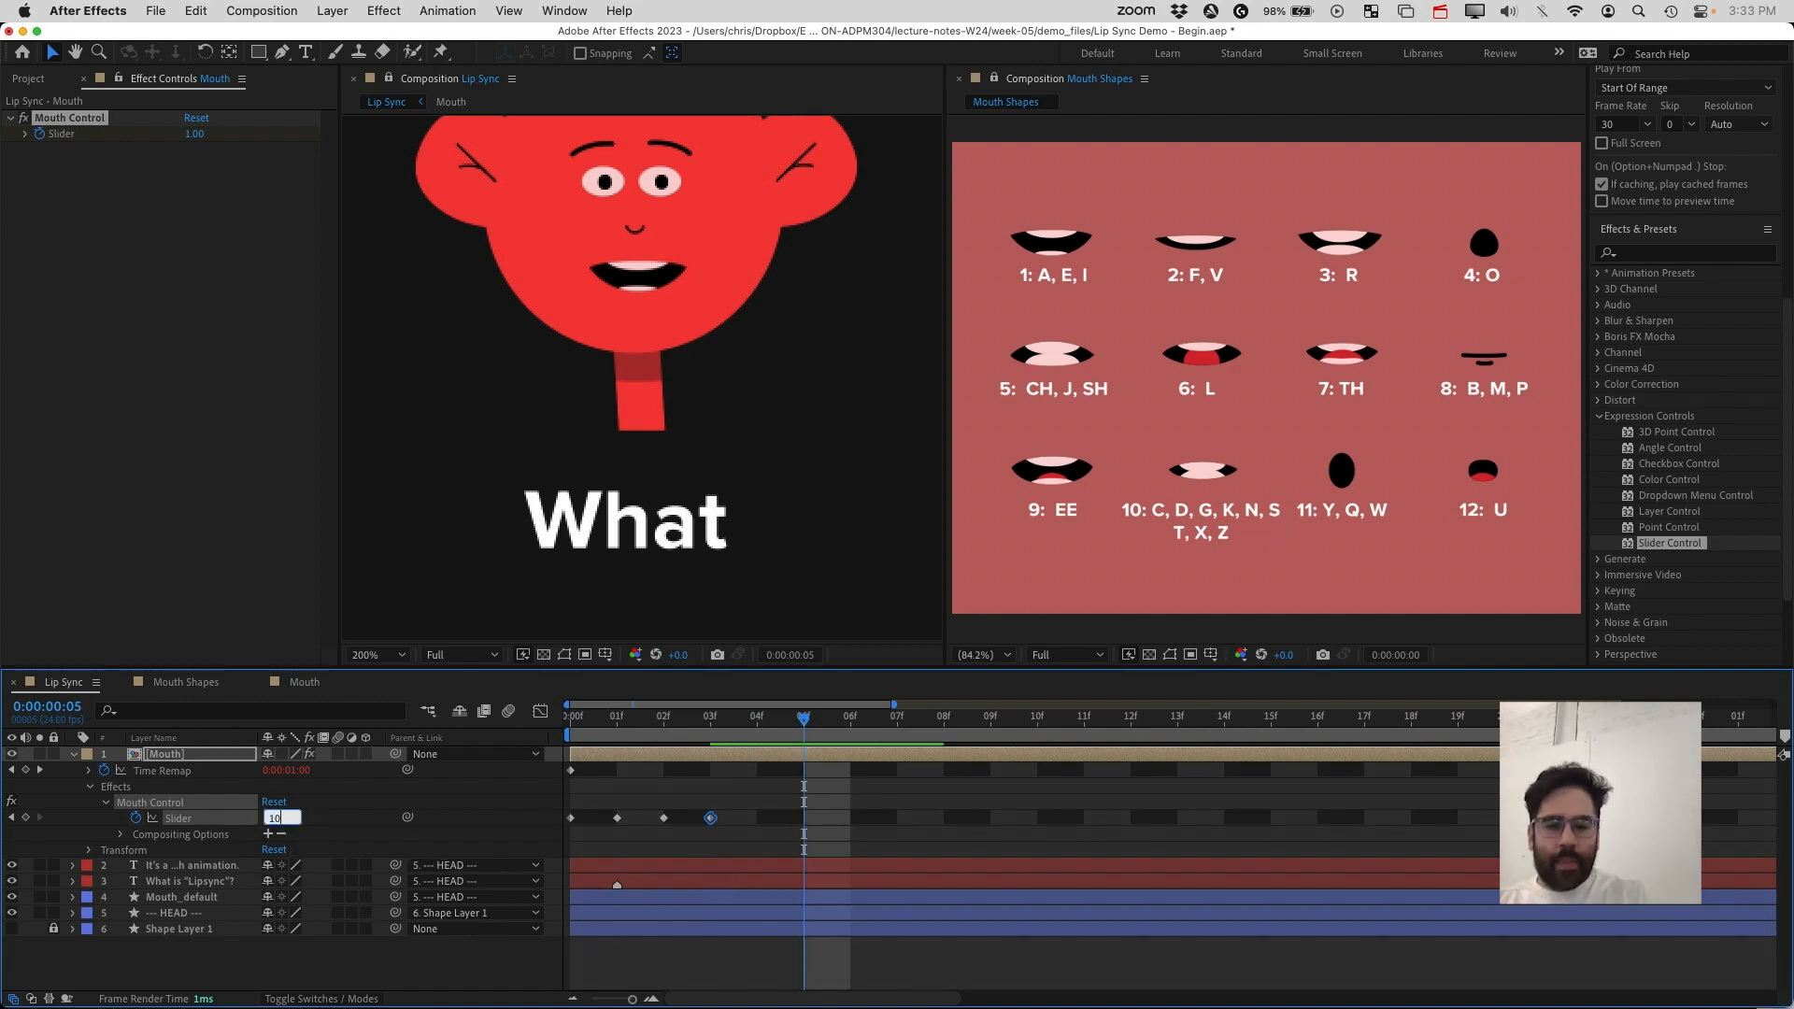
{"action": "type", "text": "10"}
{"action": "key", "text": "Return"}
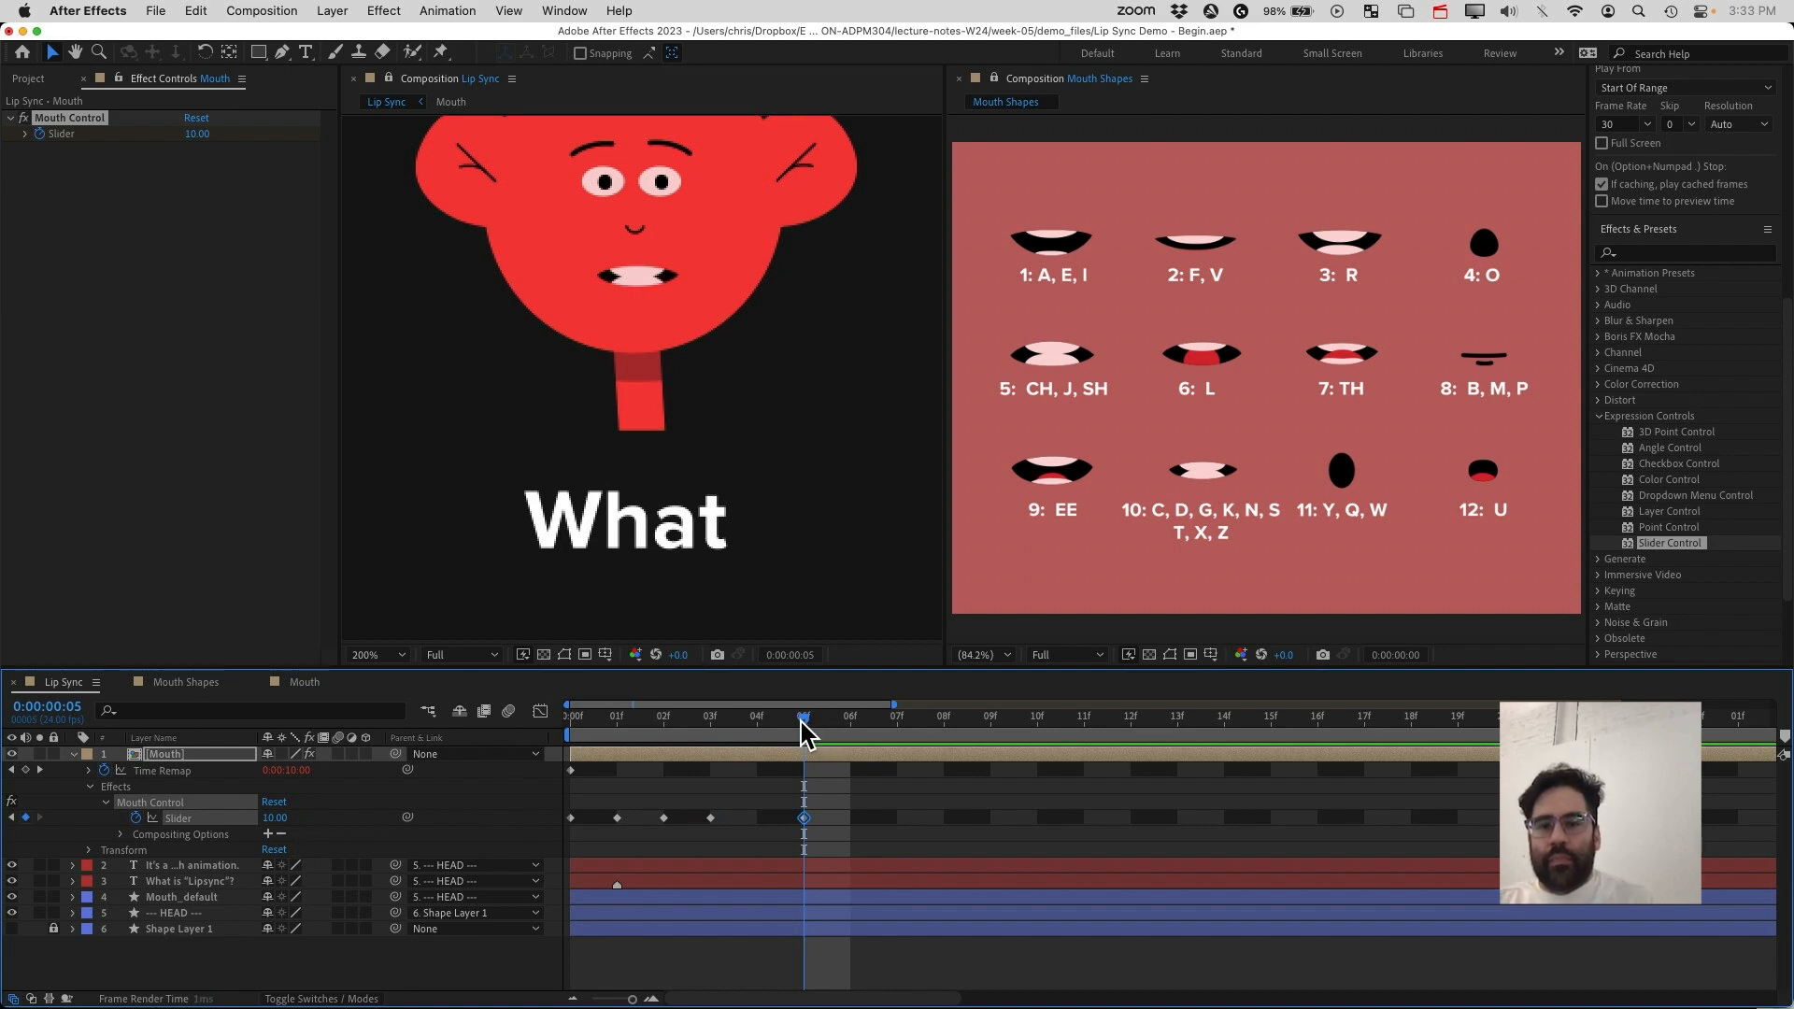
{"action": "left_click_drag", "start_coordinate": [806, 734], "coordinate": [745, 834]}
At frame 9, set the Mouth Control slider to 9
{"action": "left_click_drag", "start_coordinate": [761, 731], "coordinate": [981, 804]}
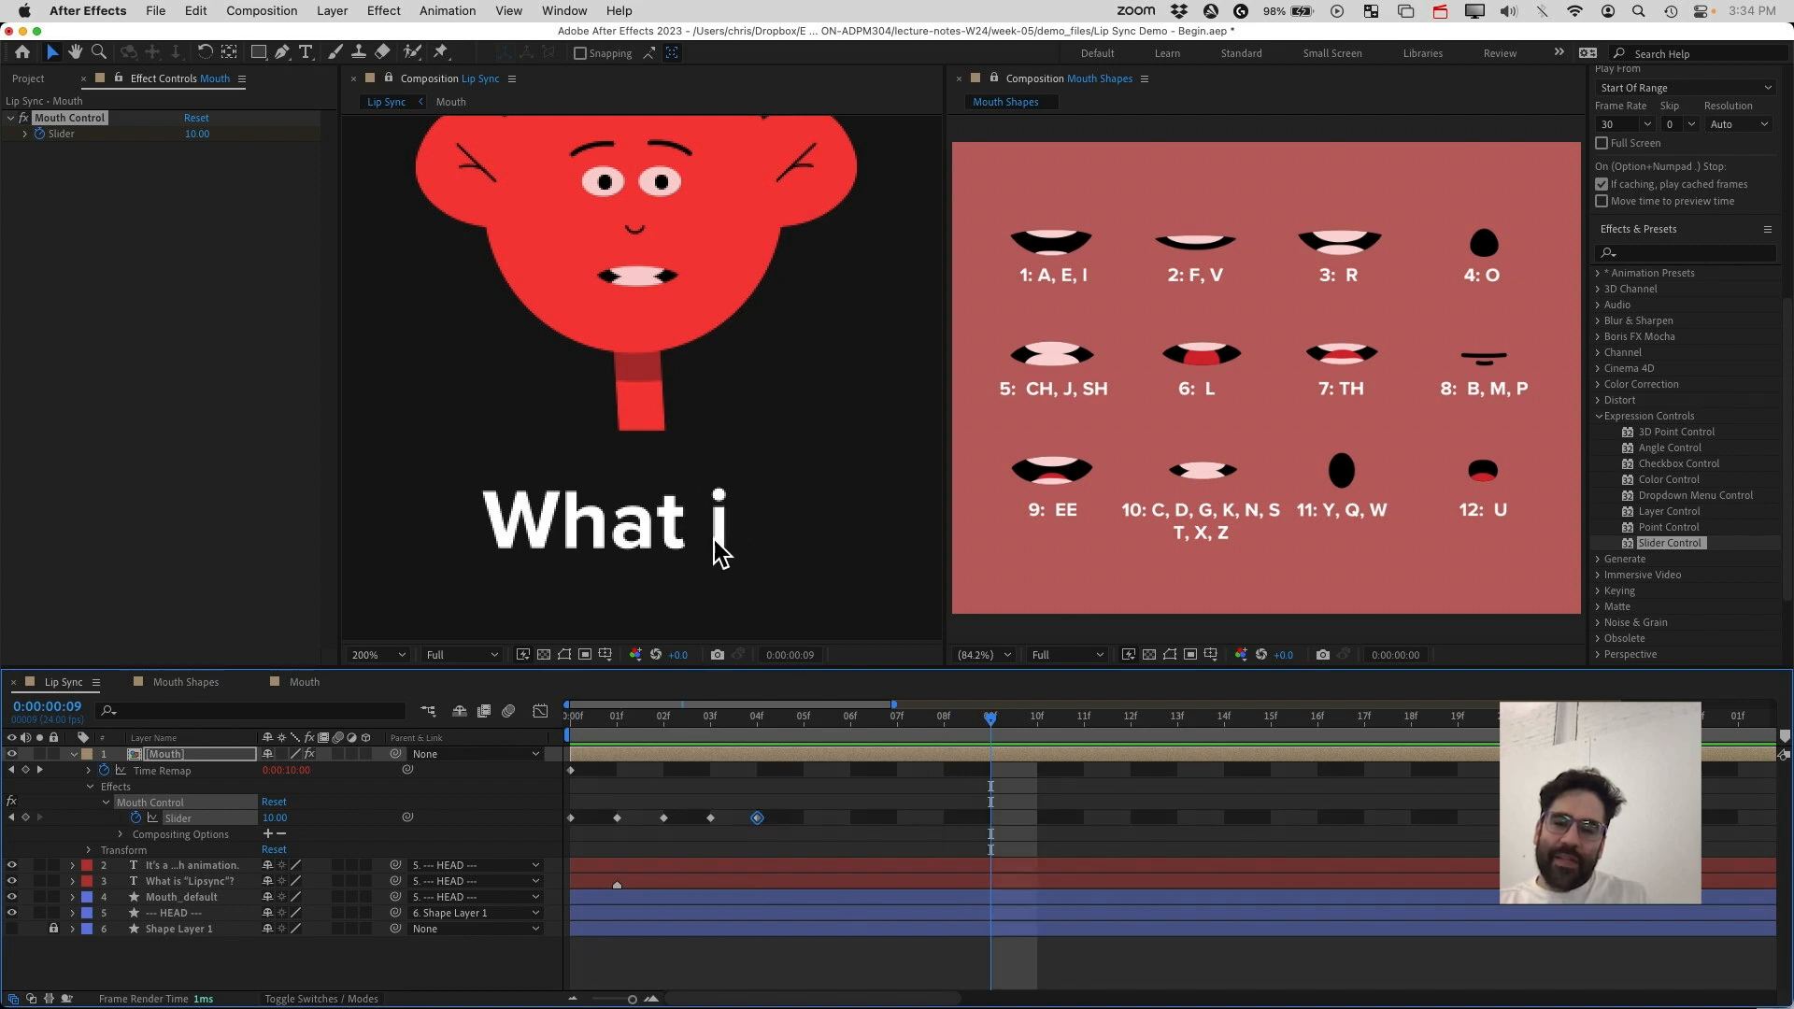
{"action": "mouse_move", "coordinate": [974, 734]}
{"action": "left_mouse_down"}
{"action": "mouse_move", "coordinate": [1037, 738]}
{"action": "mouse_move", "coordinate": [919, 738]}
{"action": "mouse_move", "coordinate": [992, 739]}
{"action": "left_mouse_up"}
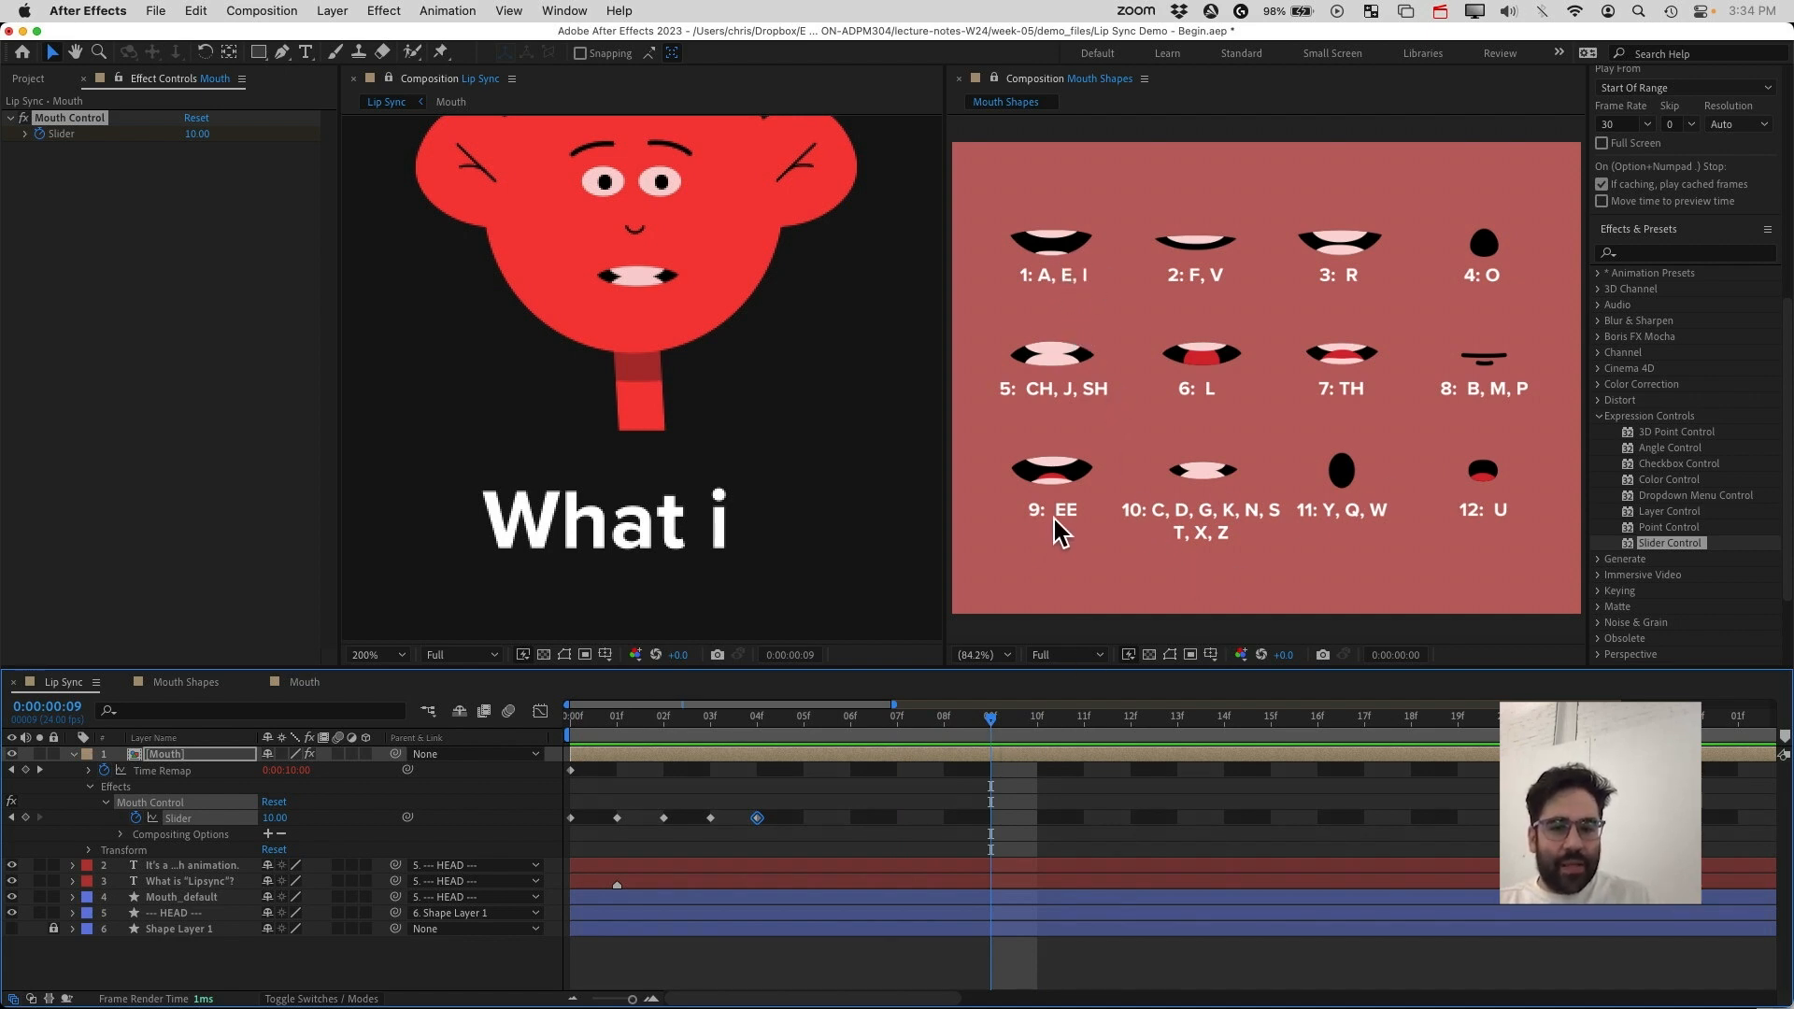
{"action": "left_click", "coordinate": [276, 819]}
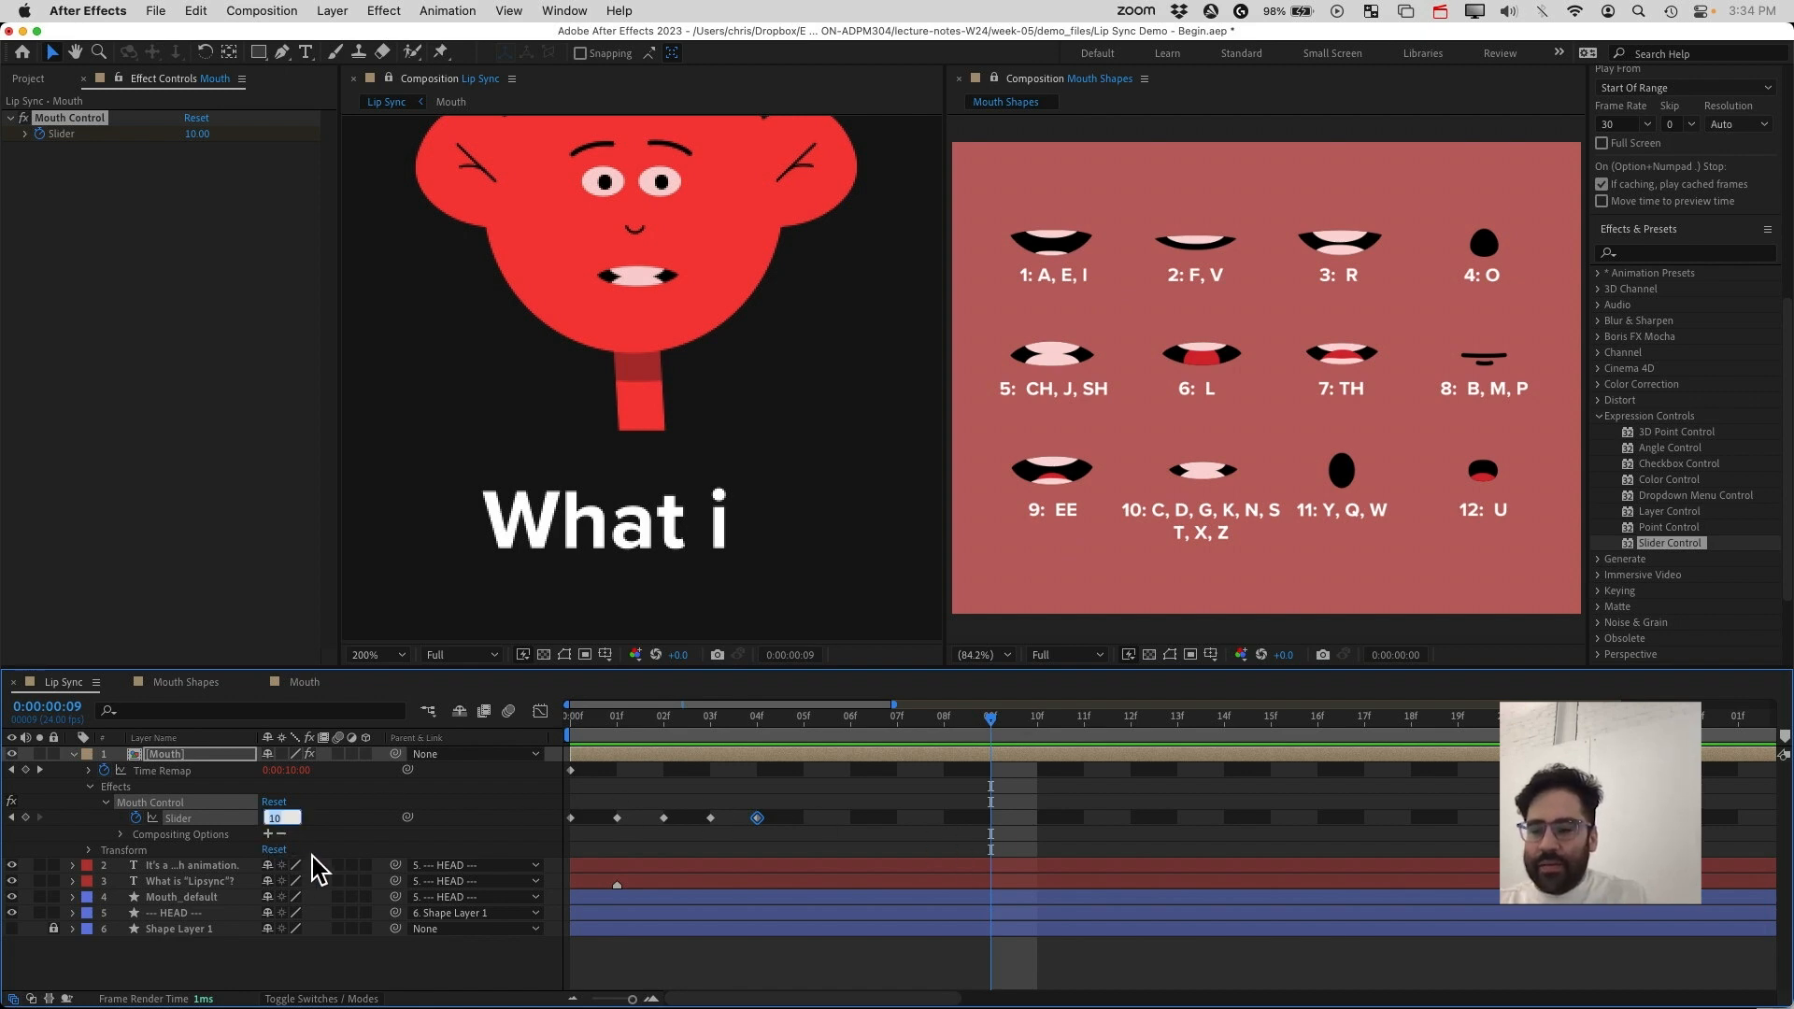
{"action": "type", "text": "9"}
{"action": "key", "text": "Return"}
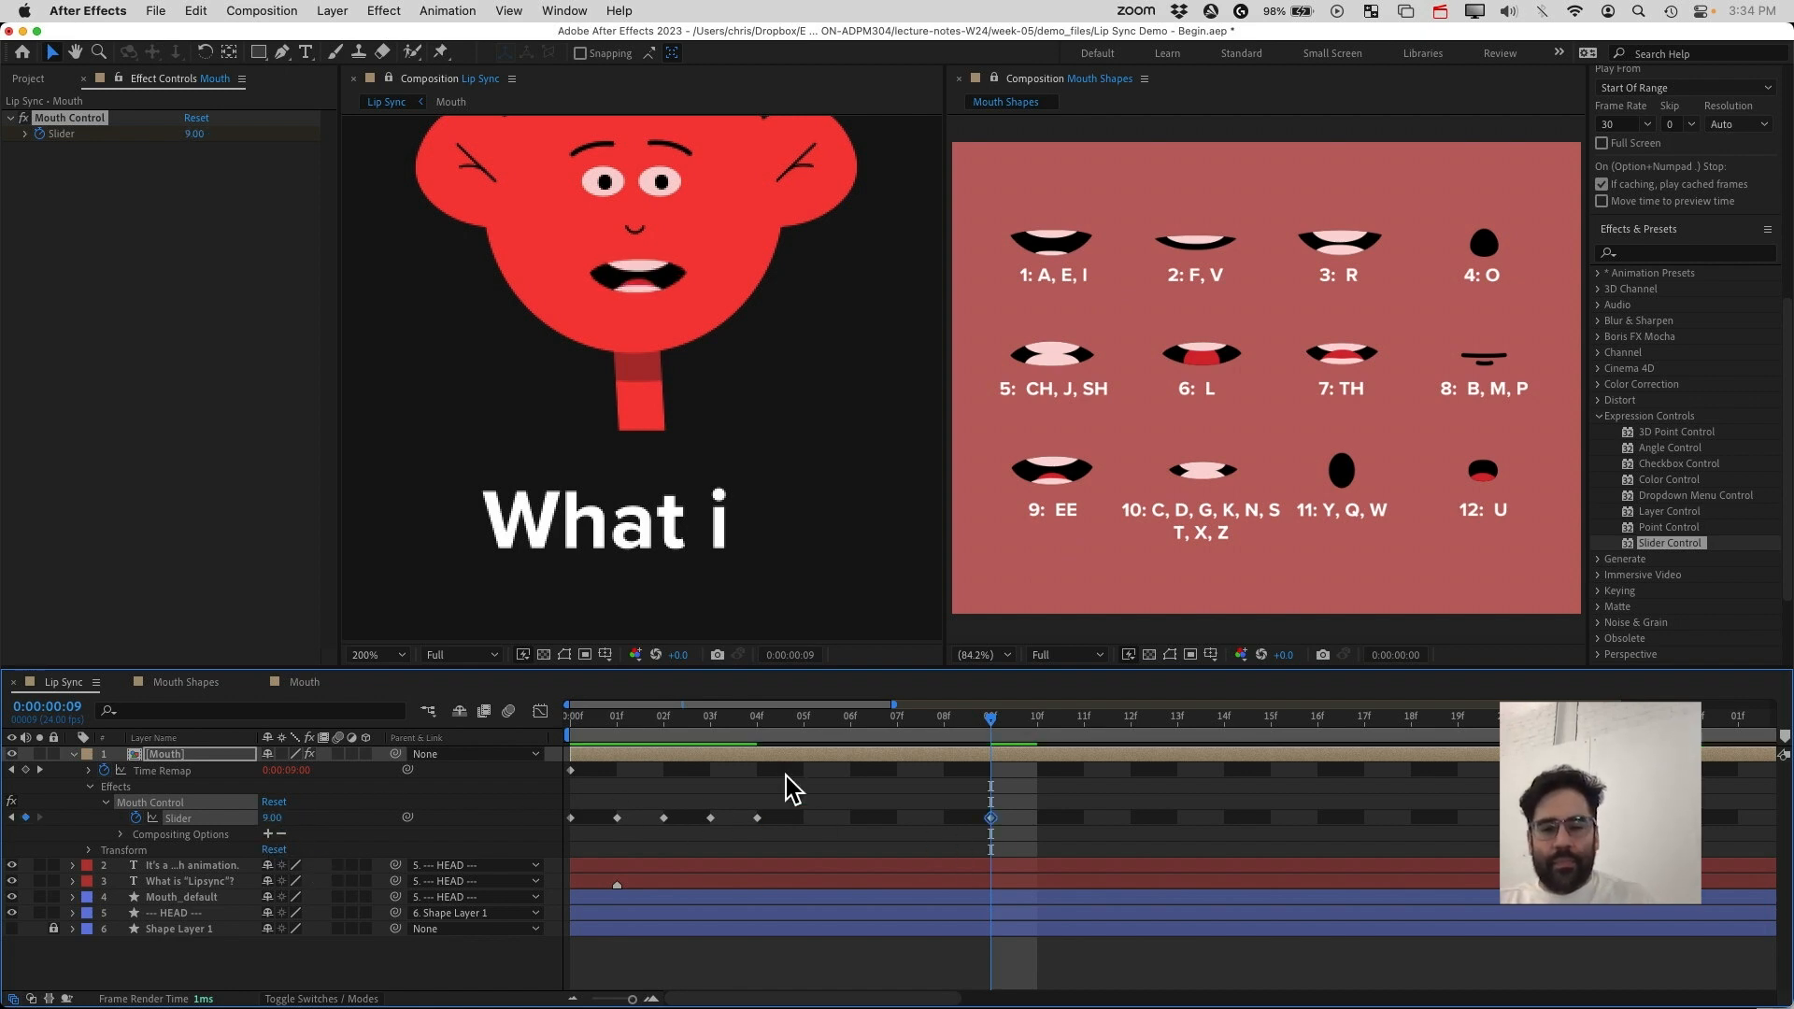
At frame 10, set the Mouth Control slider to 1
{"action": "left_click_drag", "start_coordinate": [1006, 721], "coordinate": [1031, 723]}
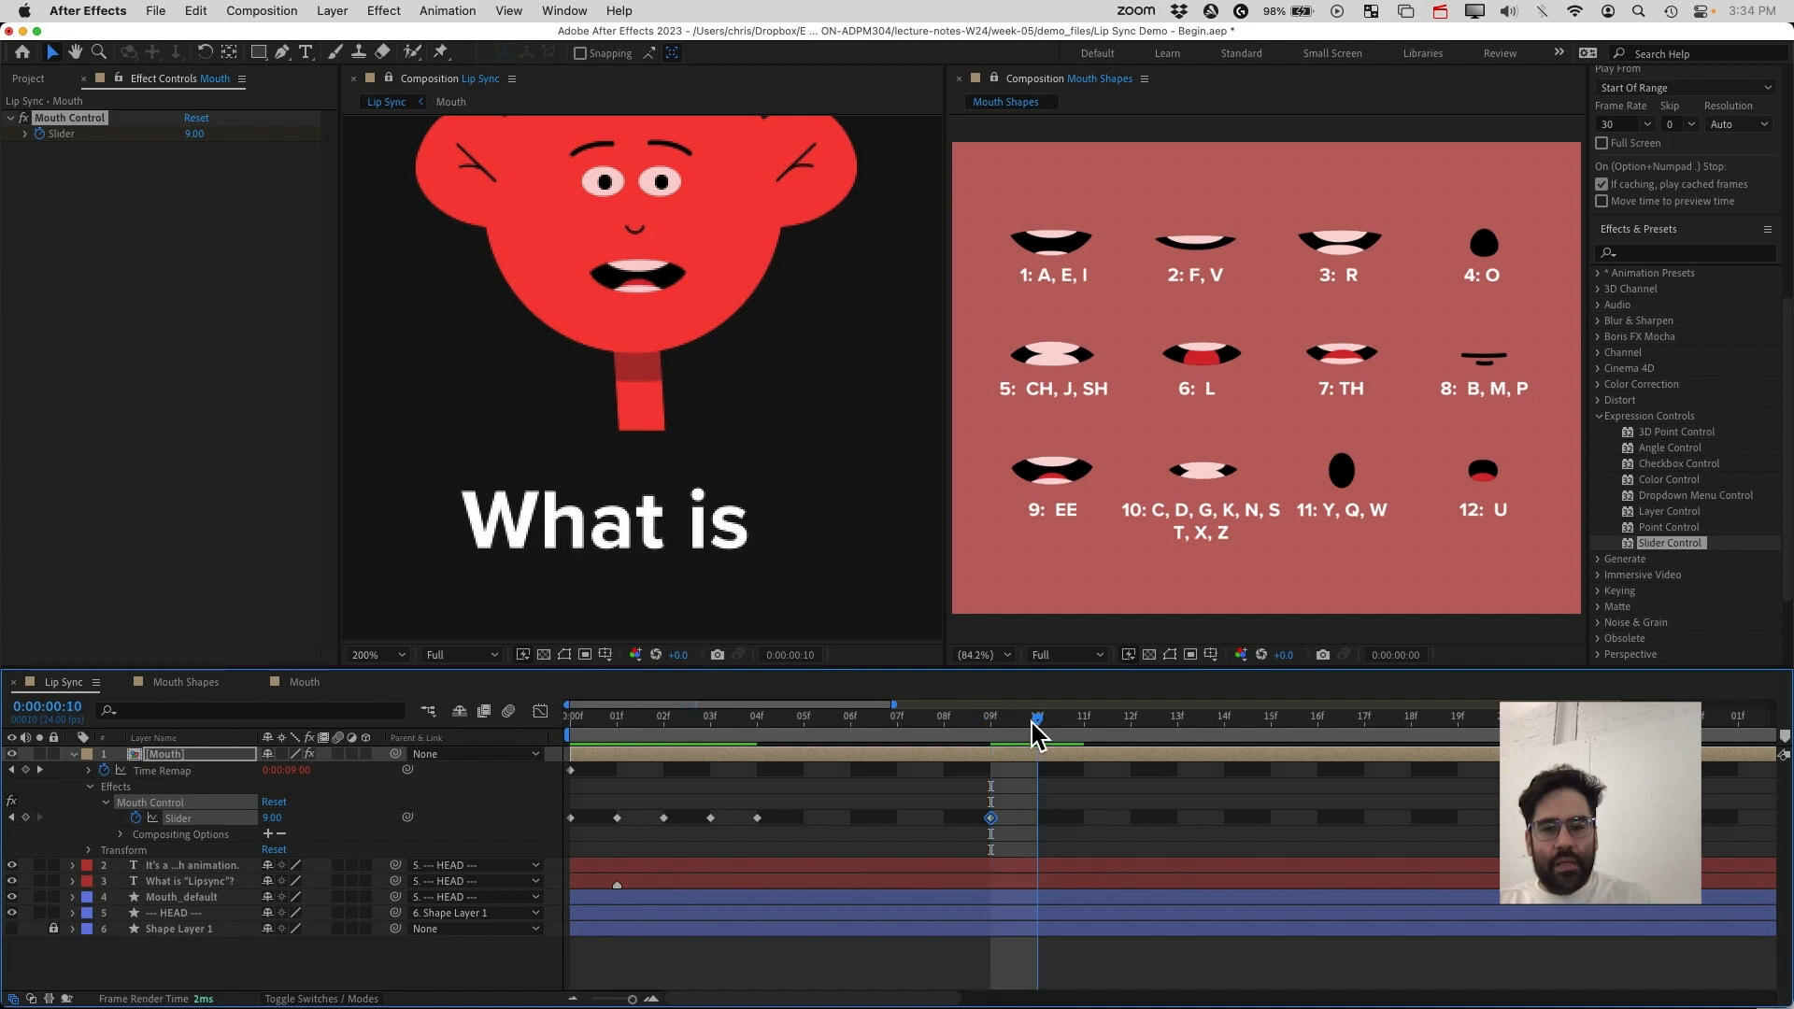
{"action": "left_click", "coordinate": [1058, 178]}
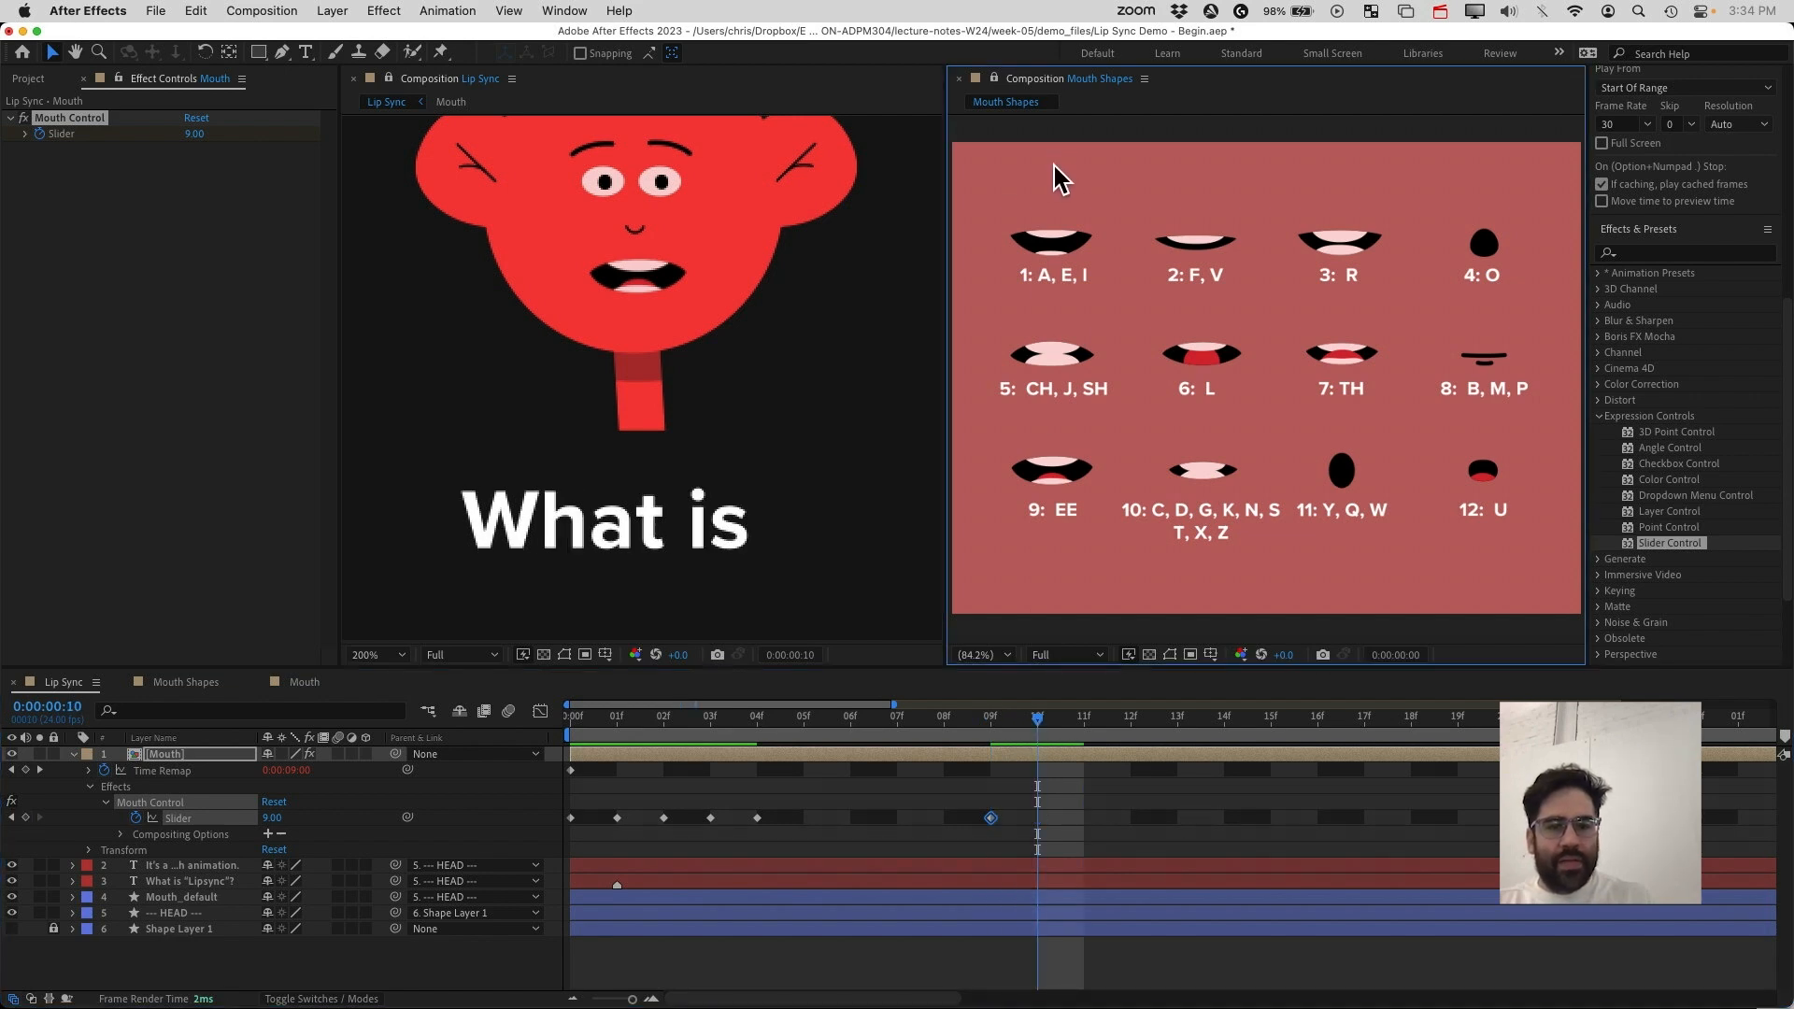
{"action": "left_click", "coordinate": [271, 819]}
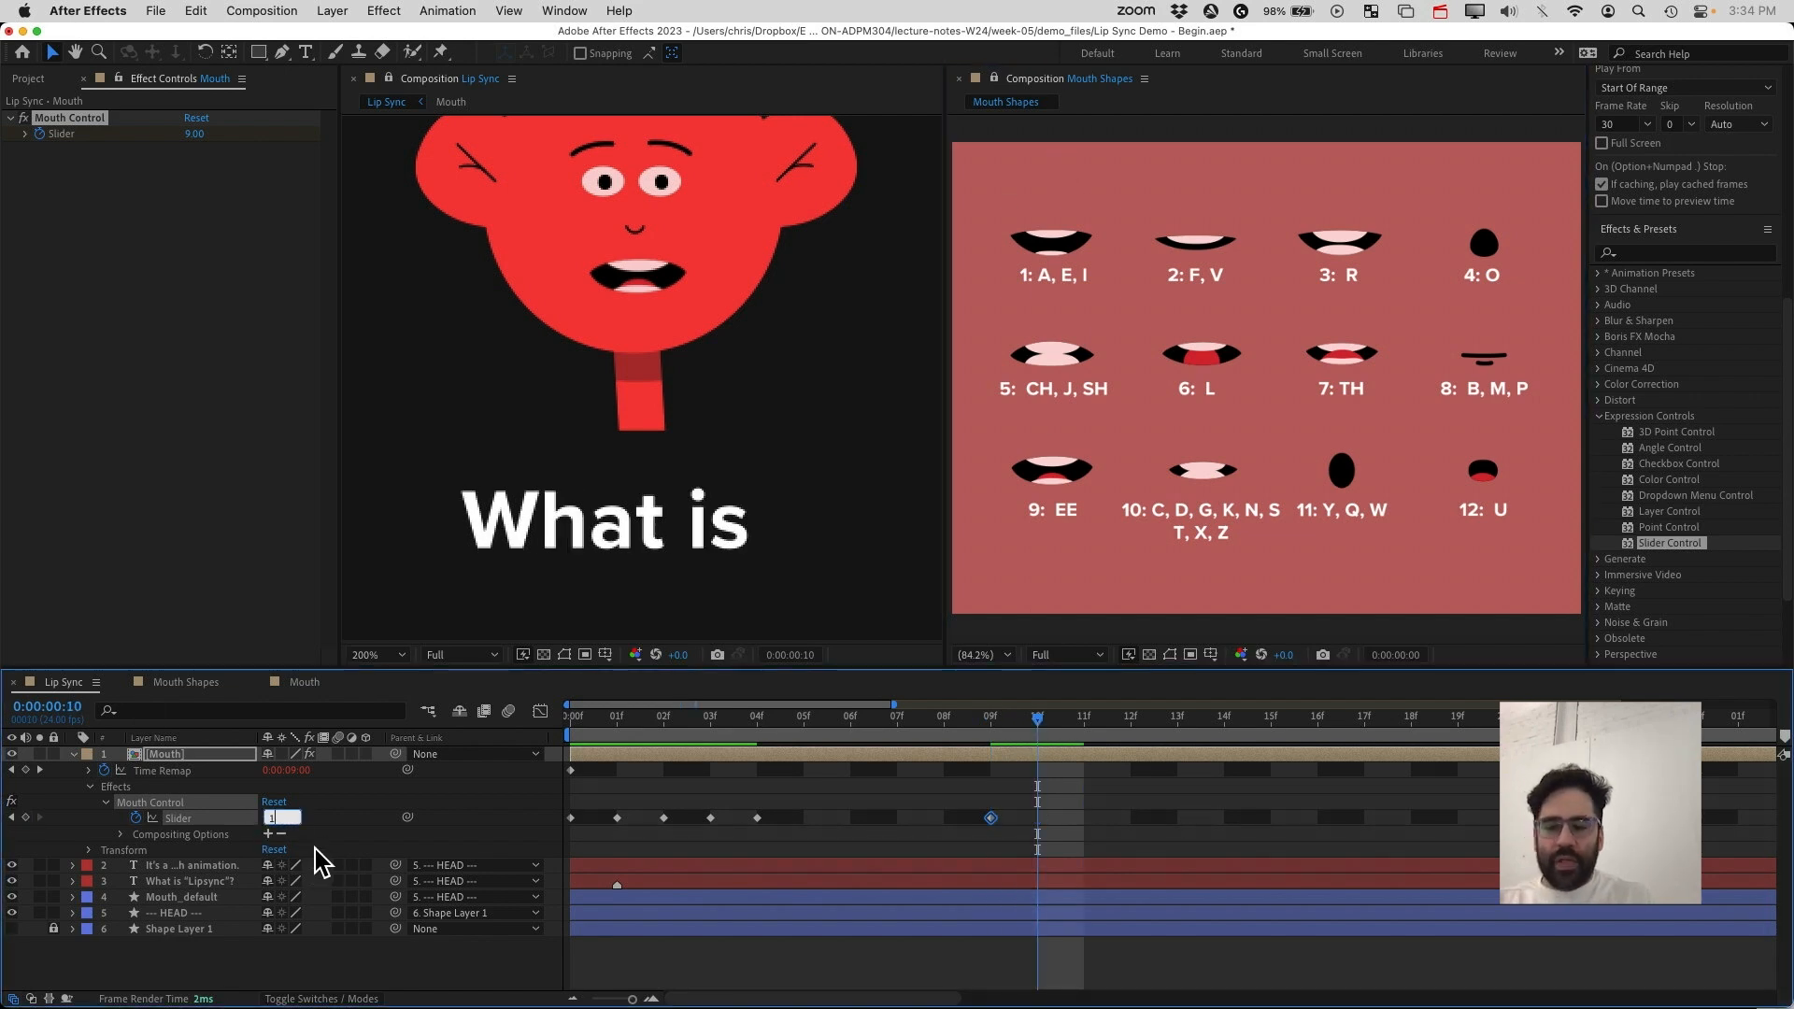
{"action": "key", "text": "Return"}
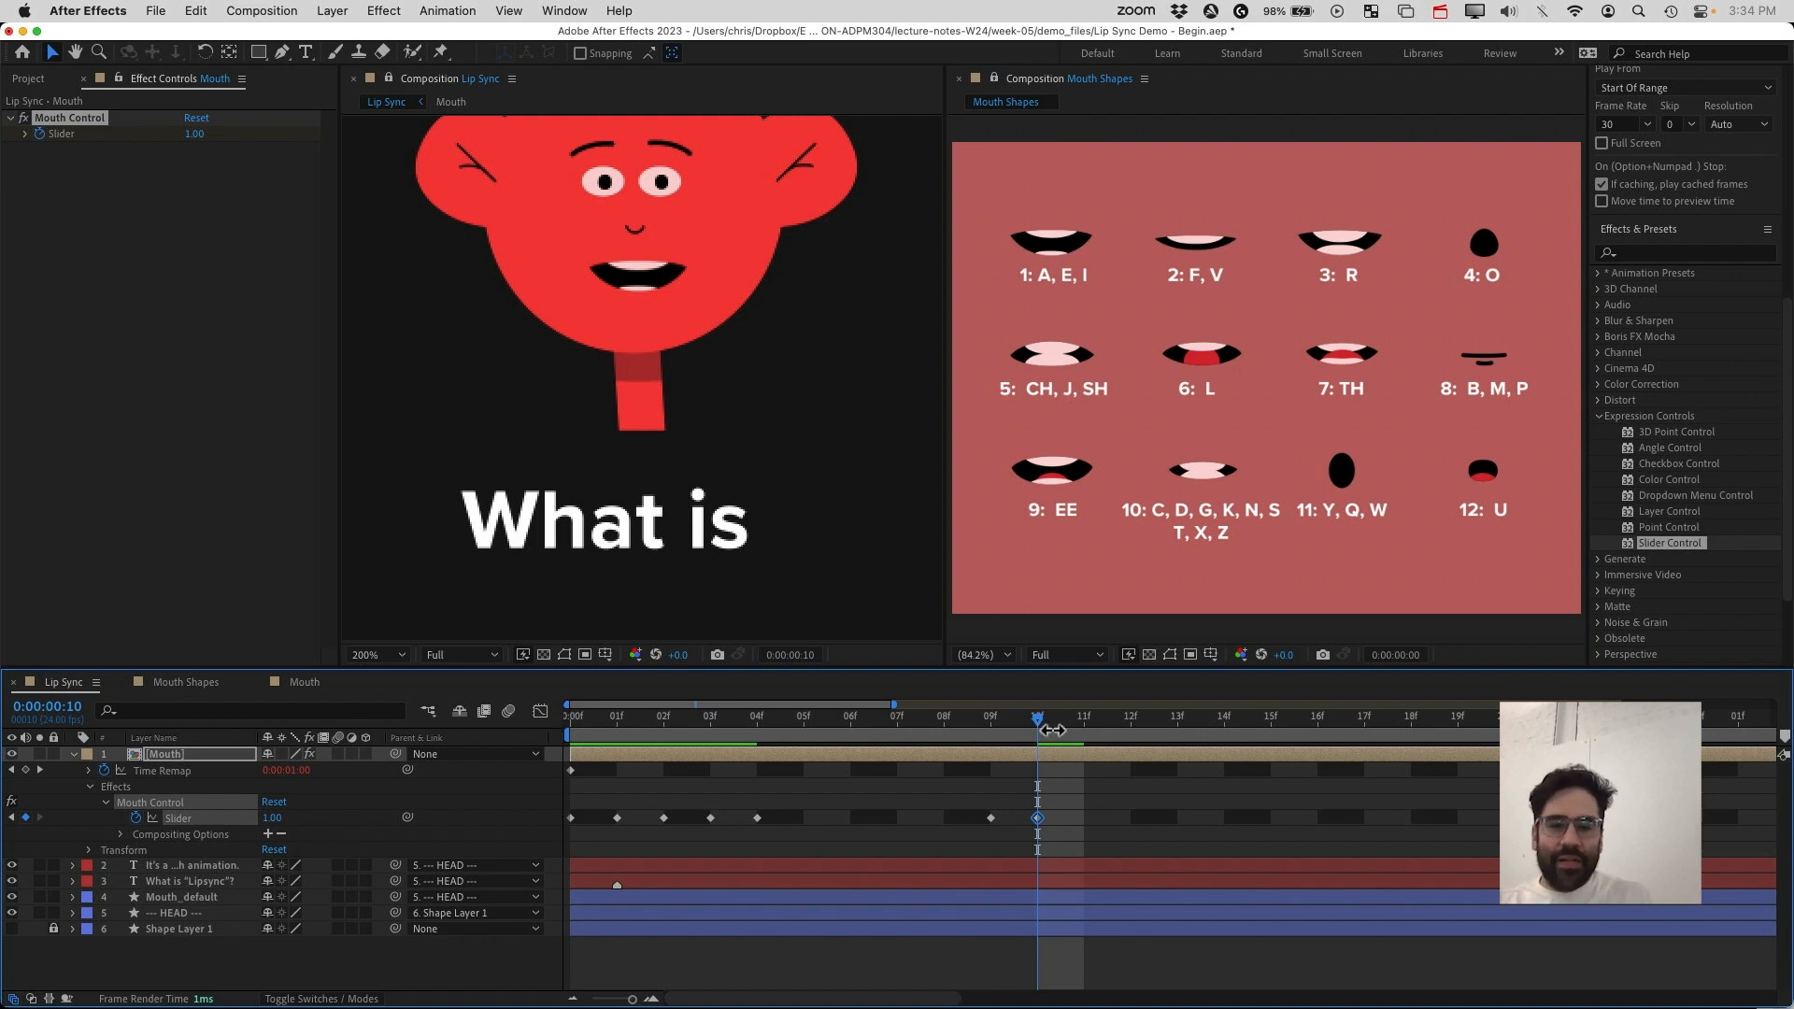
At frame 11, set the Mouth Control slider to 10
{"action": "left_click_drag", "start_coordinate": [1036, 727], "coordinate": [1102, 741]}
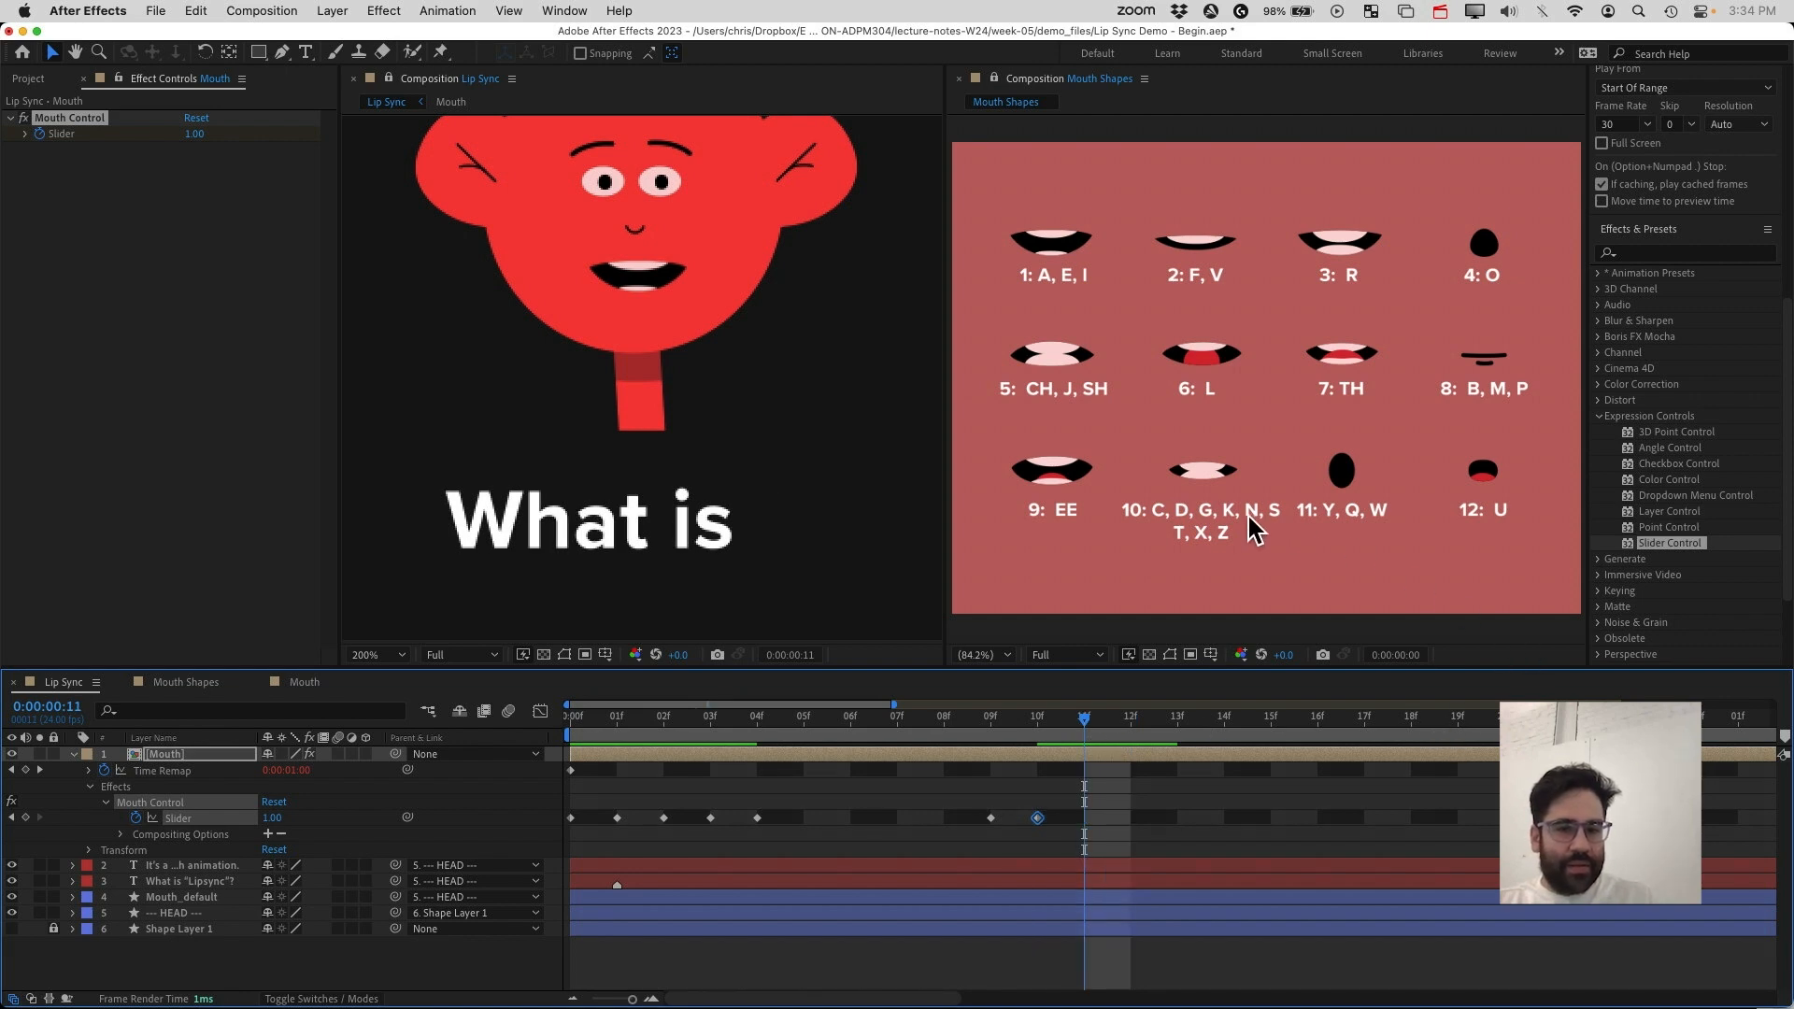
{"action": "left_click", "coordinate": [280, 818]}
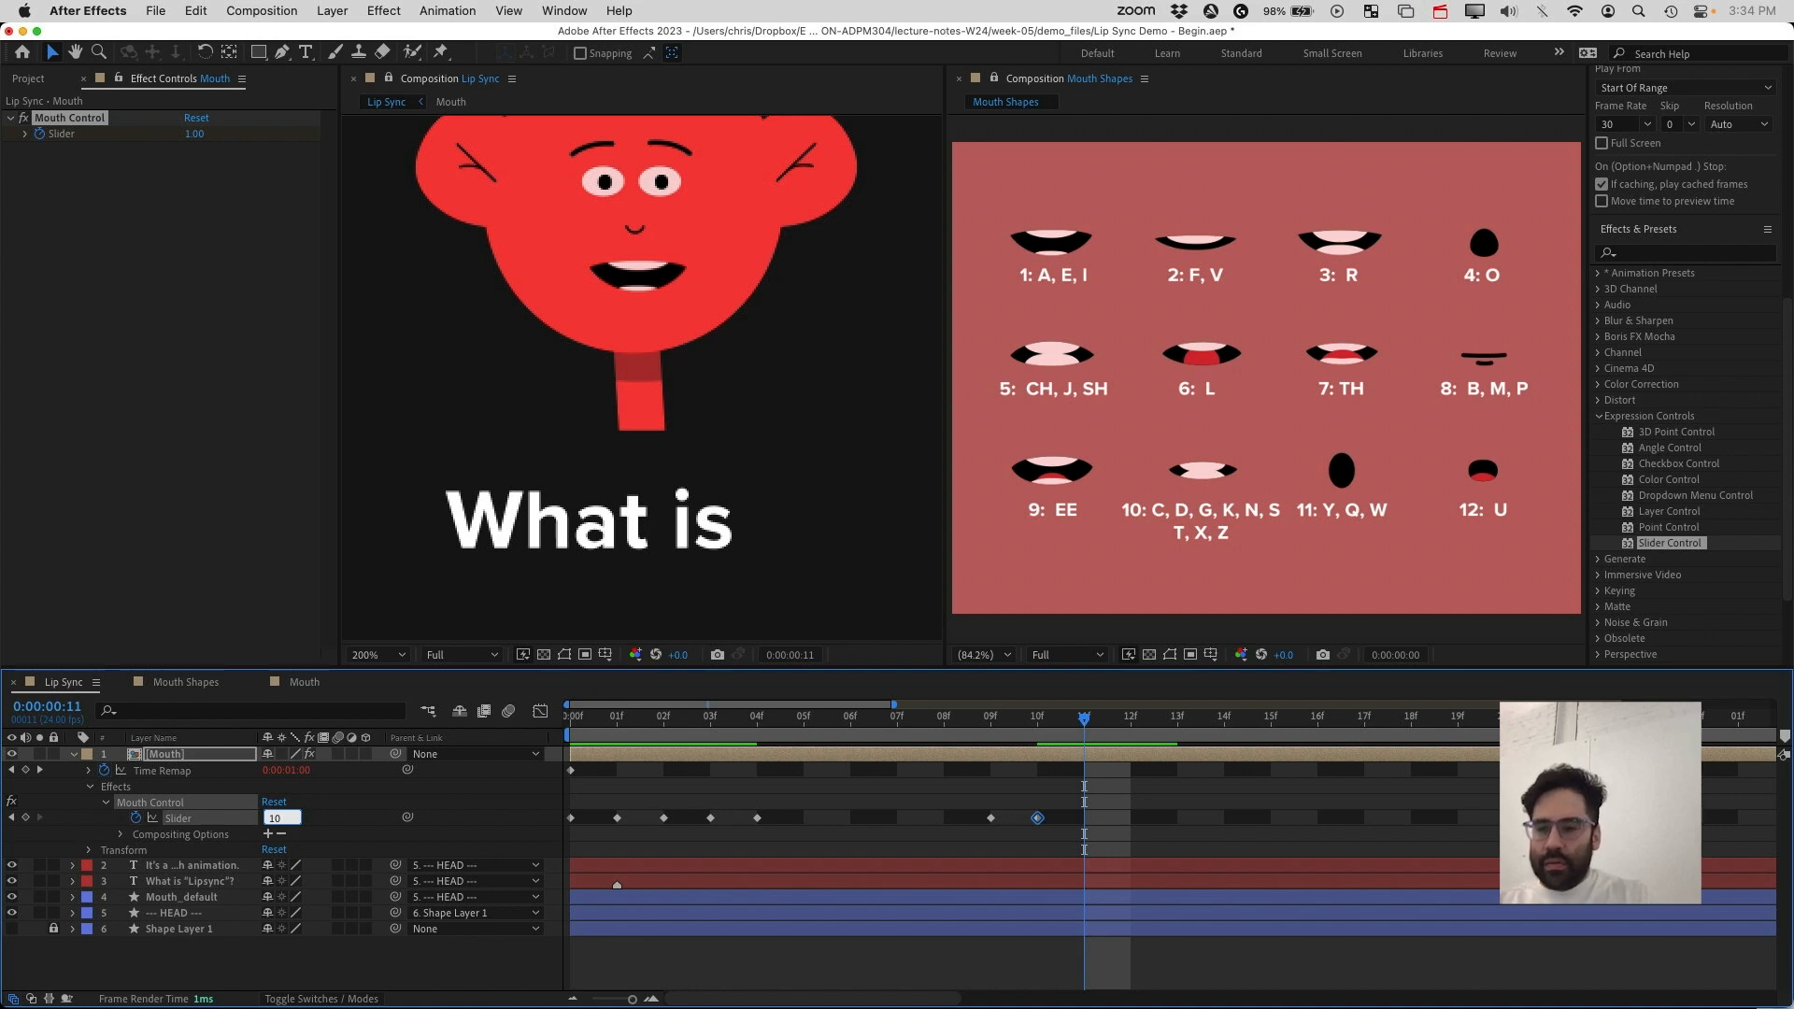
{"action": "type", "text": "10"}
{"action": "key", "text": "Return"}
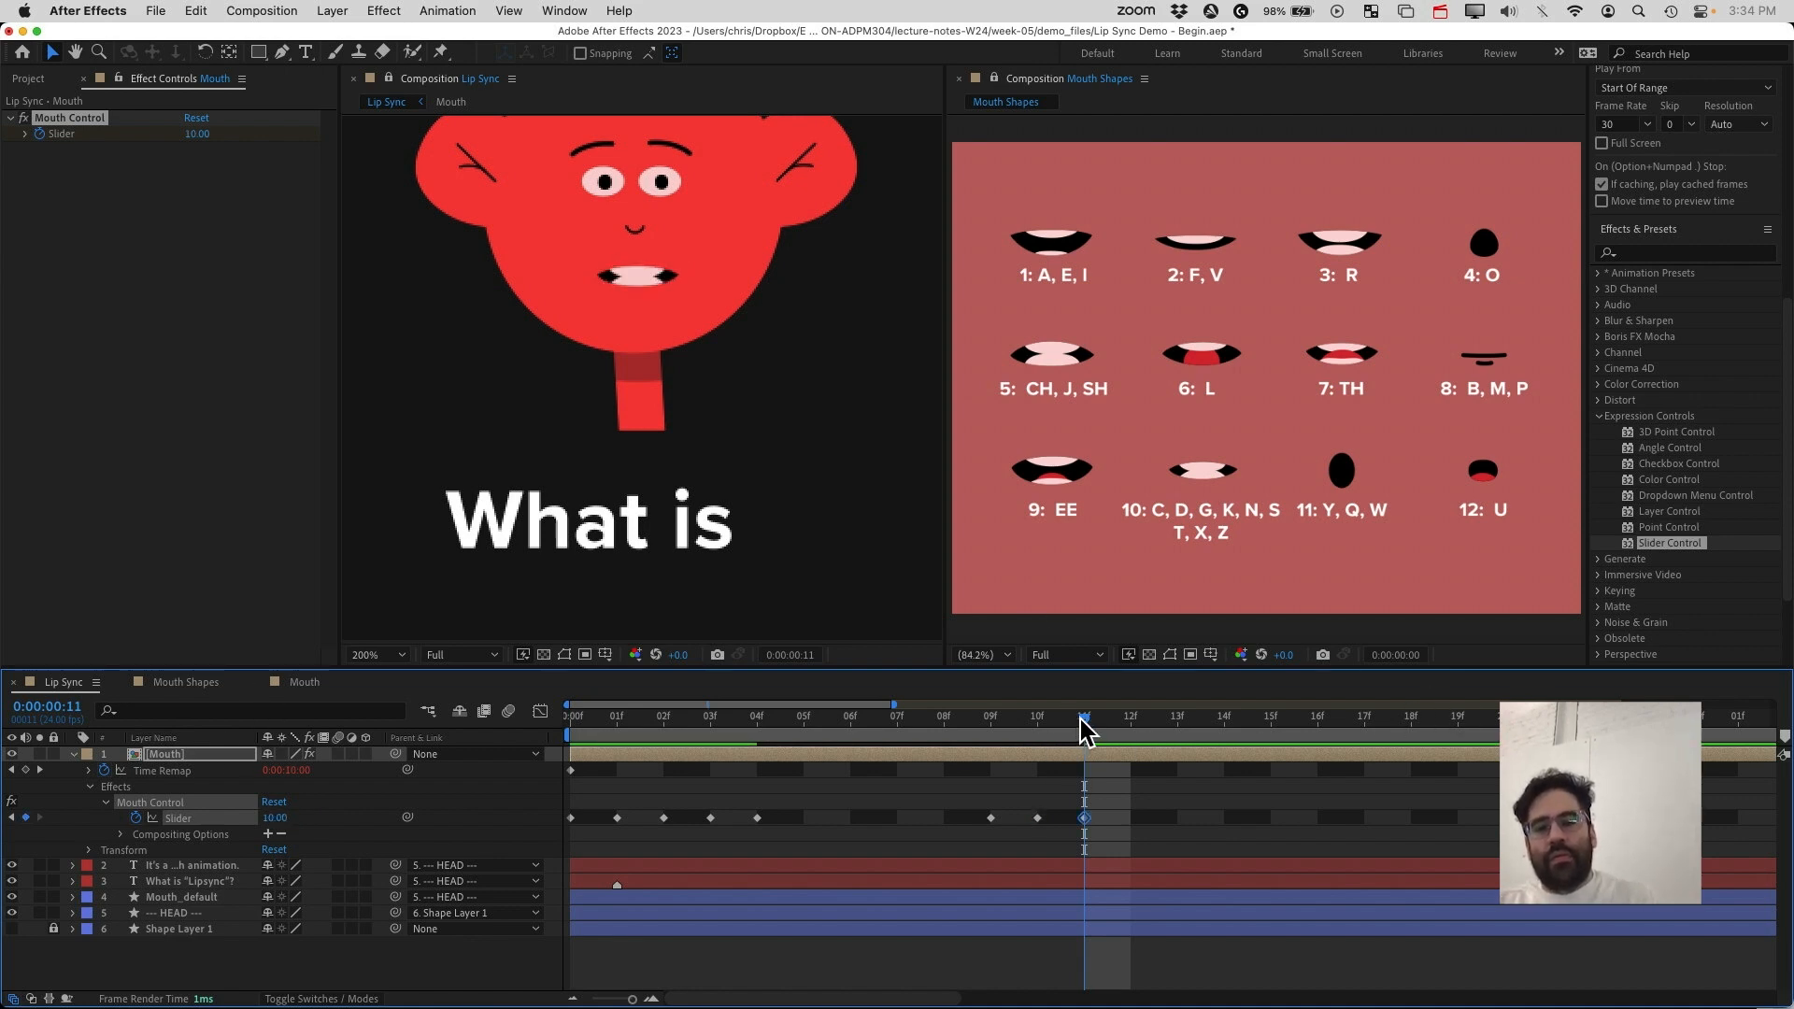
At frame 5, set the Mouth Control slider to 0, then undo that change
{"action": "left_click_drag", "start_coordinate": [1083, 718], "coordinate": [755, 788]}
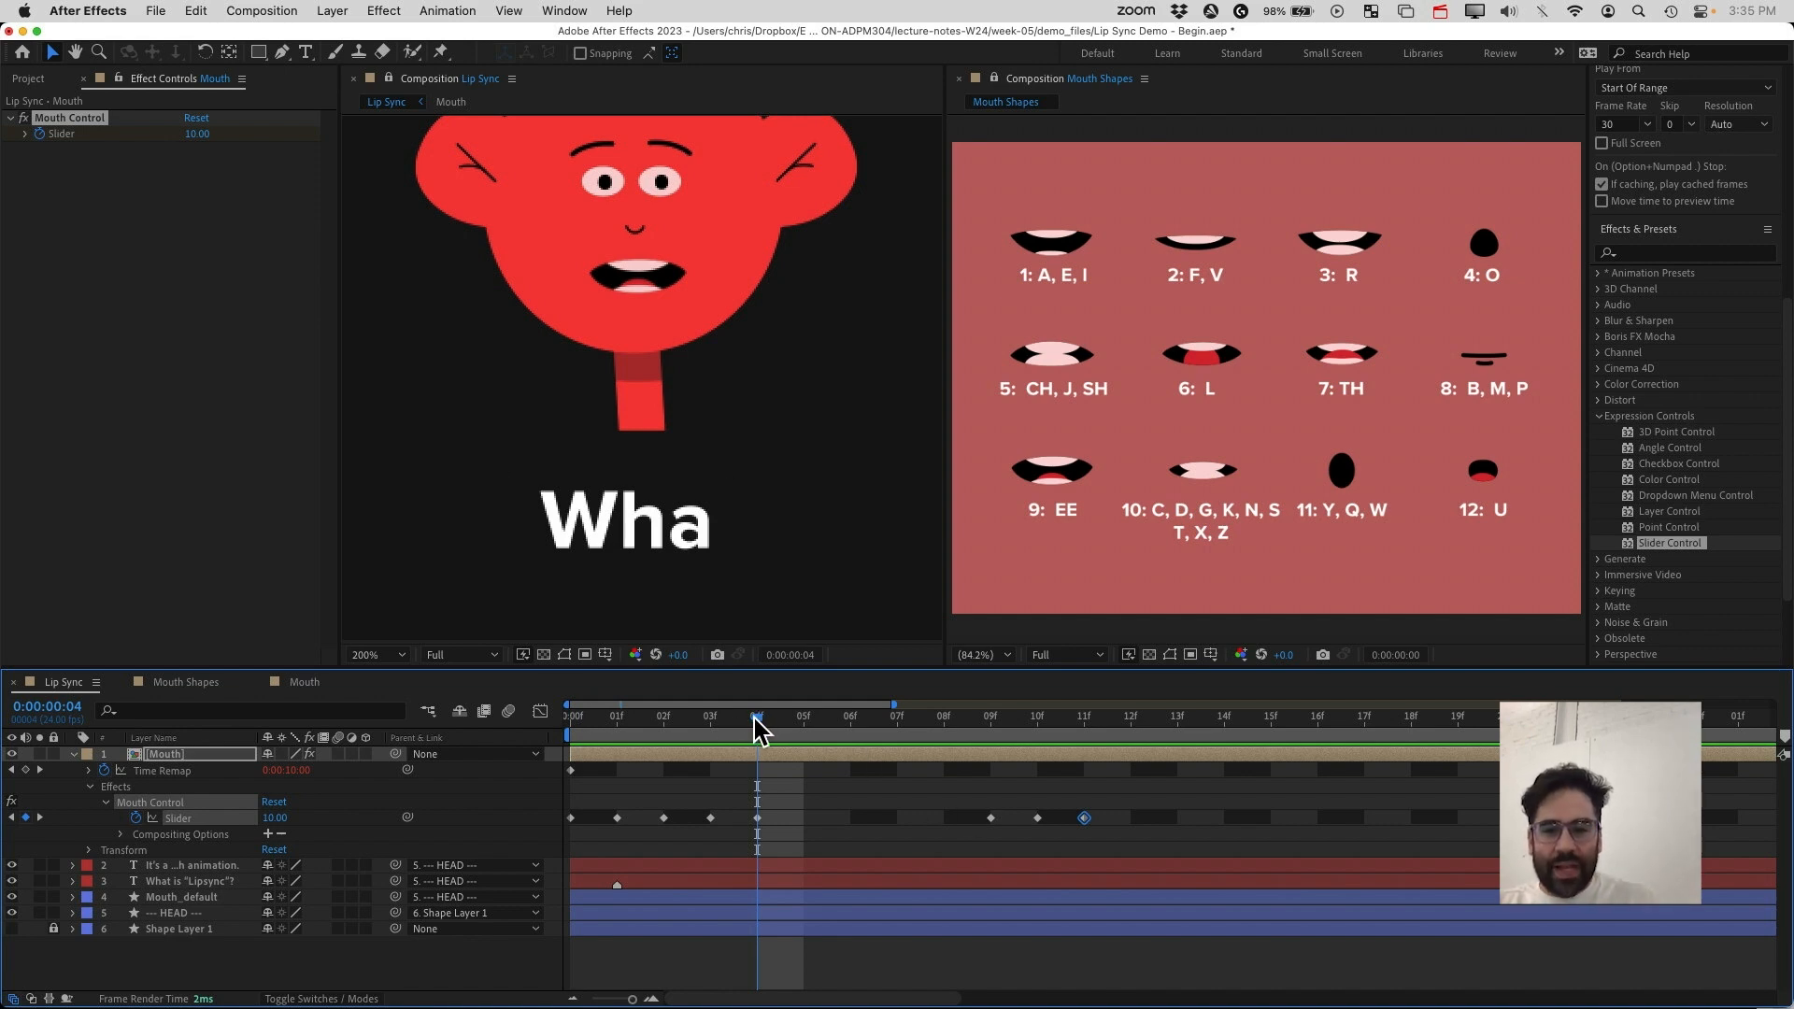
{"action": "left_click_drag", "start_coordinate": [755, 719], "coordinate": [805, 765]}
{"action": "left_click", "coordinate": [273, 819]}
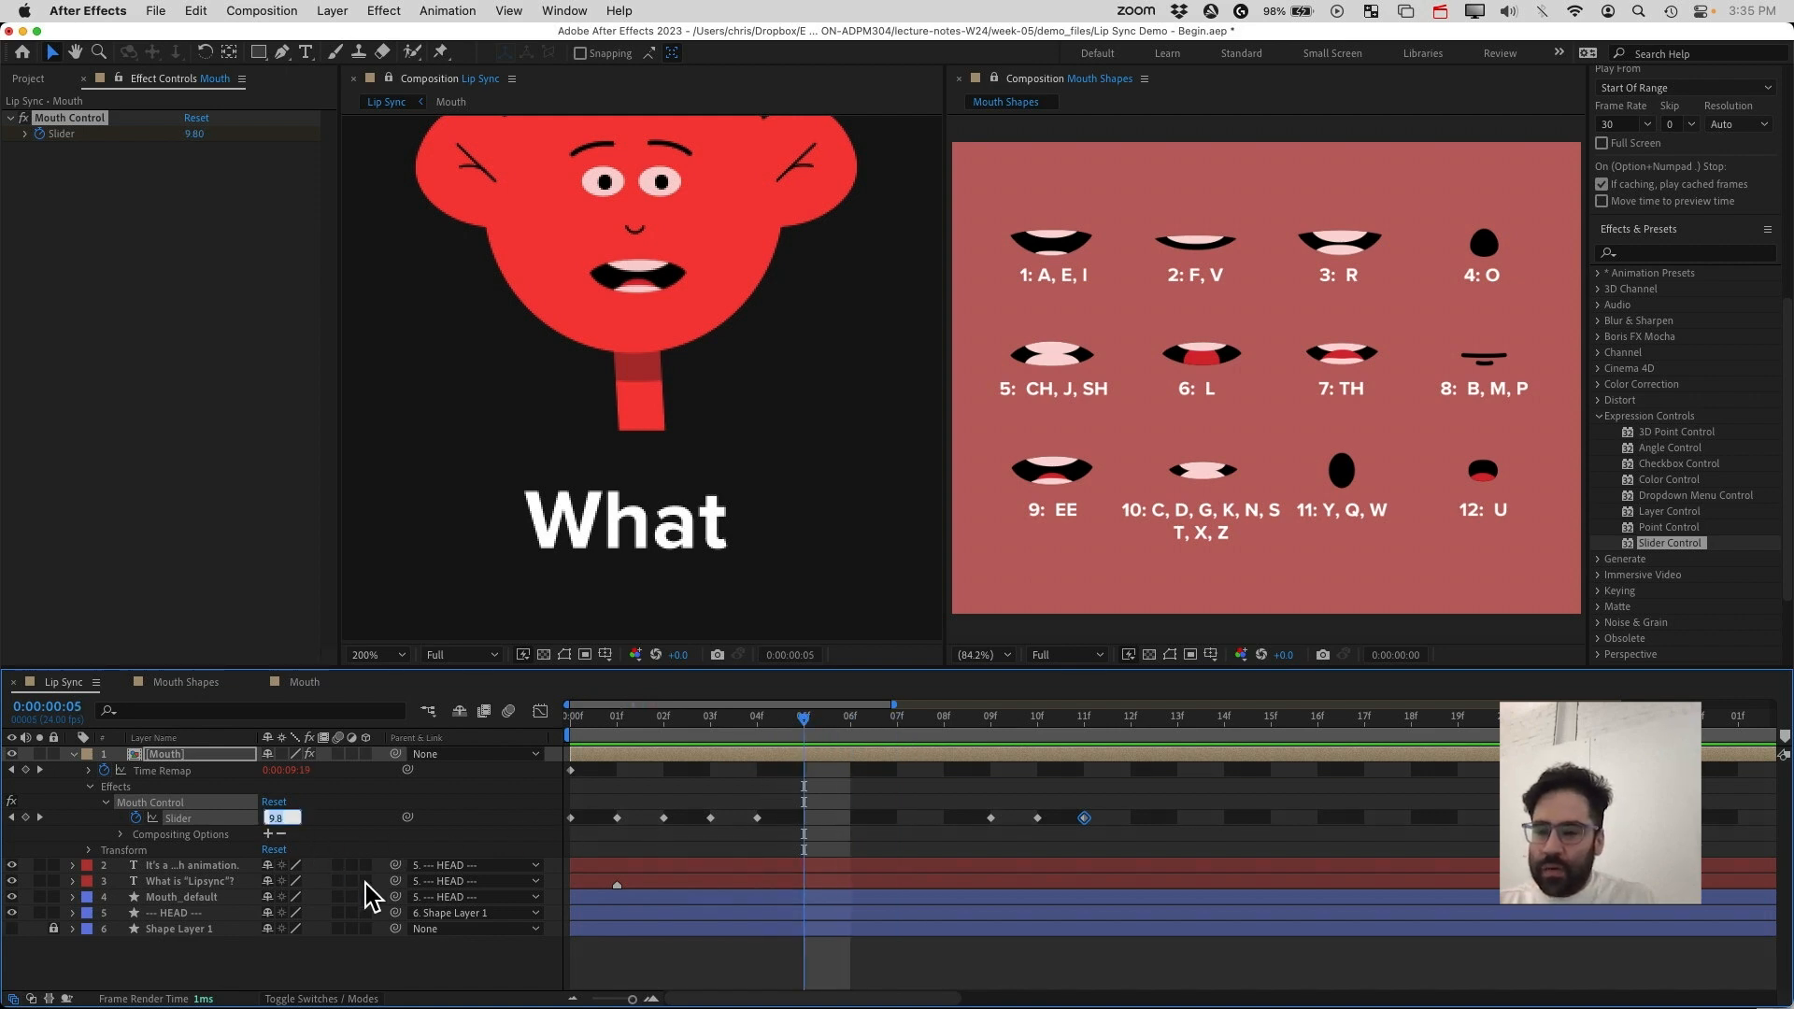
{"action": "type", "text": "0"}
{"action": "key", "text": "Return"}
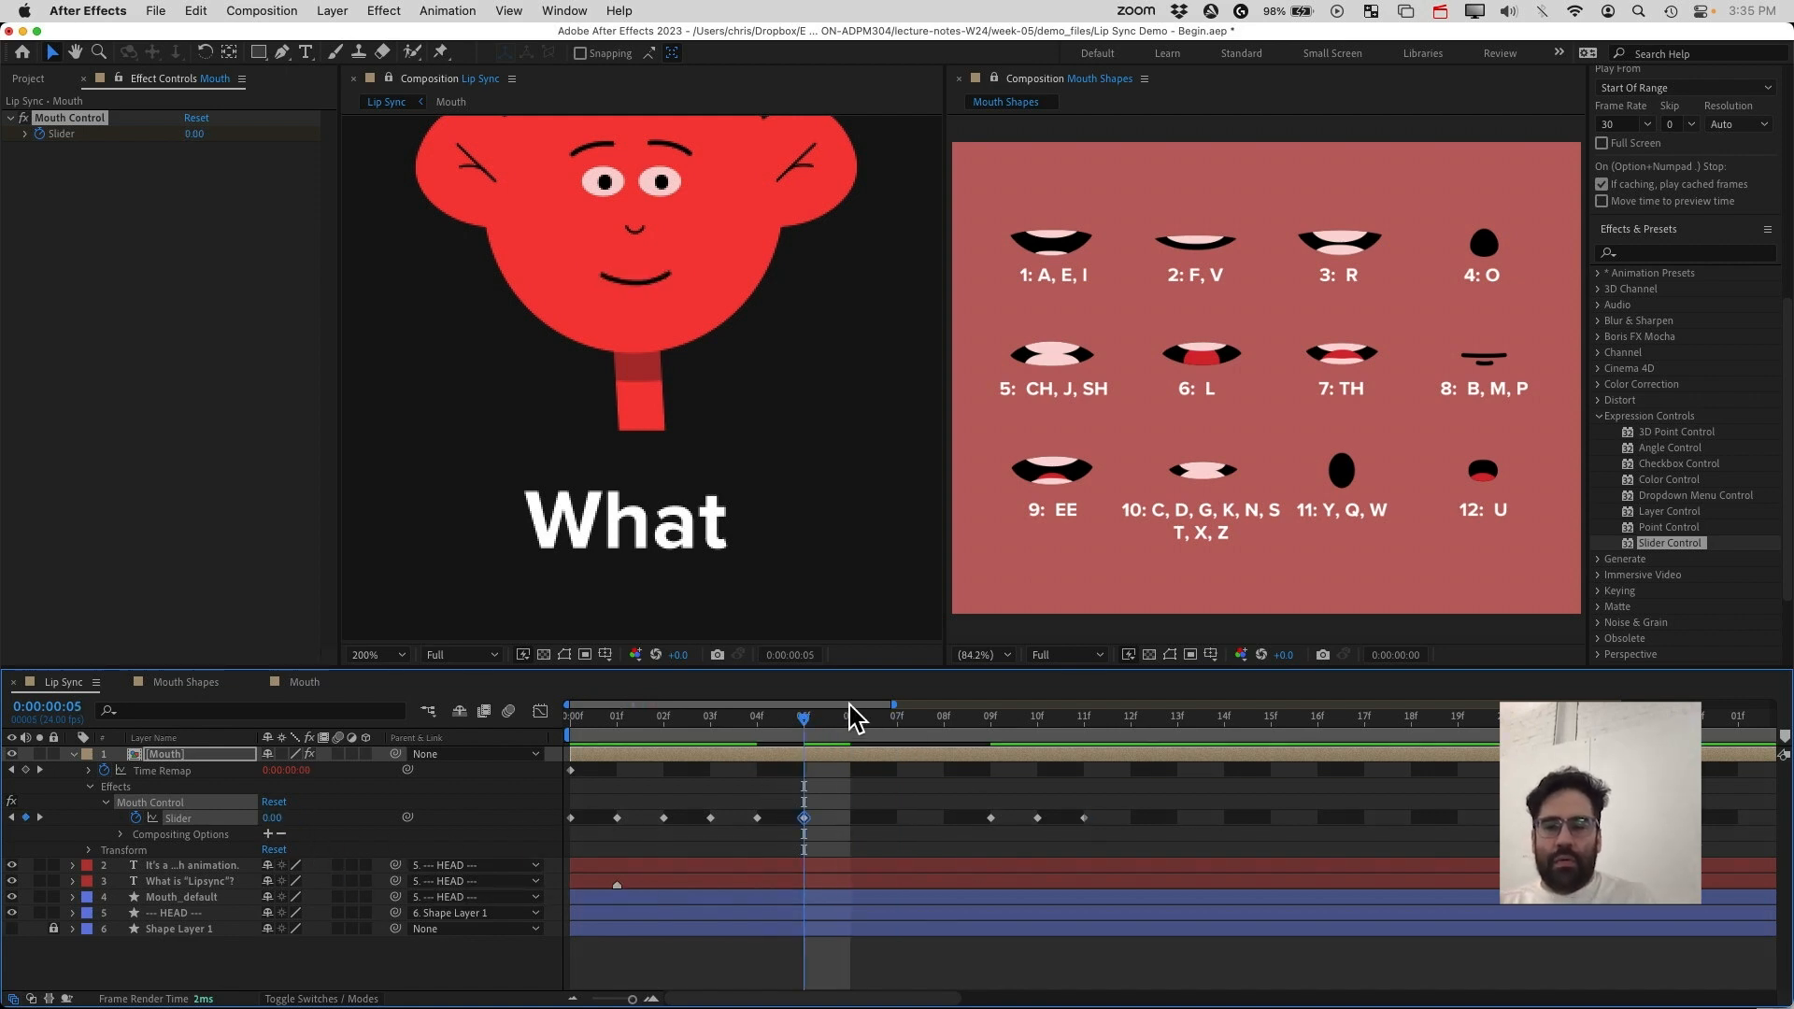
{"action": "left_click_drag", "start_coordinate": [804, 727], "coordinate": [813, 776]}
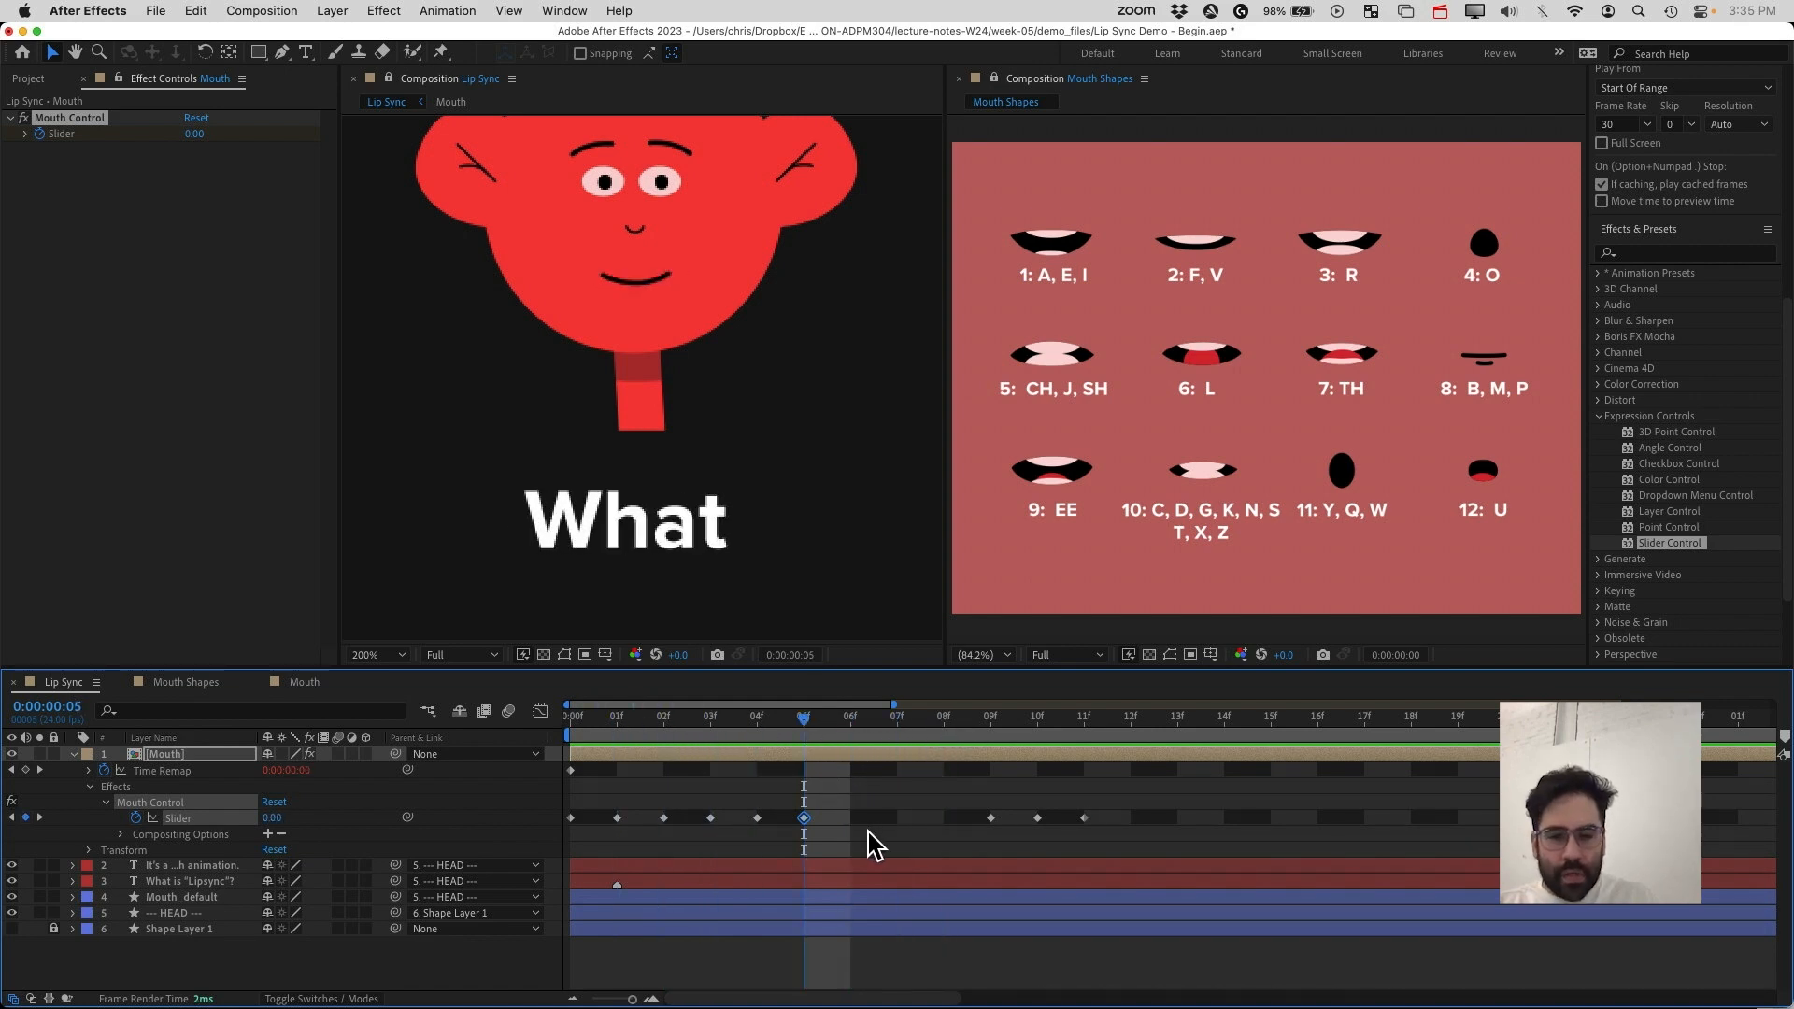
{"action": "key", "text": "super+z"}
{"action": "key", "text": "super+z"}
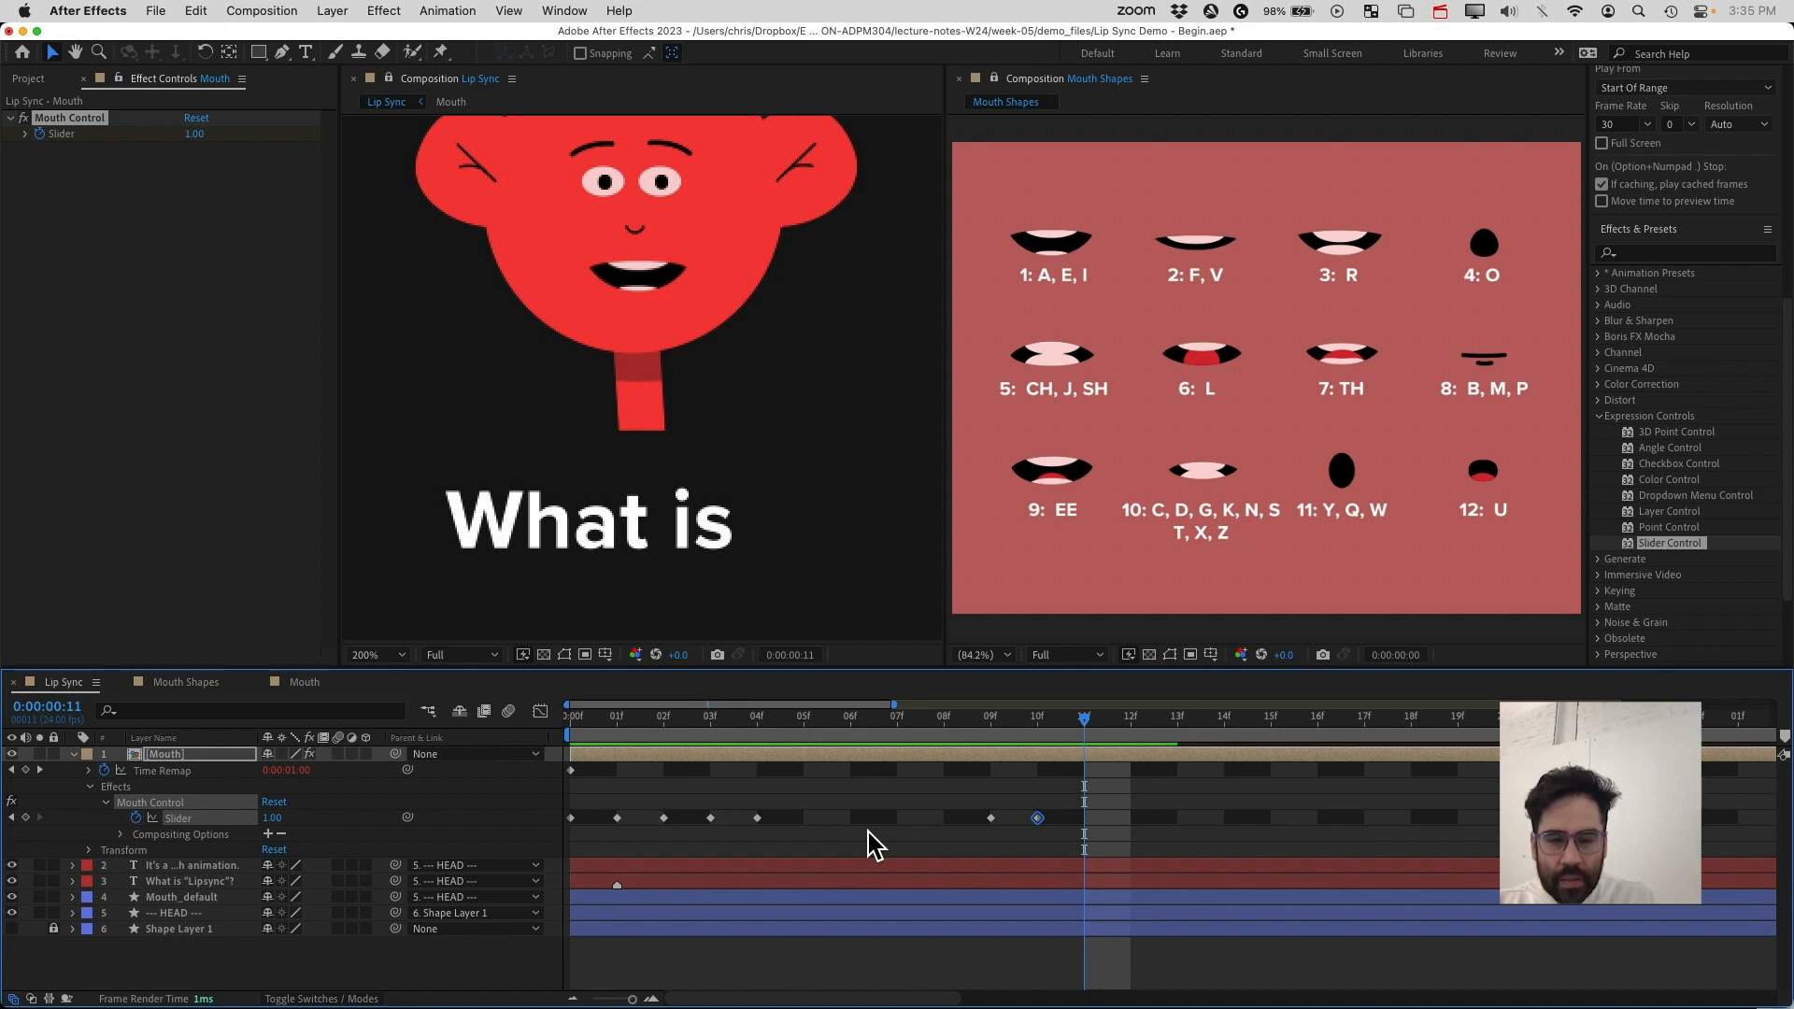
{"action": "right_click", "coordinate": [868, 831]}
{"action": "left_click", "coordinate": [852, 831]}
{"action": "key", "text": "super+shift+z"}
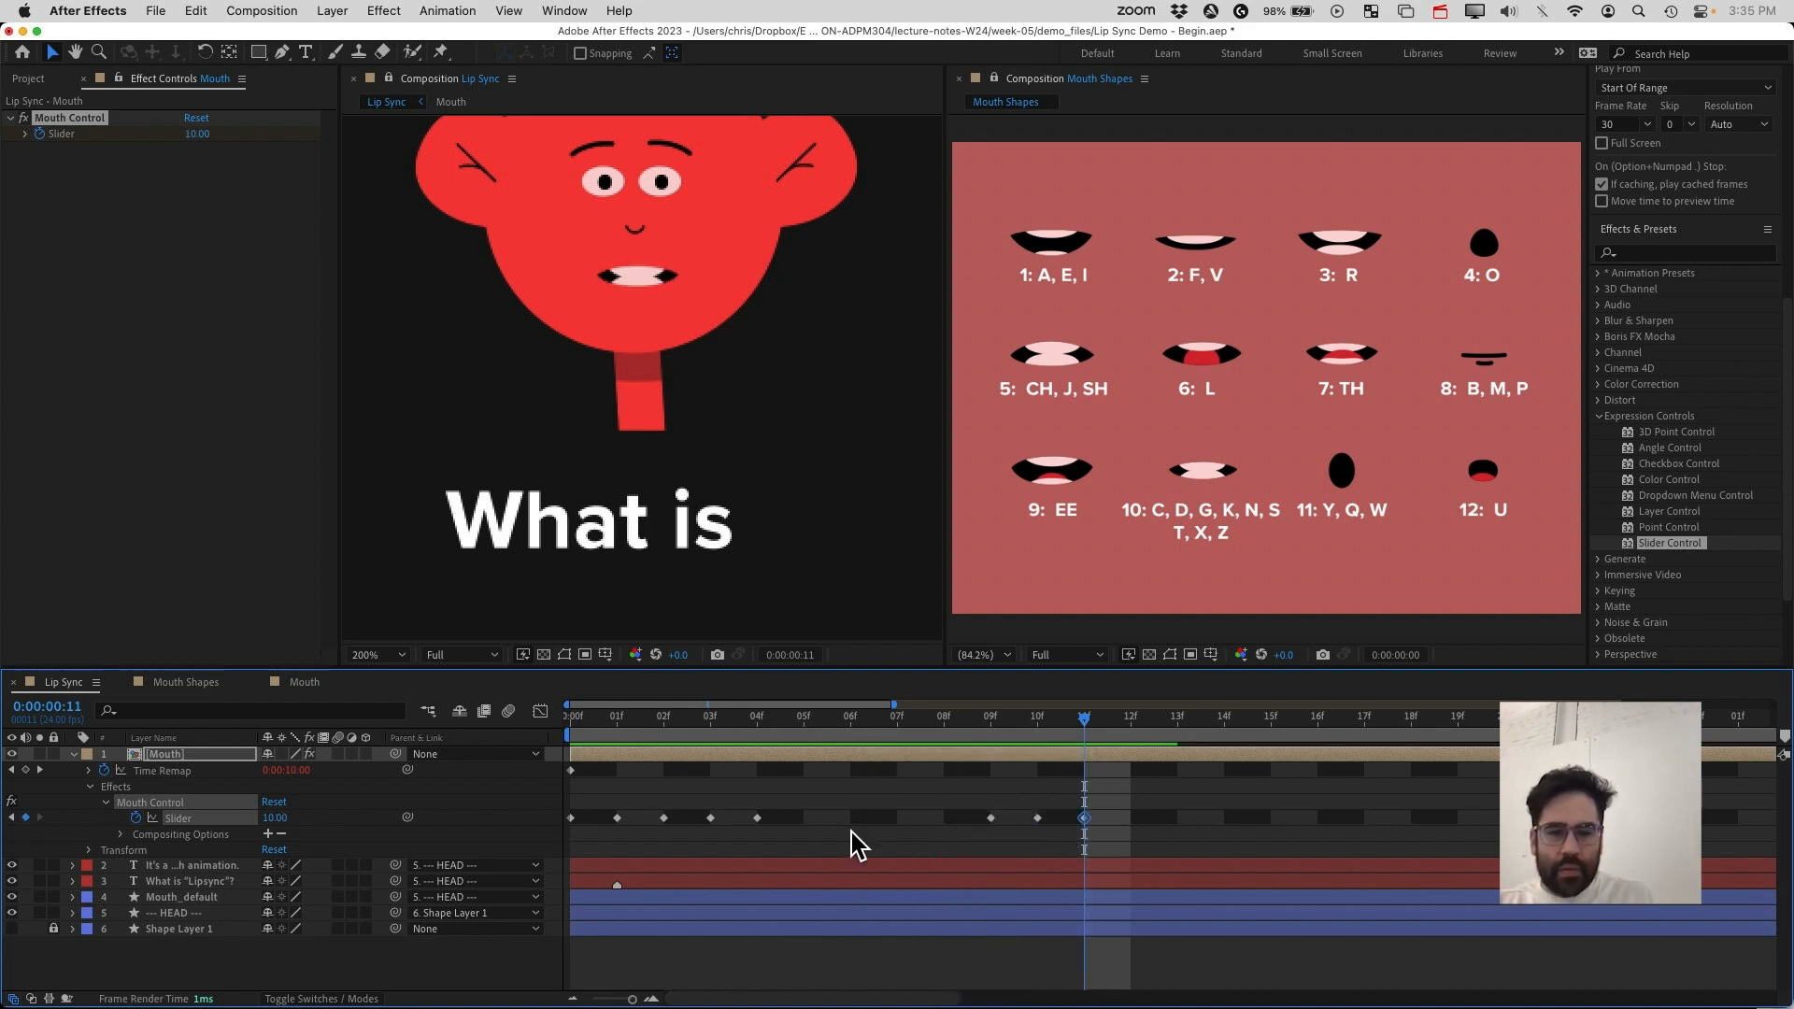
At frame 5, set the Mouth Control slider to 10
{"action": "left_click_drag", "start_coordinate": [1084, 725], "coordinate": [812, 770]}
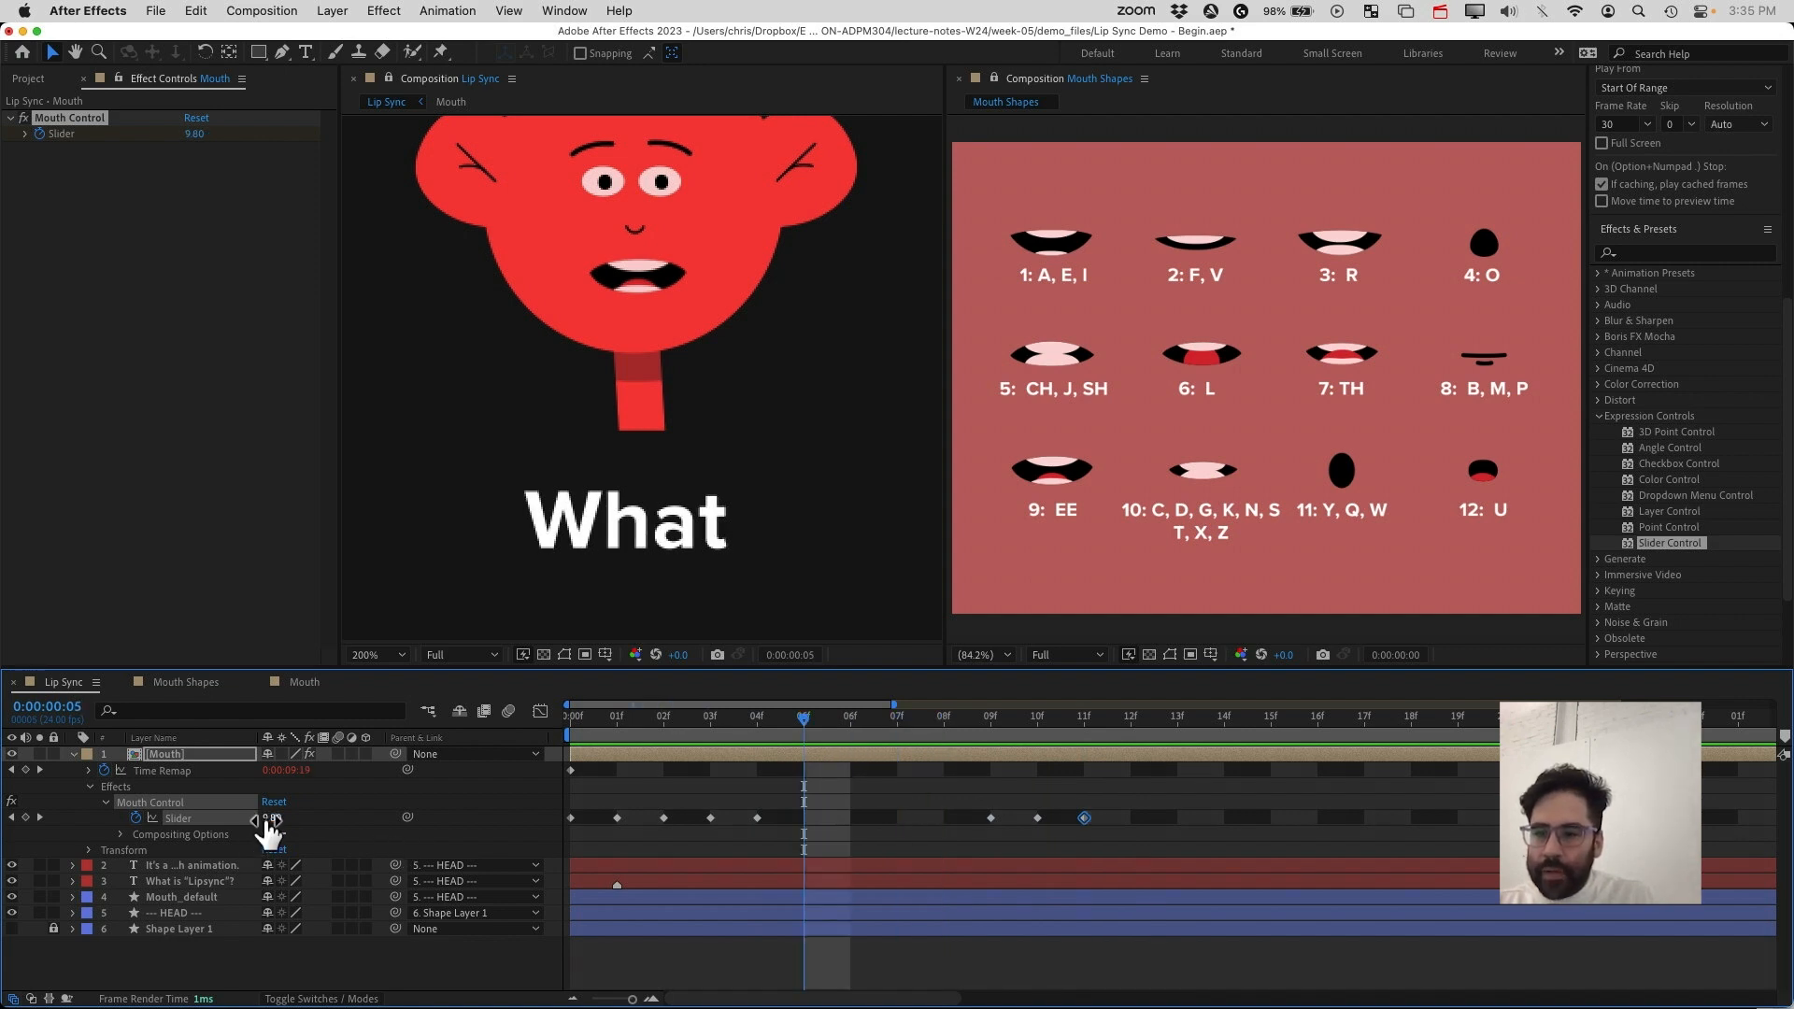
{"action": "left_click", "coordinate": [272, 817]}
{"action": "type", "text": "10"}
{"action": "key", "text": "Return"}
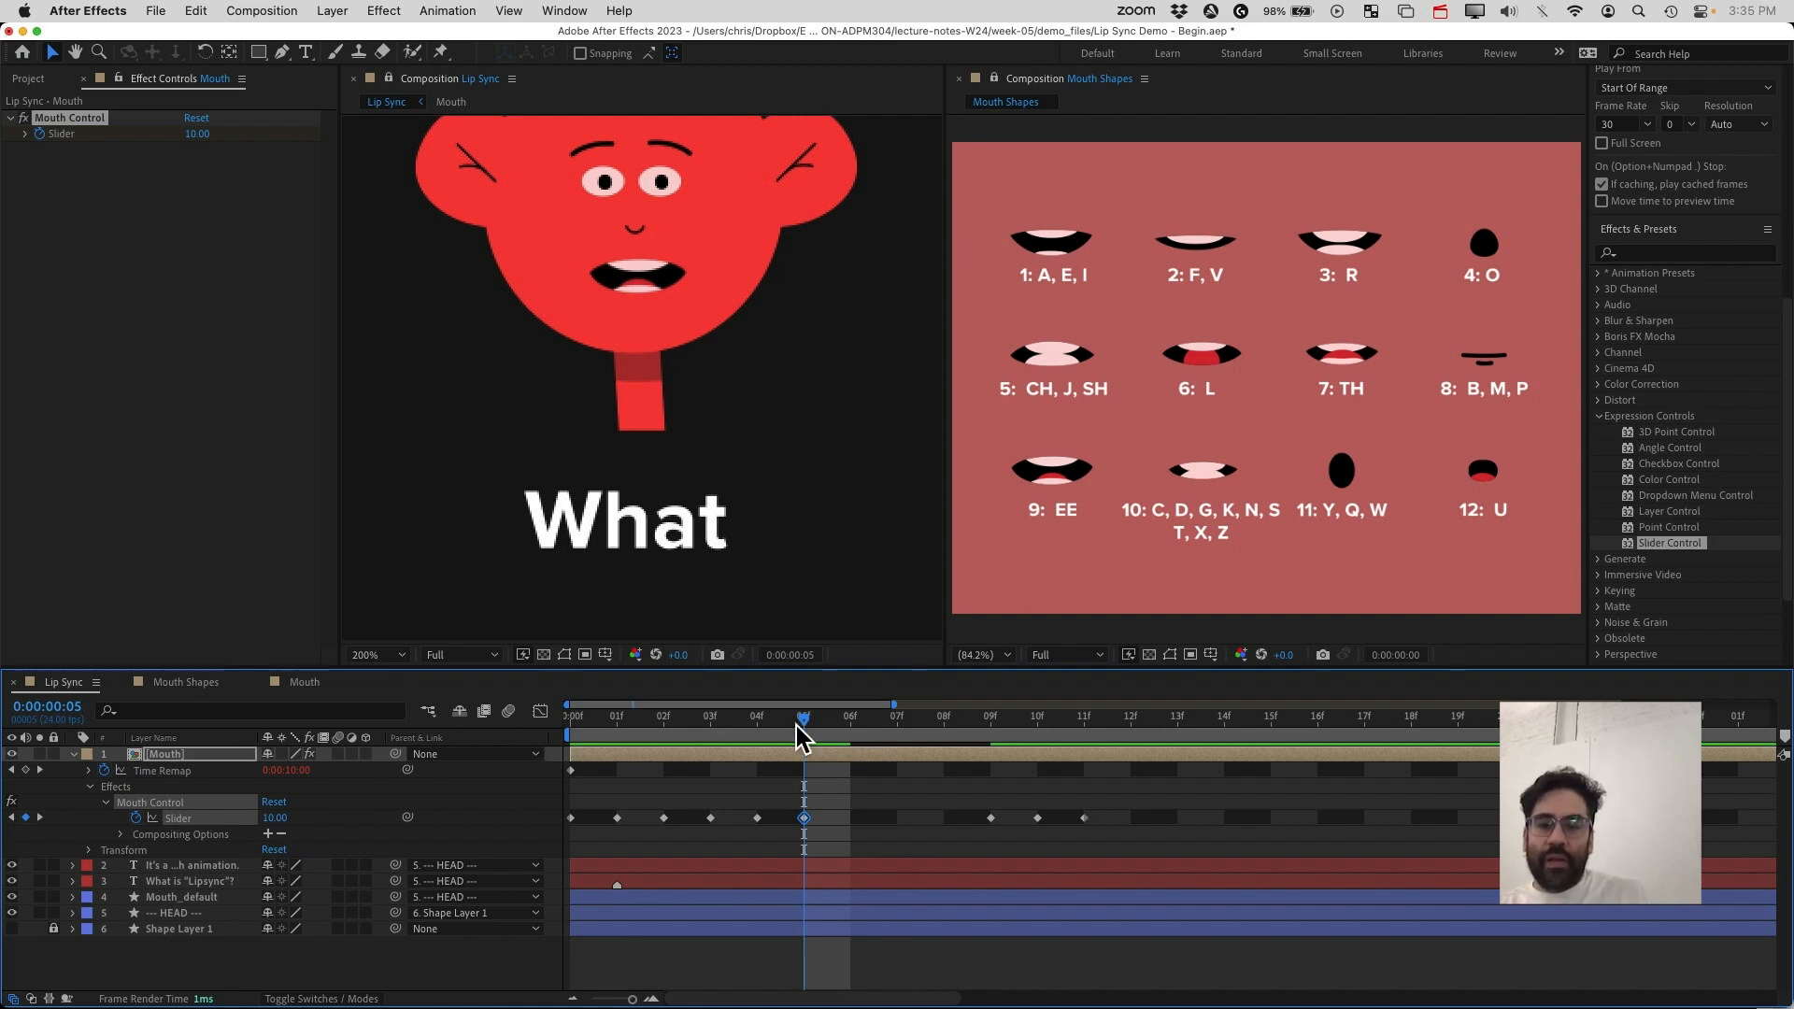
At frame 6, set the Mouth Control slider to 0
{"action": "mouse_move", "coordinate": [803, 734]}
{"action": "left_mouse_down"}
{"action": "mouse_move", "coordinate": [913, 733]}
{"action": "mouse_move", "coordinate": [834, 749]}
{"action": "left_mouse_up"}
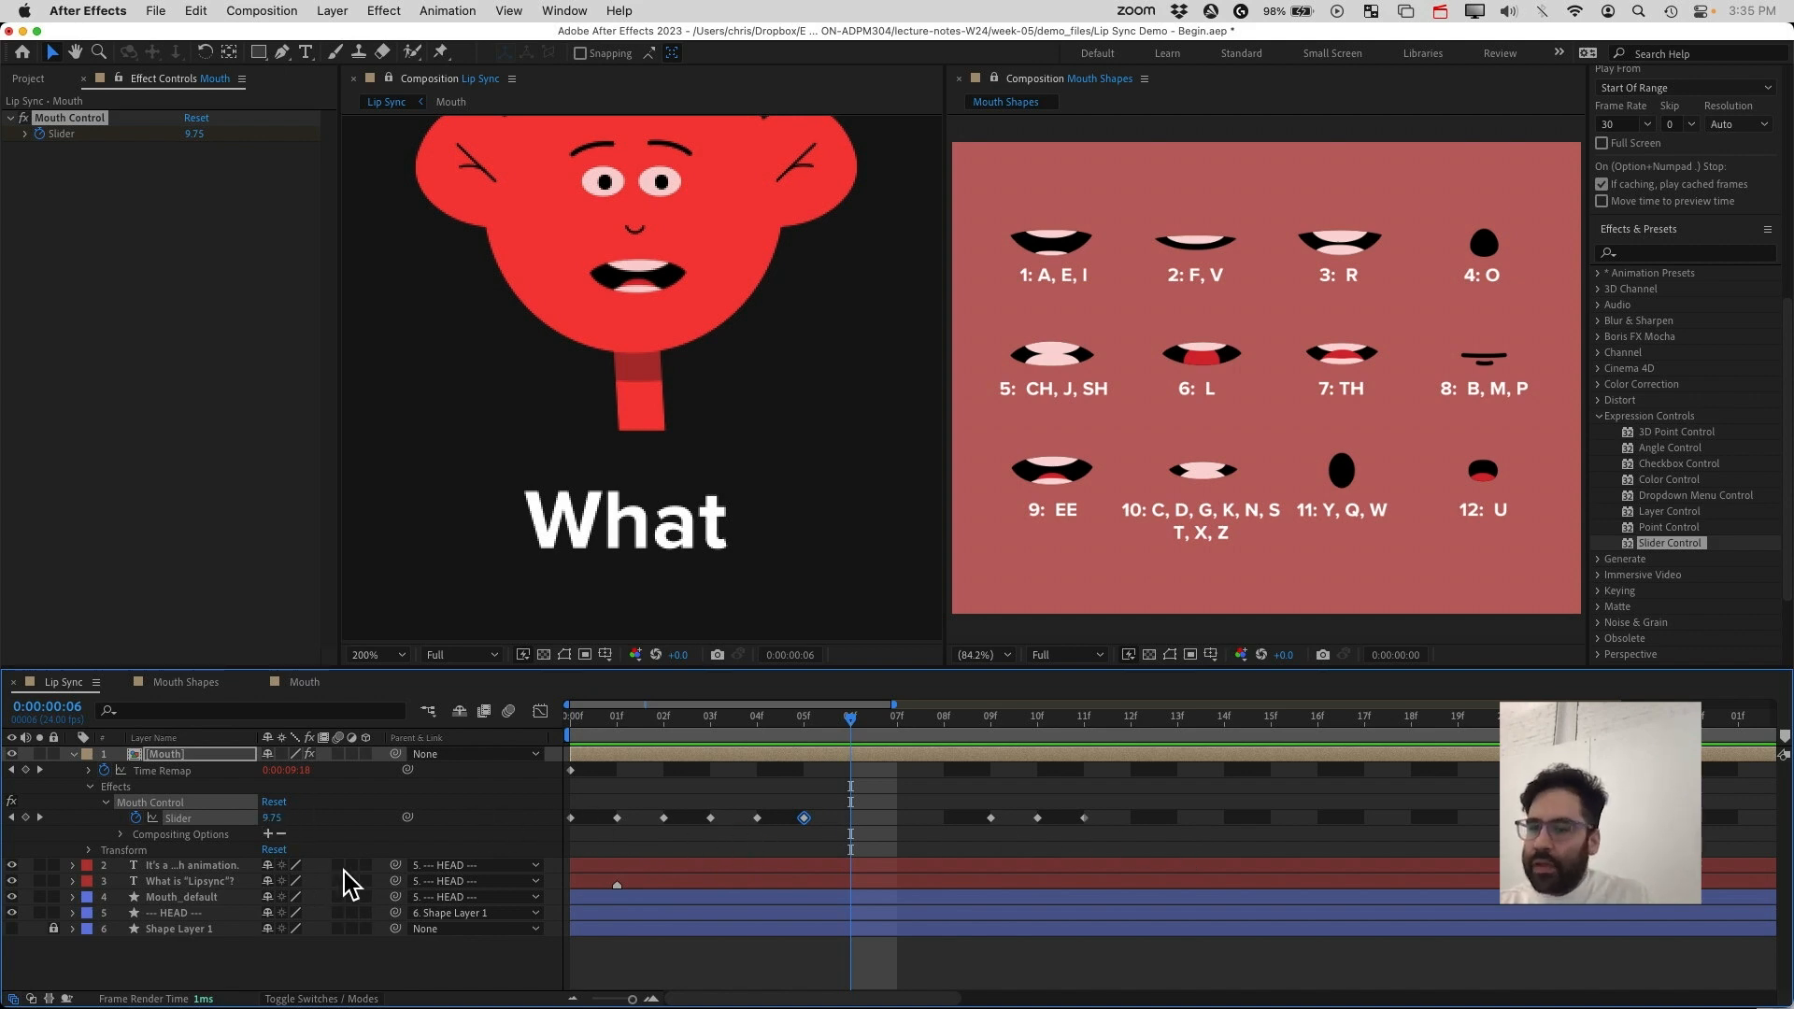
{"action": "left_click", "coordinate": [274, 819]}
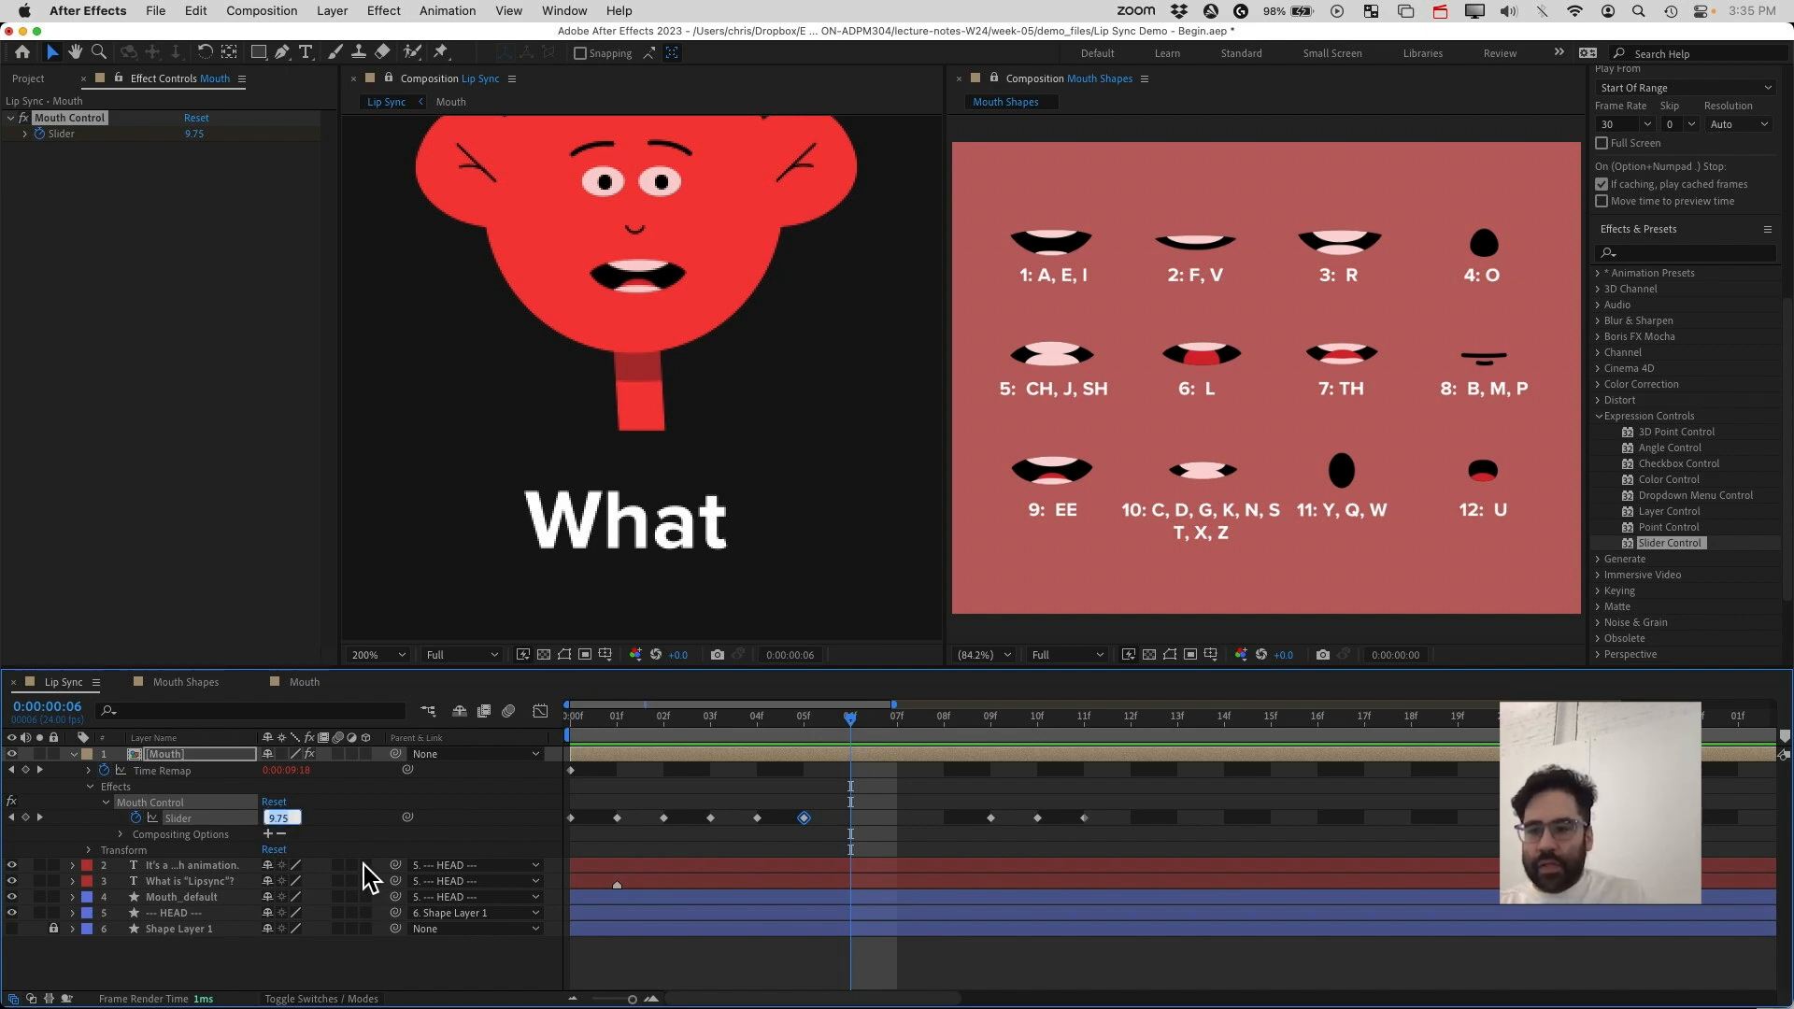
{"action": "type", "text": "0"}
{"action": "key", "text": "Return"}
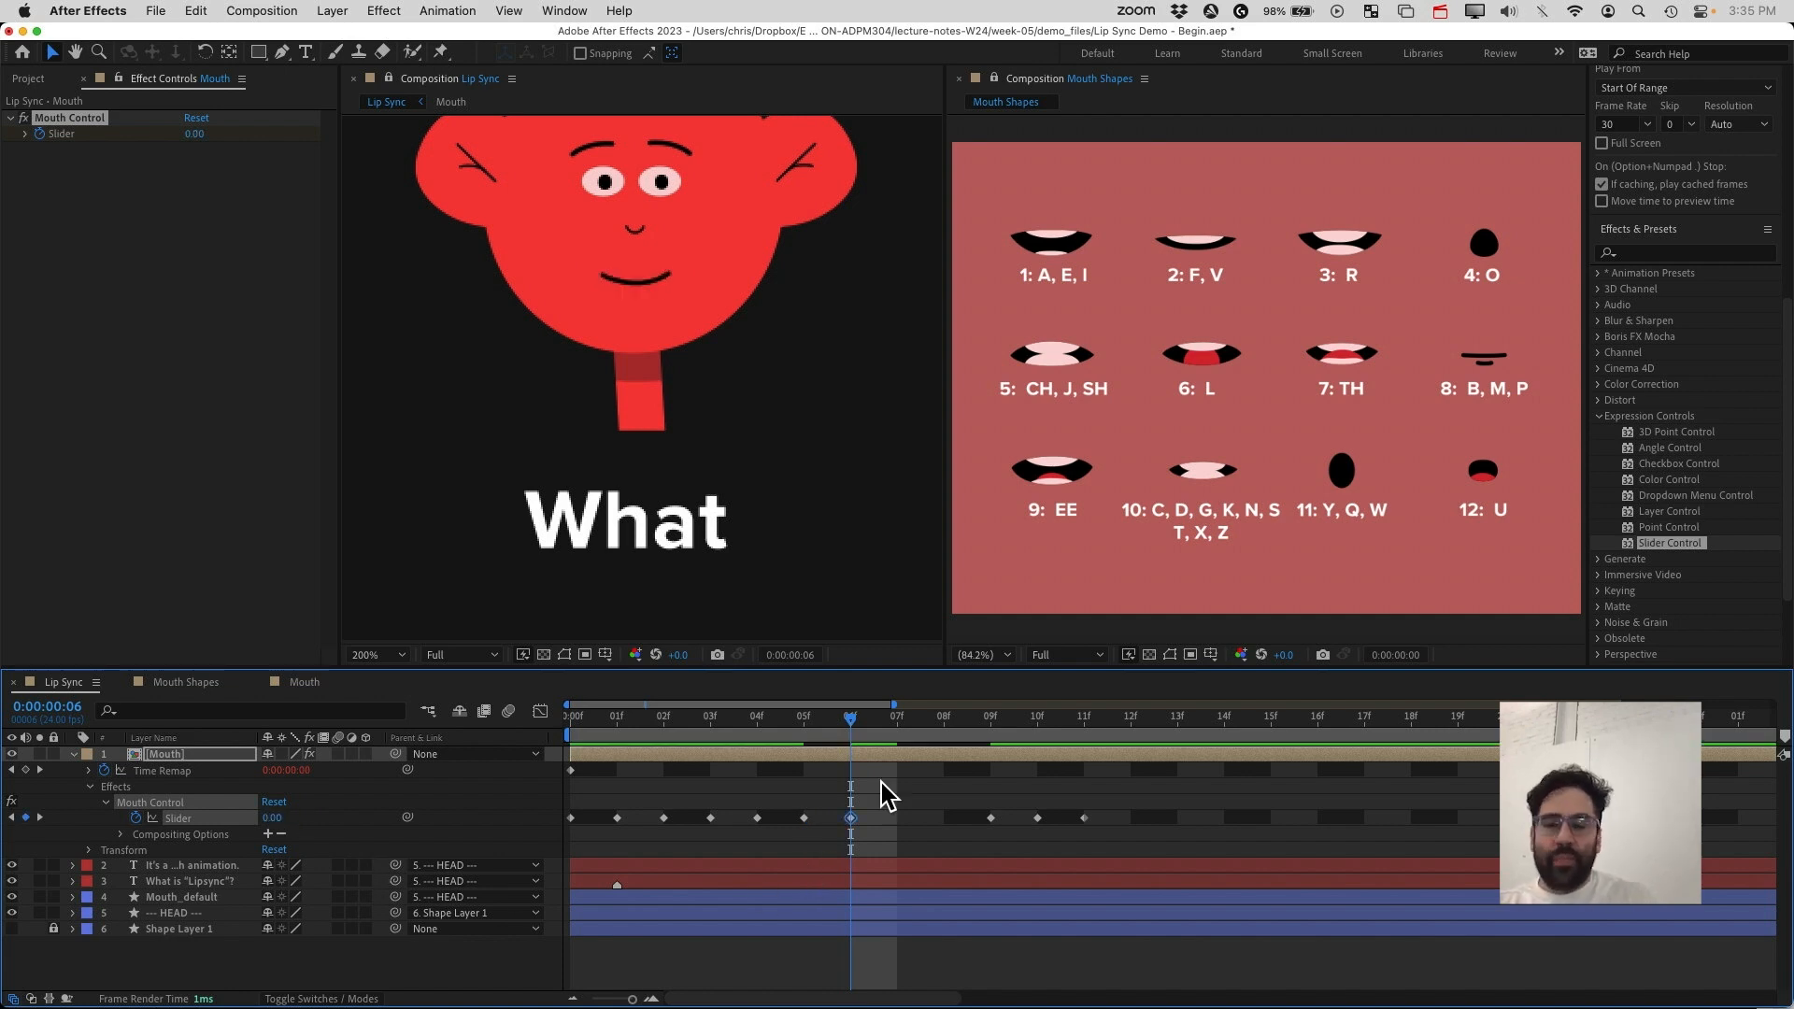
Inspect the slider's keyframe curve in the Graph Editor, then return to the keyframe view
{"action": "left_click_drag", "start_coordinate": [853, 728], "coordinate": [921, 822]}
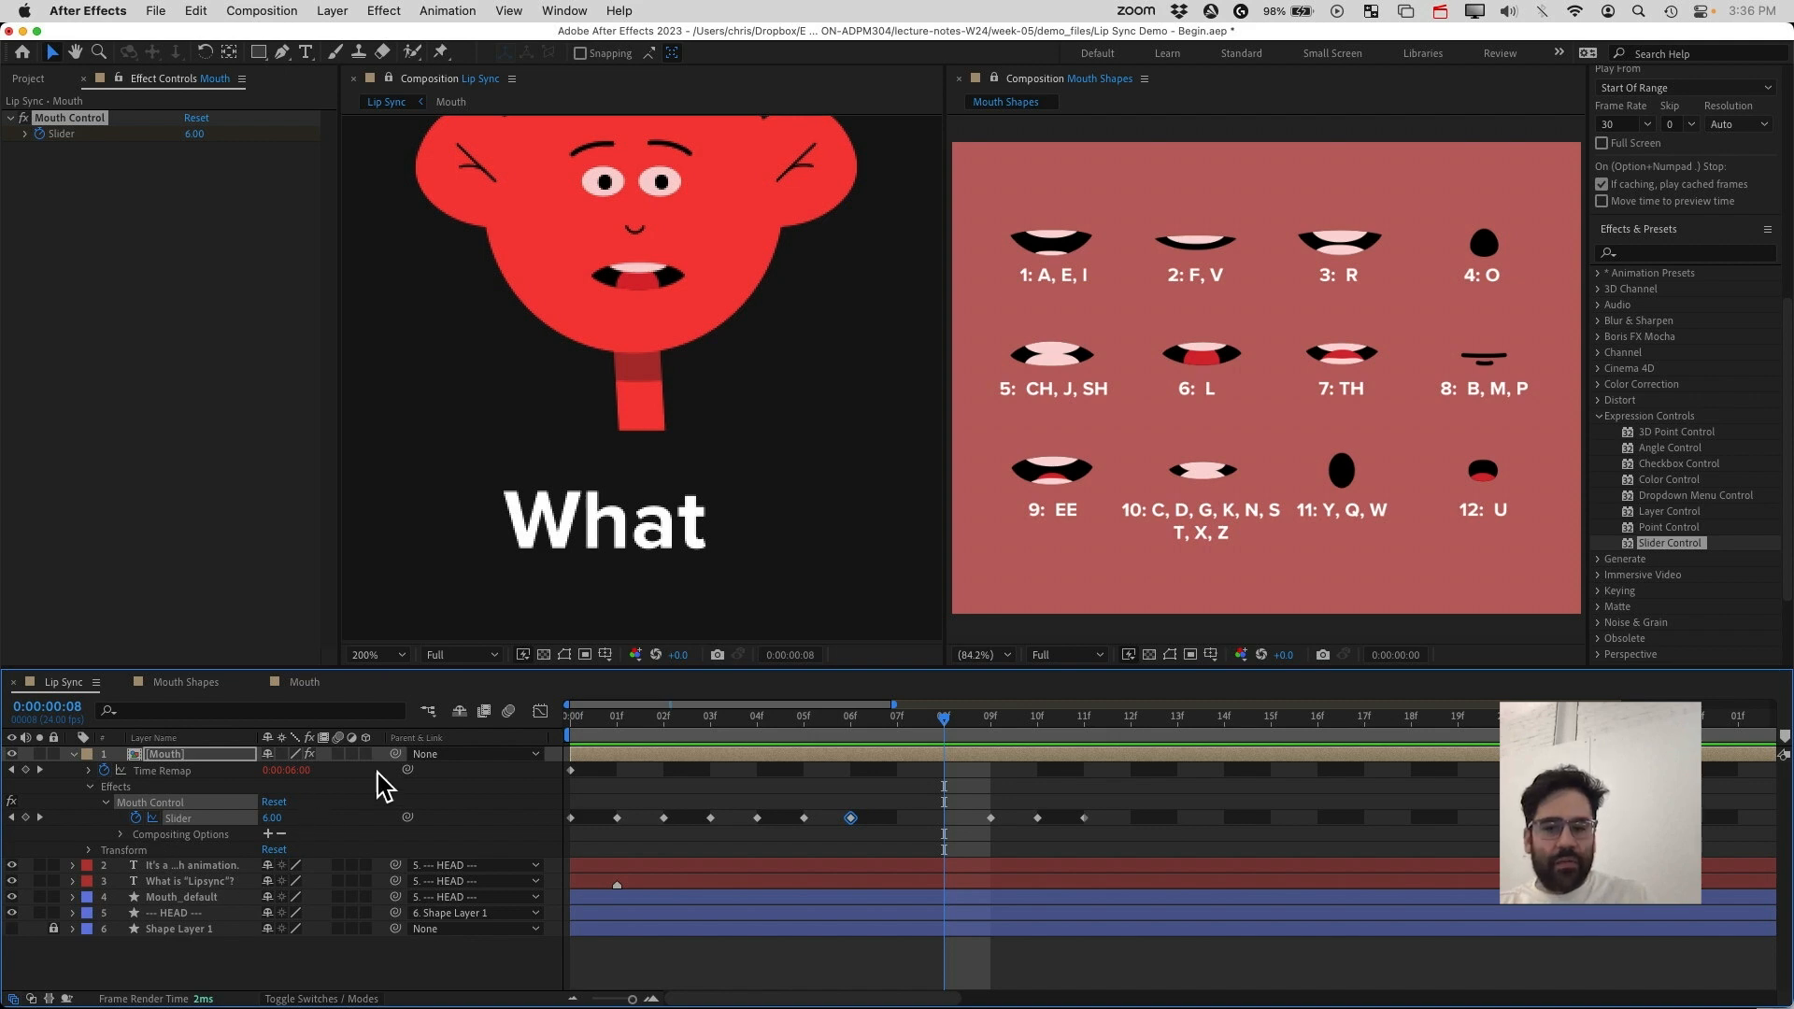
{"action": "left_click", "coordinate": [540, 713]}
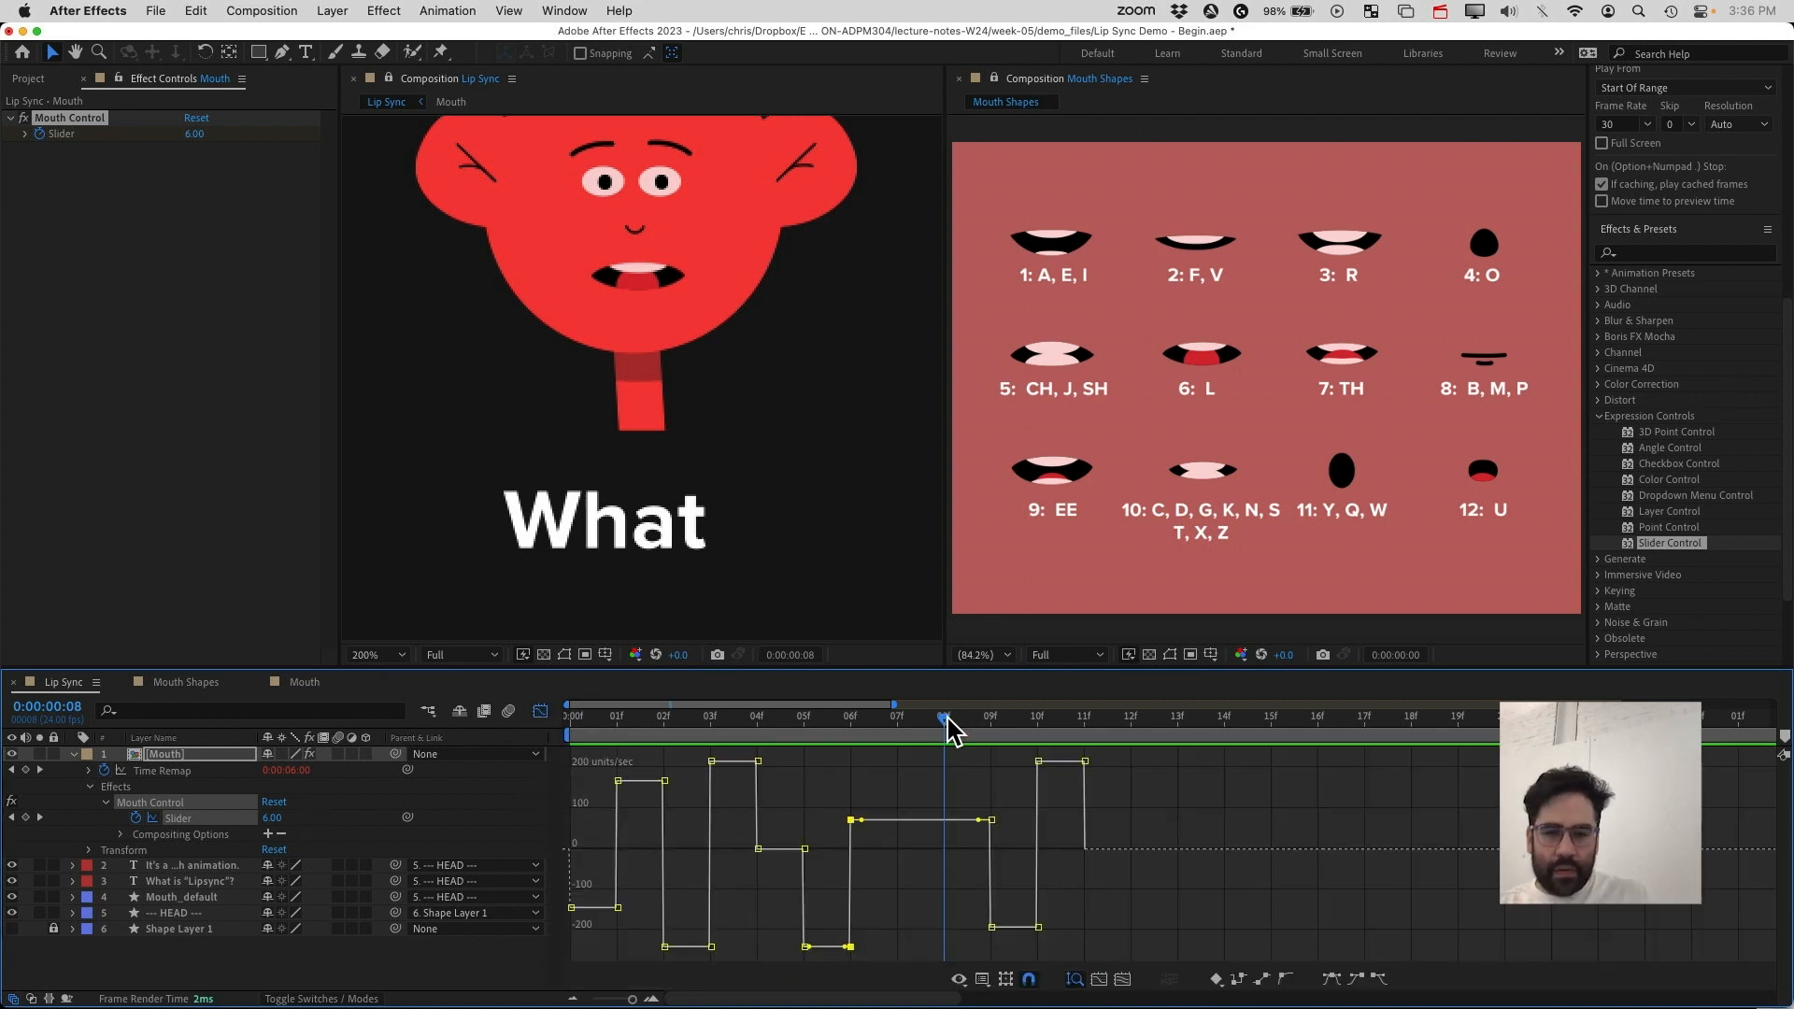
{"action": "left_click_drag", "start_coordinate": [947, 719], "coordinate": [906, 734]}
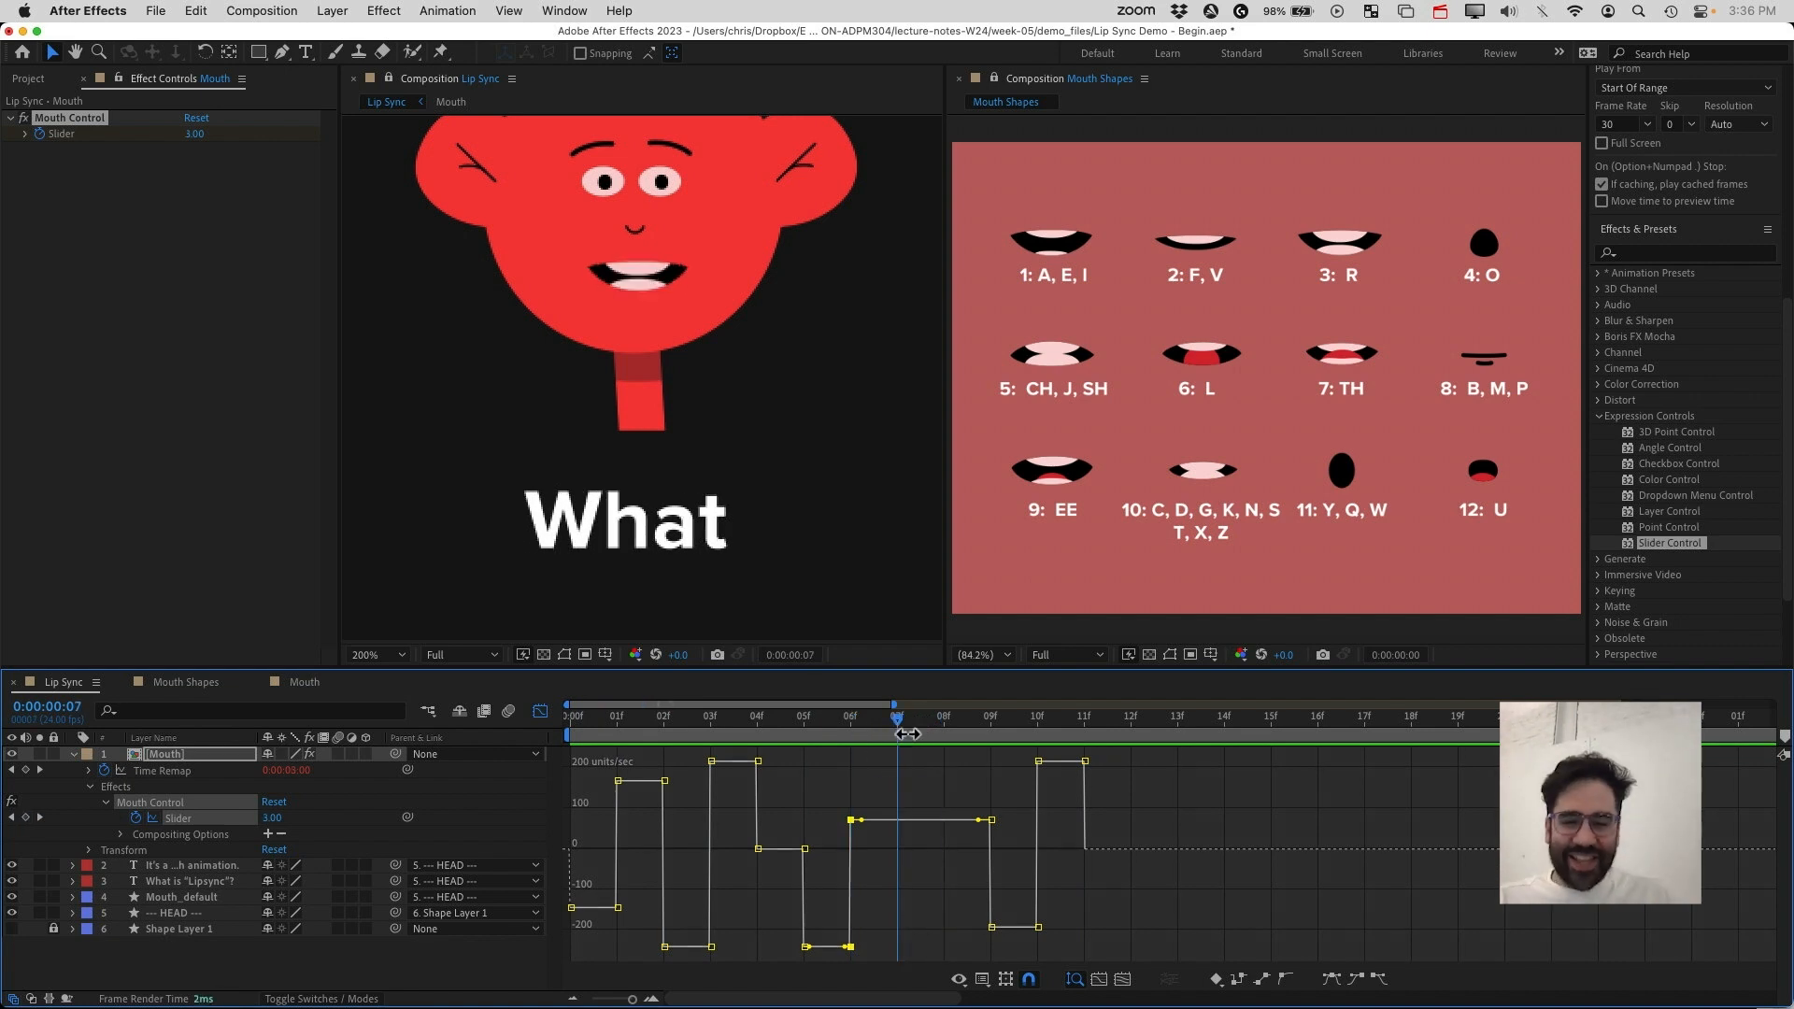
{"action": "right_click", "coordinate": [902, 934]}
{"action": "key", "text": "Escape"}
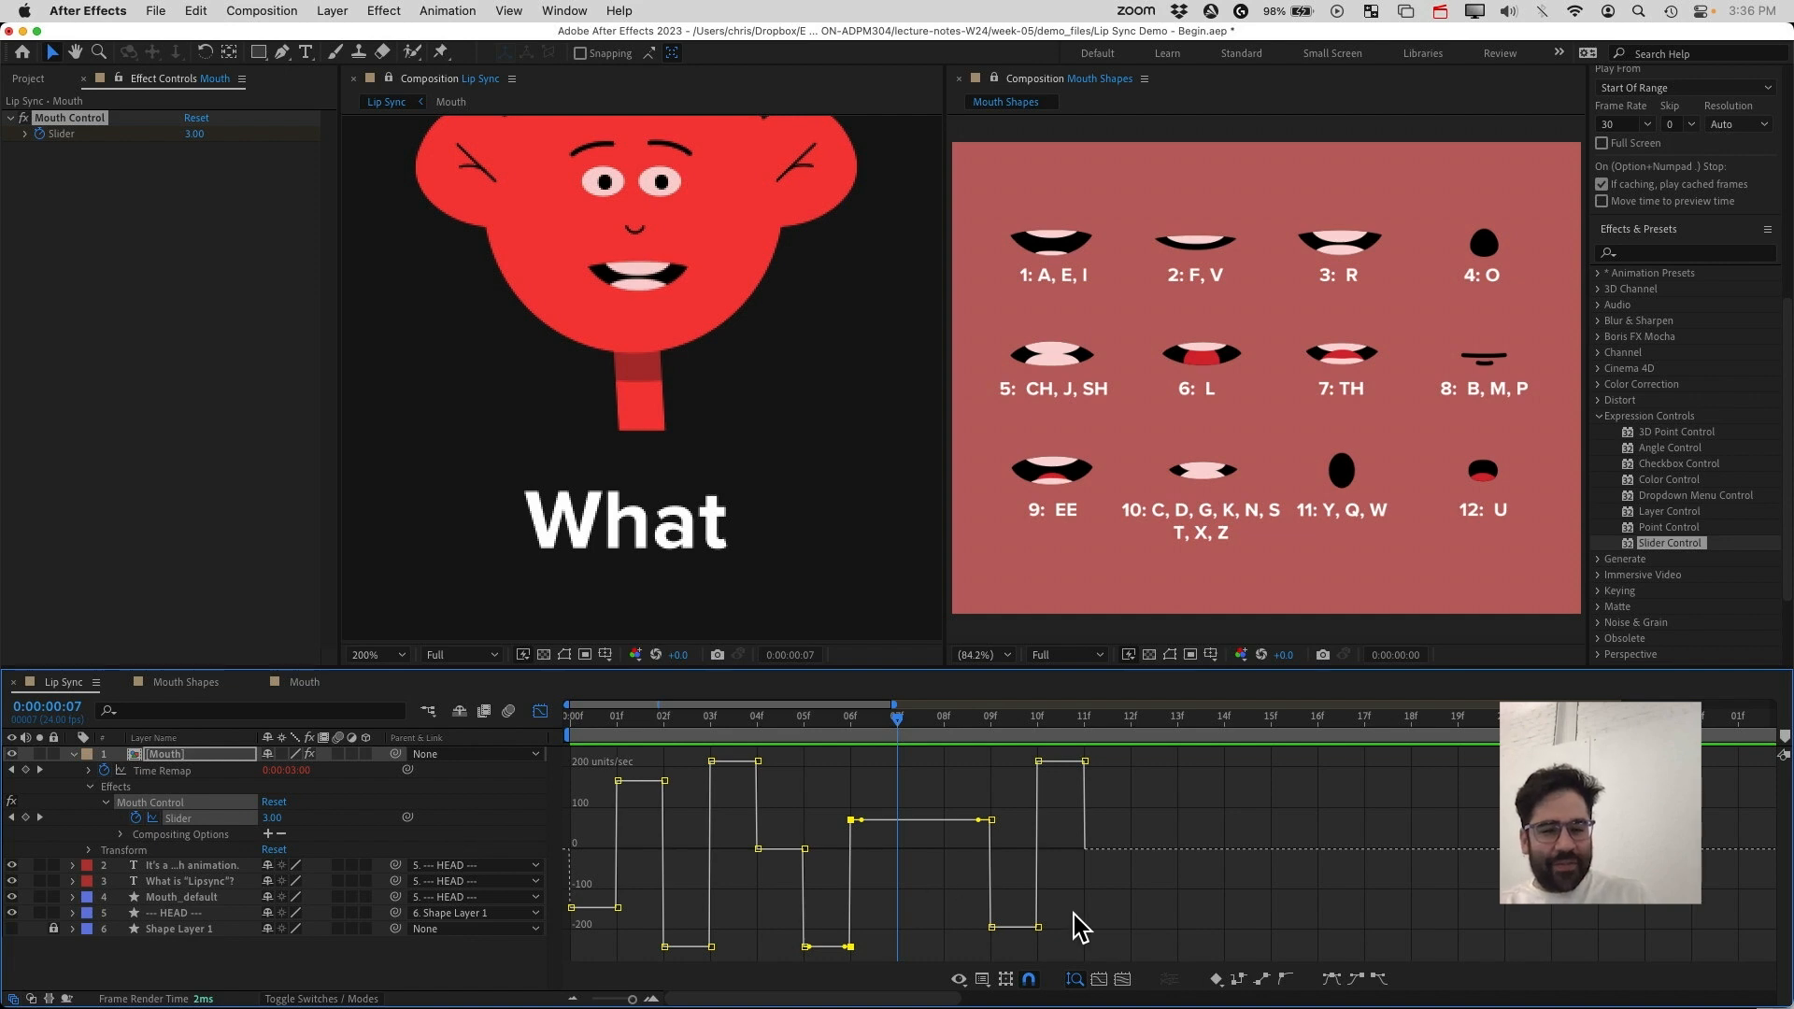
{"action": "left_click", "coordinate": [1126, 937]}
{"action": "left_click_drag", "start_coordinate": [1121, 937], "coordinate": [816, 857]}
{"action": "left_click", "coordinate": [820, 858]}
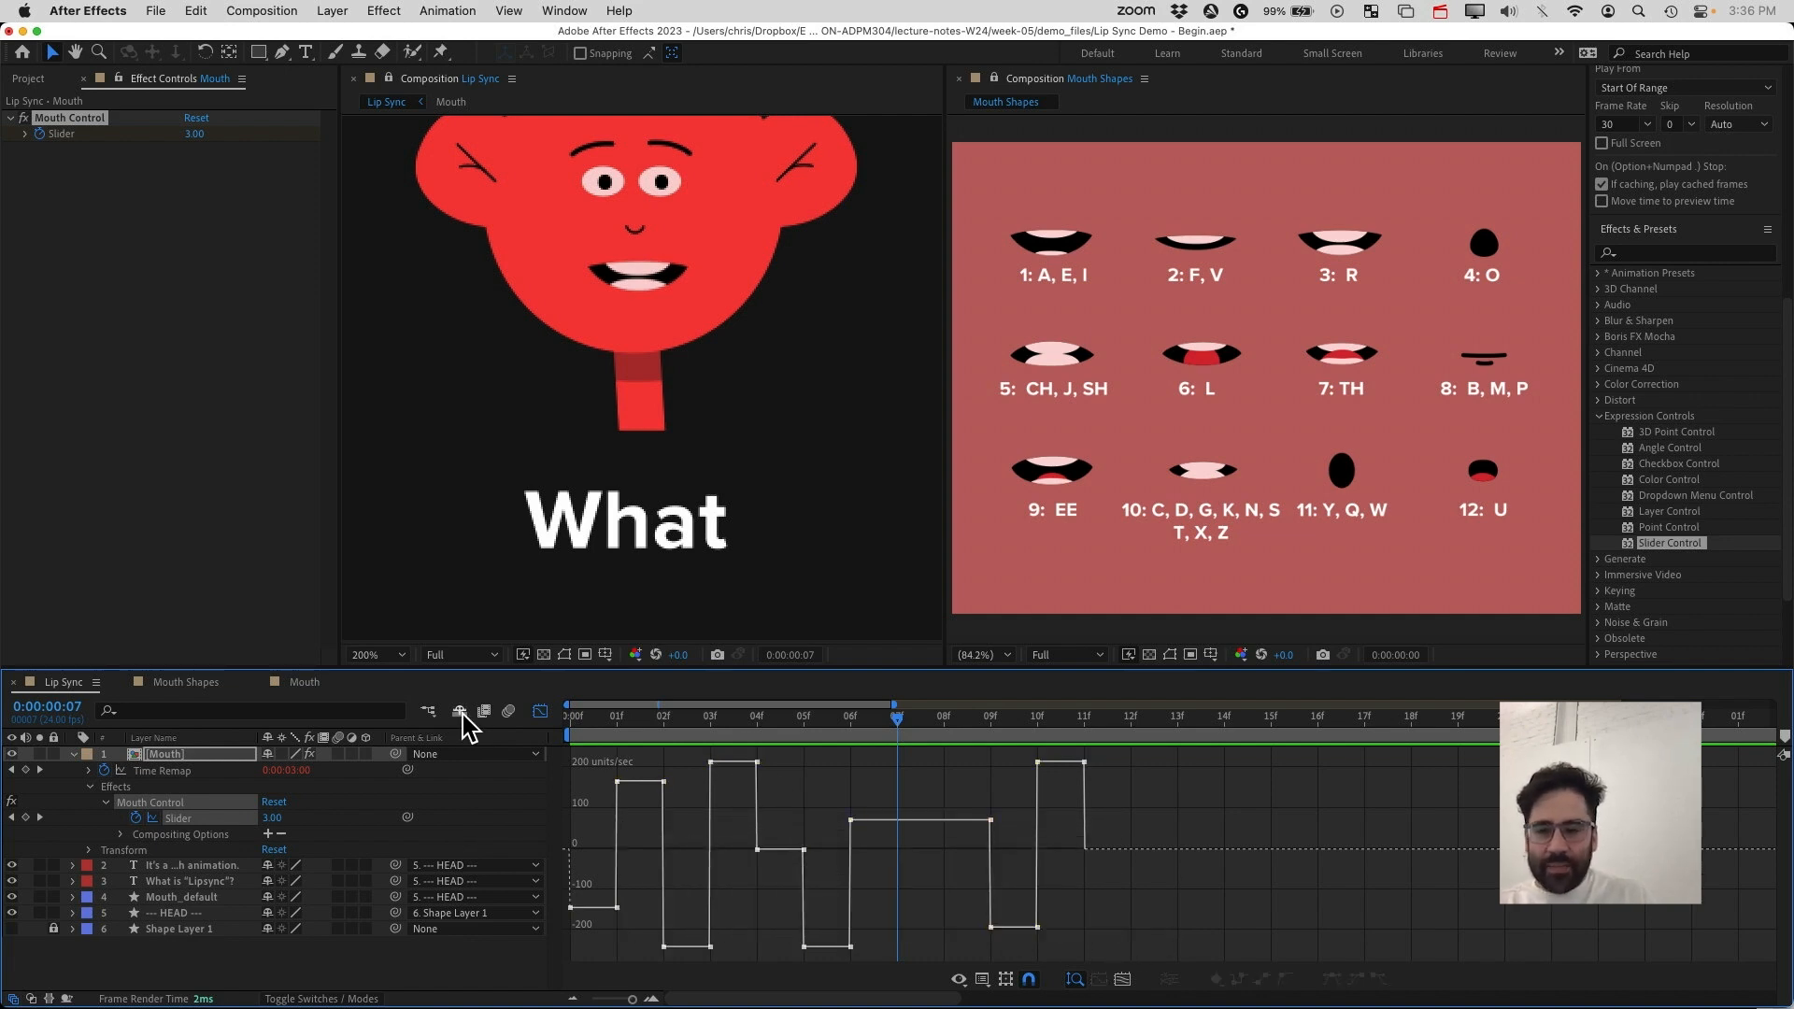
{"action": "left_click", "coordinate": [540, 712]}
Select all the Mouth Control slider keyframes and convert them to hold keyframes
{"action": "left_click", "coordinate": [1068, 847]}
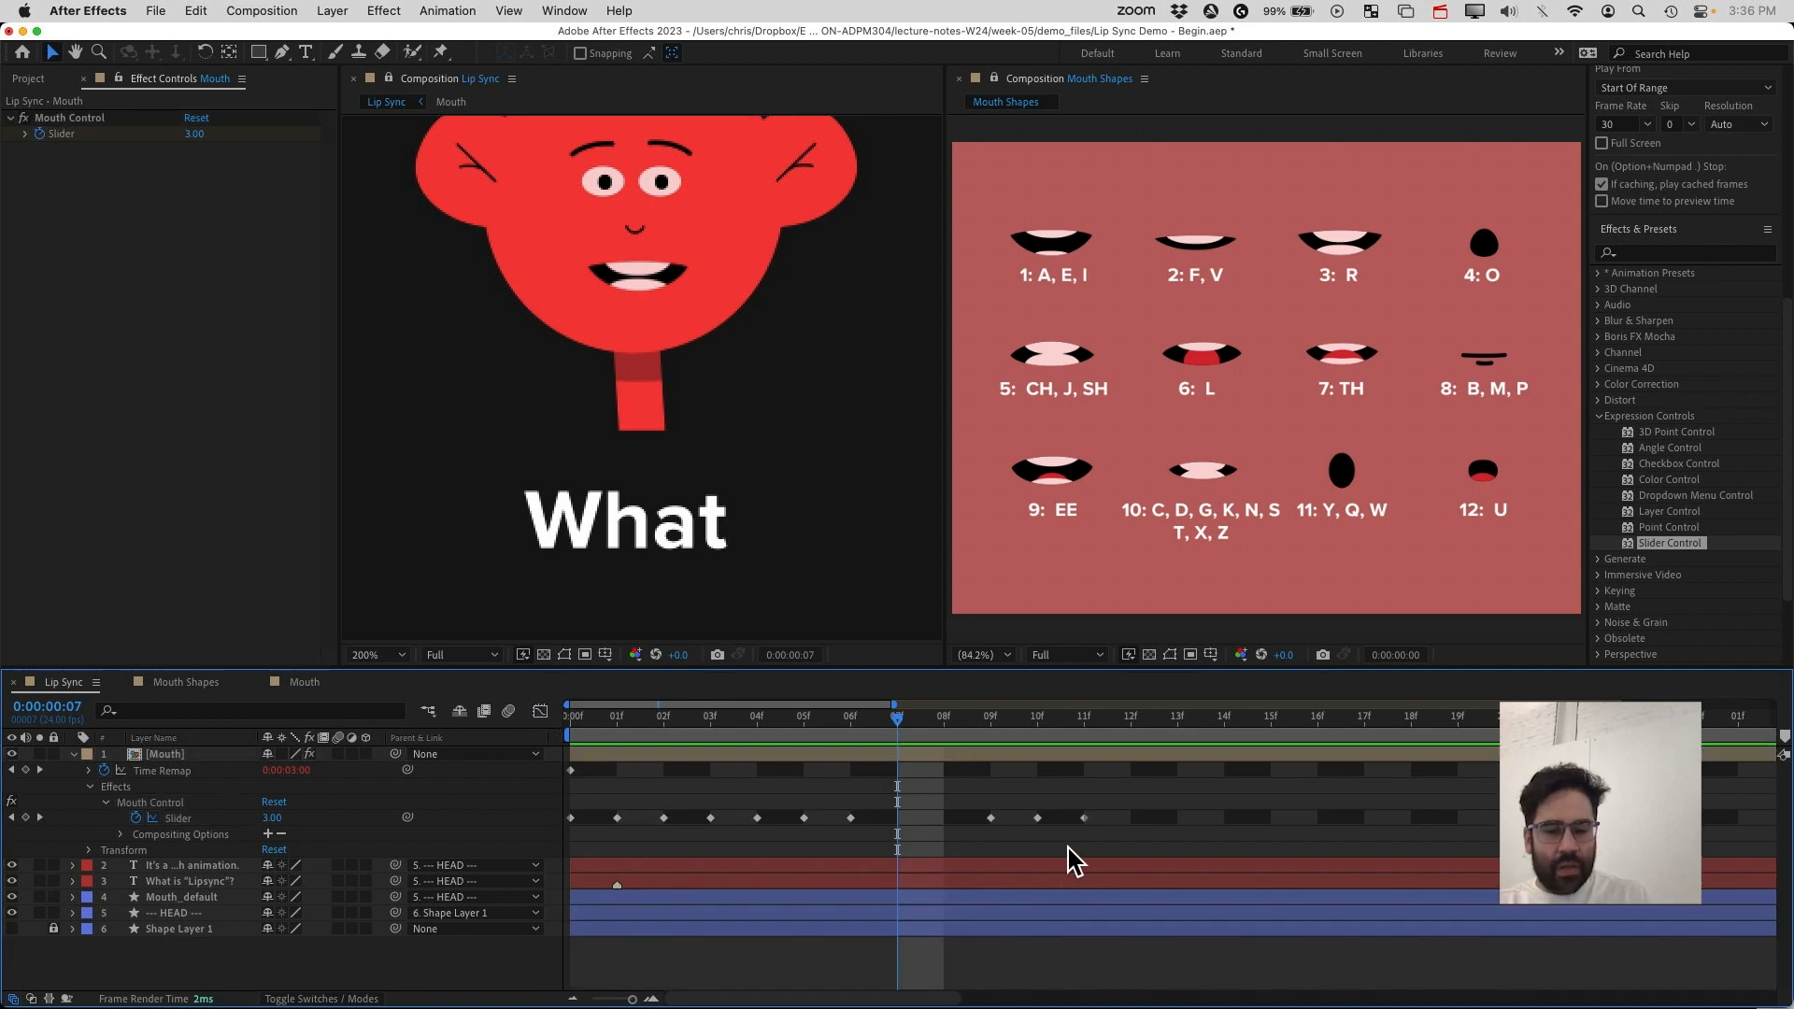
{"action": "left_click_drag", "start_coordinate": [1107, 844], "coordinate": [568, 795]}
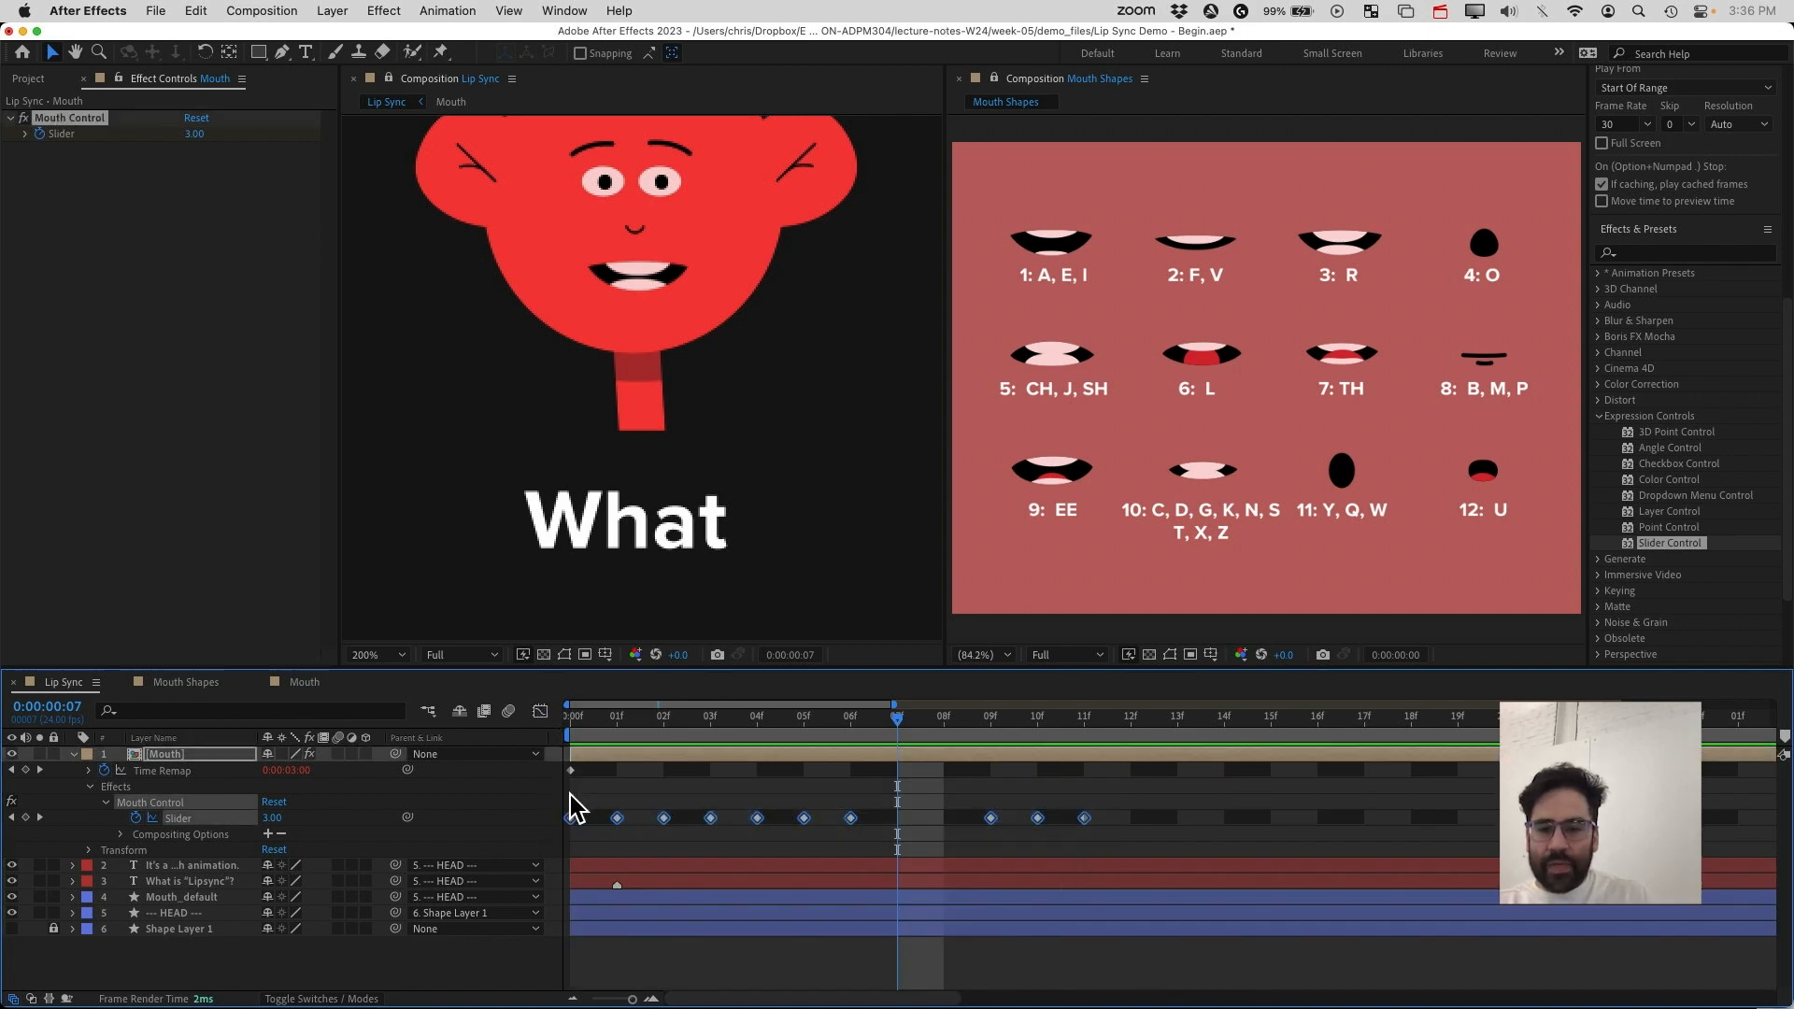
{"action": "right_click", "coordinate": [619, 819]}
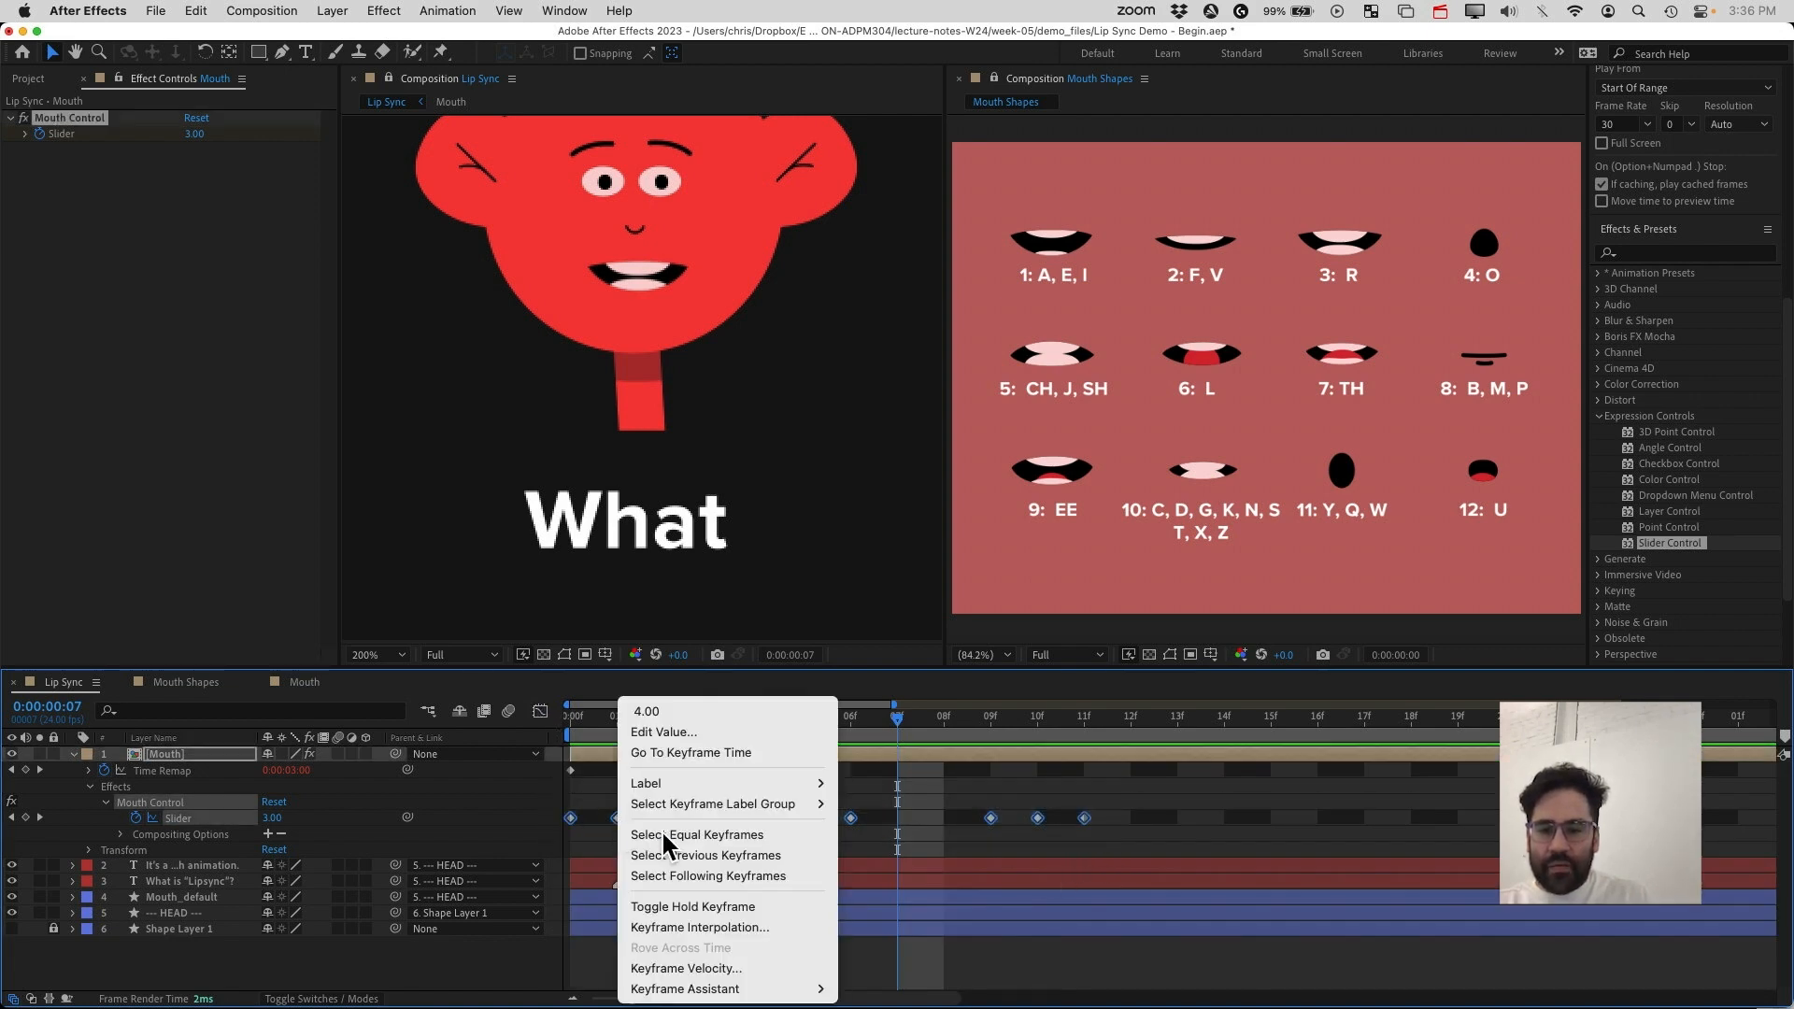
{"action": "left_click", "coordinate": [797, 899]}
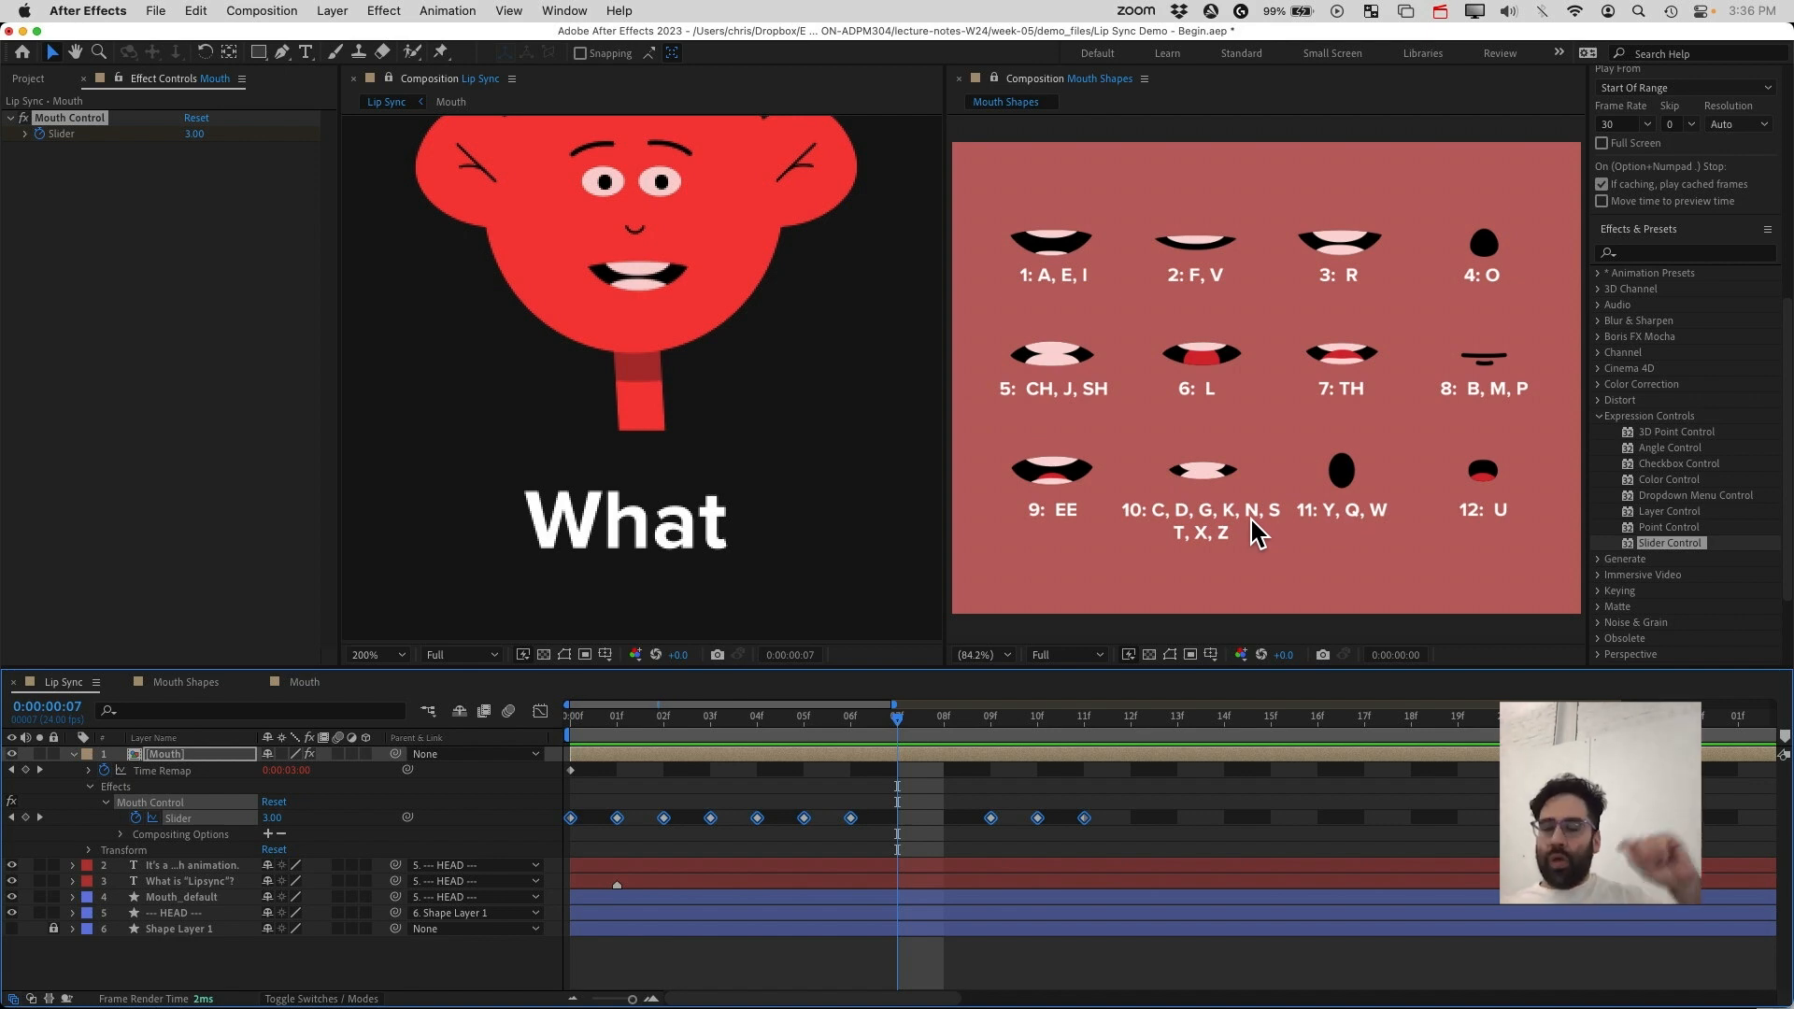
{"action": "right_click", "coordinate": [1038, 820]}
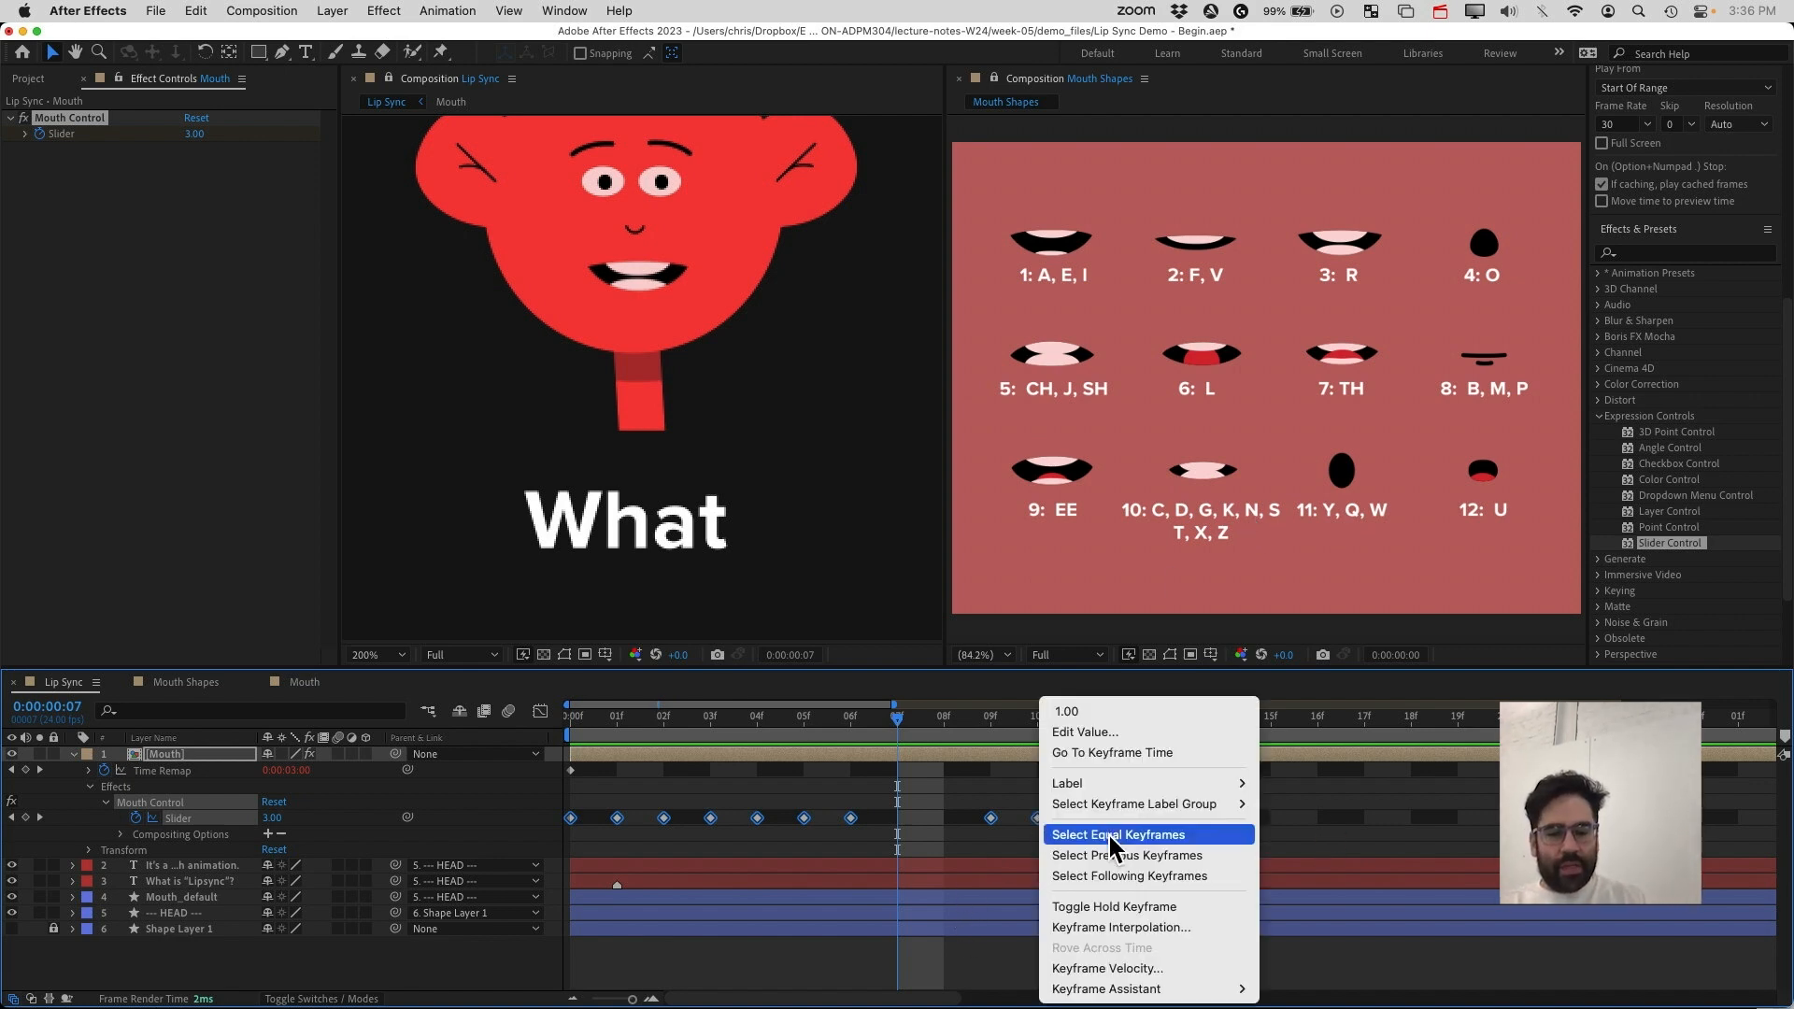
{"action": "left_click", "coordinate": [1112, 905]}
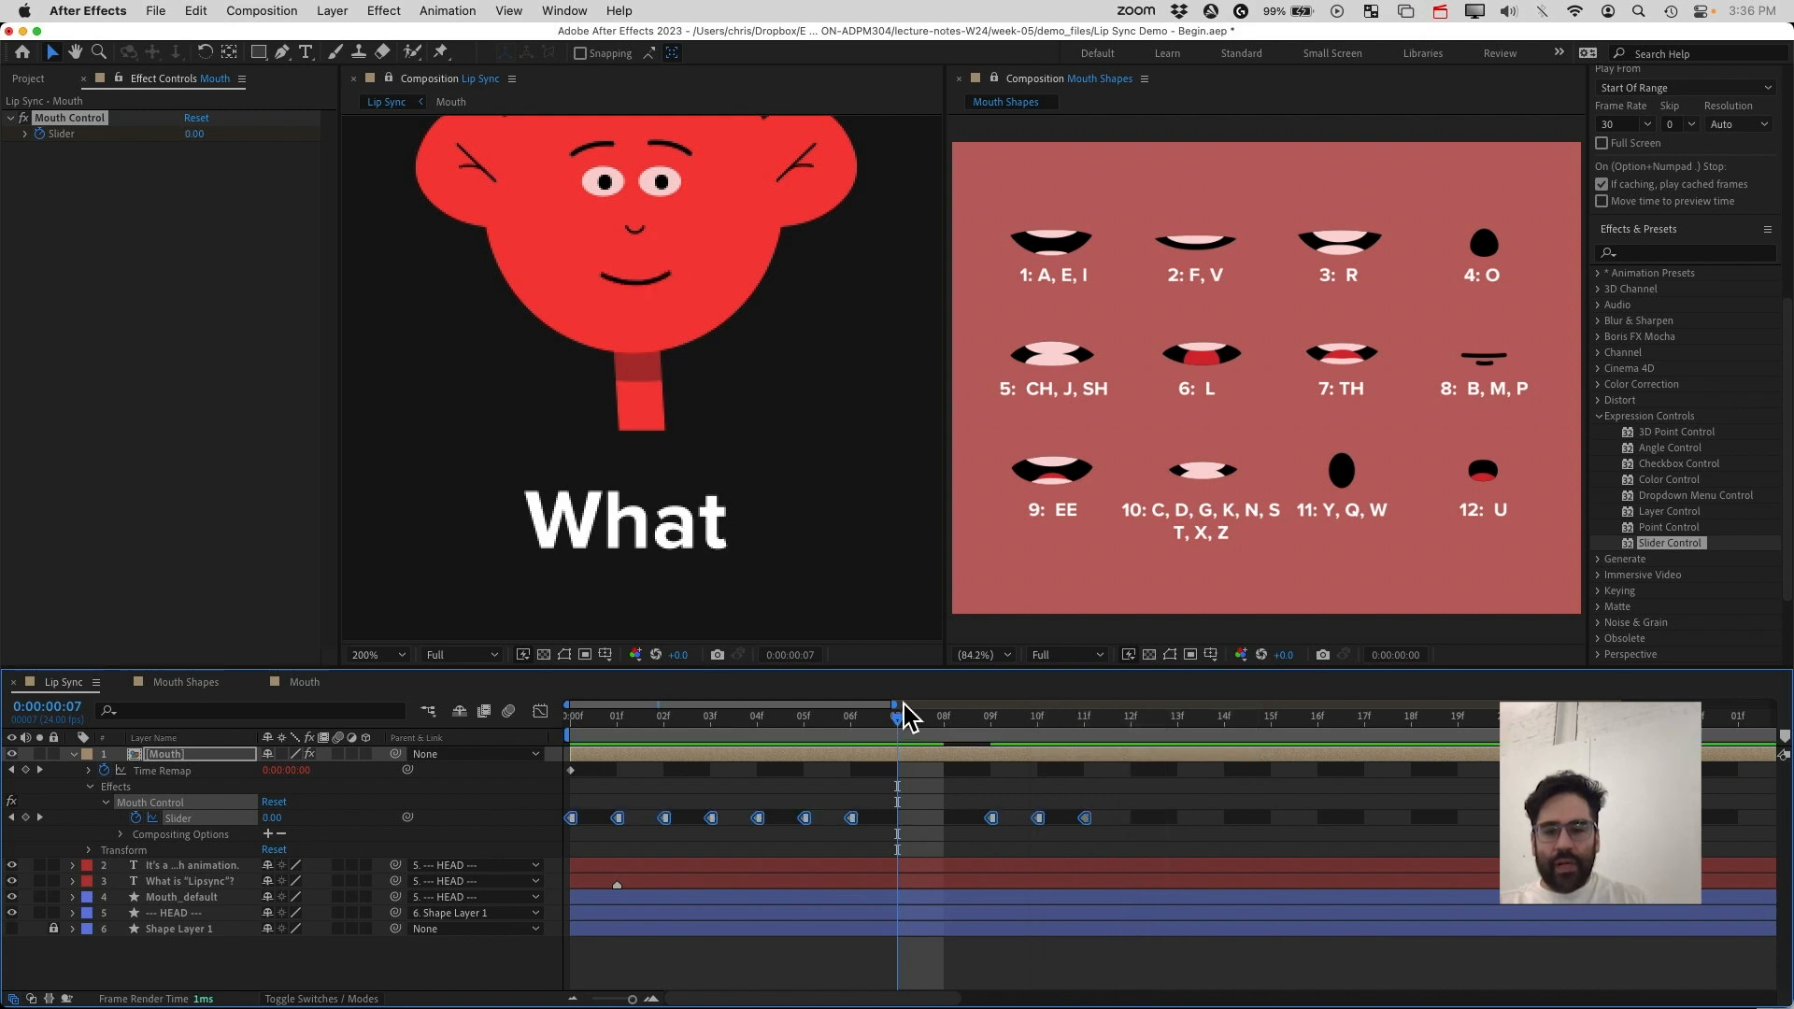
Move the last three slider keyframes earlier so they start at frame 7
{"action": "mouse_move", "coordinate": [898, 725]}
{"action": "left_mouse_down"}
{"action": "mouse_move", "coordinate": [570, 729]}
{"action": "mouse_move", "coordinate": [1115, 747]}
{"action": "mouse_move", "coordinate": [617, 742]}
{"action": "mouse_move", "coordinate": [890, 754]}
{"action": "left_mouse_up"}
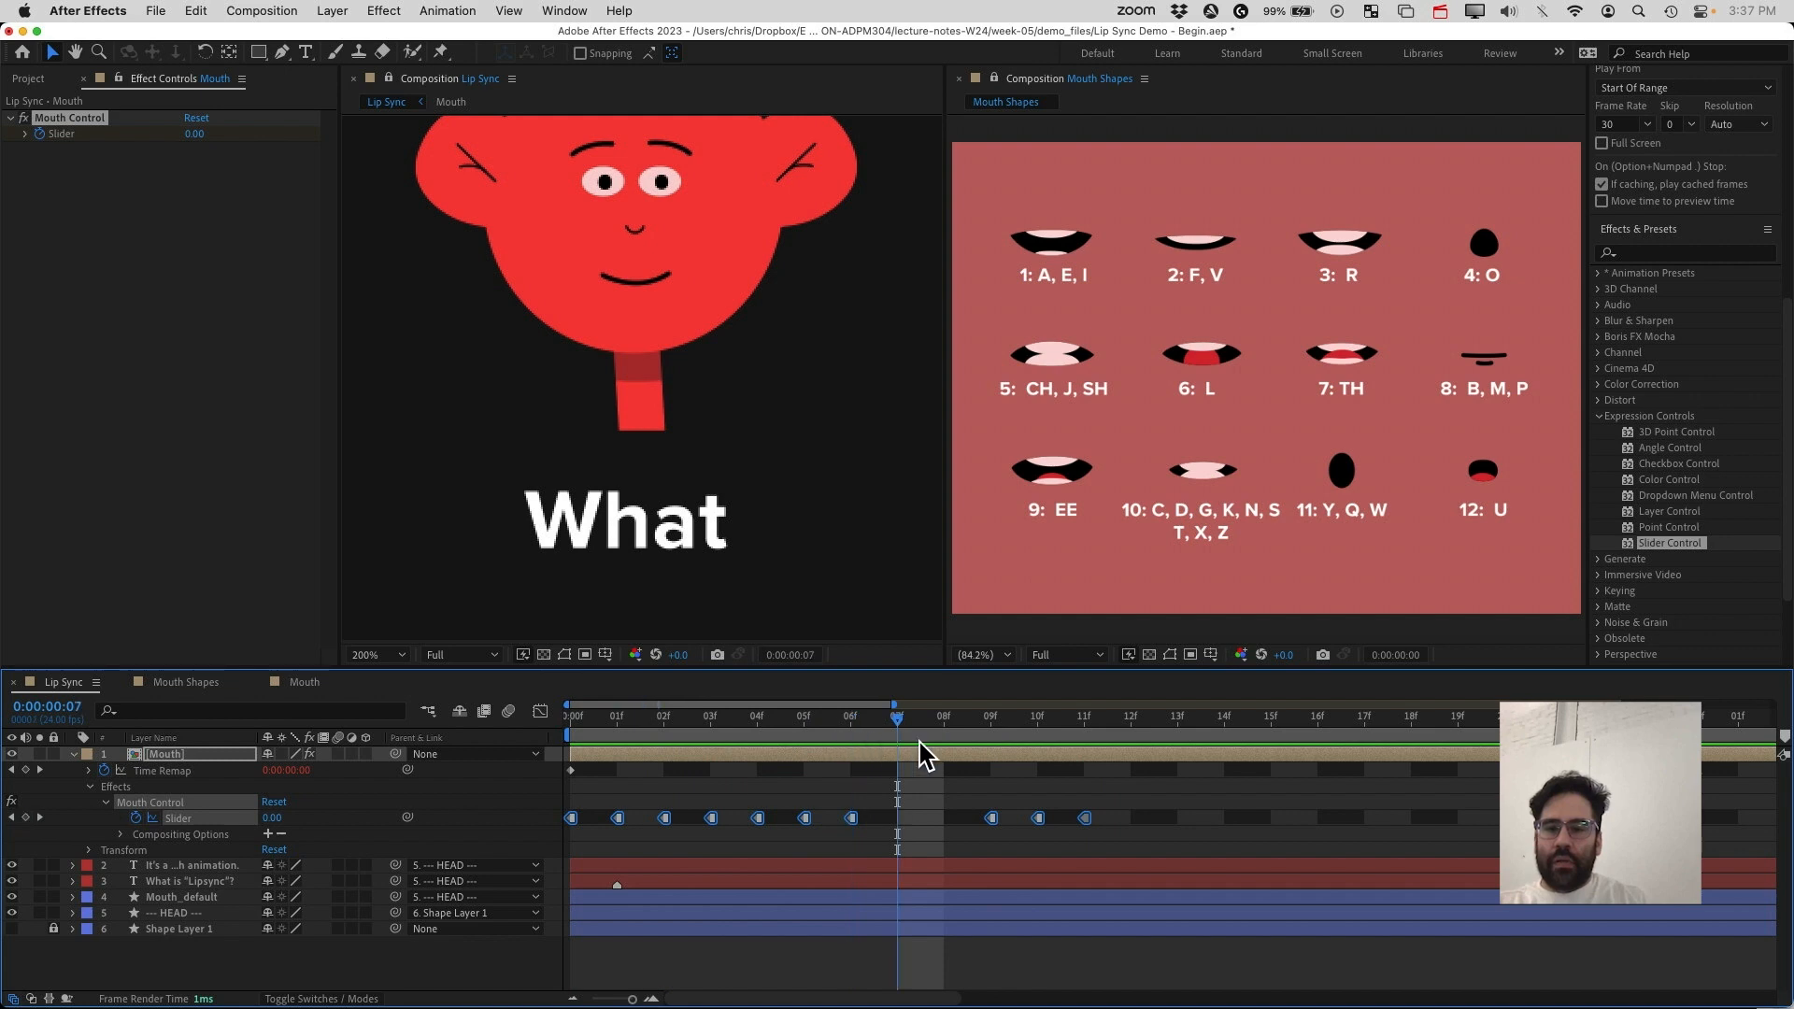
{"action": "left_click", "coordinate": [995, 835]}
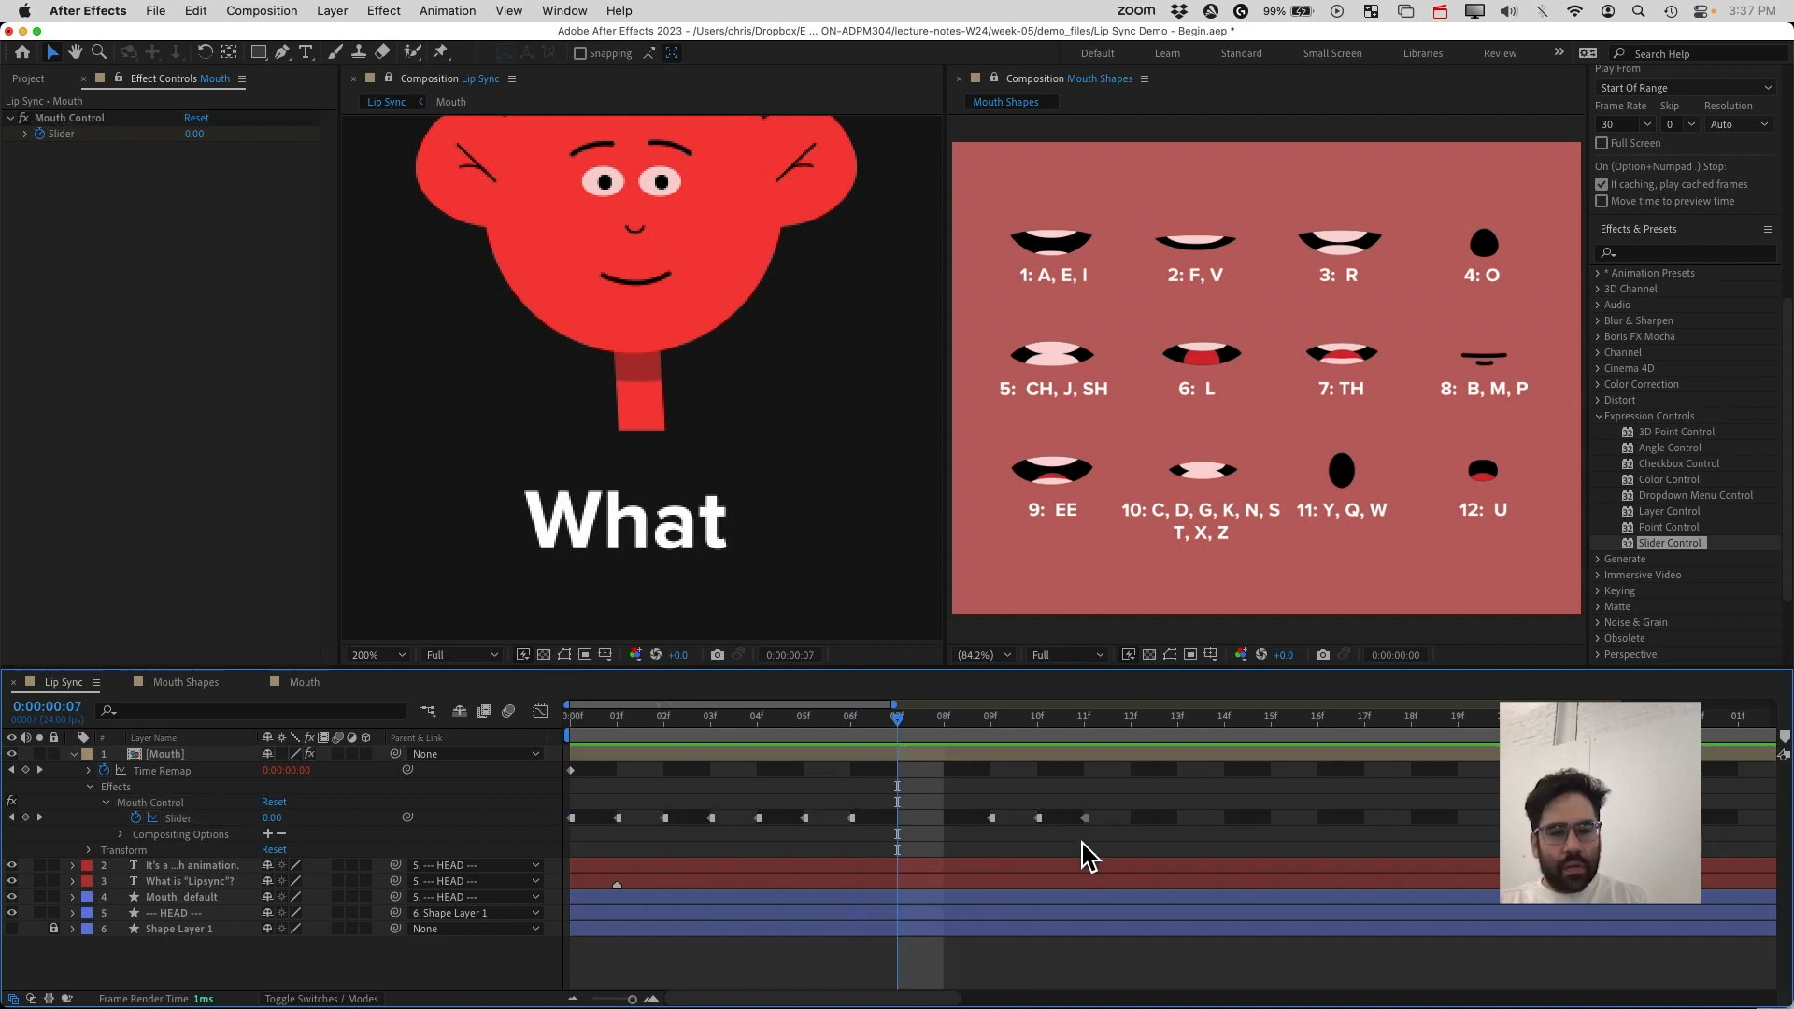
{"action": "left_click_drag", "start_coordinate": [1101, 845], "coordinate": [898, 819]}
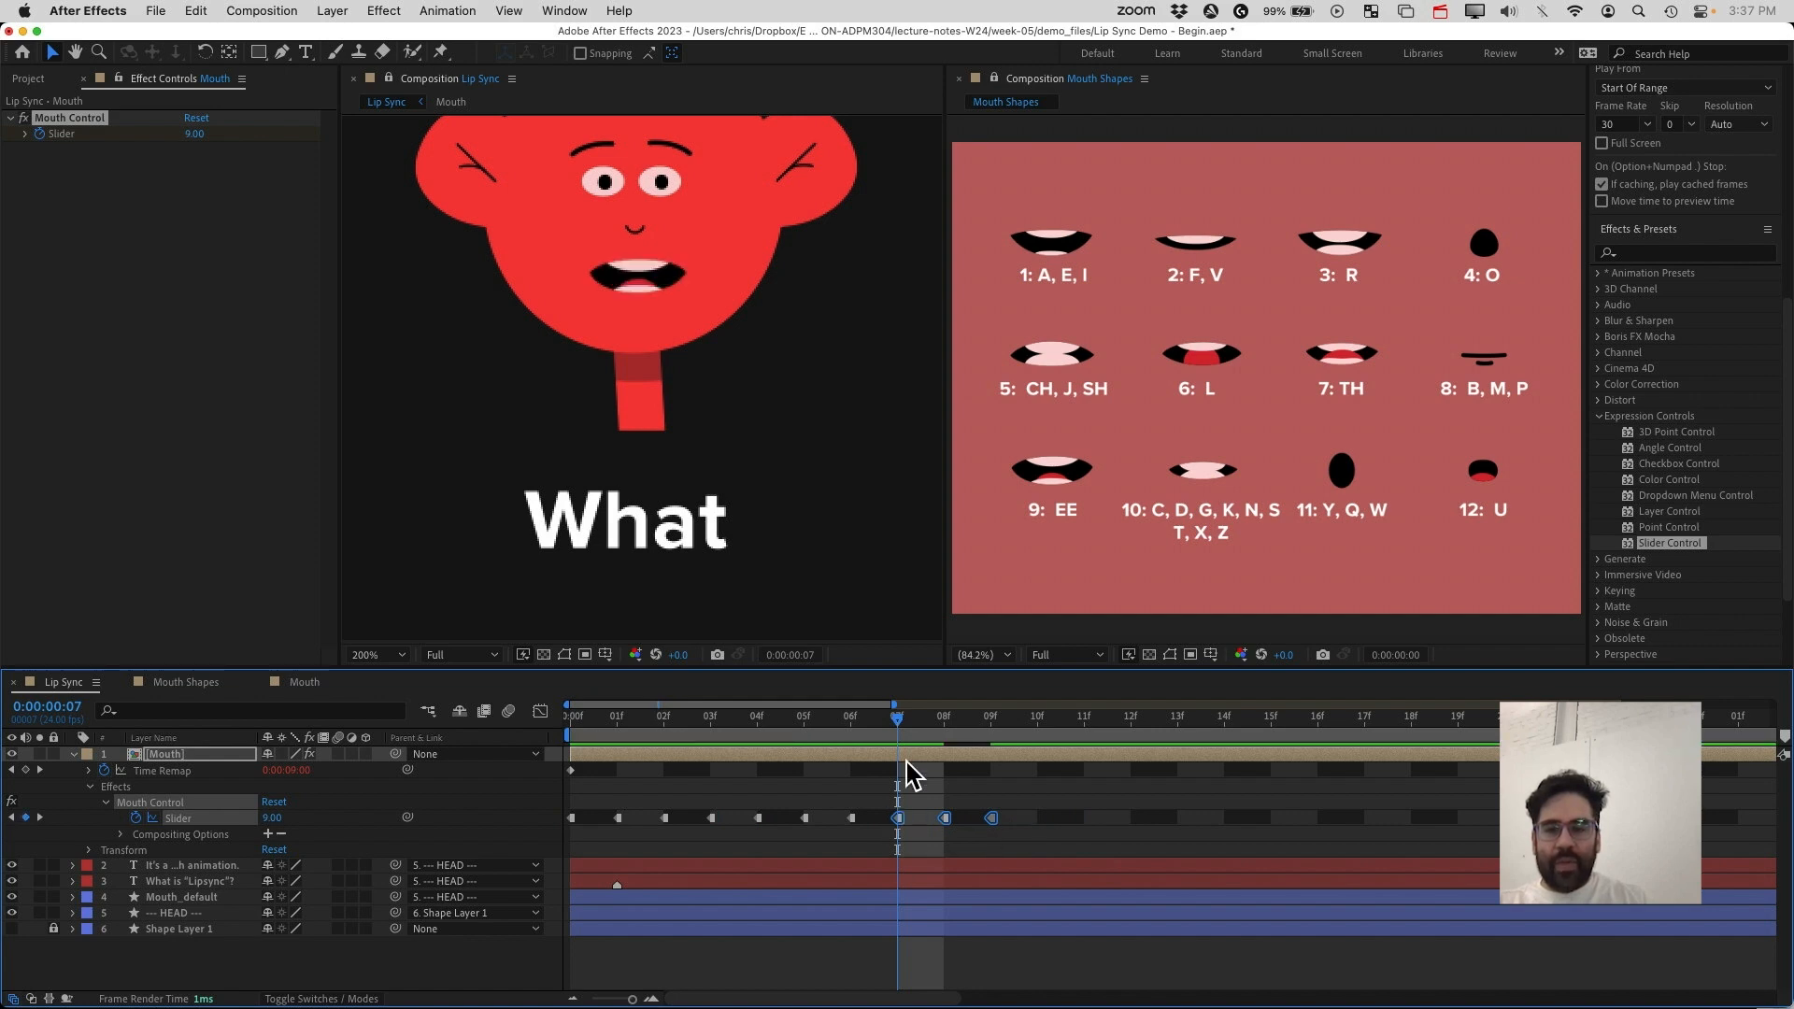
At frame 12, set the Mouth Control slider to 6
{"action": "left_click_drag", "start_coordinate": [896, 719], "coordinate": [998, 781]}
{"action": "left_click", "coordinate": [1061, 813]}
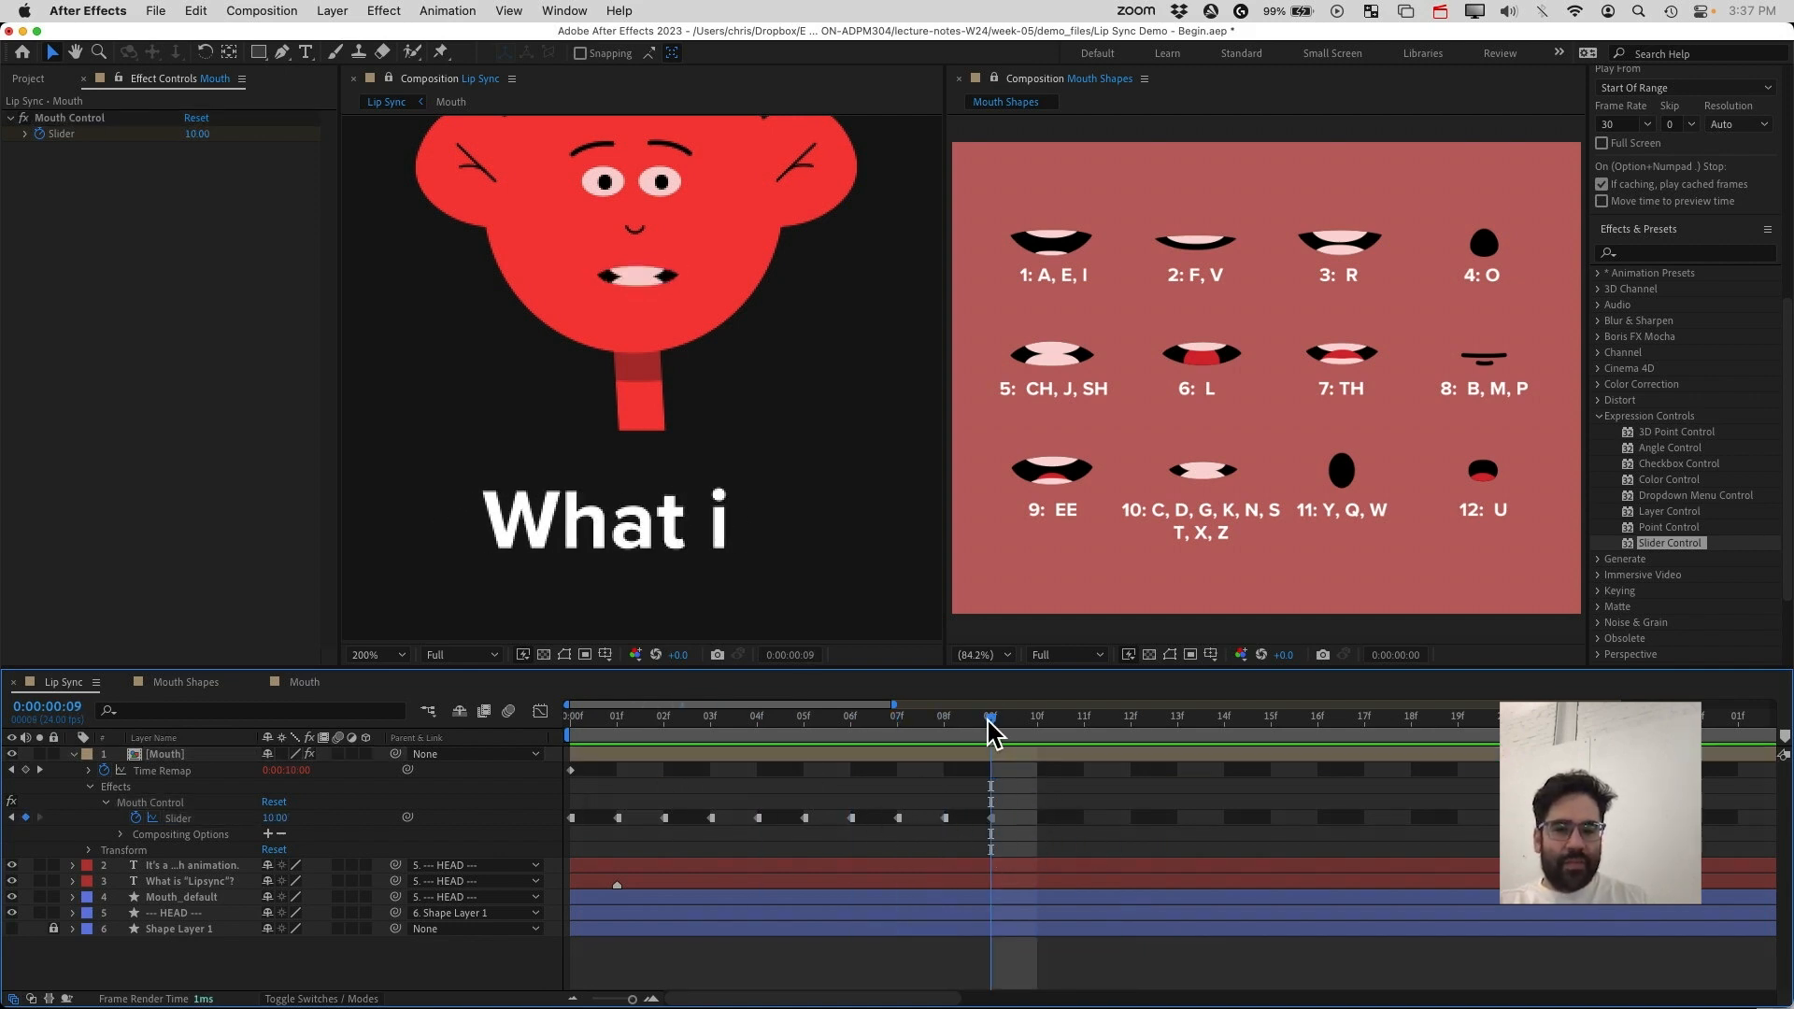
{"action": "left_click_drag", "start_coordinate": [990, 733], "coordinate": [1066, 740]}
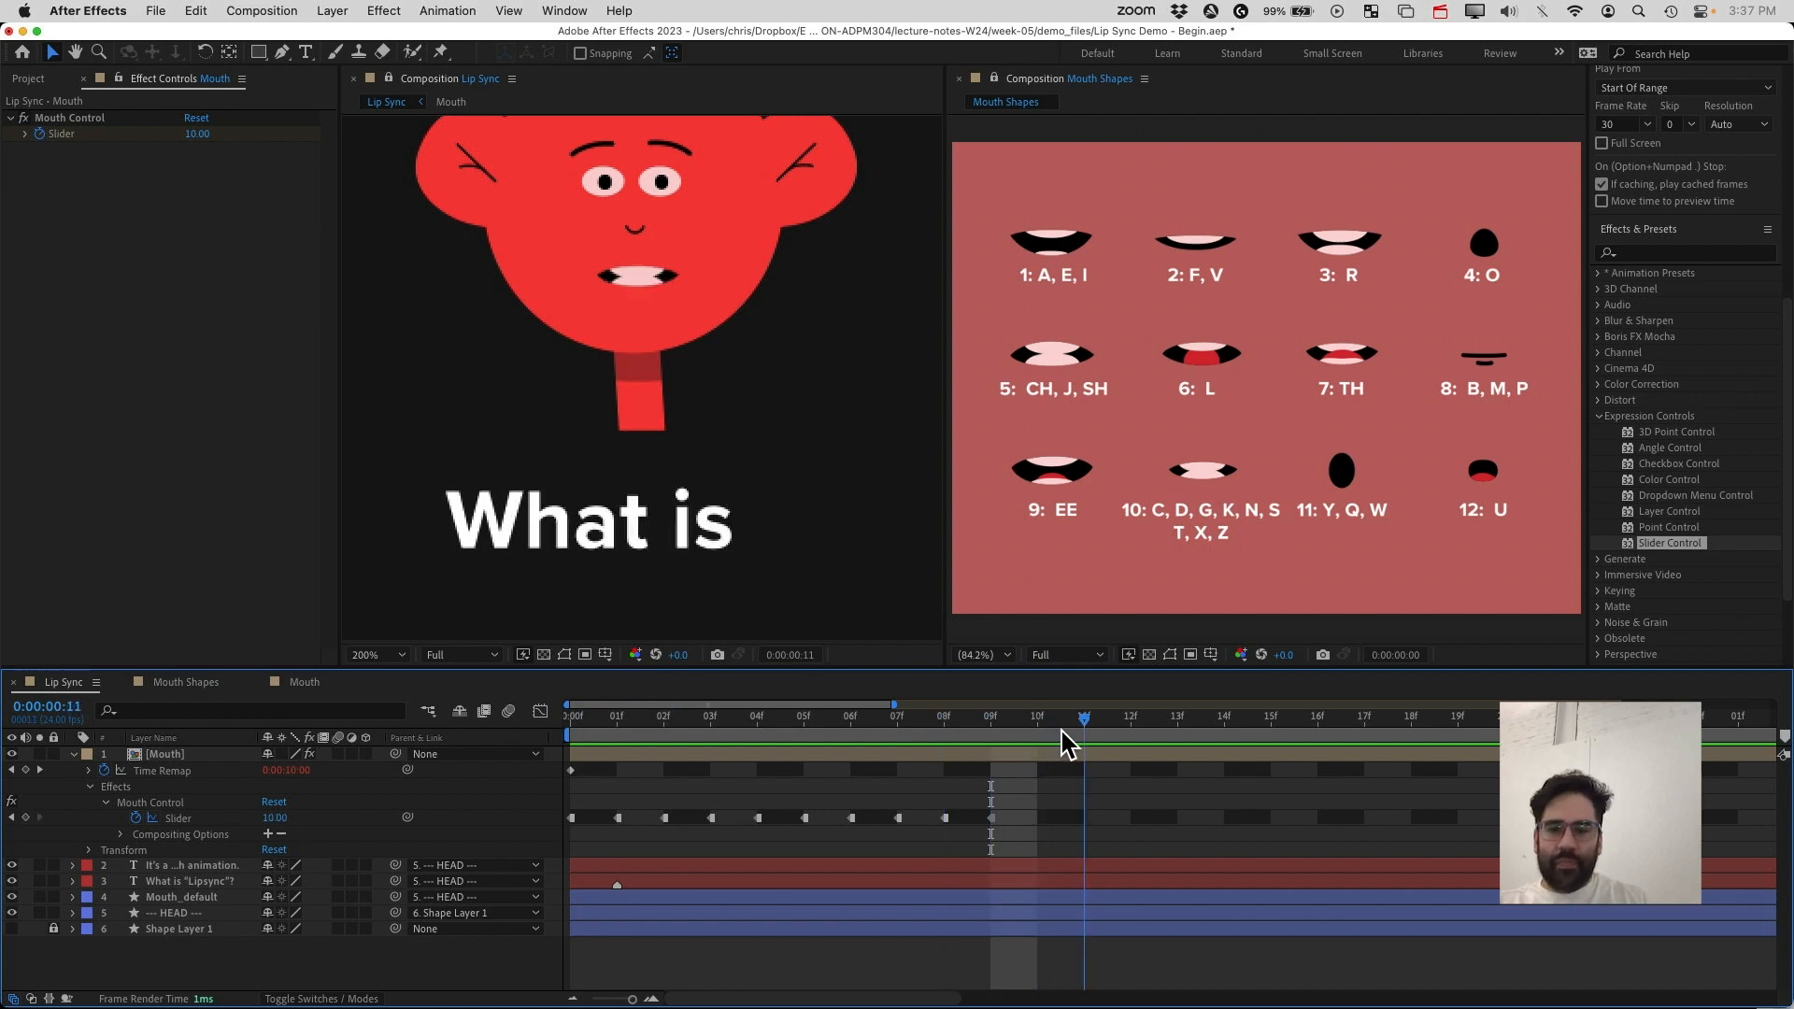
{"action": "key", "text": "Page_Down"}
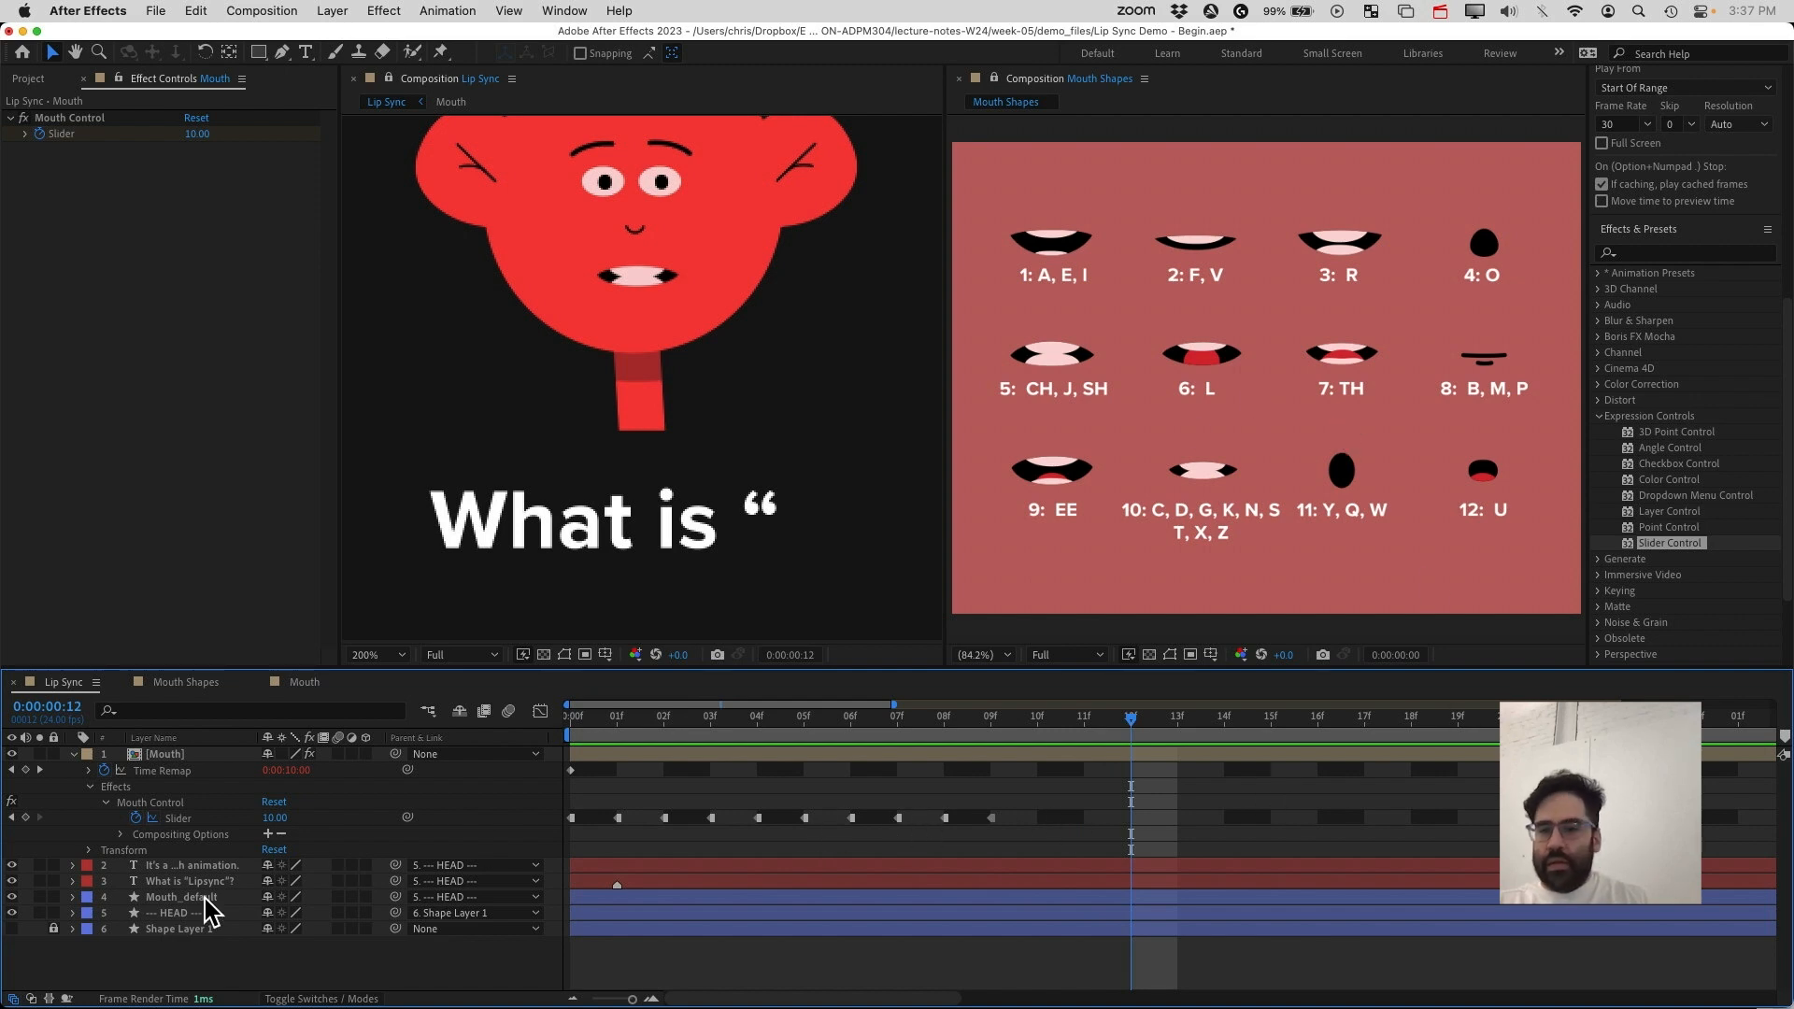
{"action": "left_click", "coordinate": [285, 818]}
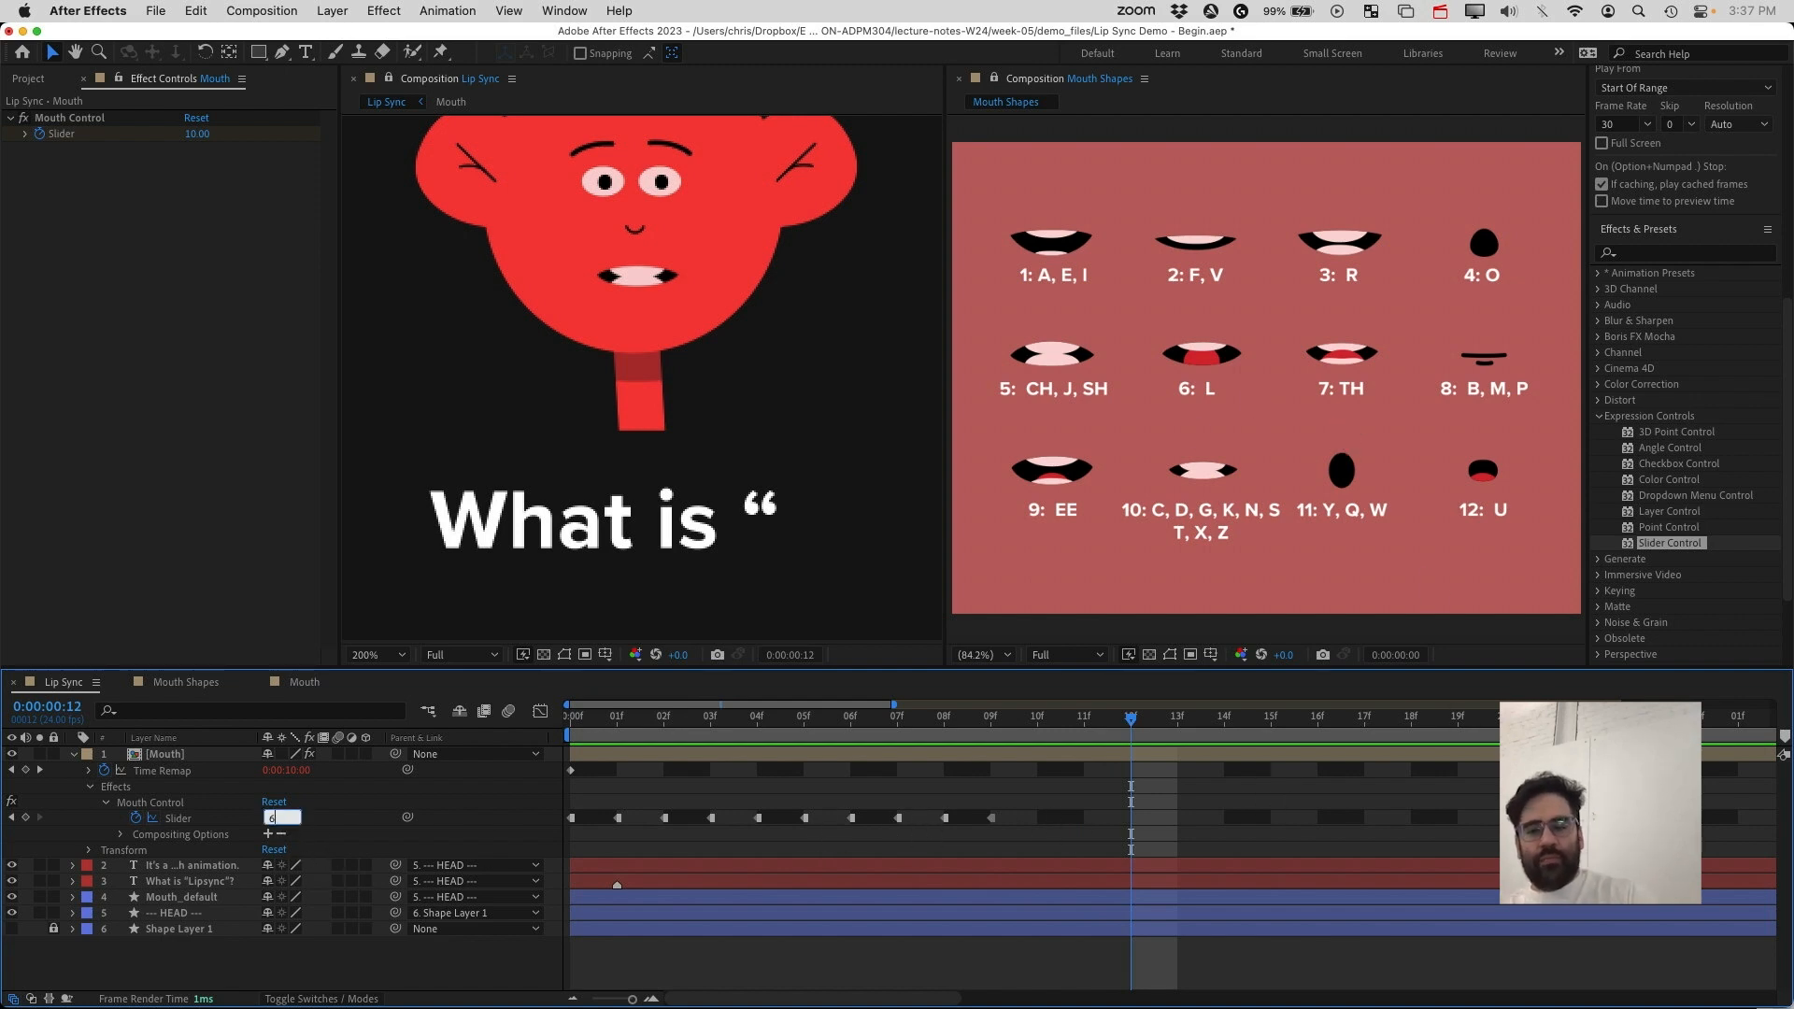
{"action": "type", "text": "6"}
{"action": "key", "text": "Return"}
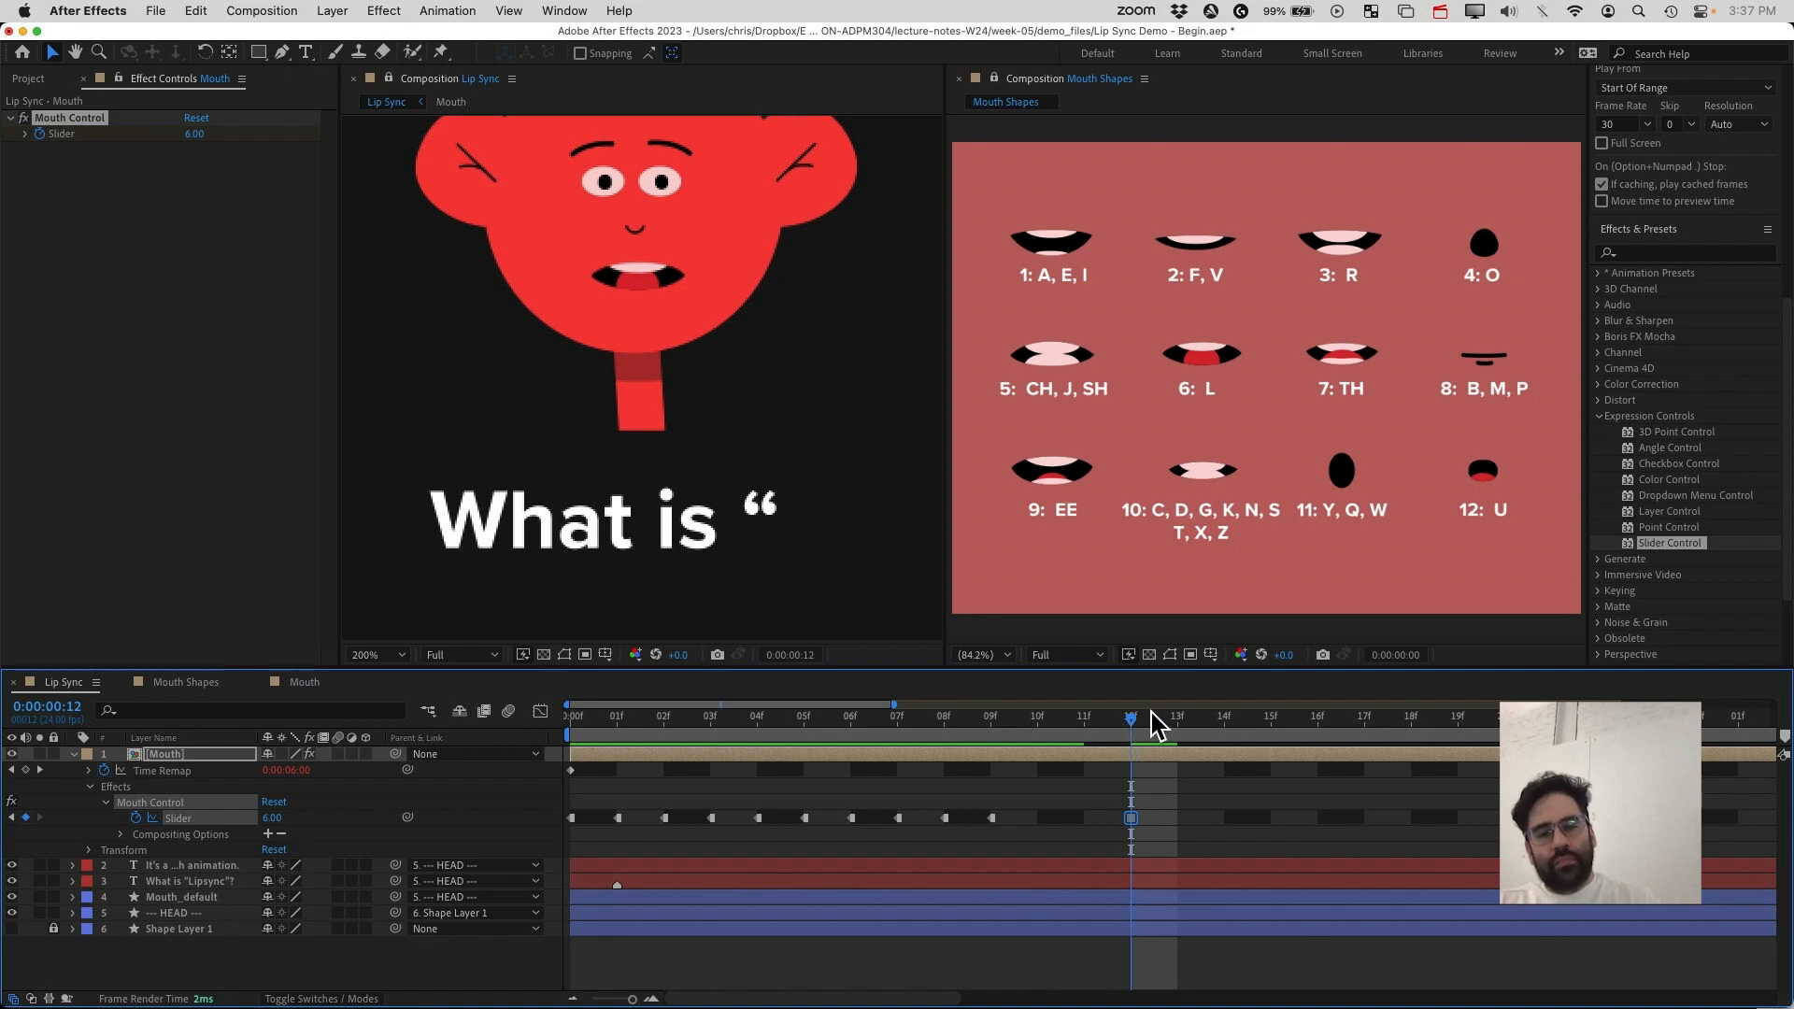
At frame 14, set the Mouth Control slider to 1
{"action": "left_click_drag", "start_coordinate": [1131, 729], "coordinate": [1218, 736]}
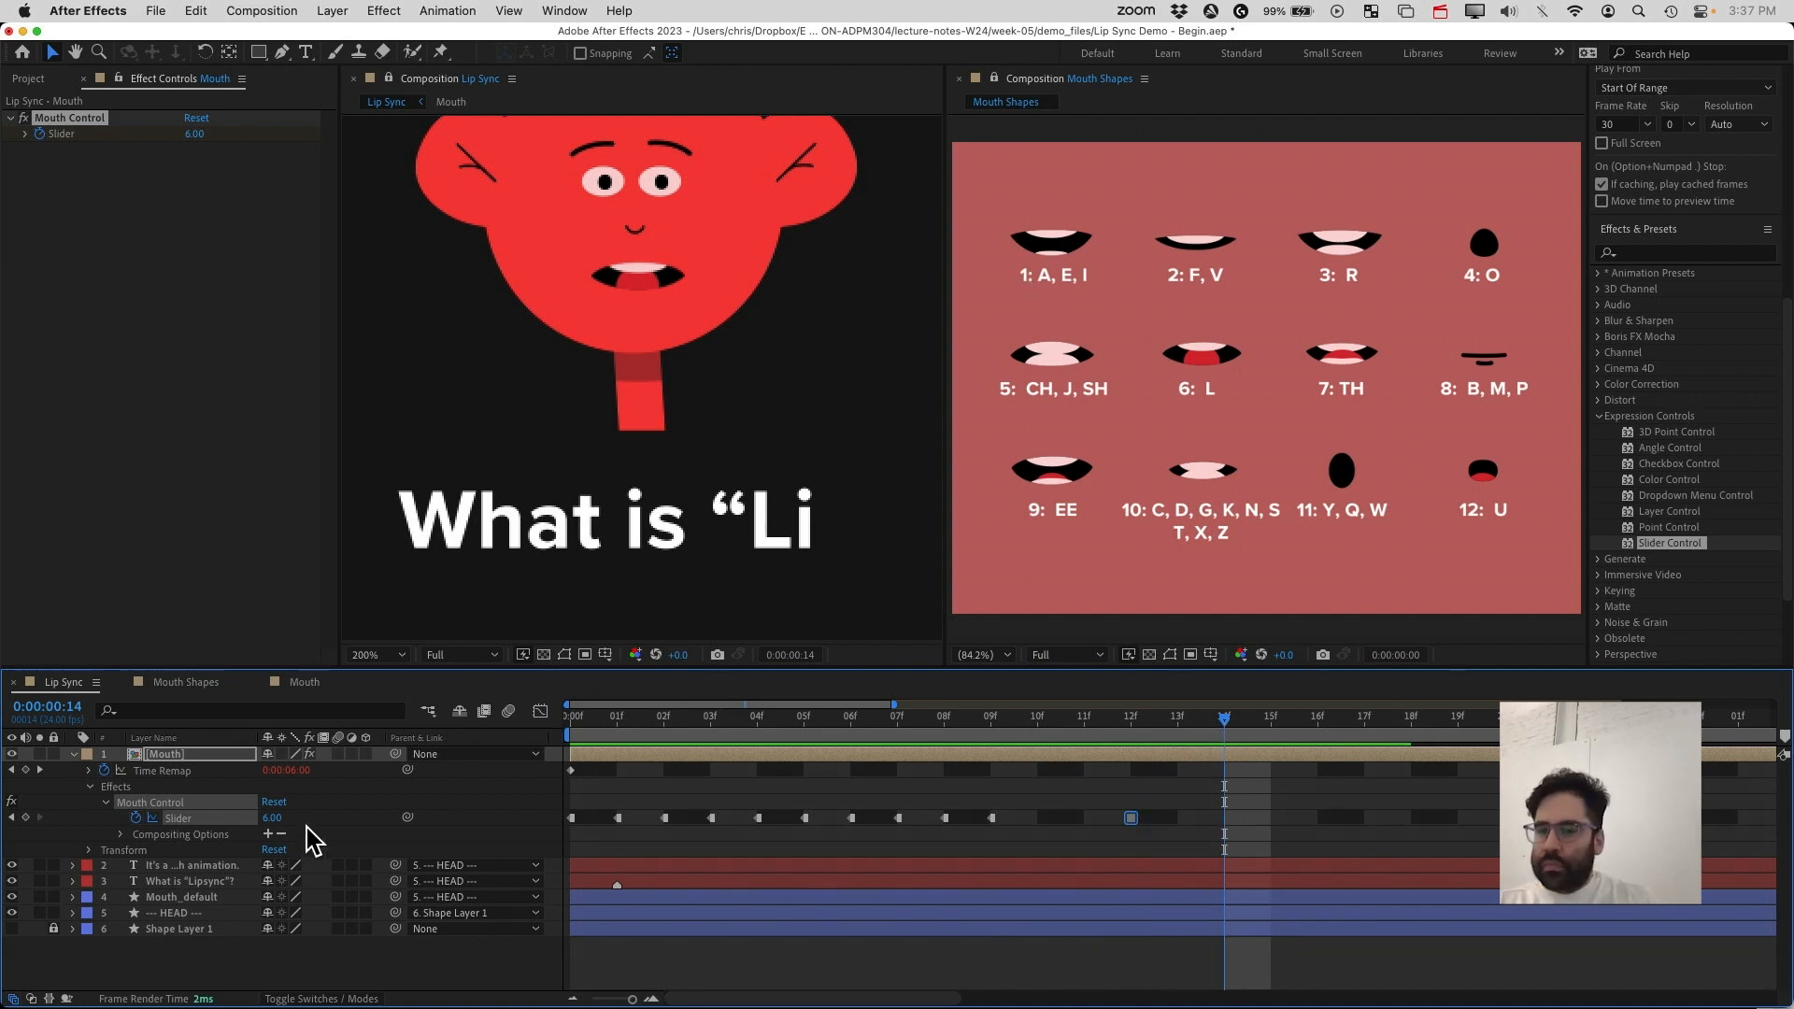
{"action": "left_click", "coordinate": [272, 818]}
{"action": "type", "text": "1"}
{"action": "key", "text": "Return"}
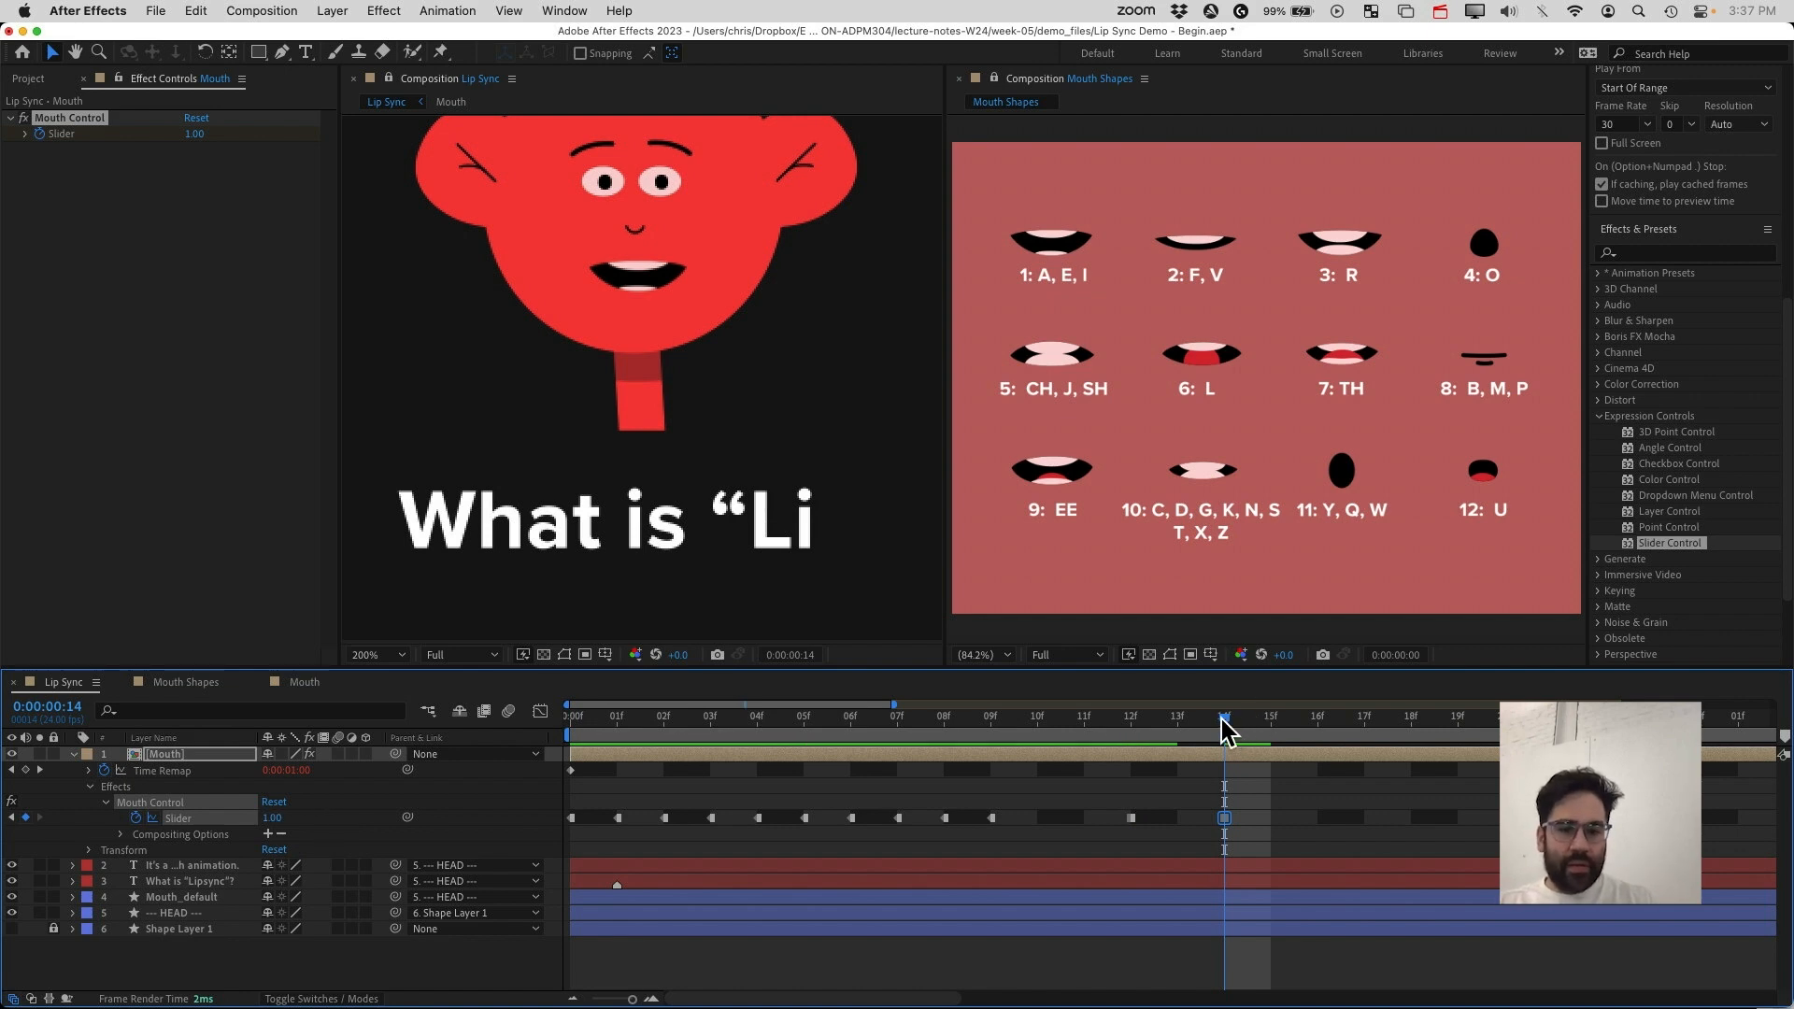
At frame 15, set the Mouth Control slider to 8
{"action": "mouse_move", "coordinate": [1248, 732]}
{"action": "left_mouse_down"}
{"action": "mouse_move", "coordinate": [1312, 731]}
{"action": "mouse_move", "coordinate": [1269, 732]}
{"action": "left_mouse_up"}
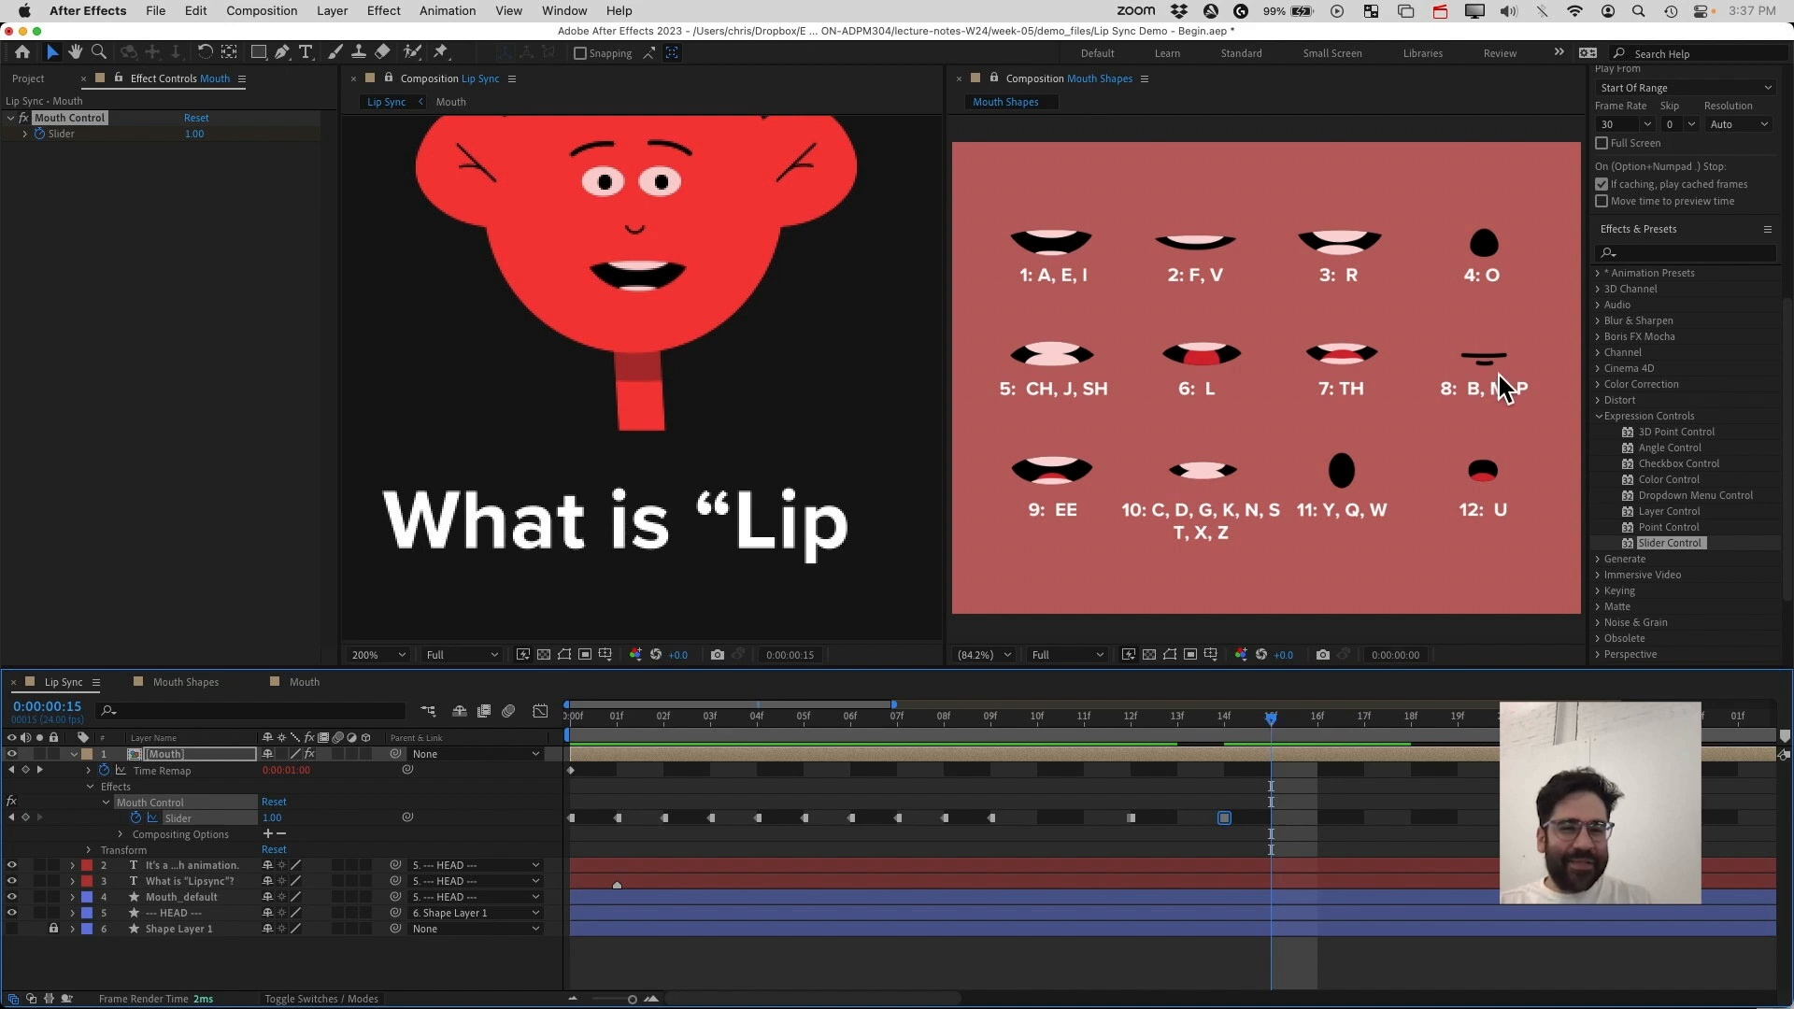
{"action": "left_click", "coordinate": [272, 818]}
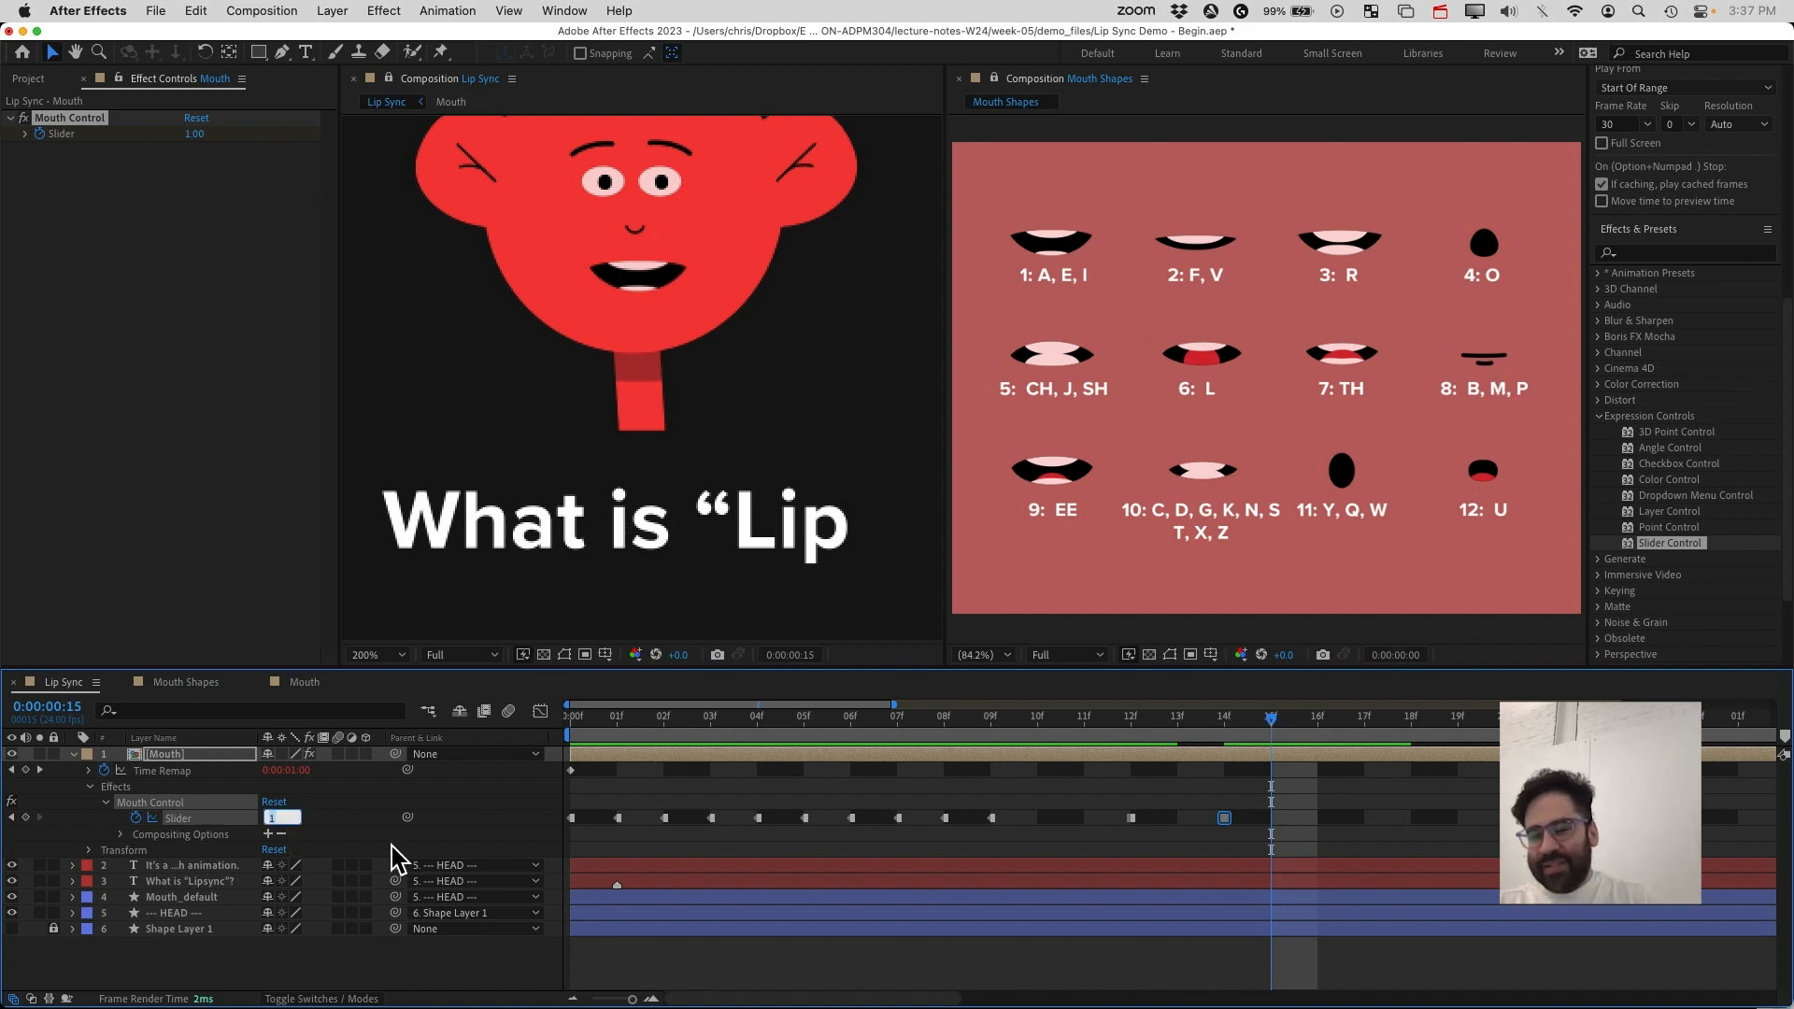
{"action": "type", "text": "8"}
{"action": "key", "text": "Return"}
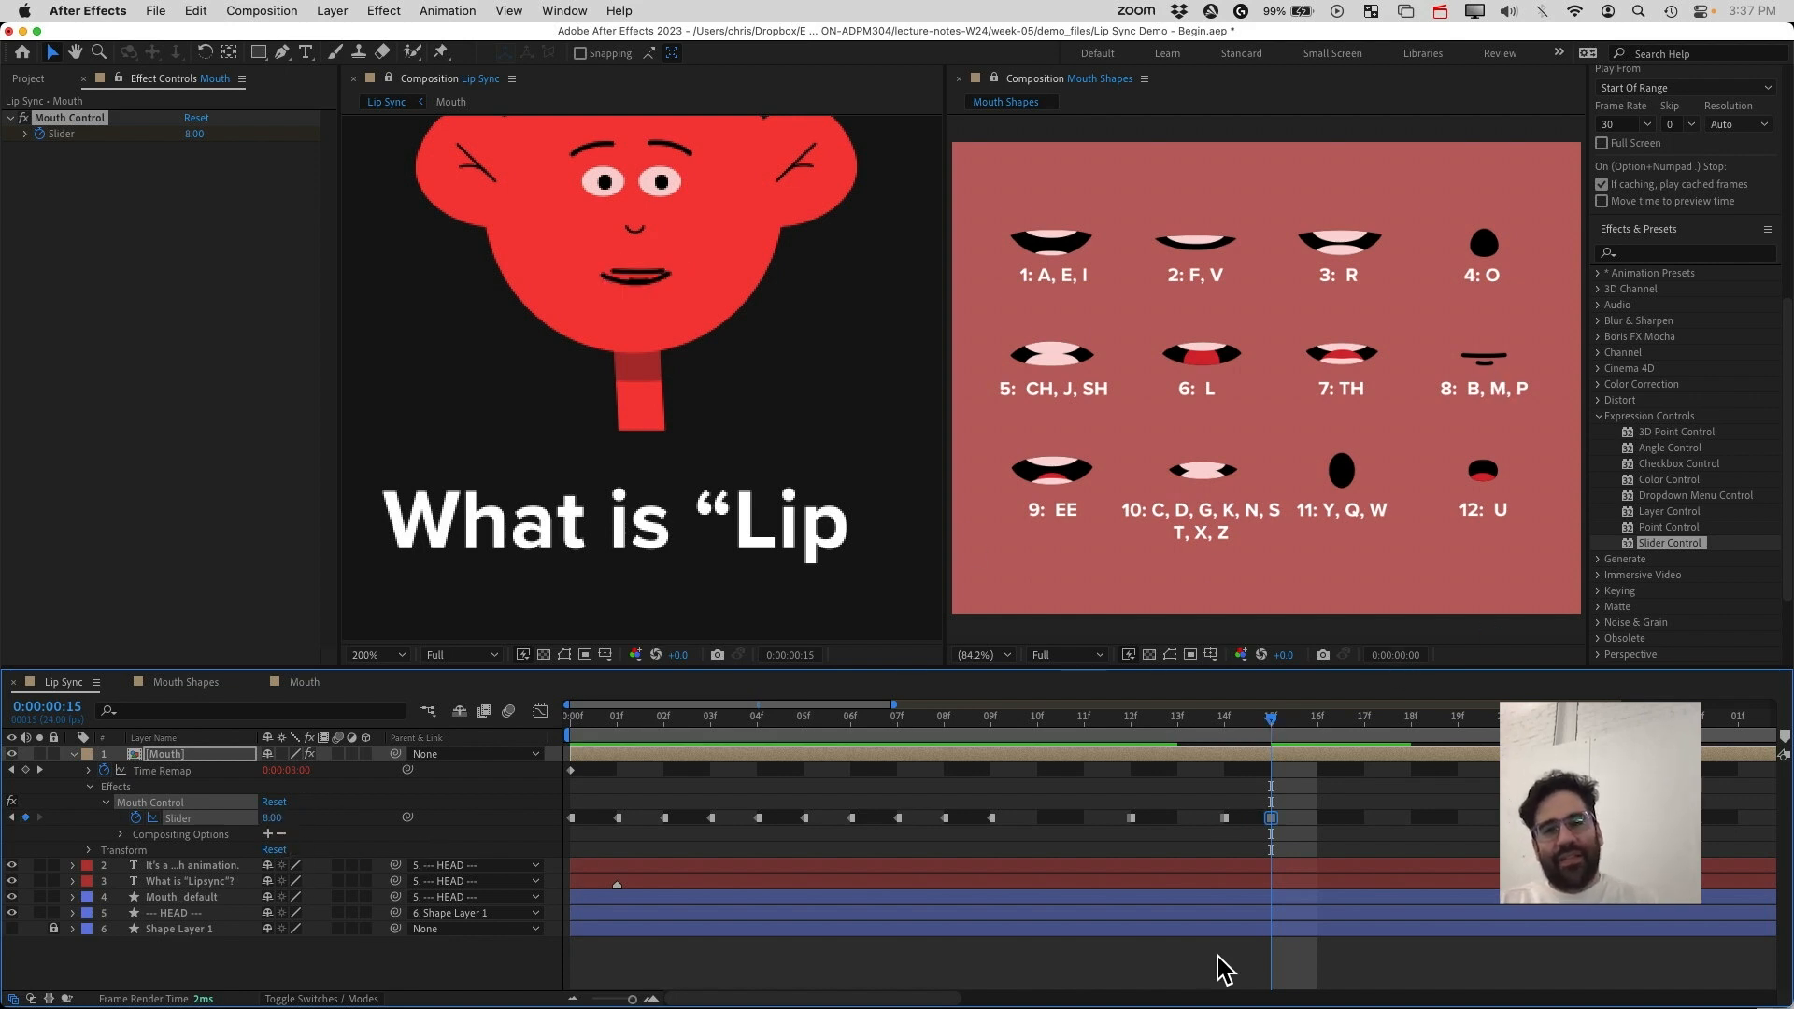
Scrub through the timeline to review the mouth shapes against the text
{"action": "left_click_drag", "start_coordinate": [1273, 732], "coordinate": [1321, 771]}
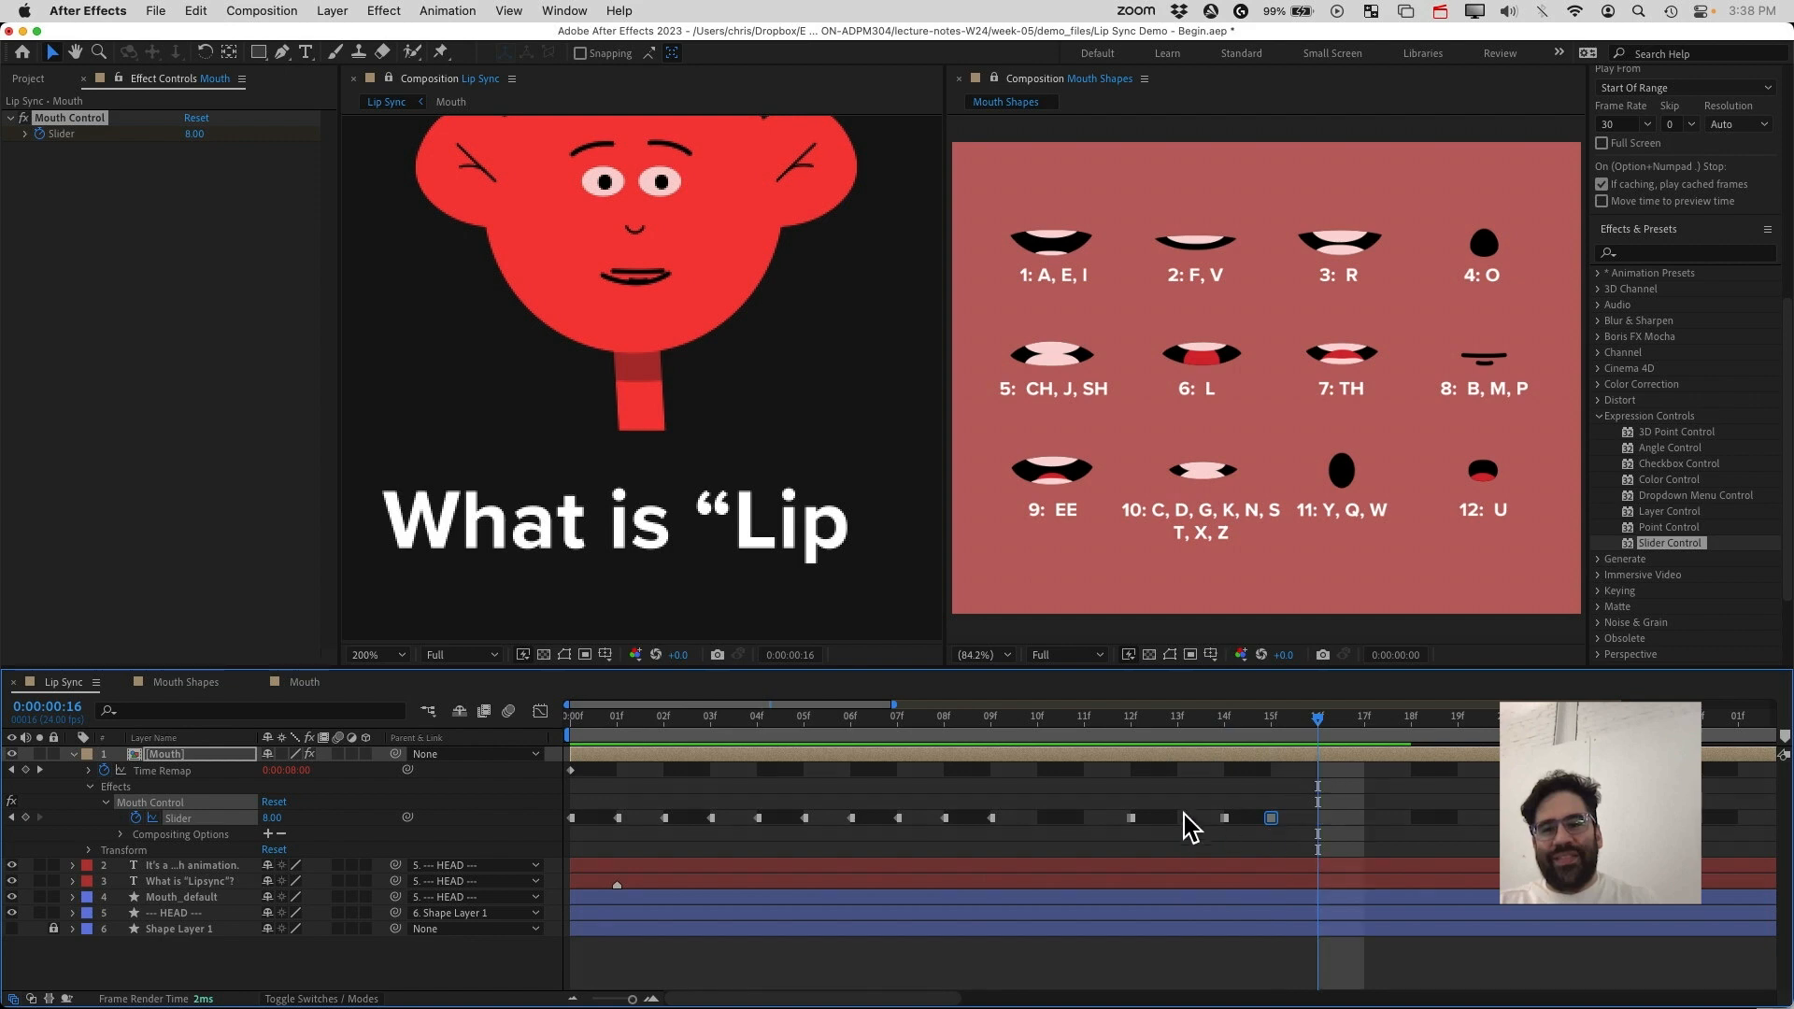
{"action": "left_click", "coordinate": [1114, 768]}
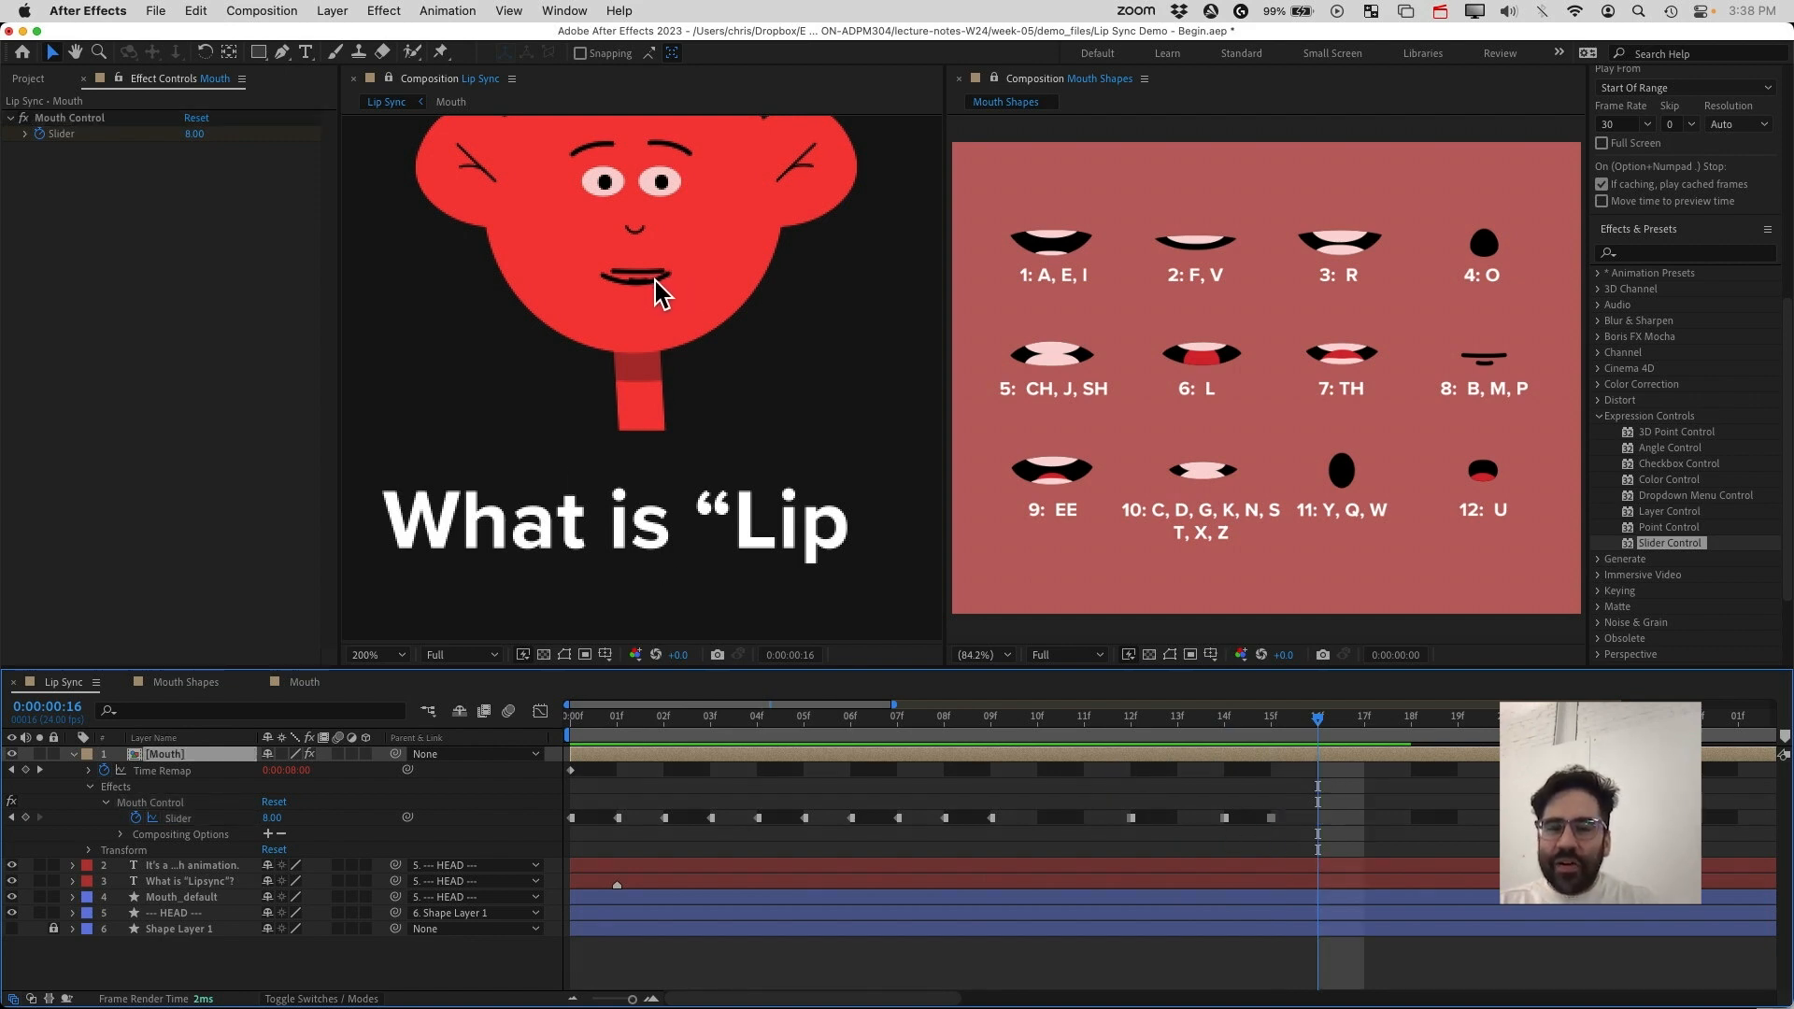
{"action": "left_click_drag", "start_coordinate": [648, 271], "coordinate": [649, 282]}
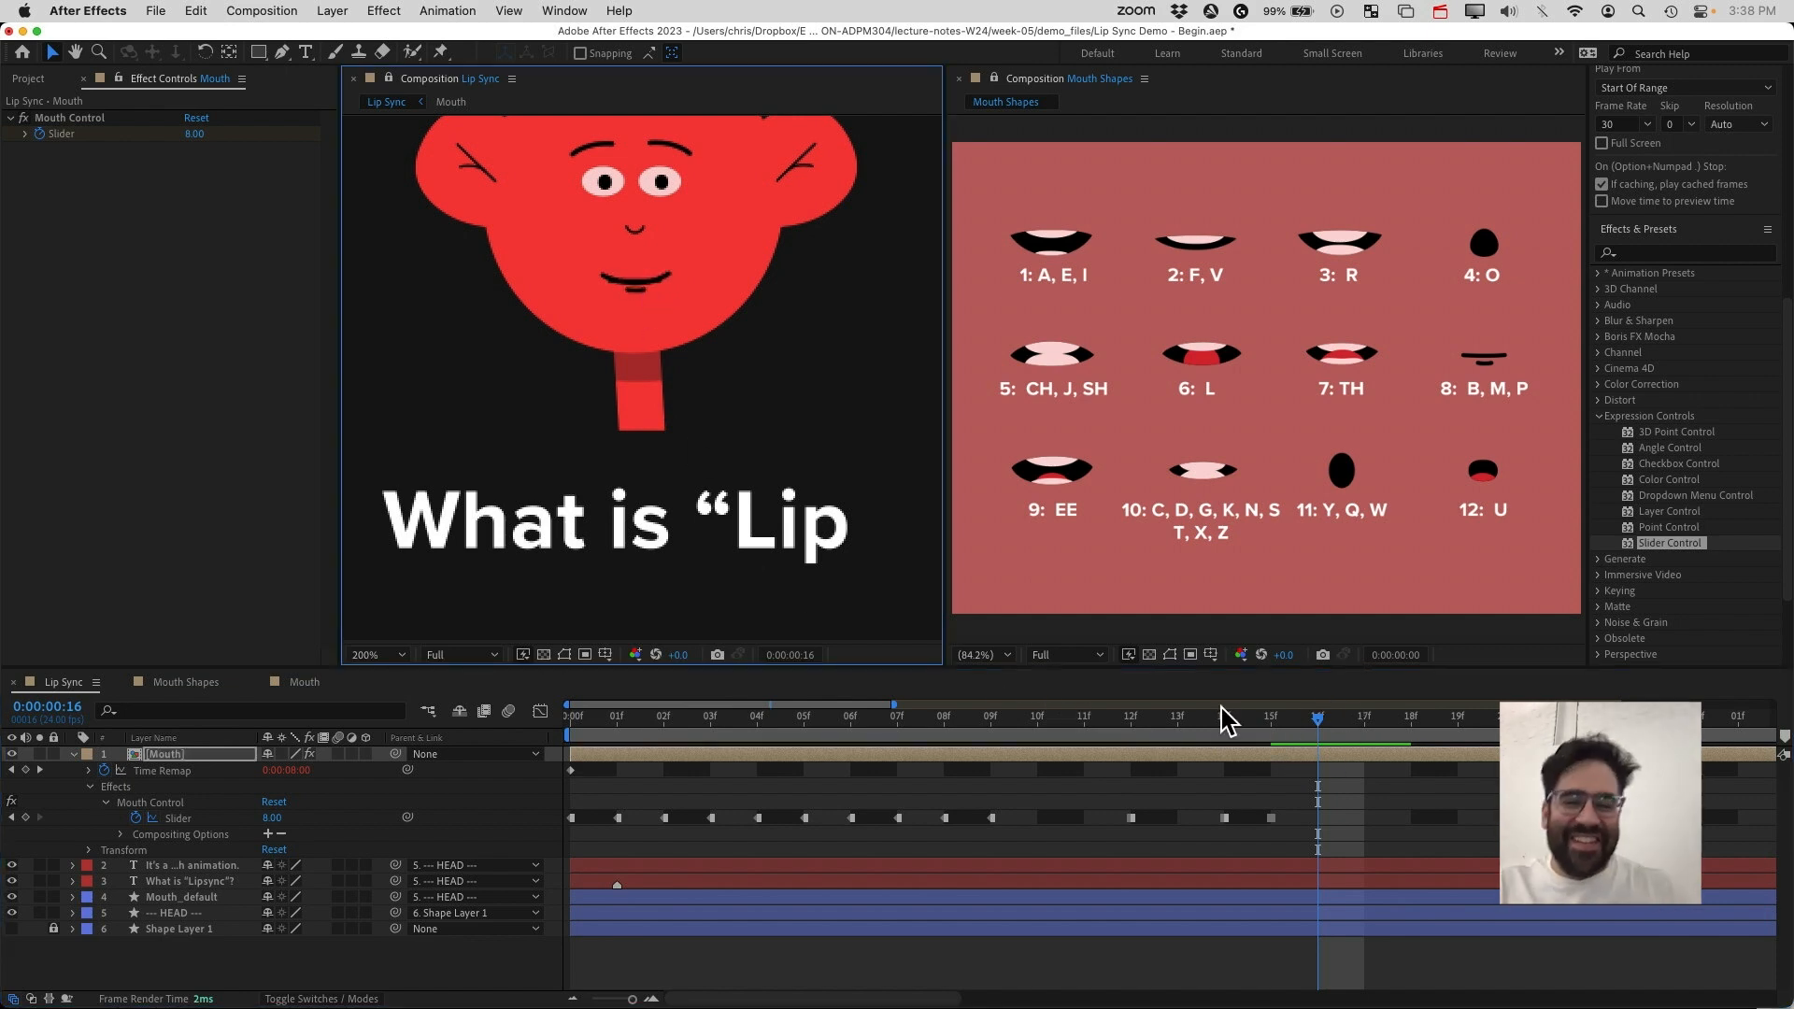
{"action": "left_click_drag", "start_coordinate": [1317, 733], "coordinate": [1305, 793]}
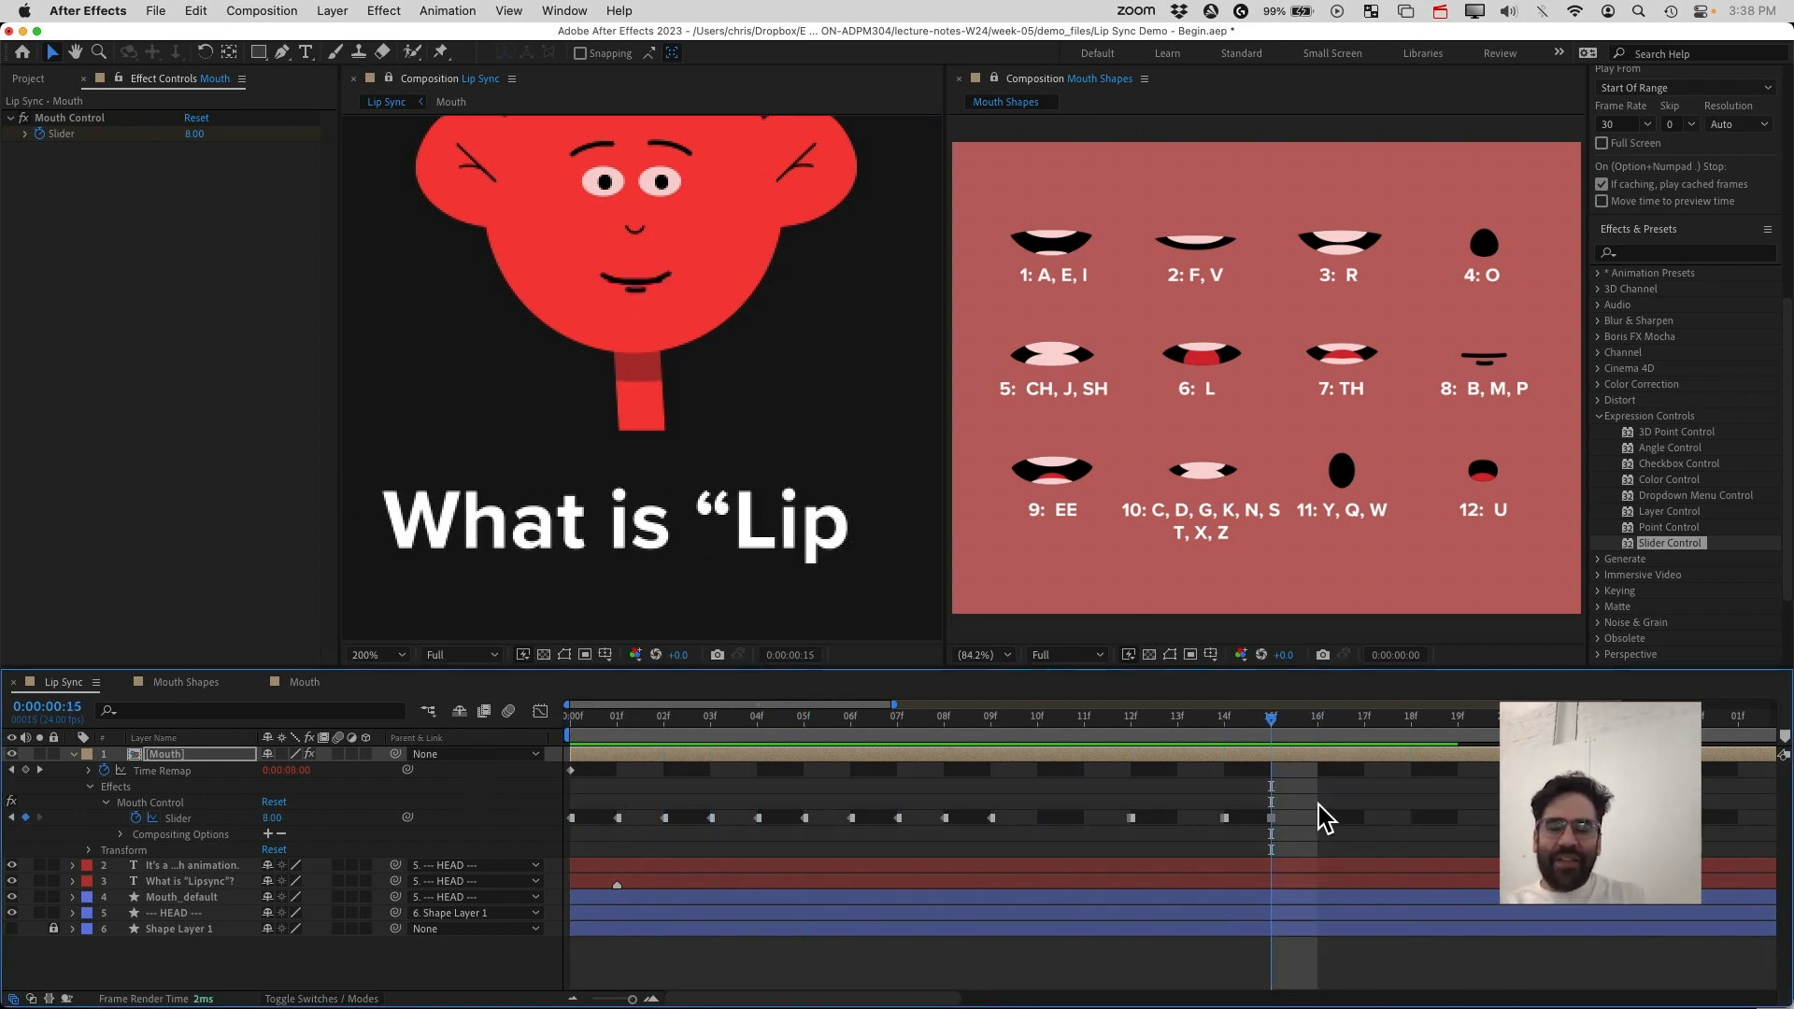
{"action": "key", "text": "Page_Up"}
{"action": "left_click_drag", "start_coordinate": [1243, 726], "coordinate": [769, 753]}
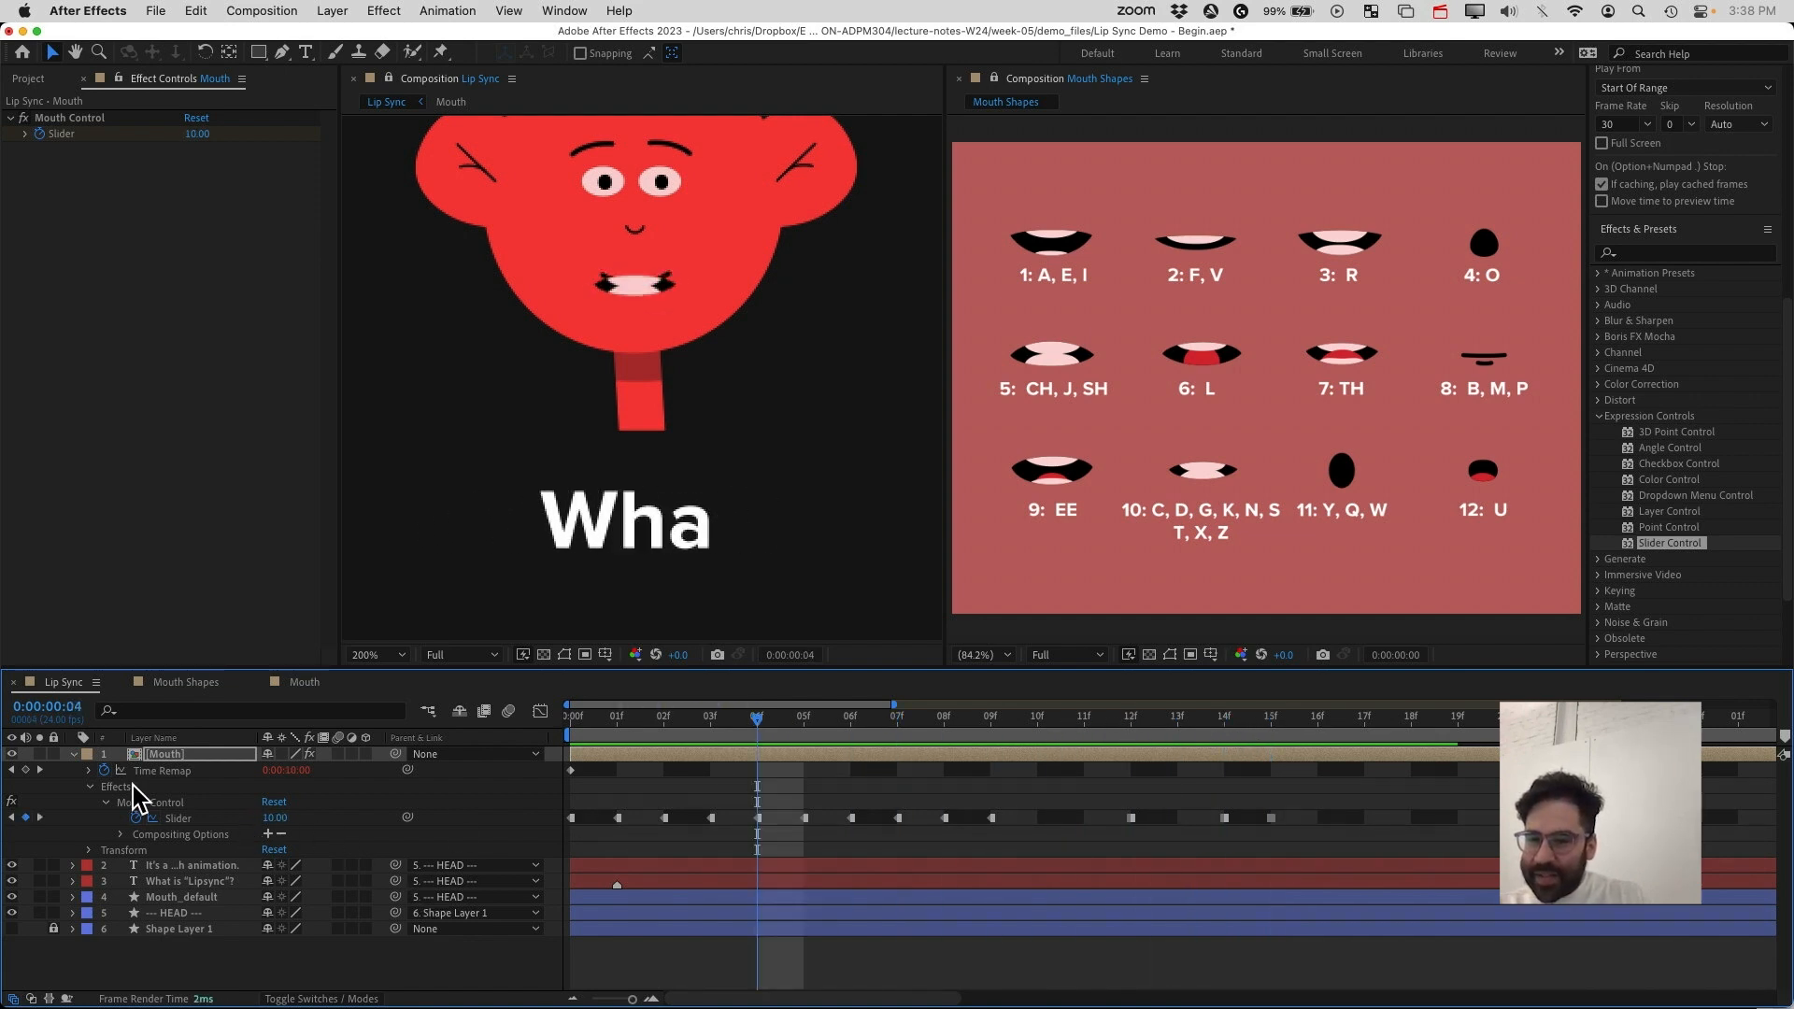
Scale the Mouth layer up to 69% and nudge it slightly upward on the face
{"action": "left_click", "coordinate": [91, 850]}
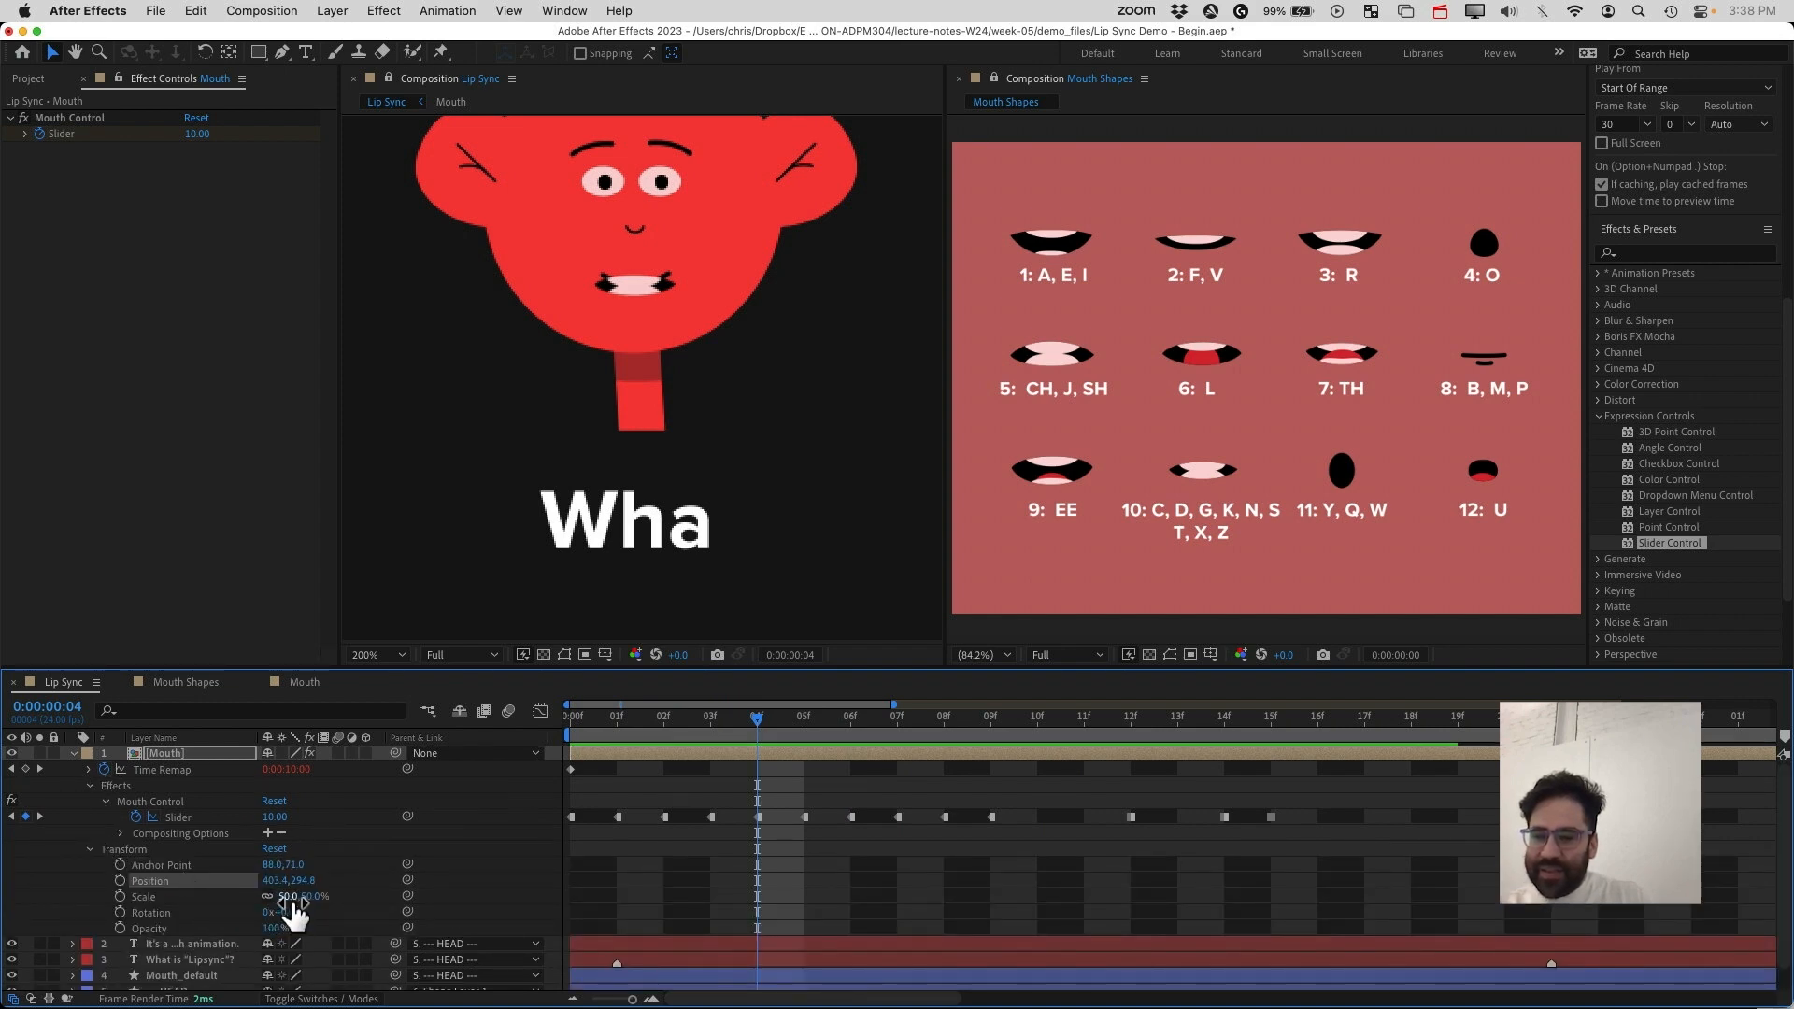
{"action": "left_click_drag", "start_coordinate": [287, 898], "coordinate": [309, 898]}
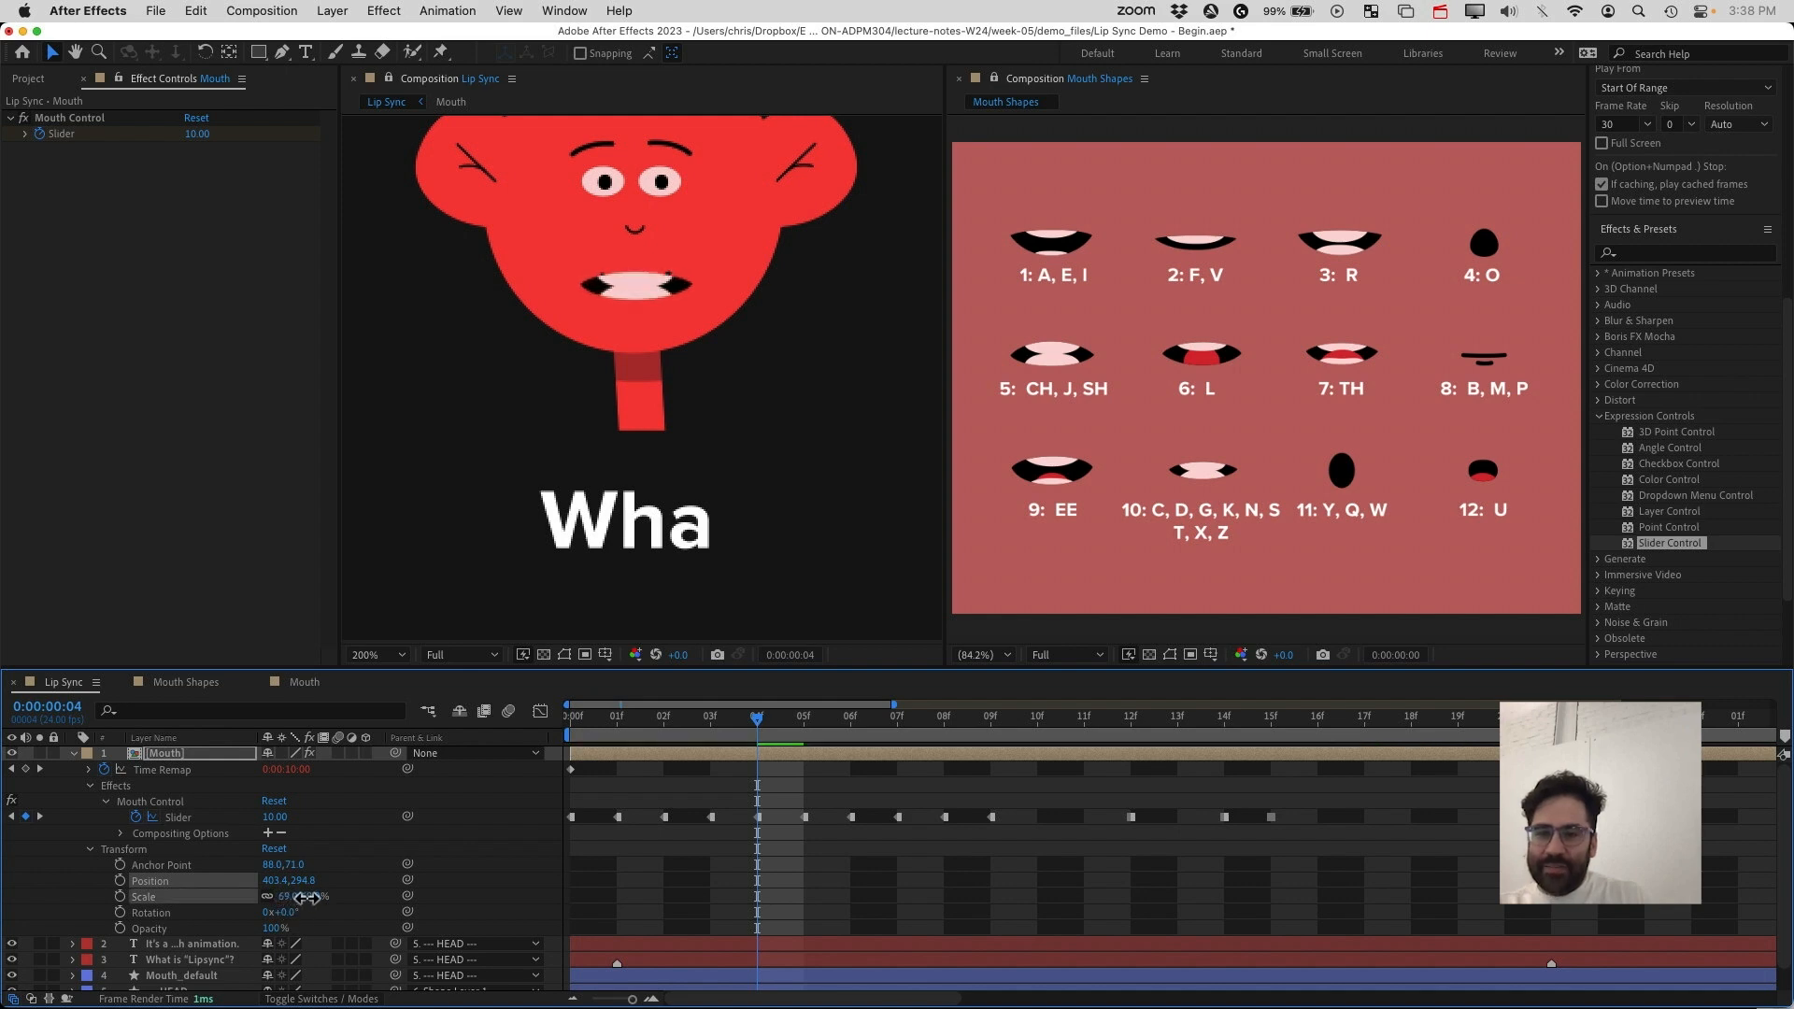
{"action": "left_click_drag", "start_coordinate": [672, 289], "coordinate": [667, 282]}
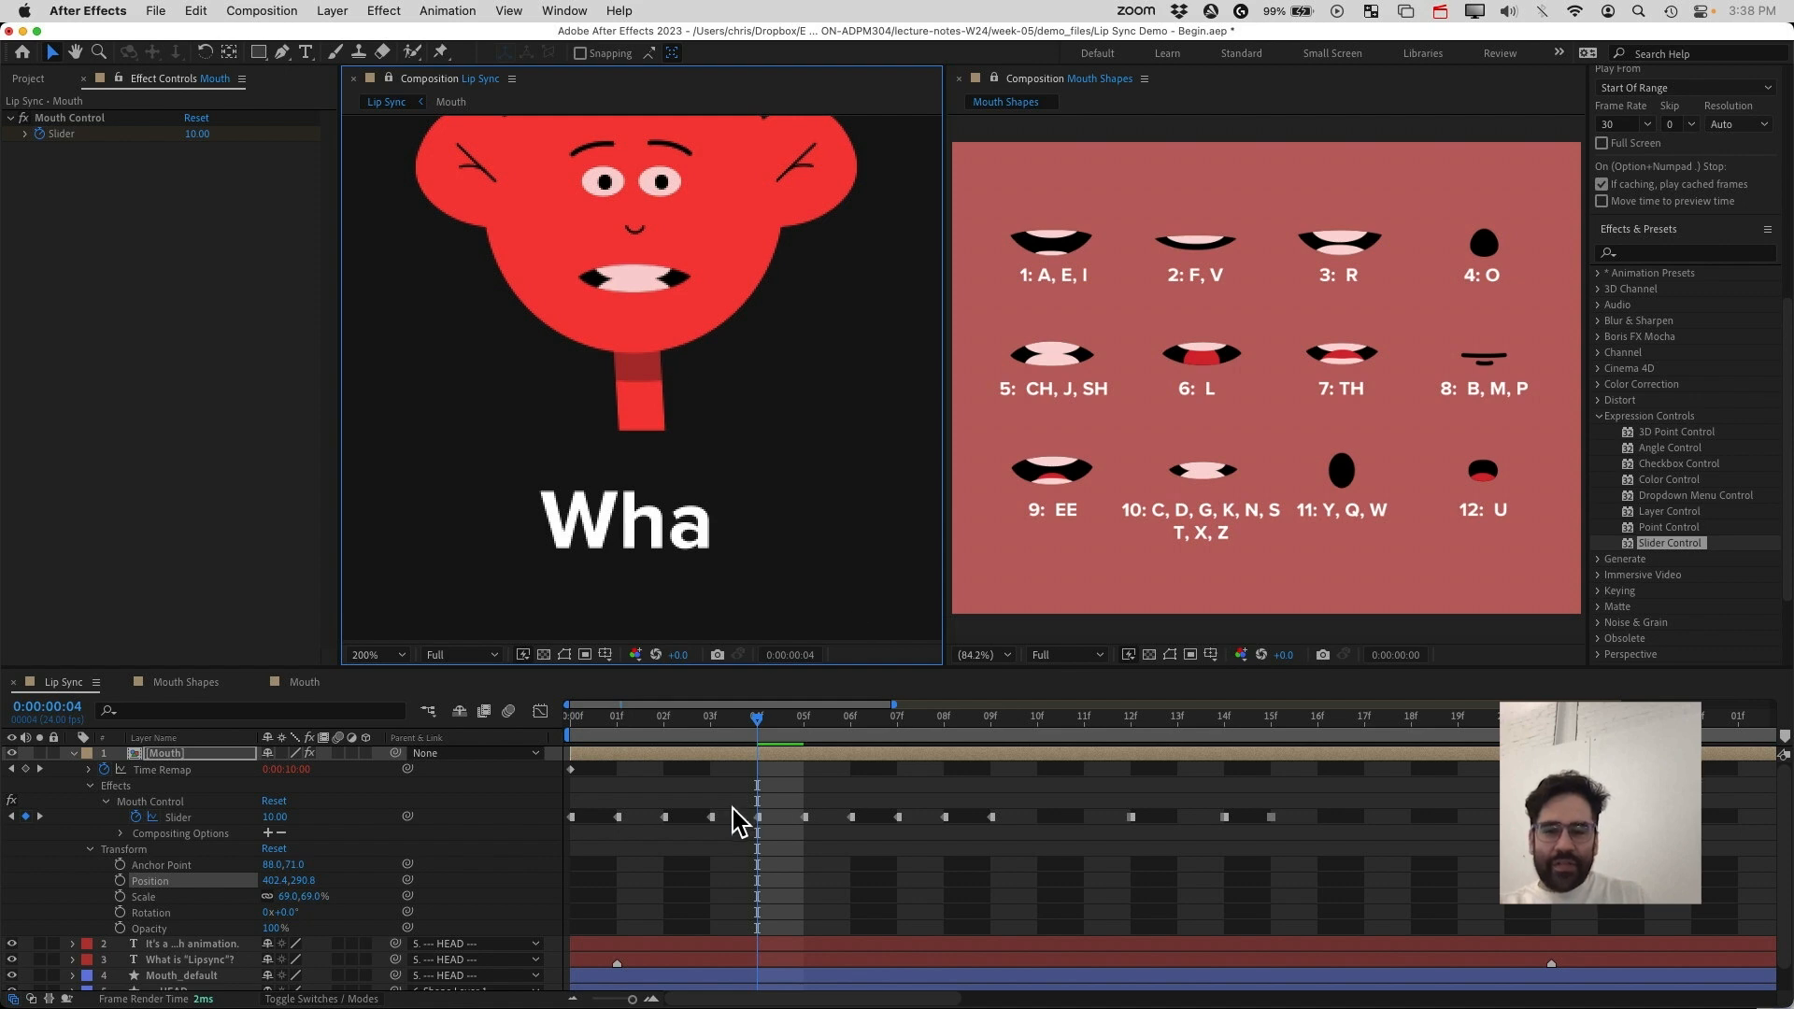
Try sliding the Mouth layer later in time, then undo the move
{"action": "left_click_drag", "start_coordinate": [745, 758], "coordinate": [1151, 757]}
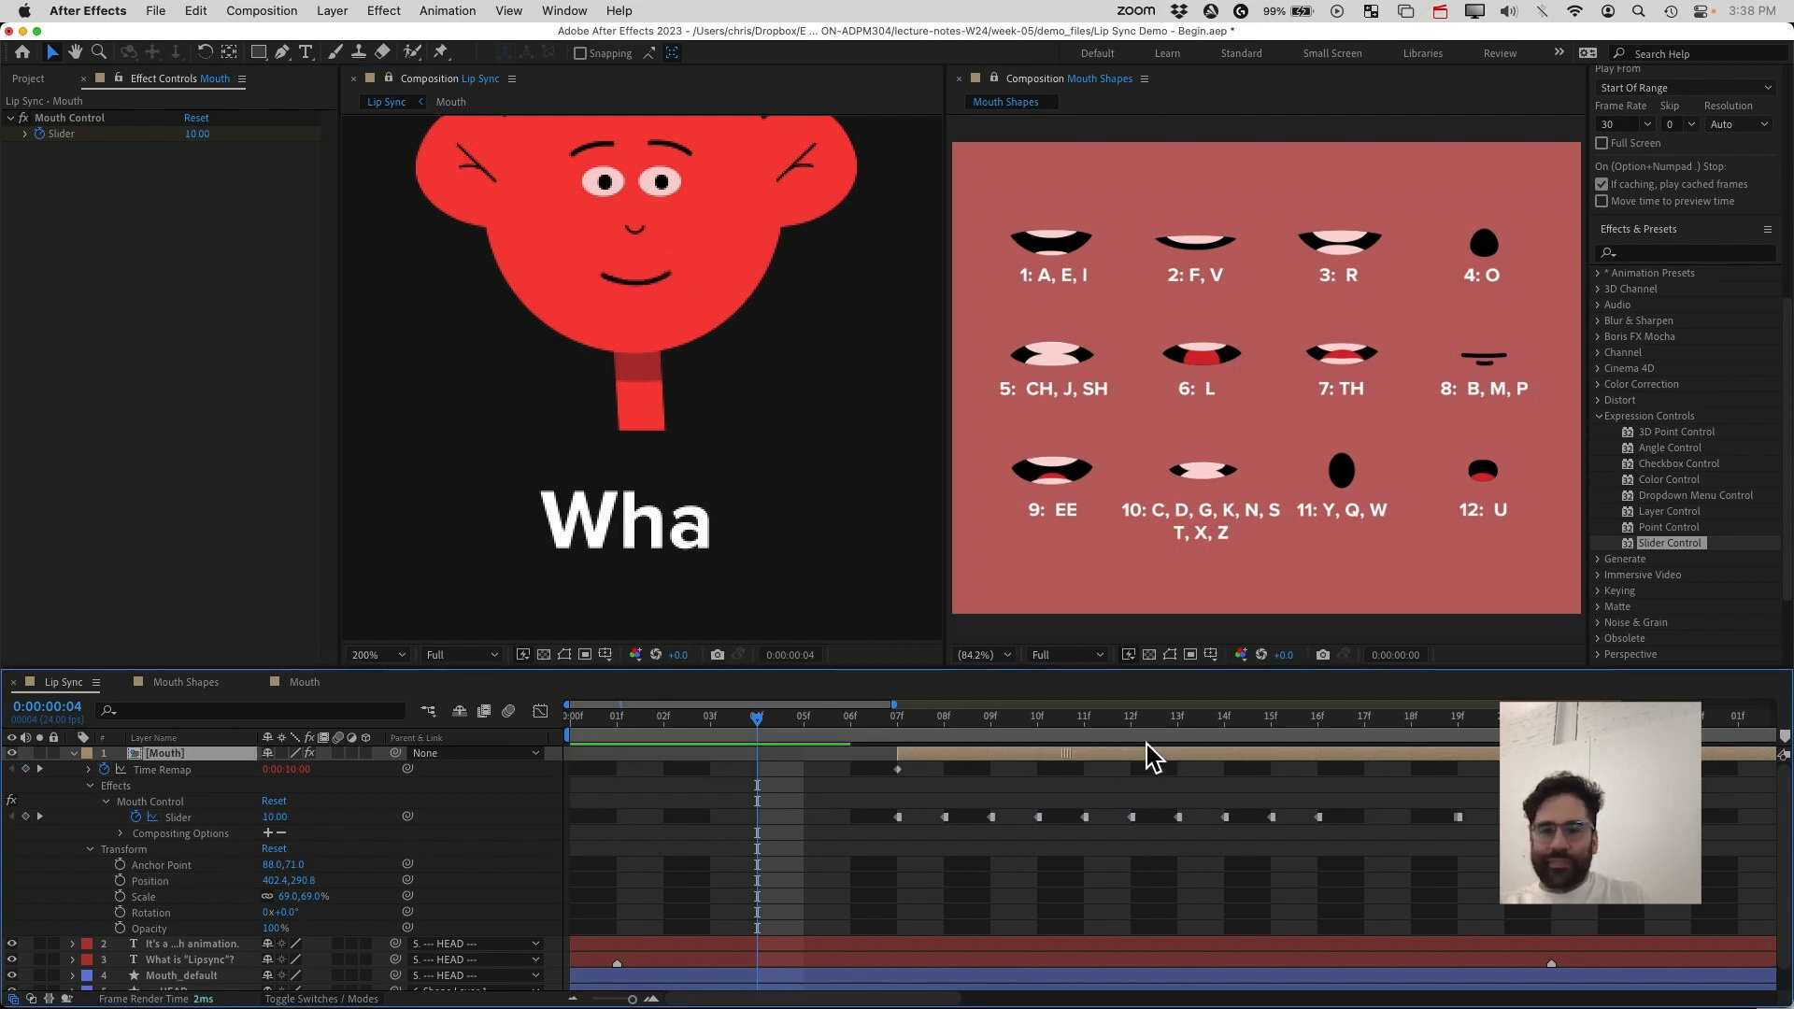
{"action": "key", "text": "super+z"}
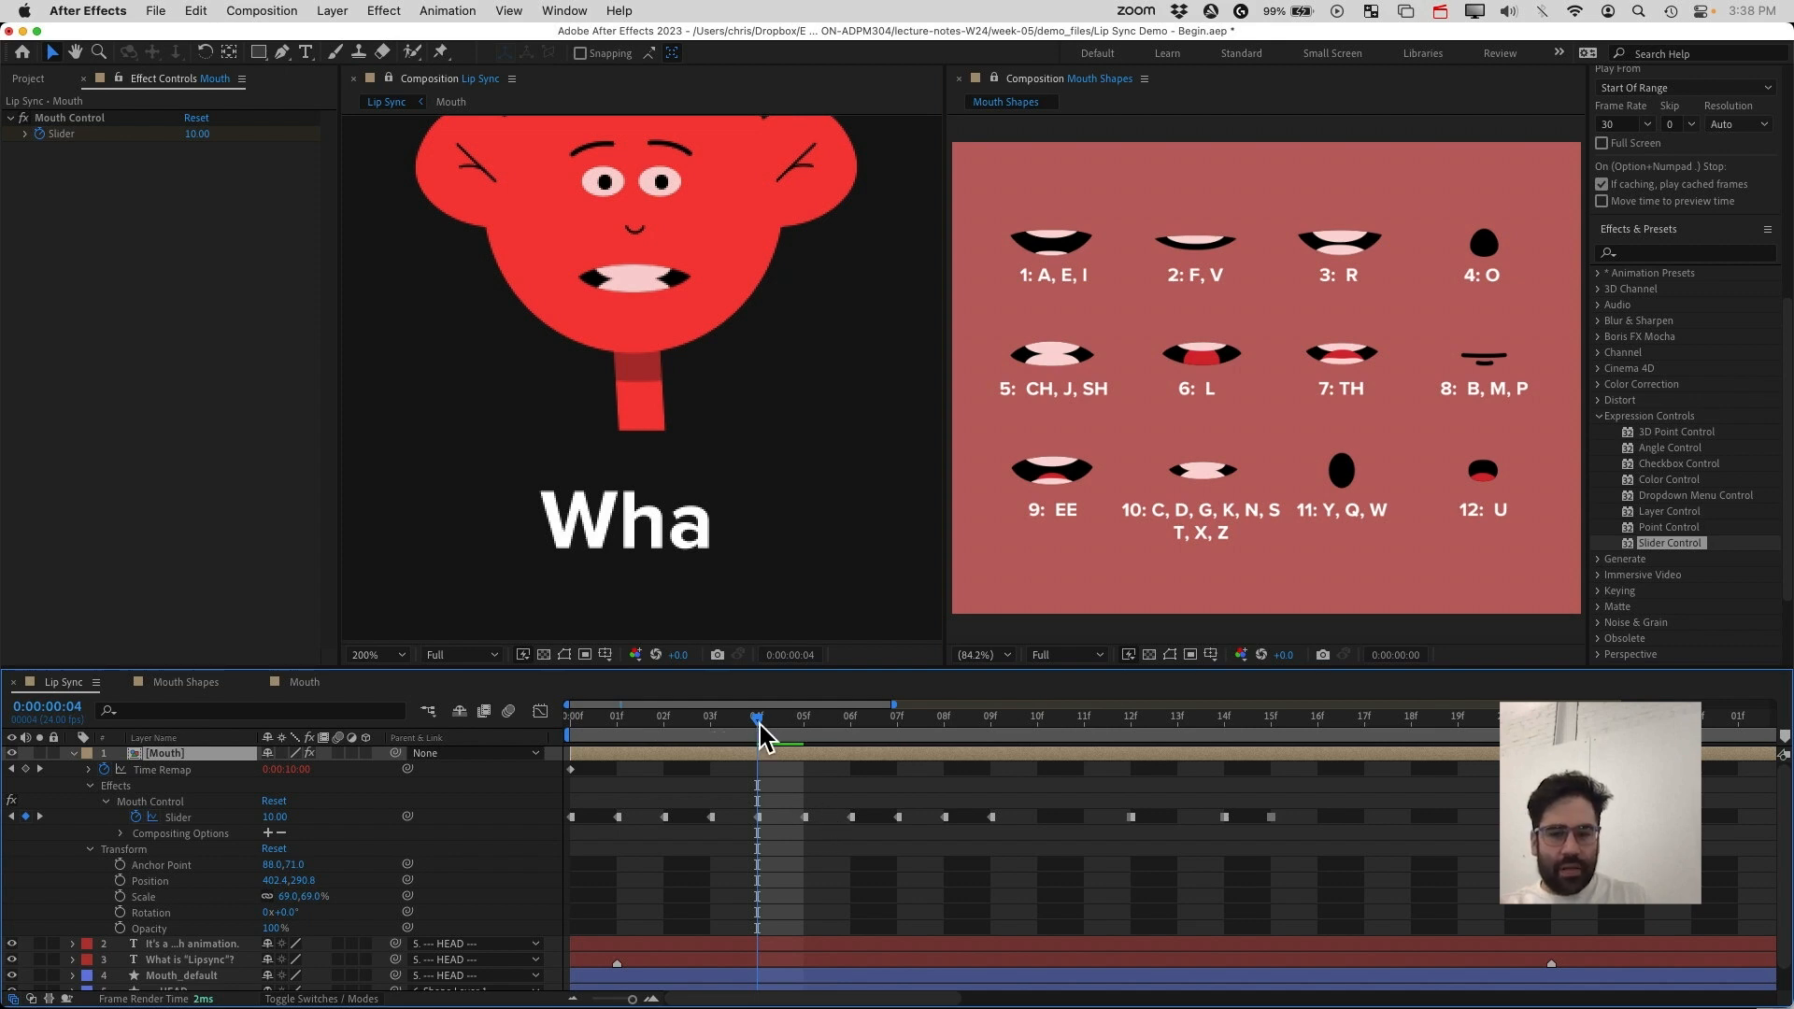
Scrub the timeline and return the playhead to the start of the composition
{"action": "left_click_drag", "start_coordinate": [764, 720], "coordinate": [1271, 773]}
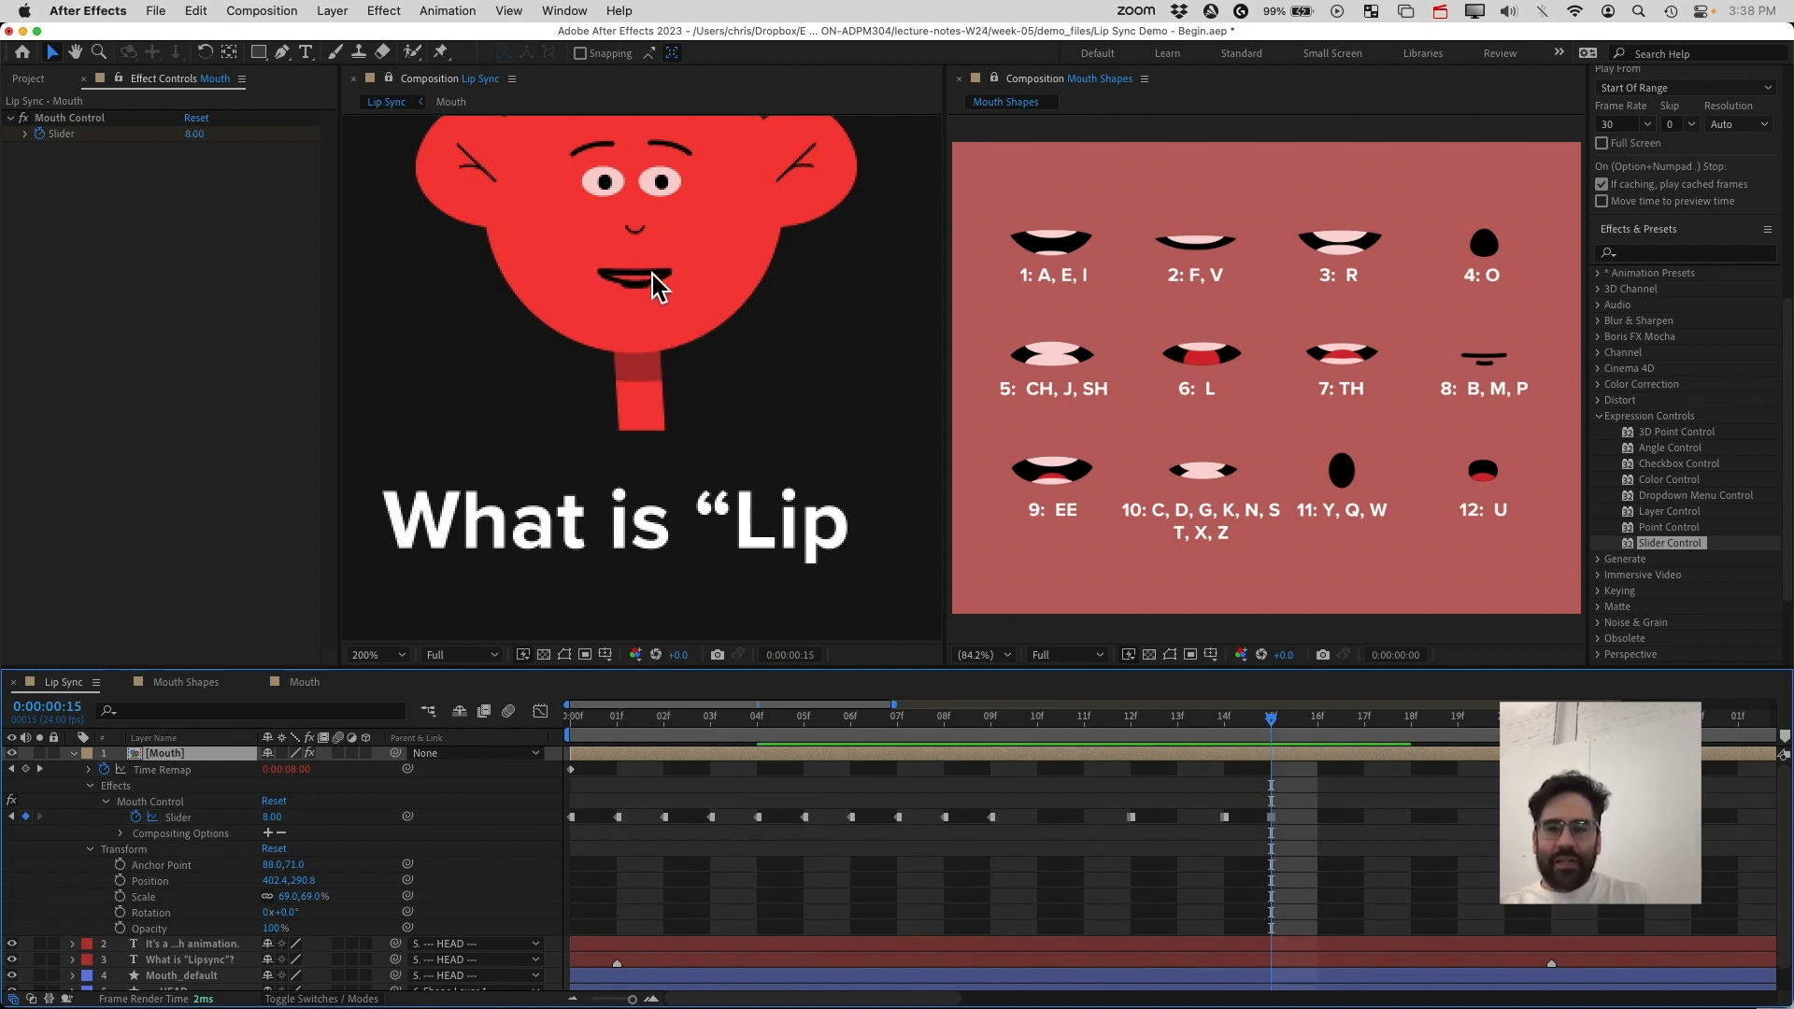
{"action": "right_click", "coordinate": [33, 771]}
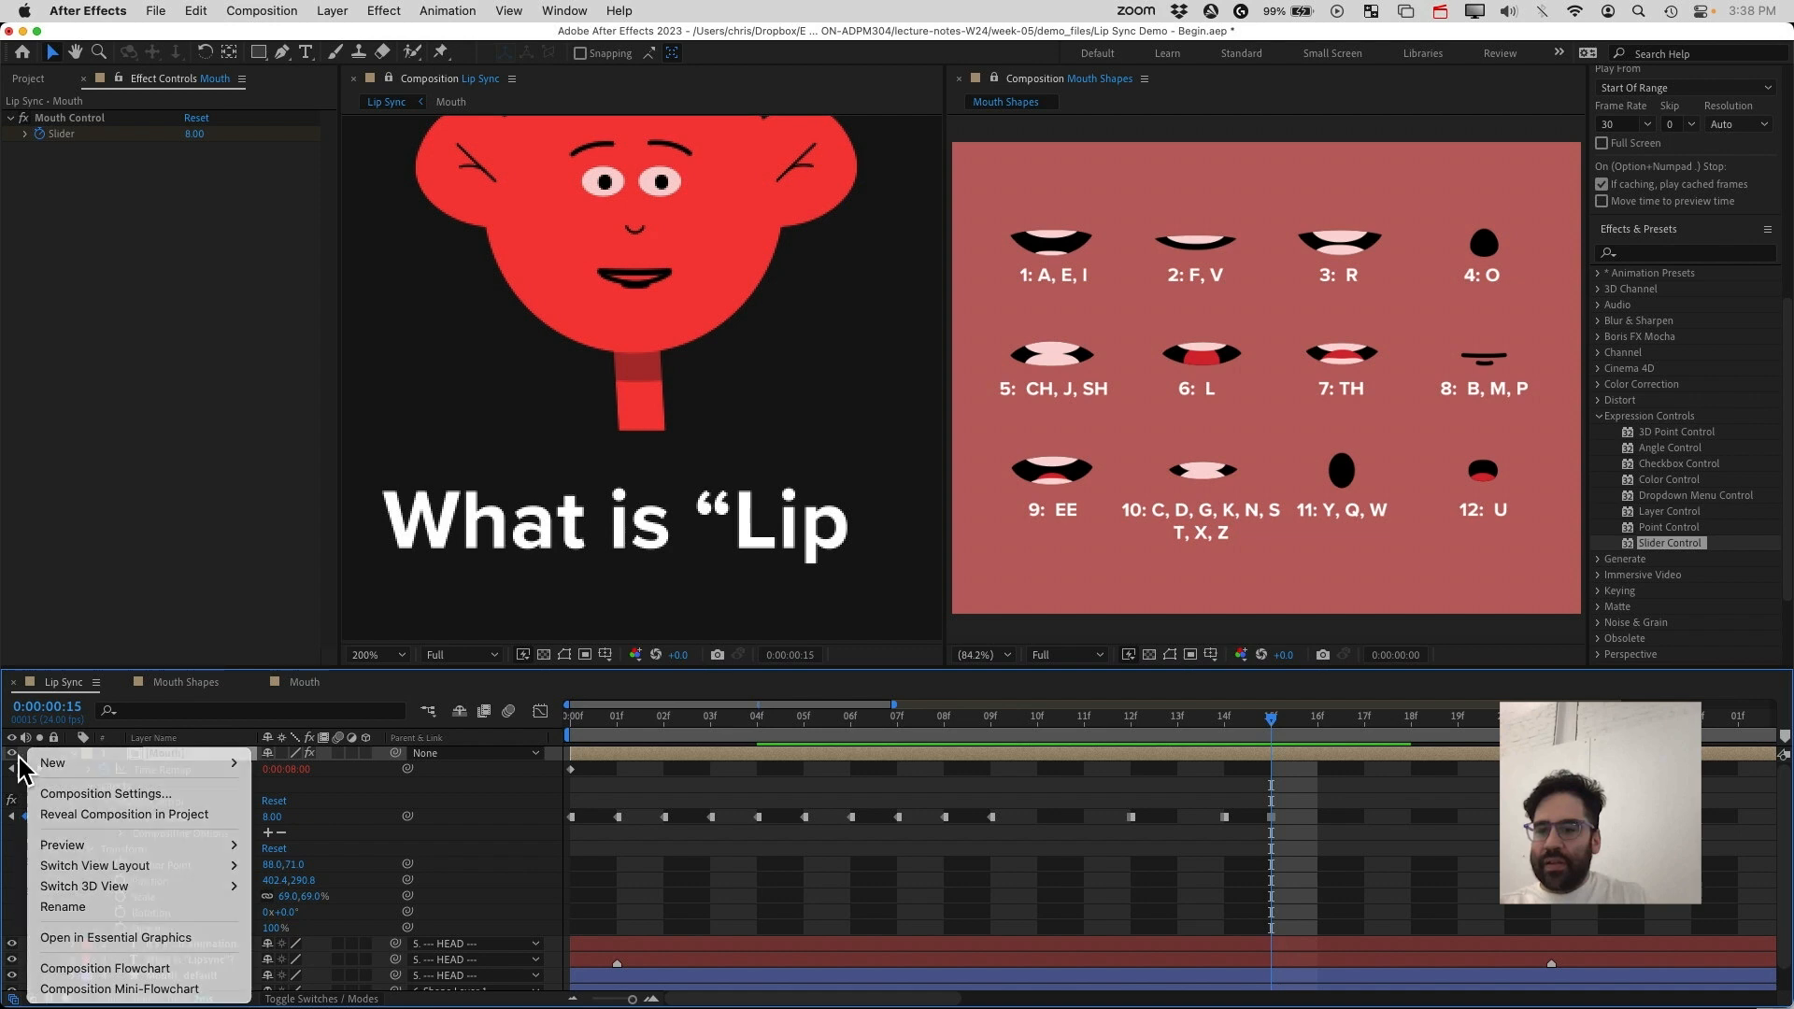
{"action": "key", "text": "Escape"}
{"action": "left_click", "coordinate": [11, 753]}
{"action": "left_click", "coordinate": [11, 753]}
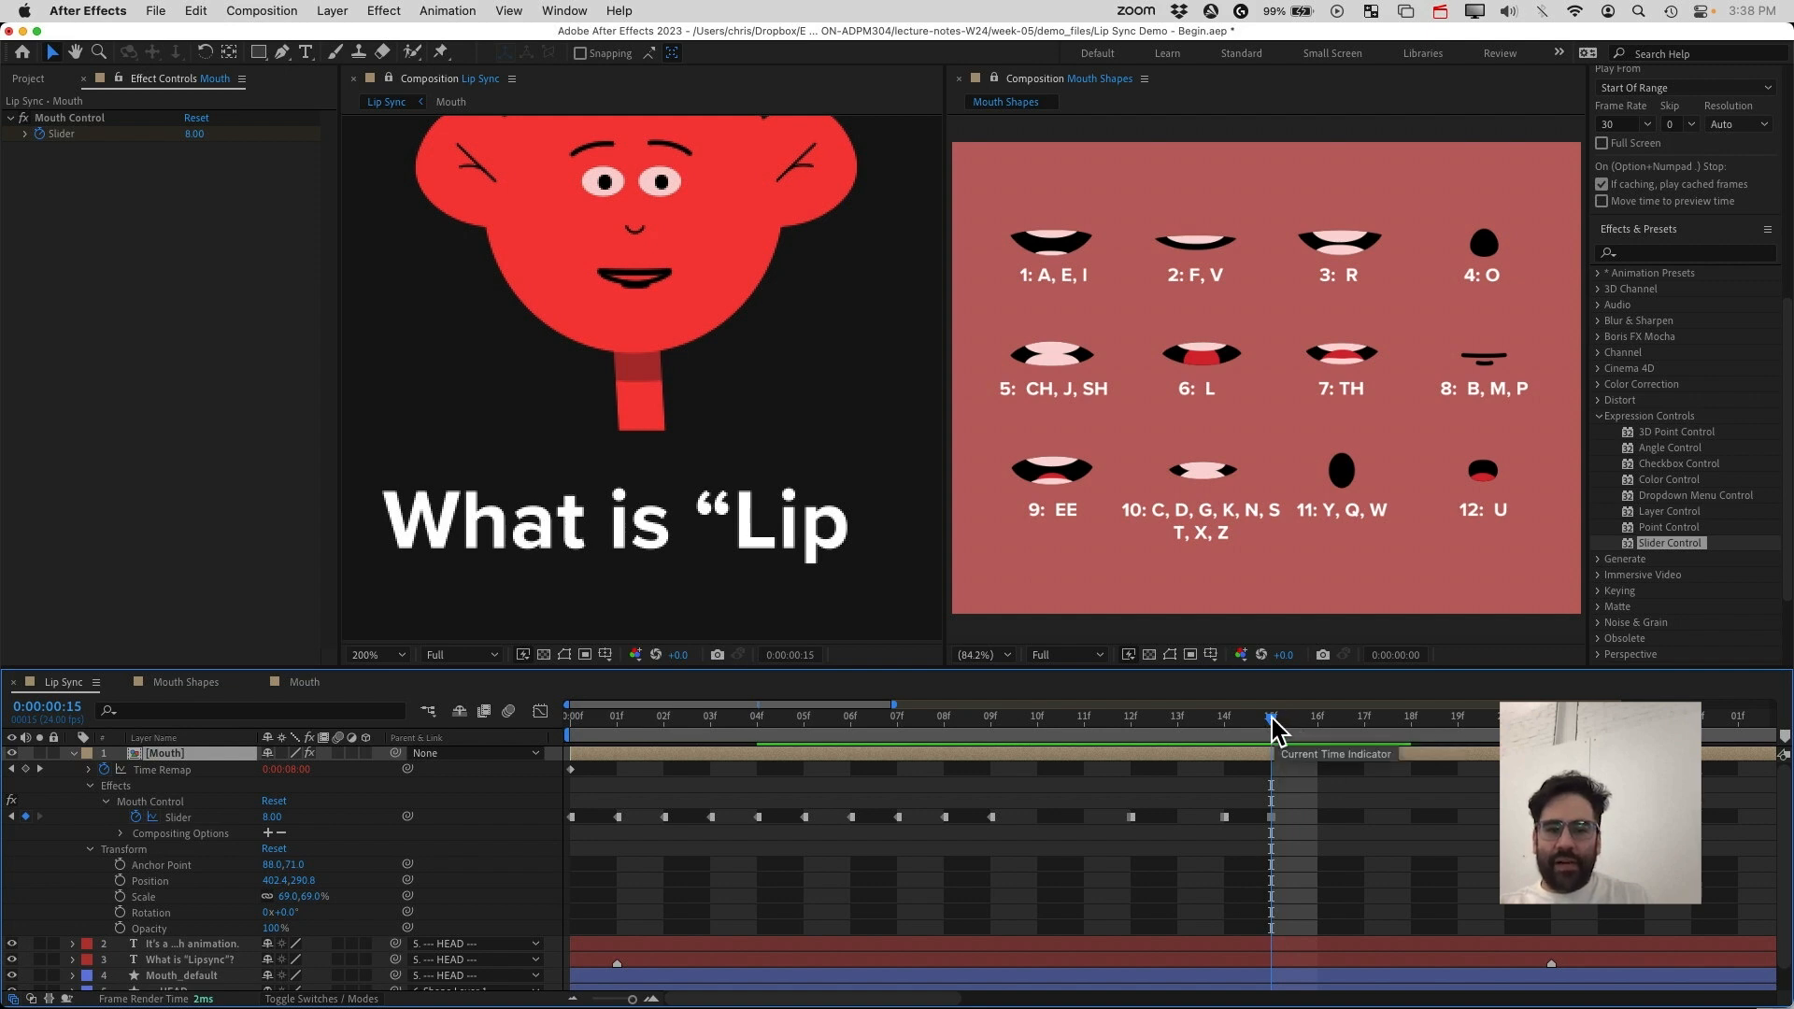
{"action": "left_click_drag", "start_coordinate": [1273, 717], "coordinate": [572, 671]}
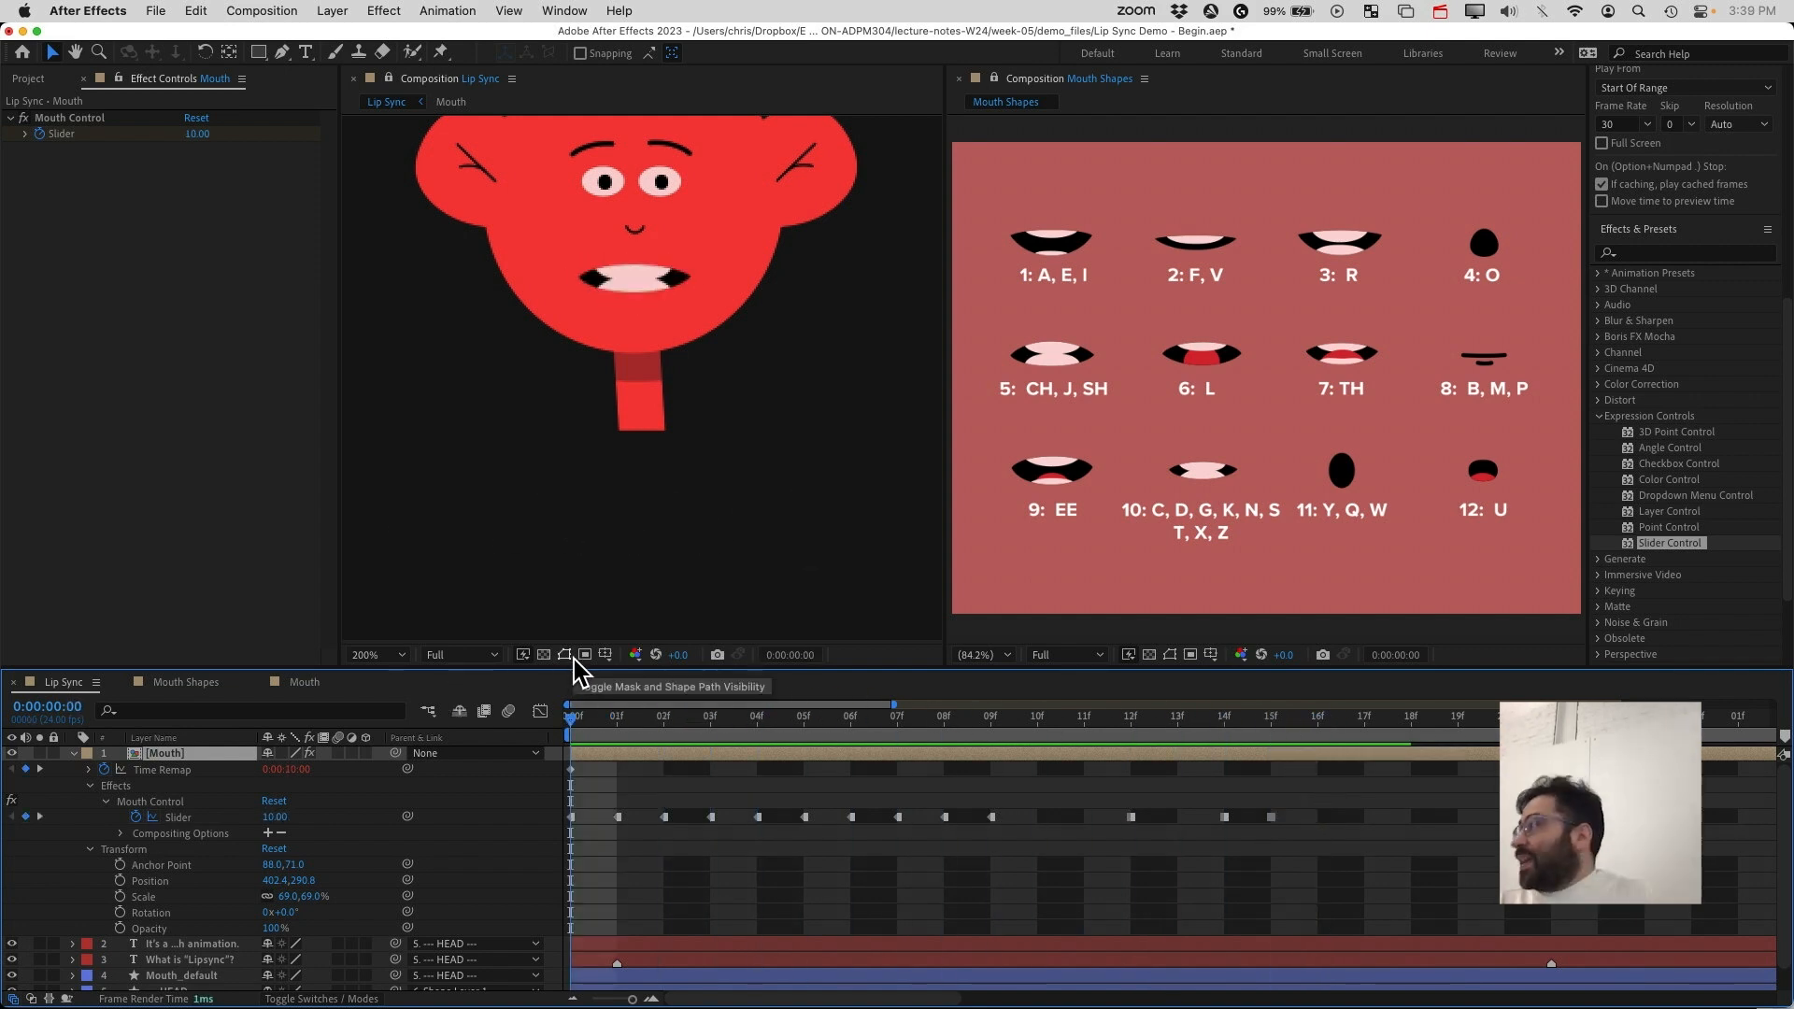